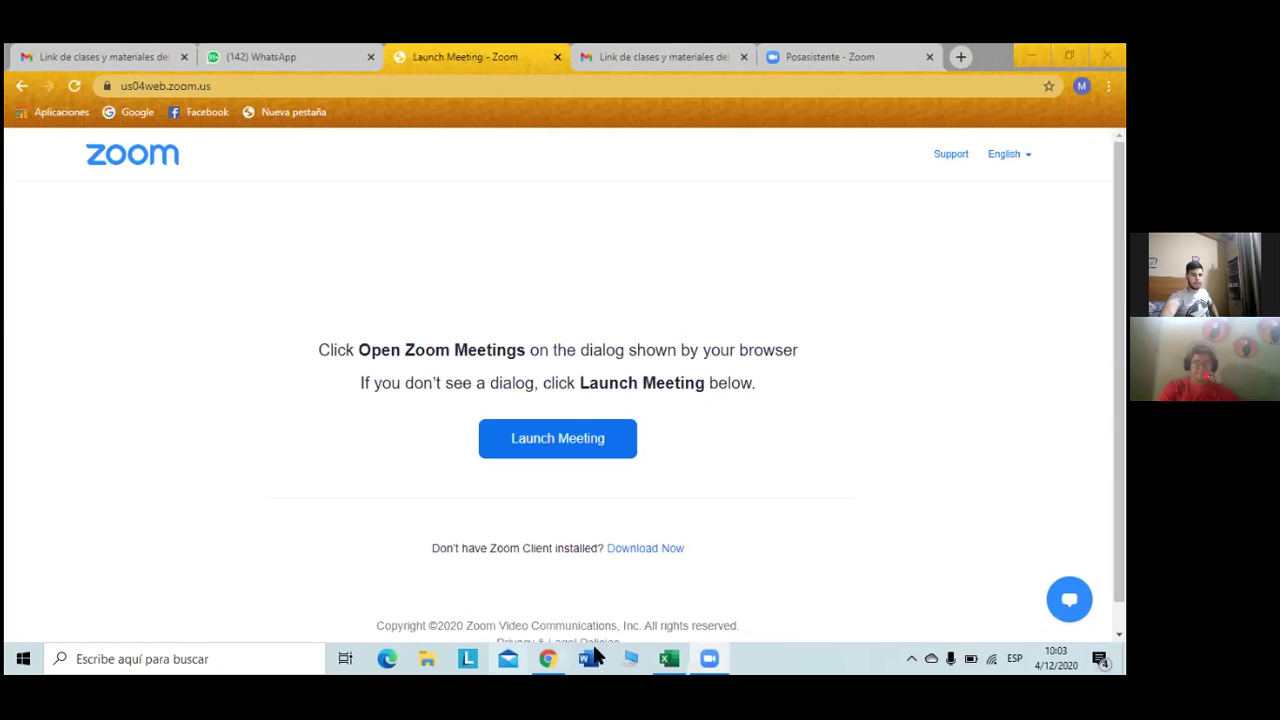
Step: Open the recent workbook 'Genio en Excel - HQ Training - Nov 2020' and update its external links
click(670, 657)
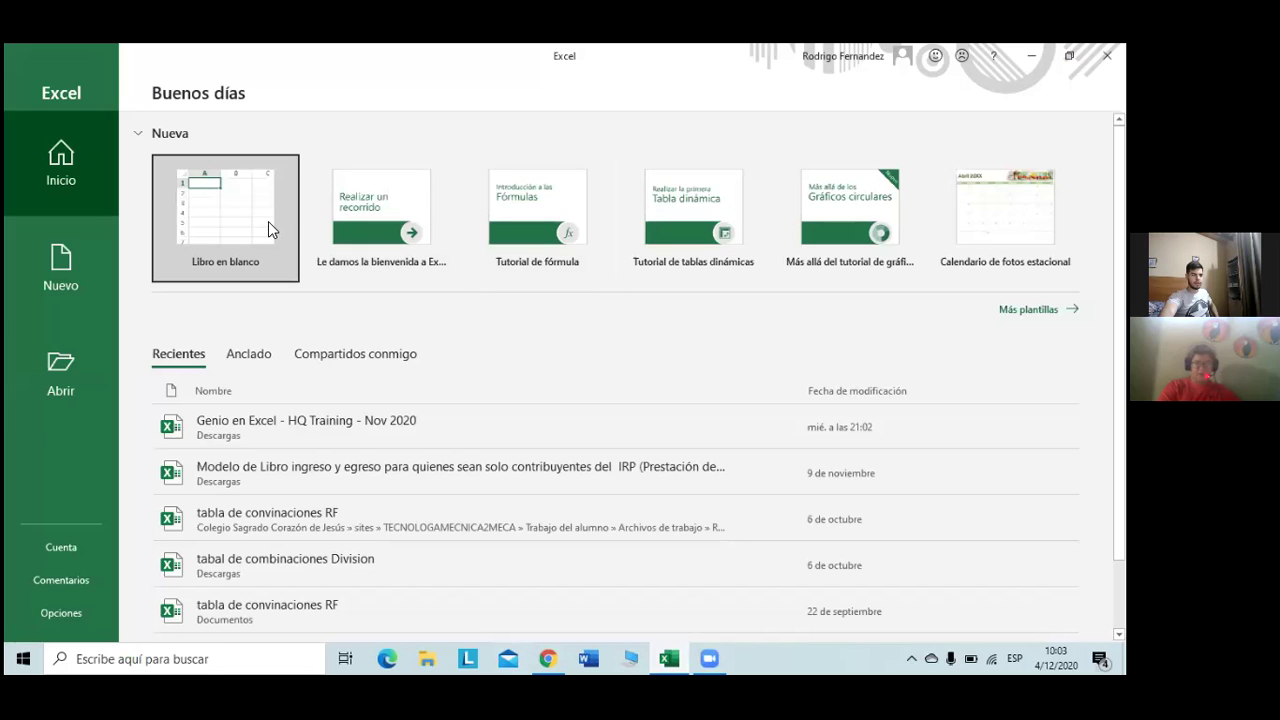
click(383, 409)
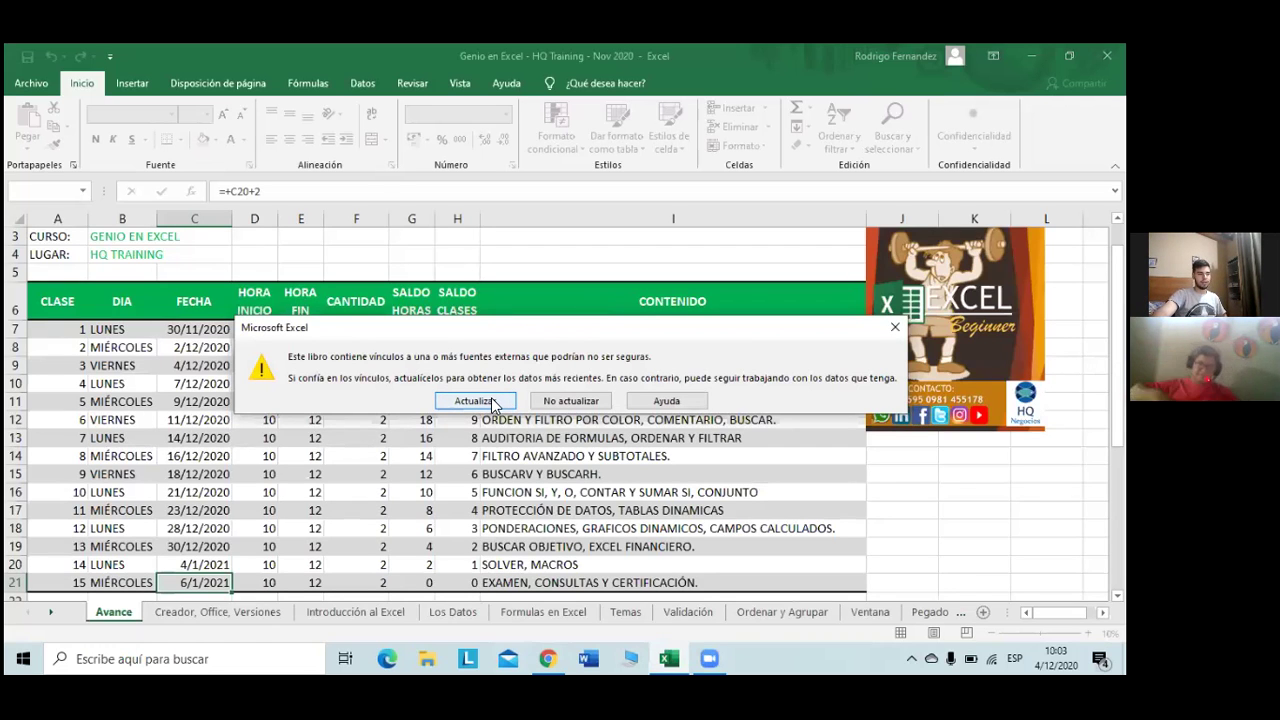
click(493, 402)
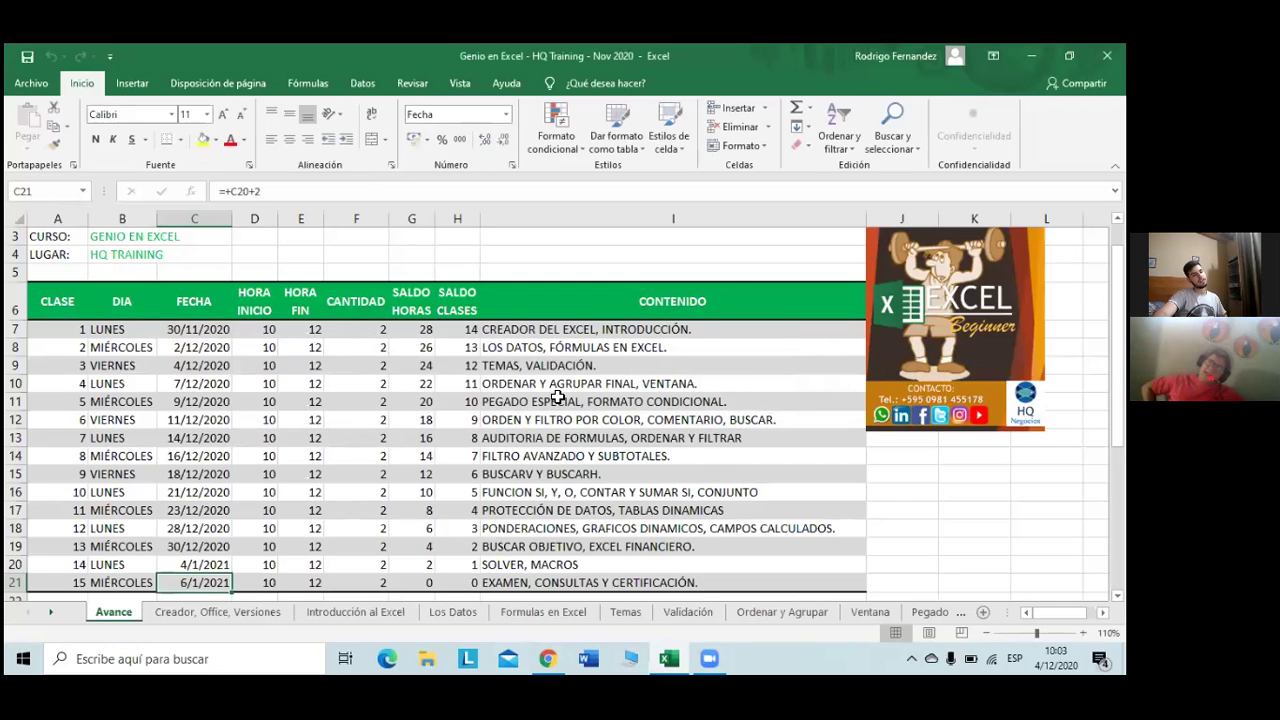
Step: Read the class topics in cells I7 to I10 of the Avance schedule, then move to Los Datos
scroll(557, 398, down, 1)
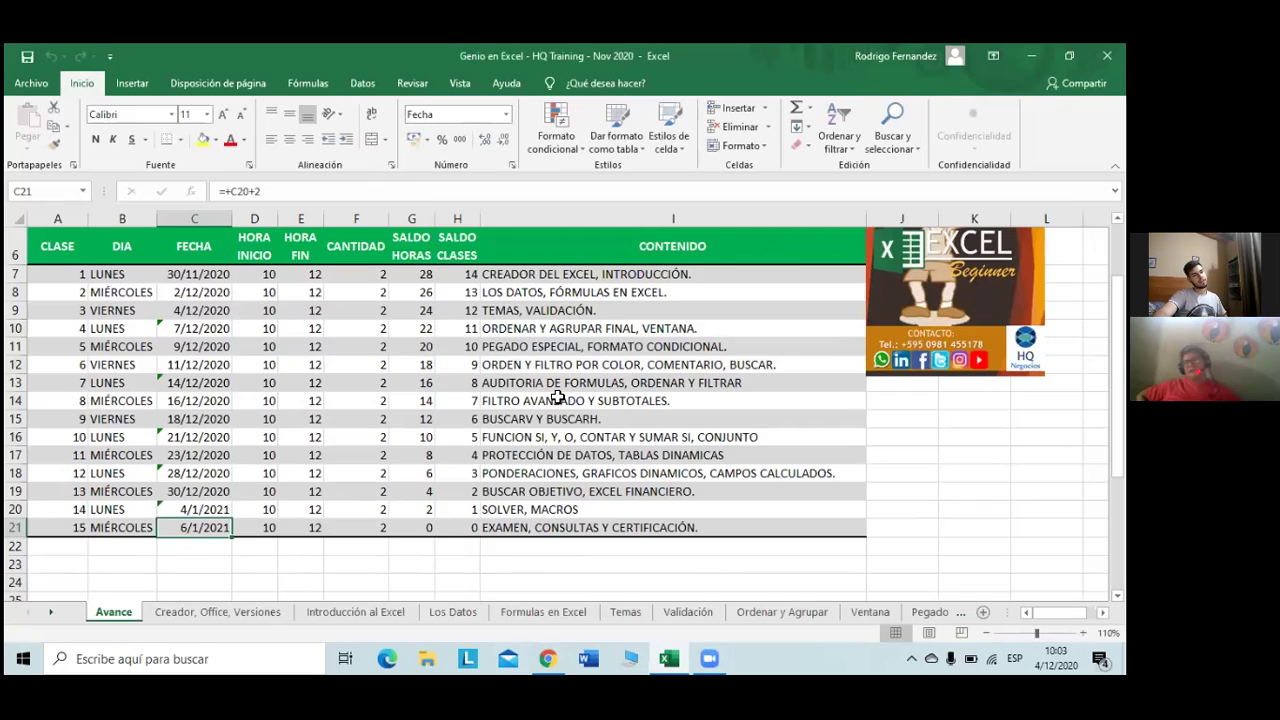
scroll(557, 398, up, 1)
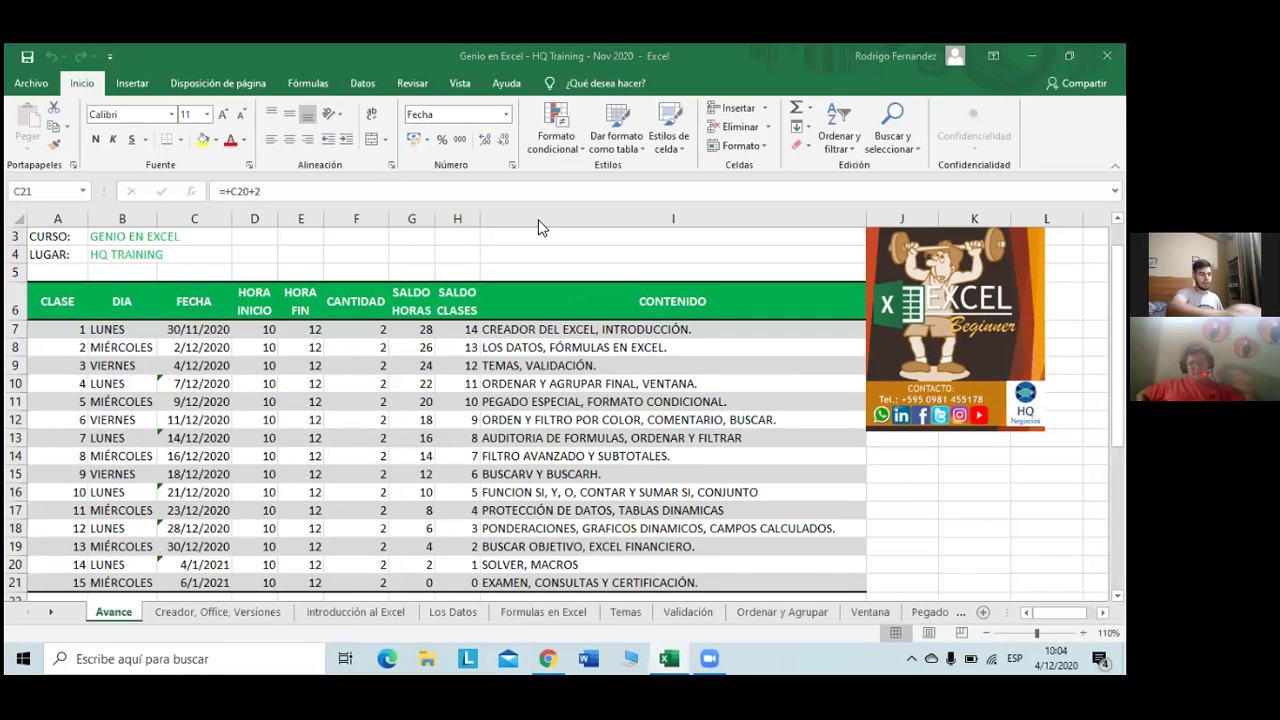
key(XF86AudioMute)
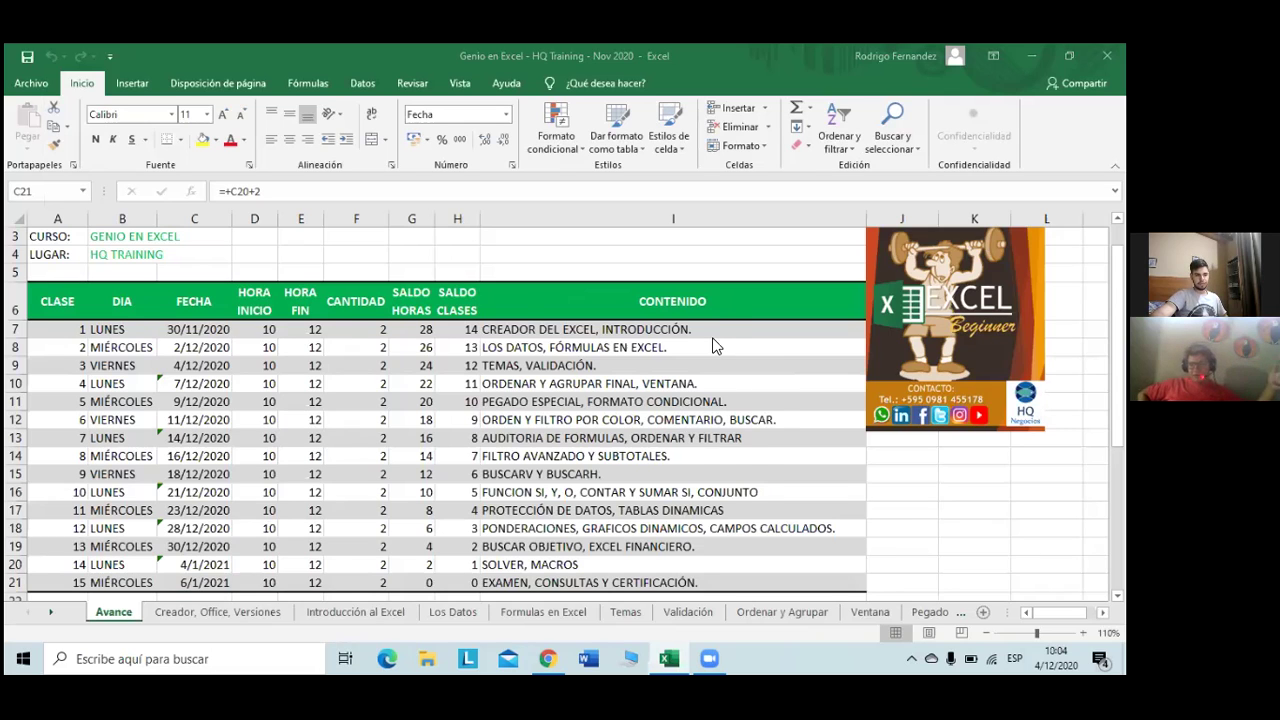
scroll(713, 345, down, 1)
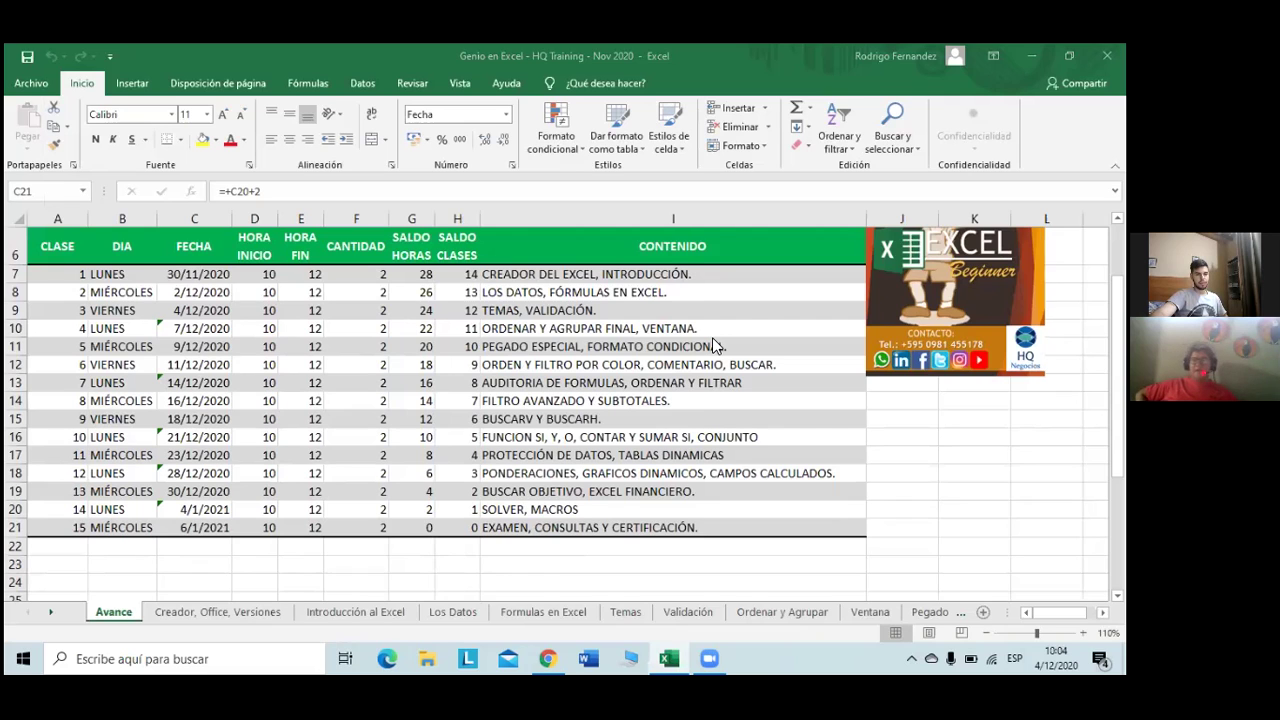
scroll(713, 345, up, 1)
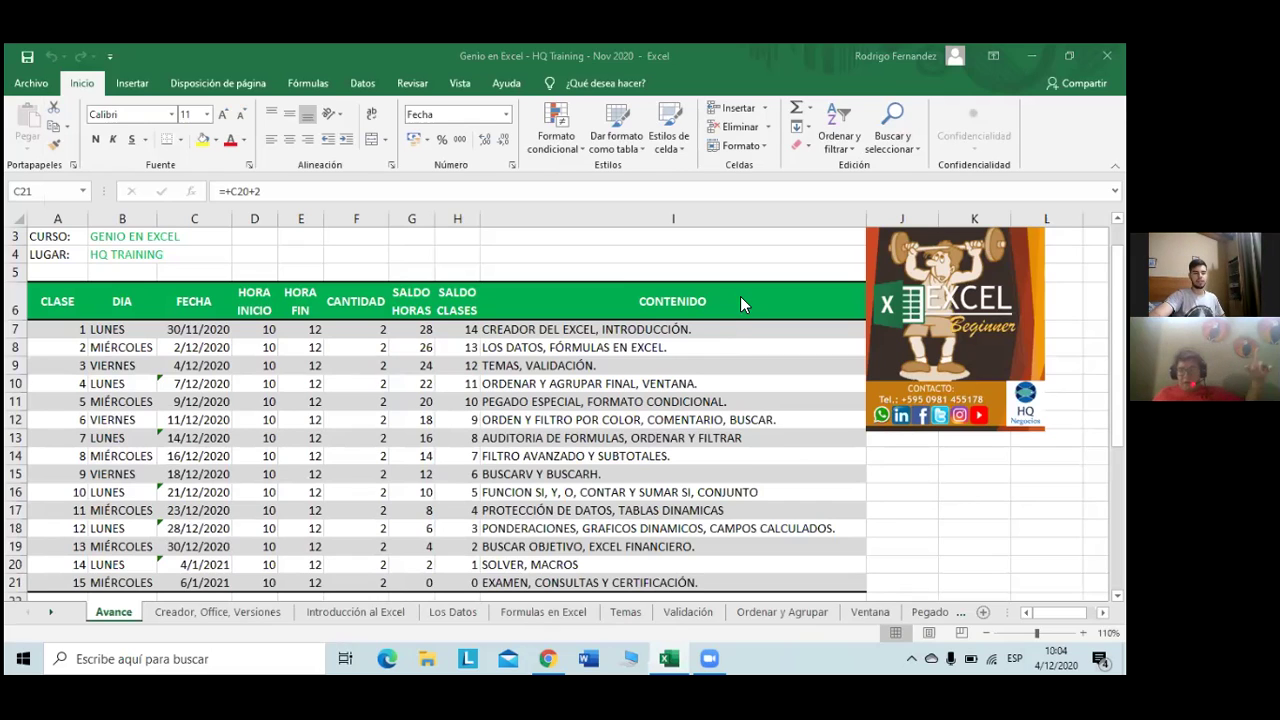
click(694, 332)
click(706, 353)
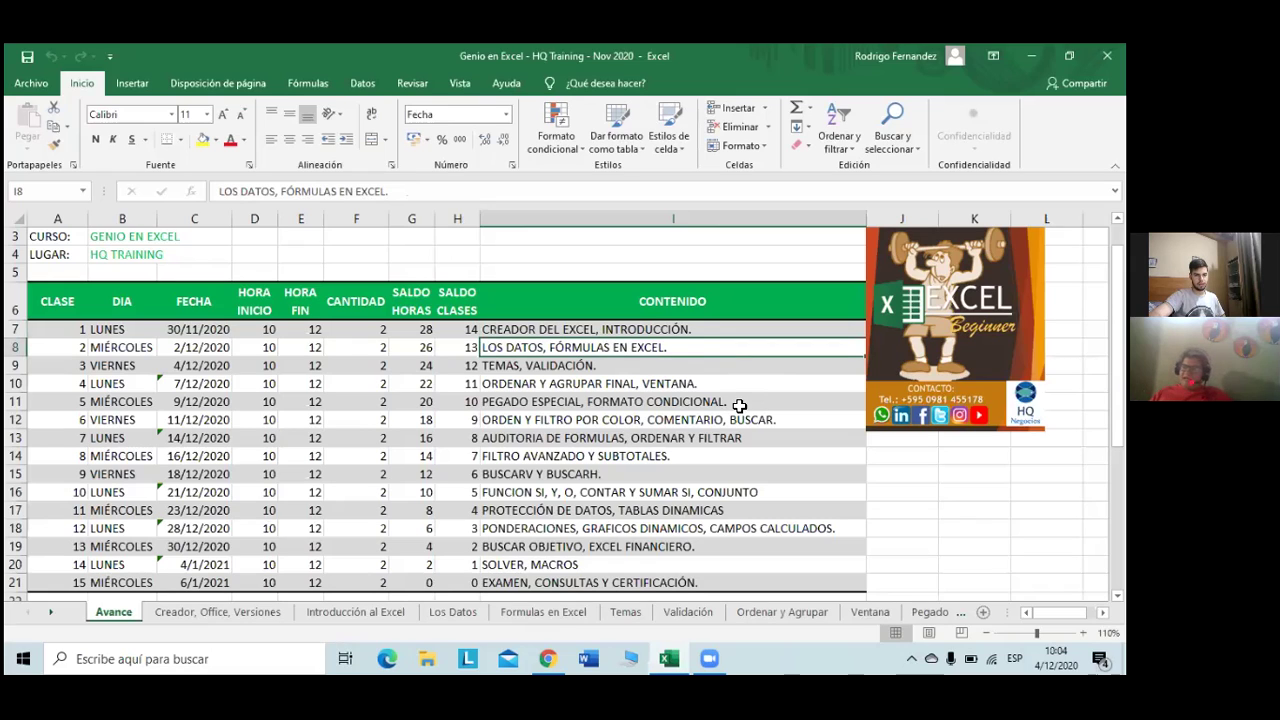
click(726, 335)
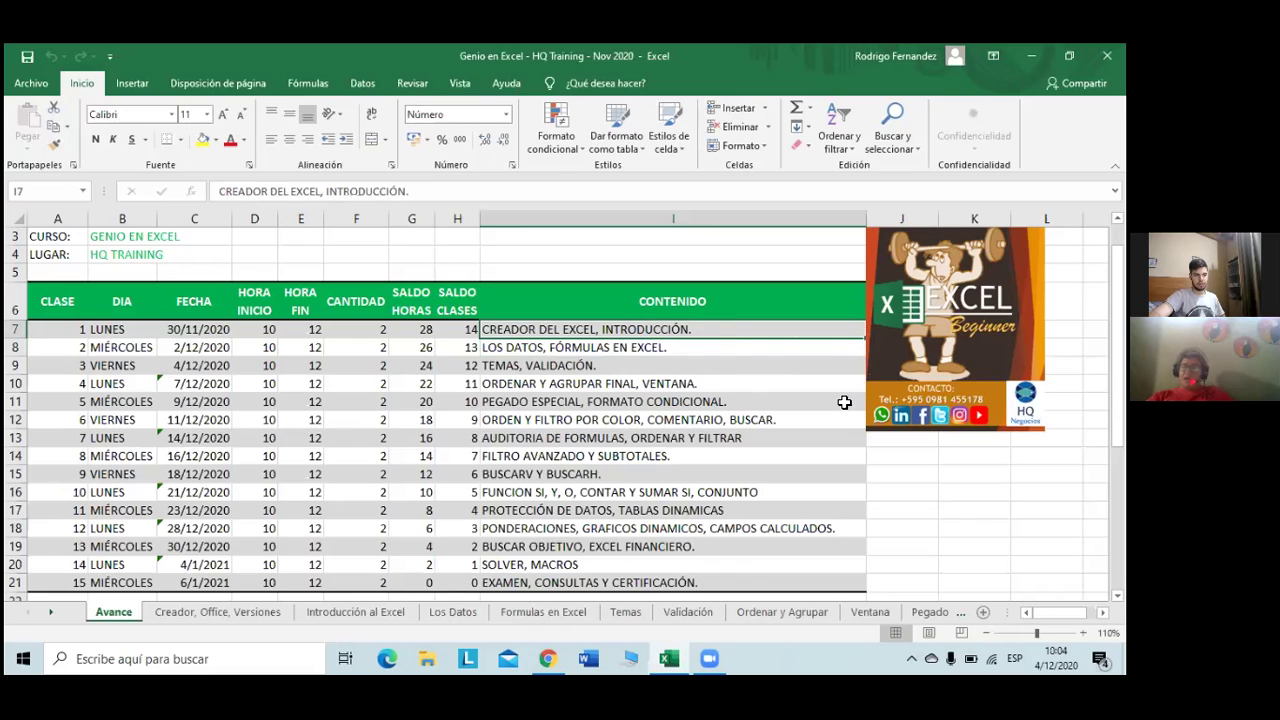
click(726, 346)
click(730, 366)
click(733, 384)
click(437, 619)
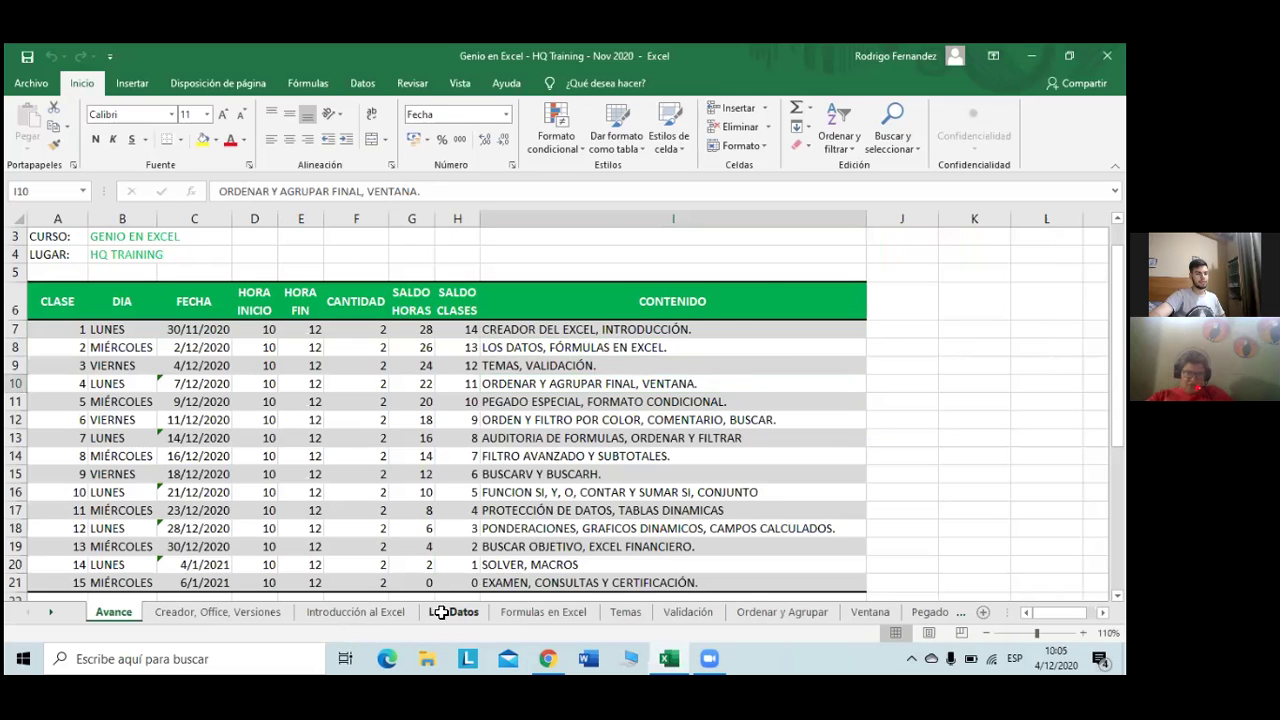
Step: Check the third instruction in A5, then select the title row from A11 across to column G
scroll(397, 516, down, 1)
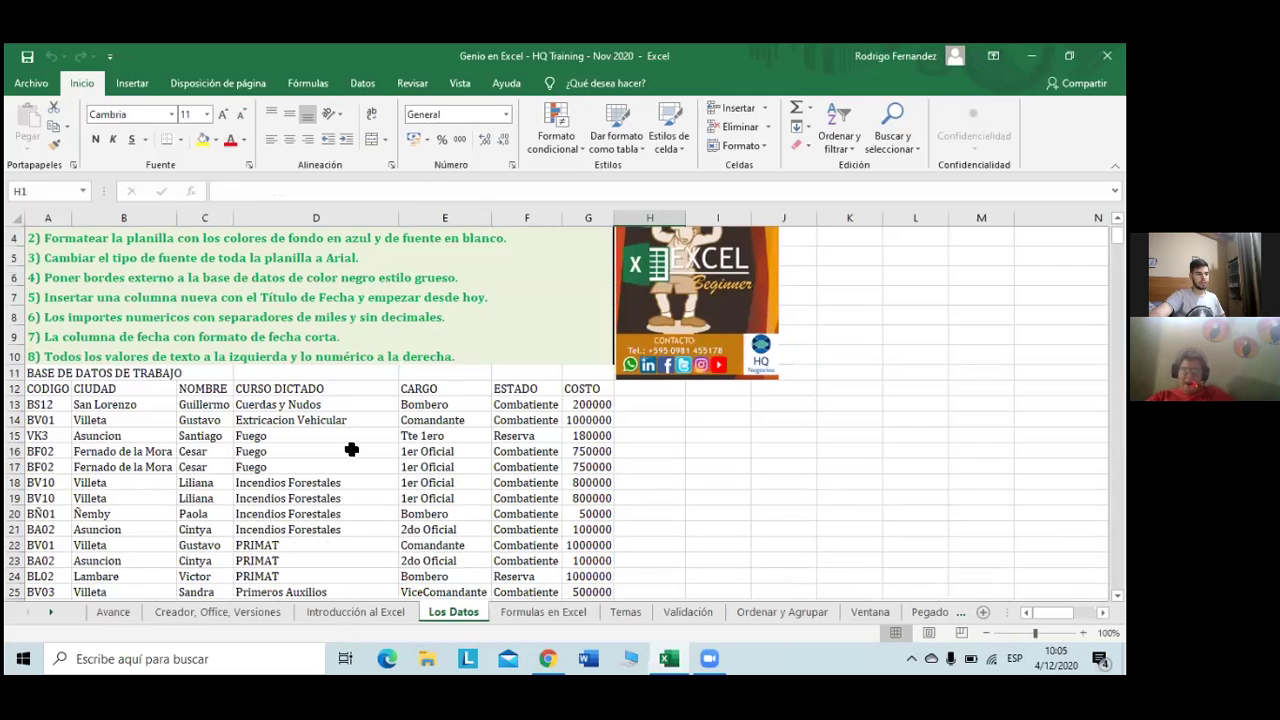
scroll(321, 329, up, 1)
click(325, 323)
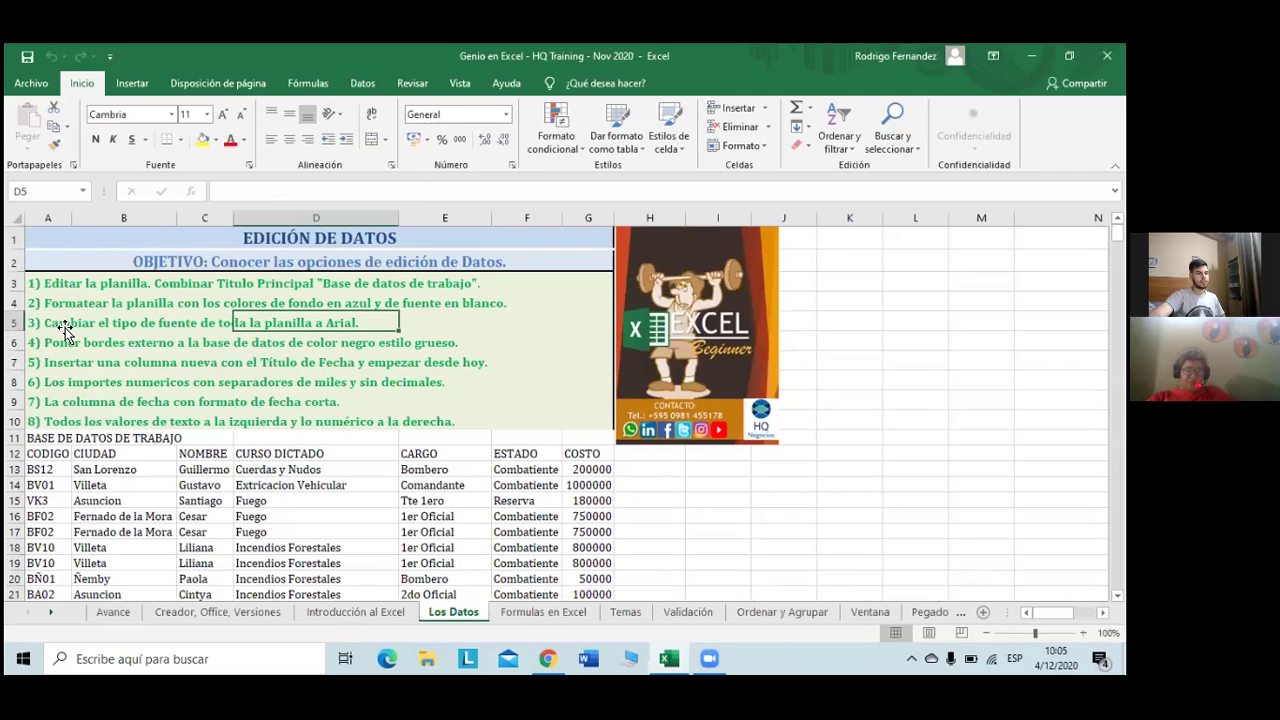
click(64, 330)
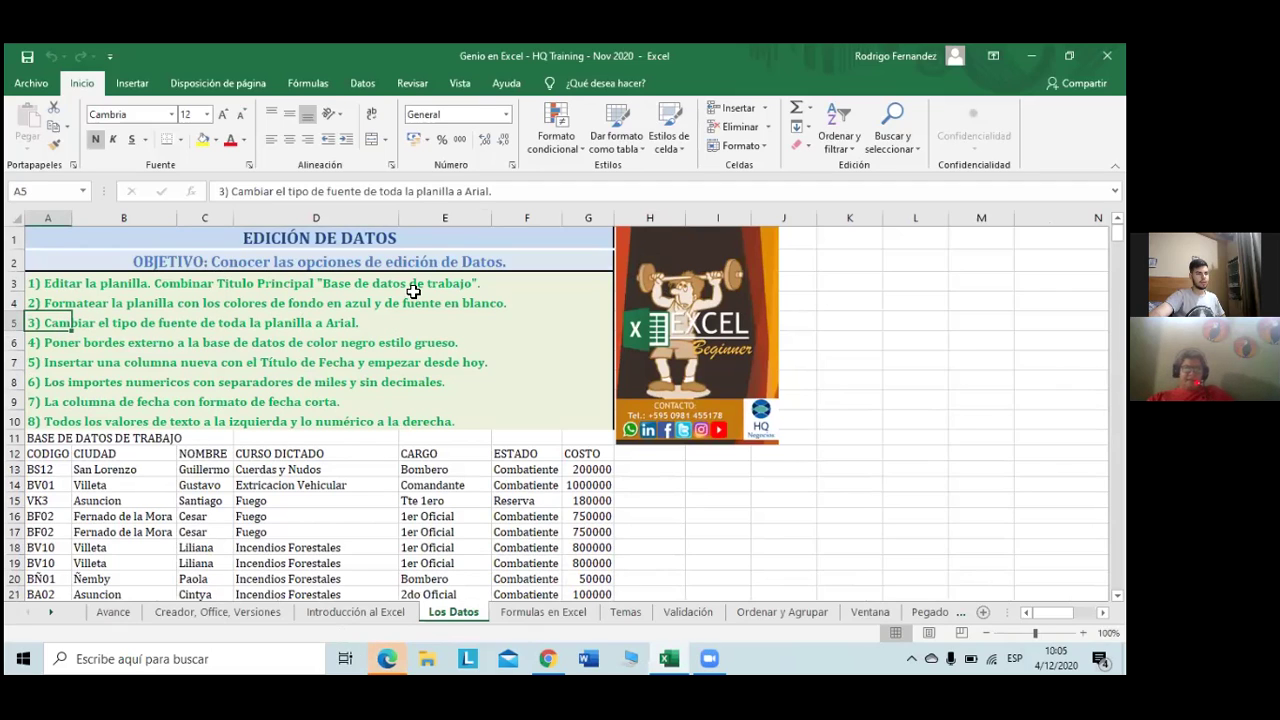
drag(49, 438, 540, 443)
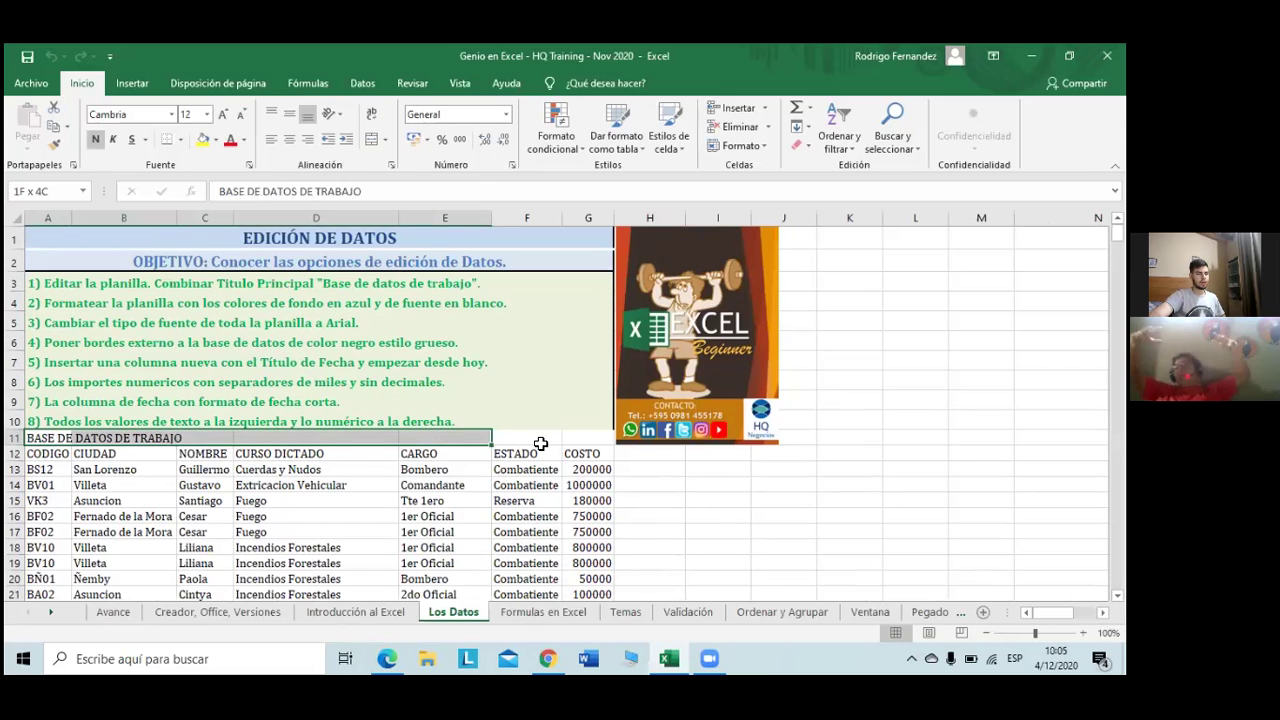
drag(540, 443, 588, 438)
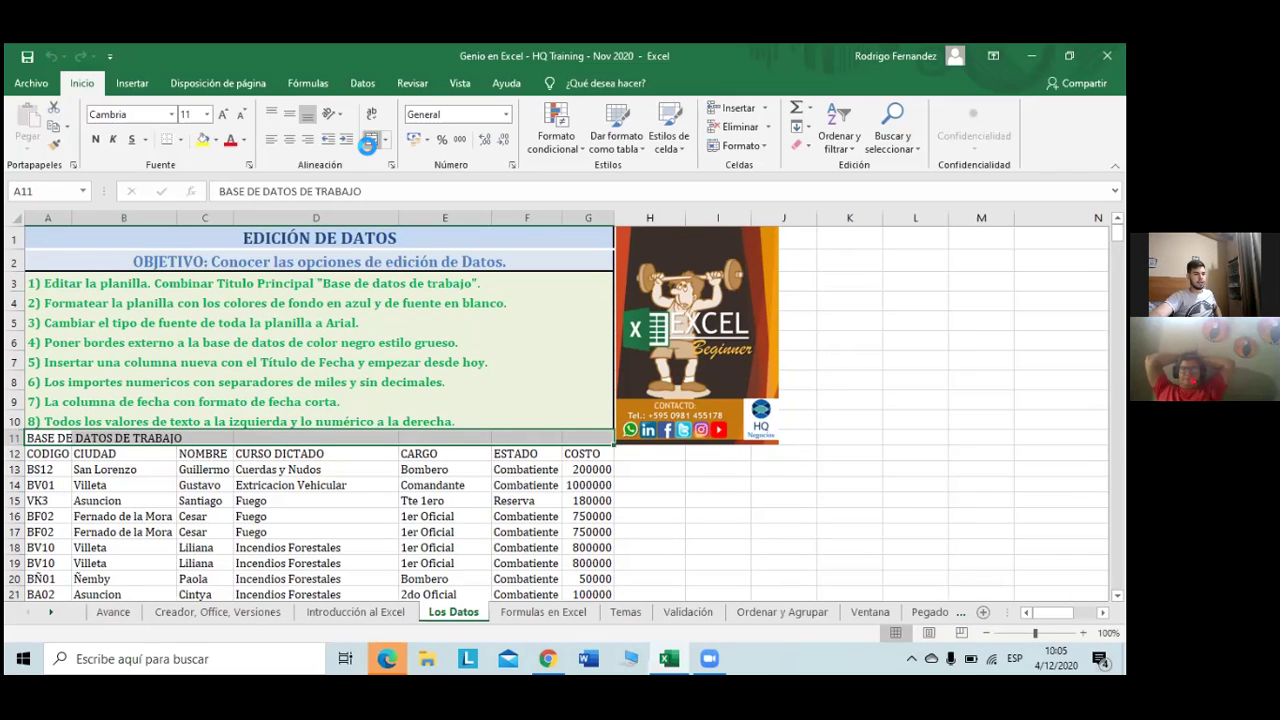
Step: Merge and centre the BASE DE DATOS DE TRABAJO title, then follow the HQ logo's Twitter link
click(369, 141)
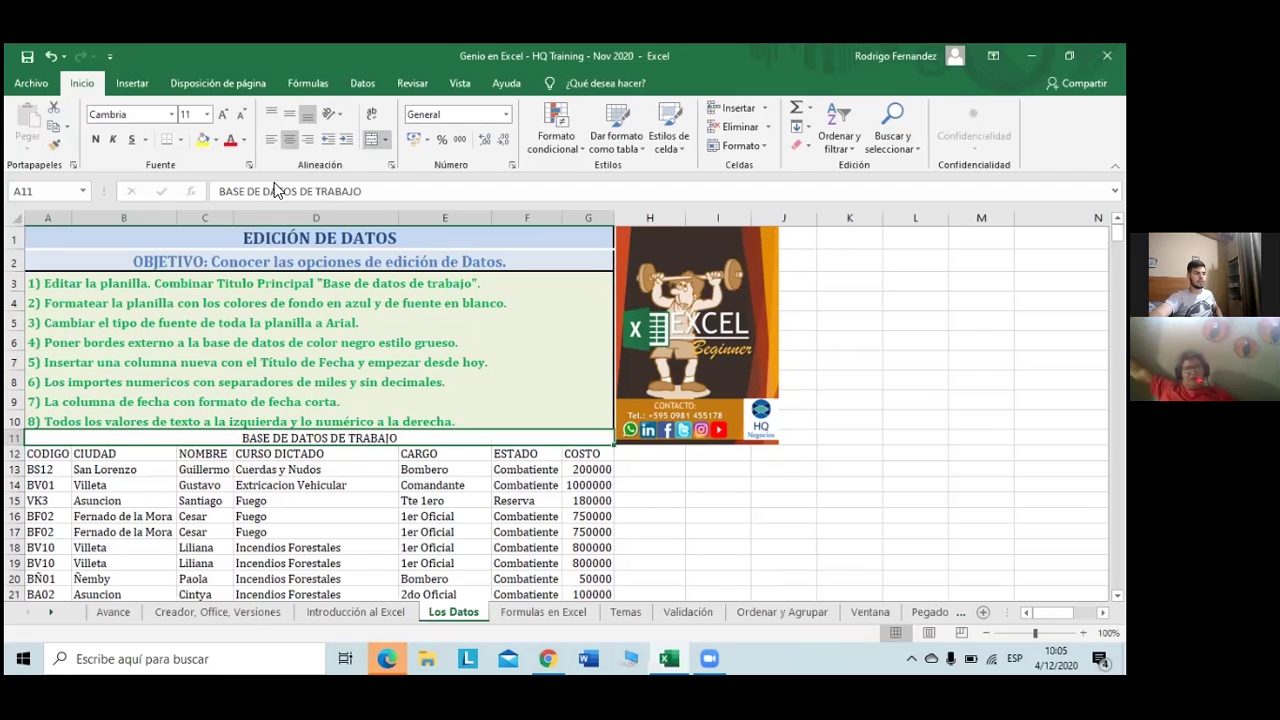
click(215, 140)
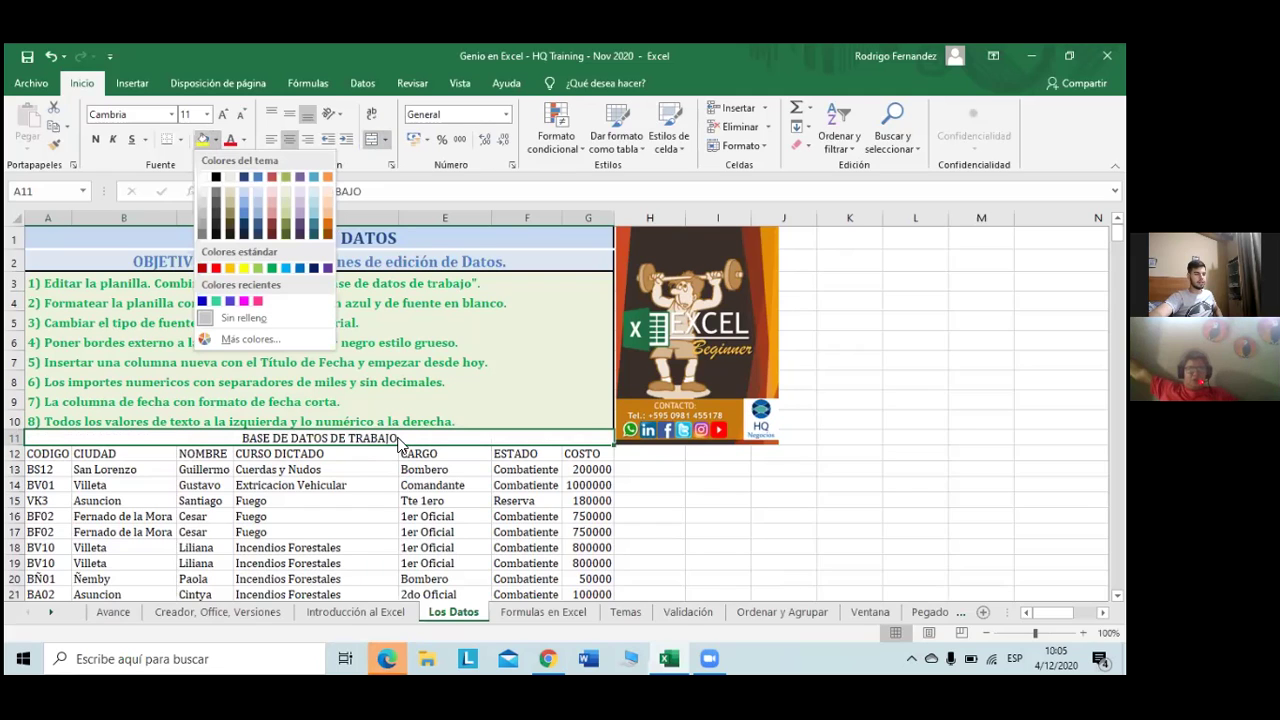
click(286, 246)
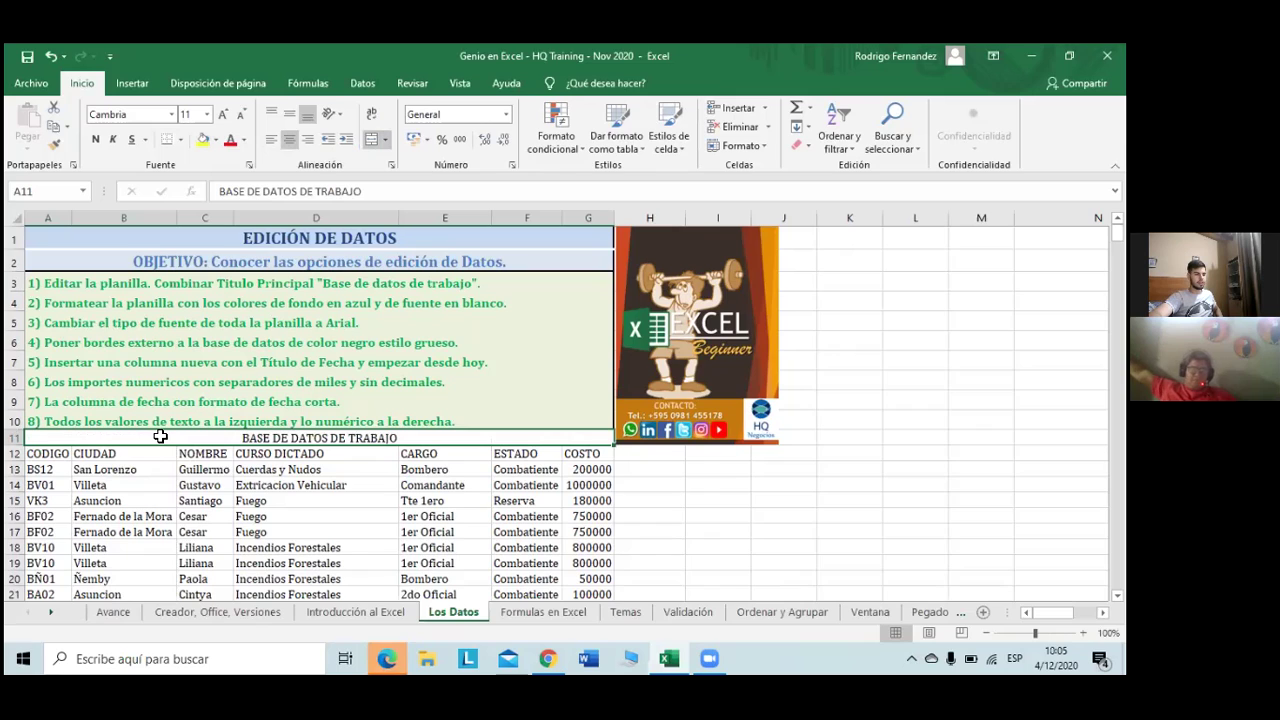
click(618, 440)
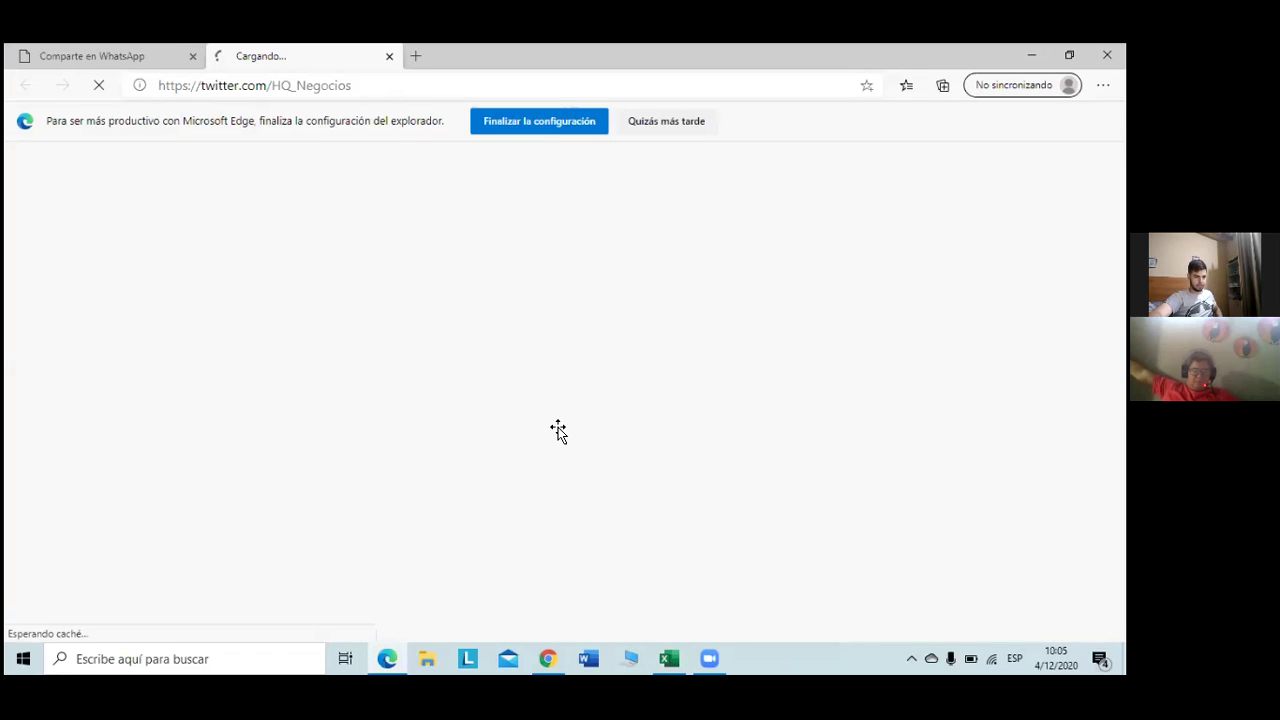
Step: Close the HQ Negocios Twitter tabs in Edge and return to the Excel workbook
key(alt+Tab)
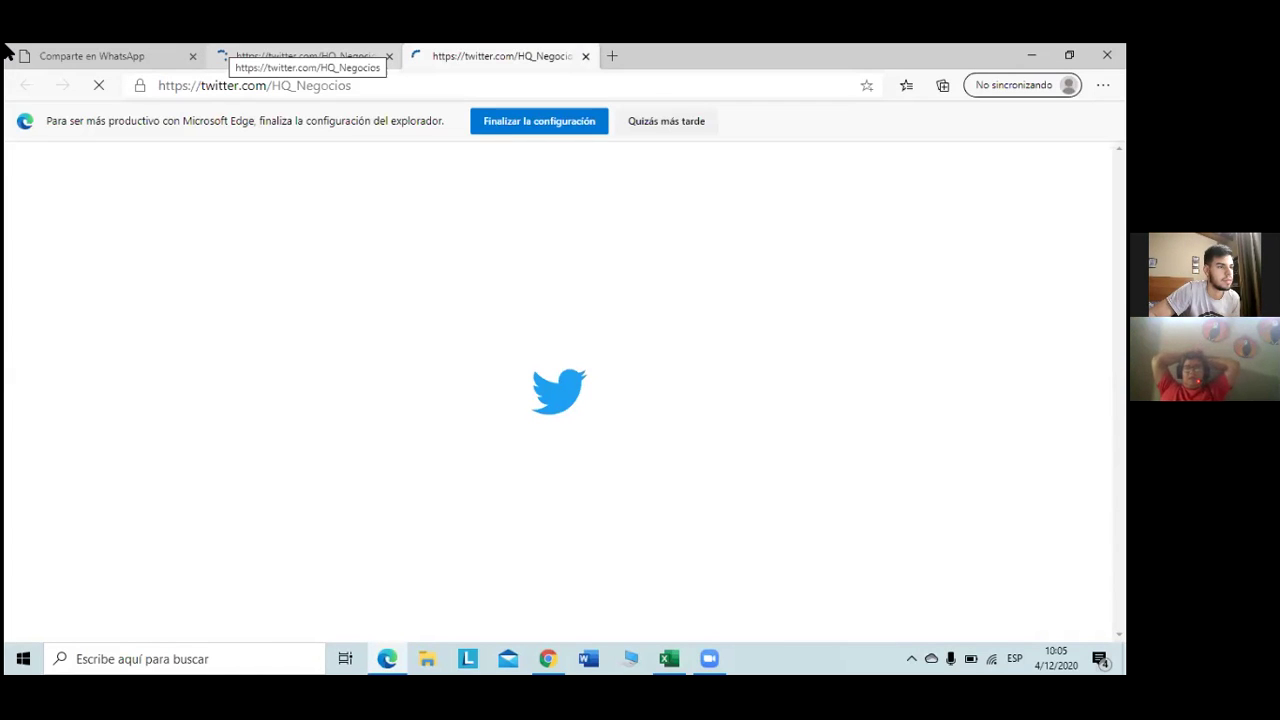
key(ctrl+w)
key(ctrl+w)
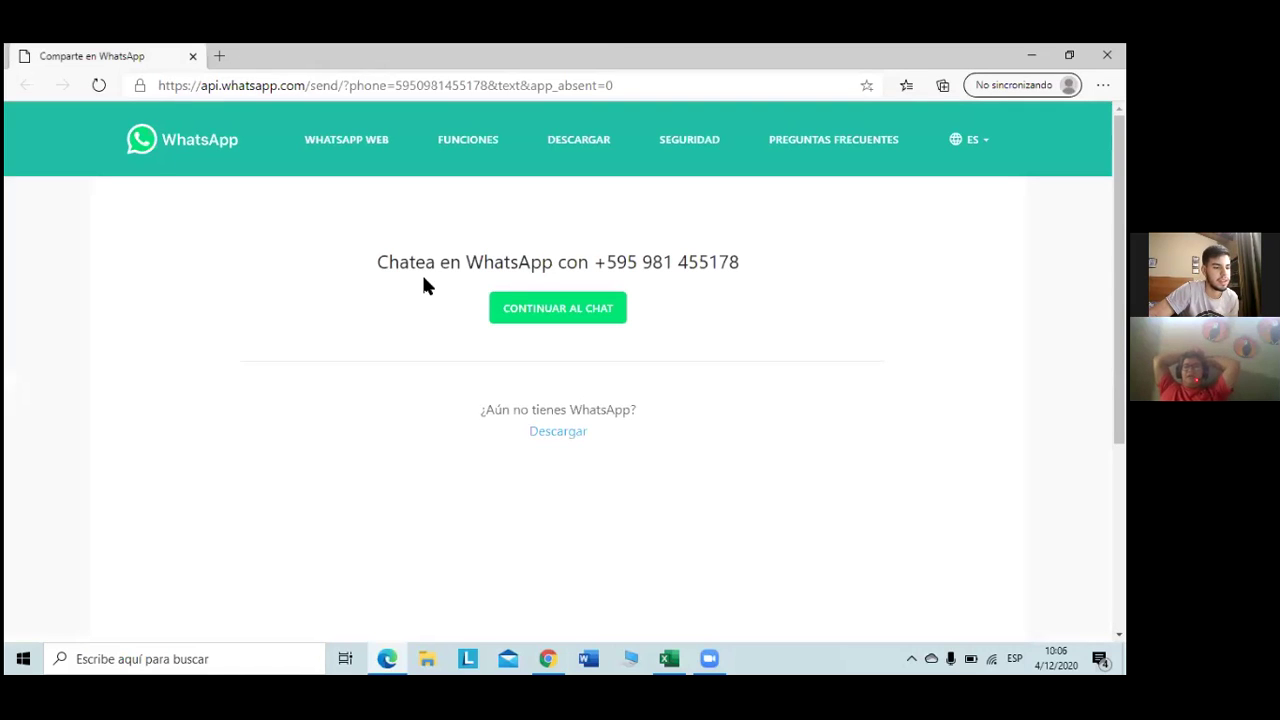
click(668, 658)
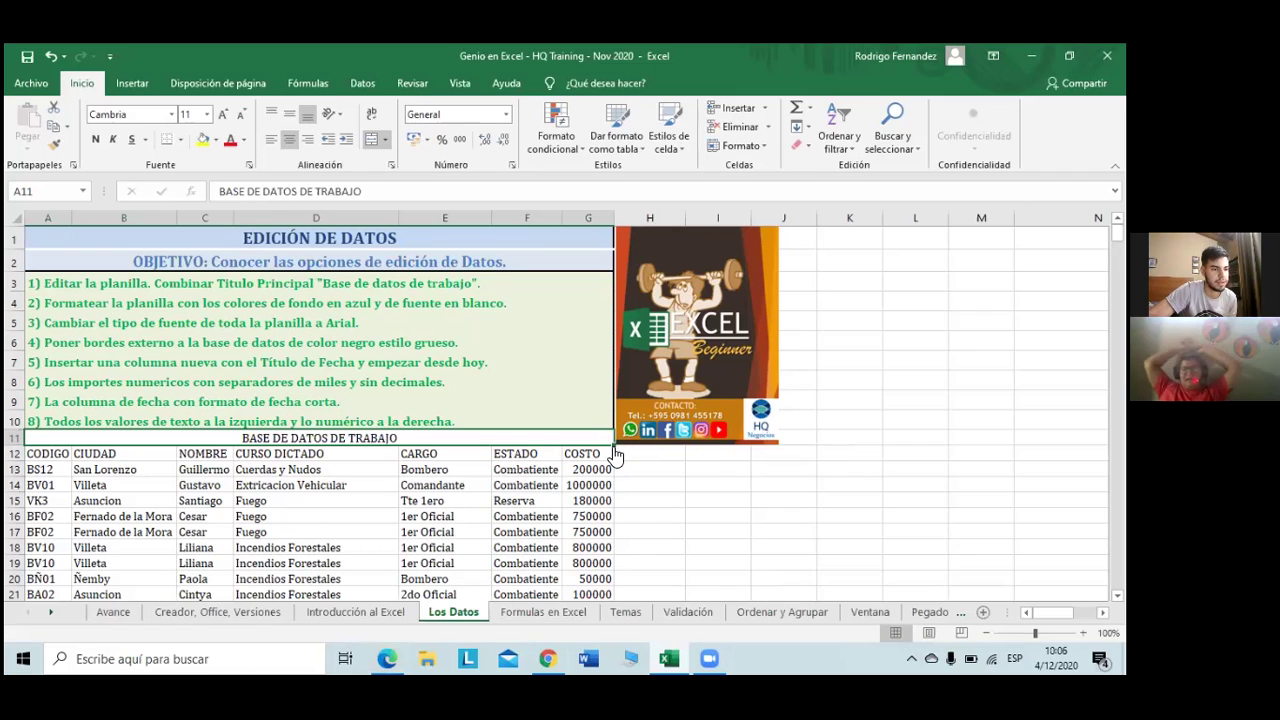
Step: Give the title and header rows A11:G12 a dark blue fill and white font colour
drag(586, 452, 399, 229)
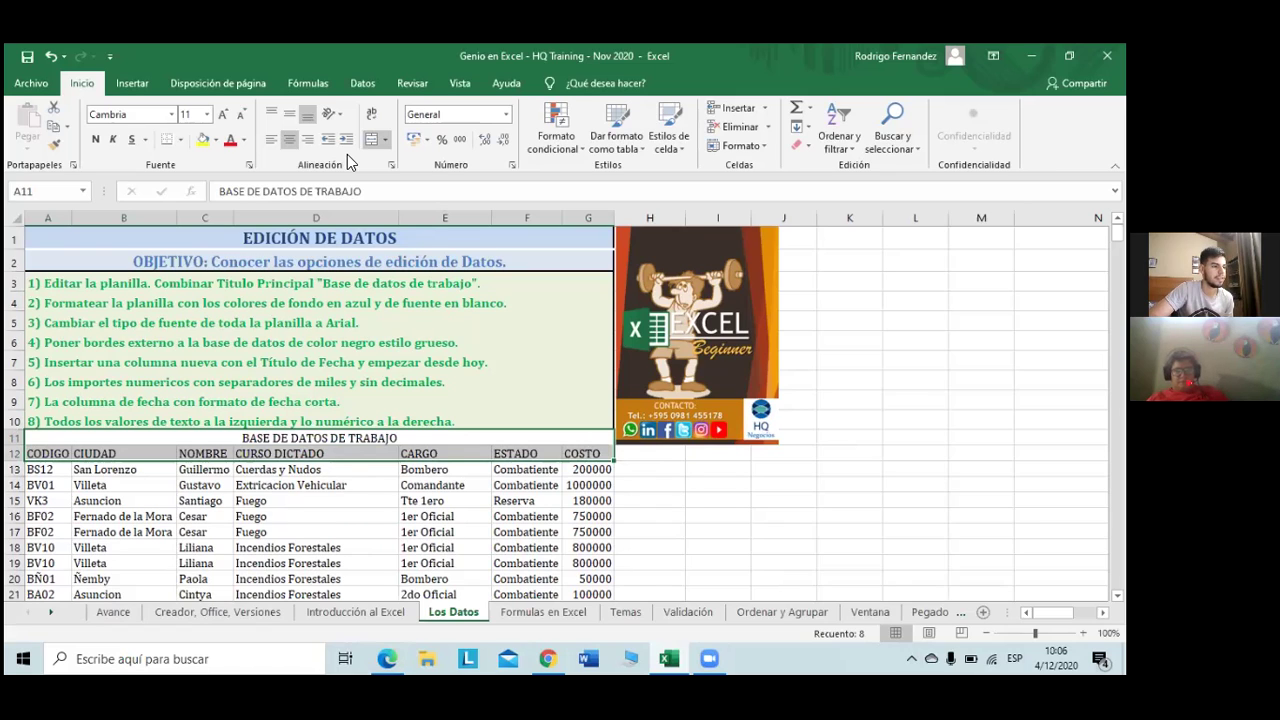
click(215, 140)
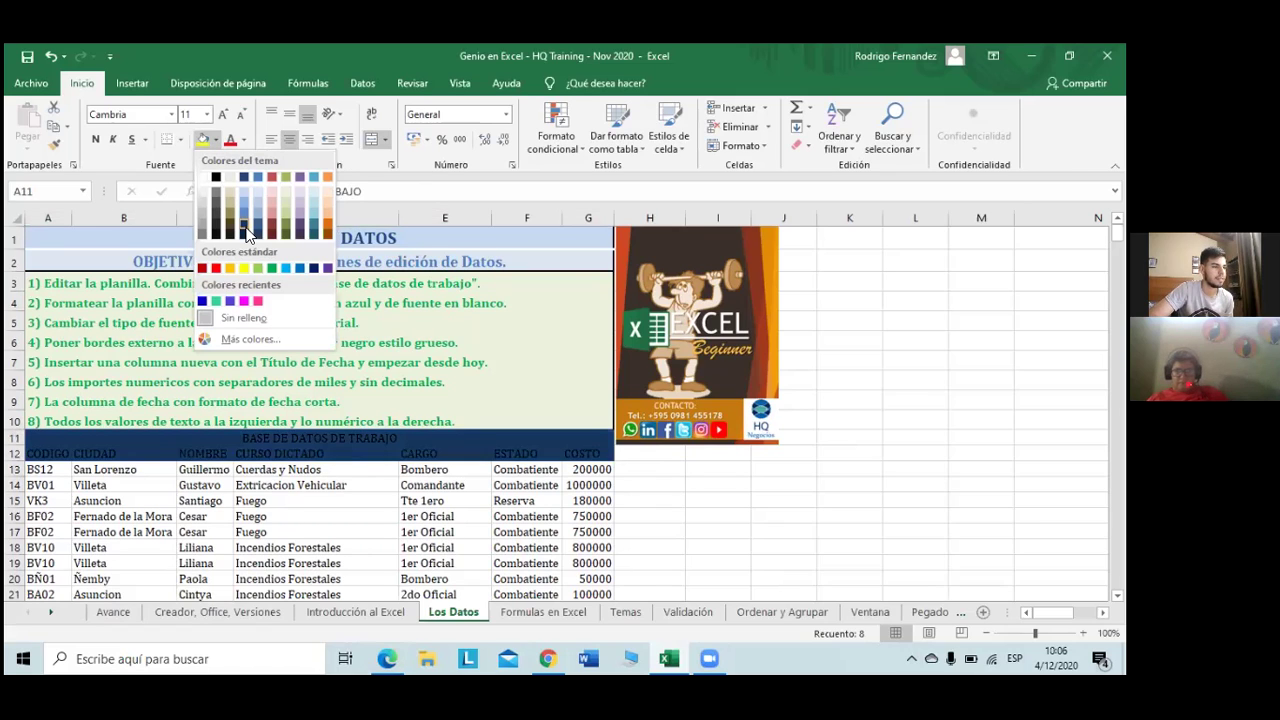
click(246, 229)
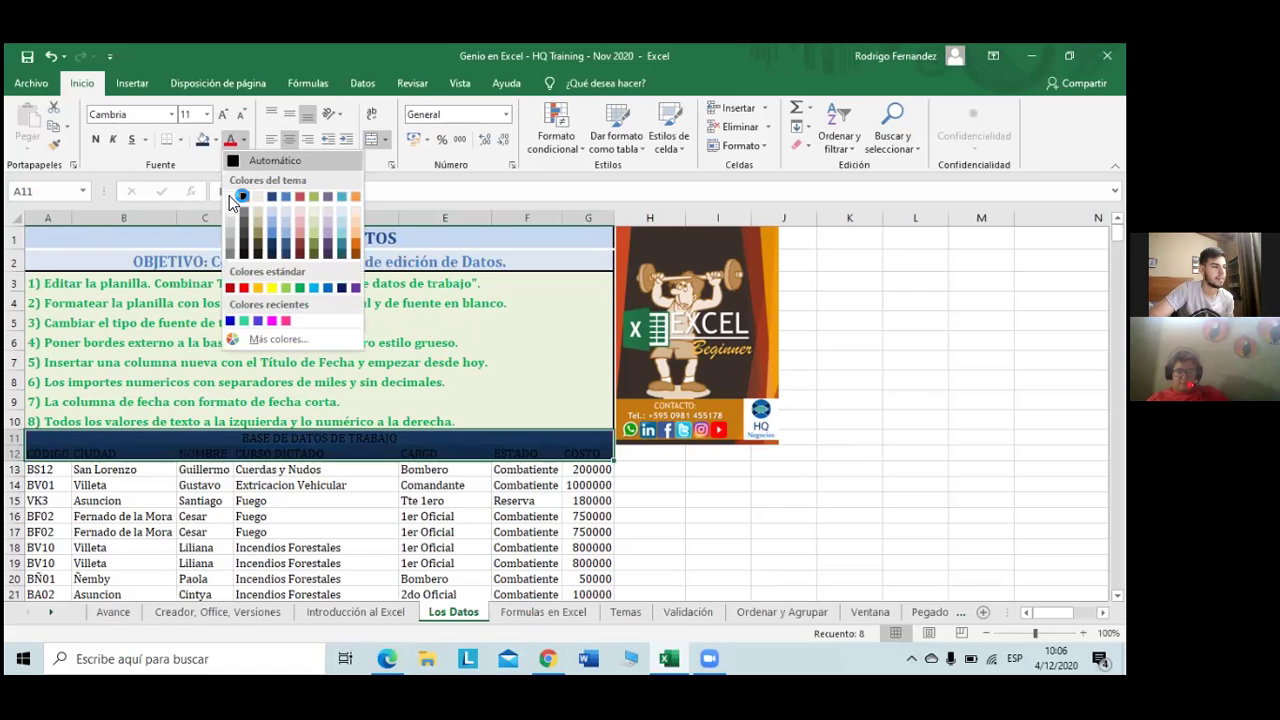
click(229, 195)
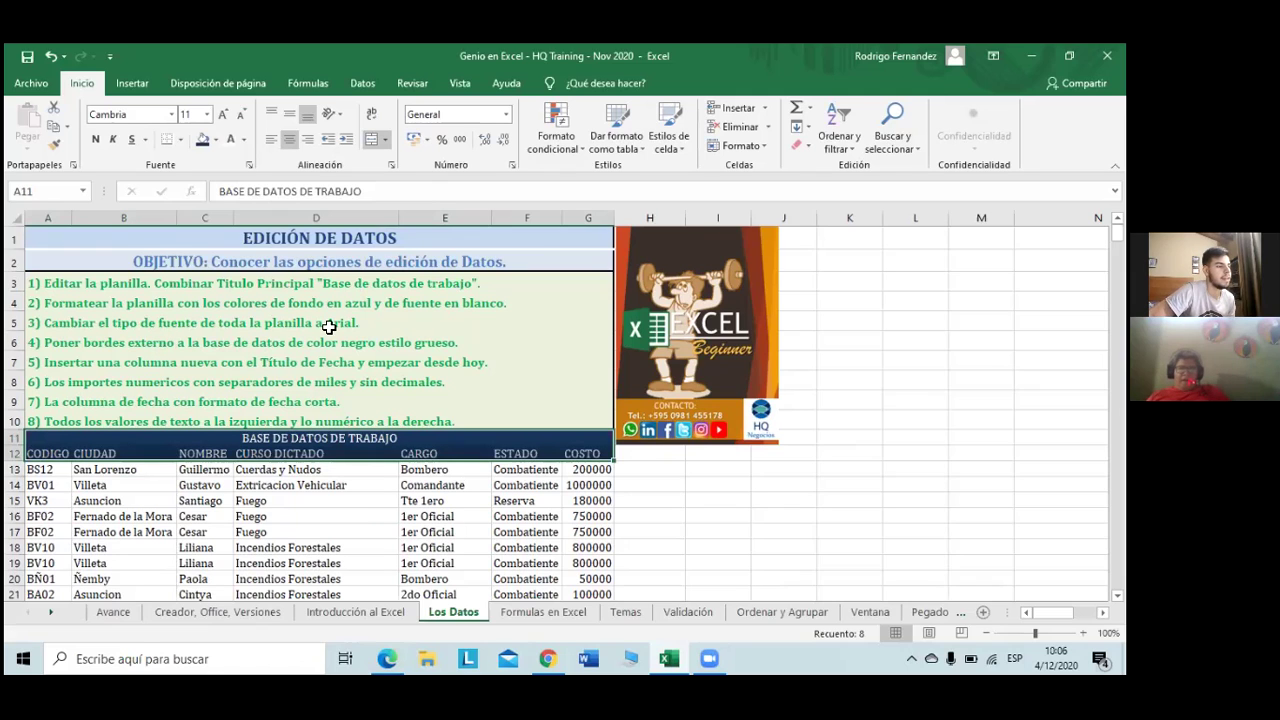
Step: Select the entire Los Datos sheet and set its font to Arial
click(17, 220)
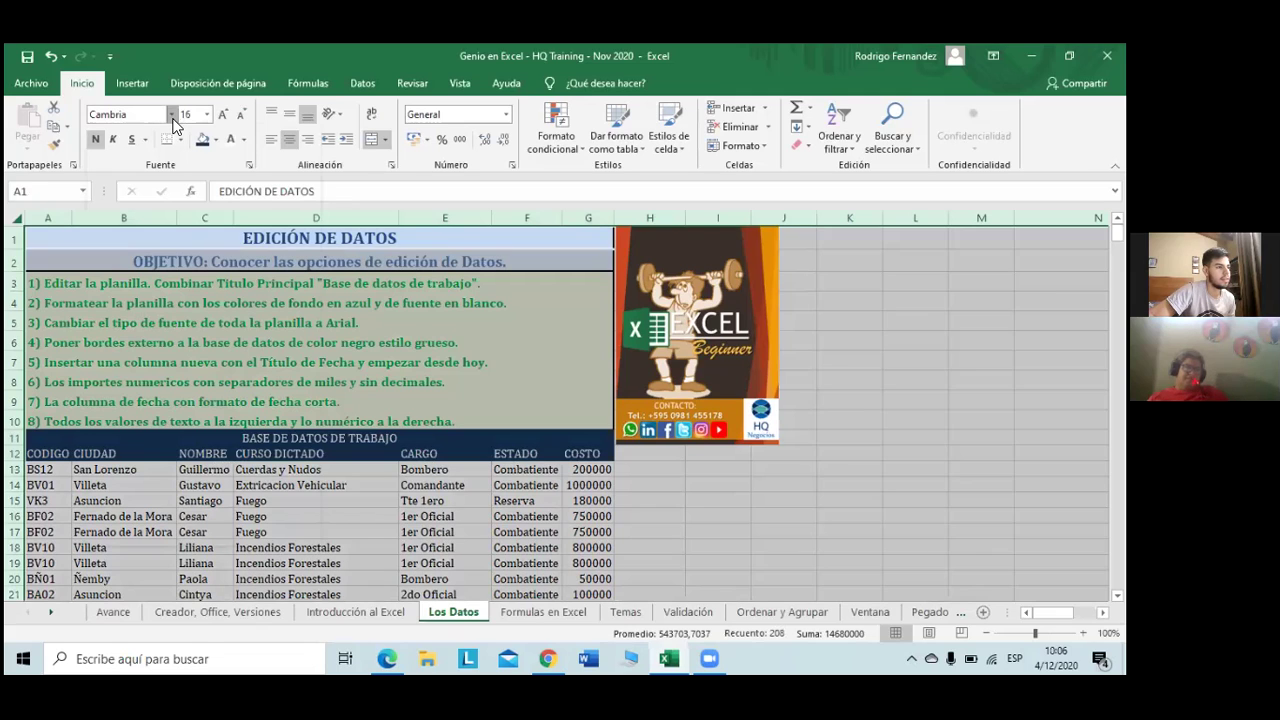
click(173, 116)
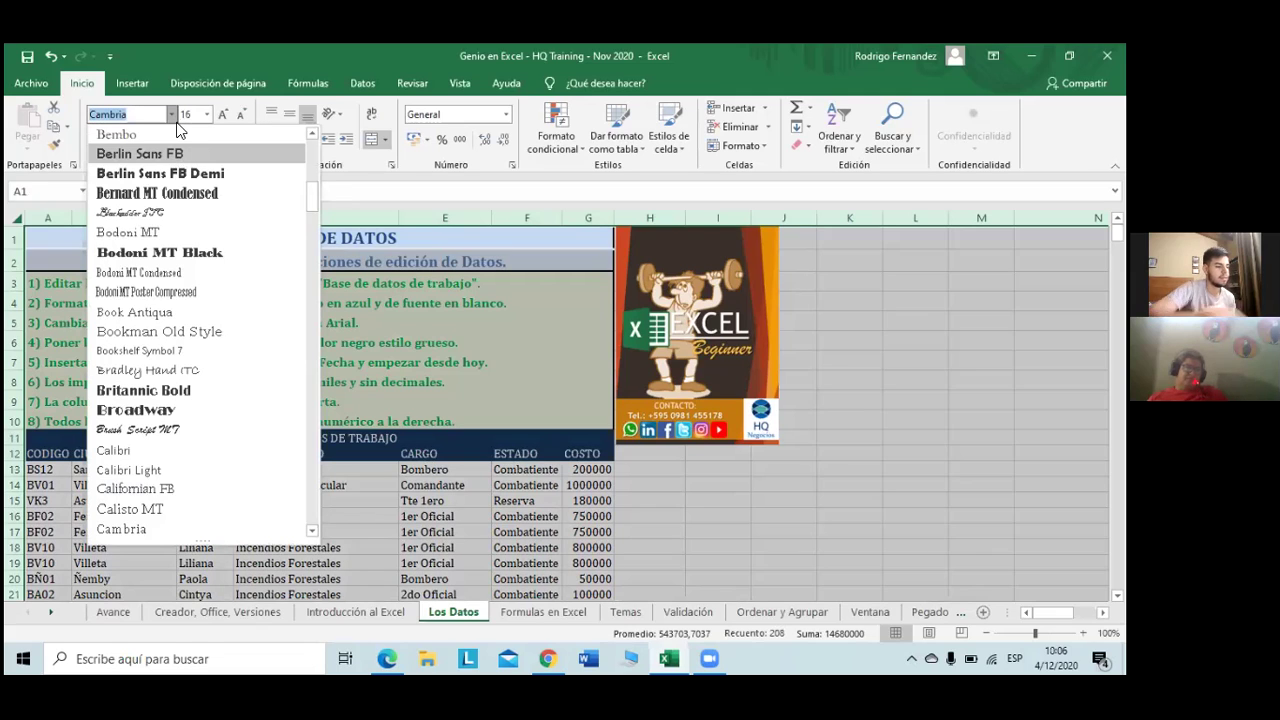
text(Arial)
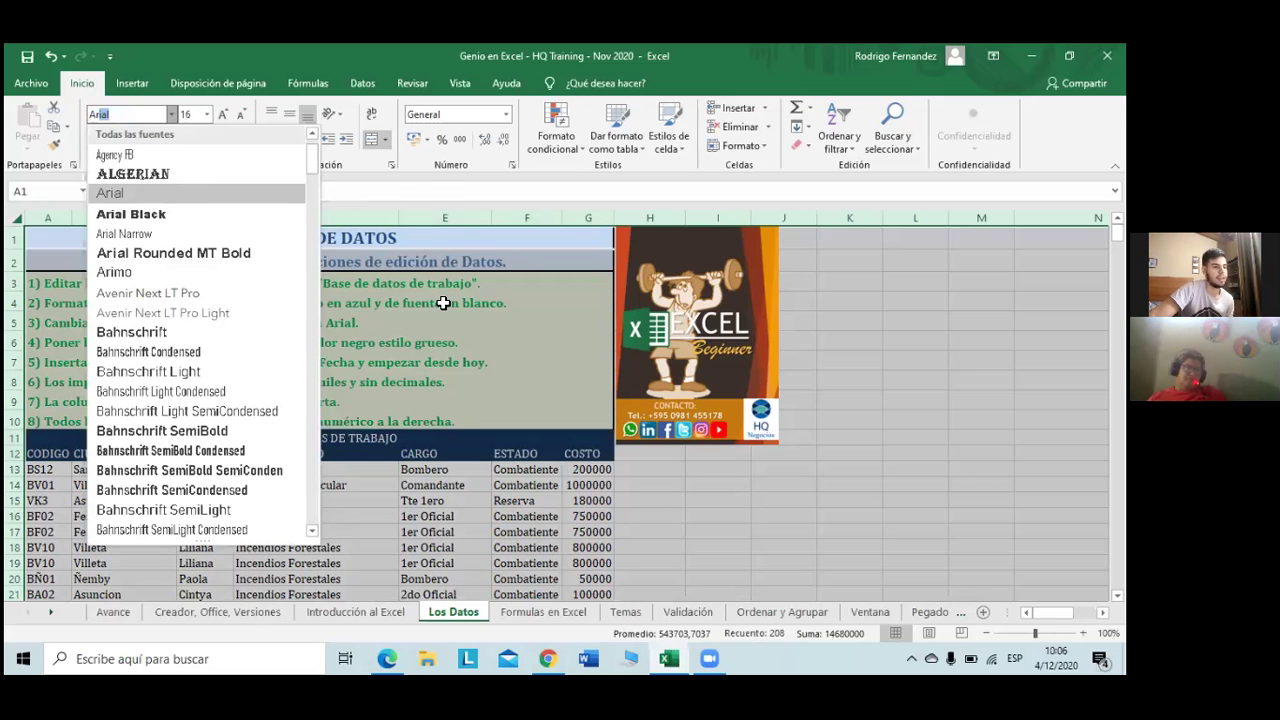
key(Return)
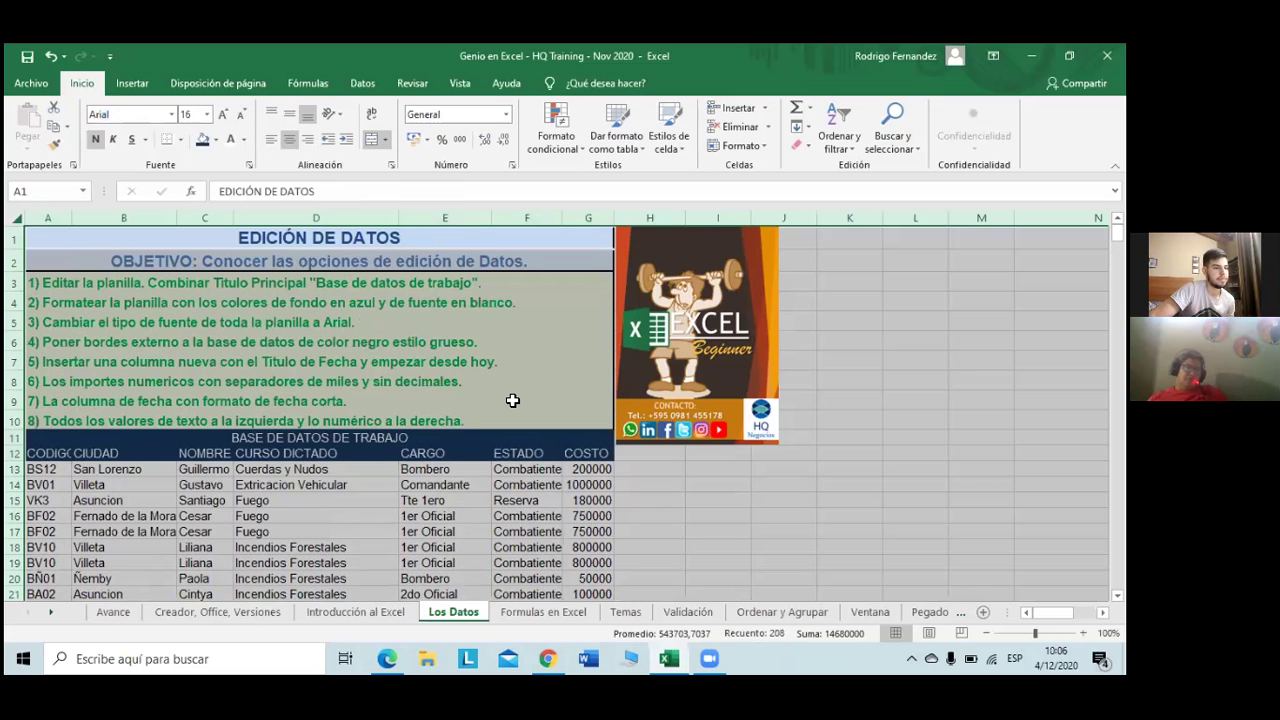
click(512, 400)
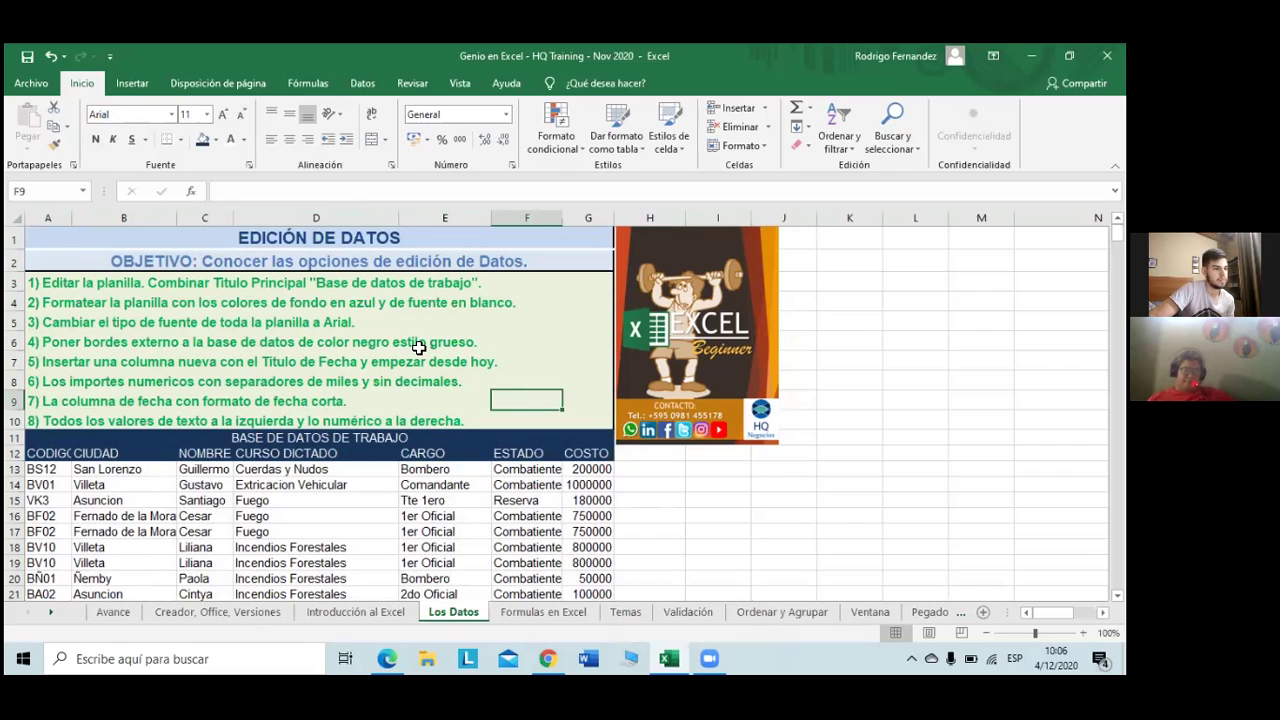
click(38, 360)
click(40, 343)
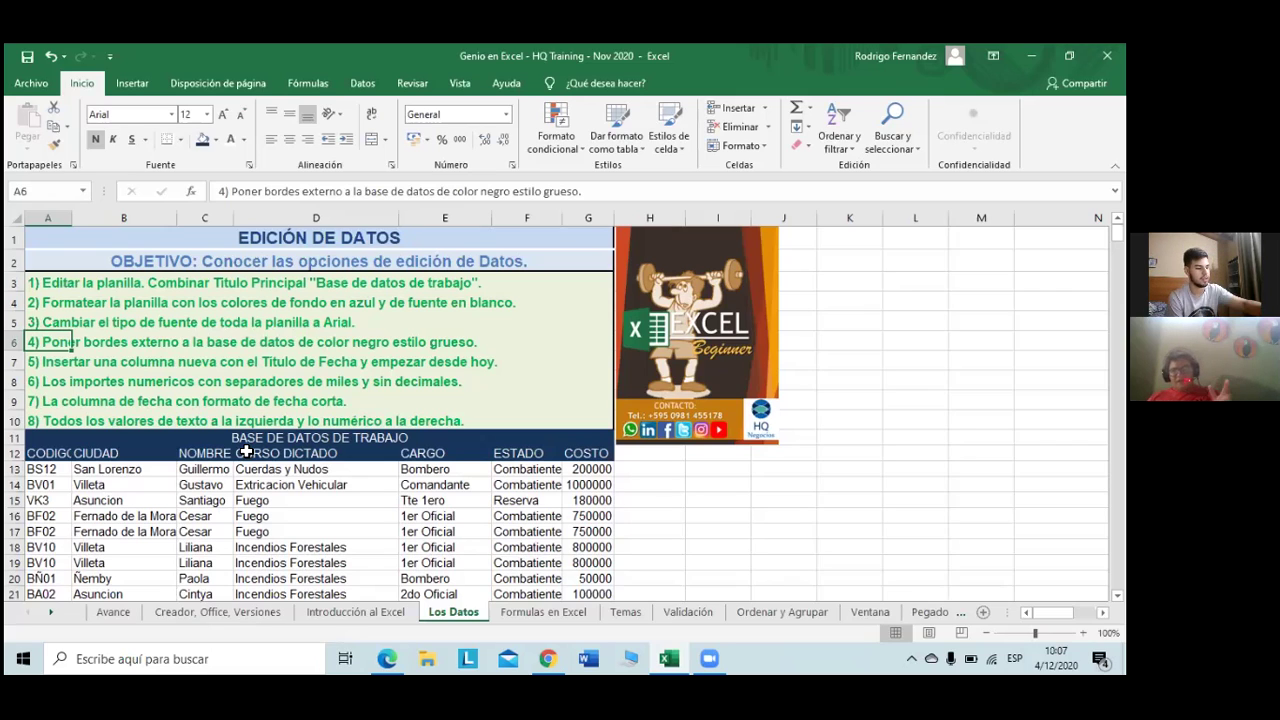
key(ctrl+a)
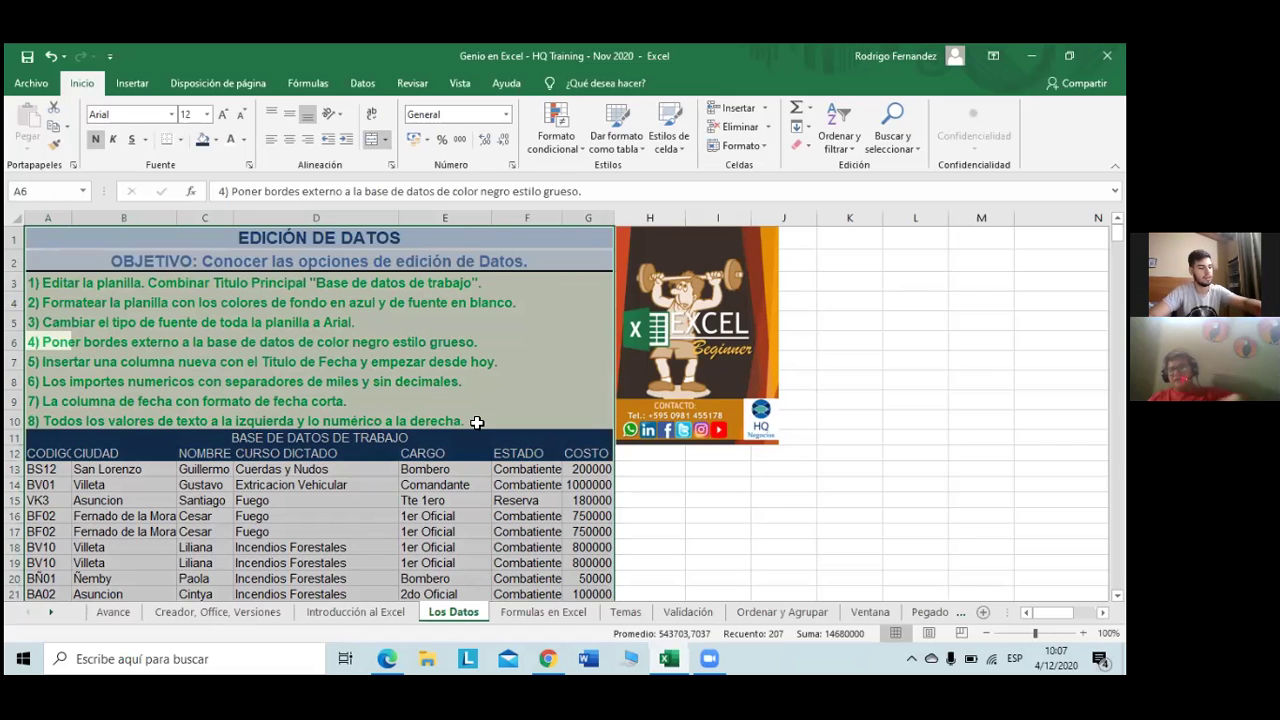
ctrl+click(486, 422)
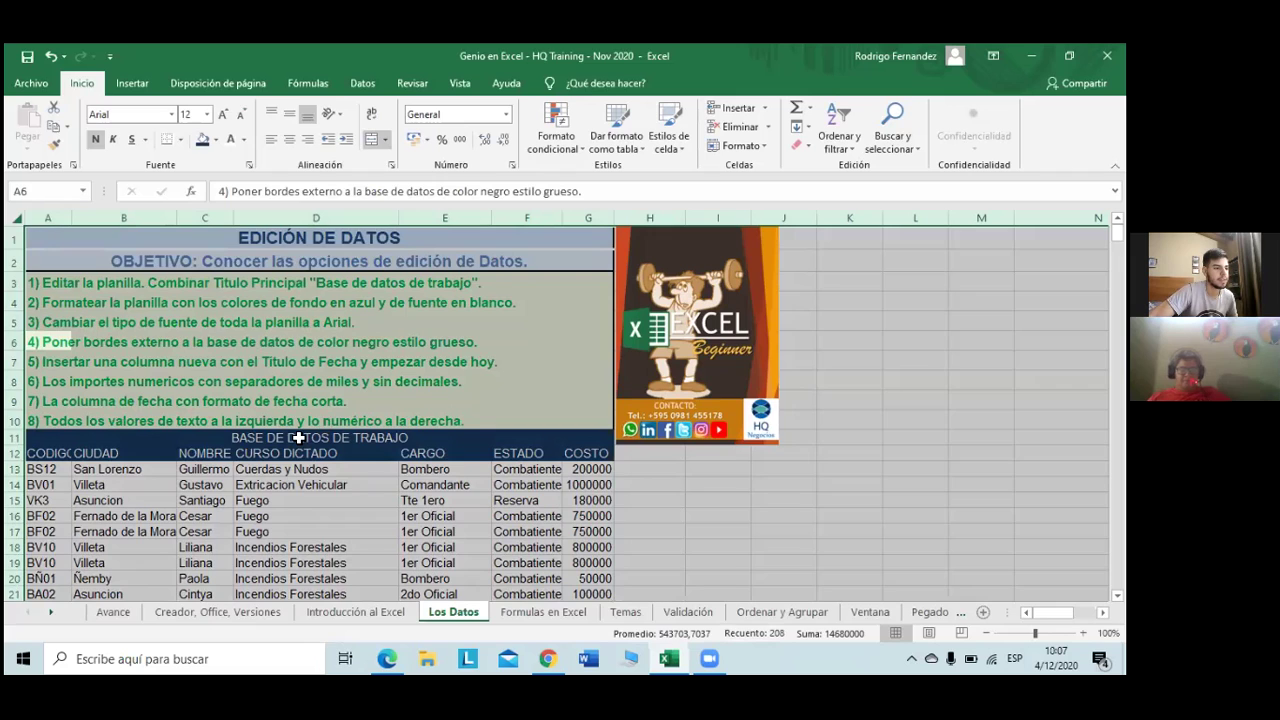
click(332, 434)
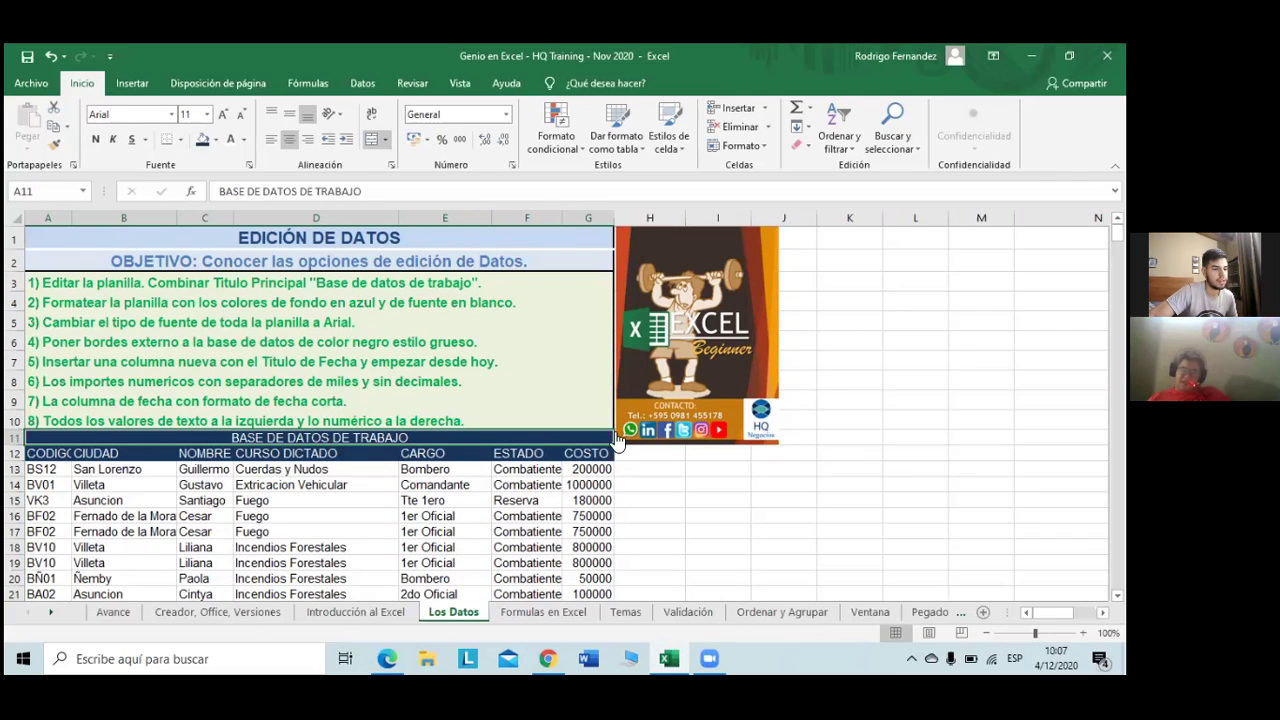
Step: Select the table A11:G39 and apply Borde exterior grueso, the thick outside border
mouse_move(557, 593)
mouse_down()
mouse_move(556, 615)
mouse_move(559, 582)
mouse_up()
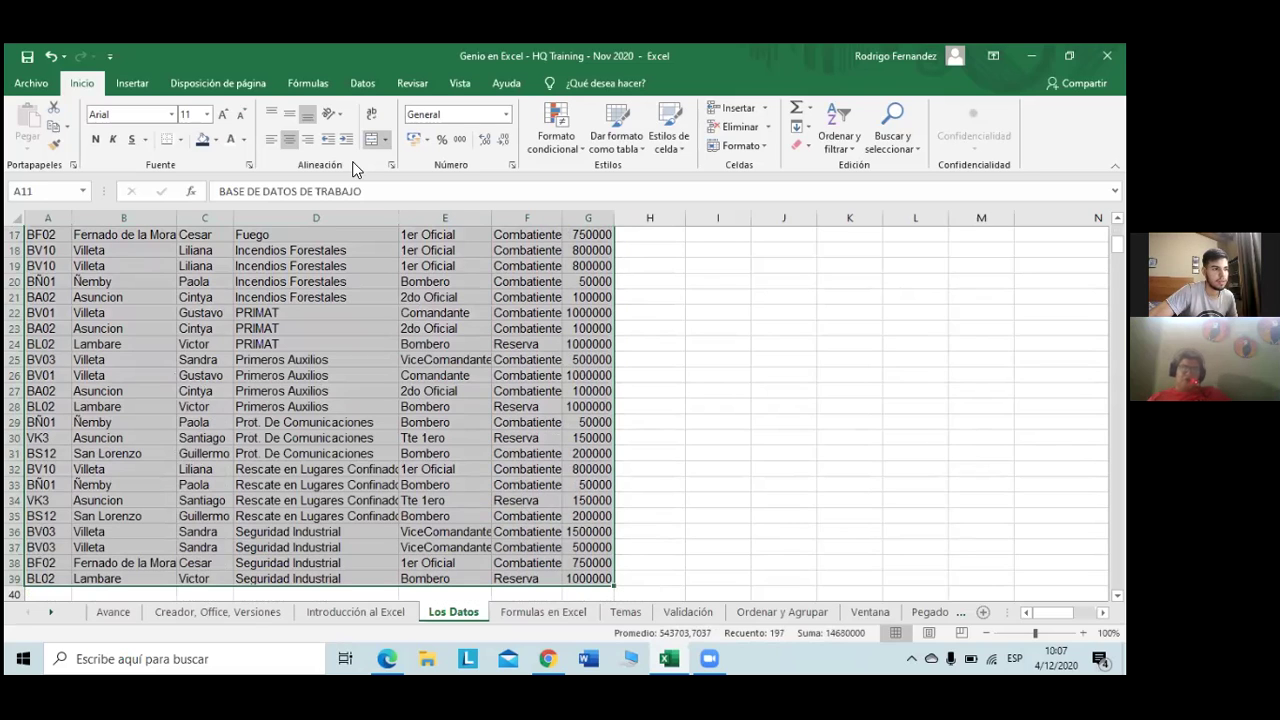
click(178, 140)
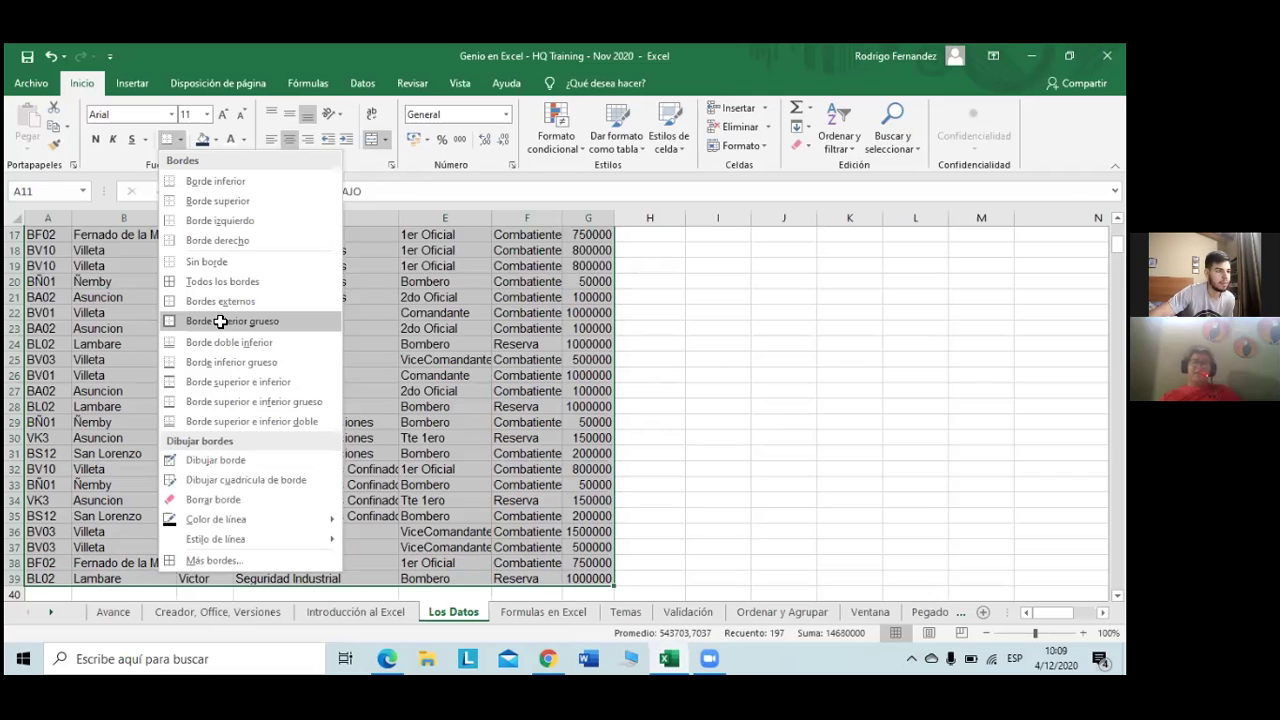
click(224, 321)
scroll(218, 320, up, 5)
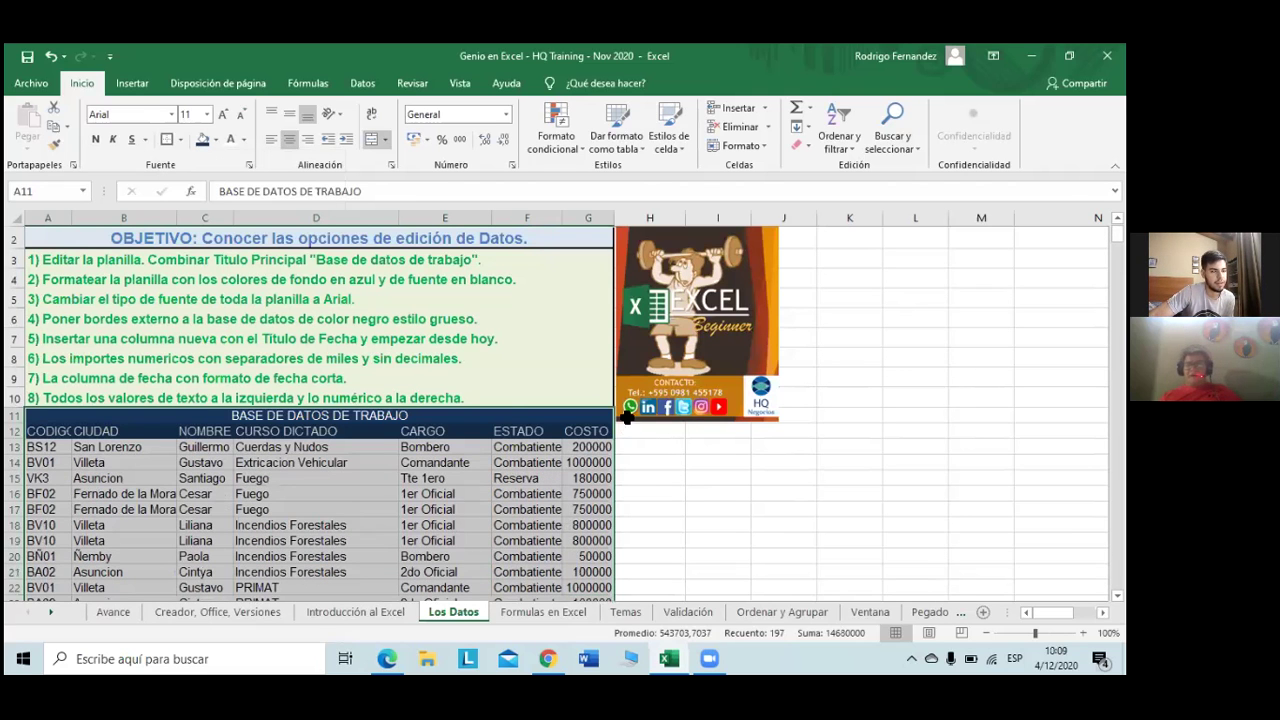
click(655, 433)
scroll(461, 464, down, 1)
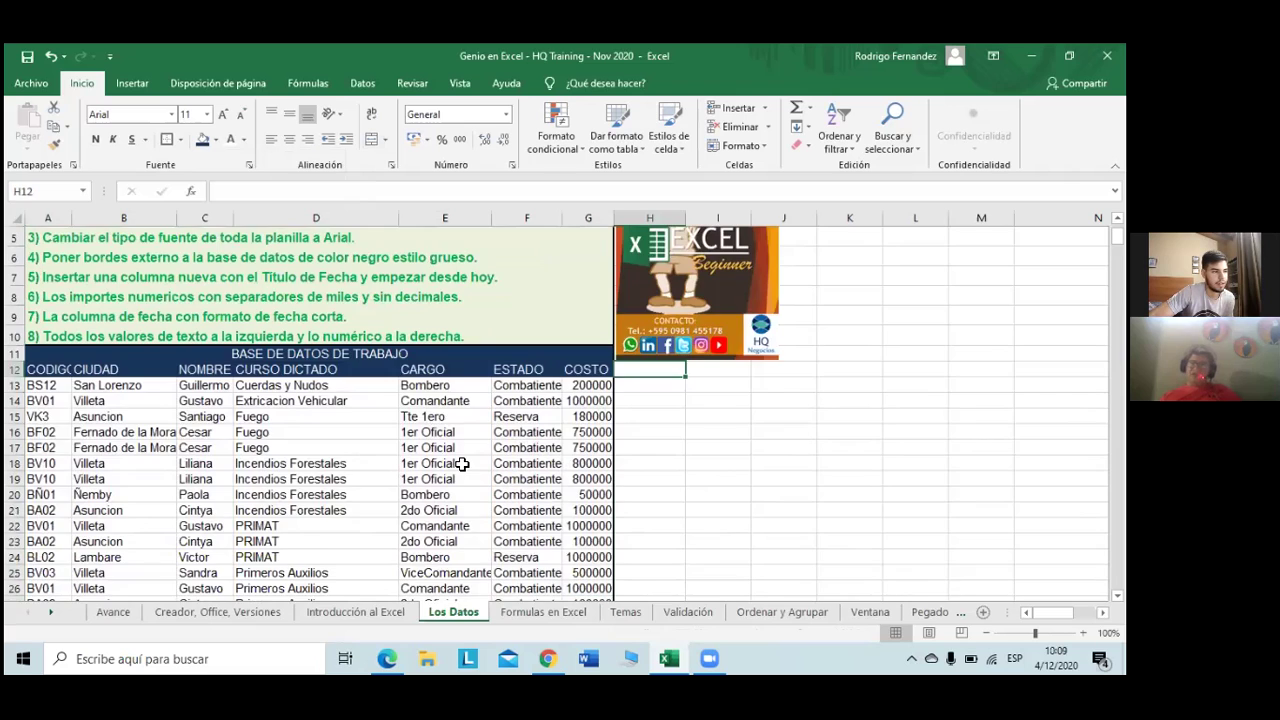
scroll(357, 288, up, 2)
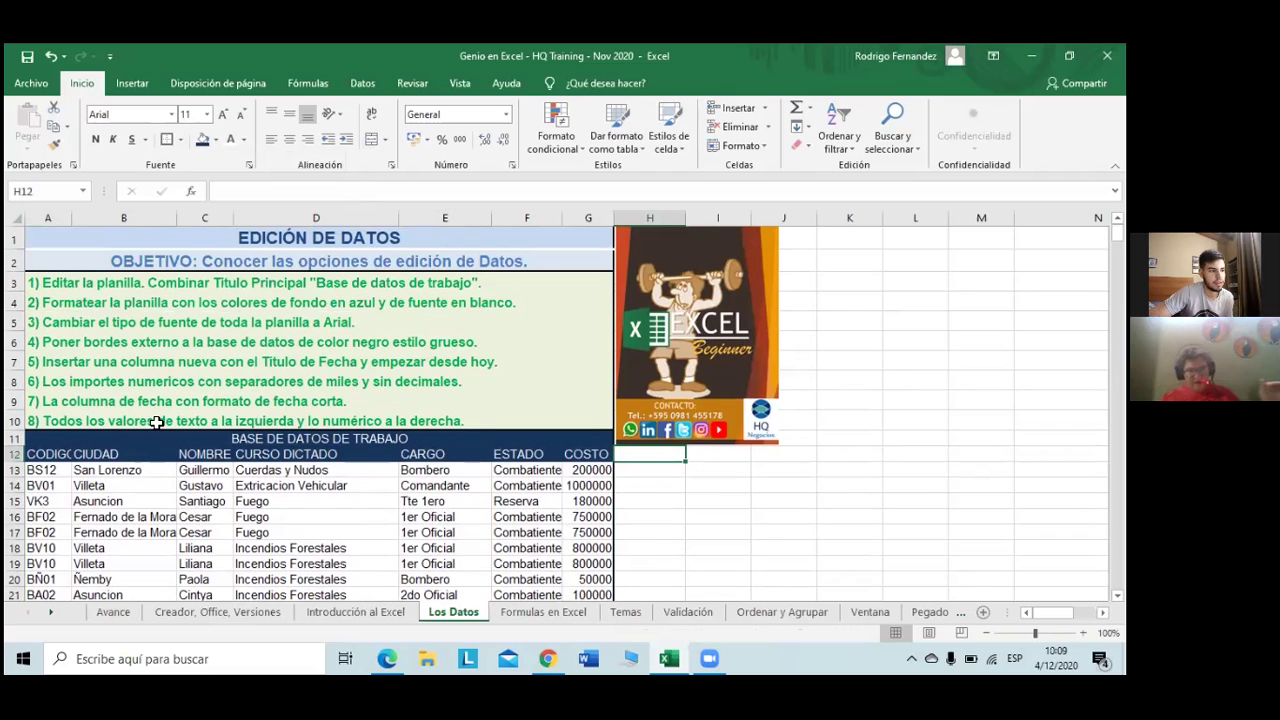
scroll(600, 460, down, 1)
scroll(634, 443, down, 2)
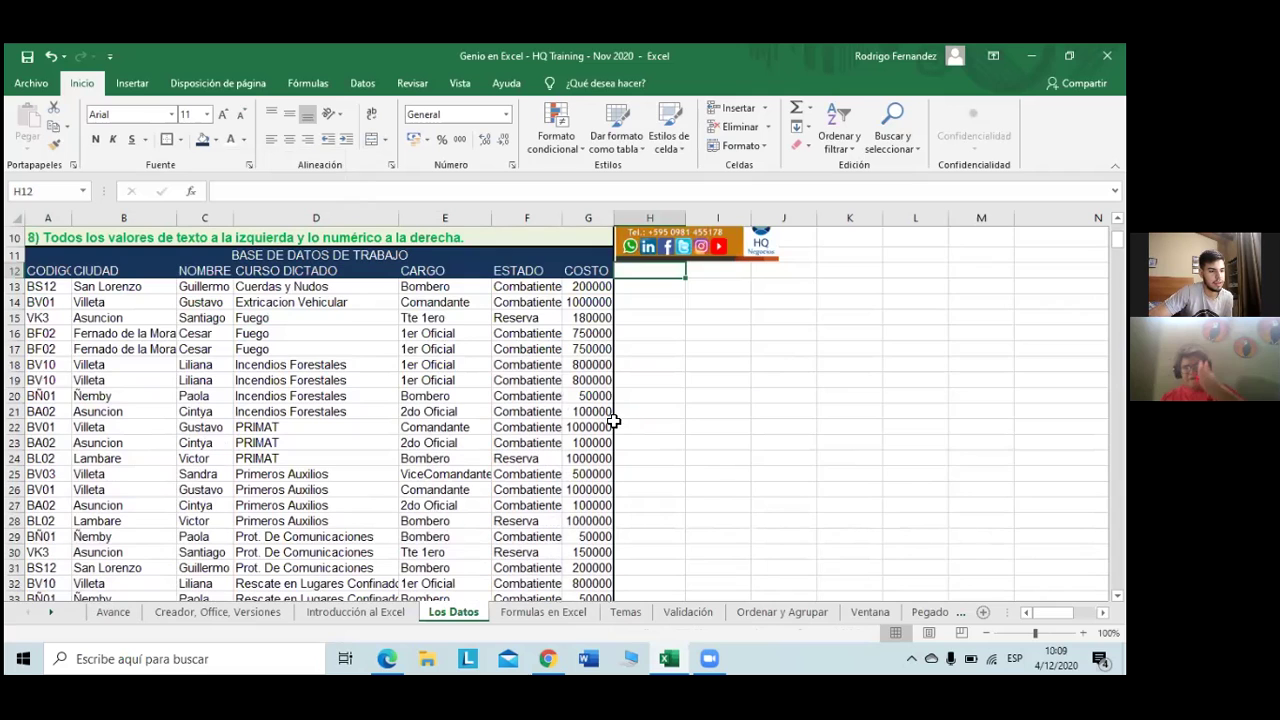
scroll(460, 450, down, 5)
scroll(366, 449, up, 2)
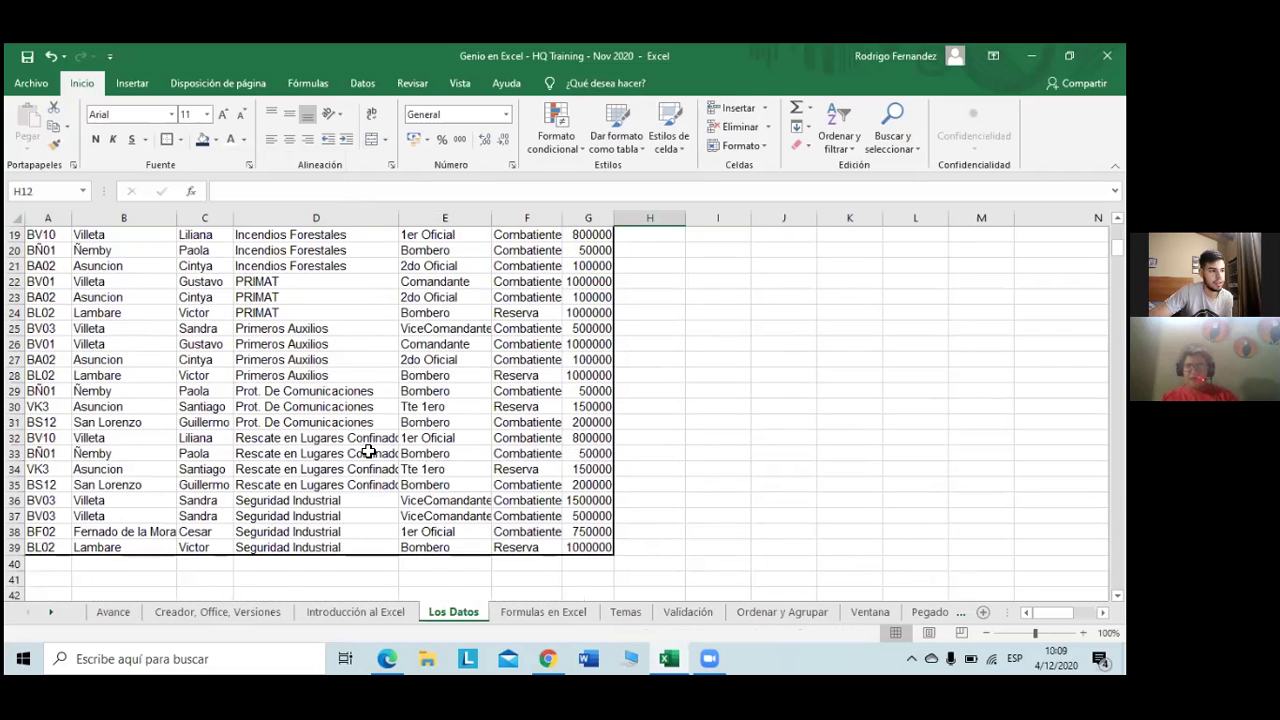
scroll(98, 402, up, 4)
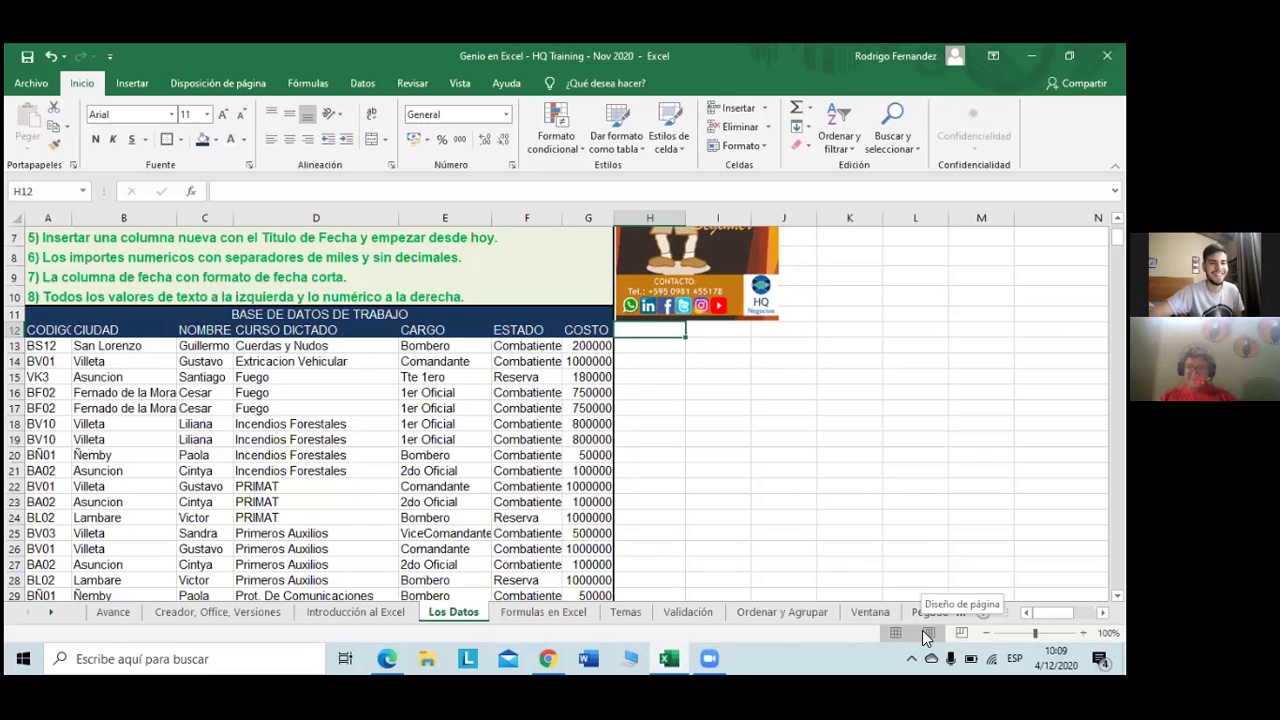
click(931, 634)
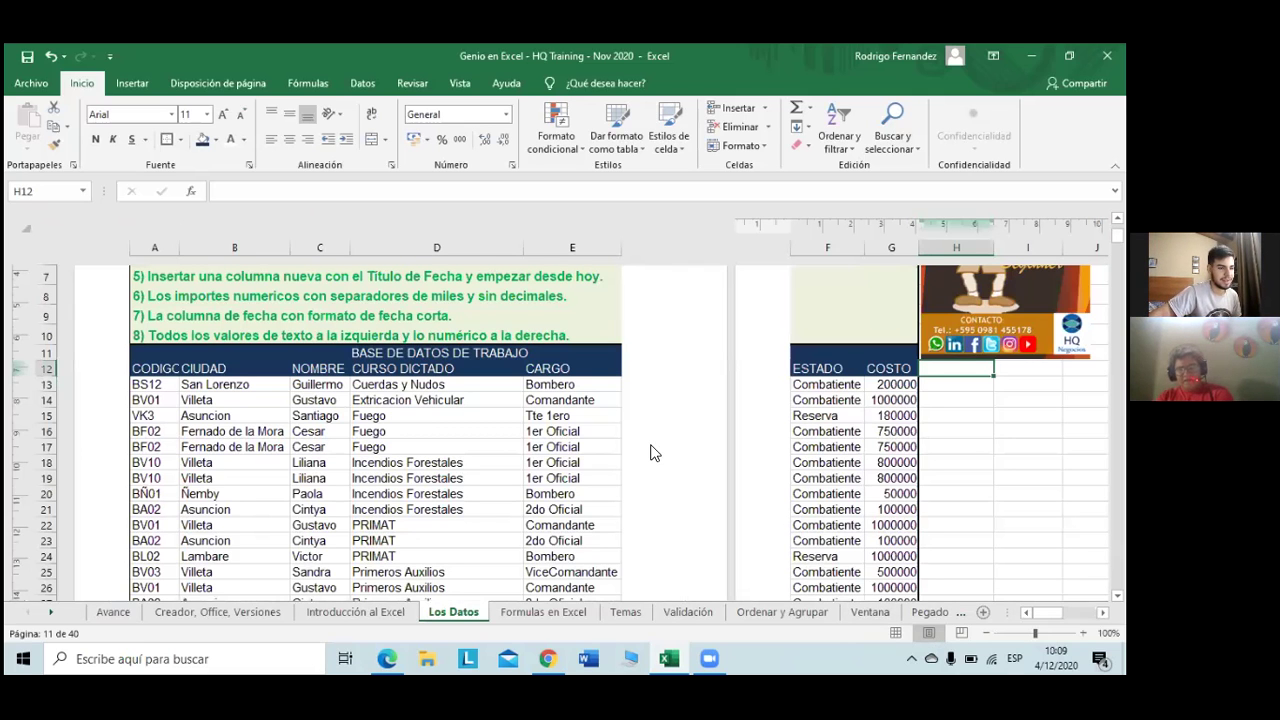
scroll(650, 453, down, 2)
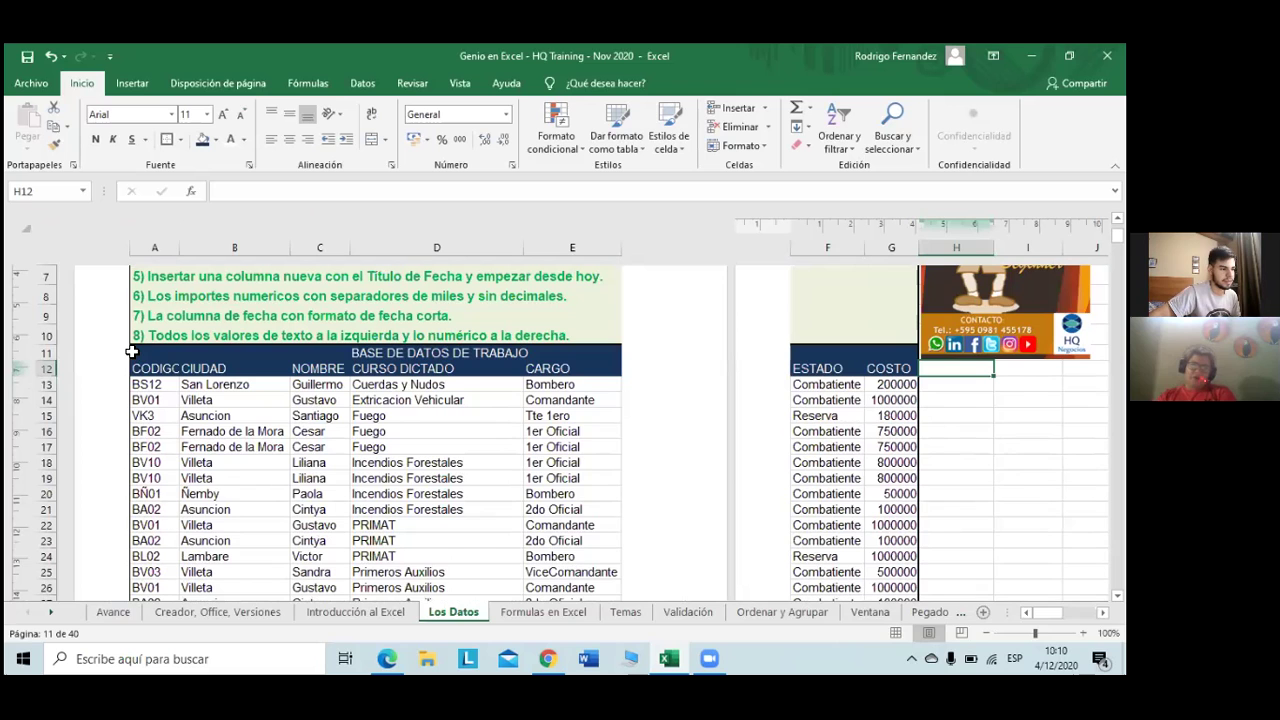
scroll(131, 351, up, 1)
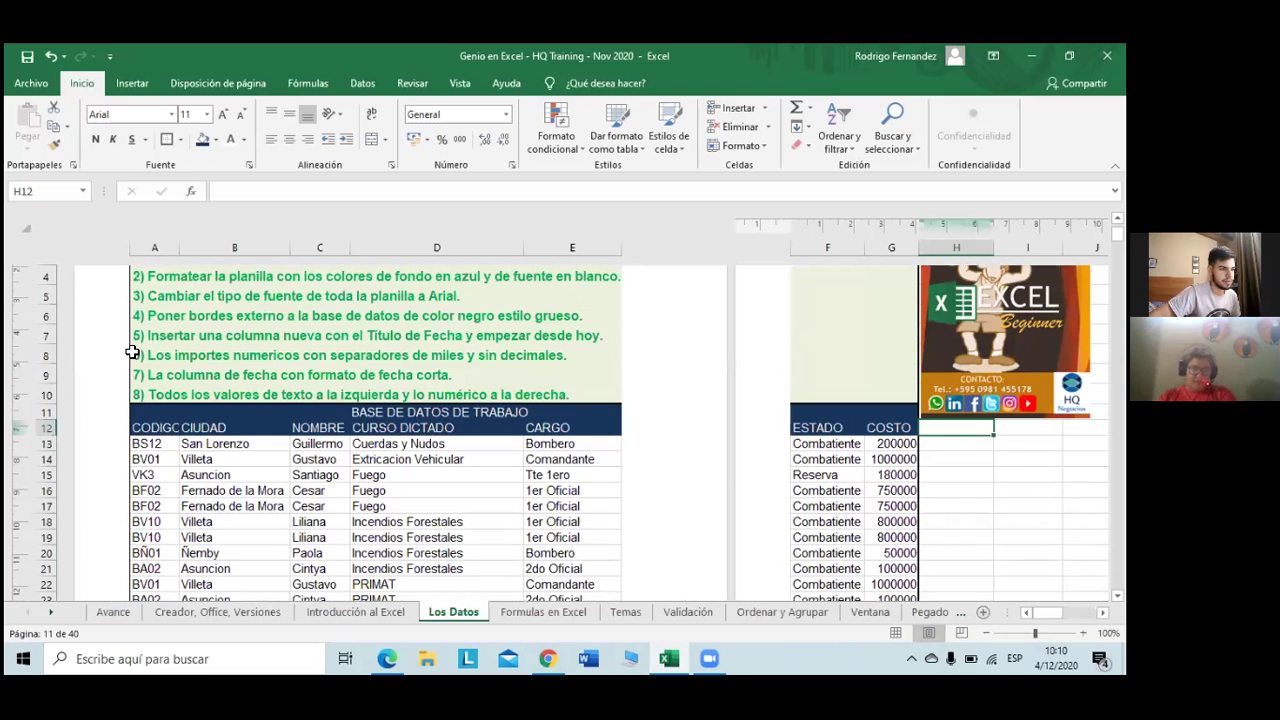
scroll(131, 351, up, 2)
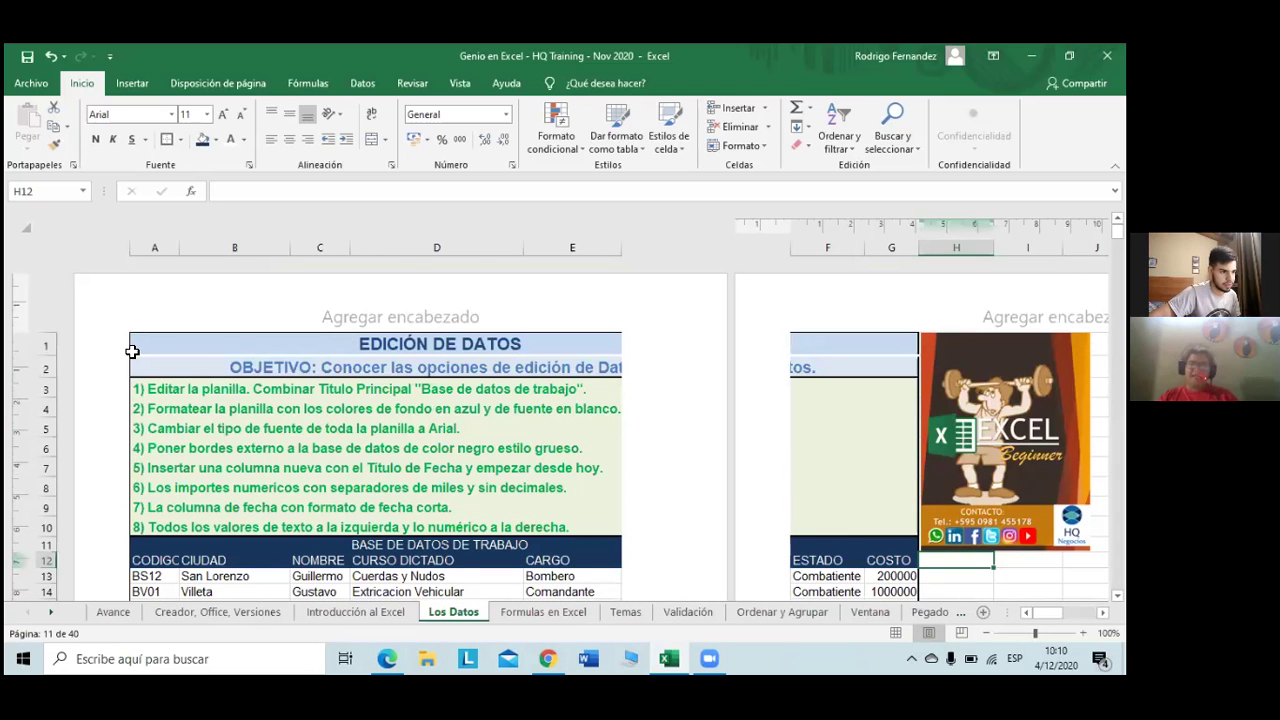
scroll(131, 351, down, 2)
scroll(131, 351, down, 1)
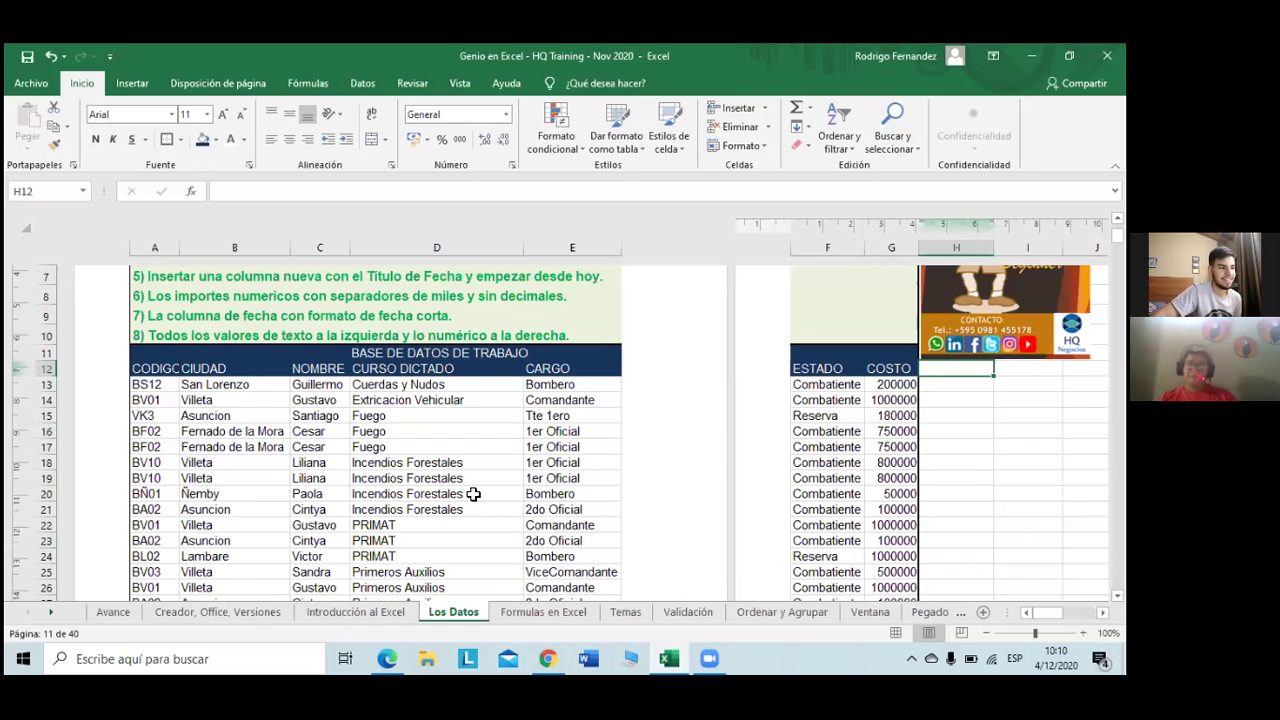
click(895, 635)
scroll(335, 389, down, 1)
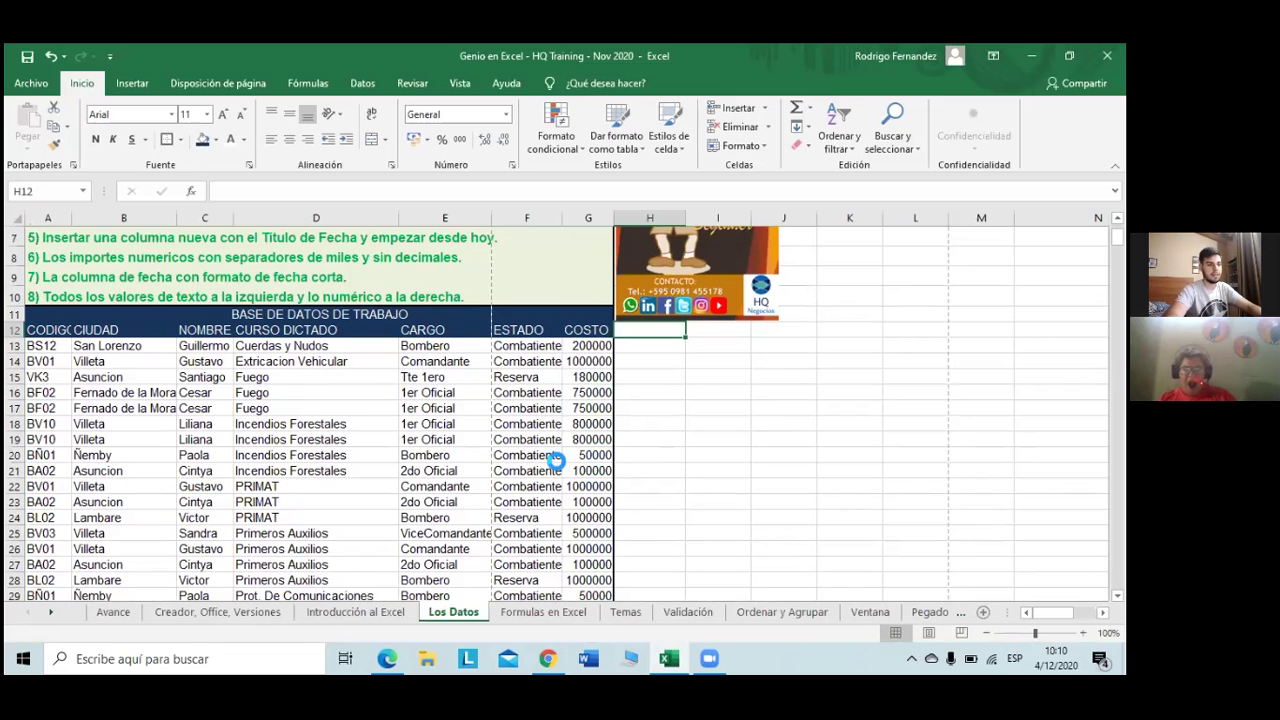
Step: Open the print preview of Los Datos, browse its pages, and zoom page 1 to readable size
key(ctrl+p)
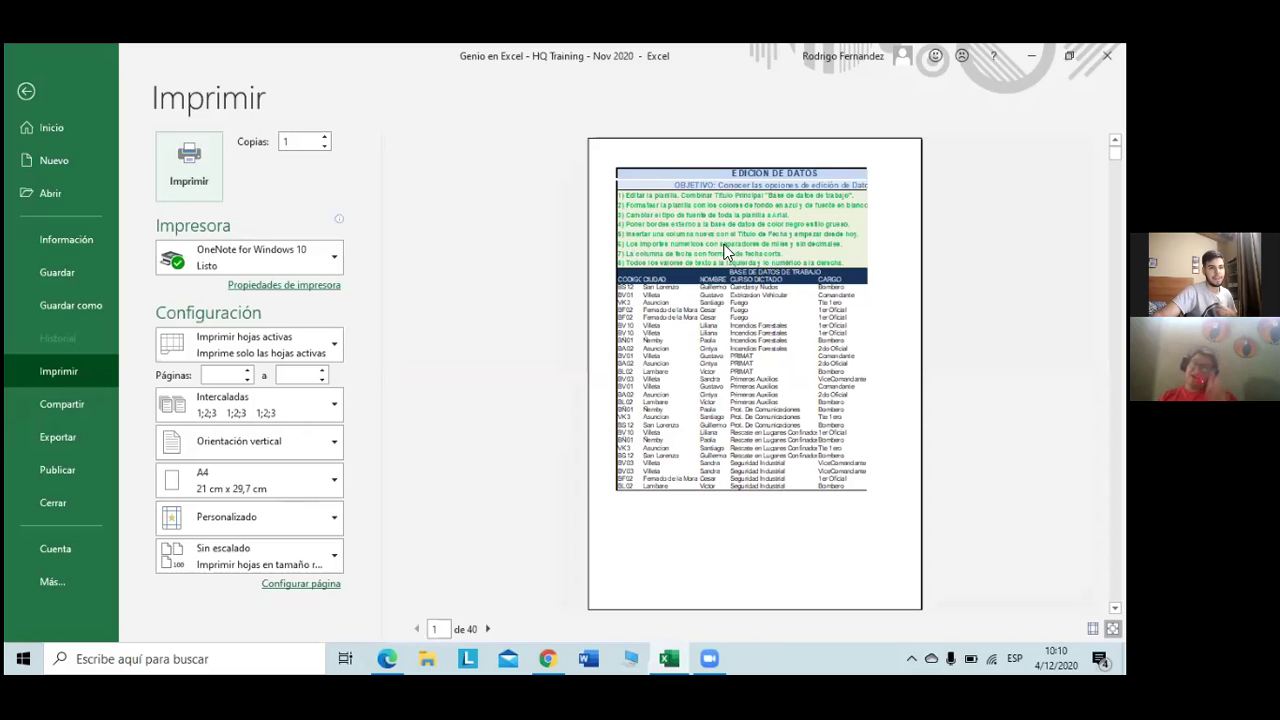
scroll(836, 372, down, 1)
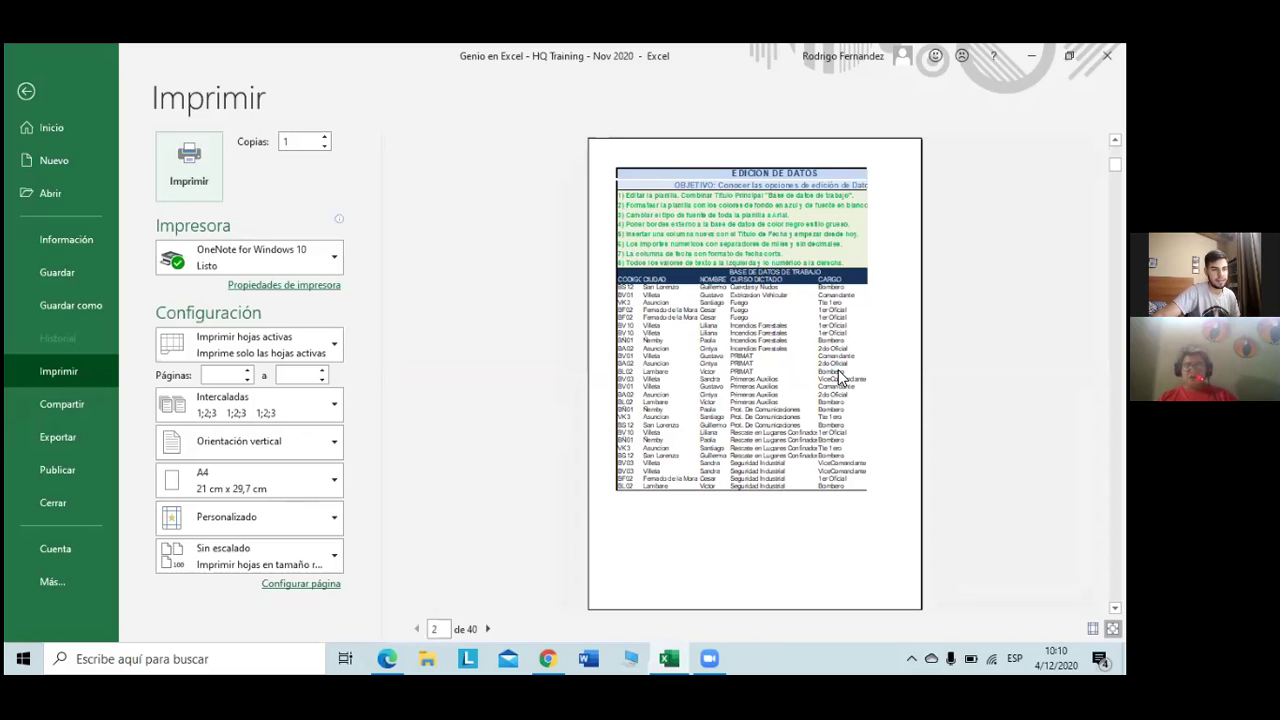
scroll(836, 376, down, 1)
scroll(836, 378, up, 1)
scroll(830, 370, up, 1)
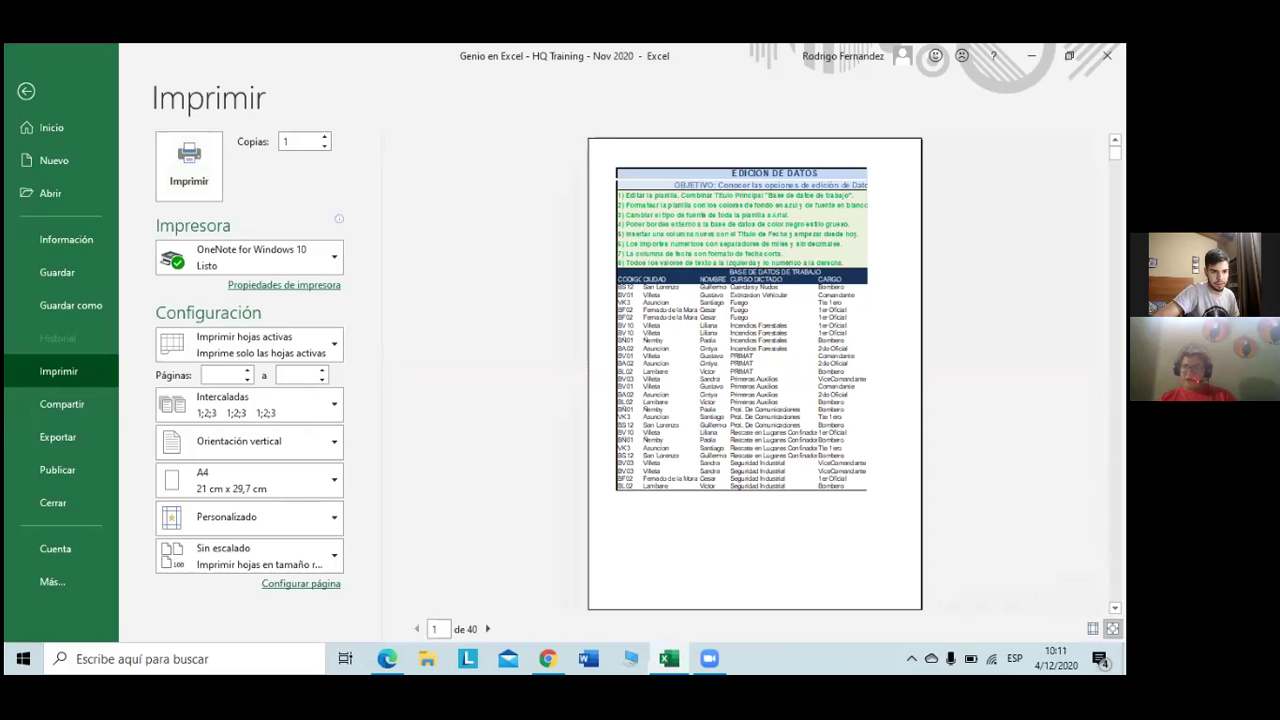
click(755, 320)
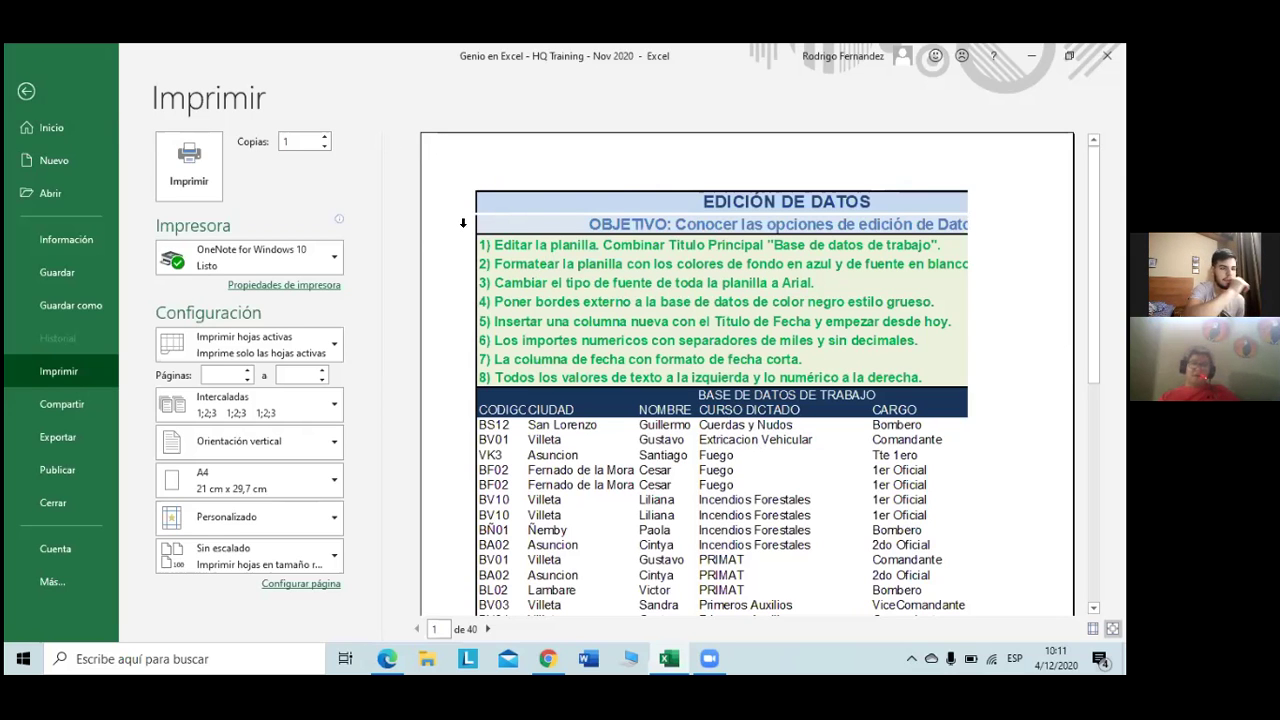
Step: Exit print preview, zoom the sheet to 98%, and return to A12 with the table's top visible
key(Escape)
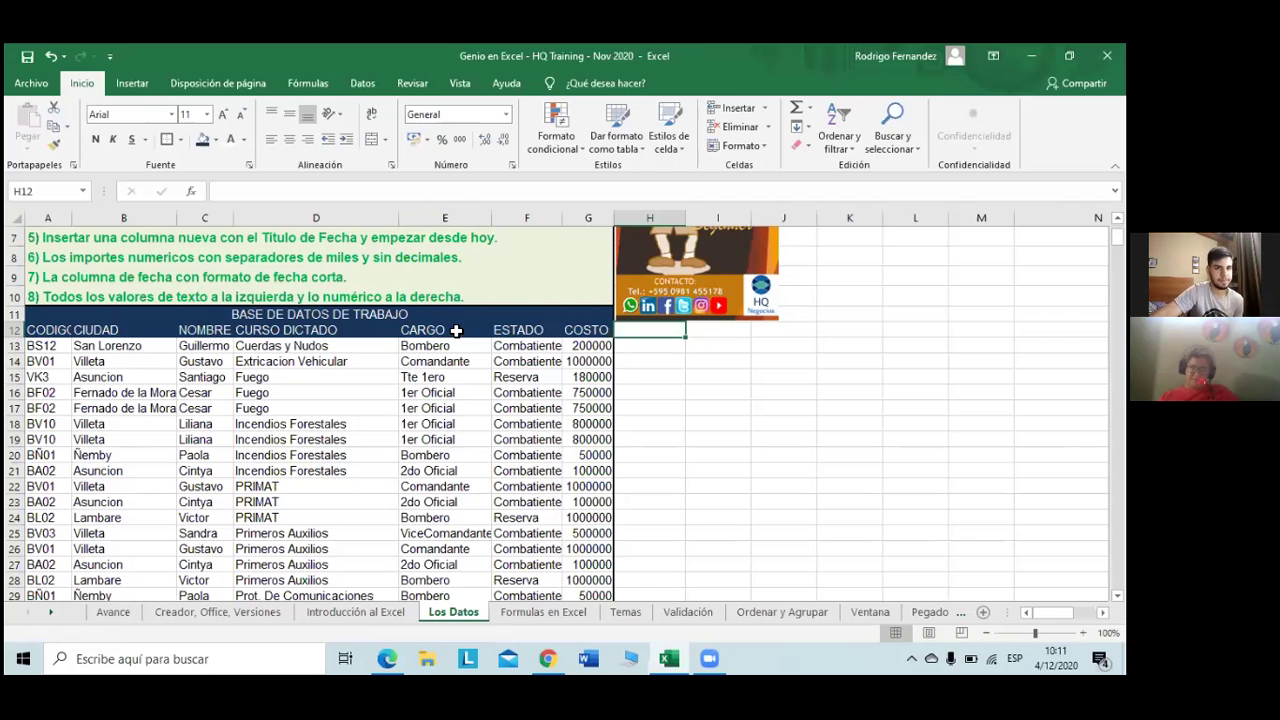
scroll(456, 330, up, 1)
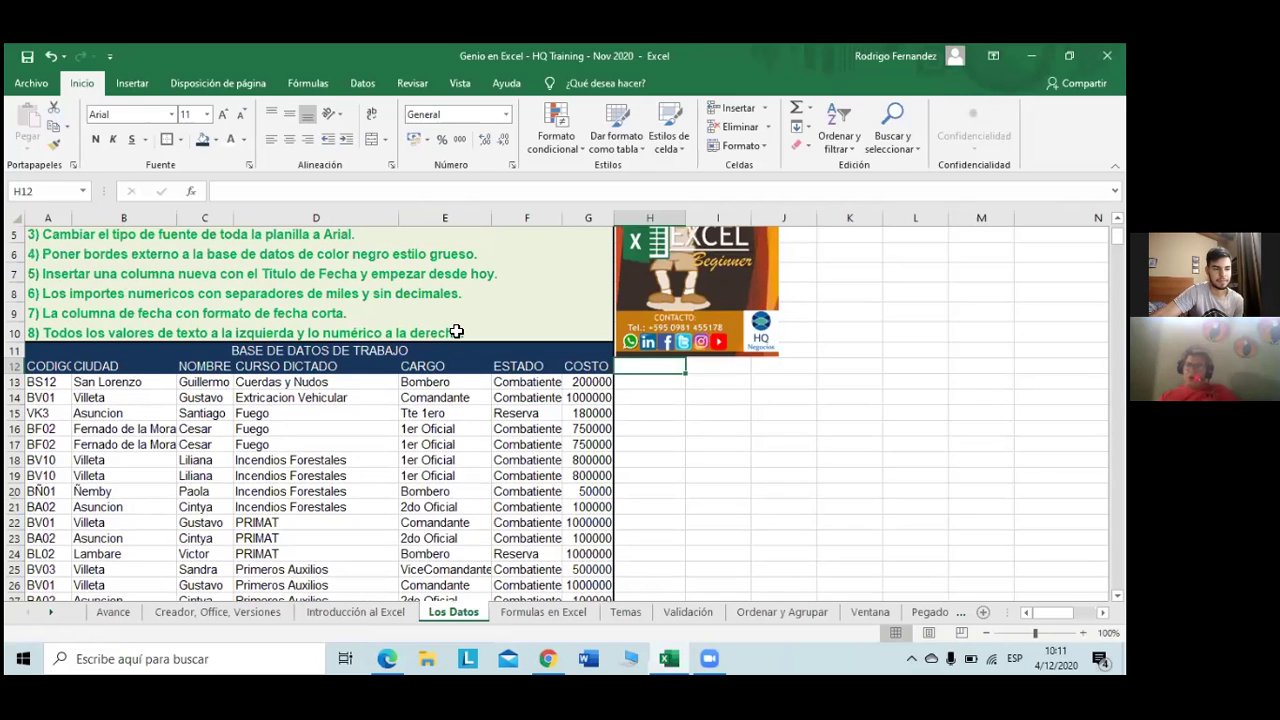
scroll(456, 330, up, 1)
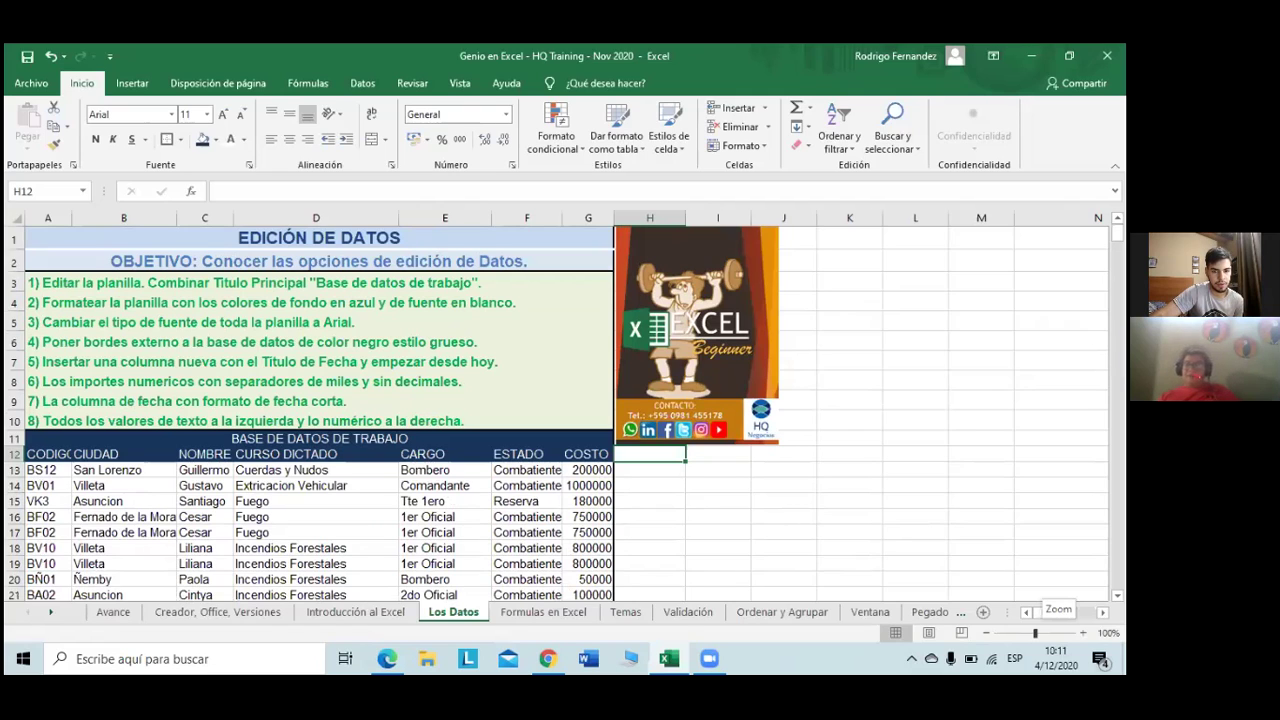
drag(1035, 633, 1073, 633)
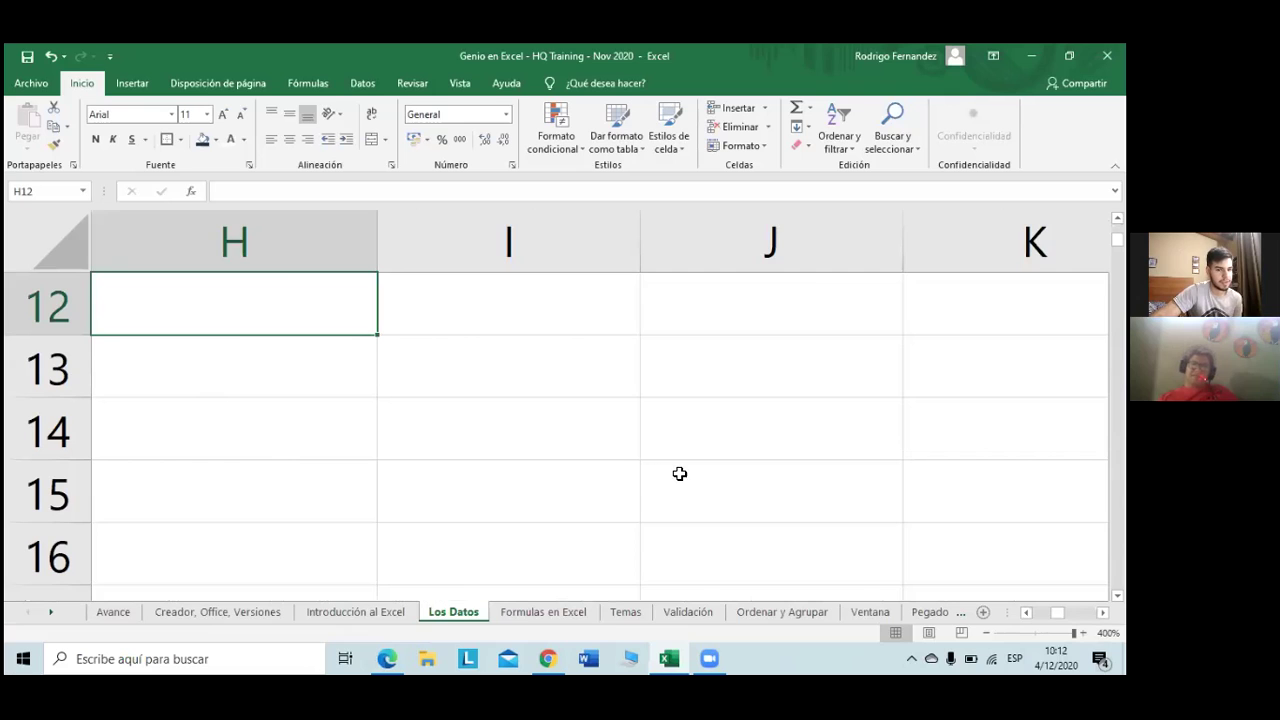
key(Left)
key(Left)
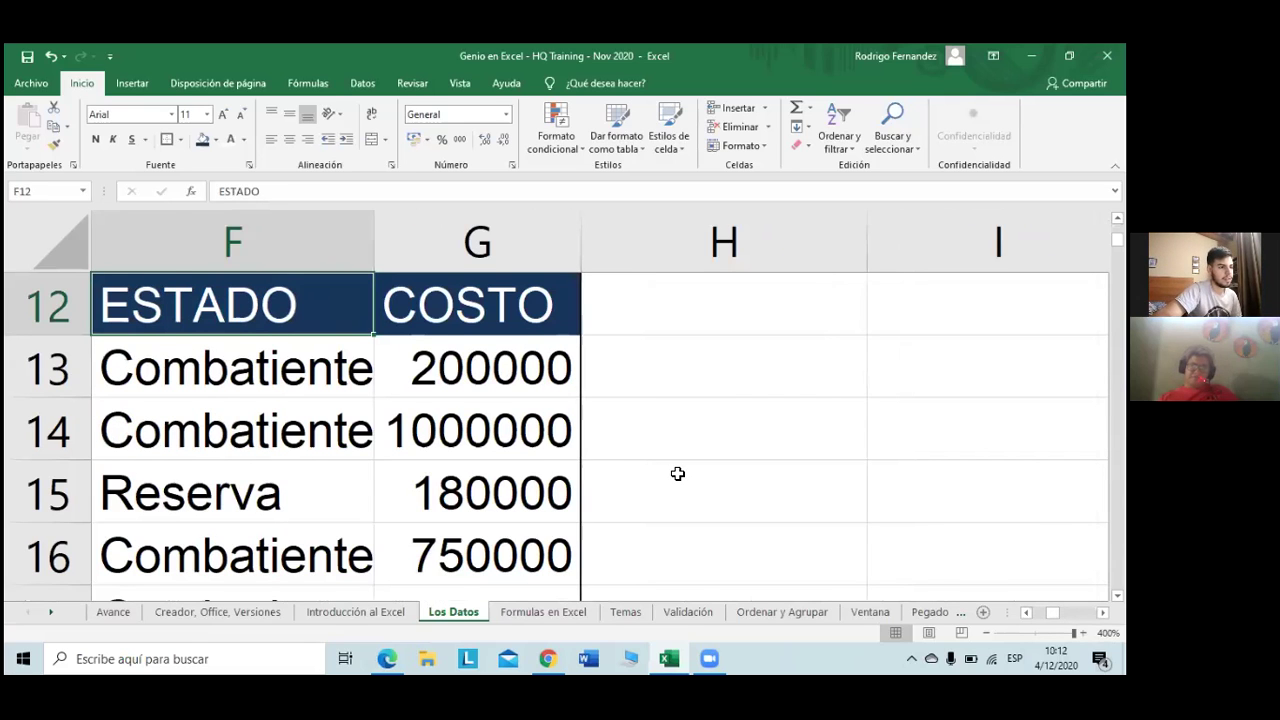
key(ctrl+Left)
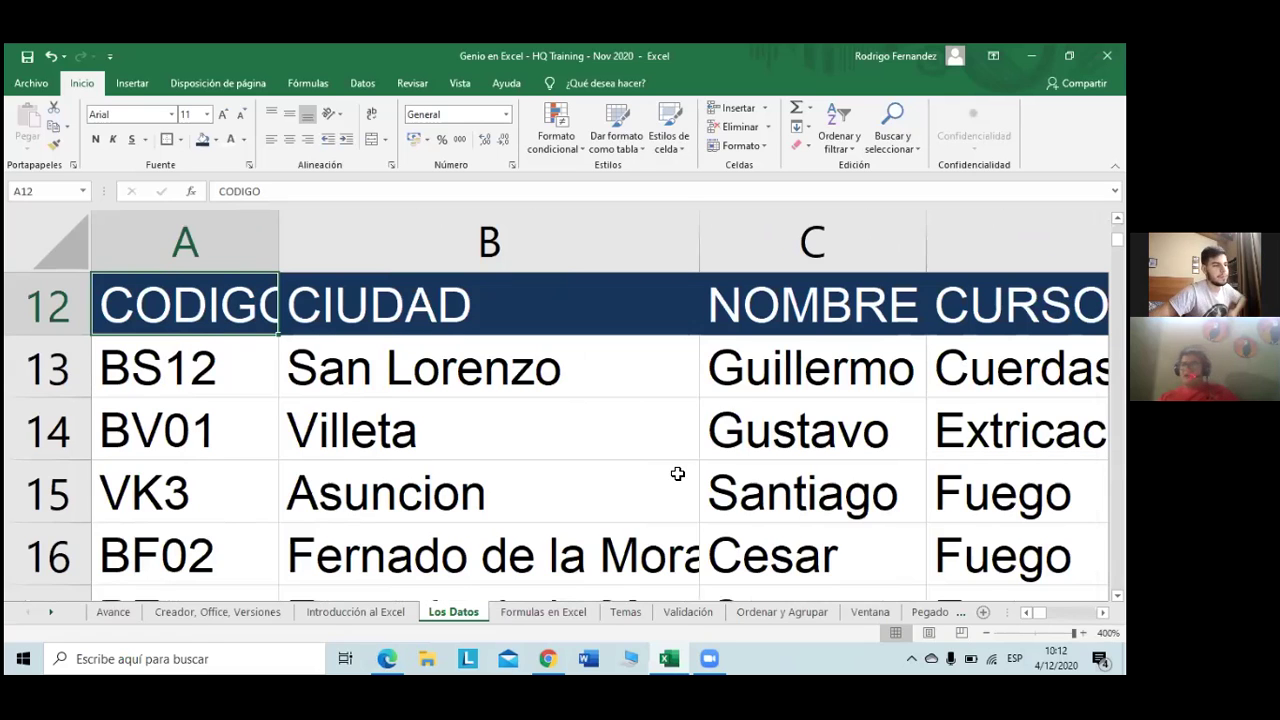
scroll(235, 275, up, 1)
scroll(235, 275, up, 2)
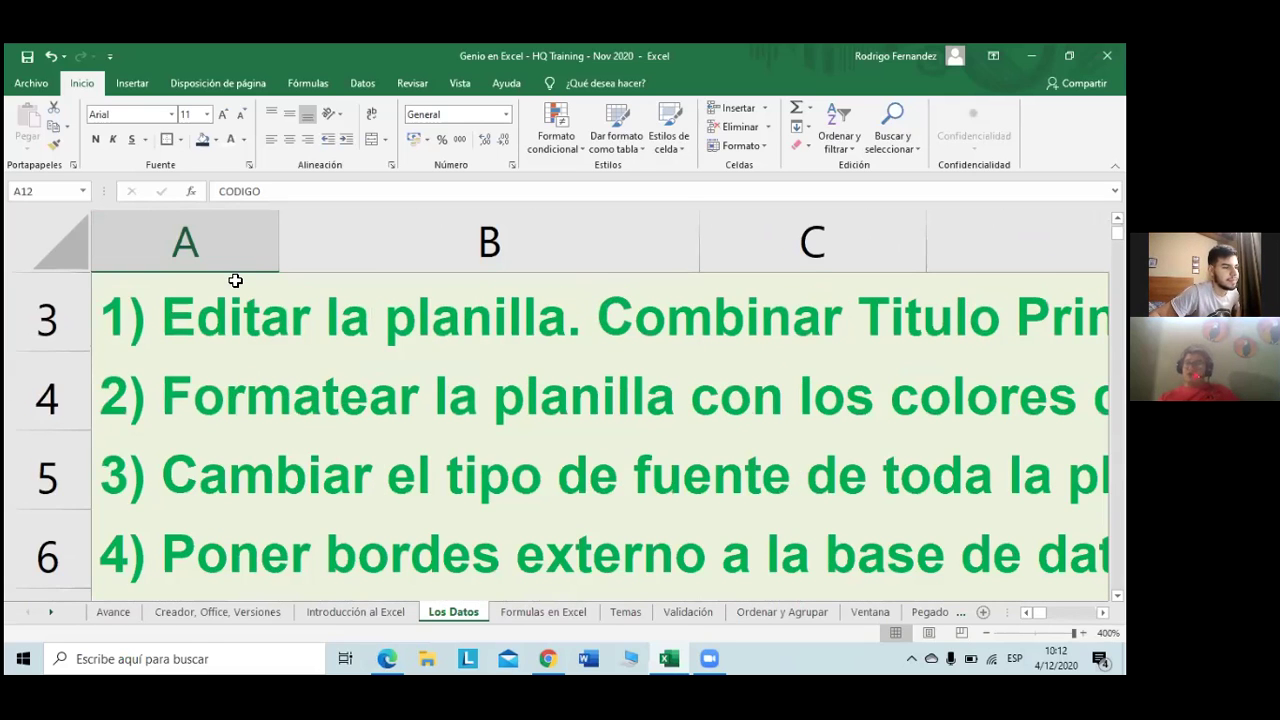
scroll(651, 386, up, 1)
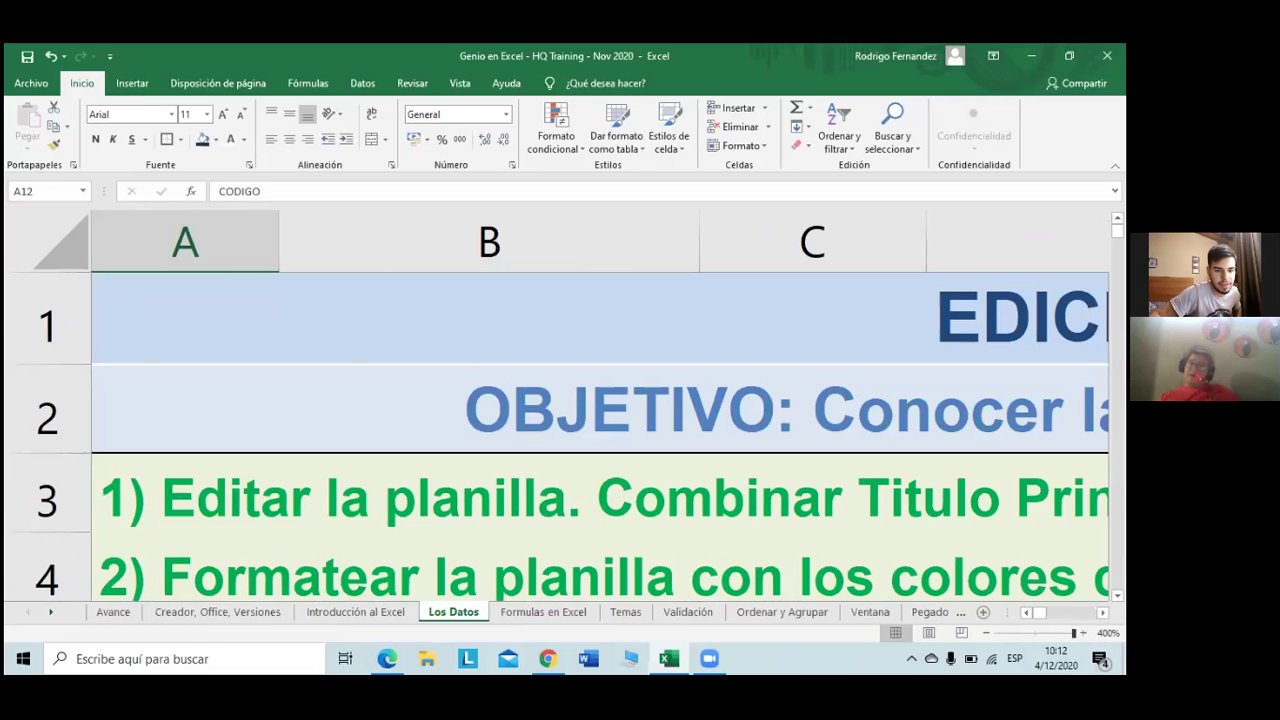
scroll(563, 406, down, 5)
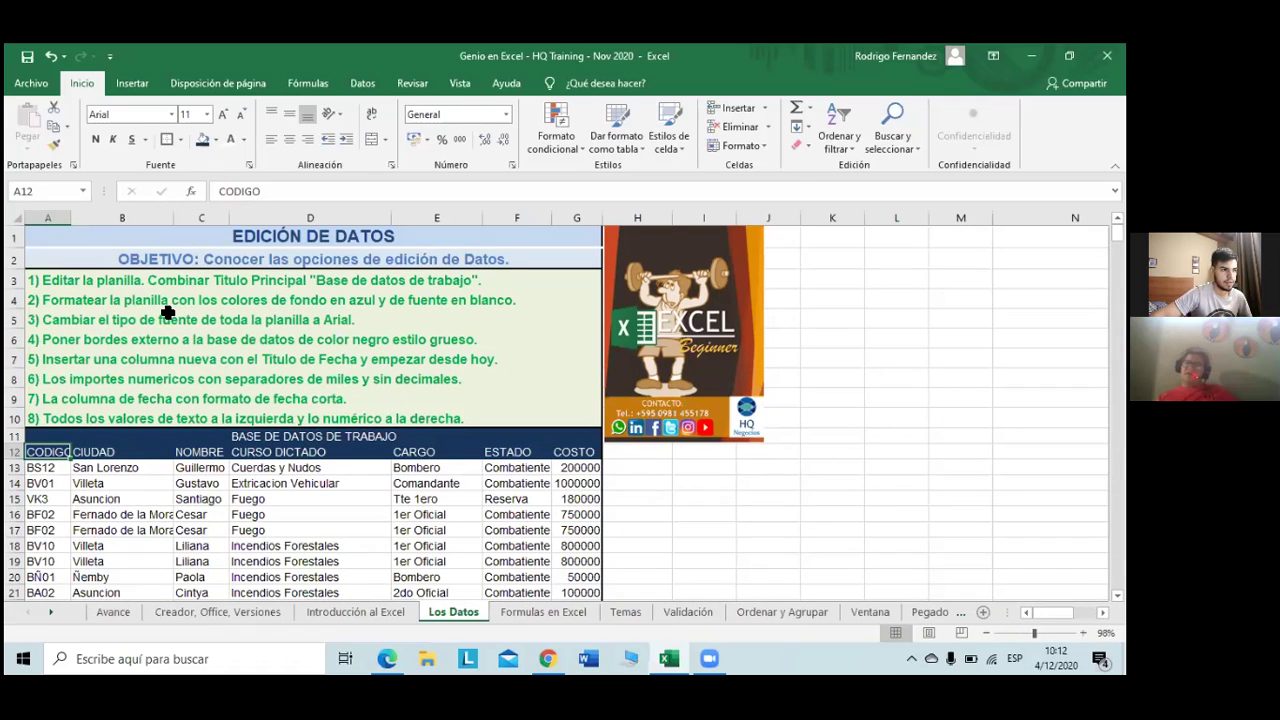
Step: Insert a blank sheet column at A from Home > Insertar so the Los Datos table moves right
click(765, 108)
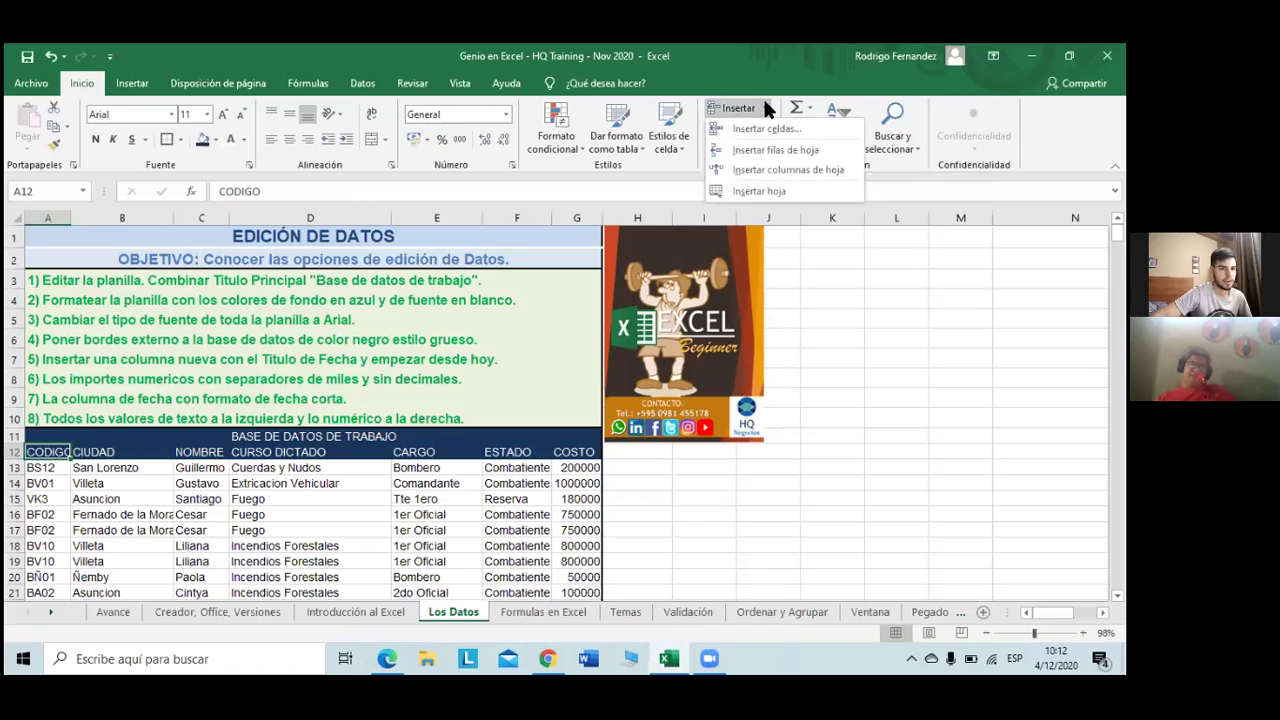
click(776, 171)
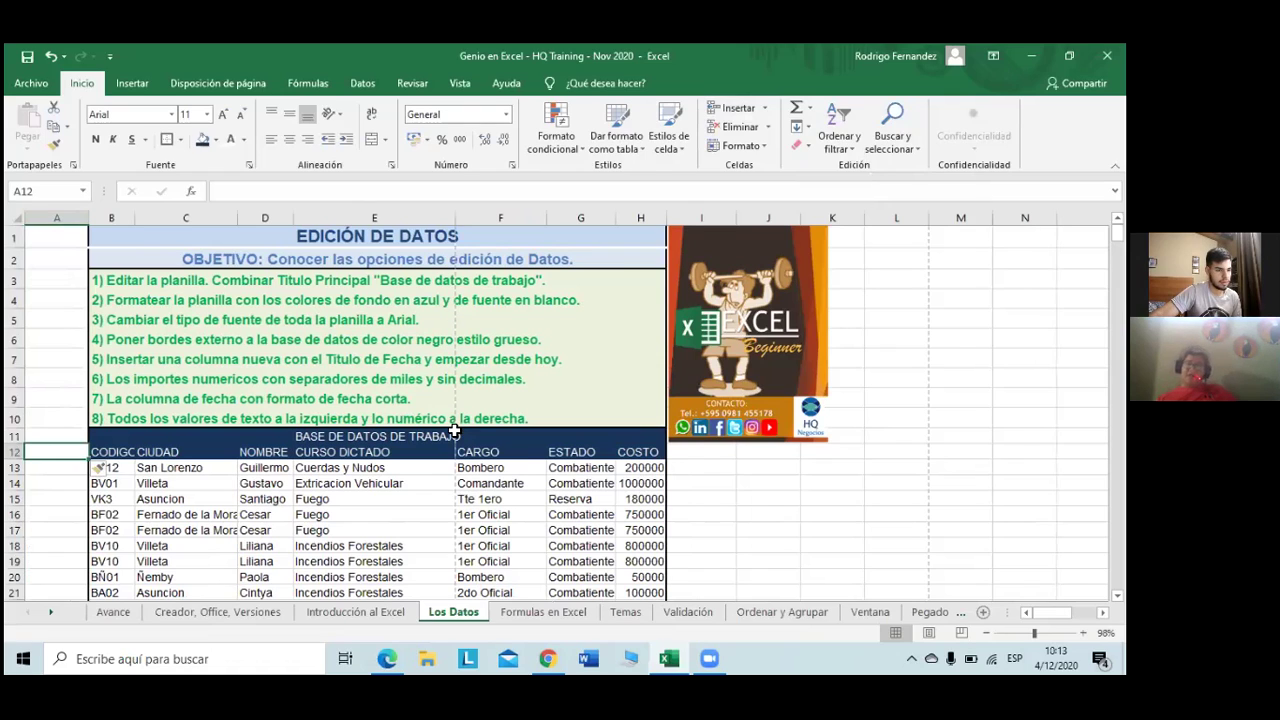
click(457, 217)
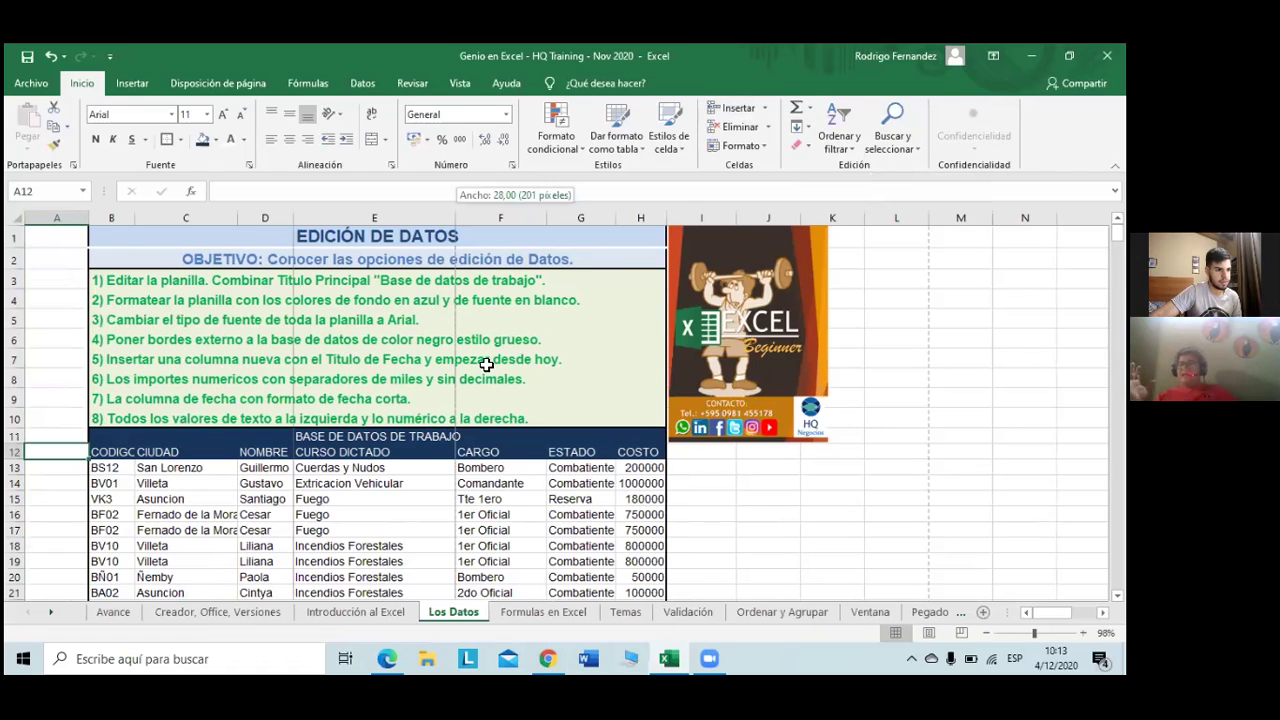
drag(486, 364, 484, 380)
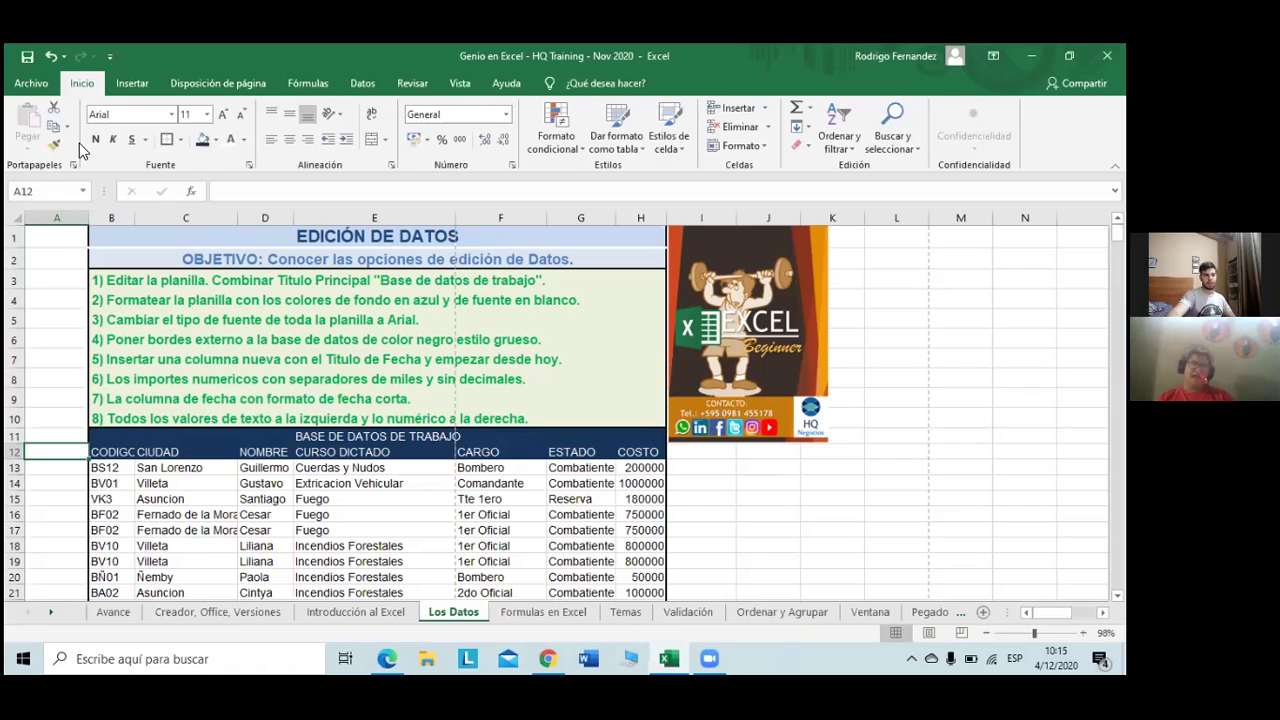
click(46, 244)
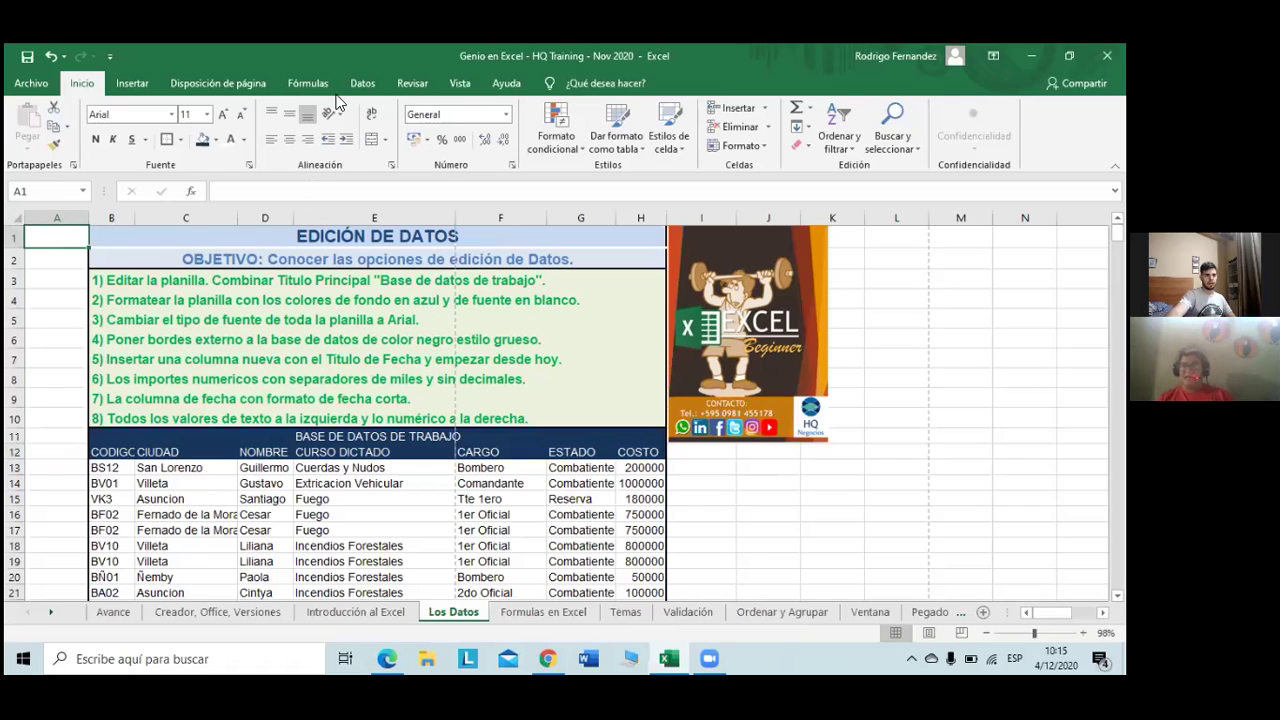
Step: Insert a blank sheet row above the EDICIÓN DE DATOS title
click(766, 109)
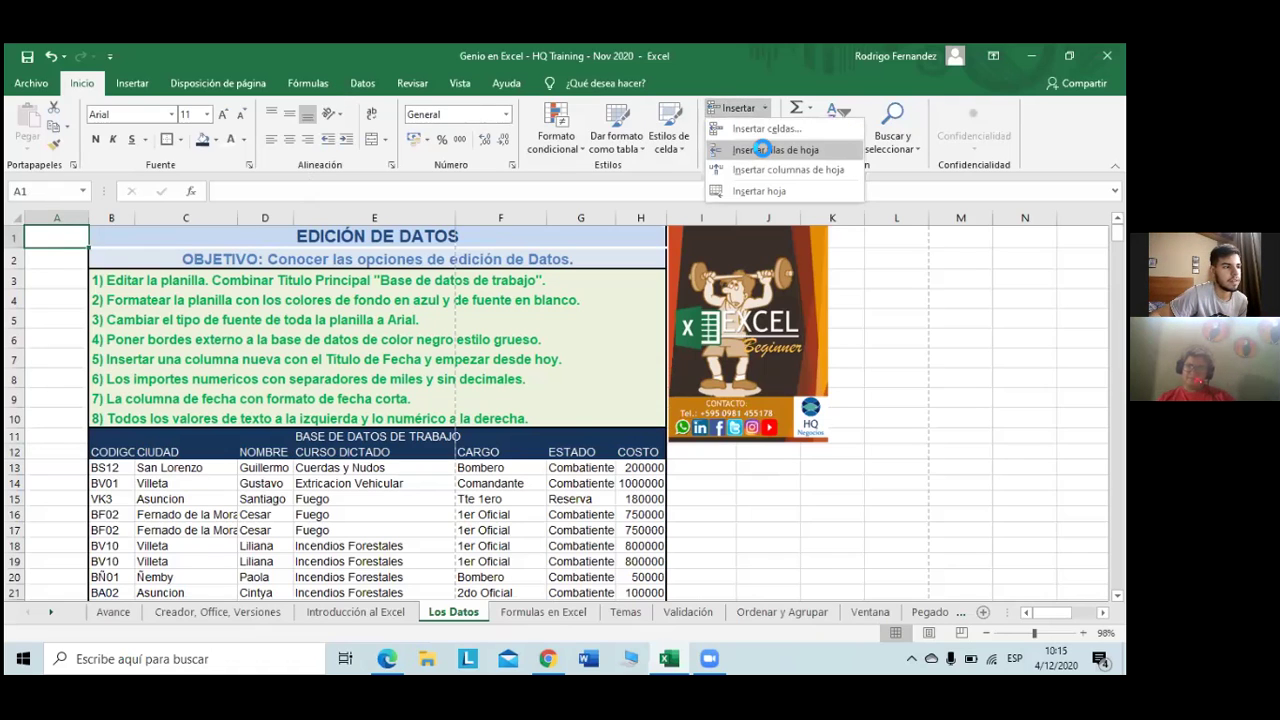
click(761, 150)
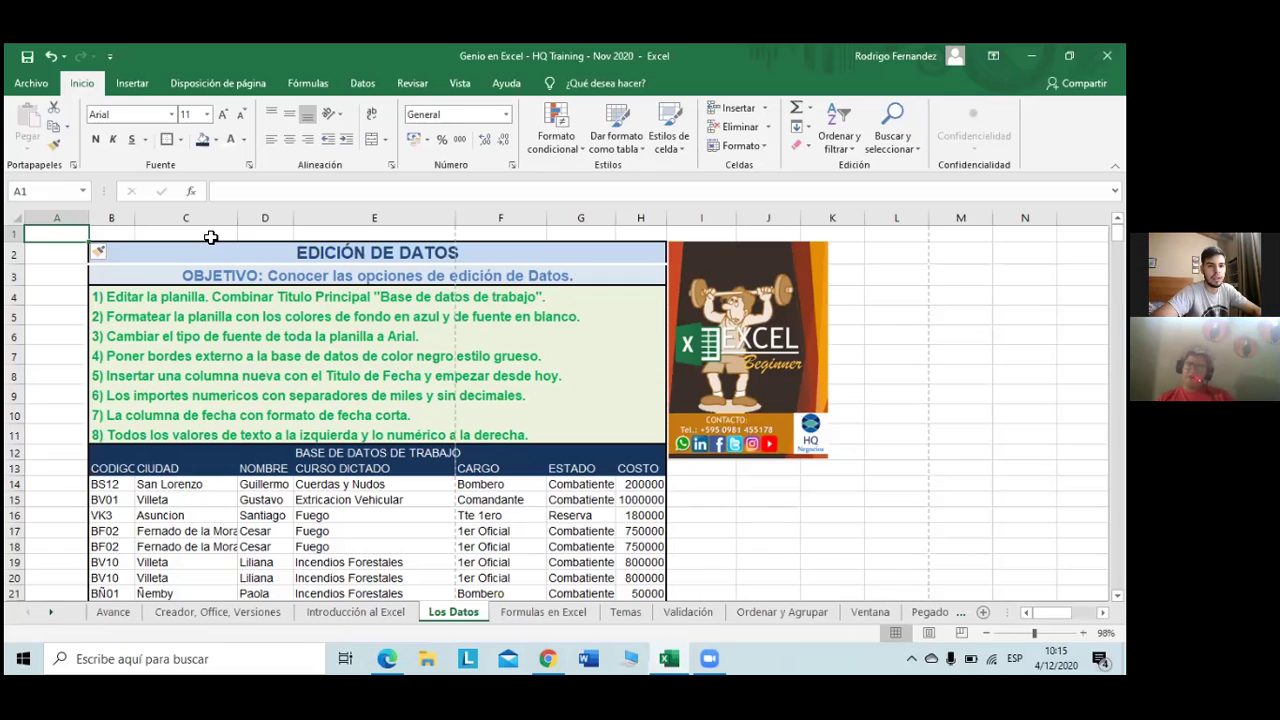
Step: Enter the letter a in cell XFD1, then return to cell A1
key(ctrl+Right)
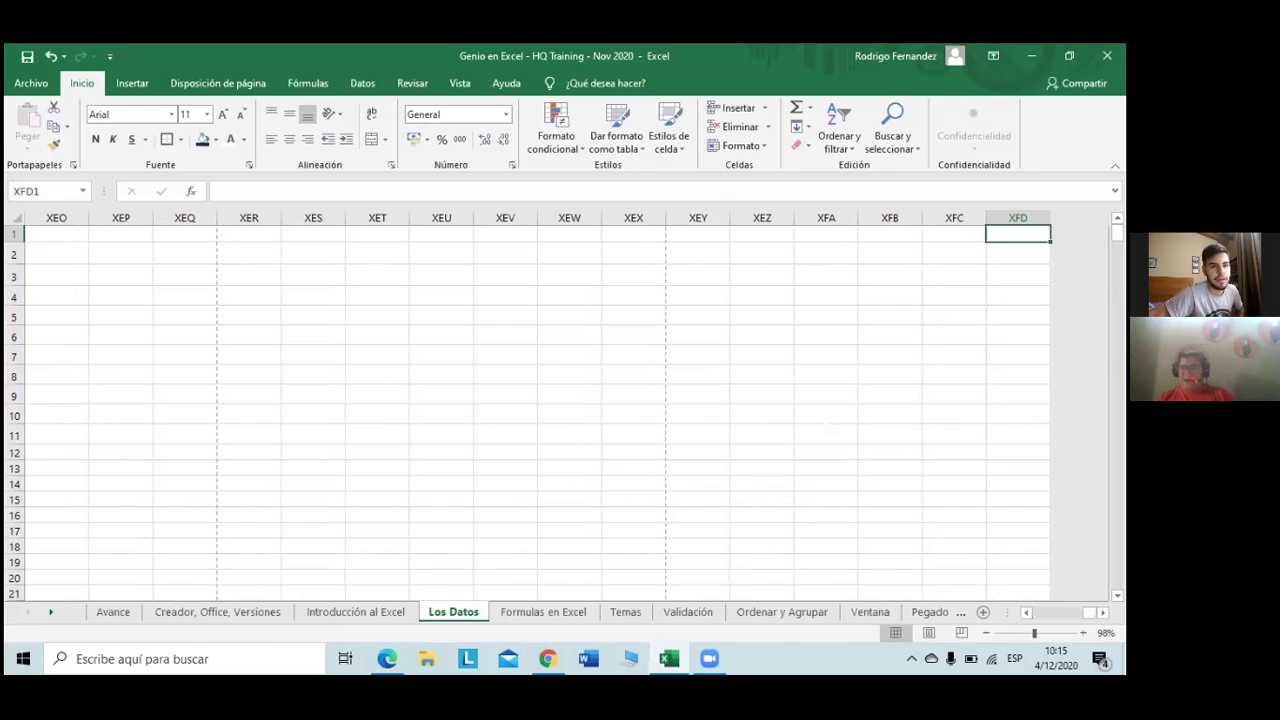
text(a)
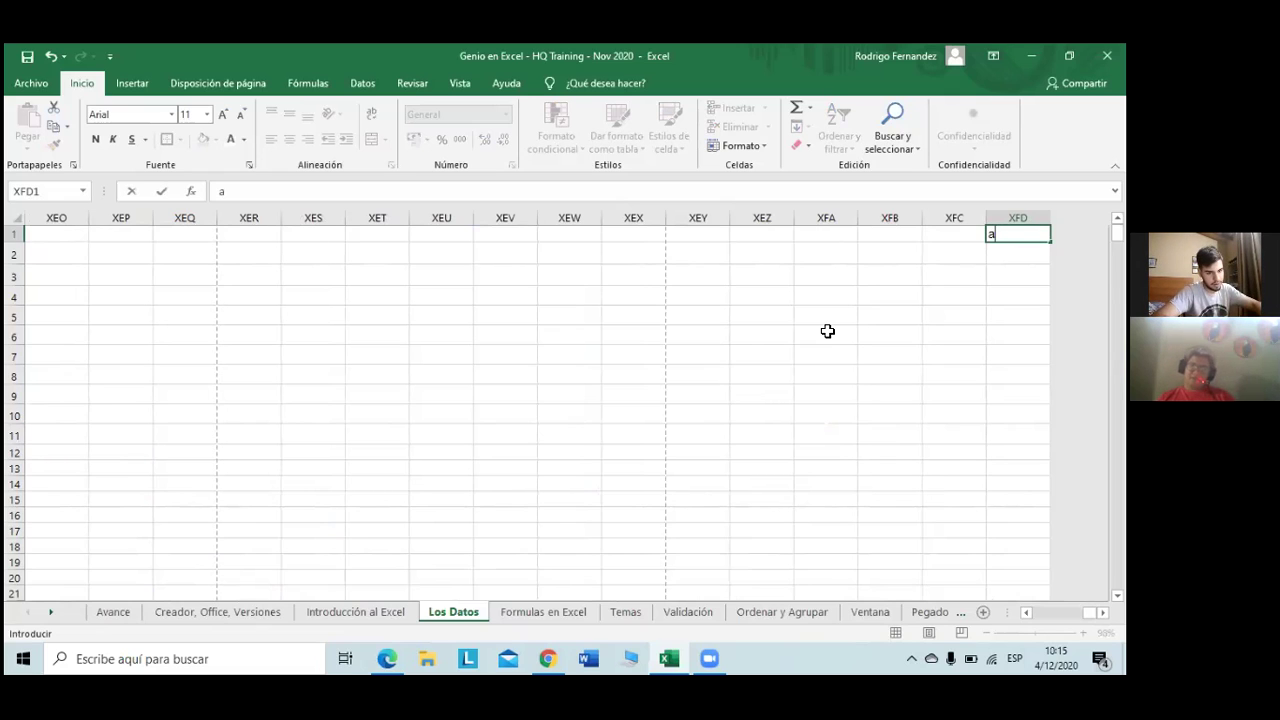
key(ctrl+Home)
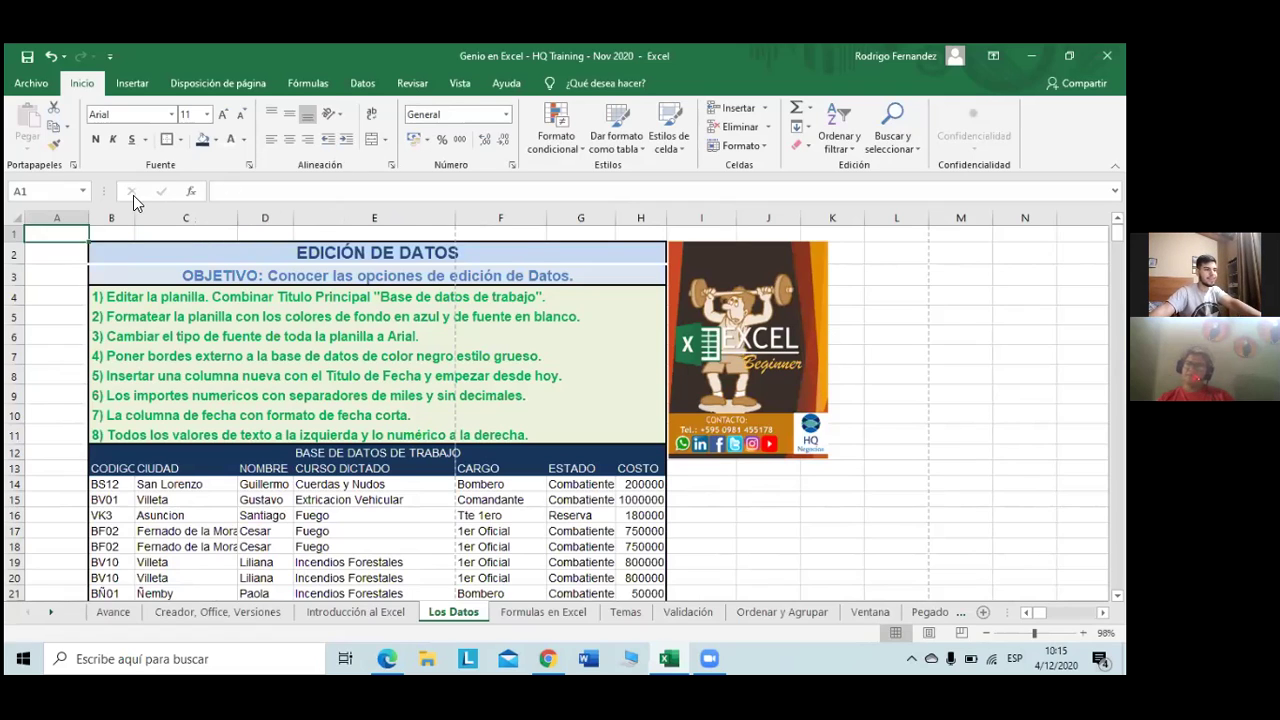
Step: Select column A and attempt a column insert, dismissing the cannot-insert-cells warning
click(60, 216)
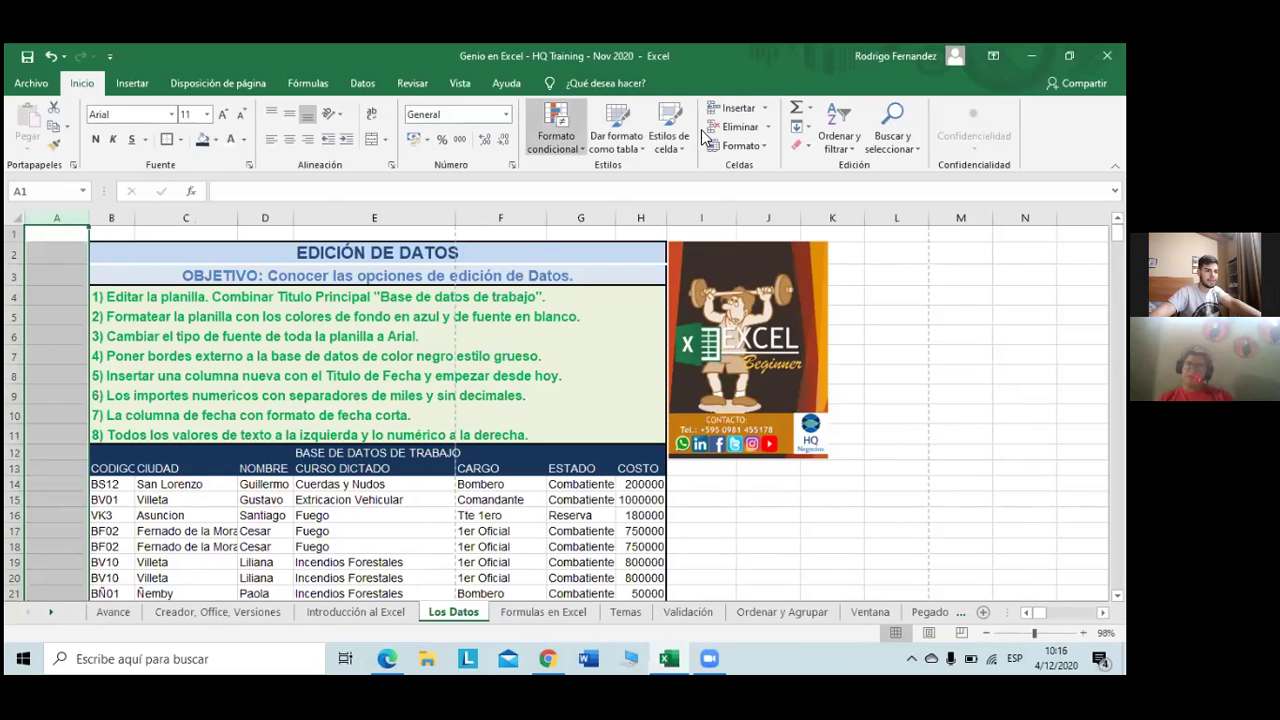
click(765, 110)
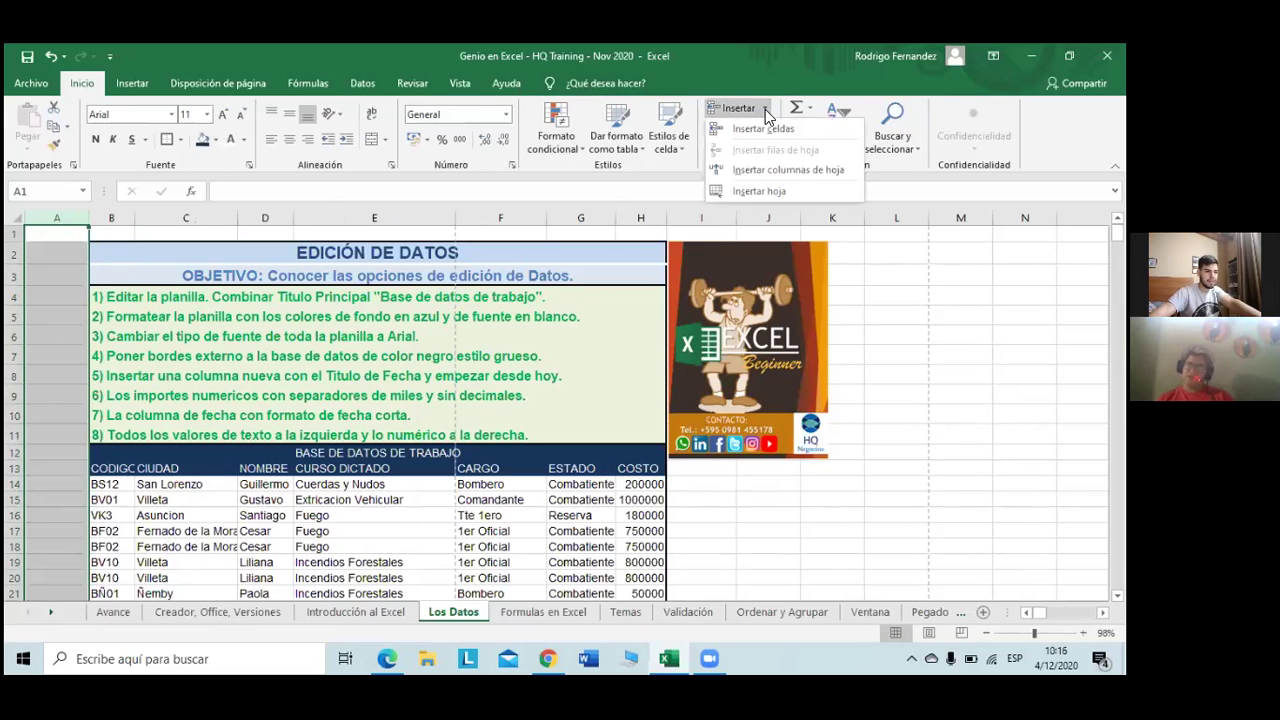
click(757, 174)
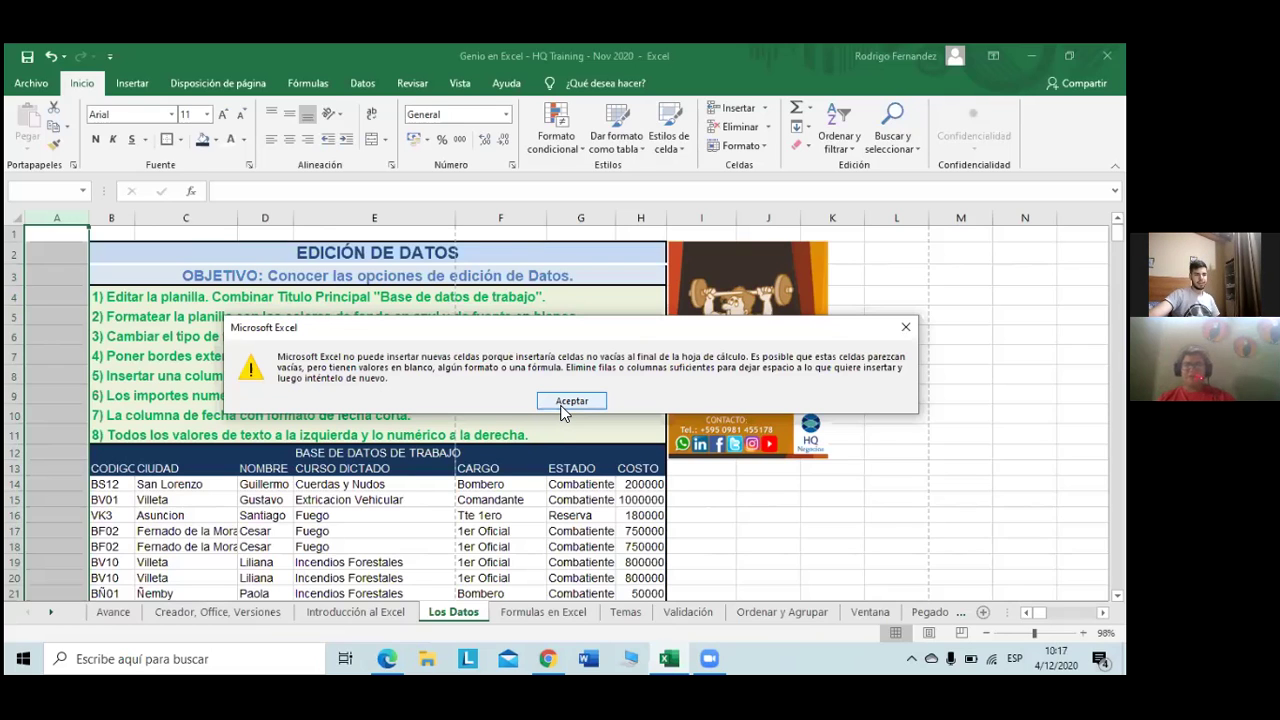
click(571, 401)
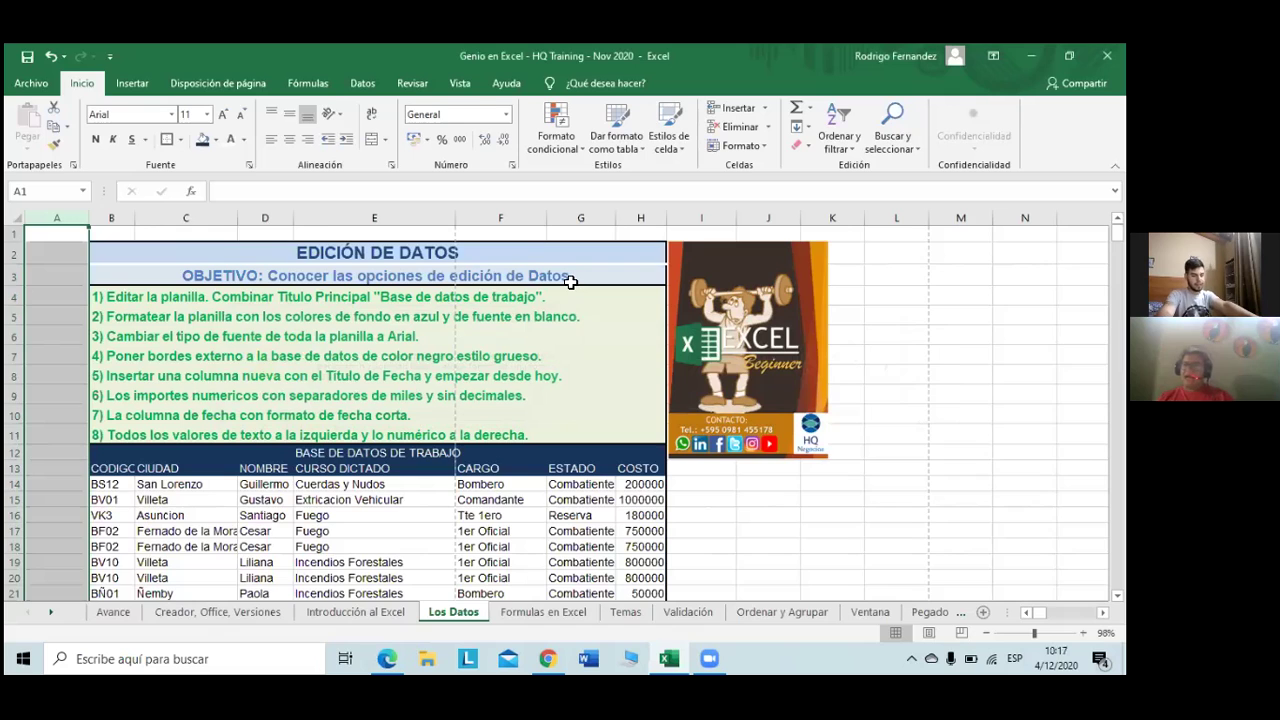
Step: Clear the a from cell XFD1 and return to the start of row 1
key(ctrl+Right)
key(BackSpace)
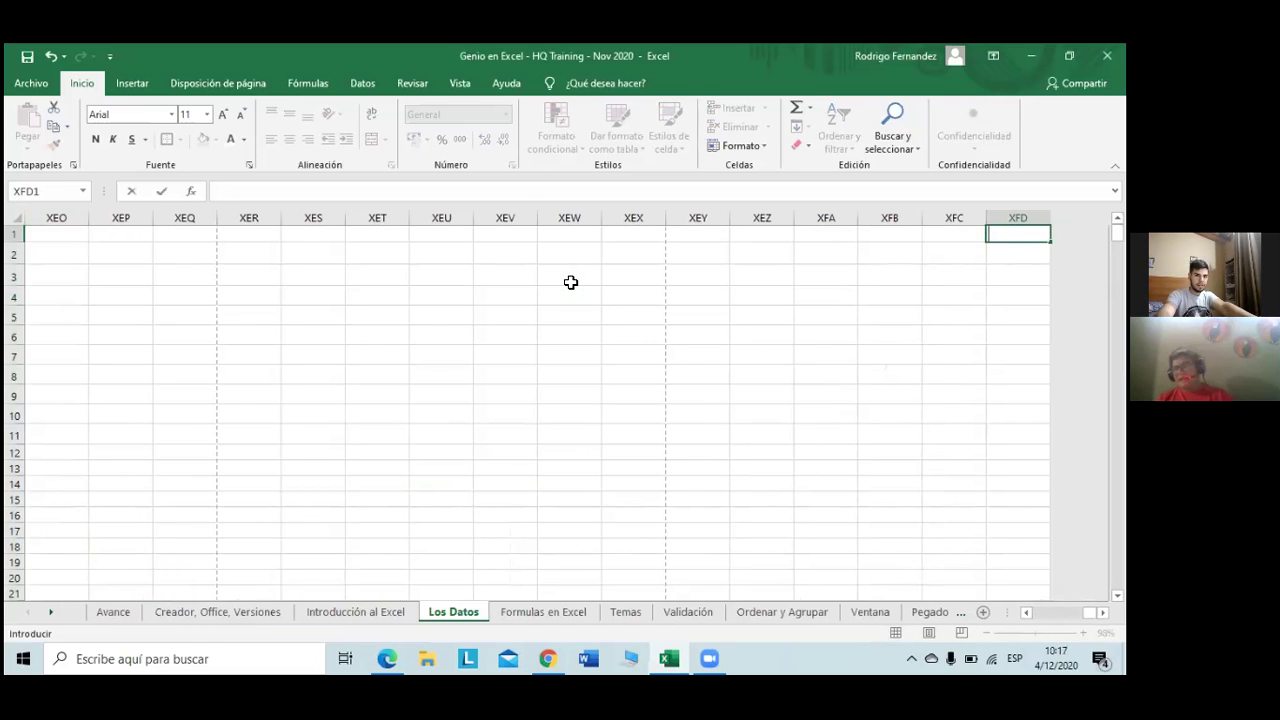
key(ctrl+Left)
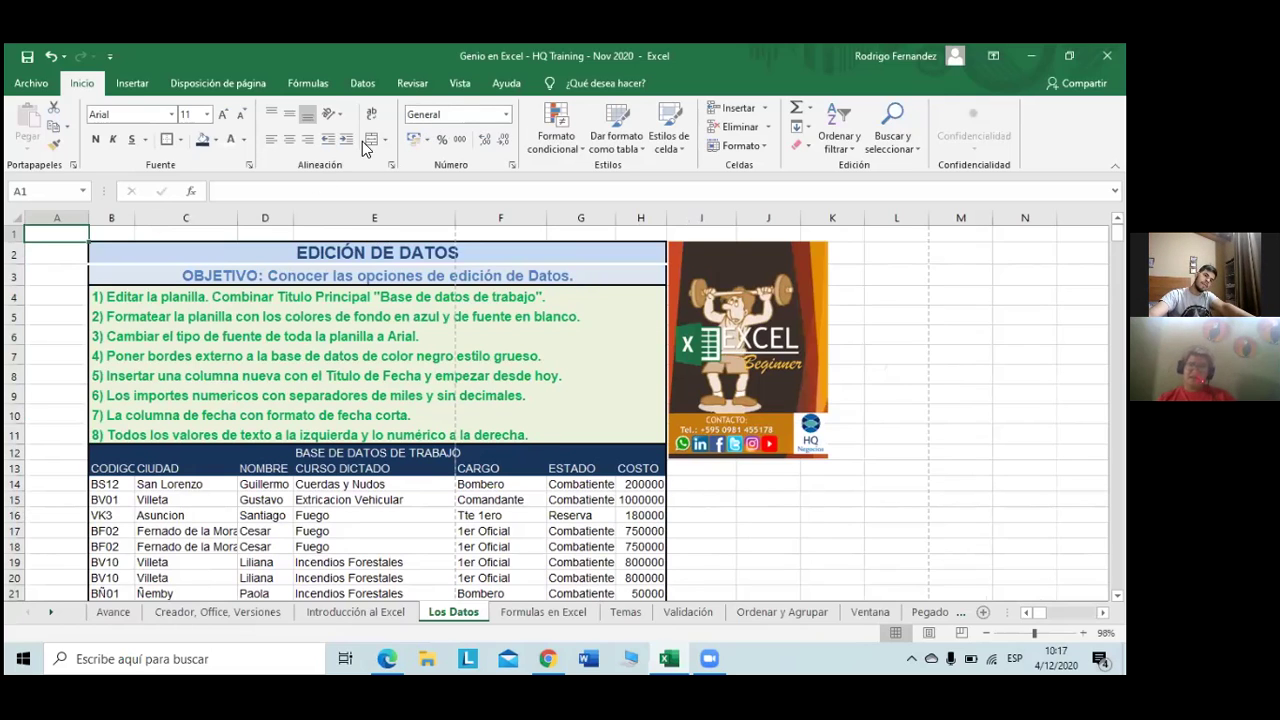
Step: Insert a blank column at B, then apply a font colour to the last cell A1048576
click(764, 107)
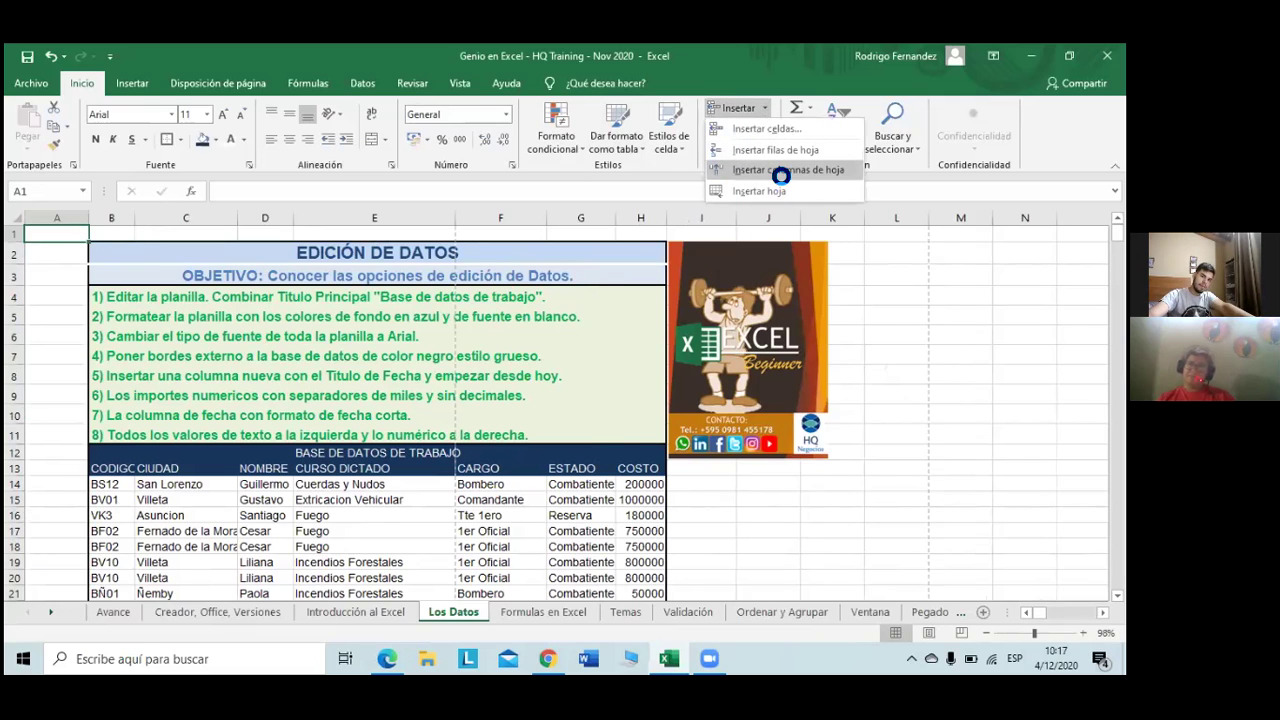
click(781, 170)
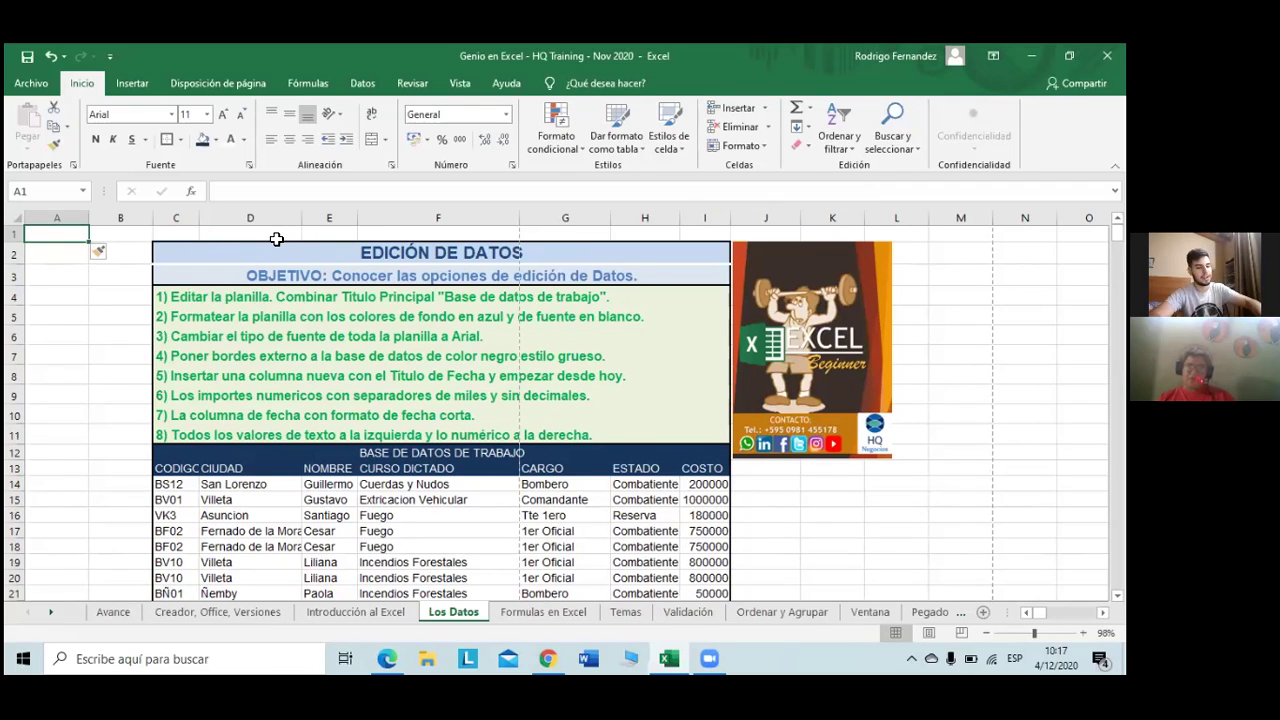
key(ctrl+Right)
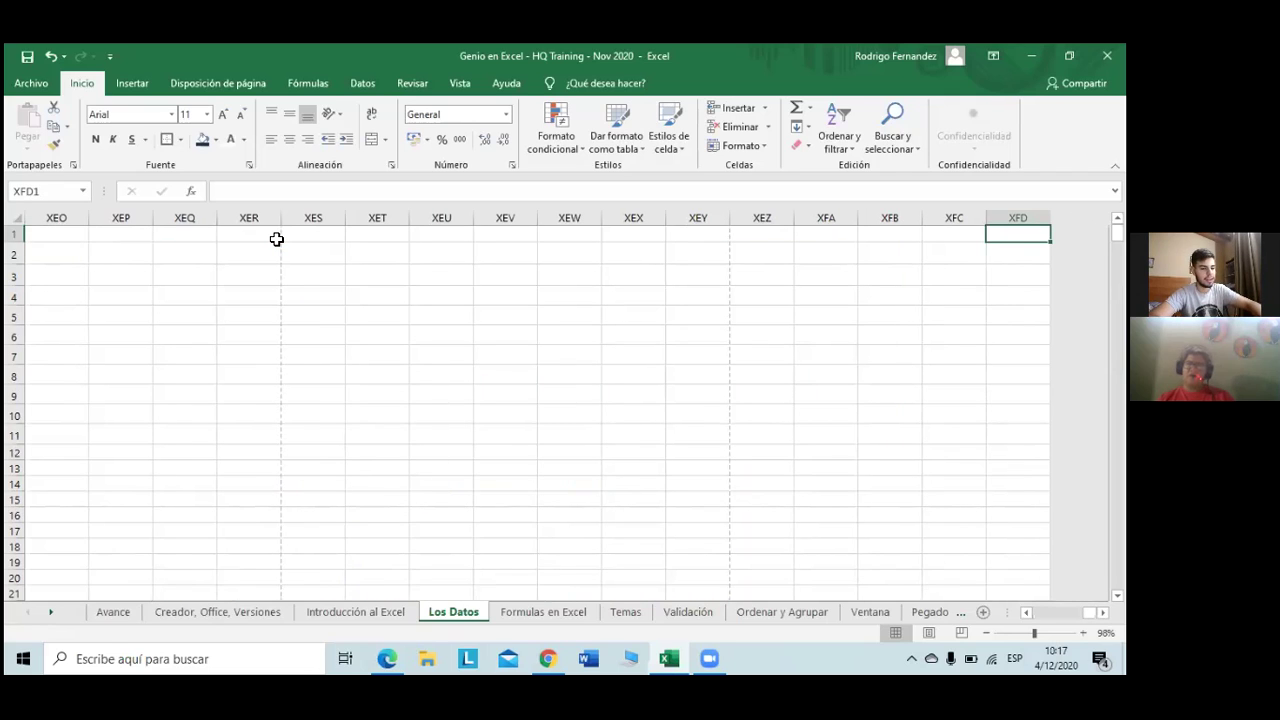
key(ctrl+Down)
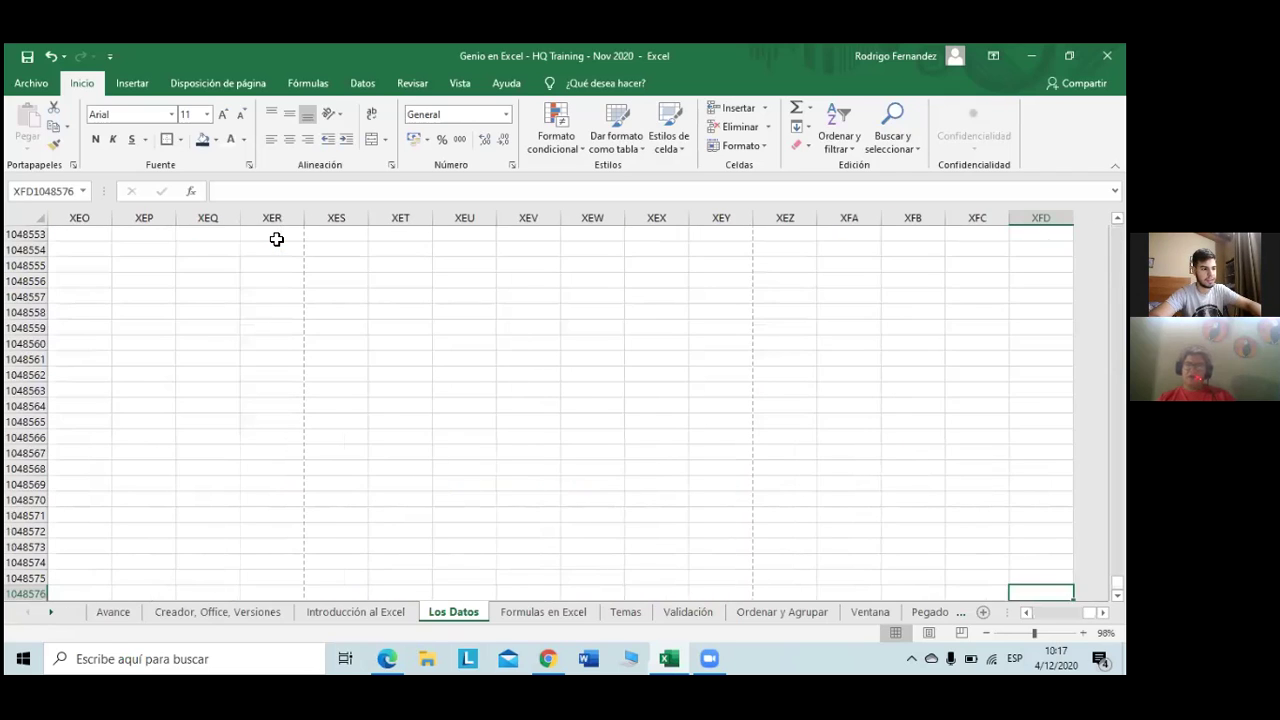
key(ctrl+Left)
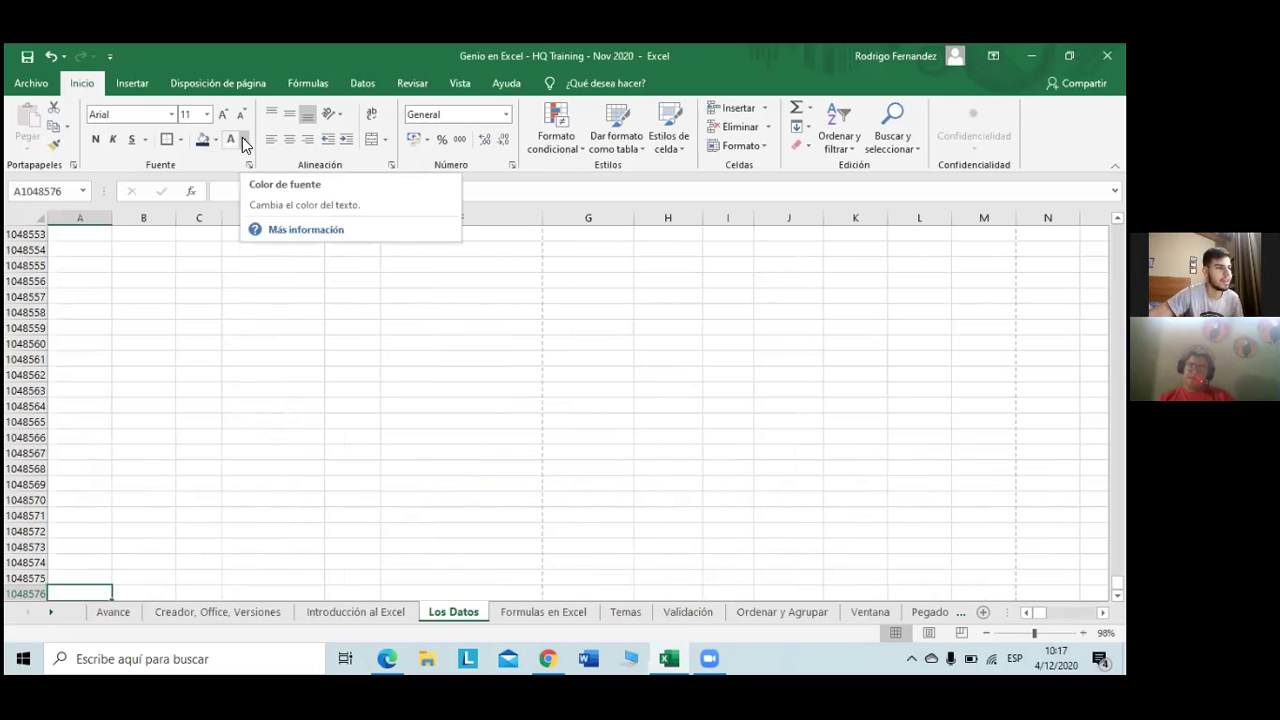
click(242, 137)
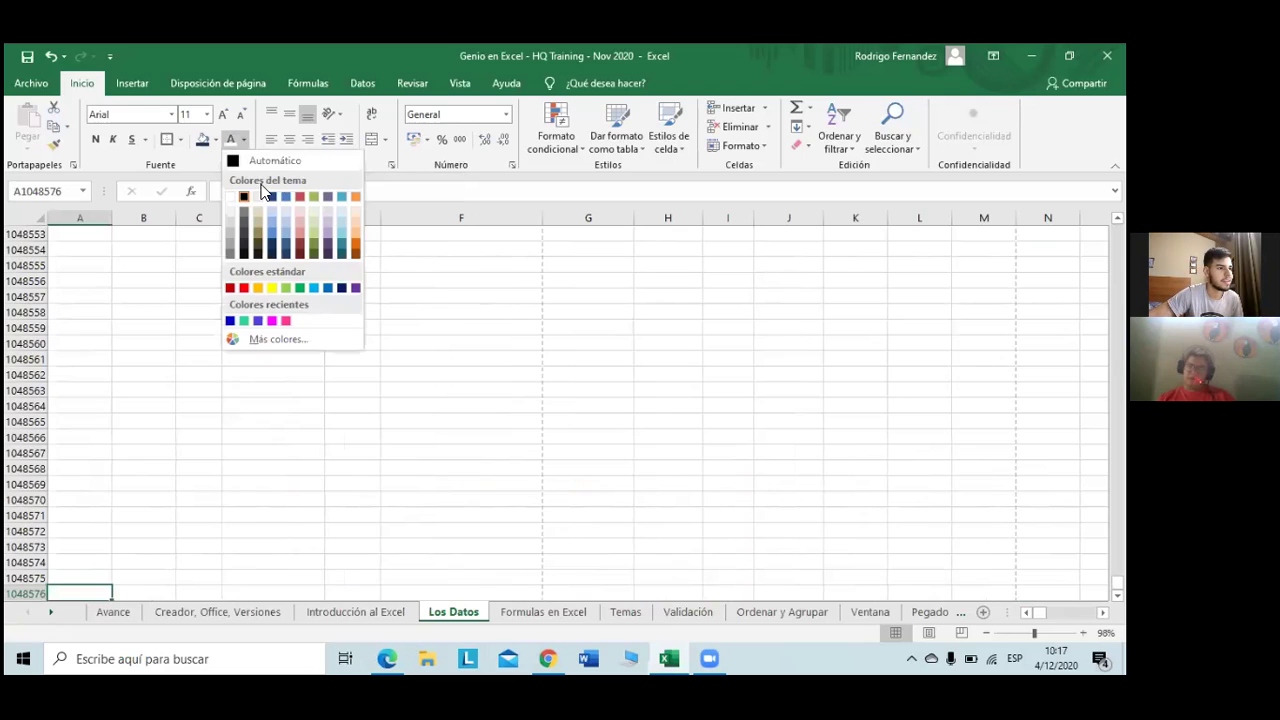
click(244, 287)
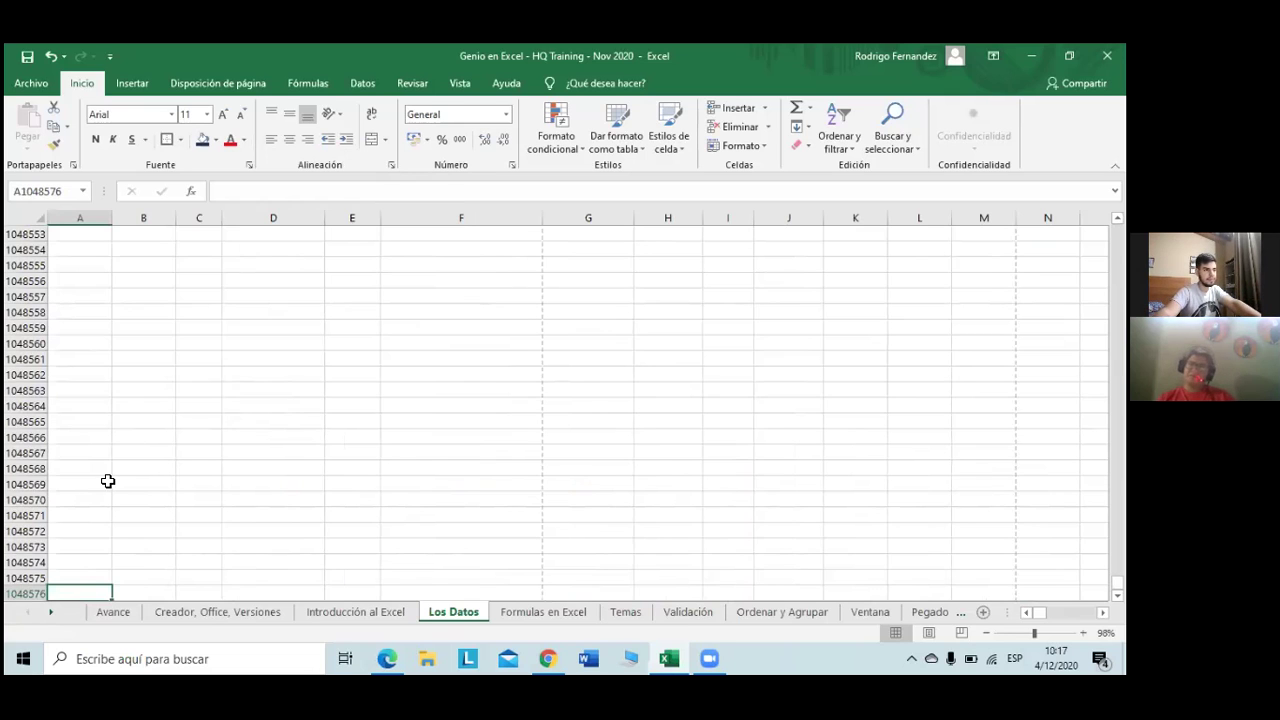
key(ctrl+Up)
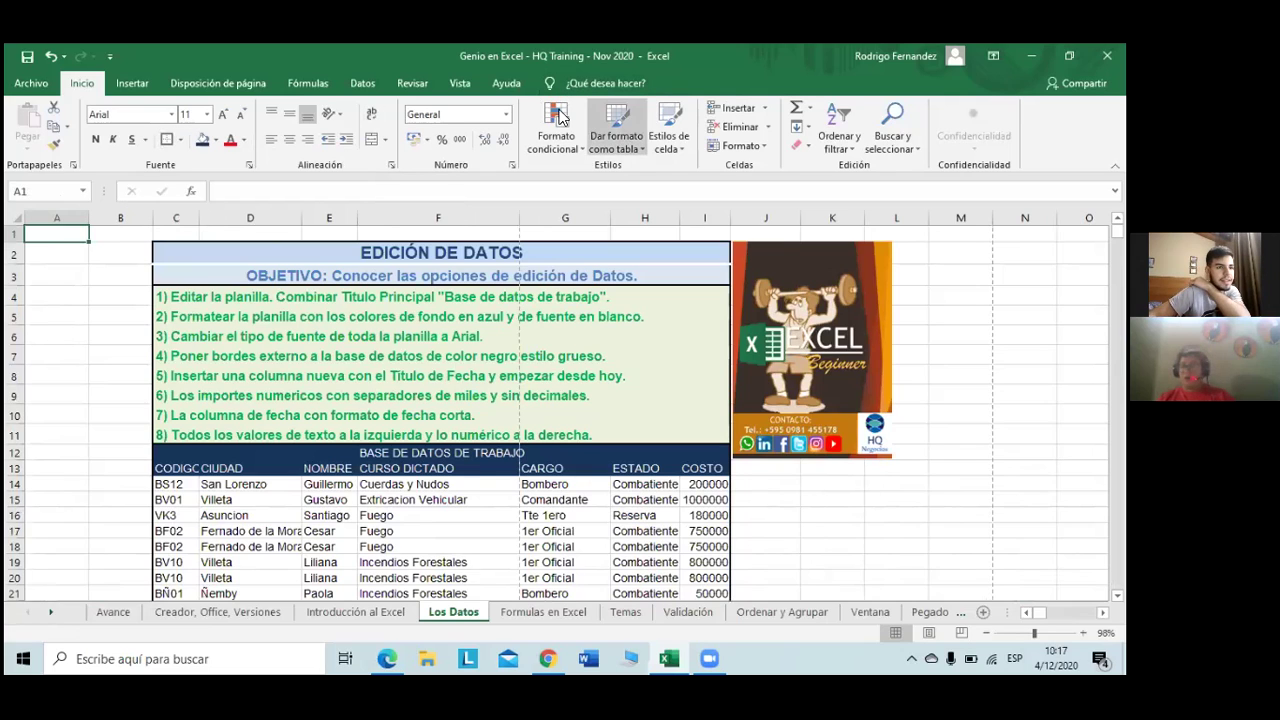
Step: Insert a sheet row above row 1, confirming the large operation warning
click(765, 109)
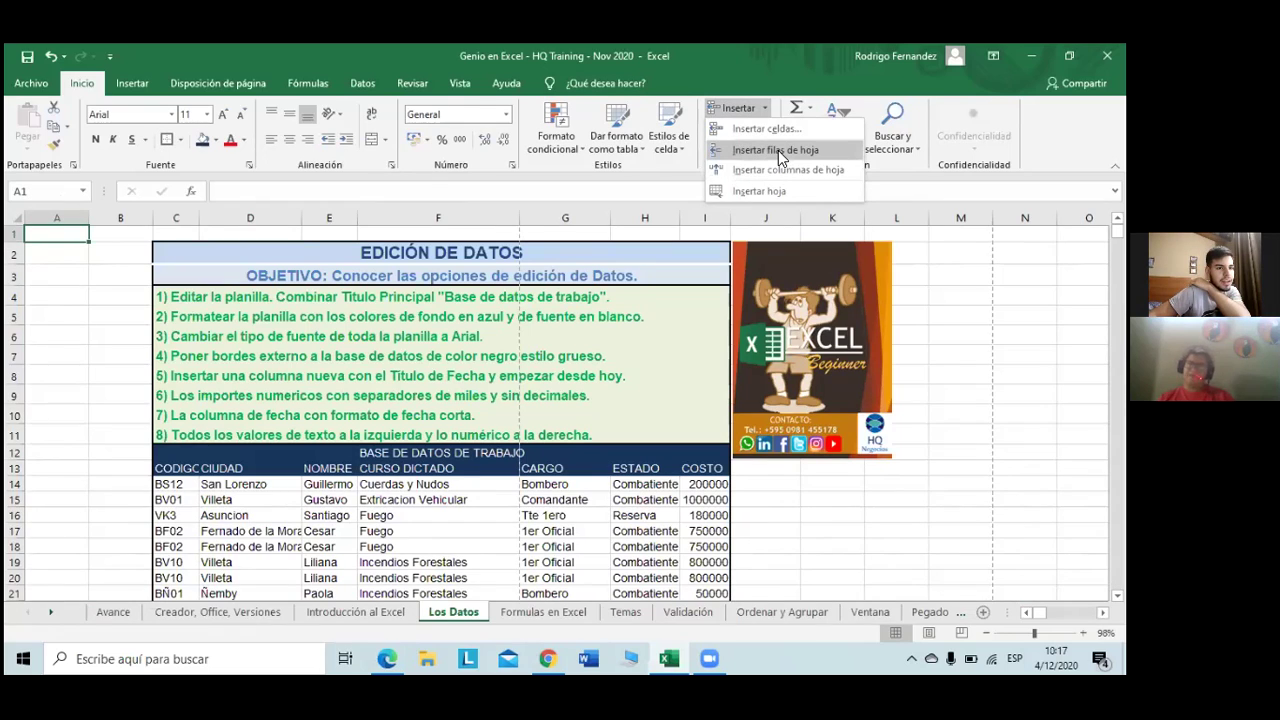
click(778, 150)
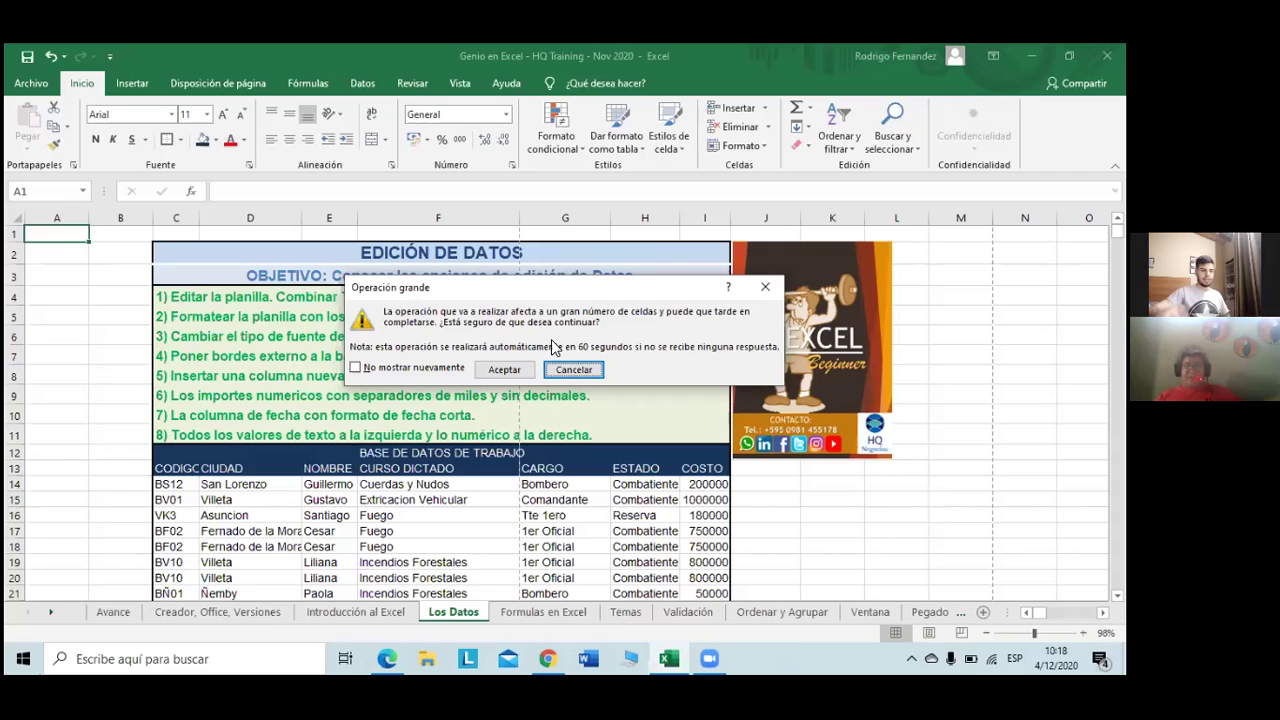
click(511, 372)
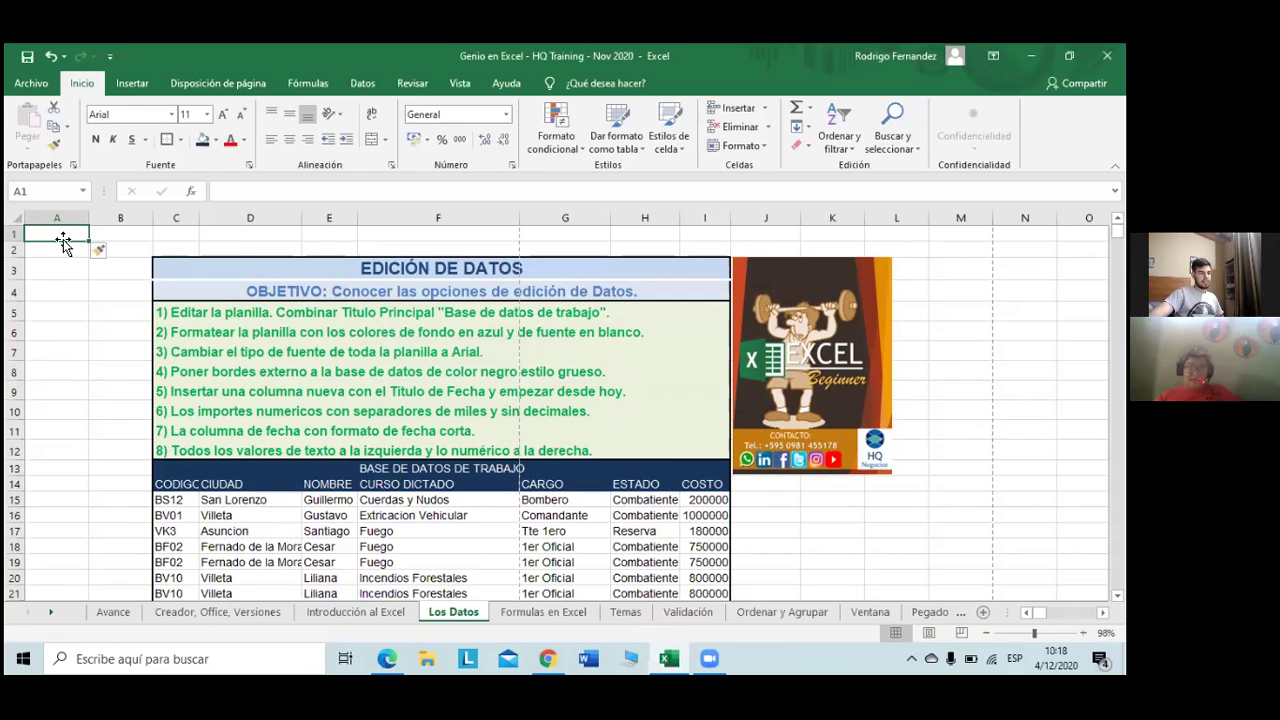
Step: Test-type in cell A1, leaving the text 'uoi' committed
text(jop)
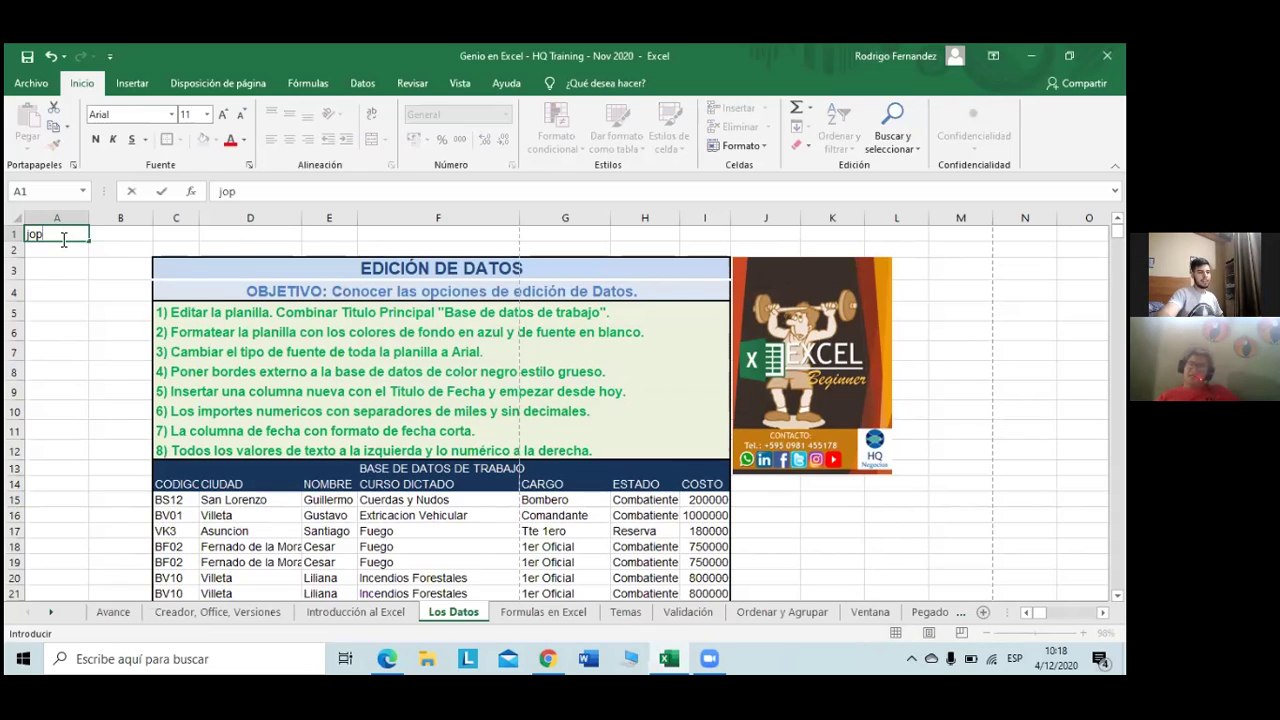
key(BackSpace)
key(BackSpace)
key(BackSpace)
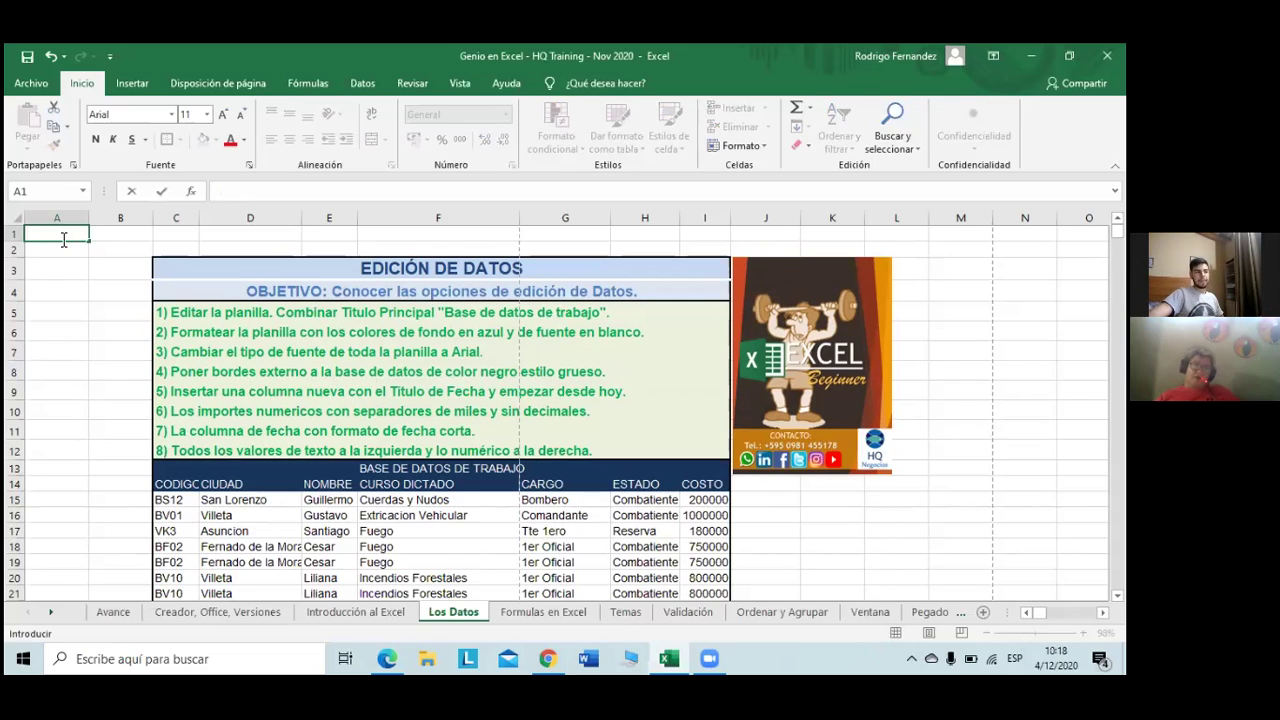
text(uoi)
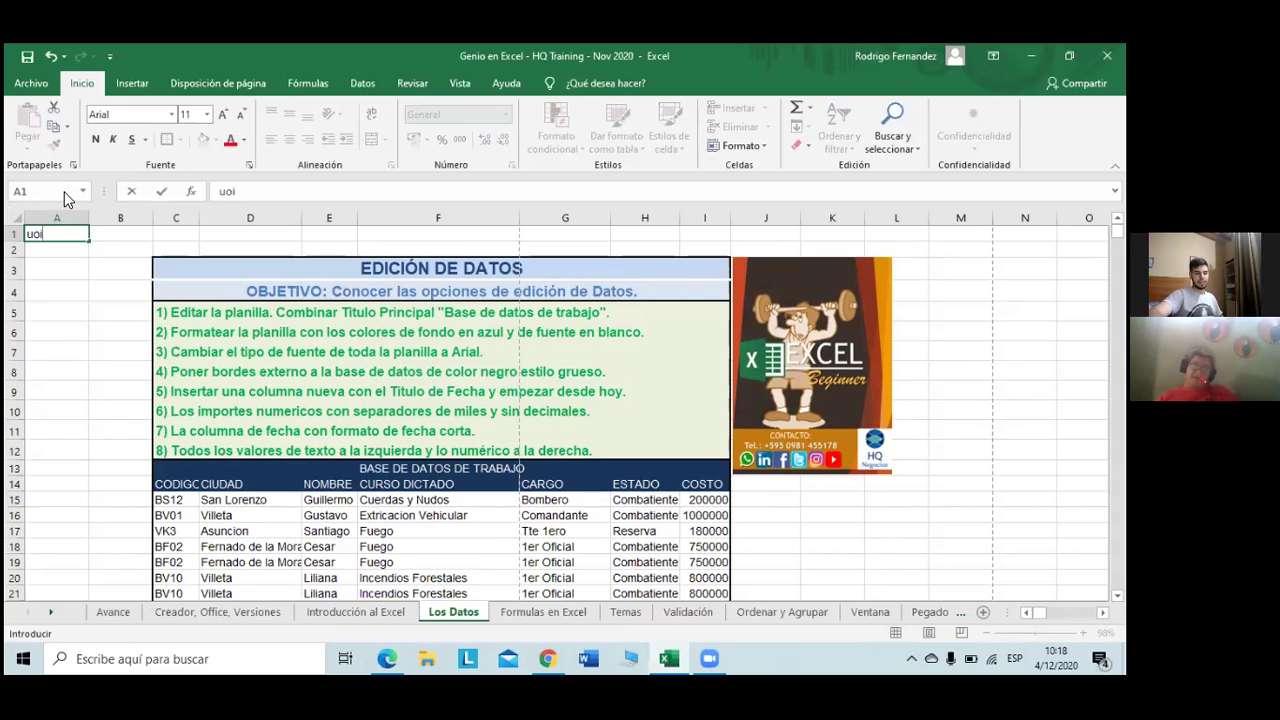
key(Return)
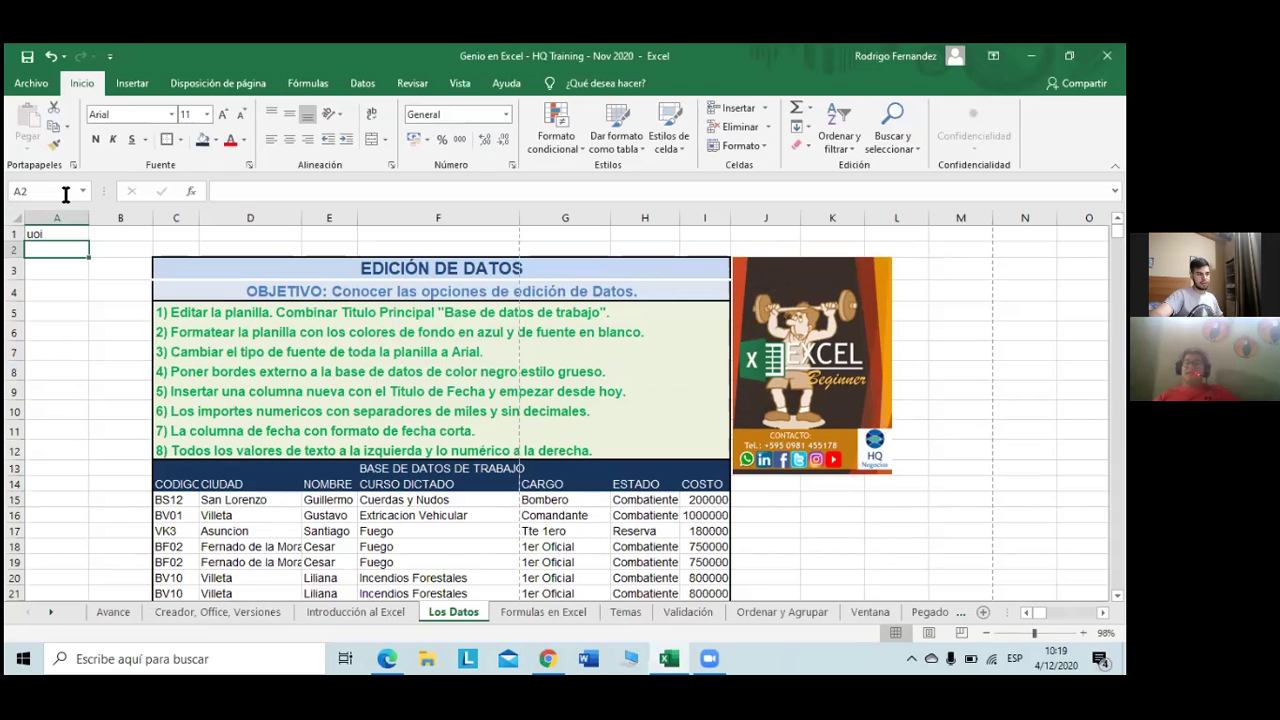
Step: Undo the test entry and the inserted row, then fill cell A1048576 dark navy
key(ctrl+z)
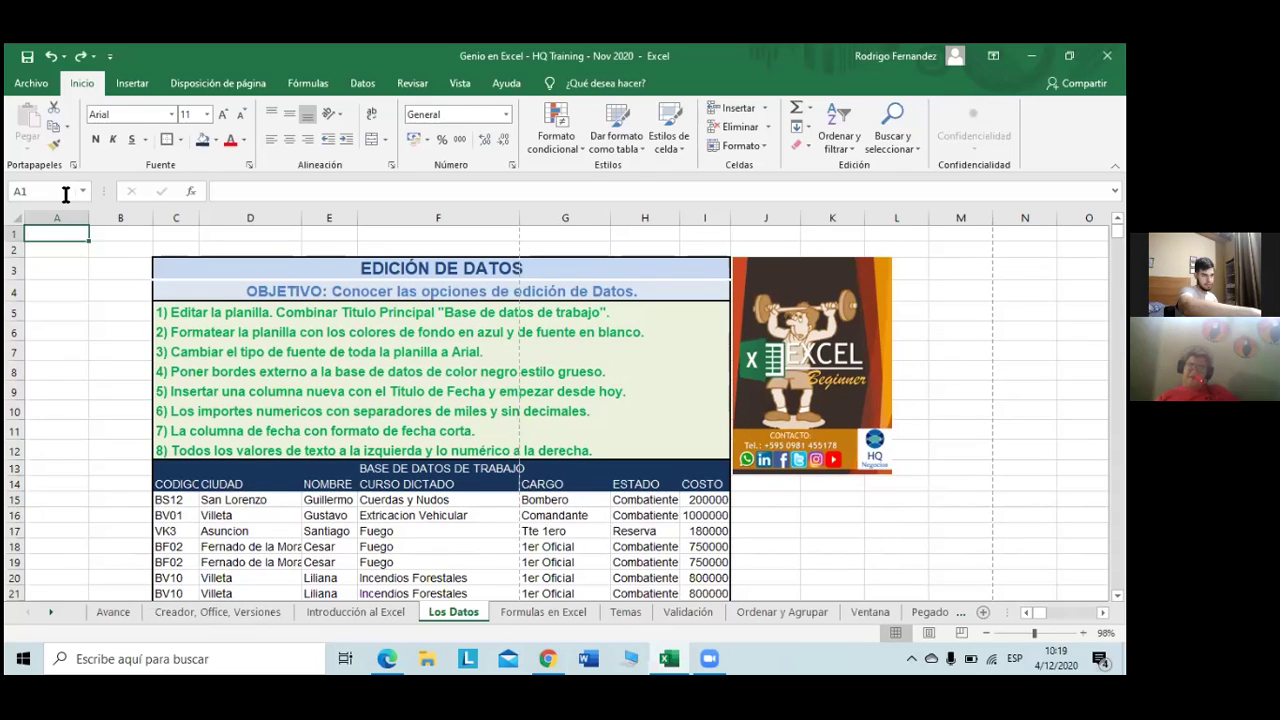
key(ctrl+z)
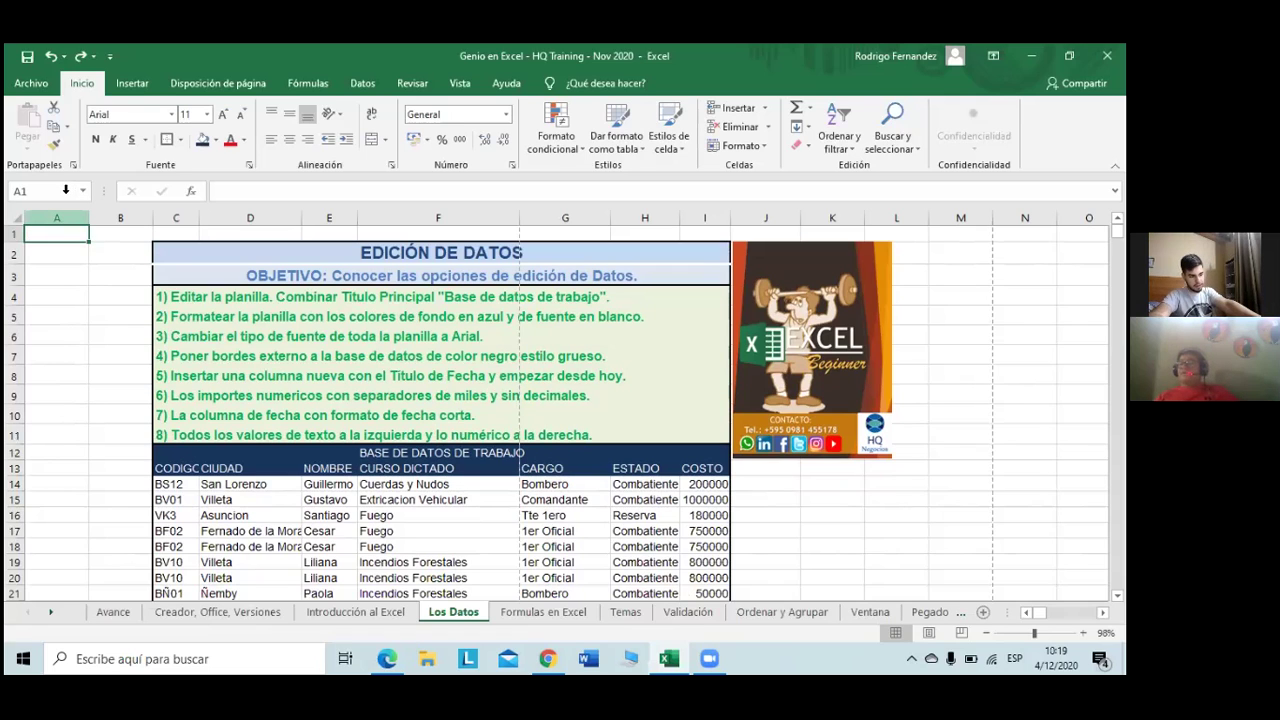
key(ctrl+Down)
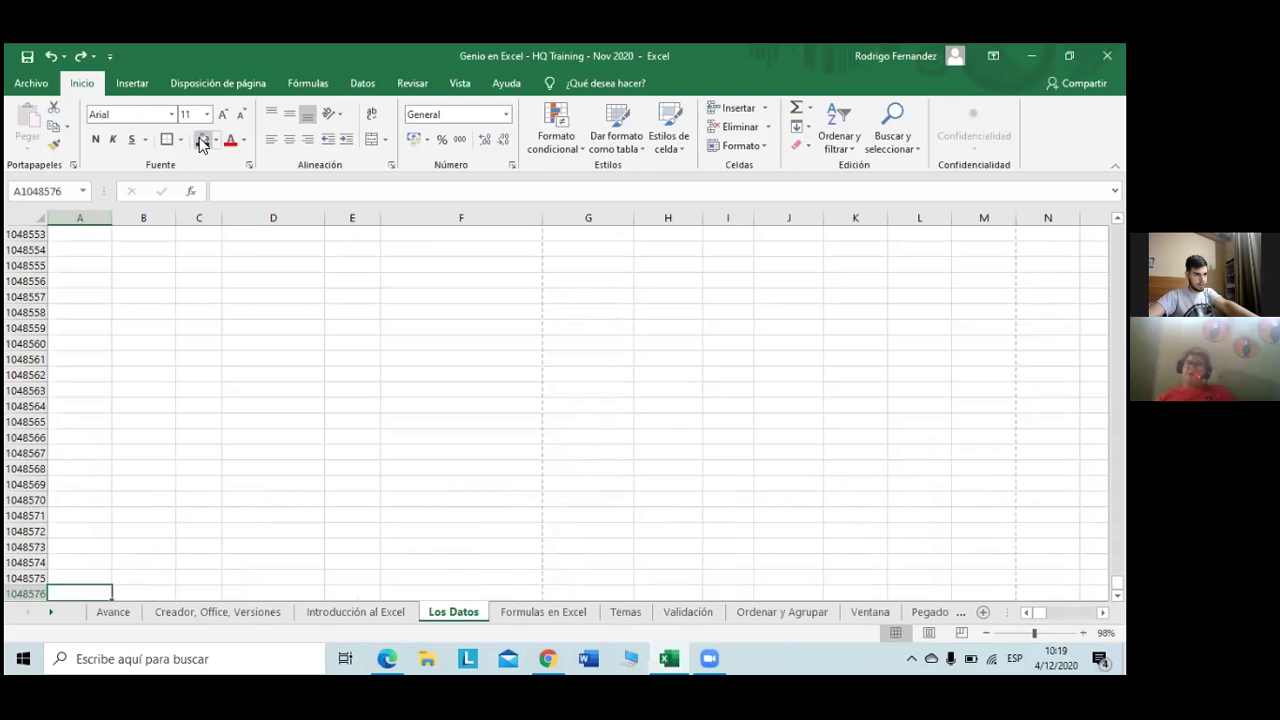
click(202, 139)
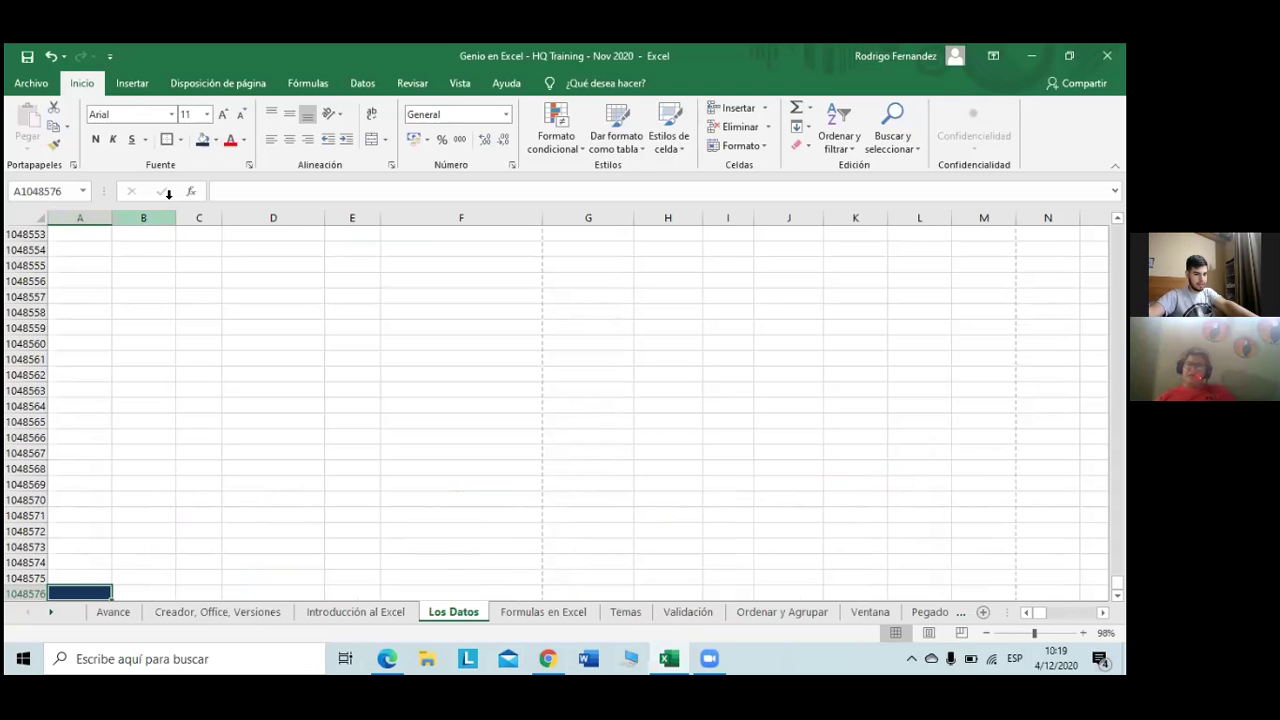
Step: Attempt inserting a sheet row at the top, dismissing the cannot-insert error
key(ctrl+Home)
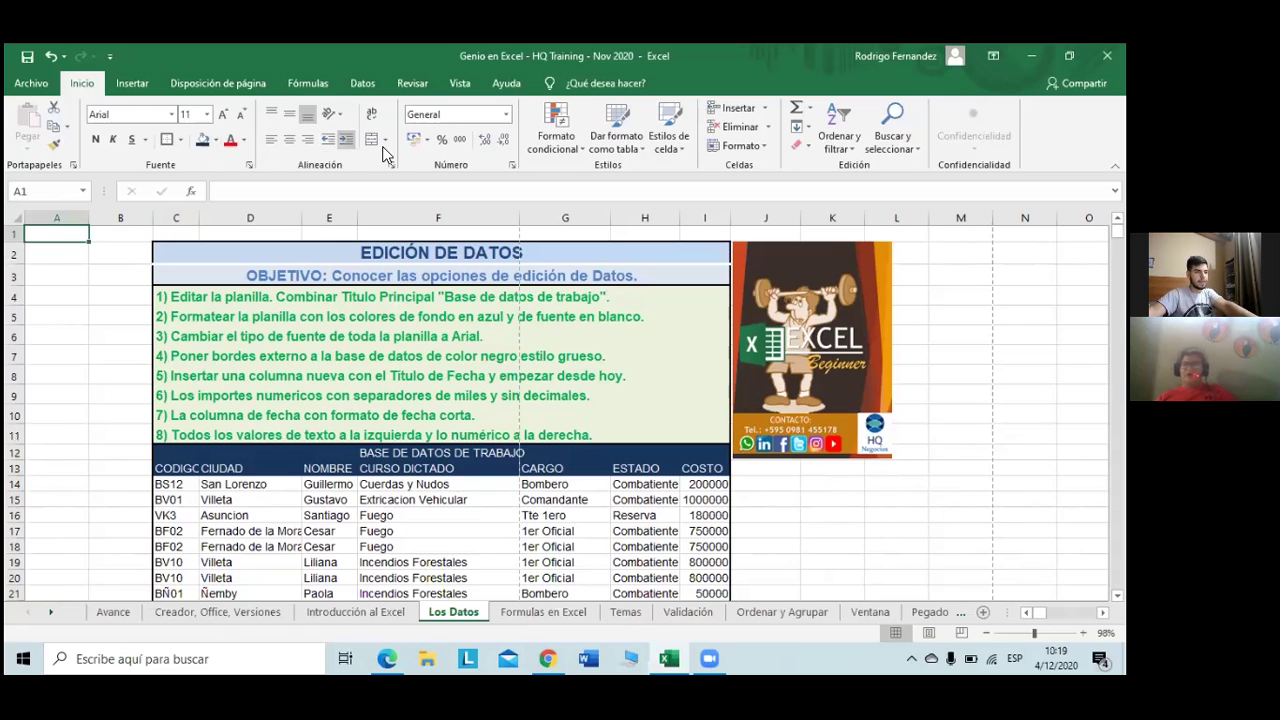
click(766, 113)
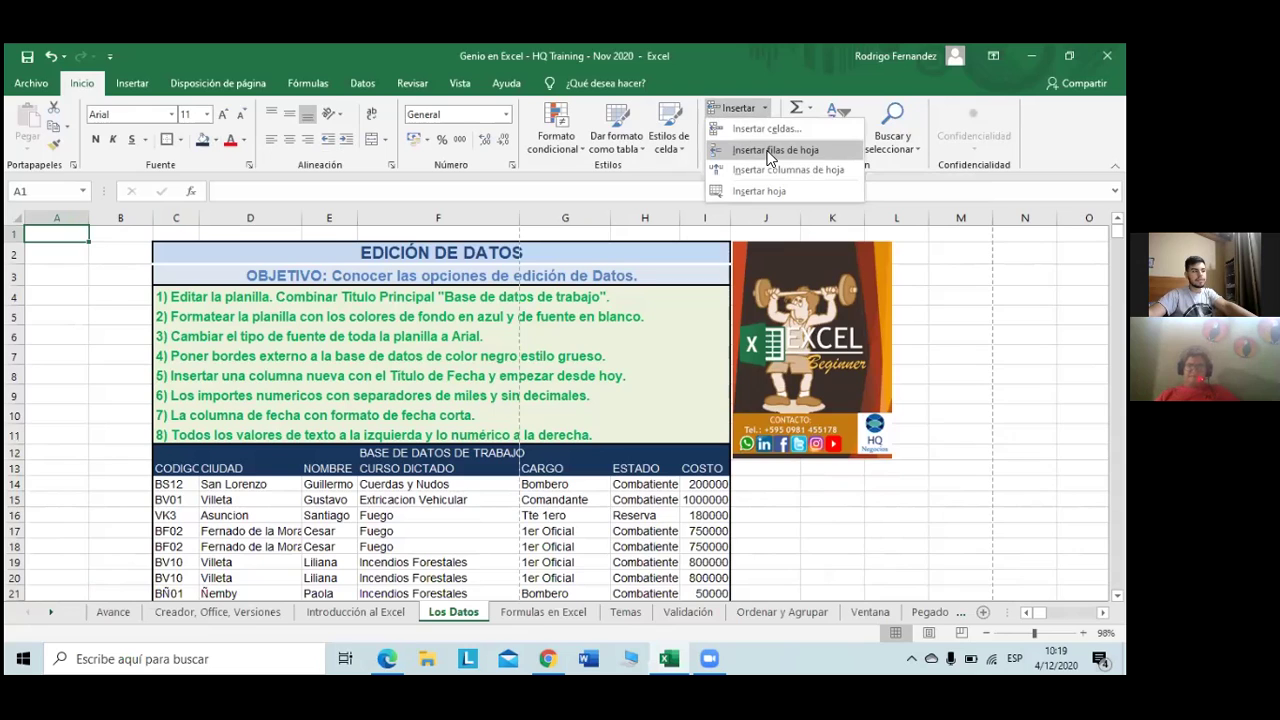
click(770, 152)
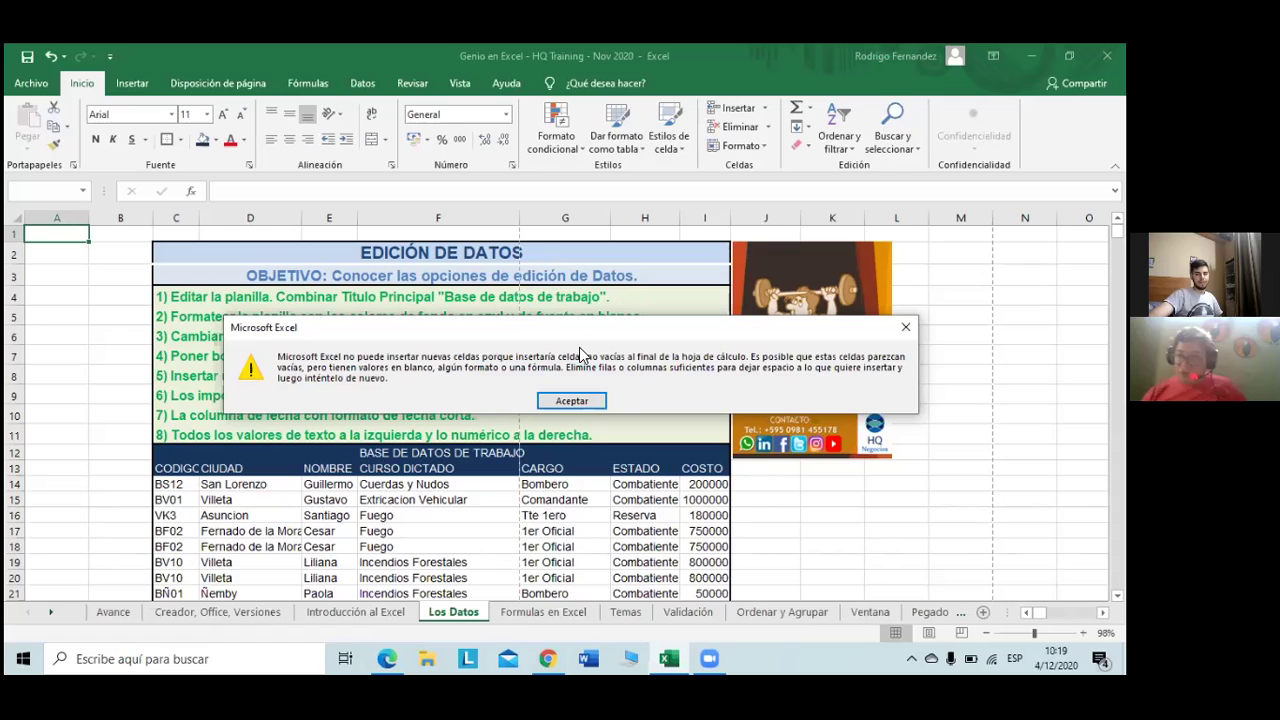
click(579, 404)
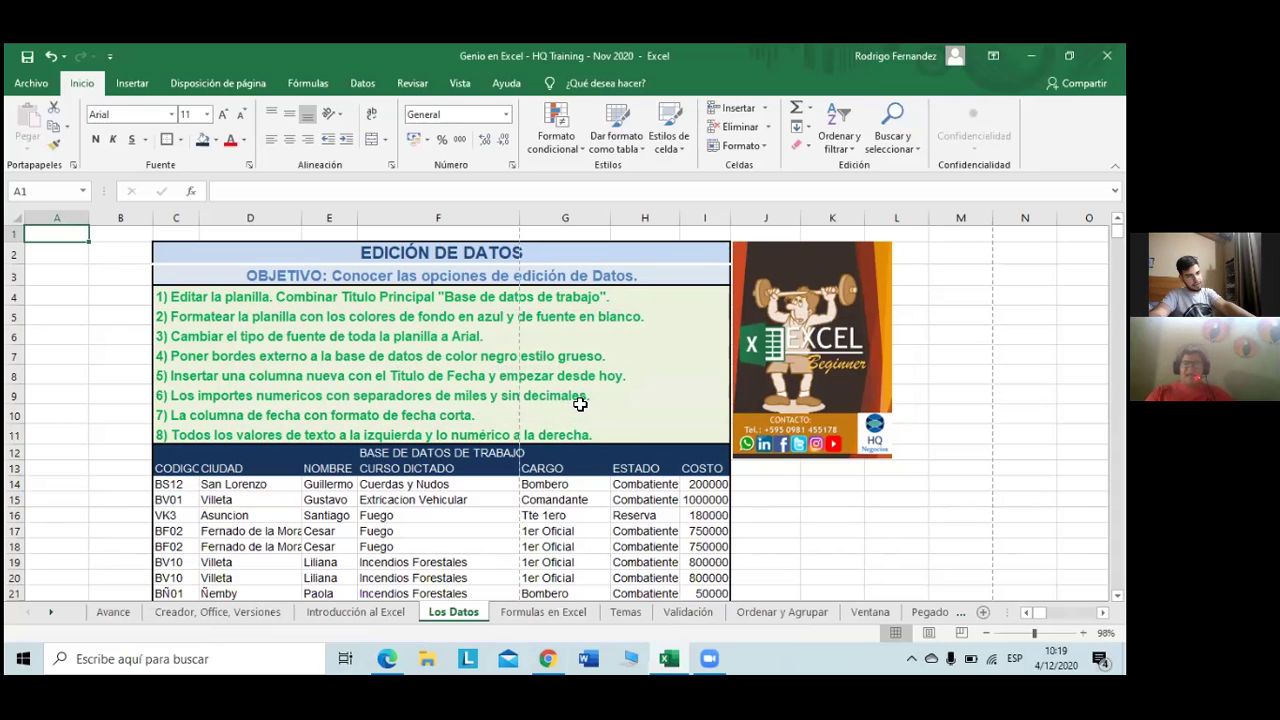
Step: Remove the navy fill from cell A1048576 with No Fill
key(ctrl+Down)
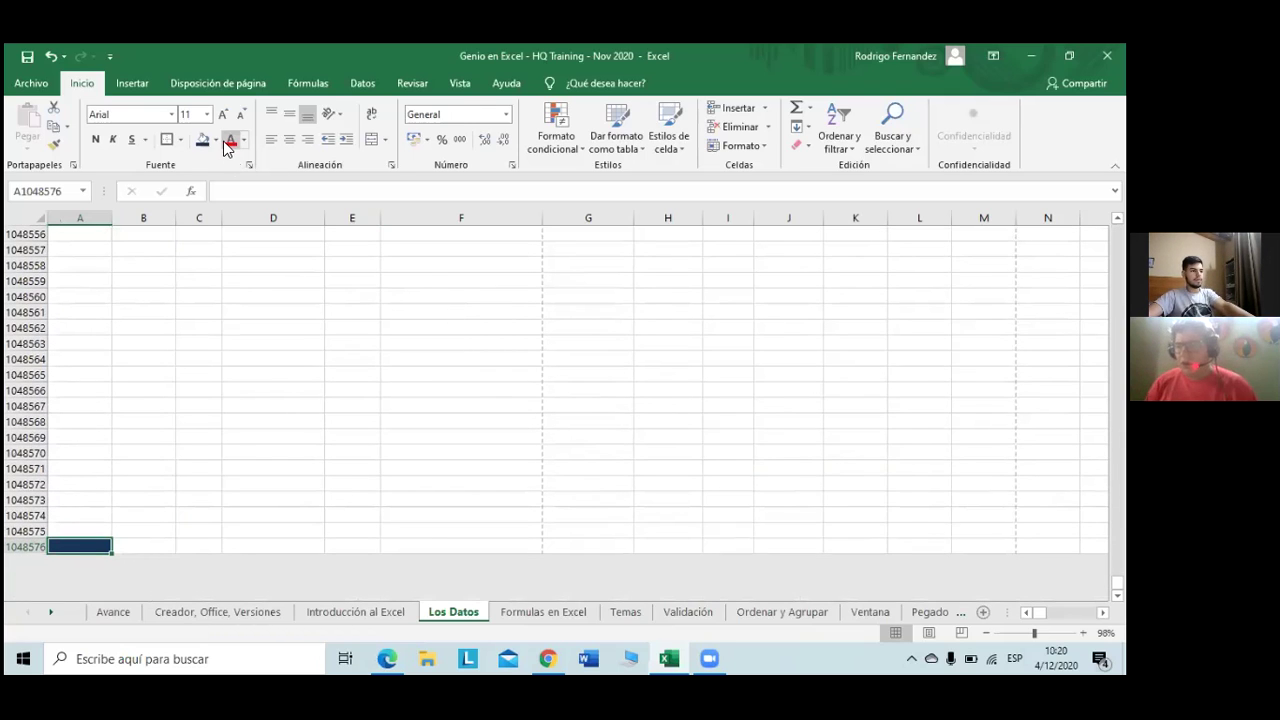
click(215, 140)
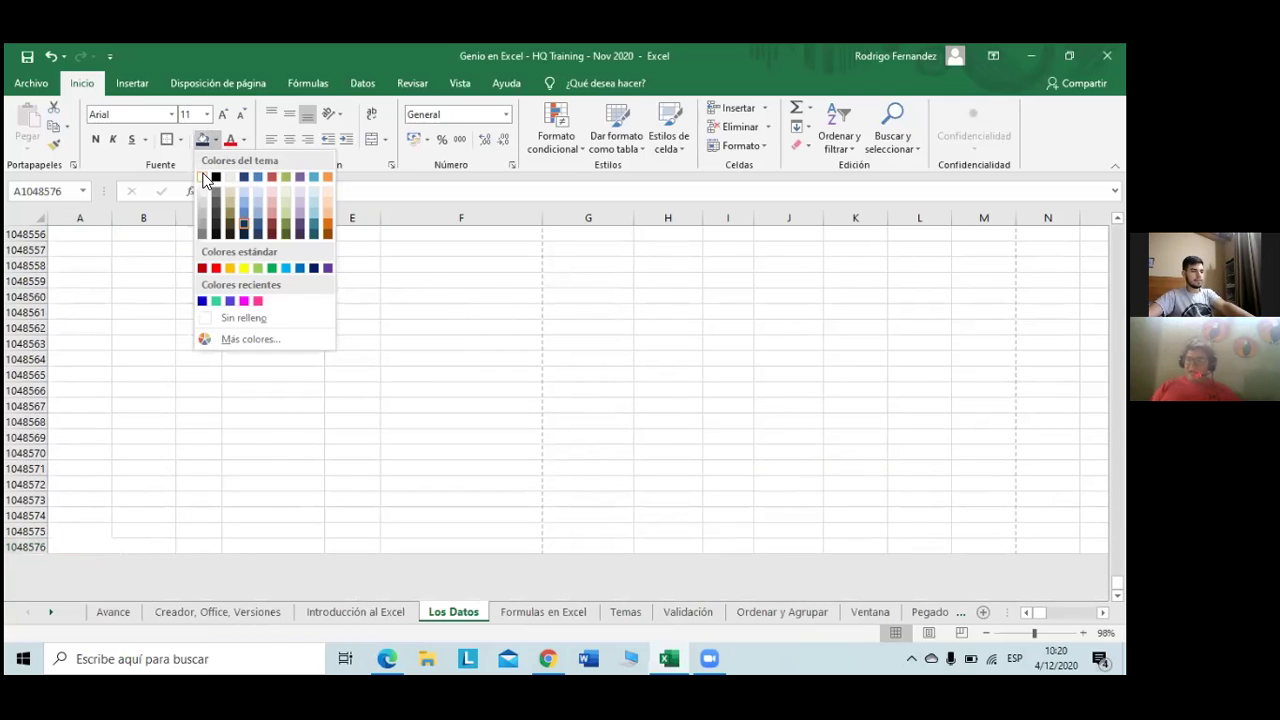
click(287, 317)
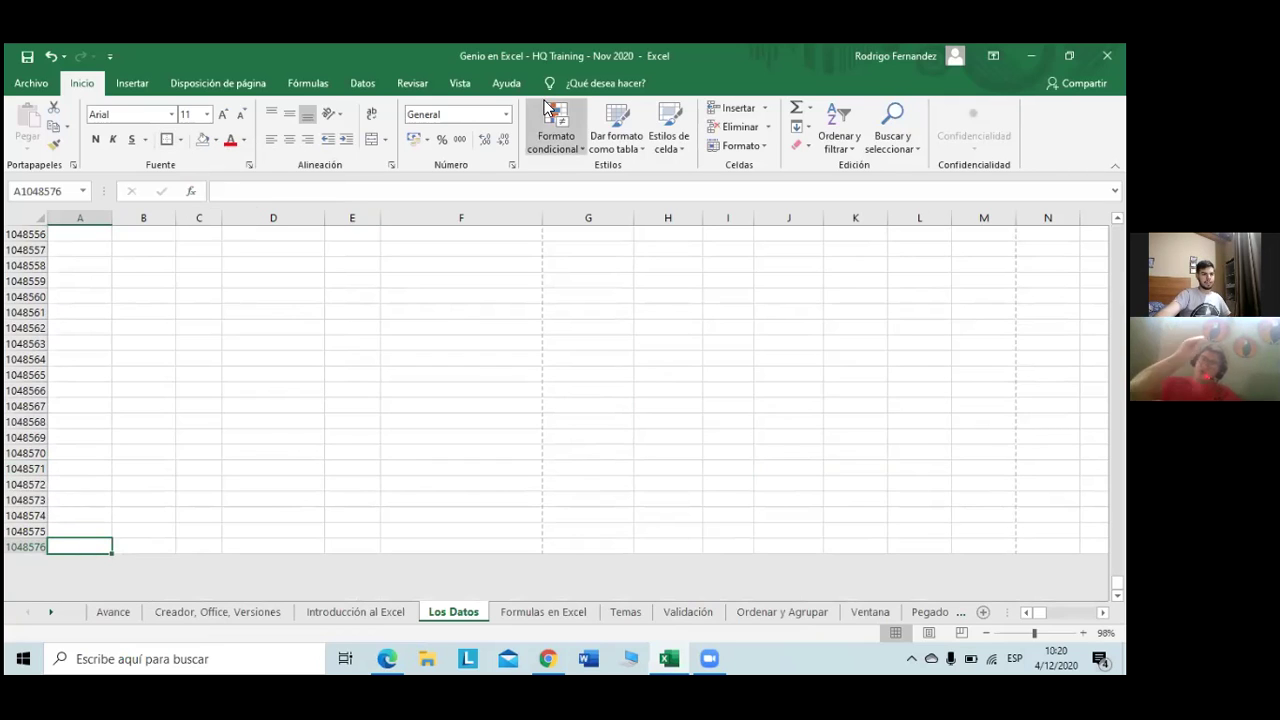
Step: Insert sheet rows at the bottom row 1048576 twice, returning to A1 afterwards
click(767, 112)
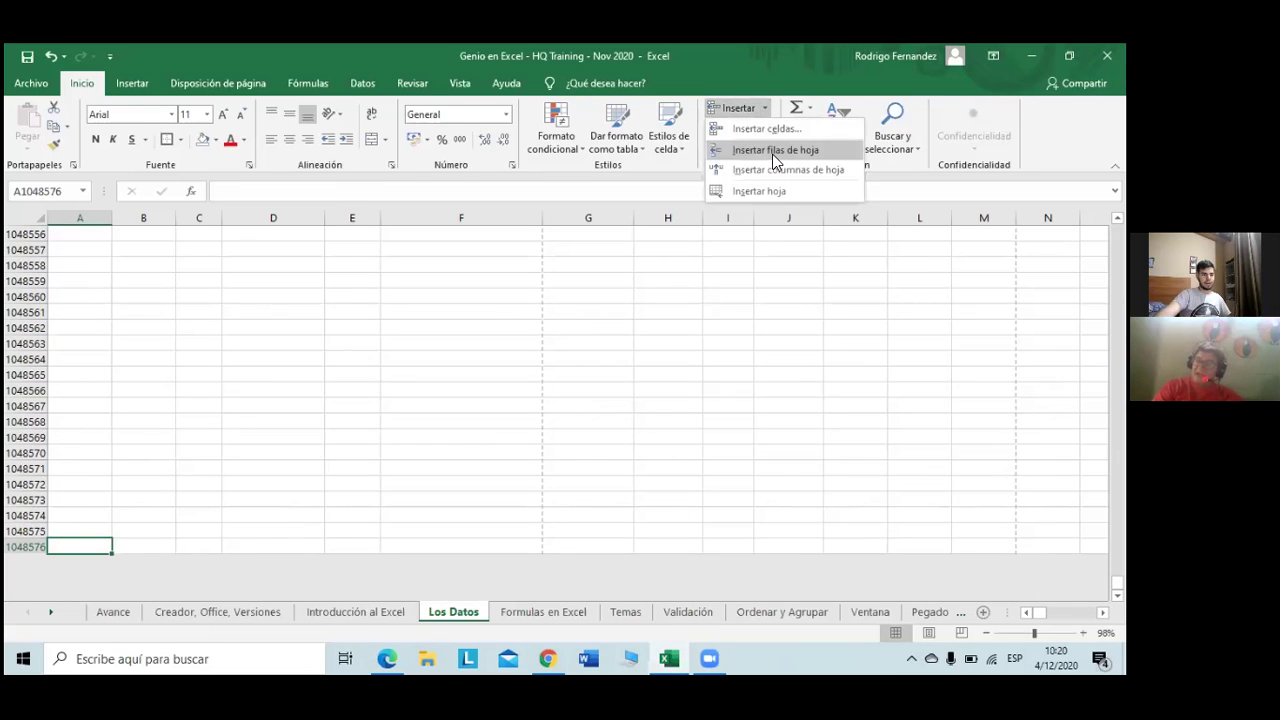
click(772, 151)
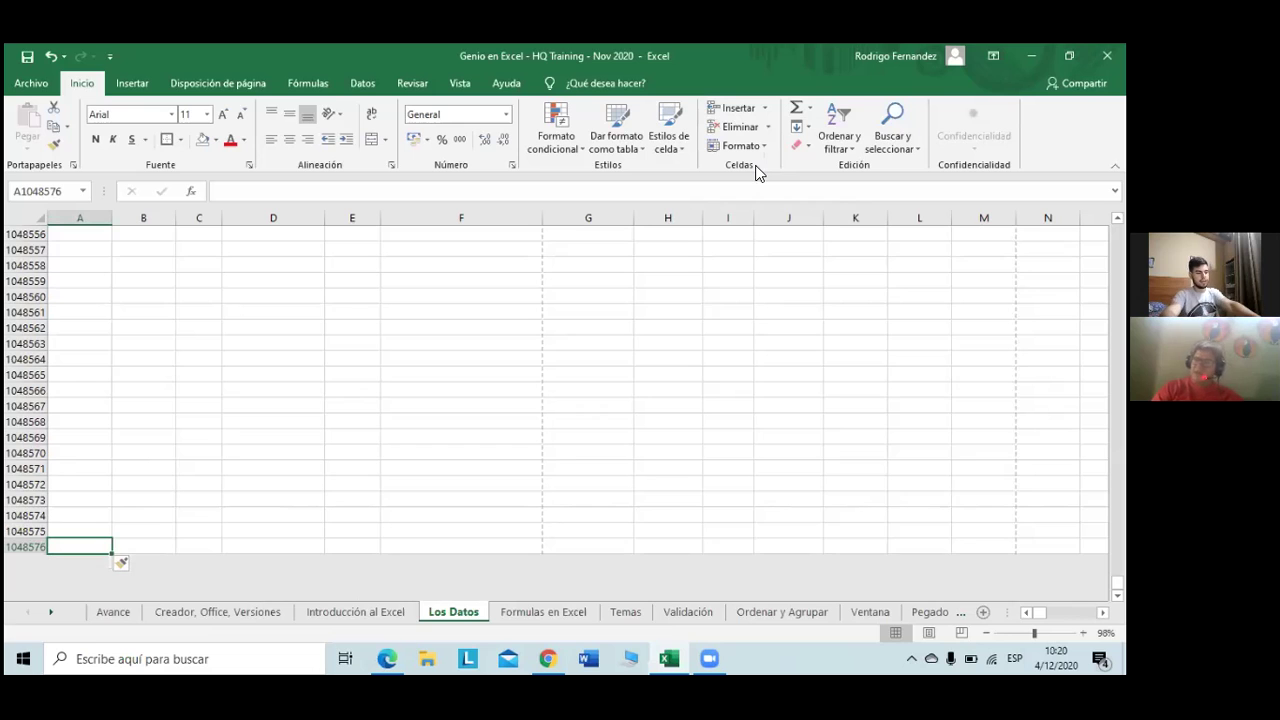
key(ctrl+Home)
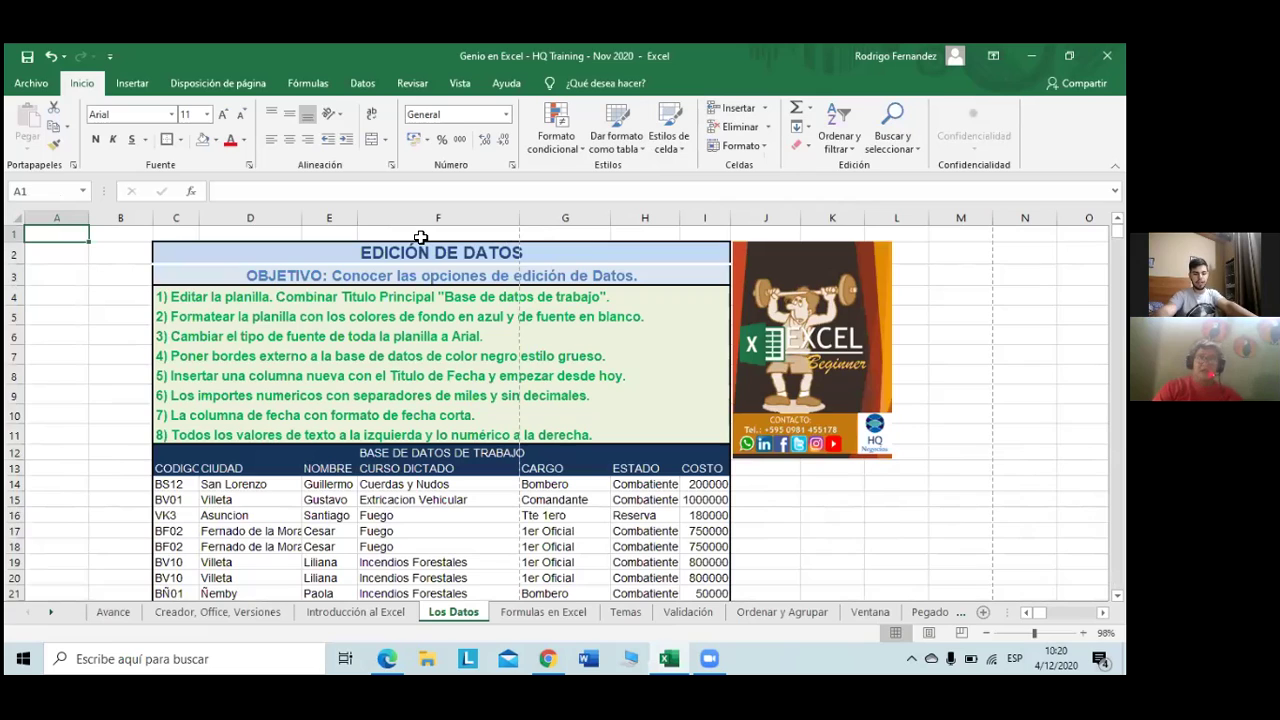
key(ctrl+Down)
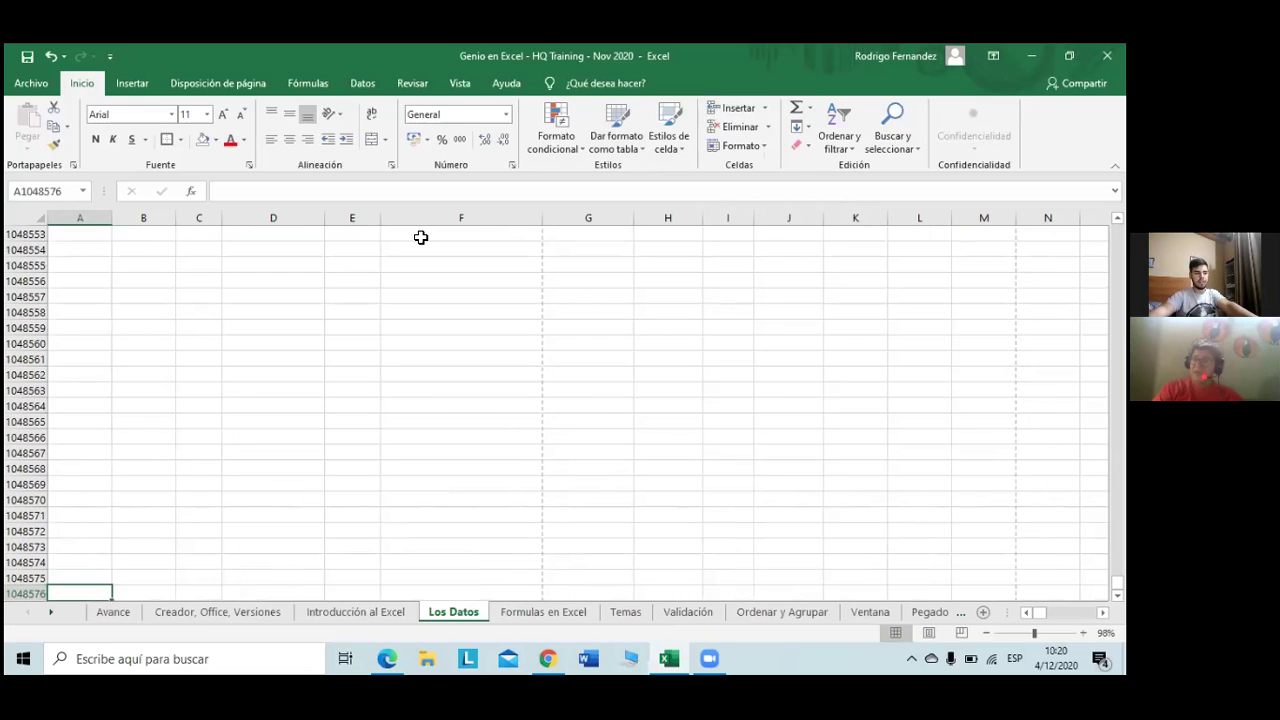
click(762, 110)
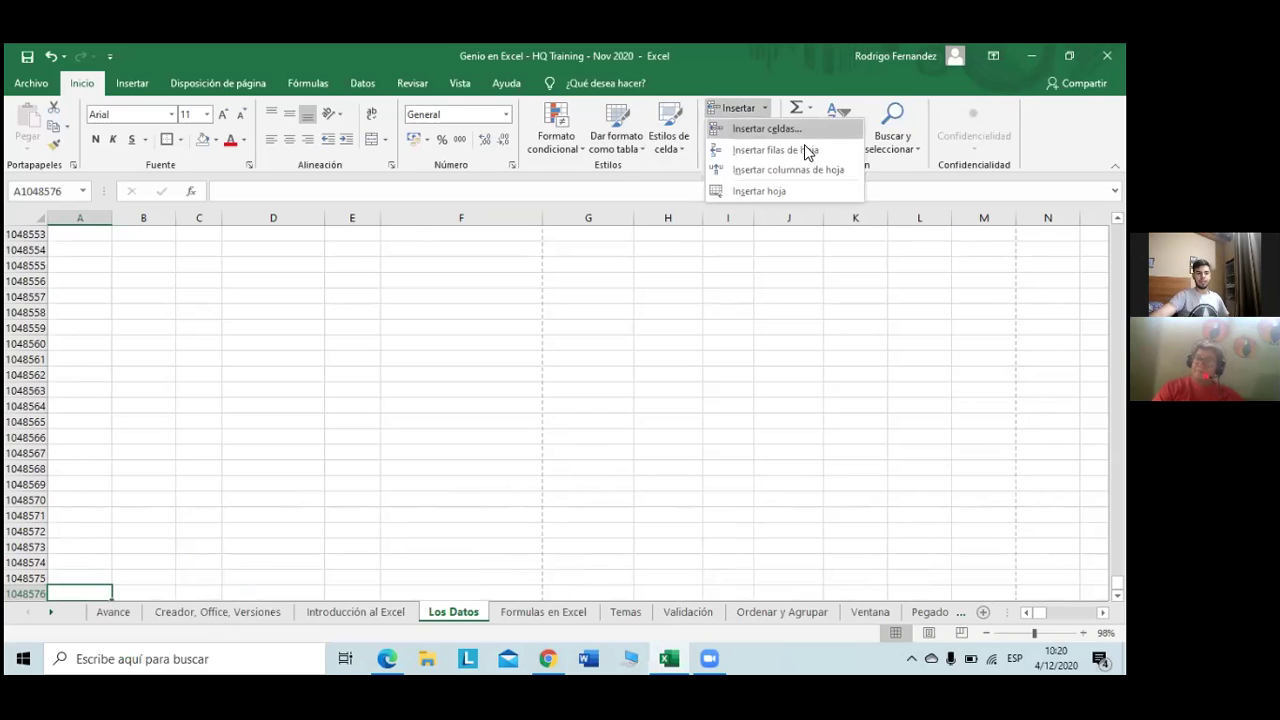
key(Down)
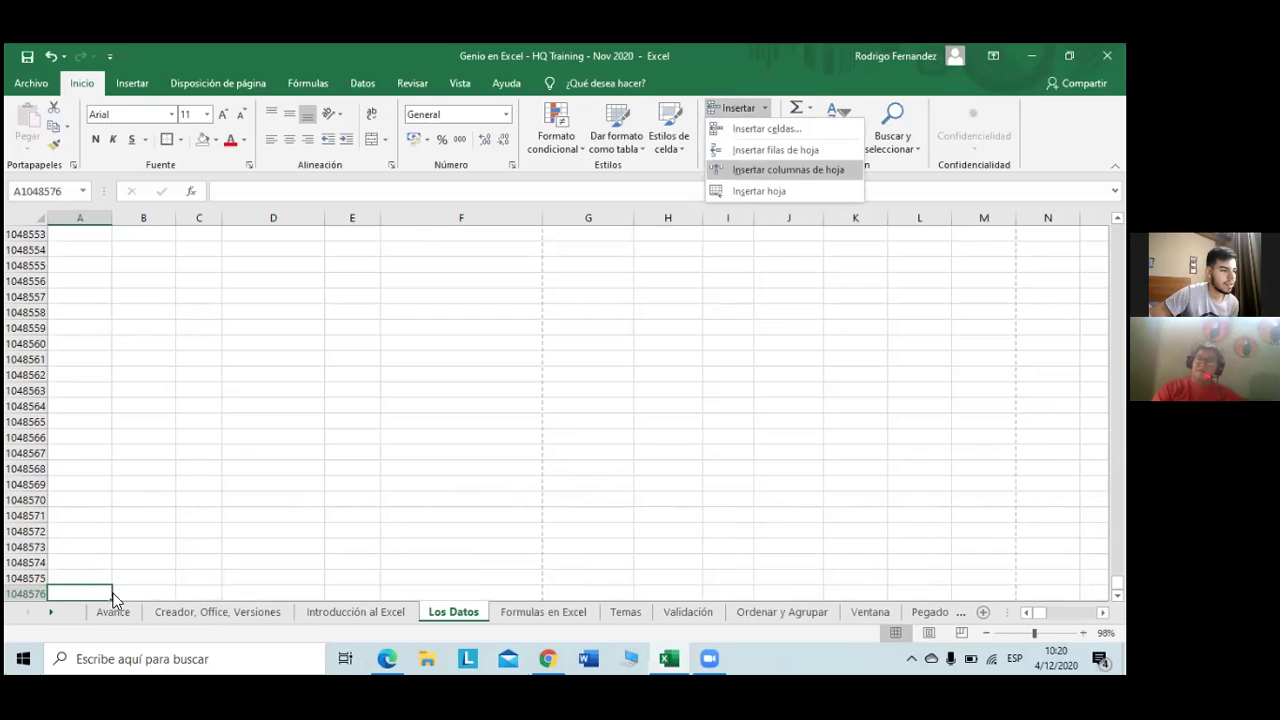
scroll(116, 542, down, 2)
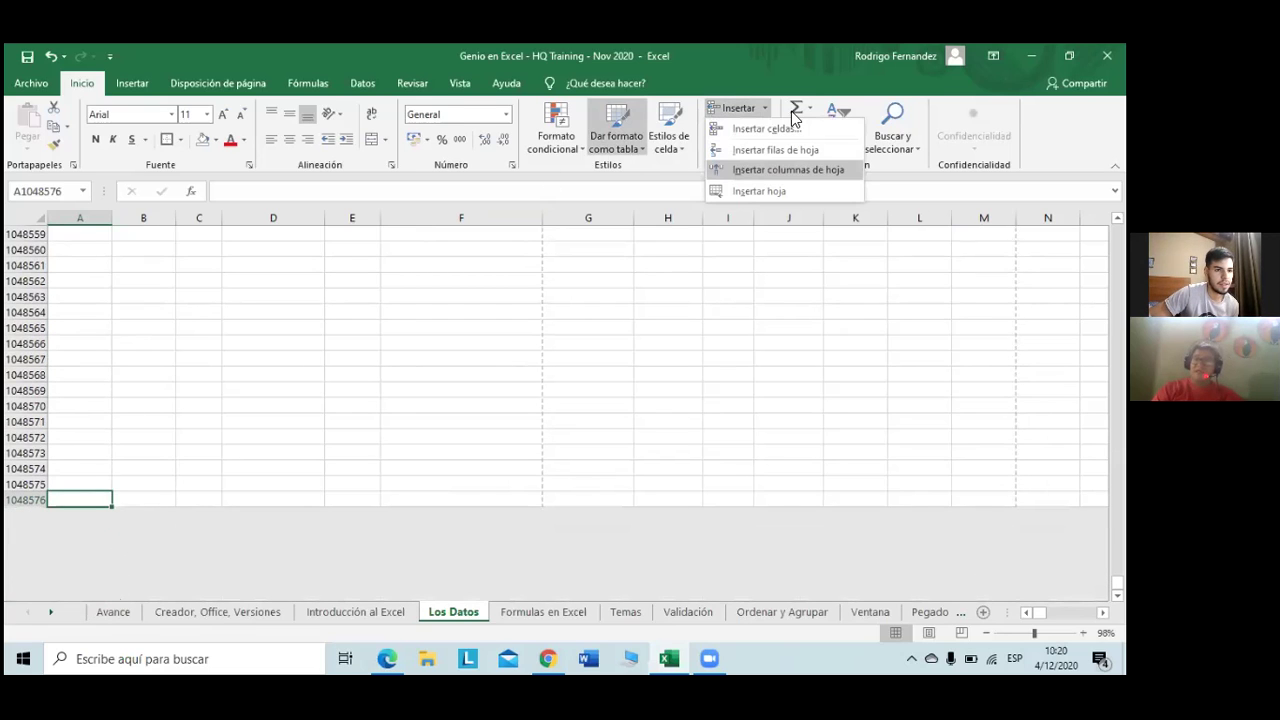
click(787, 149)
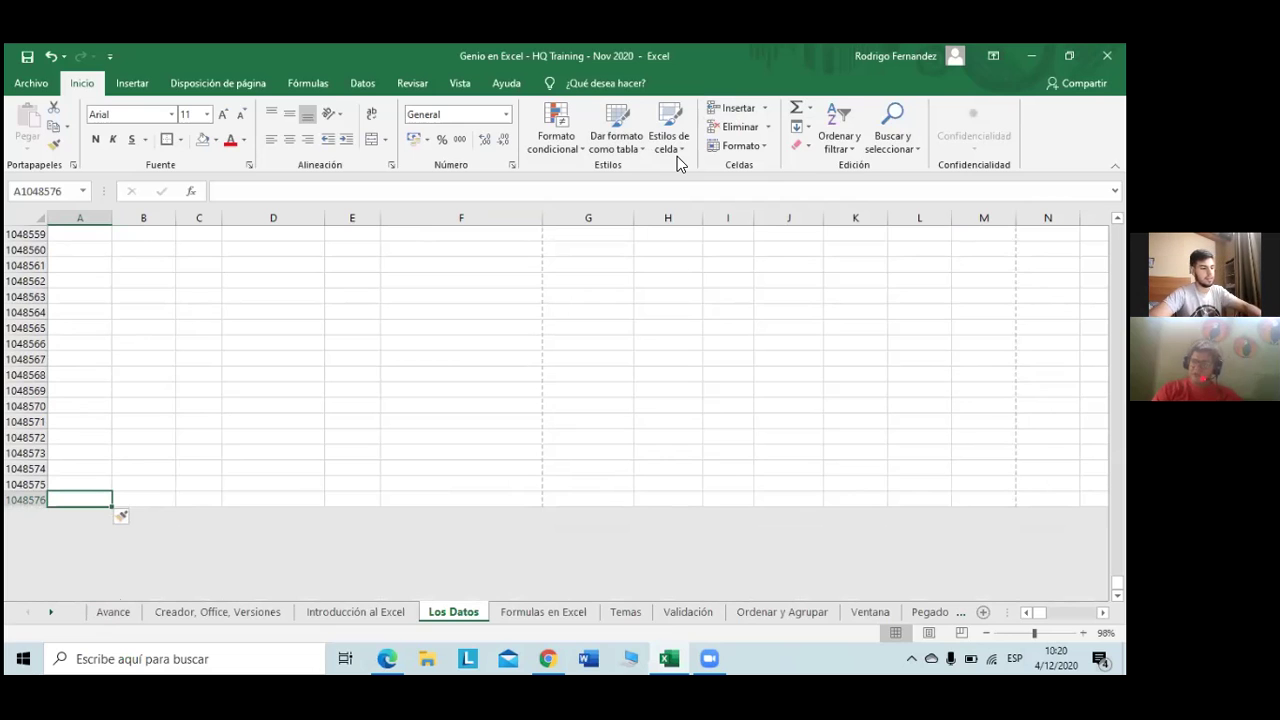
key(ctrl+Home)
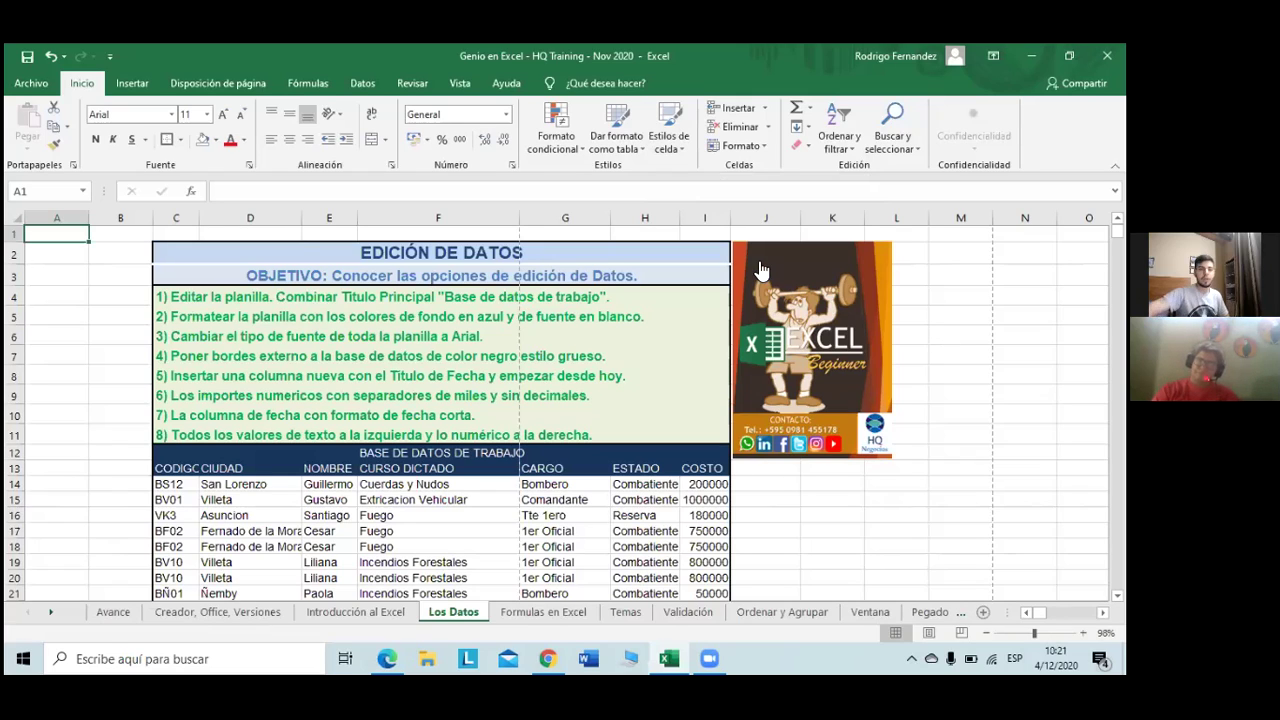
scroll(800, 272, down, 1)
scroll(800, 272, up, 1)
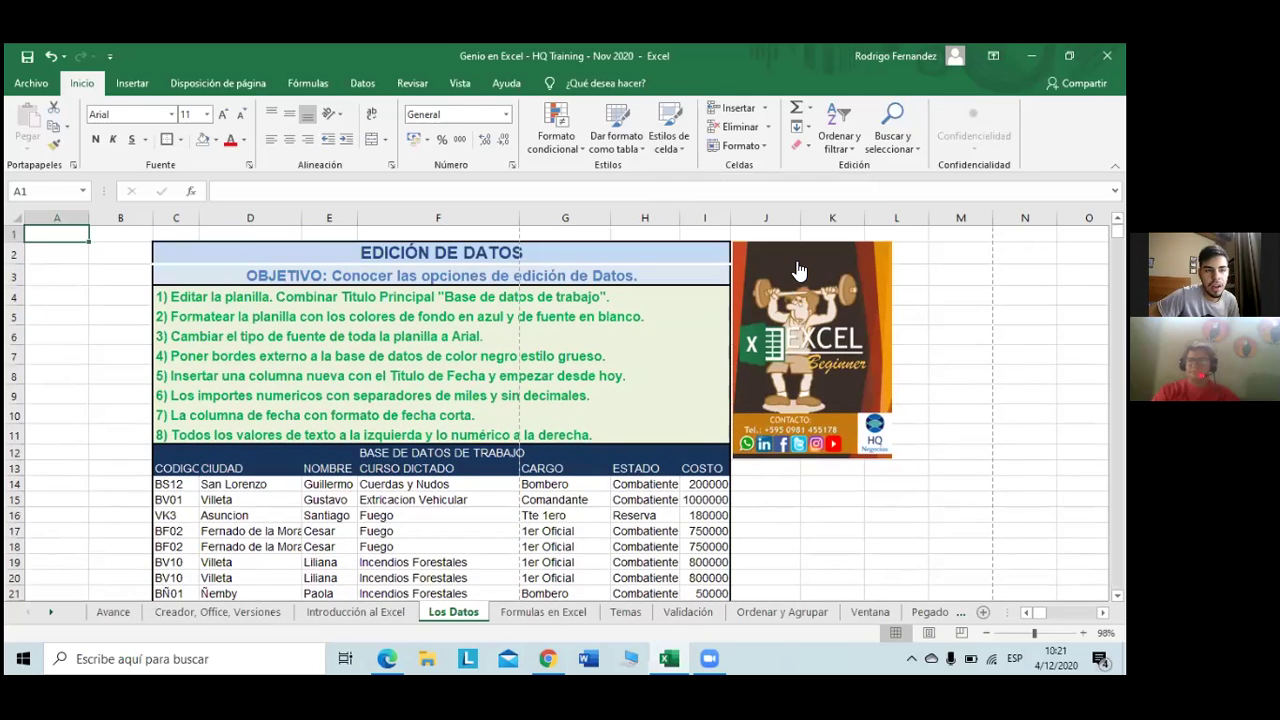
click(65, 220)
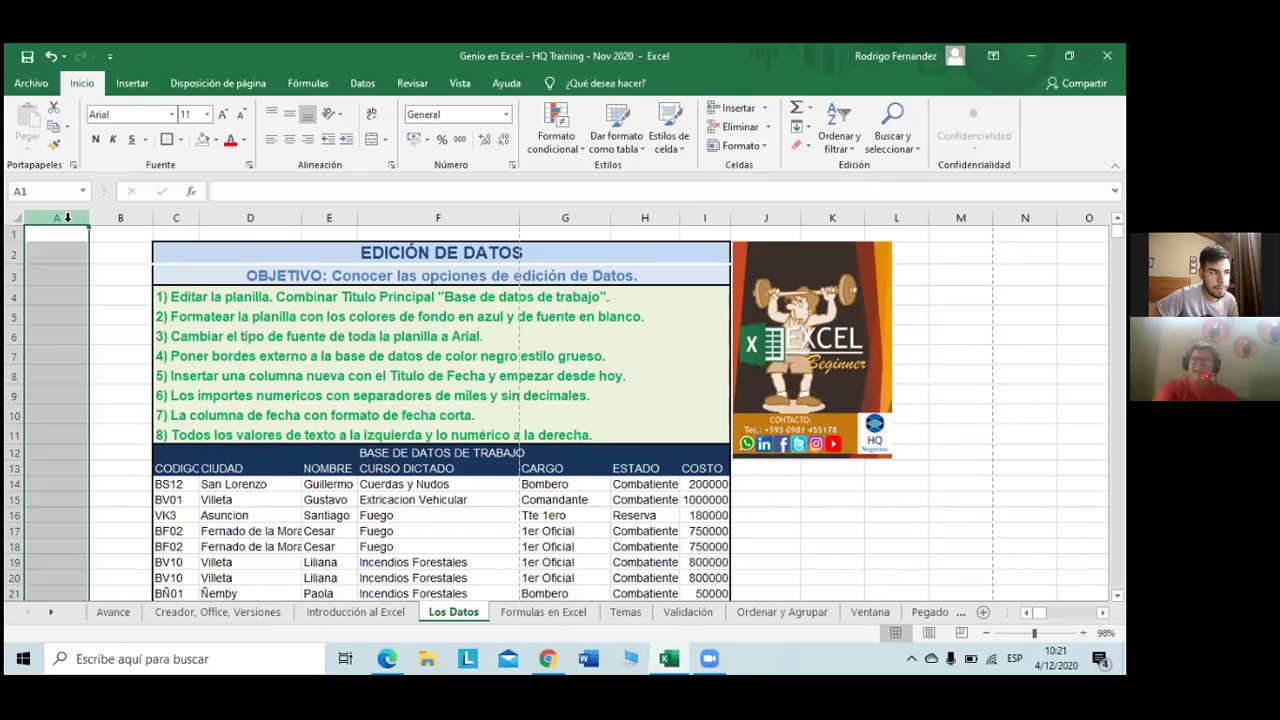
click(37, 191)
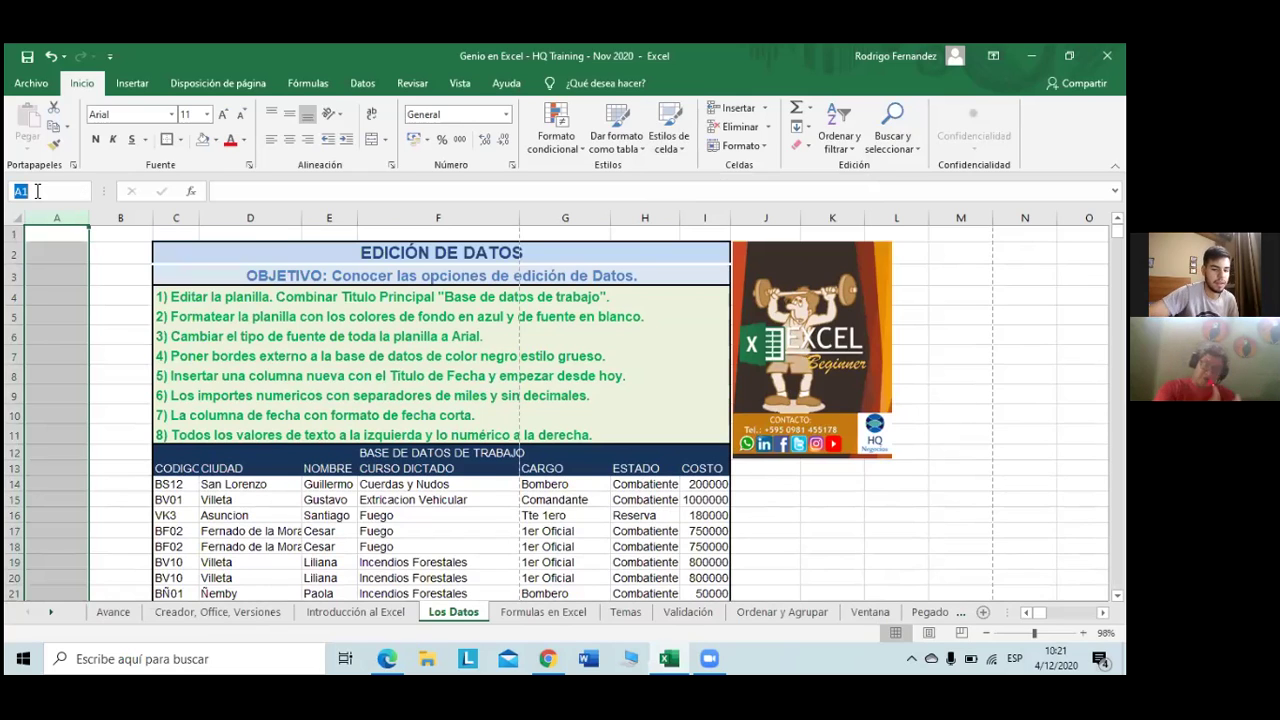
key(BackSpace)
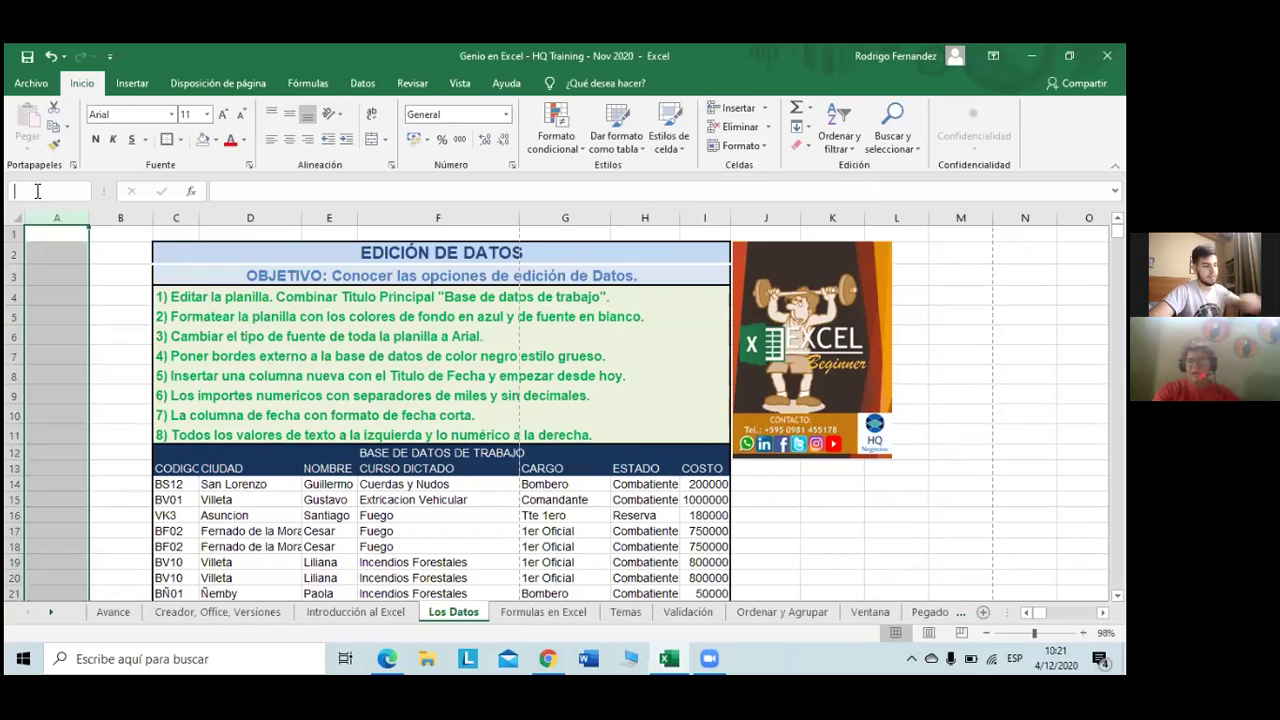
text(a:)
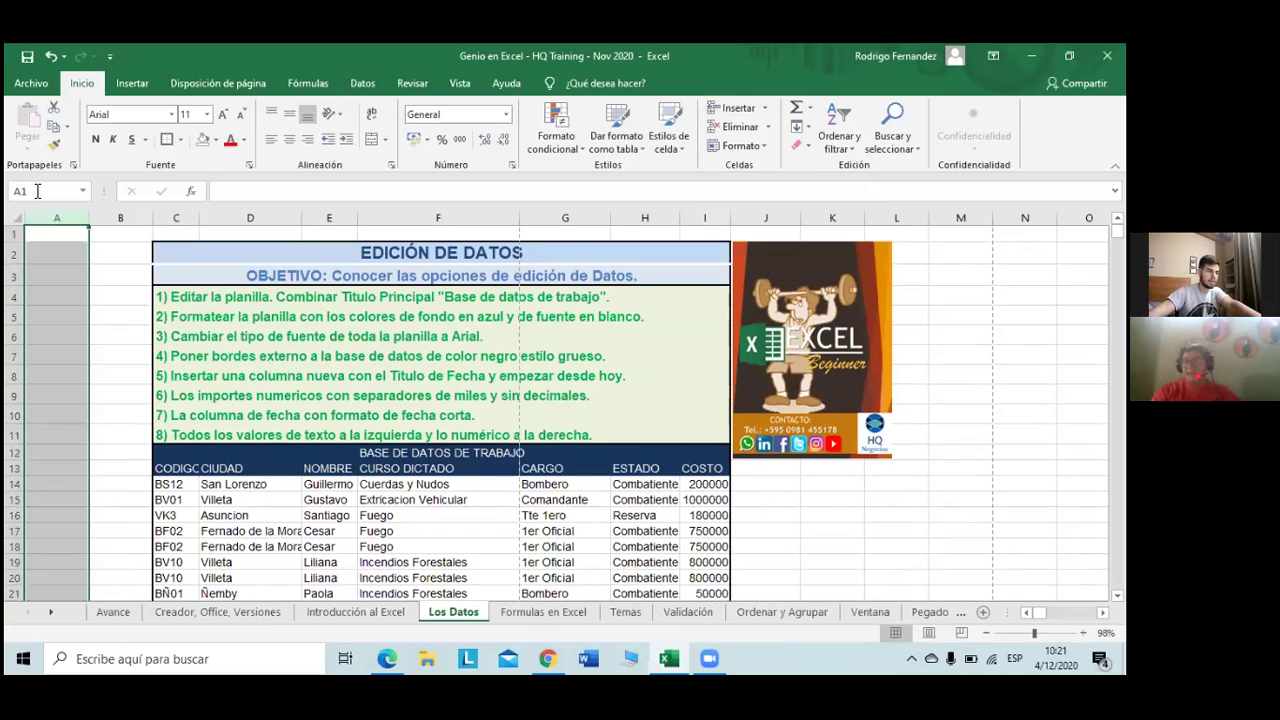
click(117, 233)
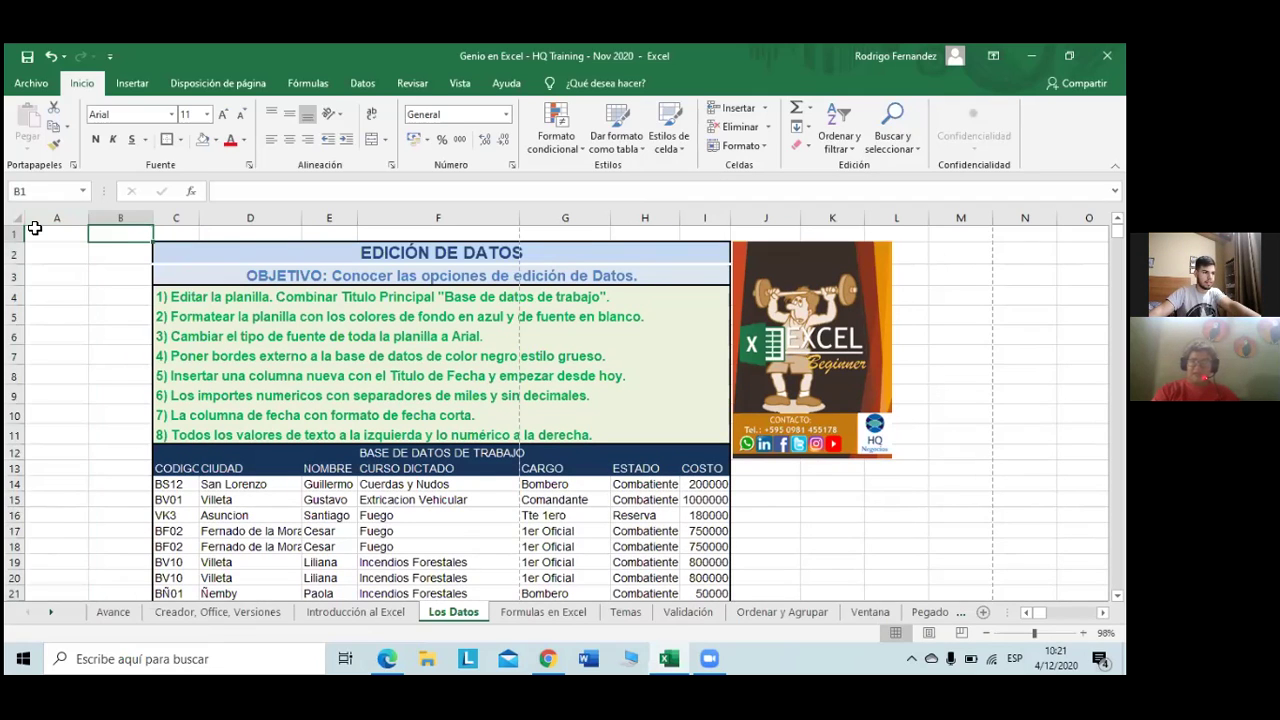
click(41, 200)
key(BackSpace)
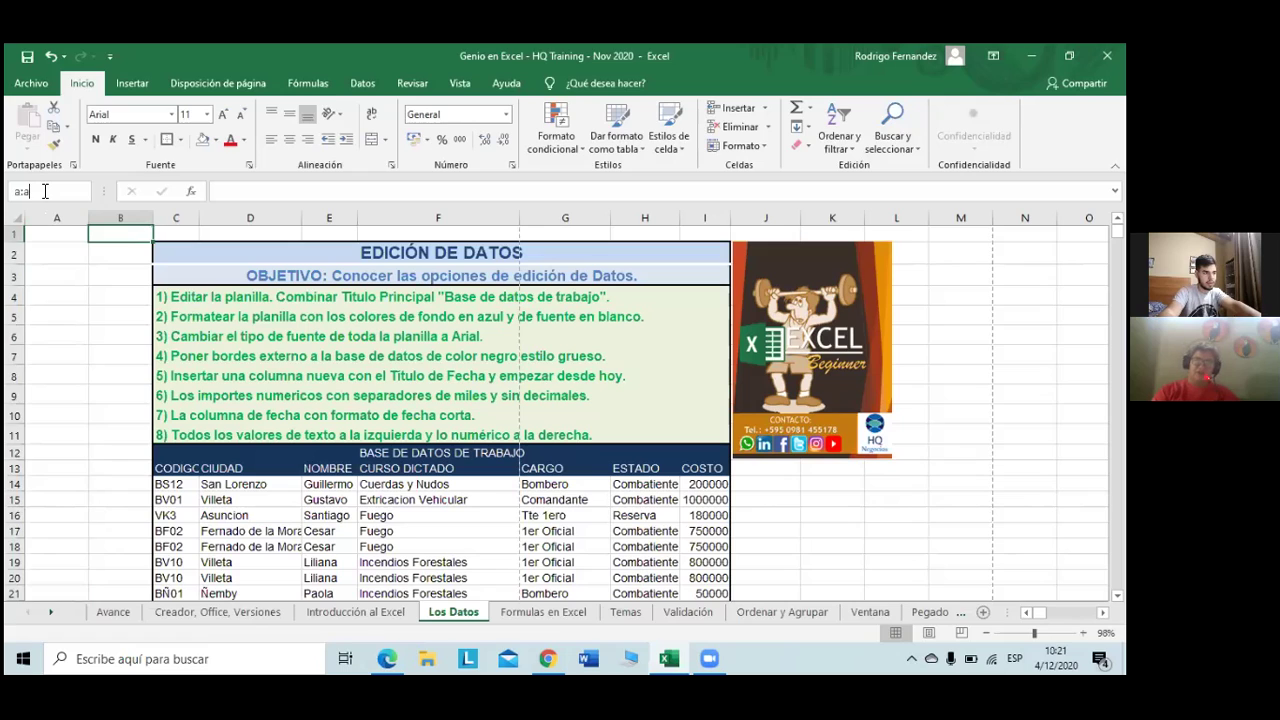
key(Return)
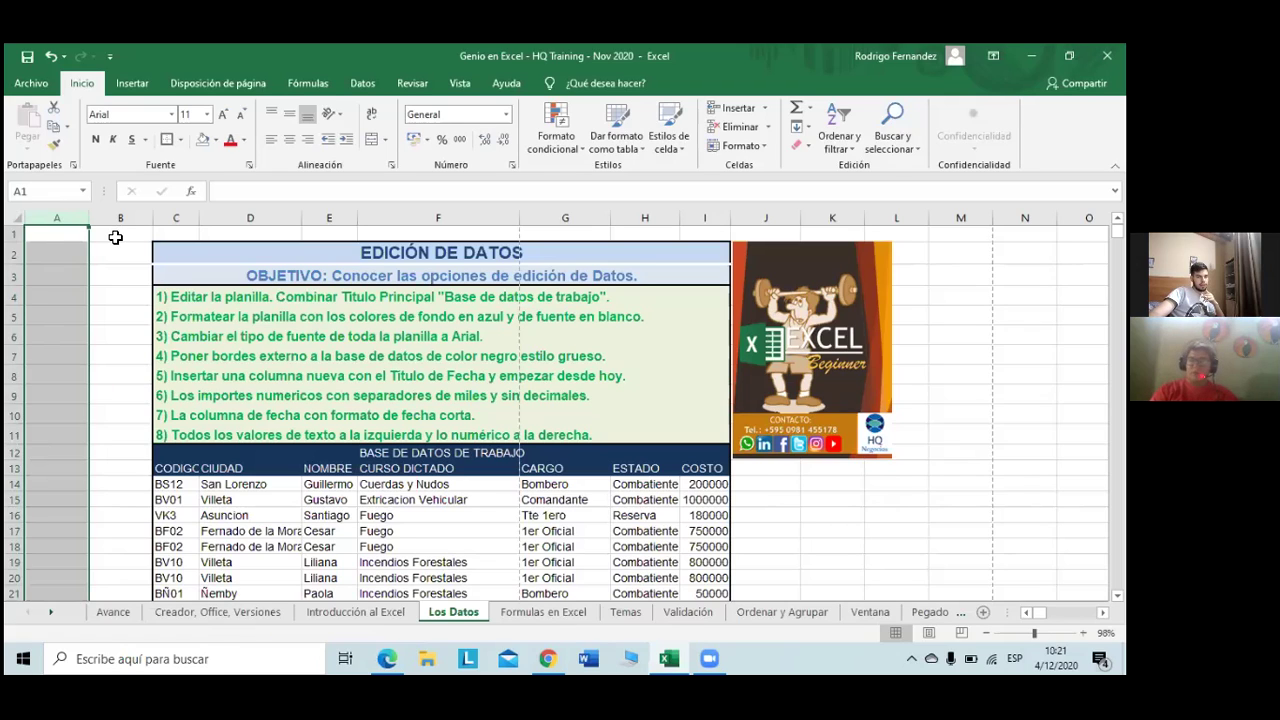
click(116, 237)
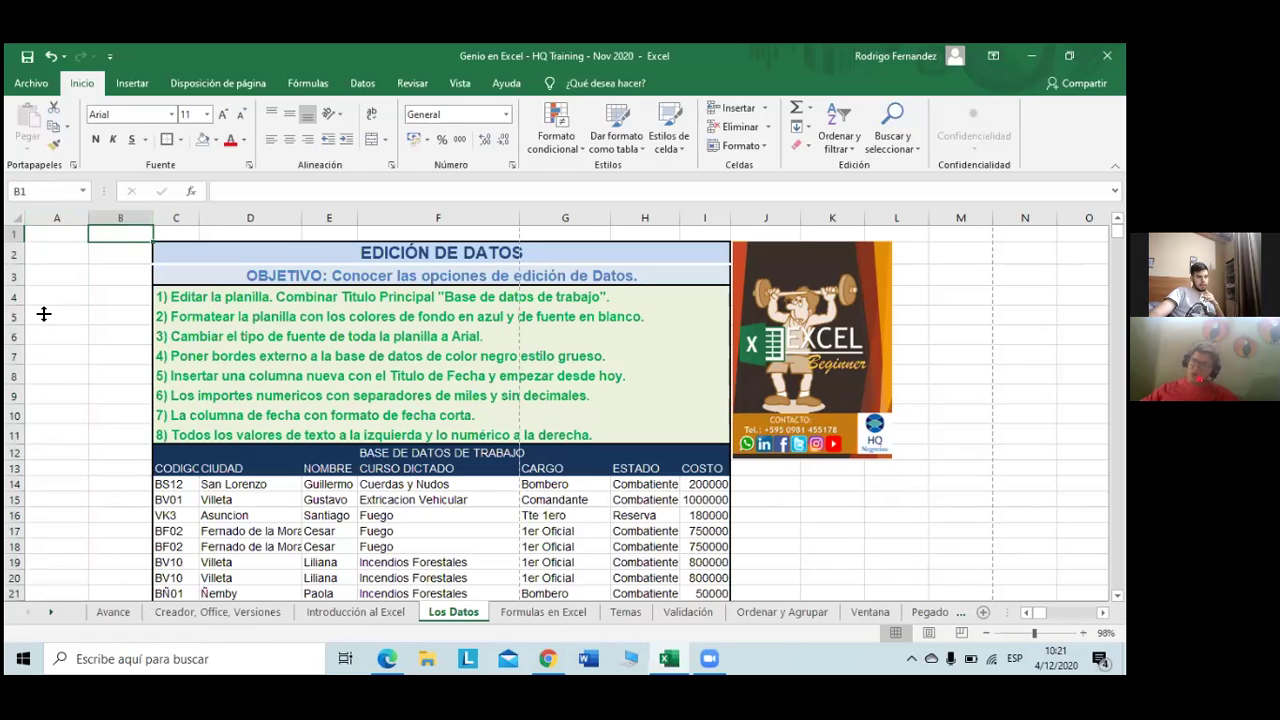
click(62, 236)
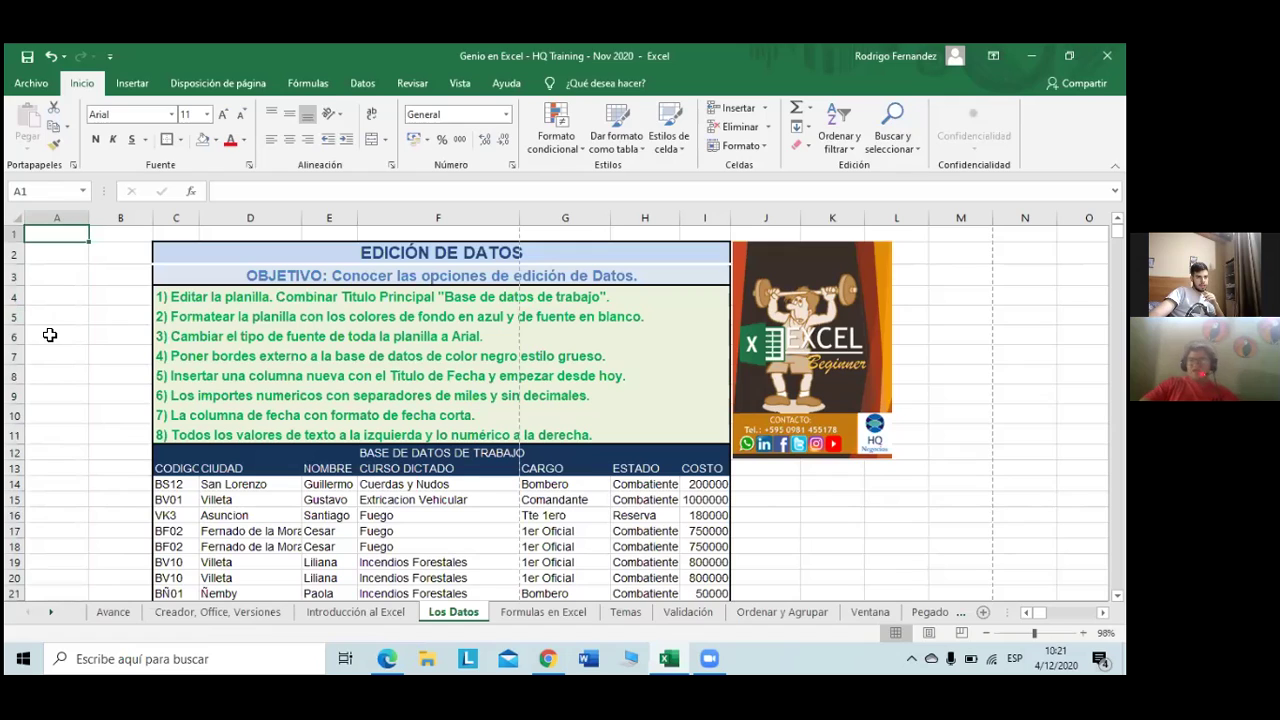
click(42, 339)
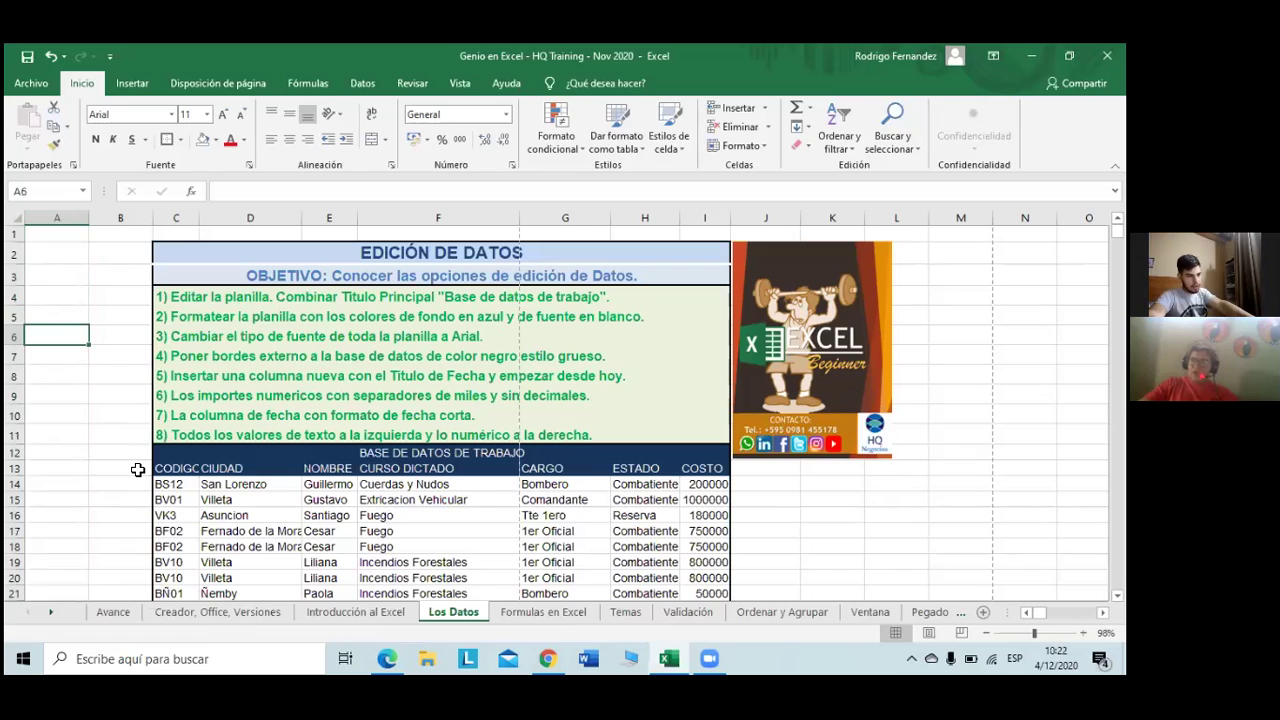
key(ctrl+space)
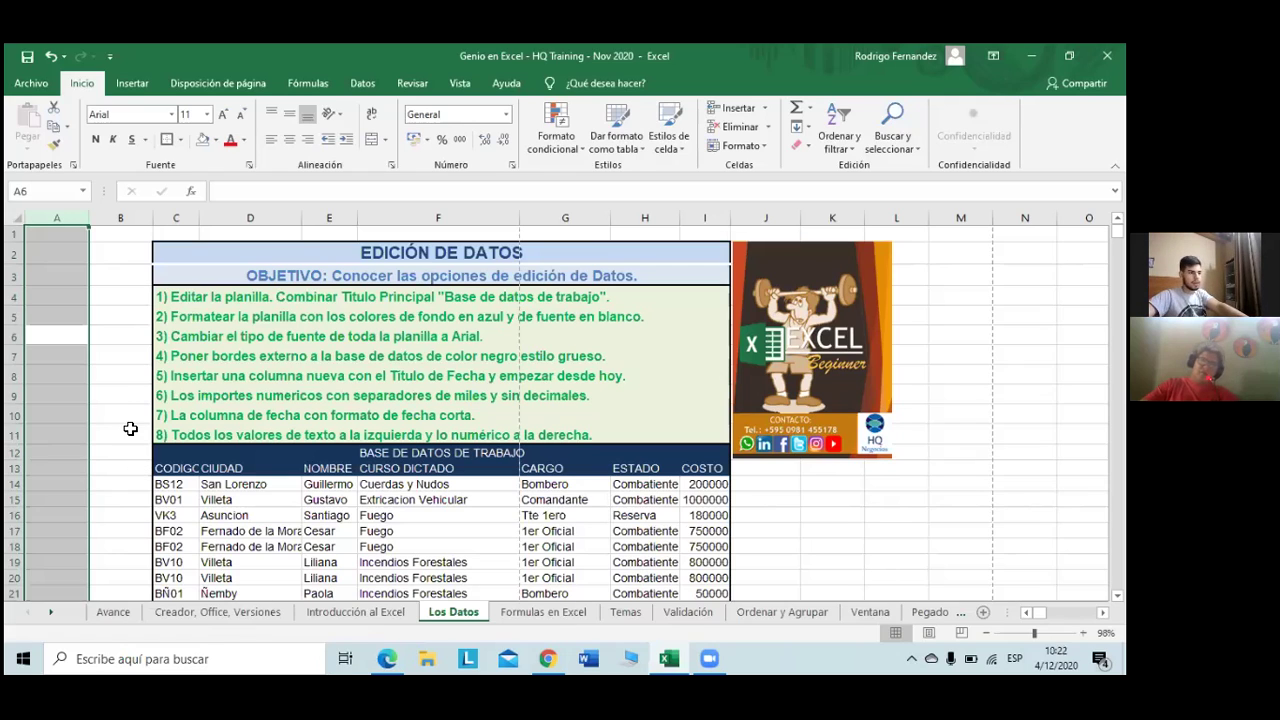
click(128, 397)
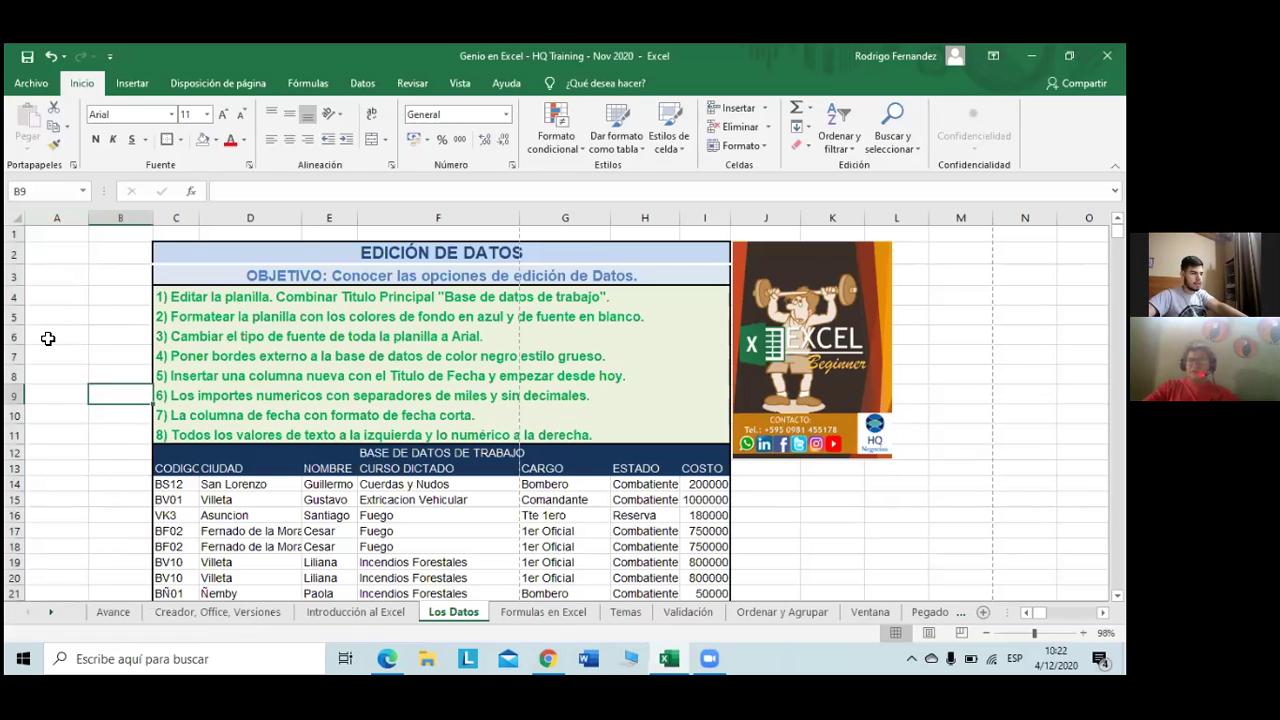
drag(51, 337, 122, 338)
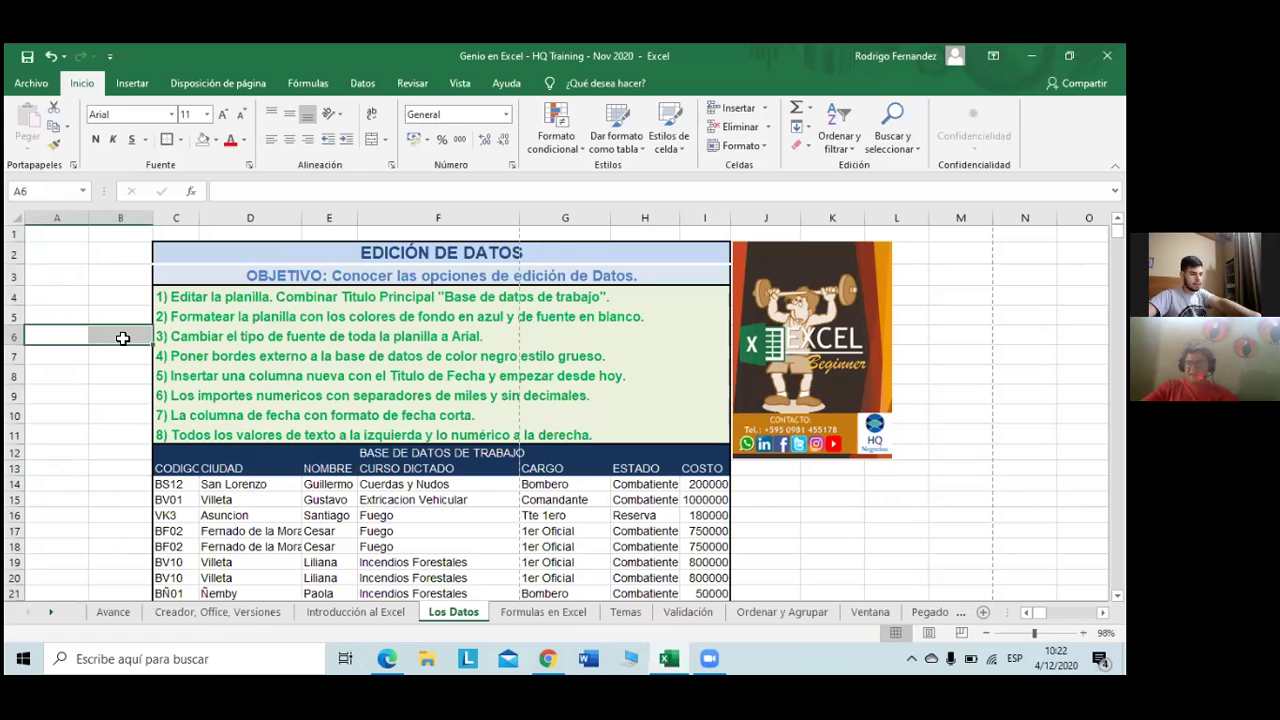
key(ctrl+space)
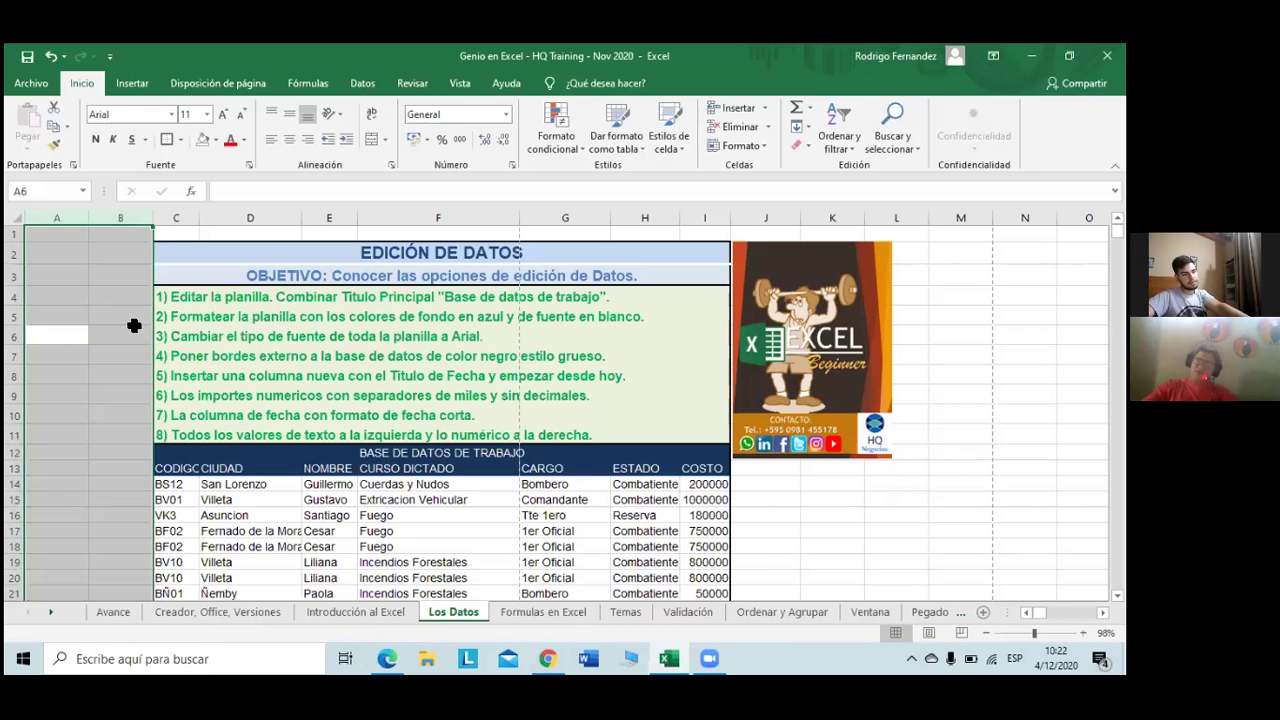
drag(45, 331, 298, 335)
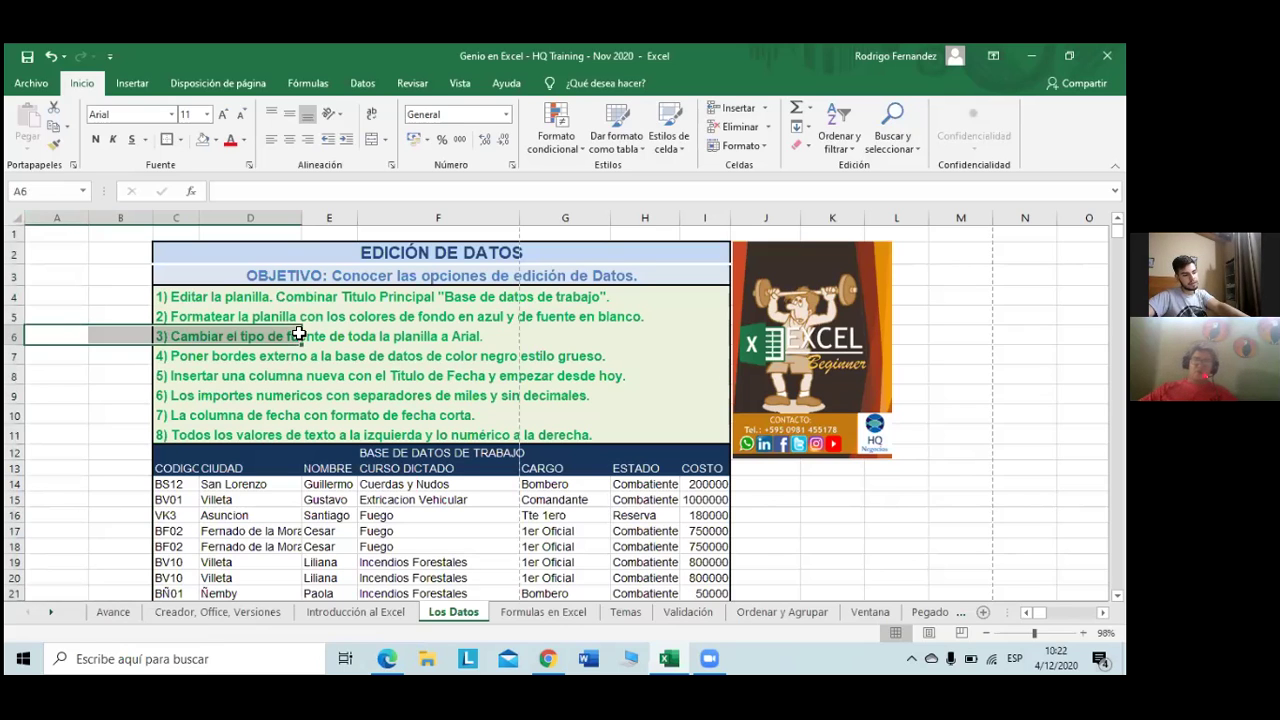
key(ctrl+a)
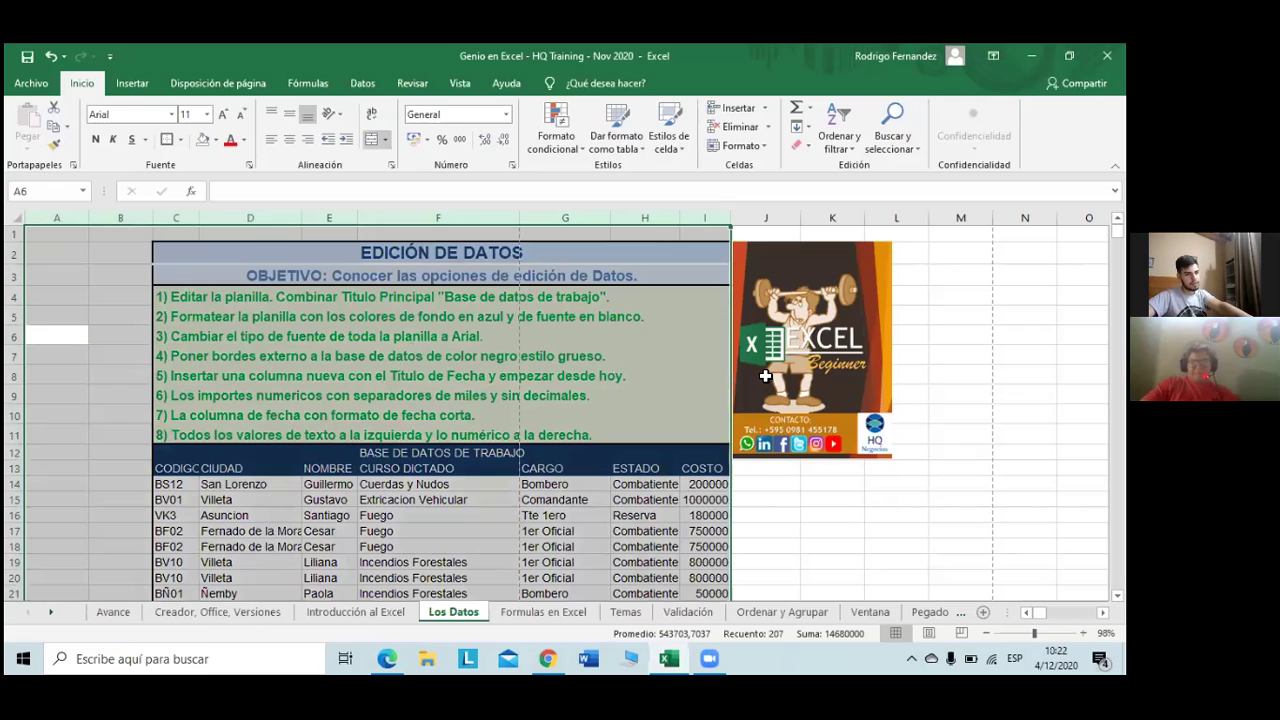
click(784, 486)
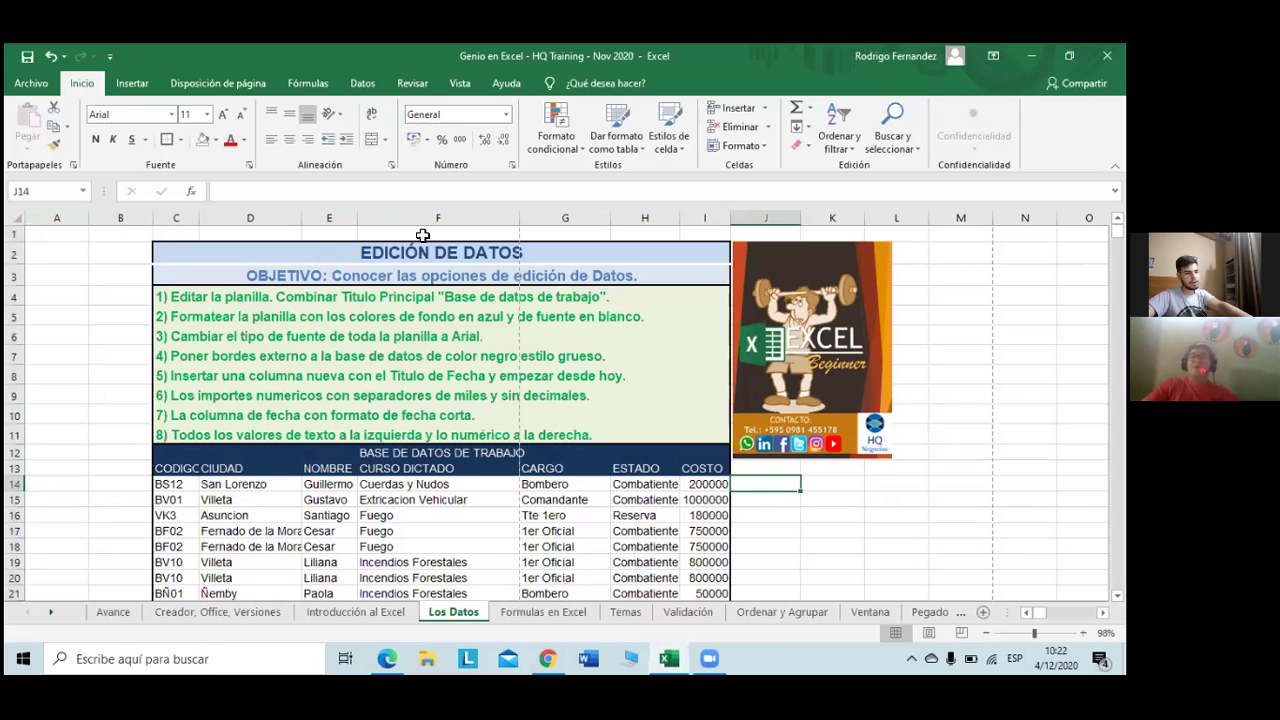
click(455, 262)
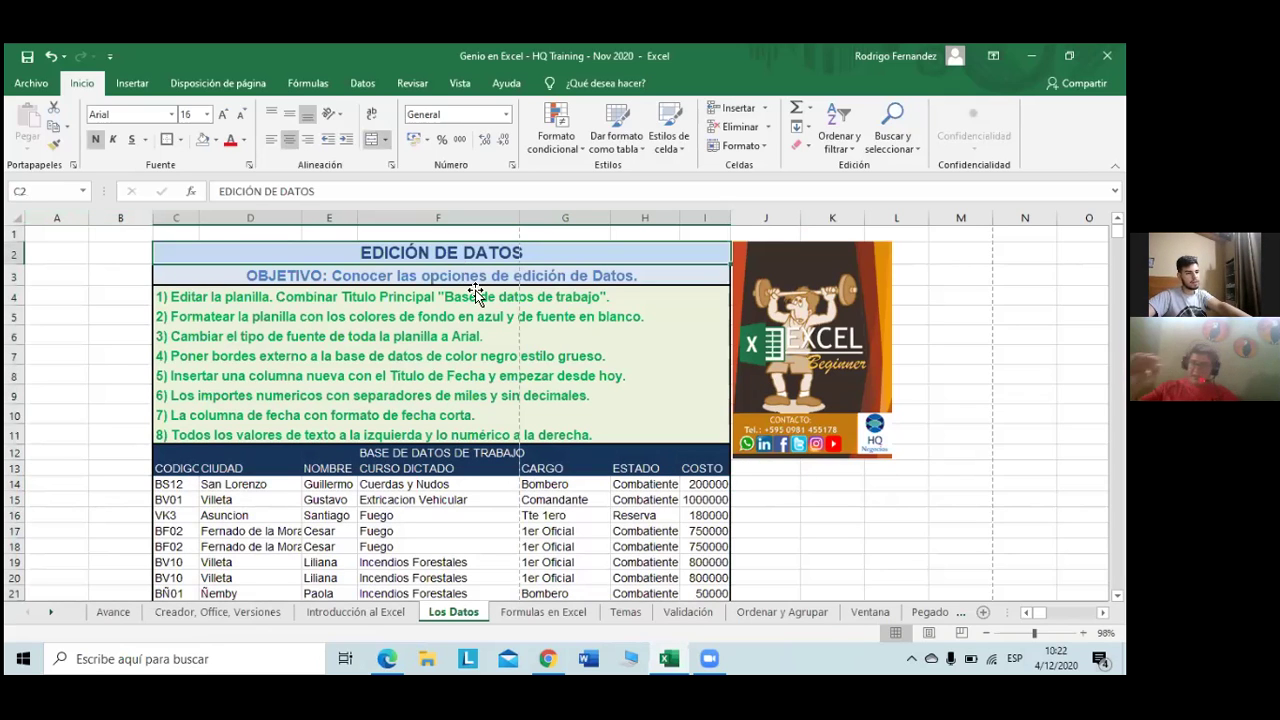
click(471, 275)
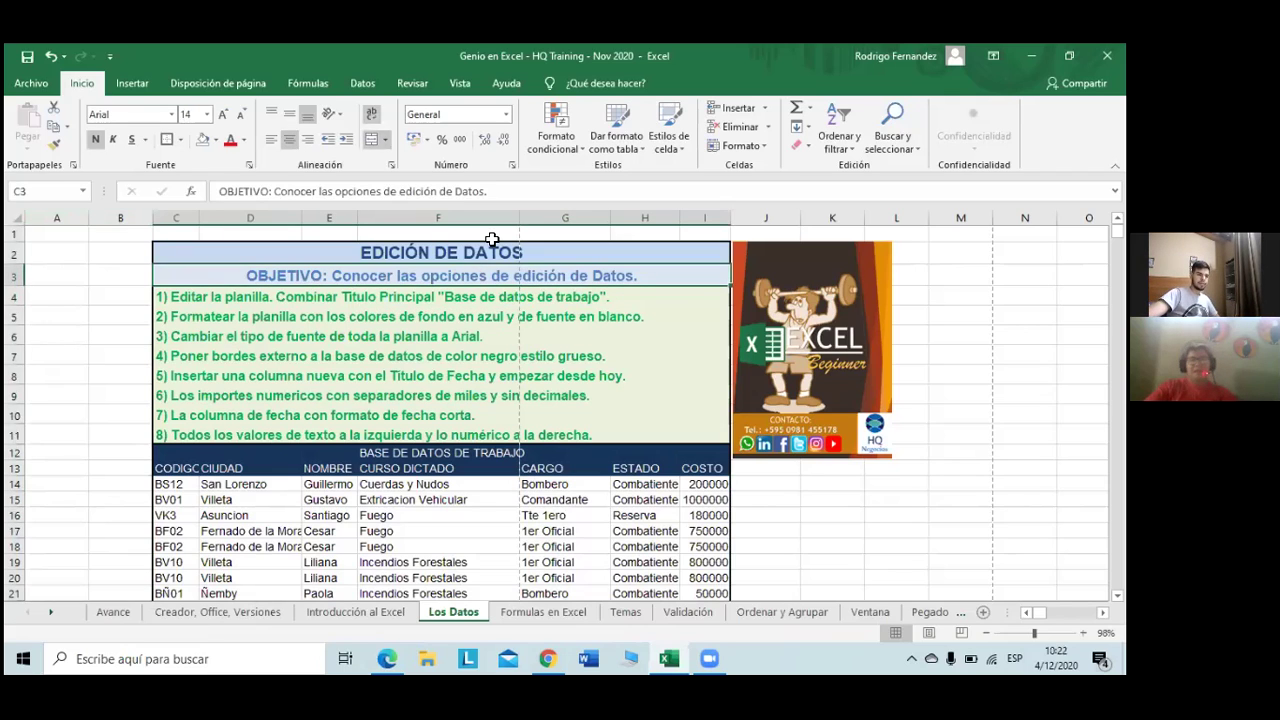
drag(496, 253, 495, 288)
click(497, 298)
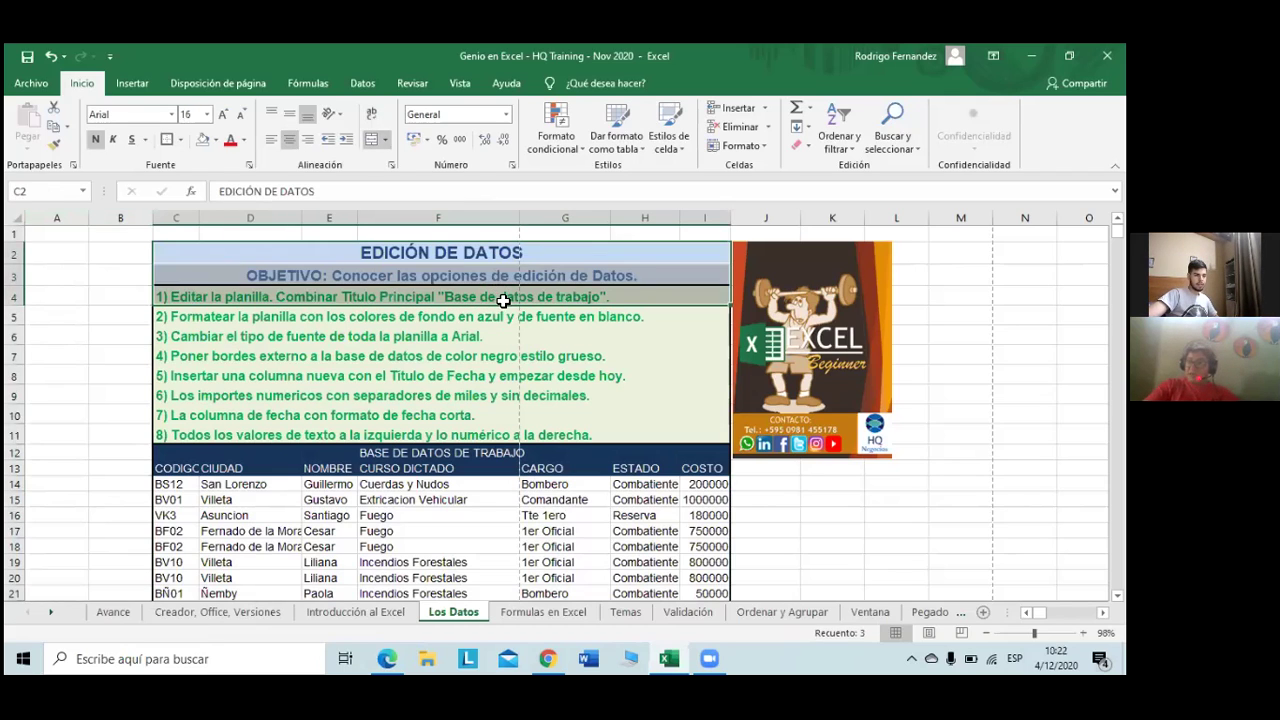
click(516, 258)
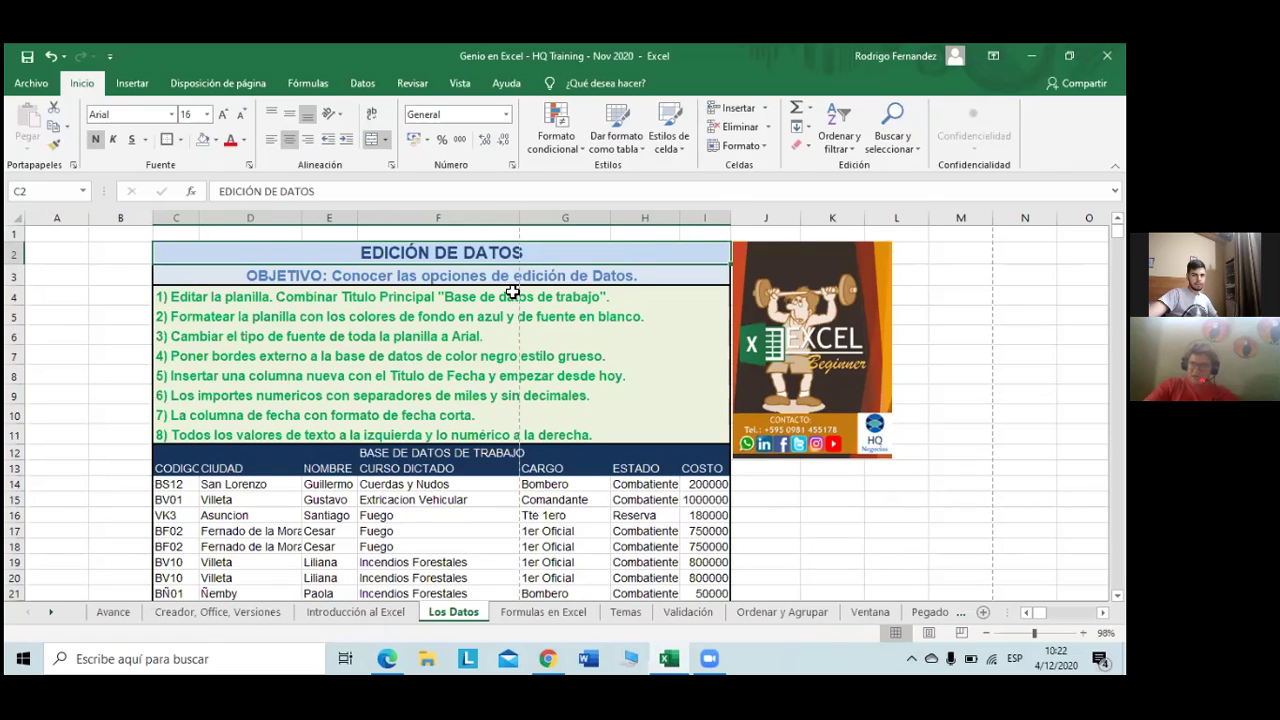
click(57, 273)
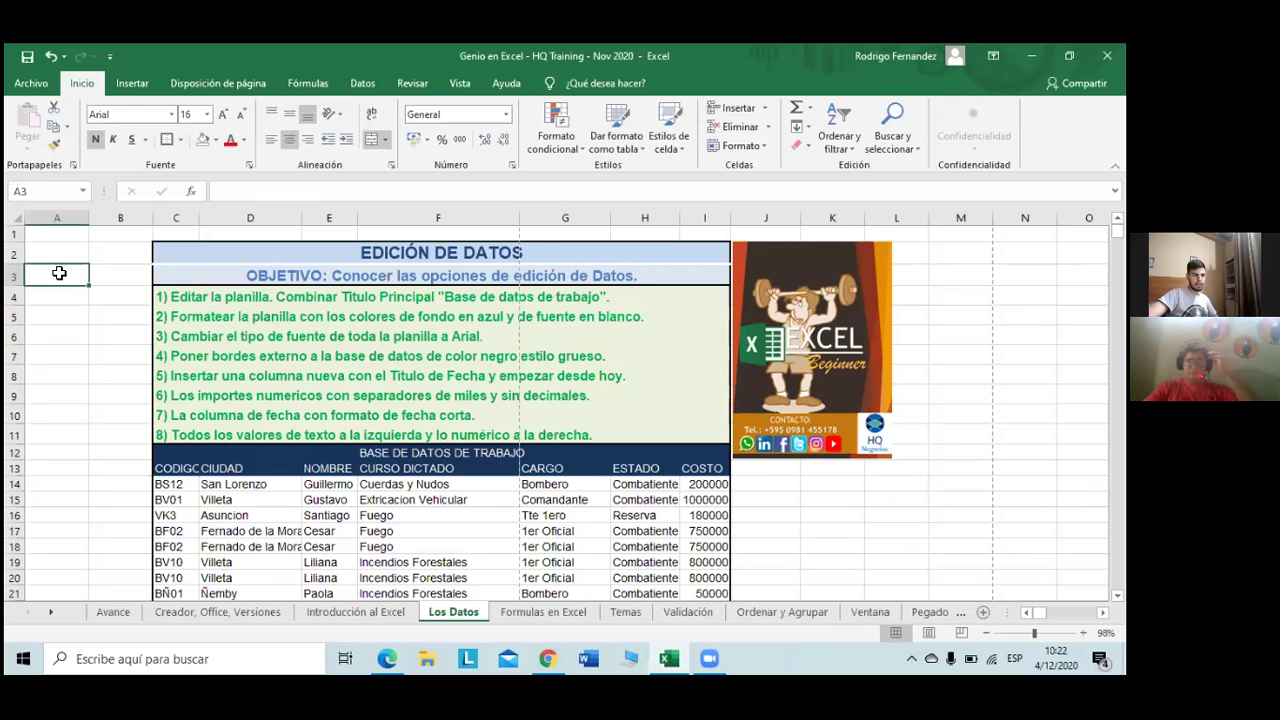
click(82, 218)
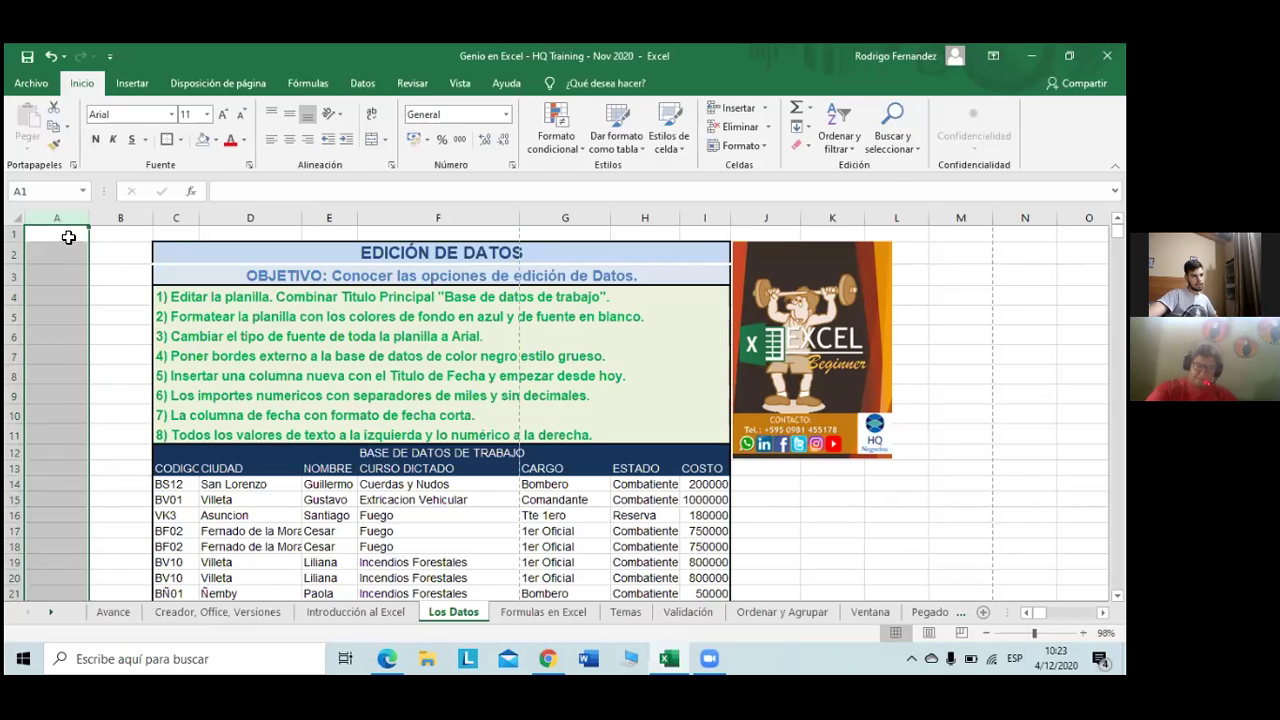
Step: Insert a column at A via the column header's Insertar command, confirming the large operation
right_click(68, 237)
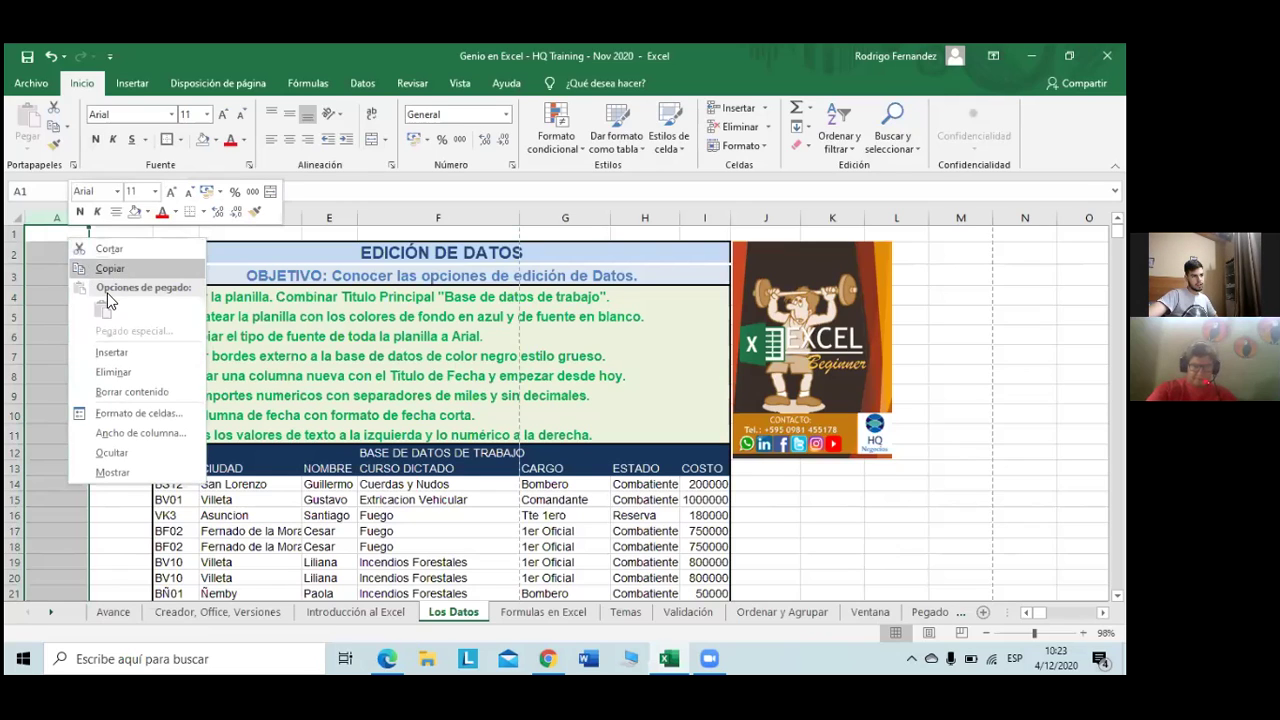
click(137, 352)
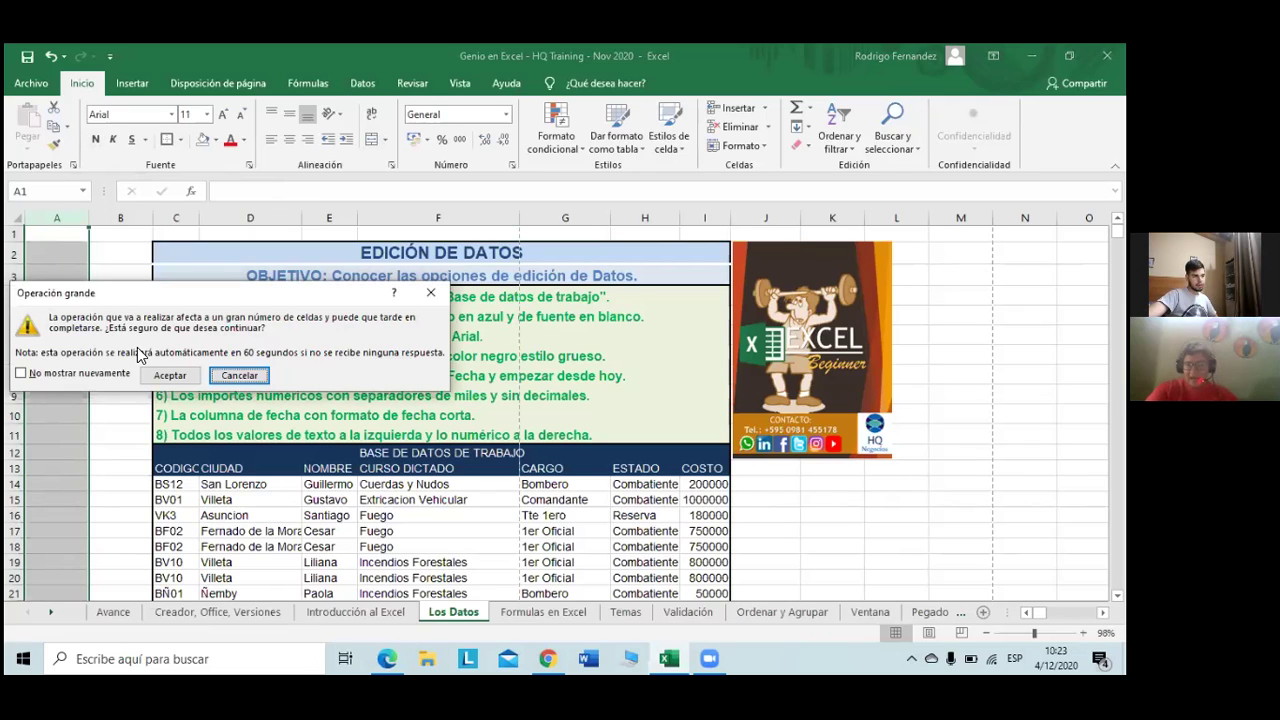
click(173, 377)
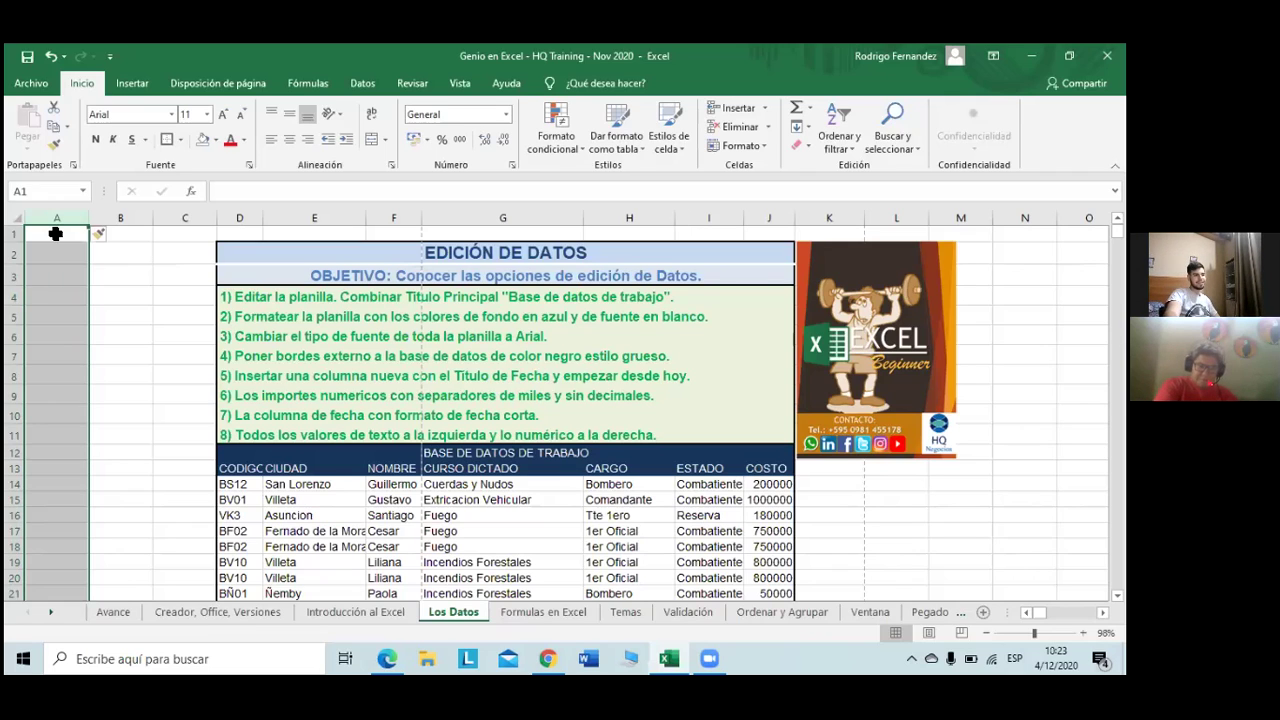
key(ctrl+Down)
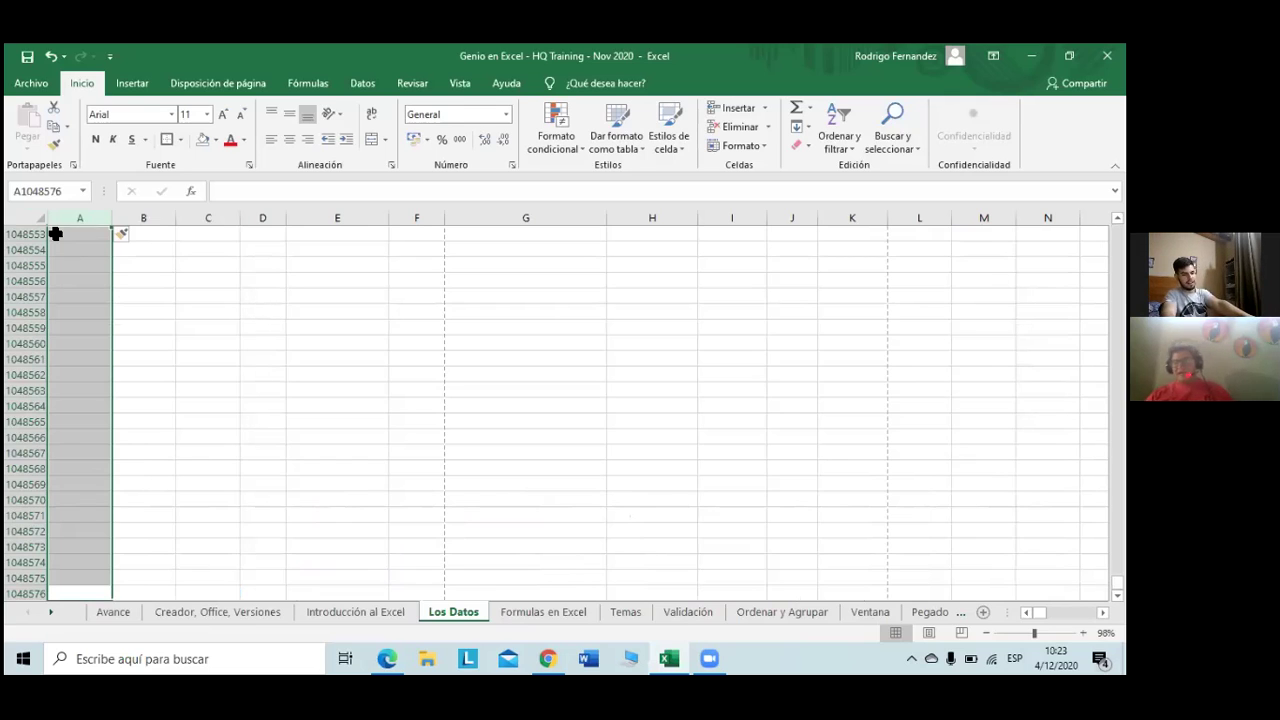
Step: Select column A and add another blank column, confirming the Operación grande warning
key(ctrl+Home)
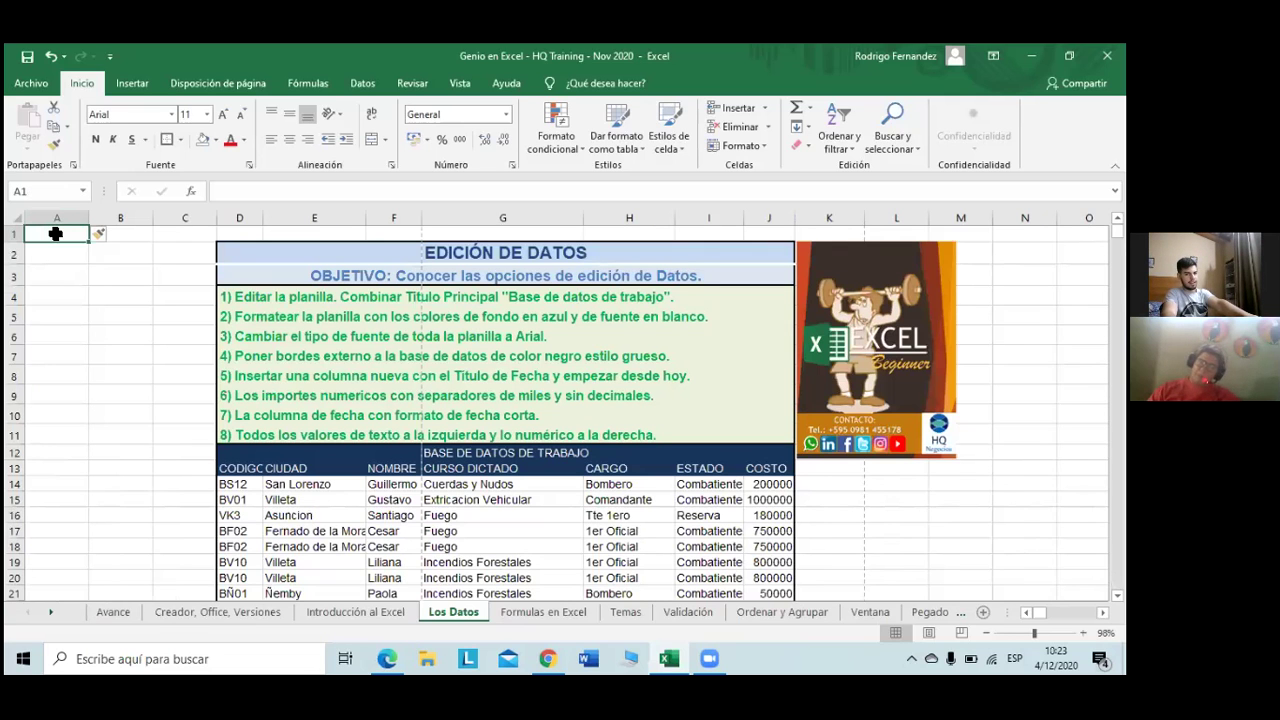
click(55, 219)
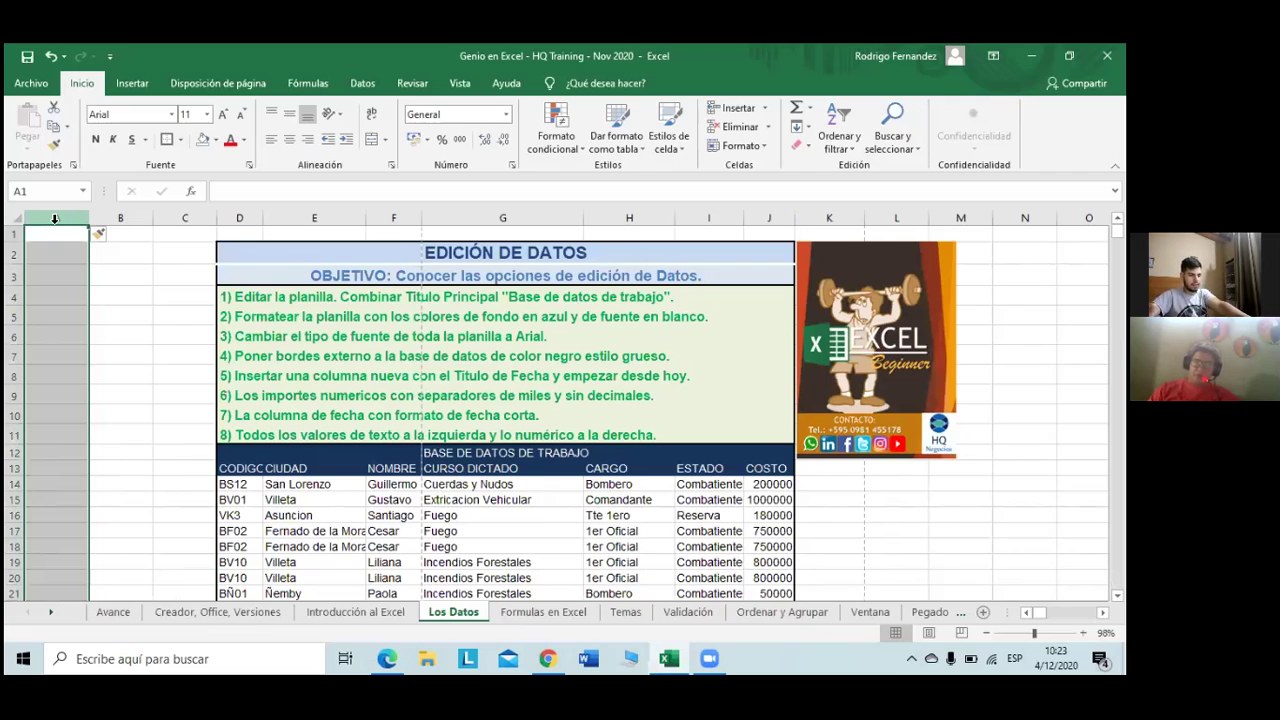
key(Delete)
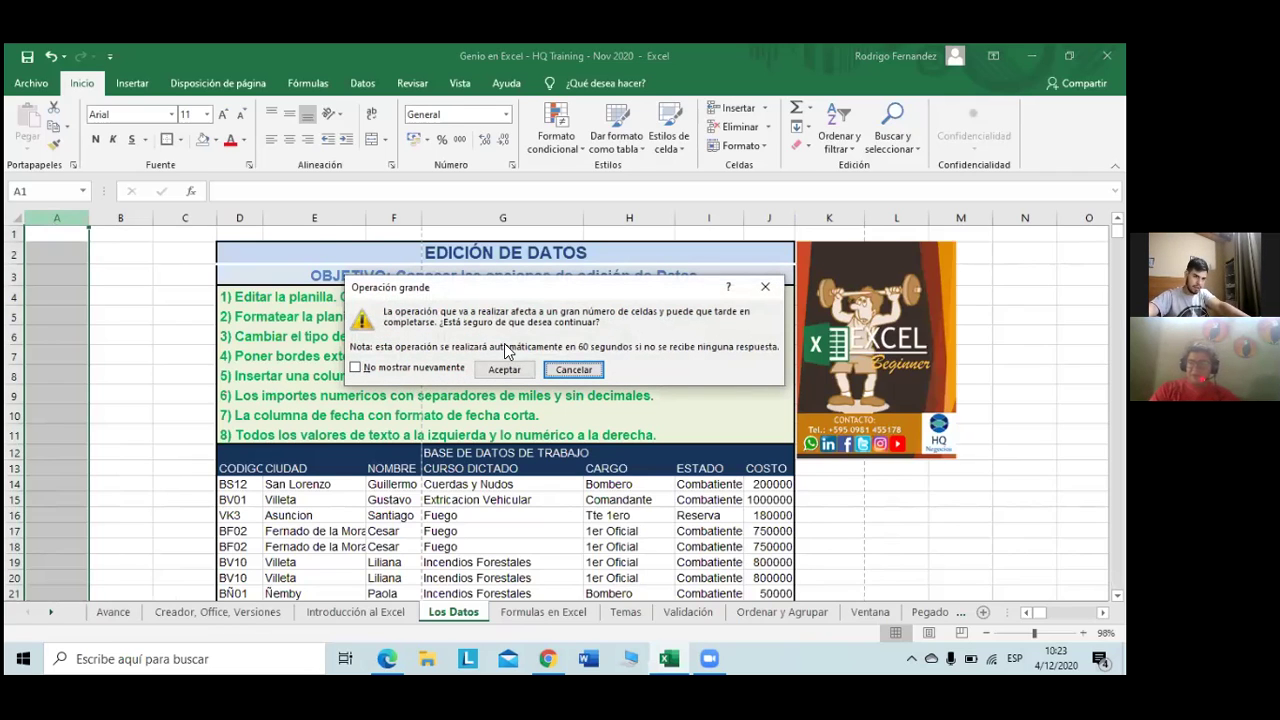
click(487, 372)
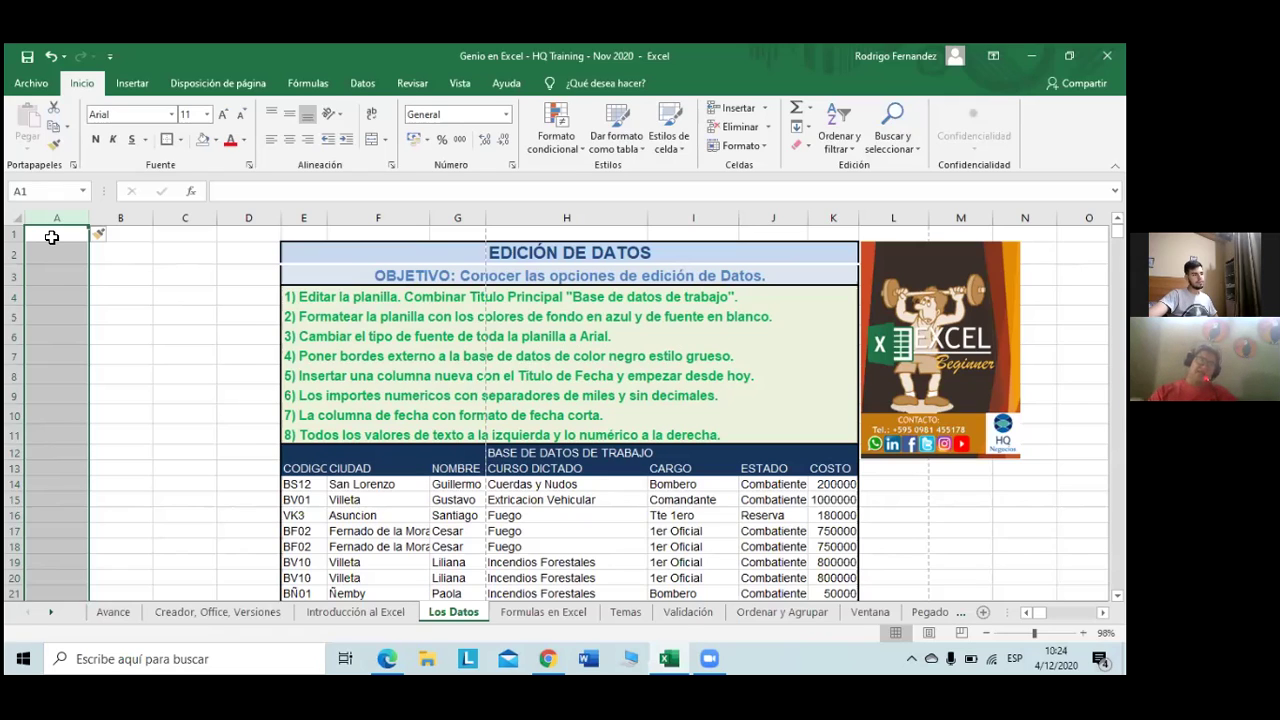
Step: Select row 1 and insert a blank row at the top, accepting the warning
click(52, 237)
click(14, 234)
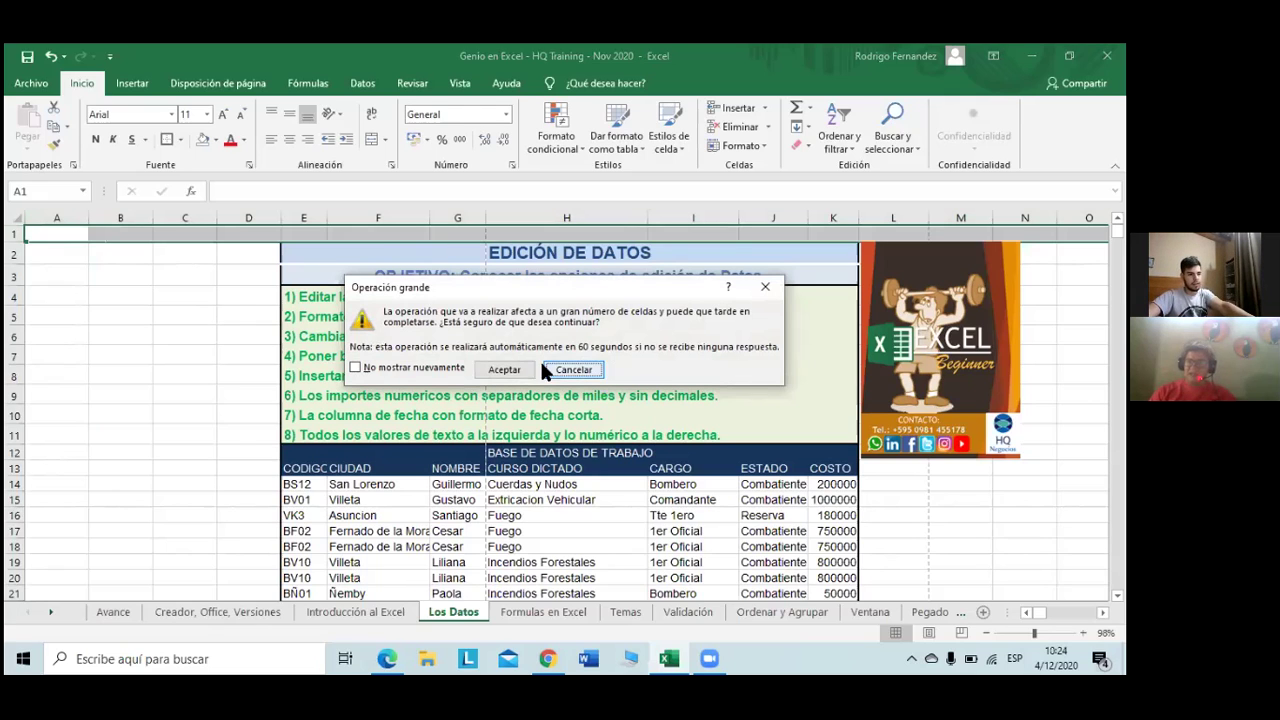
click(514, 366)
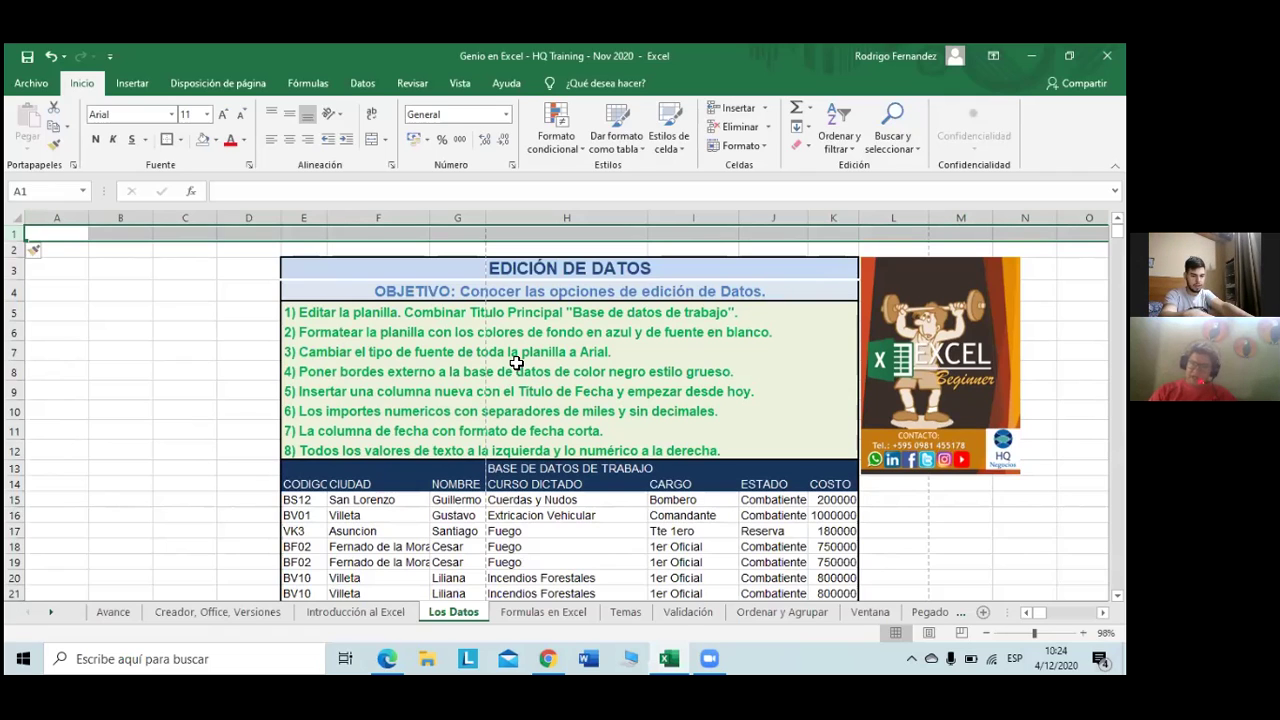
key(ctrl+z)
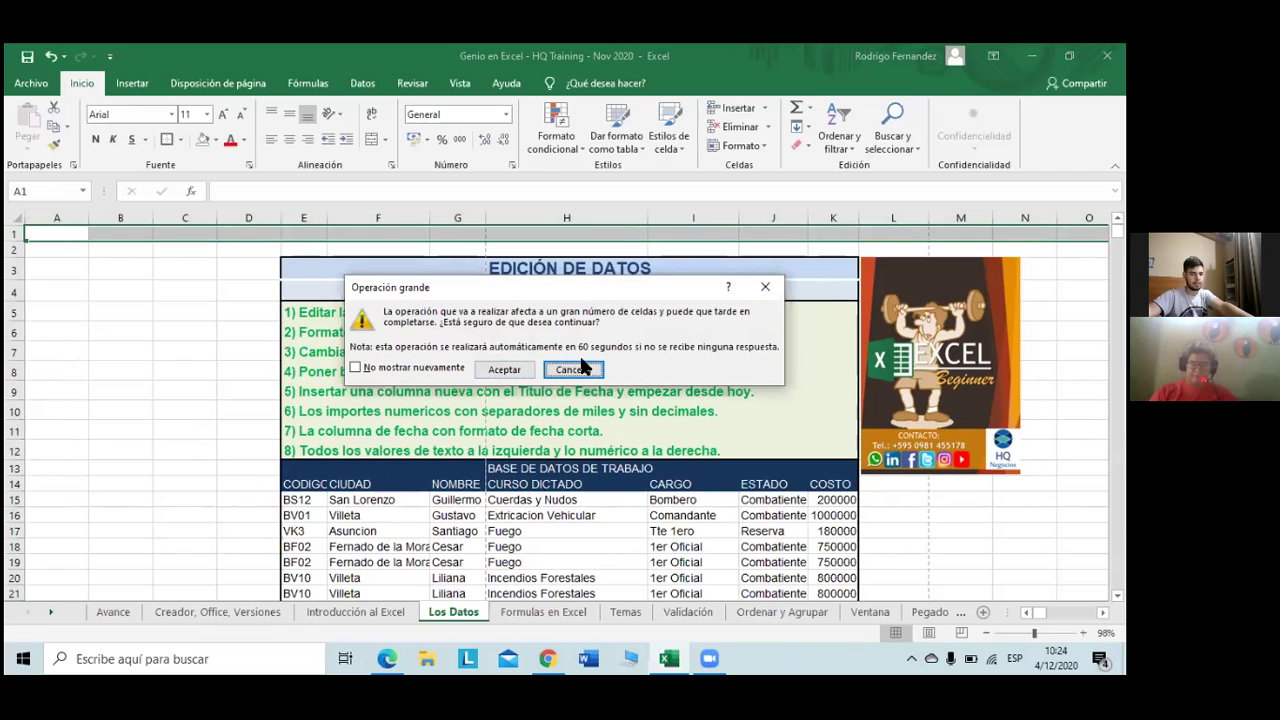
click(573, 370)
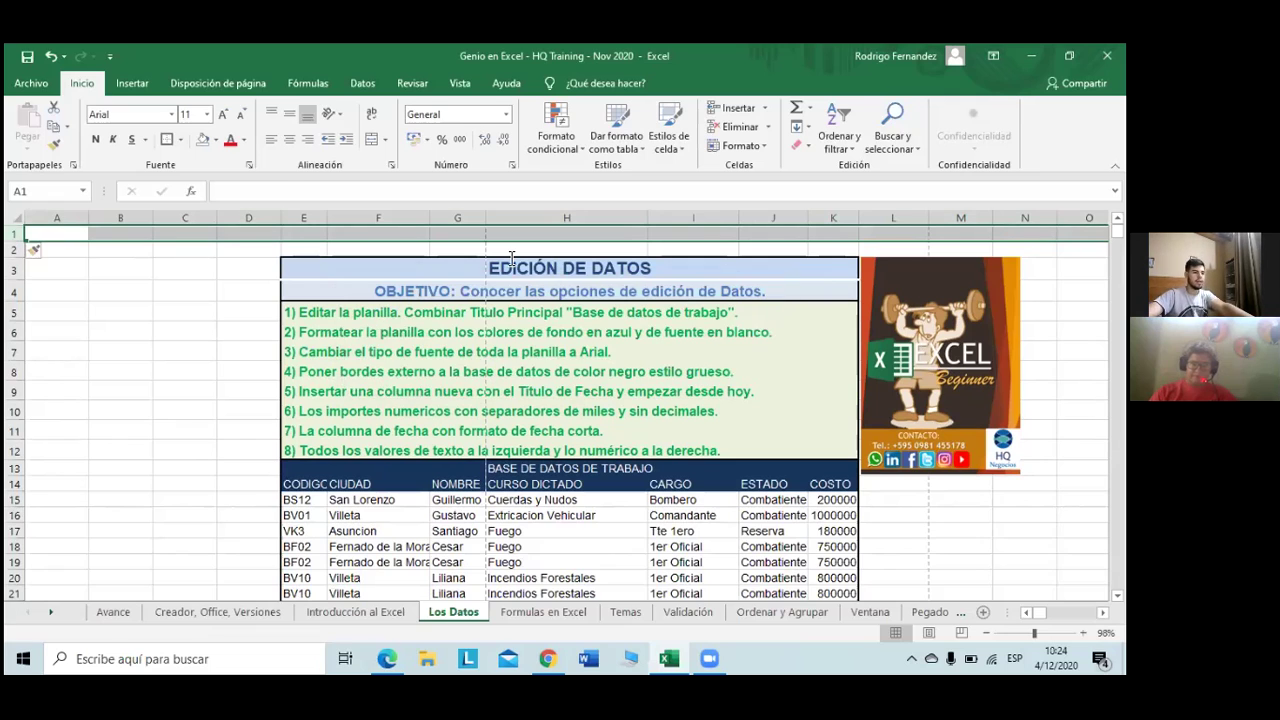
Step: Insert a second blank row above row 1 with Insertar, pushing the title to row 4
right_click(64, 238)
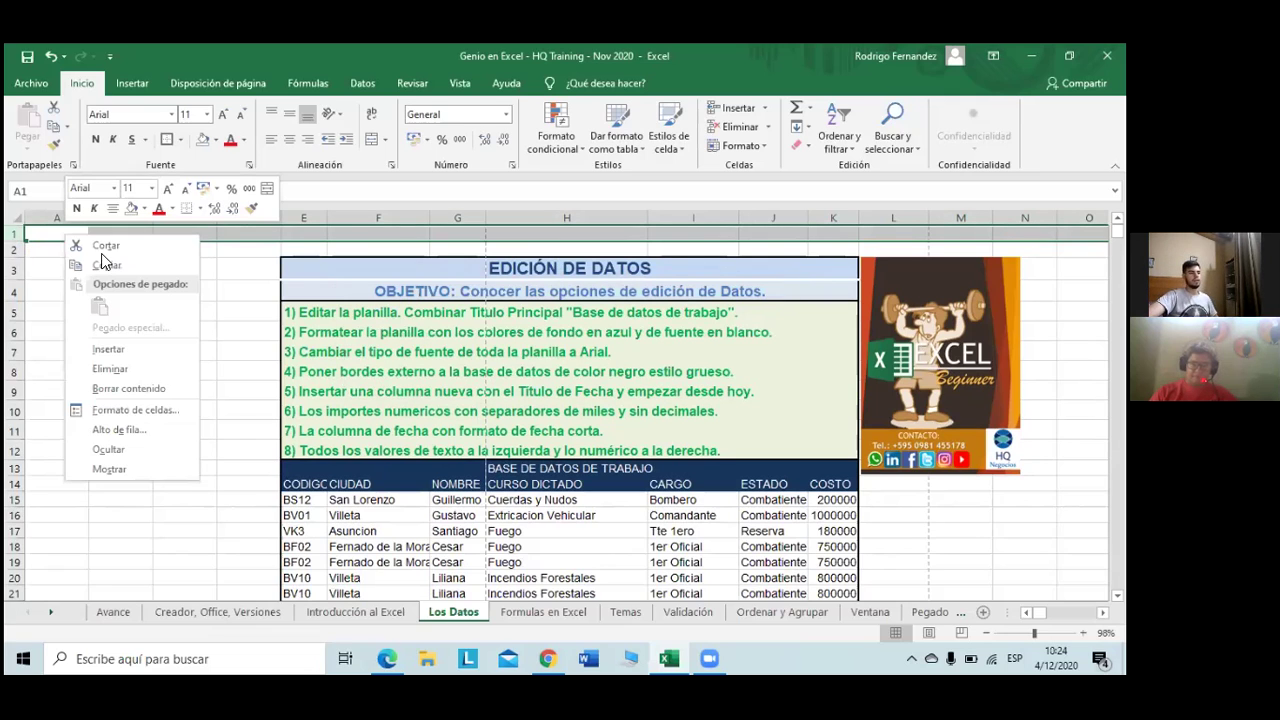
click(161, 364)
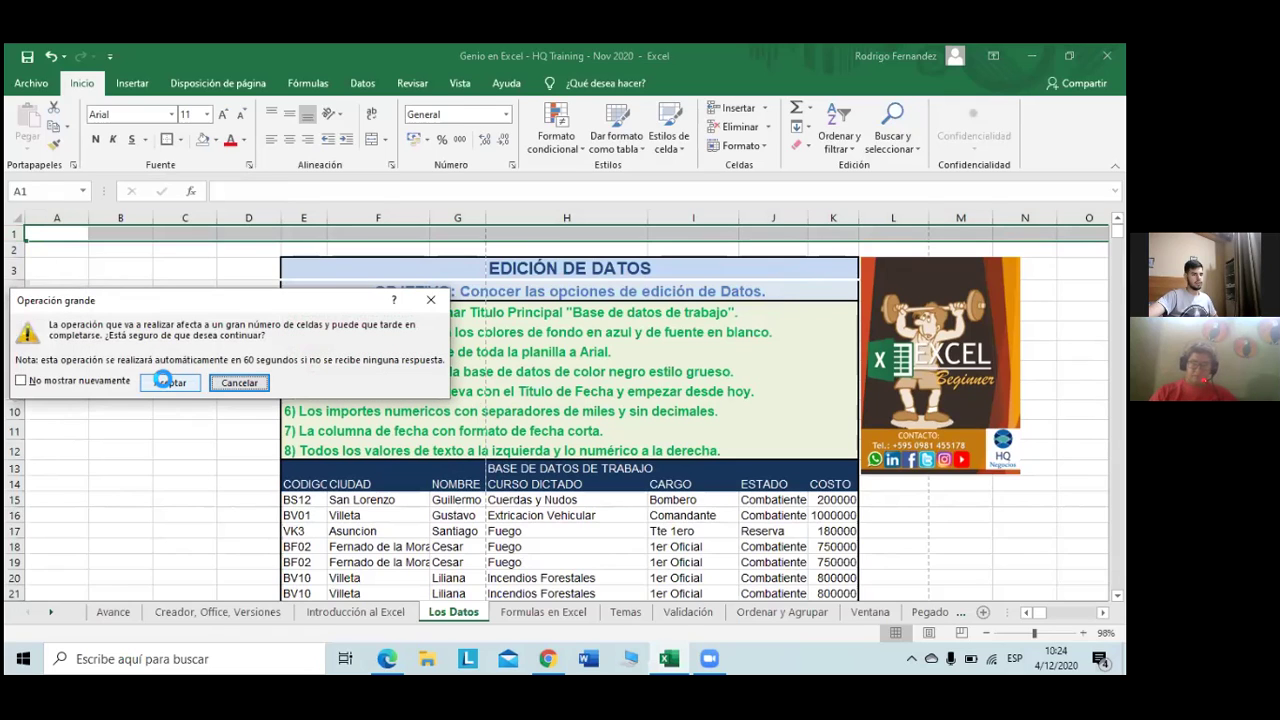
click(164, 379)
click(170, 368)
click(203, 331)
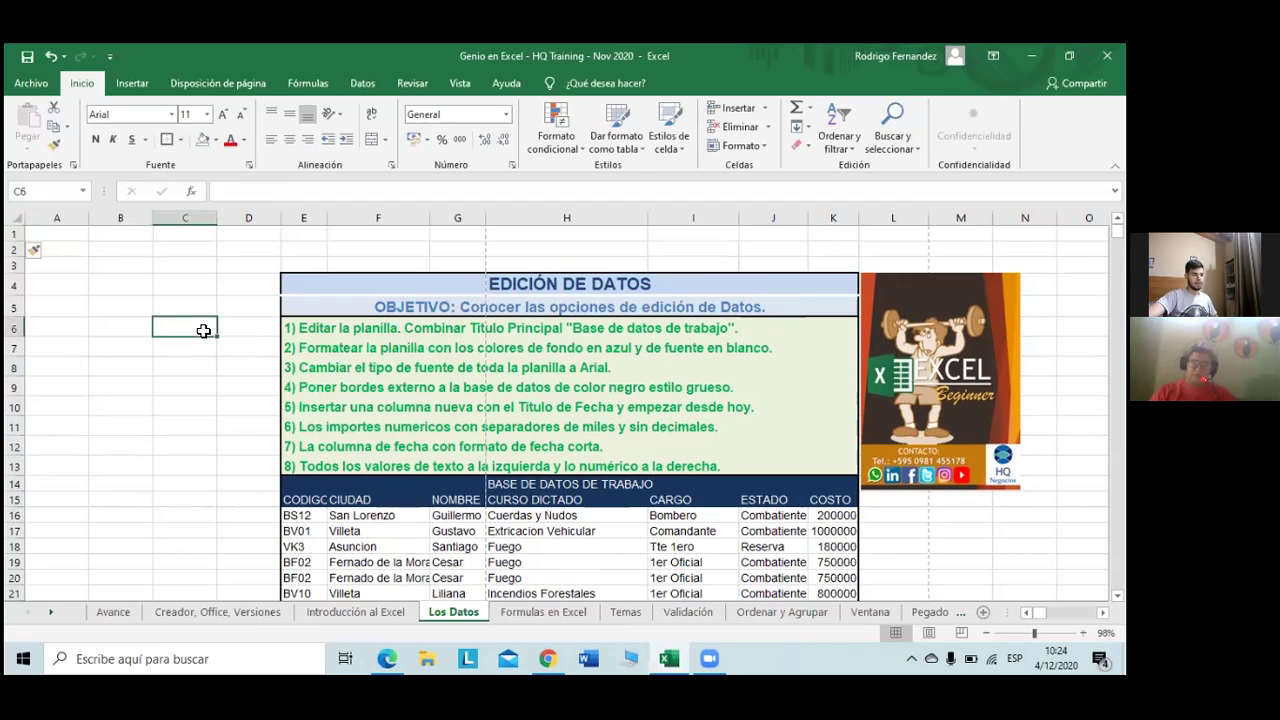
click(86, 329)
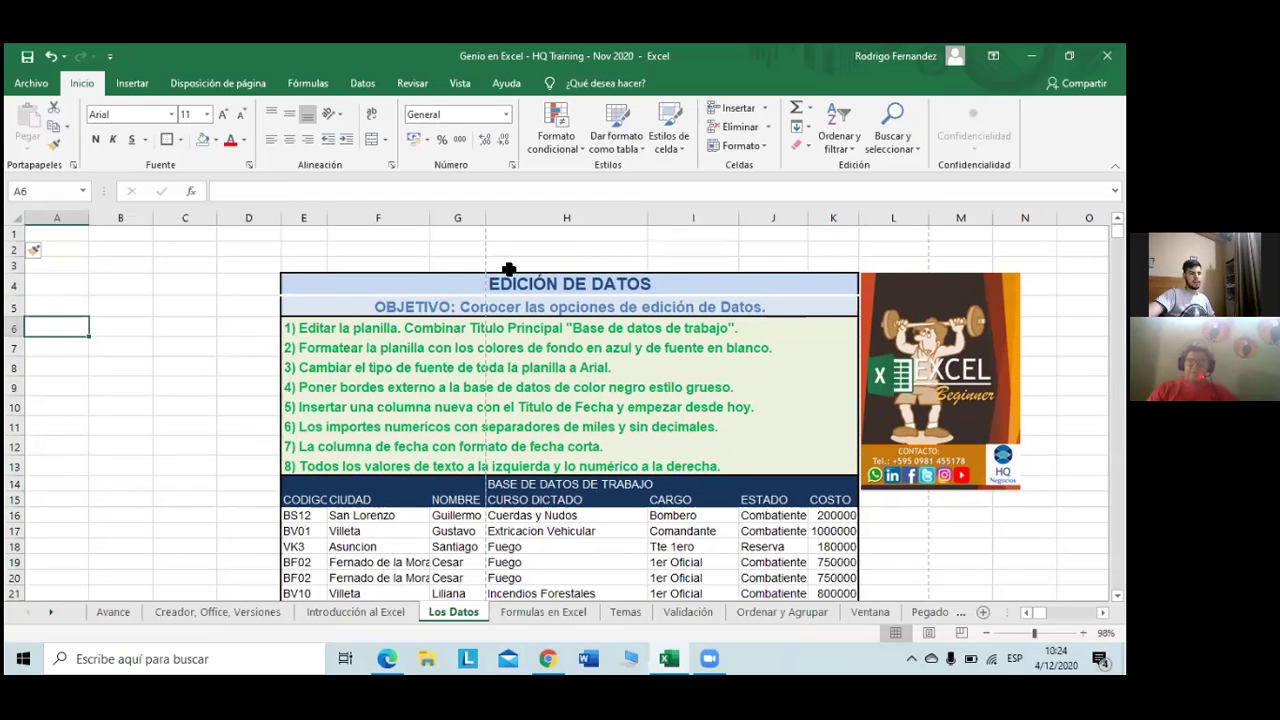
drag(495, 232, 520, 269)
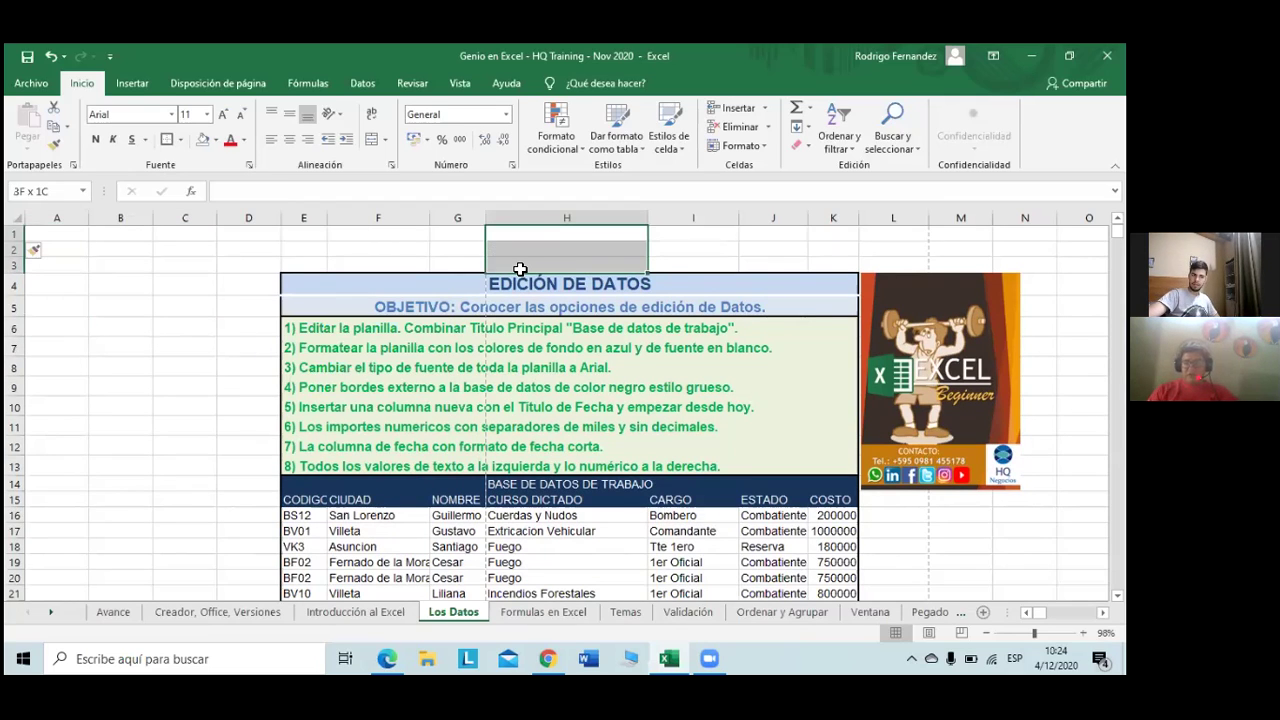
click(458, 265)
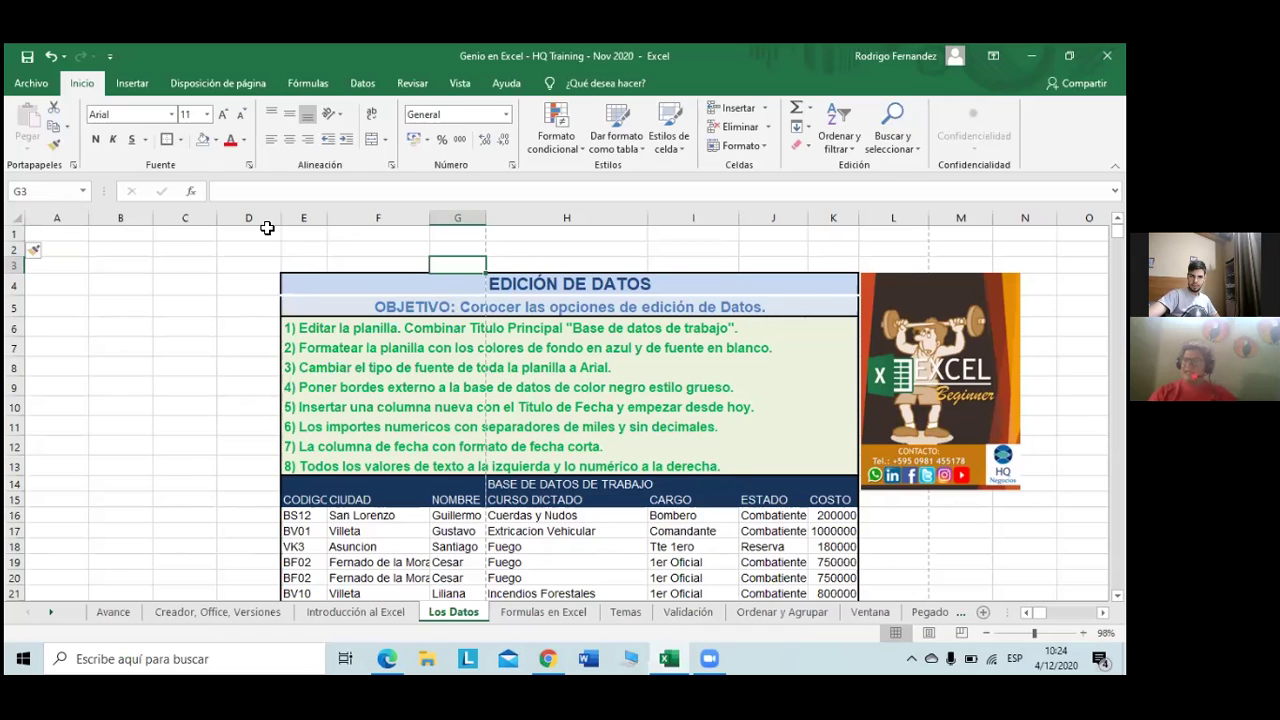
Step: Delete the empty column C and accept the Operación grande warning
click(172, 216)
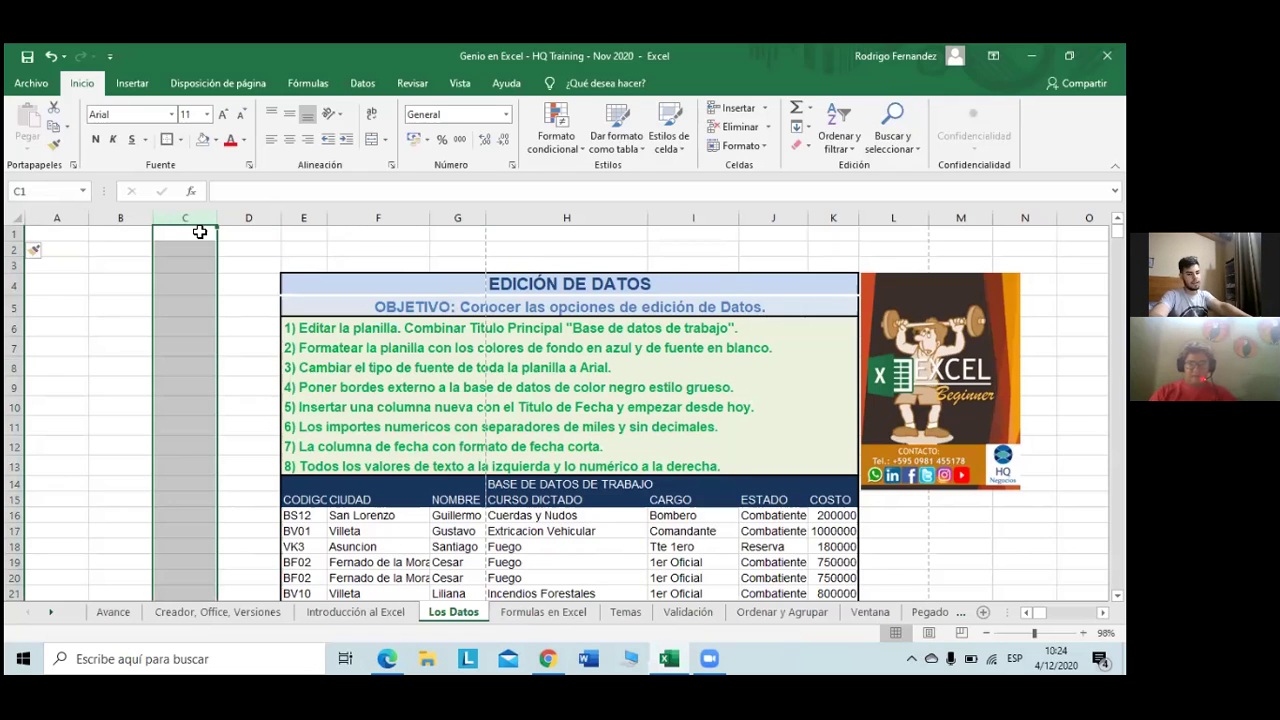
key(Delete)
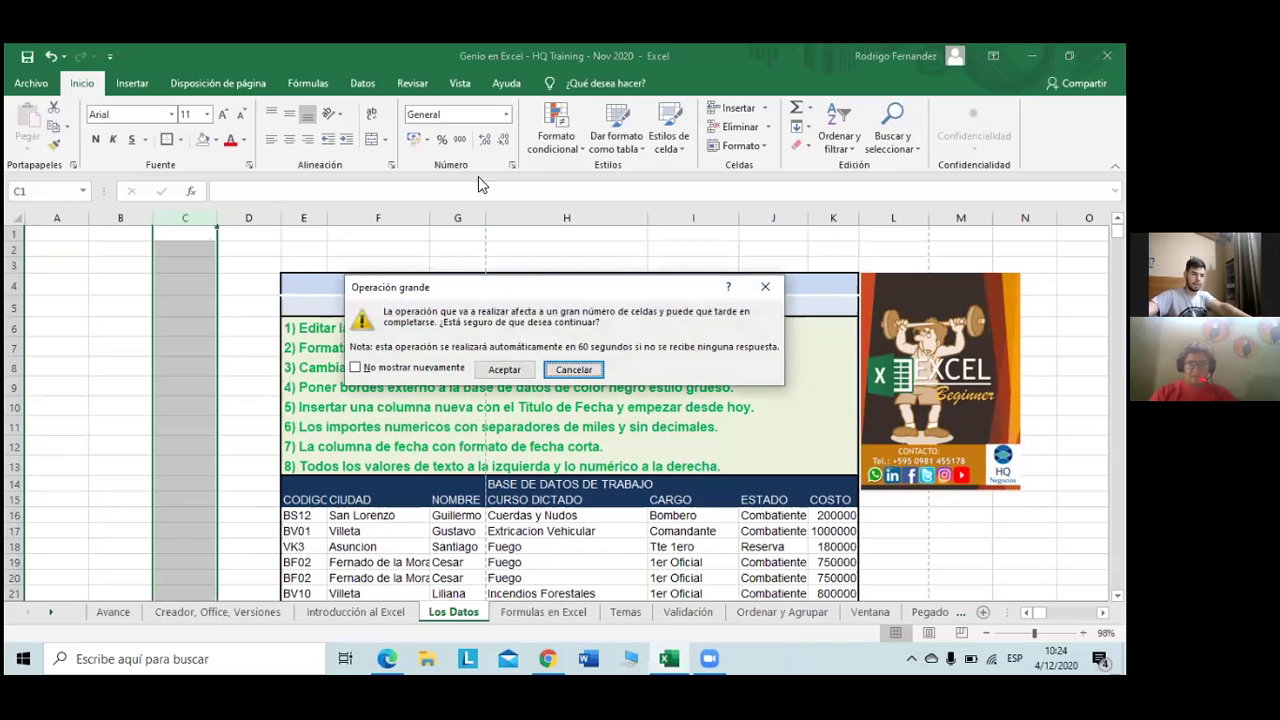
click(495, 370)
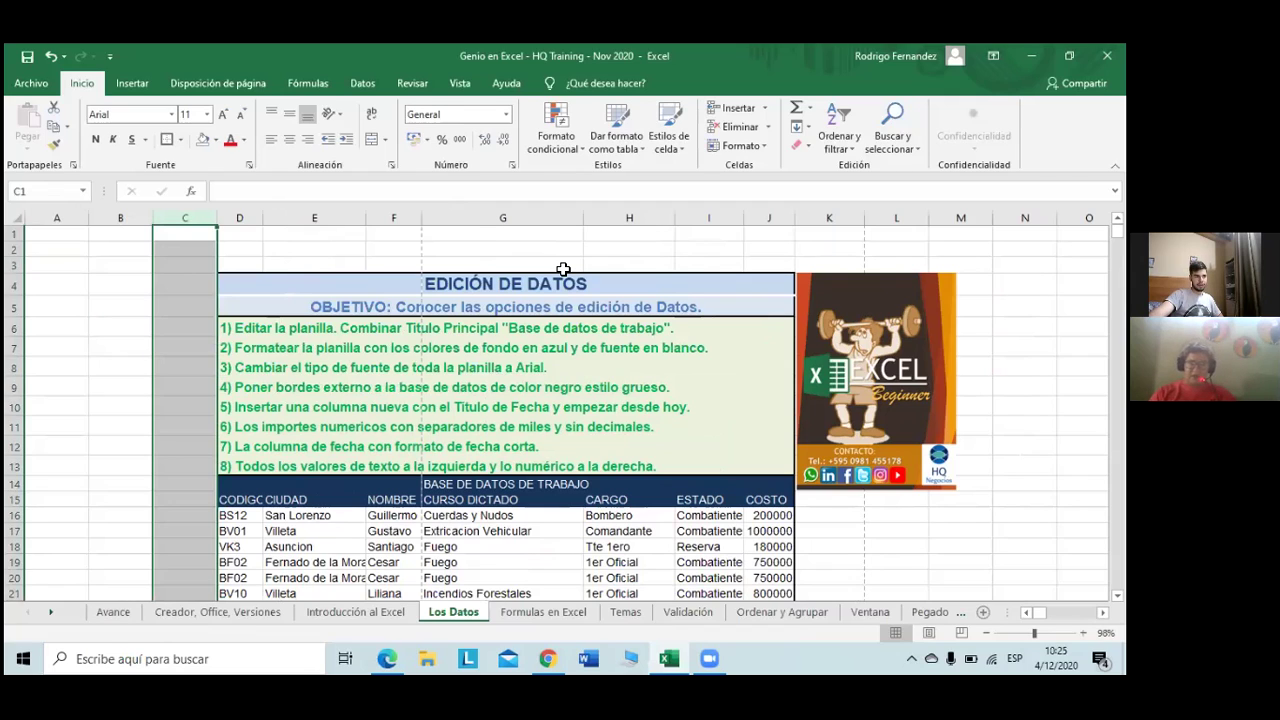
Step: Delete the empty columns A through C, accepting the warning
click(290, 249)
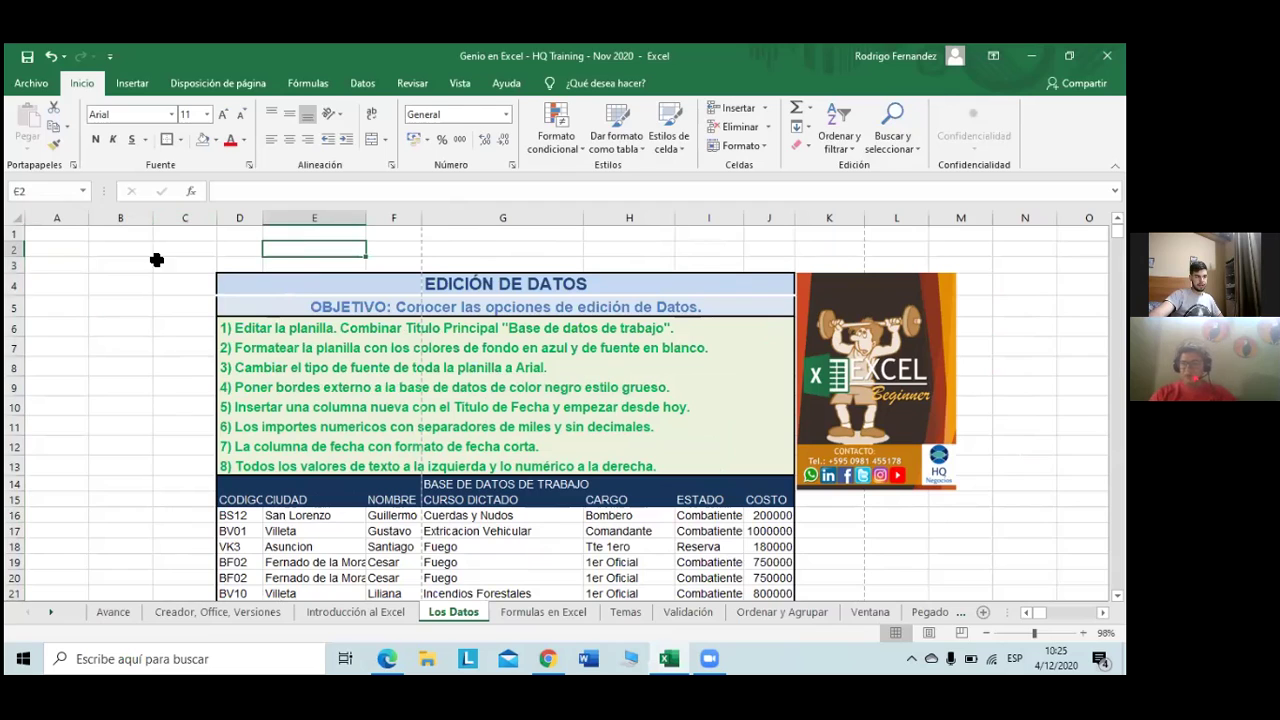
mouse_move(72, 218)
mouse_down()
mouse_move(177, 220)
mouse_move(177, 280)
mouse_up()
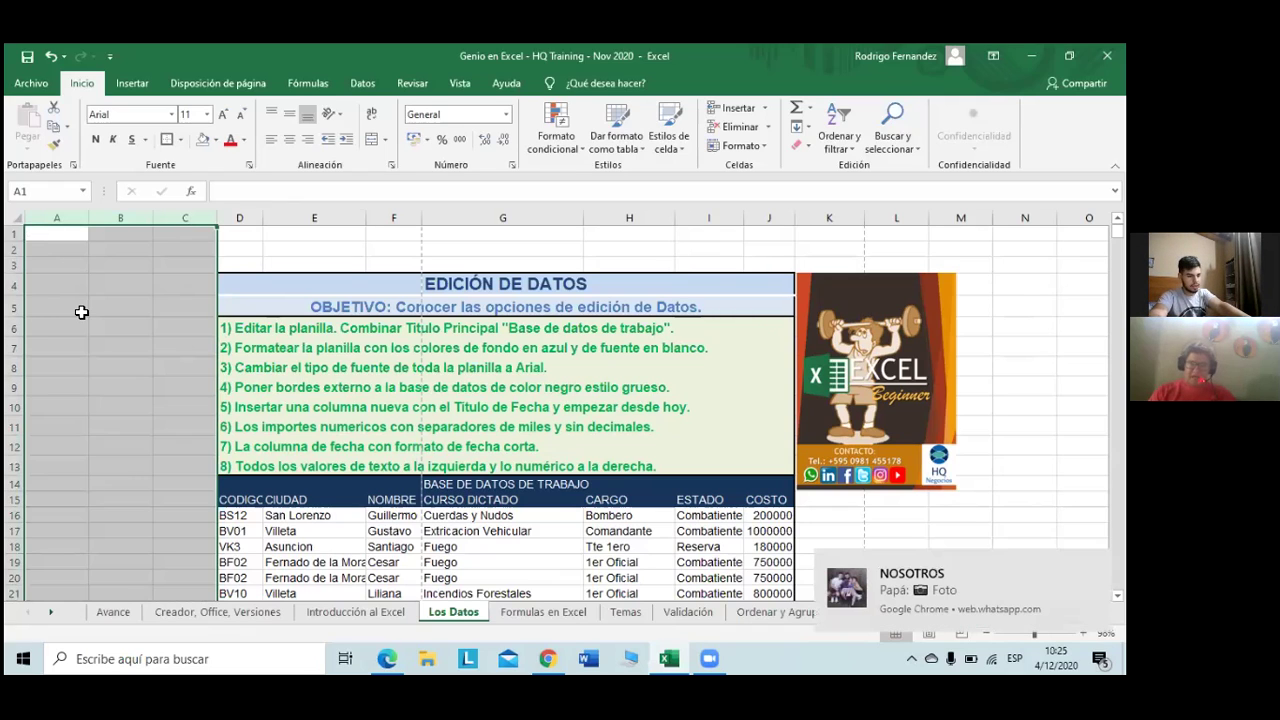
key(Delete)
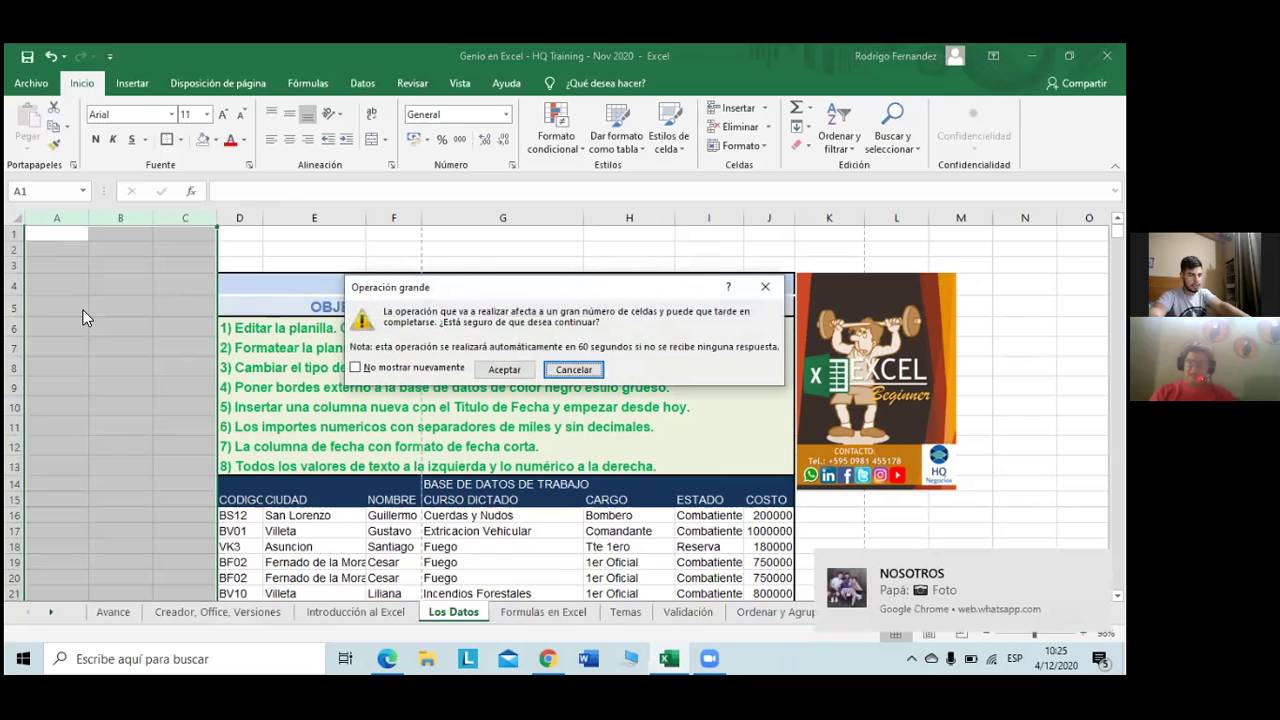
click(524, 370)
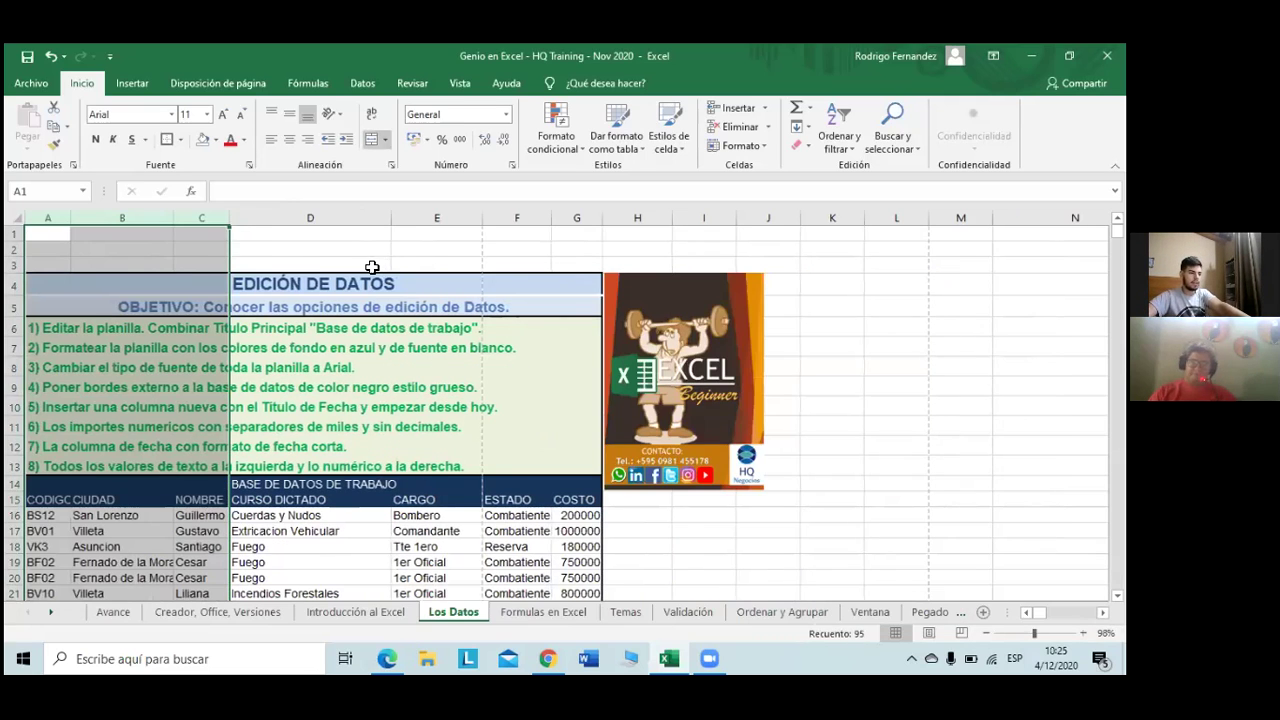
Step: Insert one fresh blank column A so the table spans columns B to H
click(371, 267)
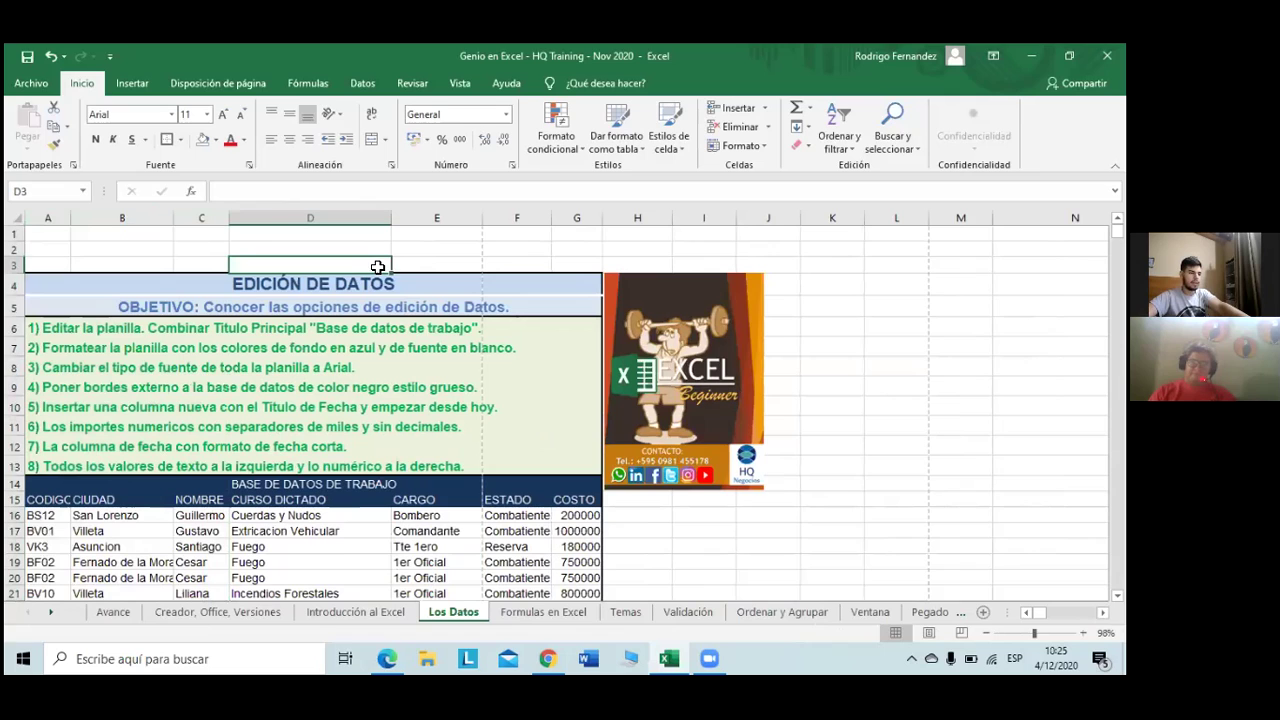
click(54, 222)
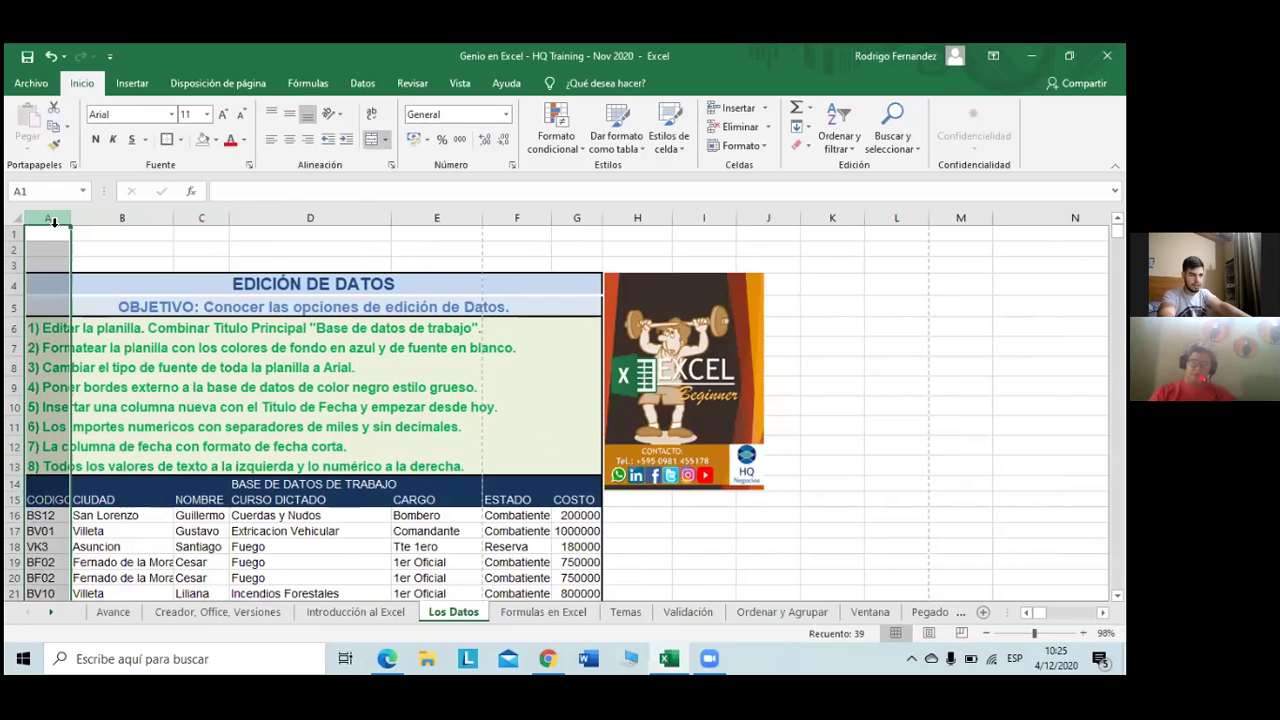
key(Delete)
click(528, 370)
key(ctrl+plus)
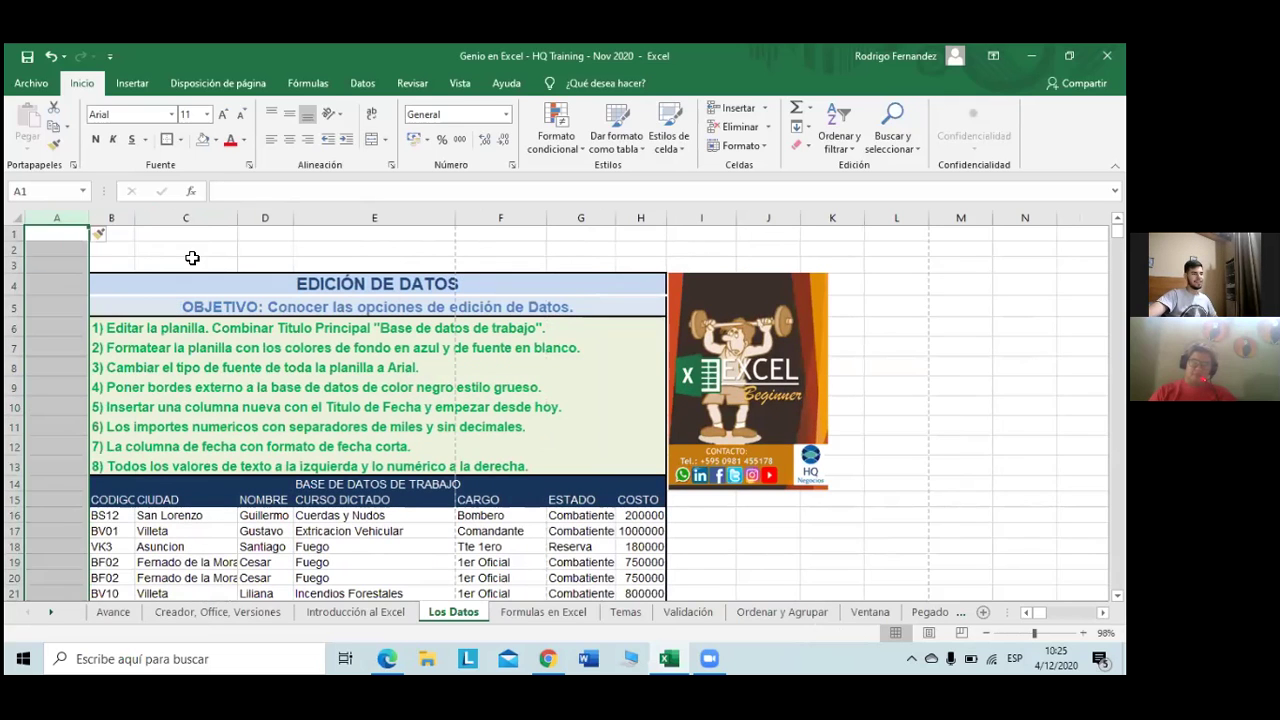
drag(195, 260, 201, 252)
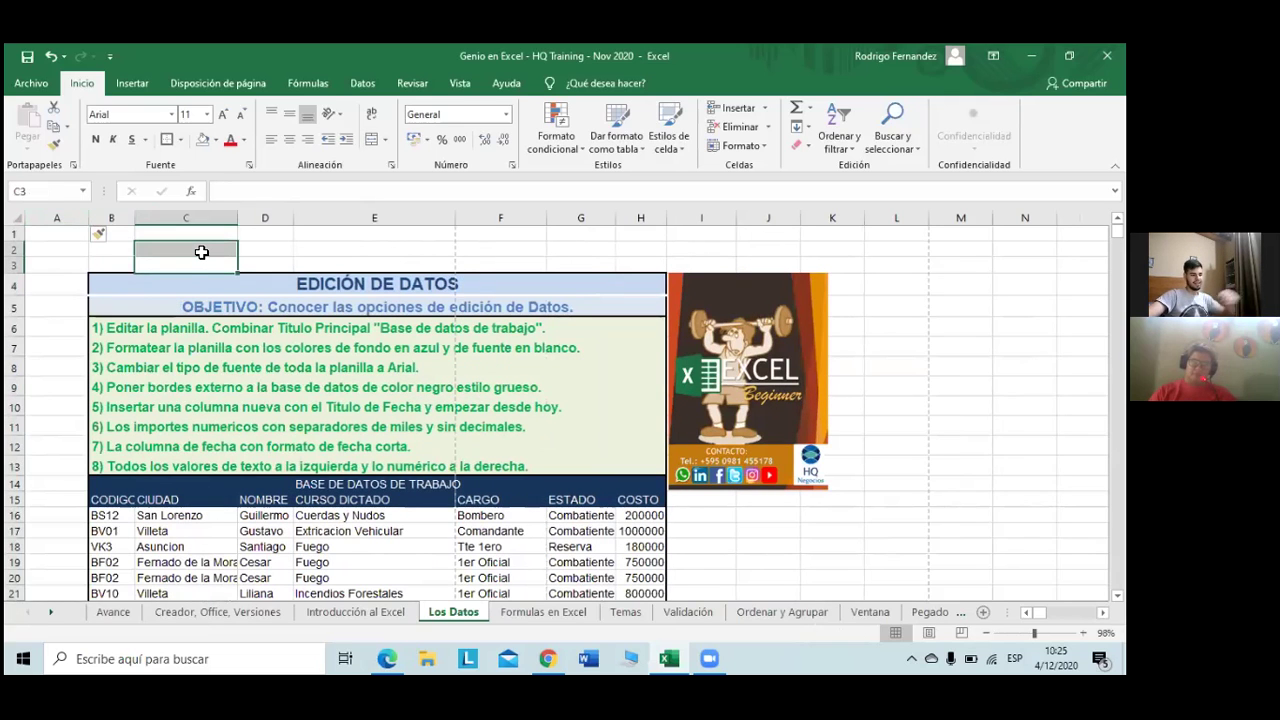
key(ctrl+minus)
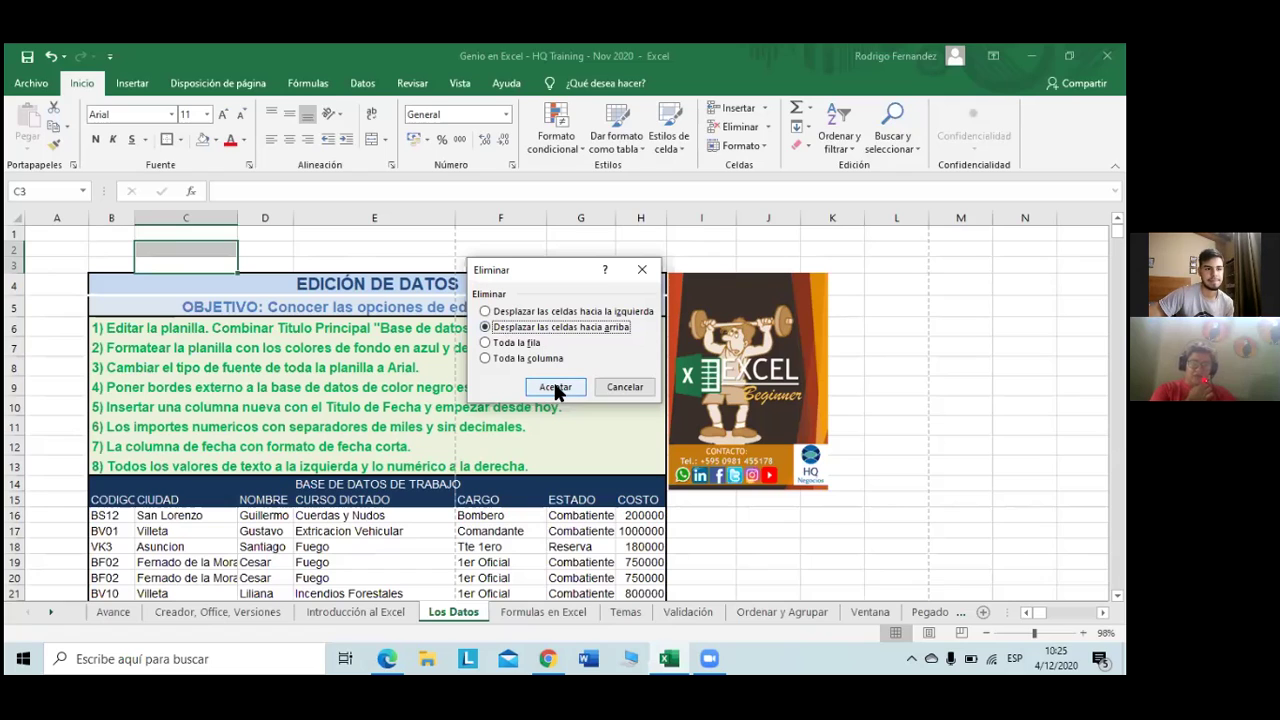
click(555, 388)
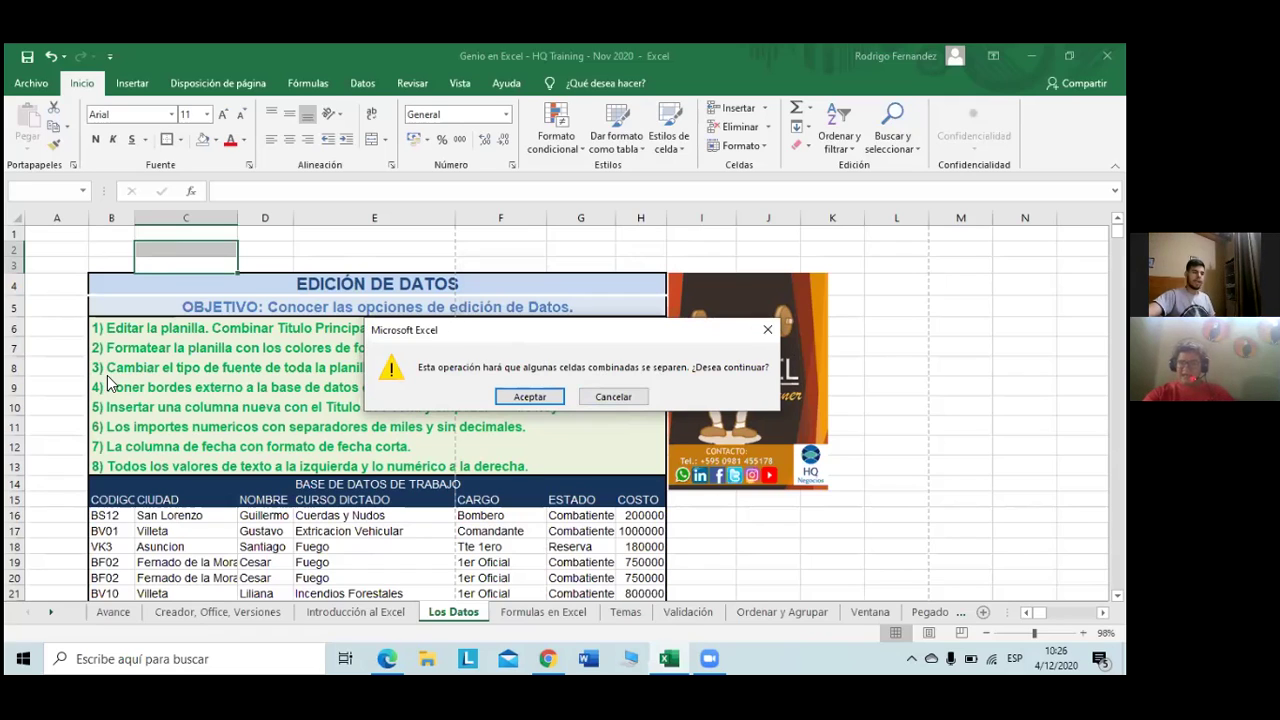
click(612, 397)
click(298, 250)
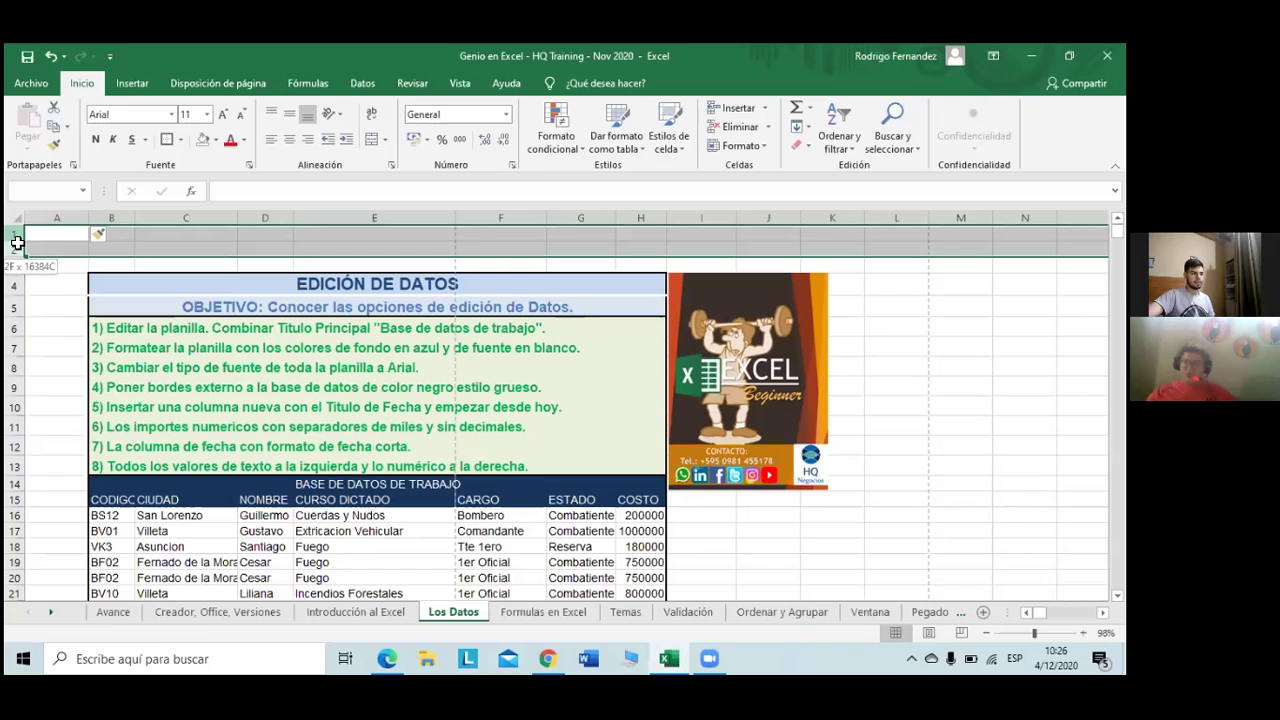
Step: Delete rows 1–2, then undo it to restore both blank rows above EDICIÓN DE DATOS
drag(17, 233, 17, 249)
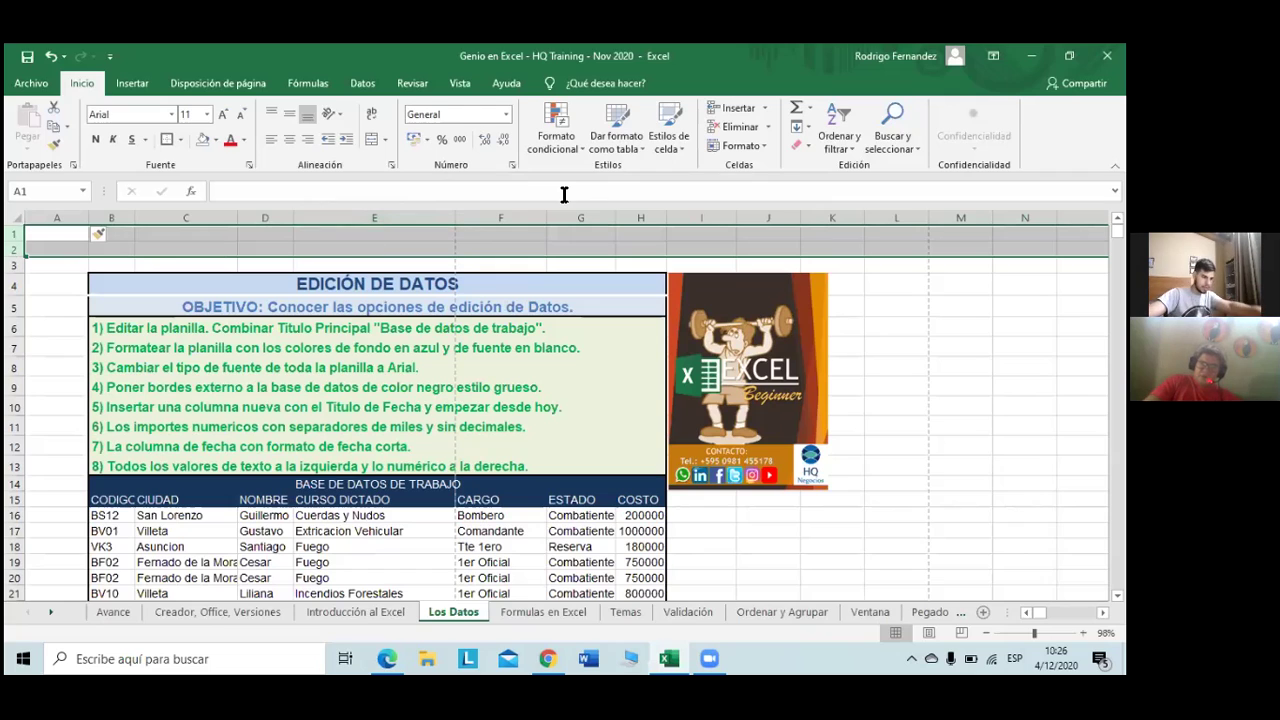
key(ctrl+v)
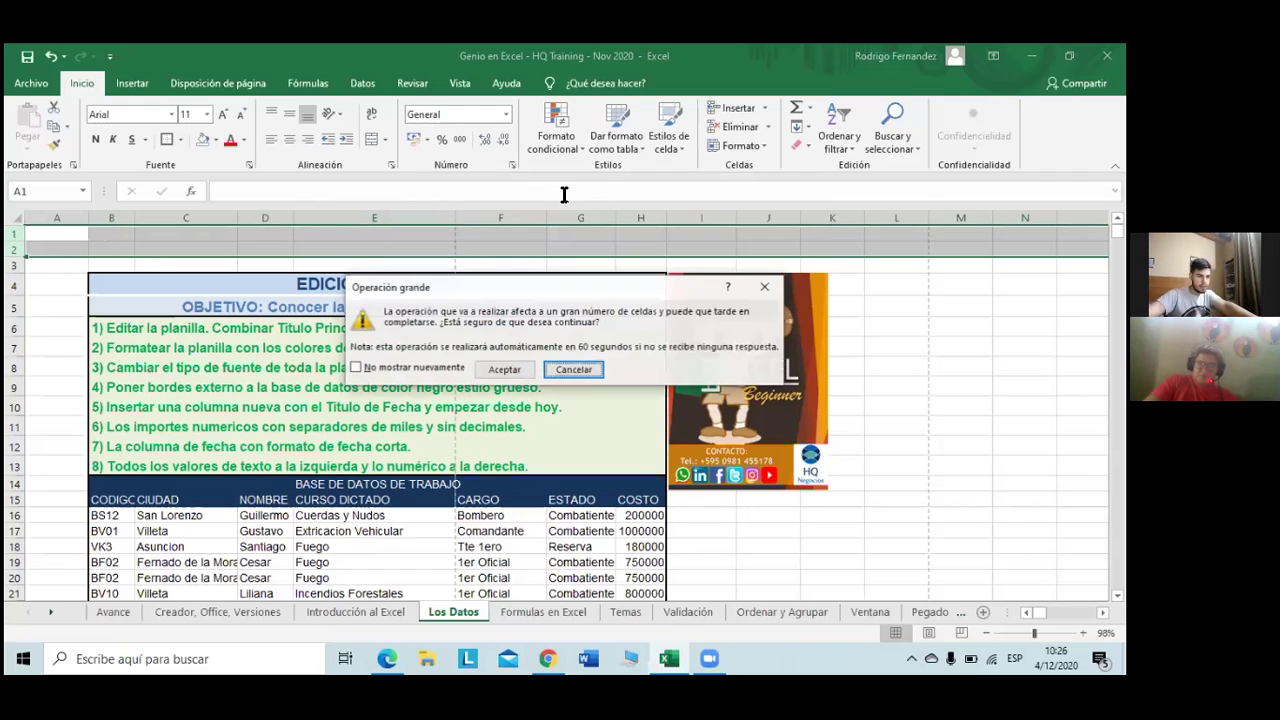
click(503, 370)
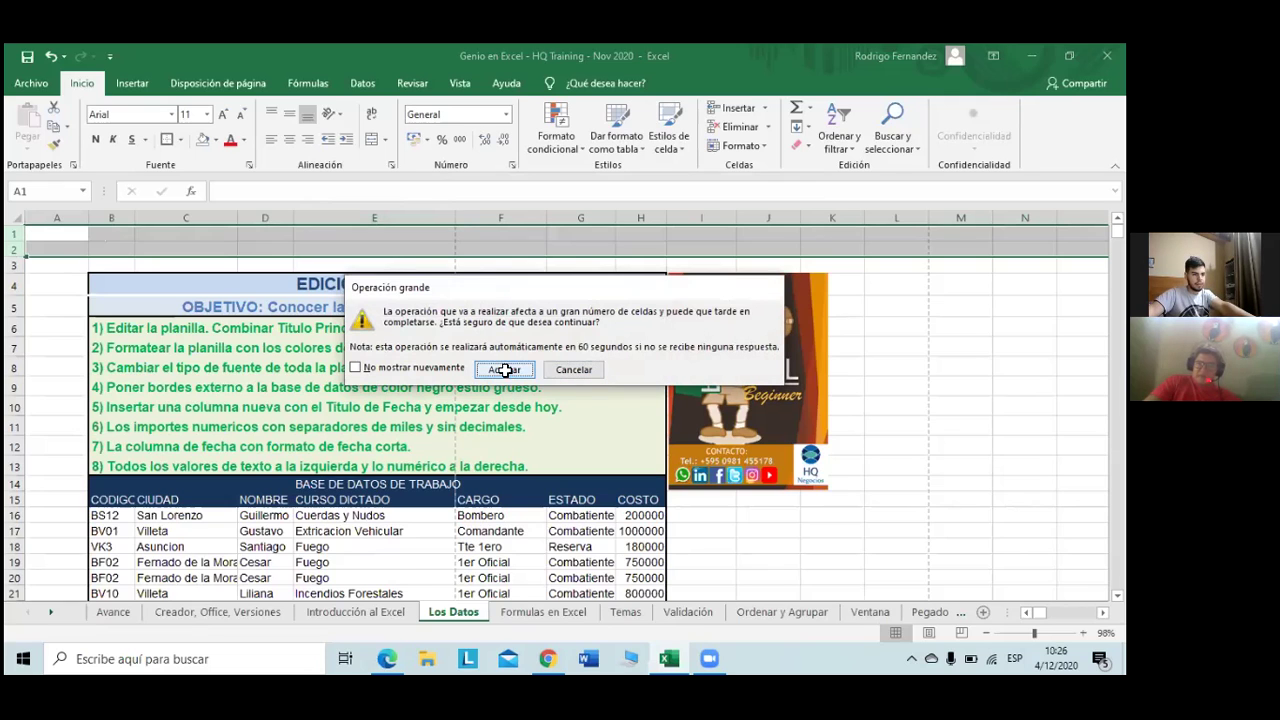
click(433, 250)
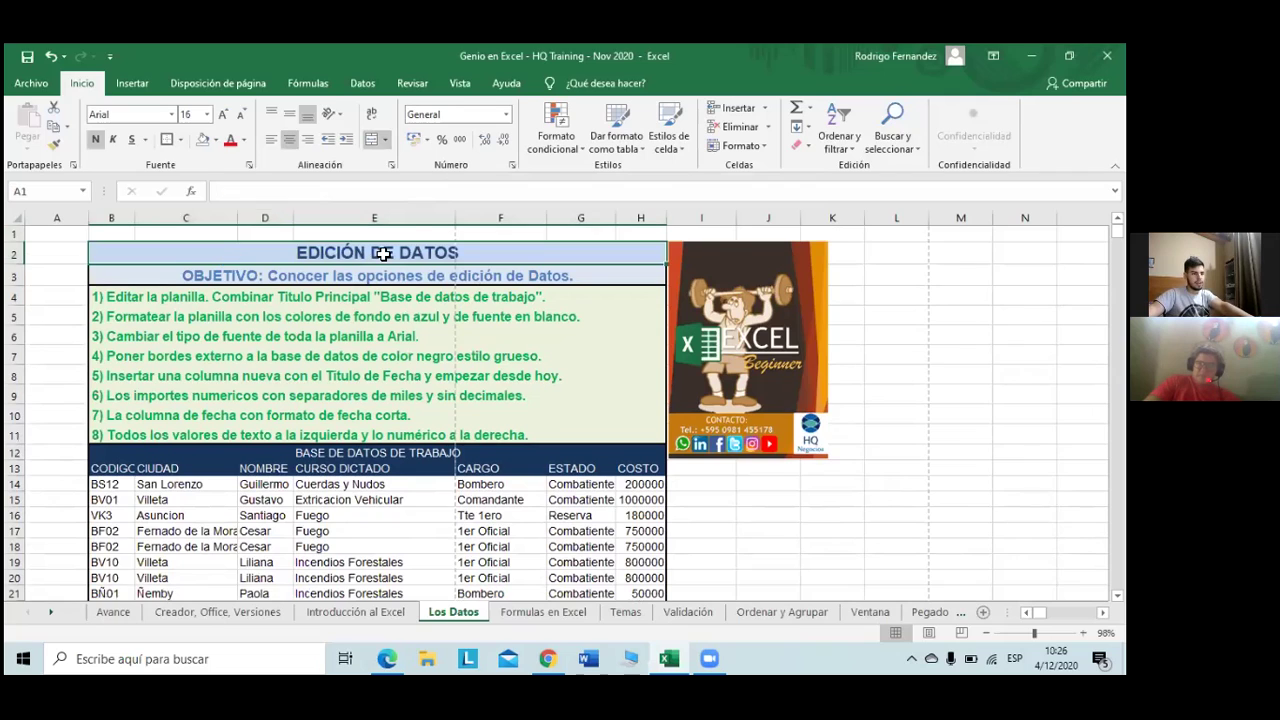
key(ctrl+z)
mouse_move(400, 248)
mouse_down()
mouse_move(415, 292)
mouse_move(307, 275)
mouse_move(343, 251)
mouse_up()
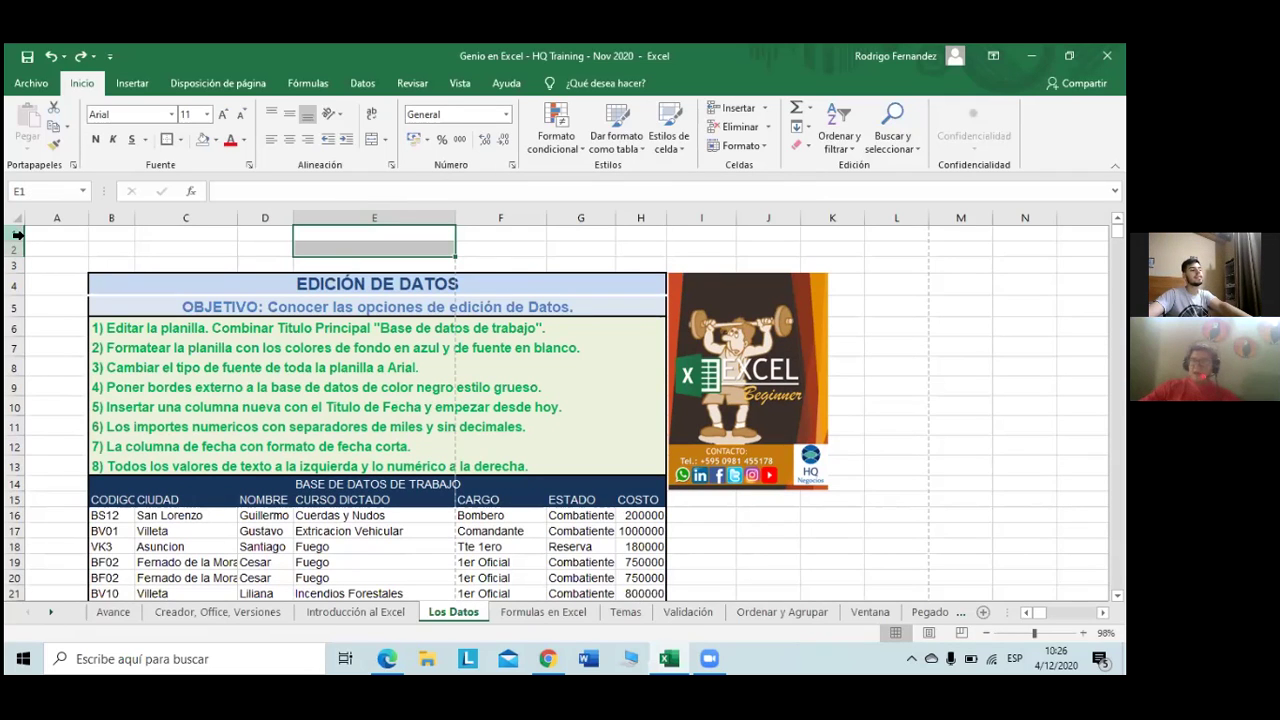
Step: Delete blank rows 2 and 3 so the EDICIÓN DE DATOS title moves up to row 2
drag(16, 233, 14, 249)
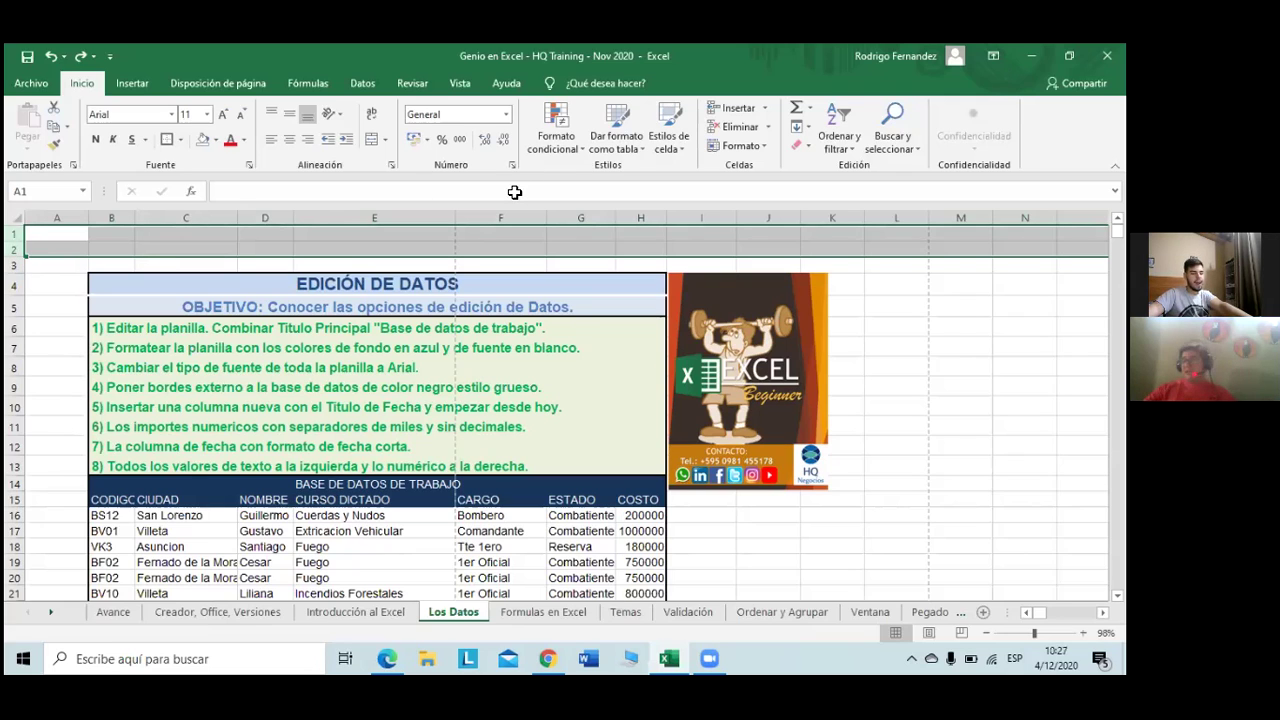
key(Delete)
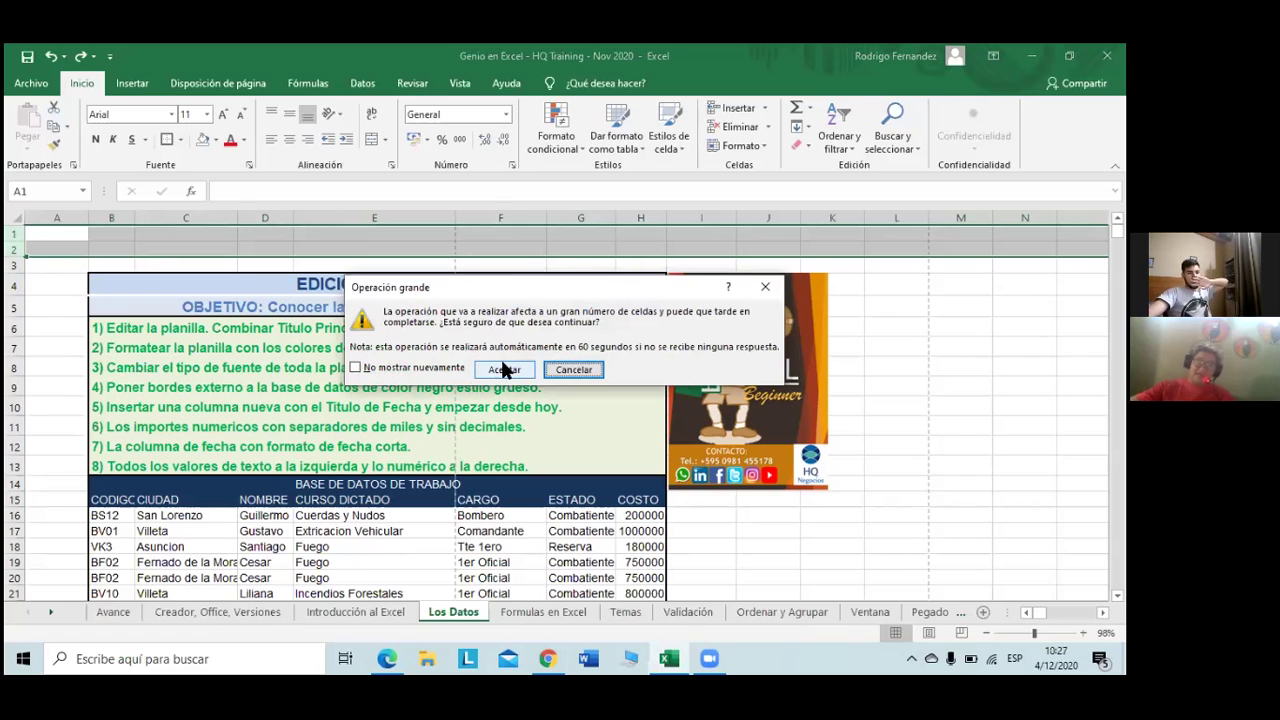
click(765, 286)
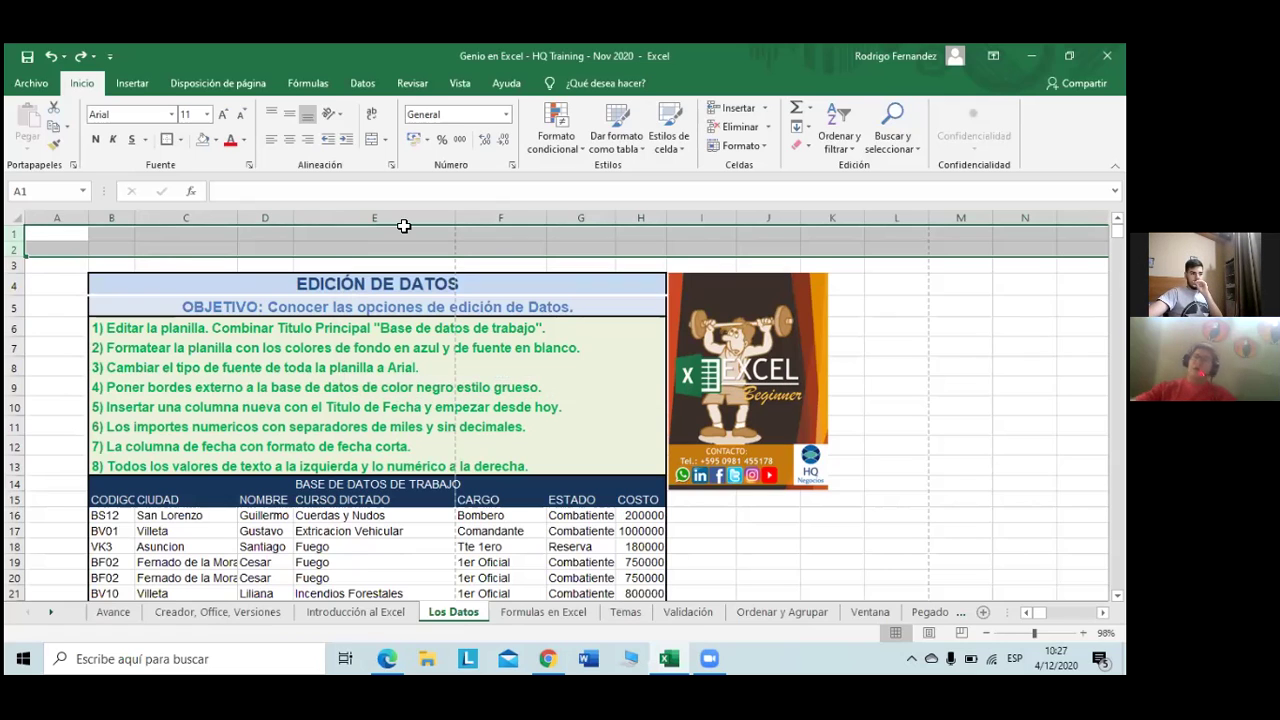
click(185, 249)
drag(18, 250, 18, 265)
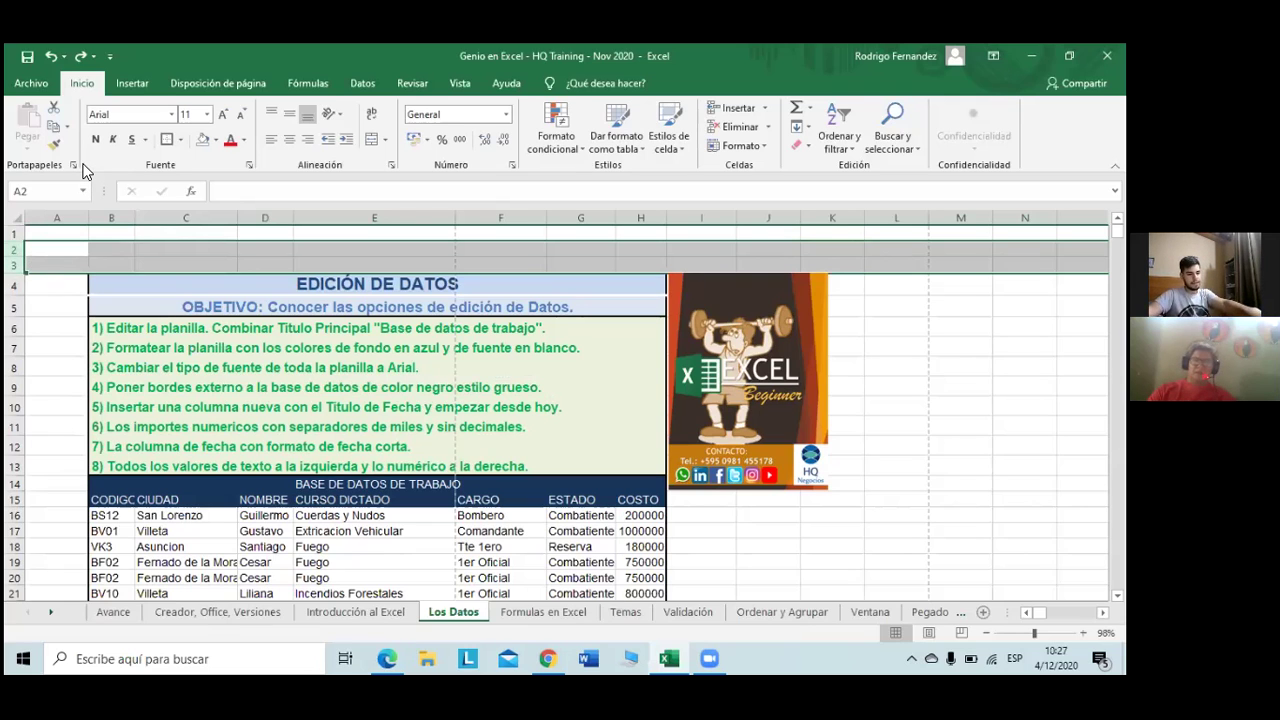
key(Delete)
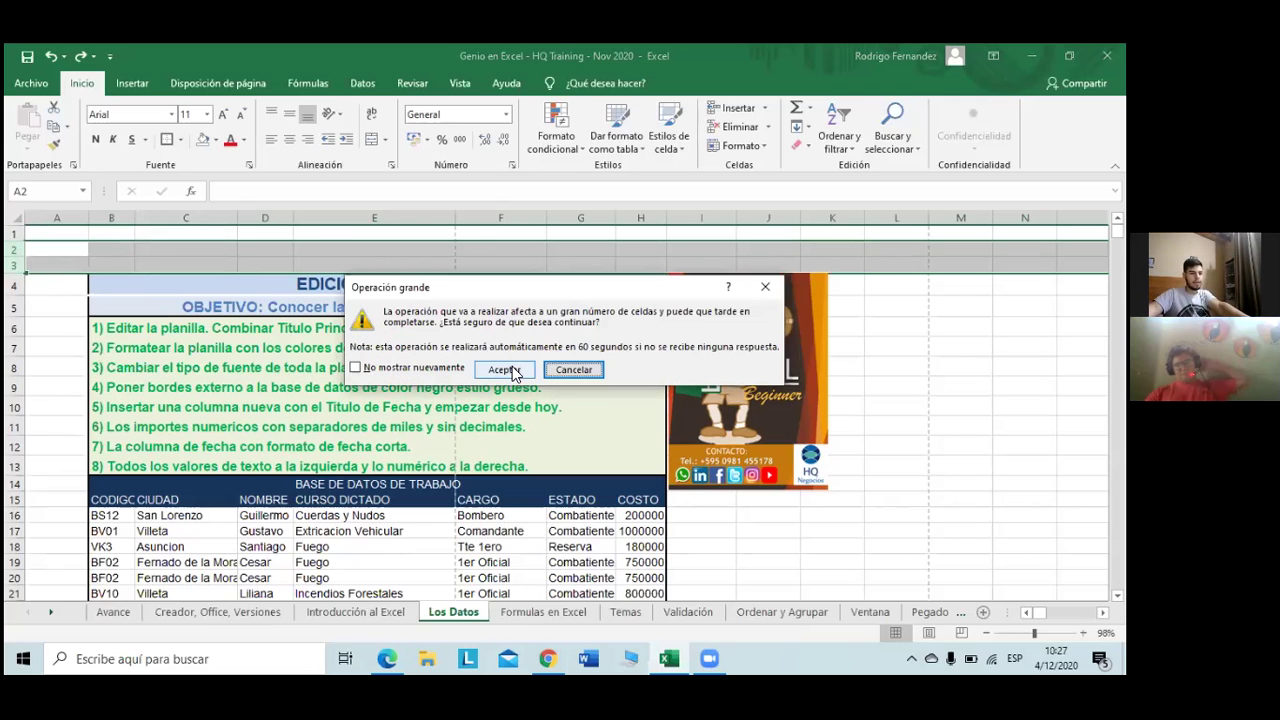
click(507, 370)
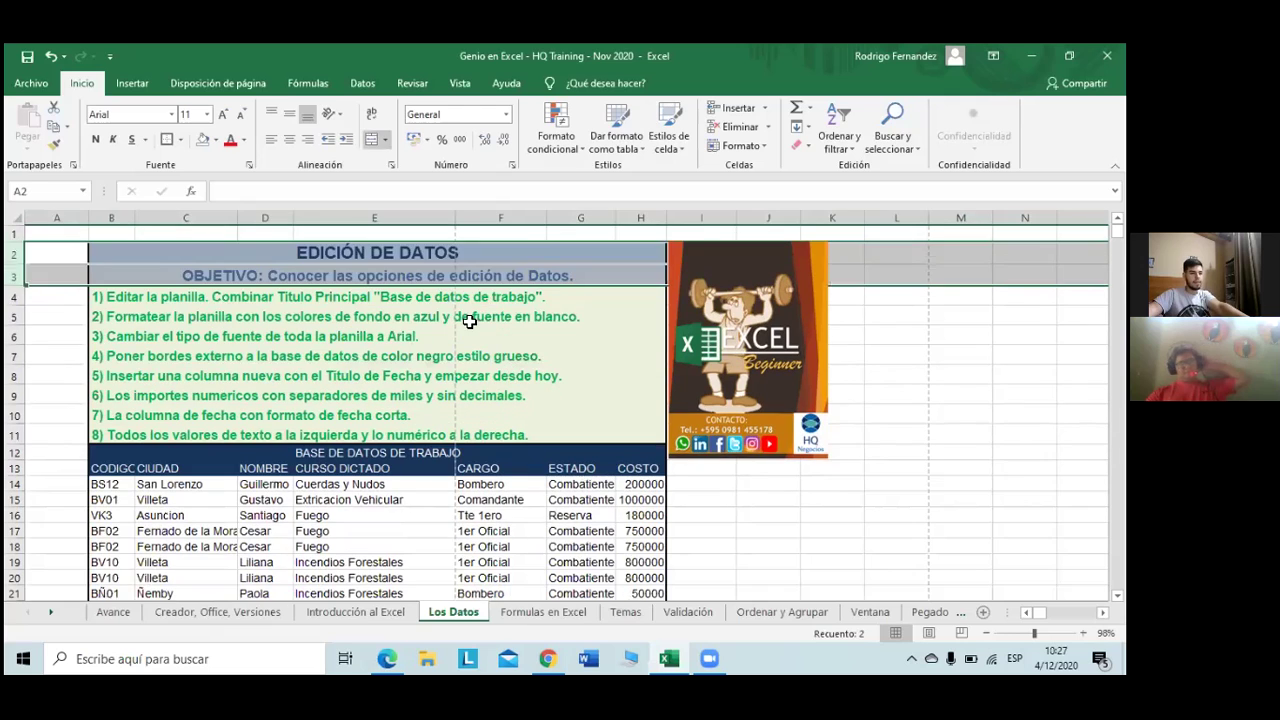
click(470, 275)
click(457, 257)
click(458, 270)
click(465, 260)
click(467, 274)
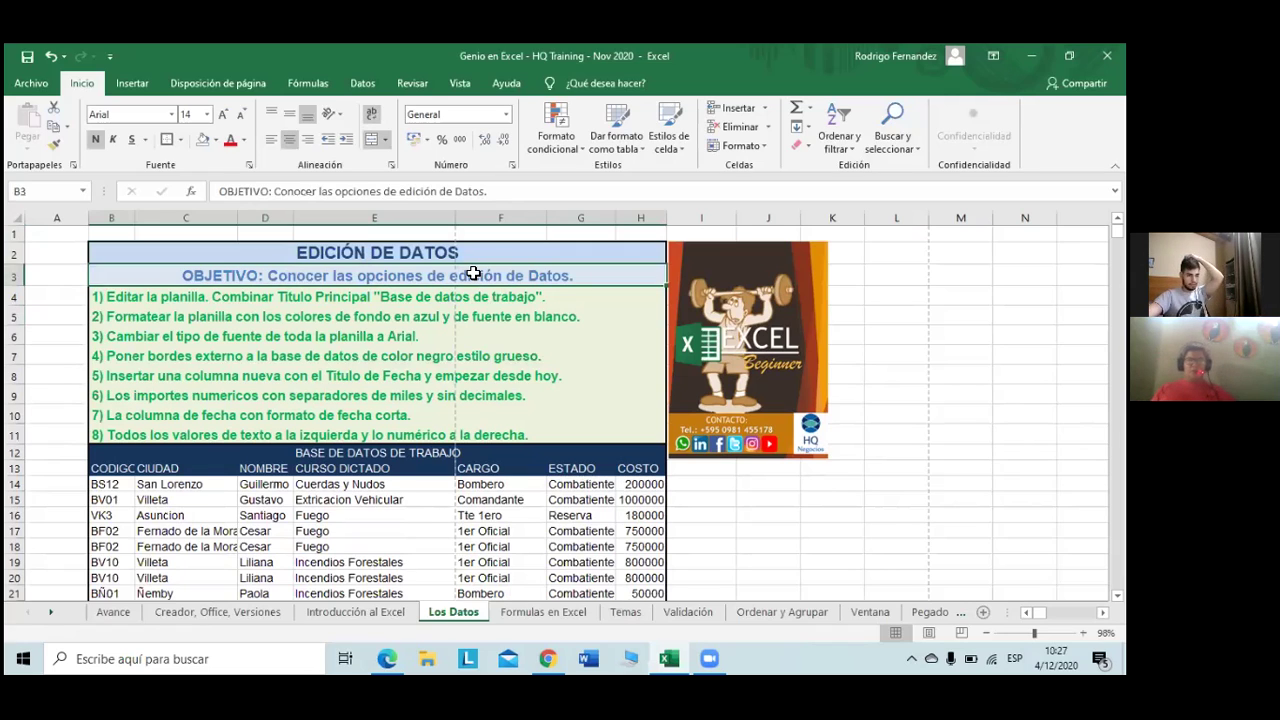
click(416, 297)
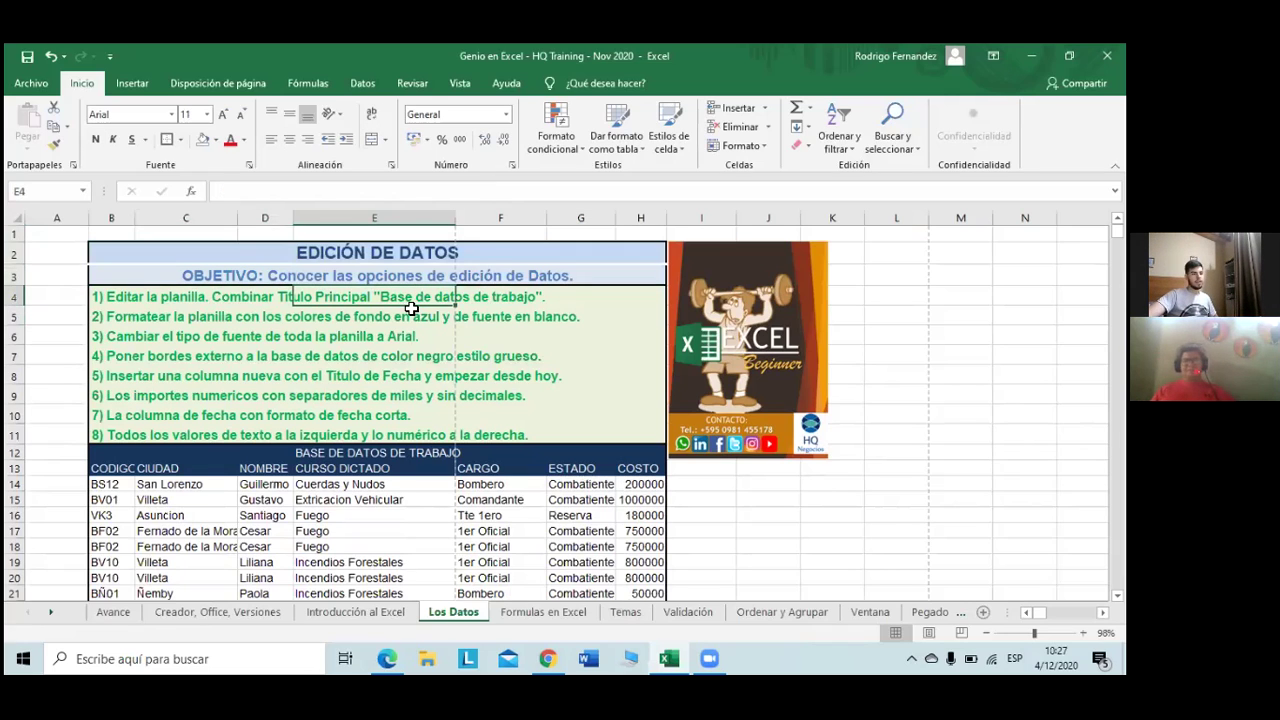
click(101, 373)
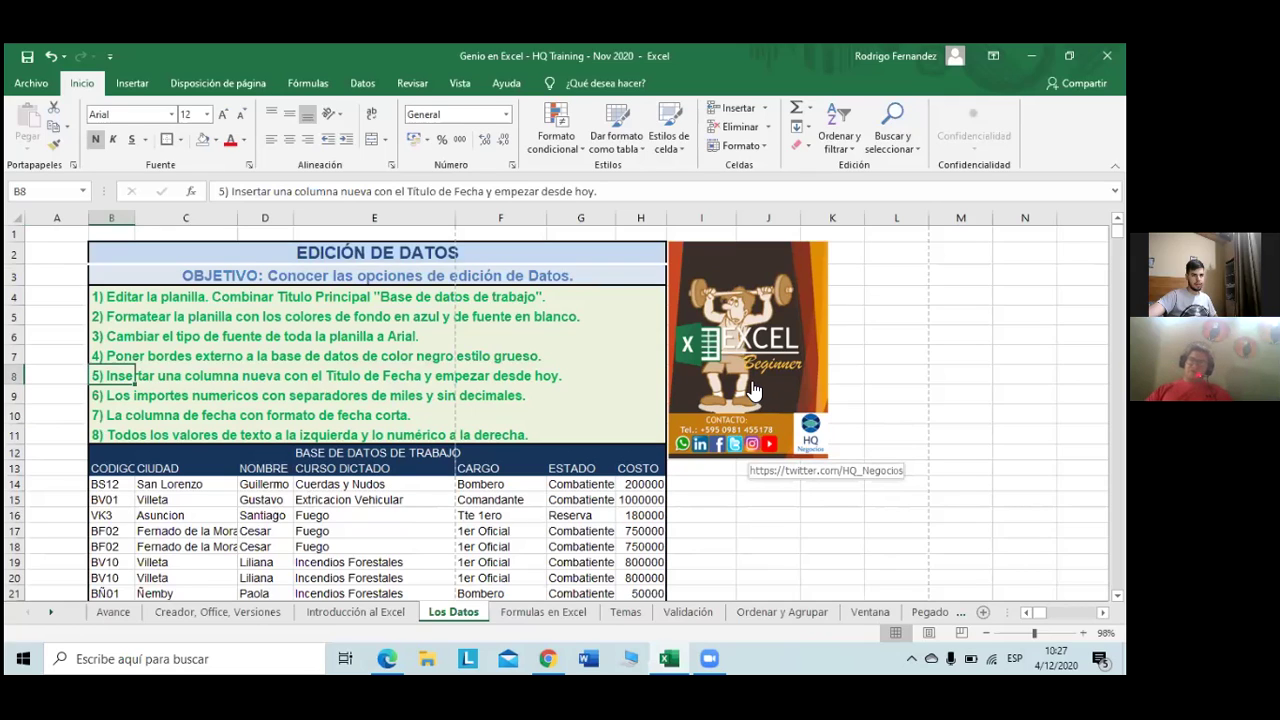
Step: Move the Excel Beginner logo right into columns J–L, leaving column I free
drag(758, 350, 775, 347)
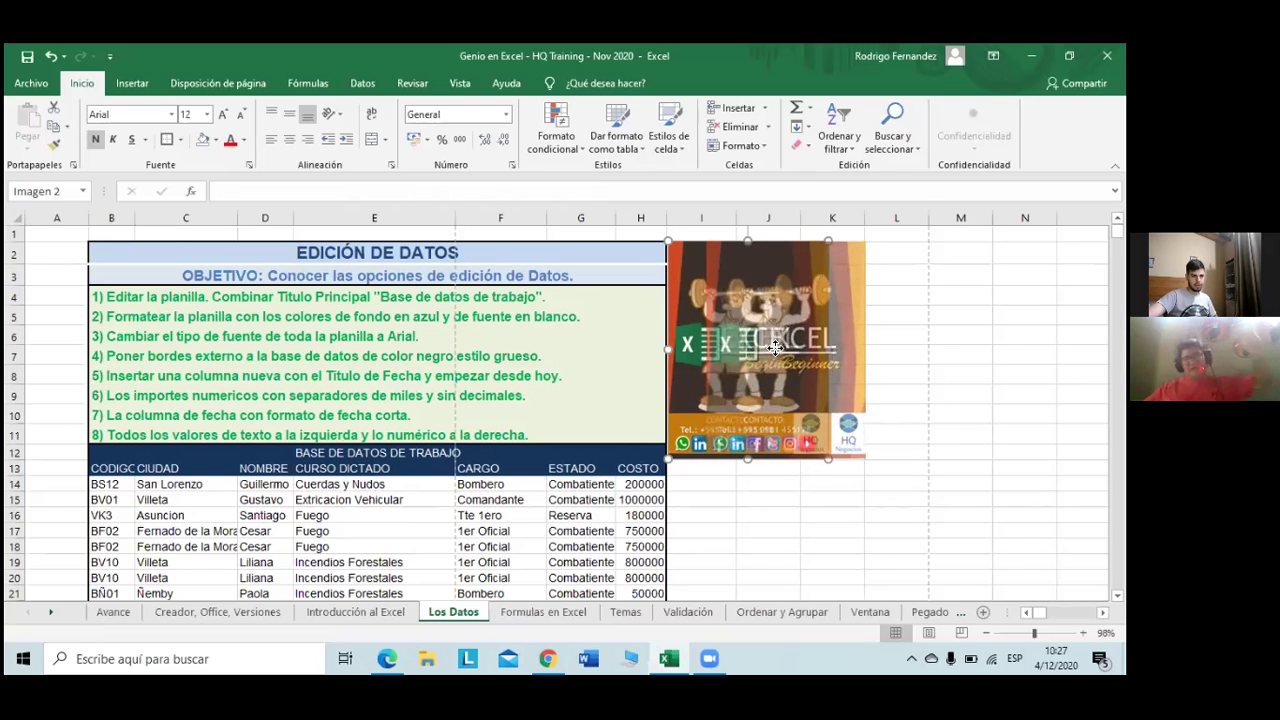
drag(775, 347, 805, 347)
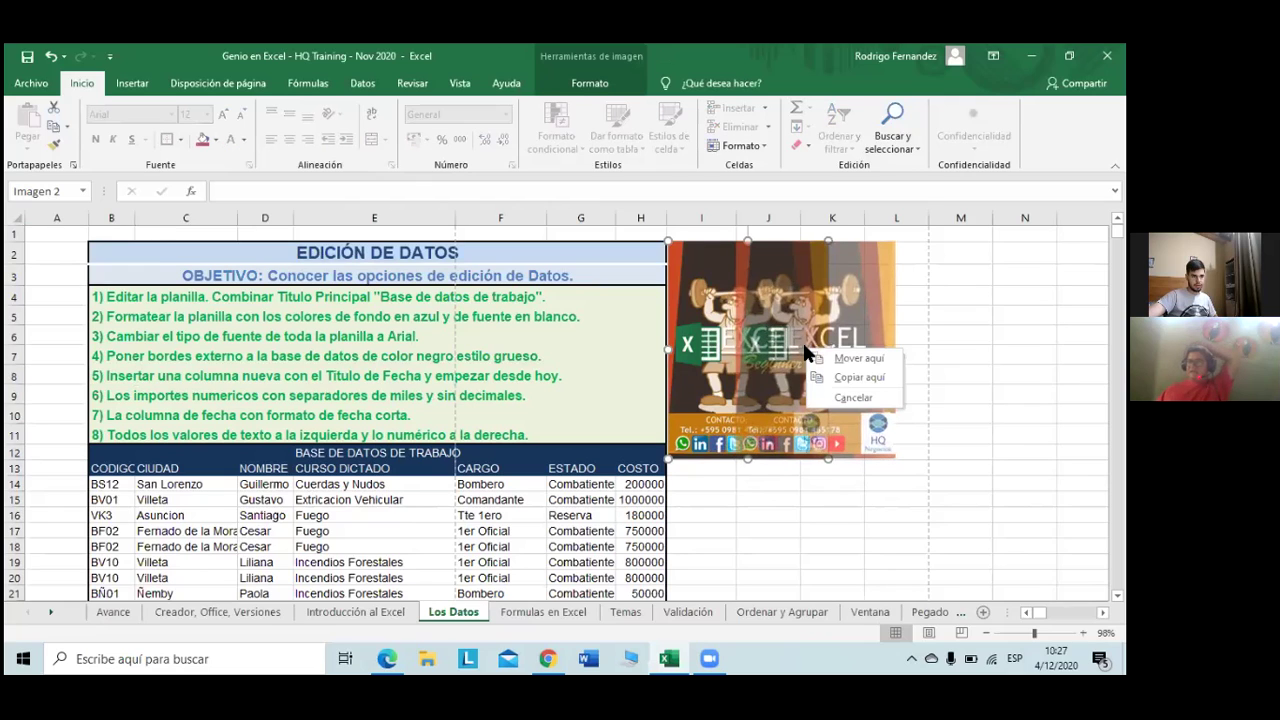
click(860, 360)
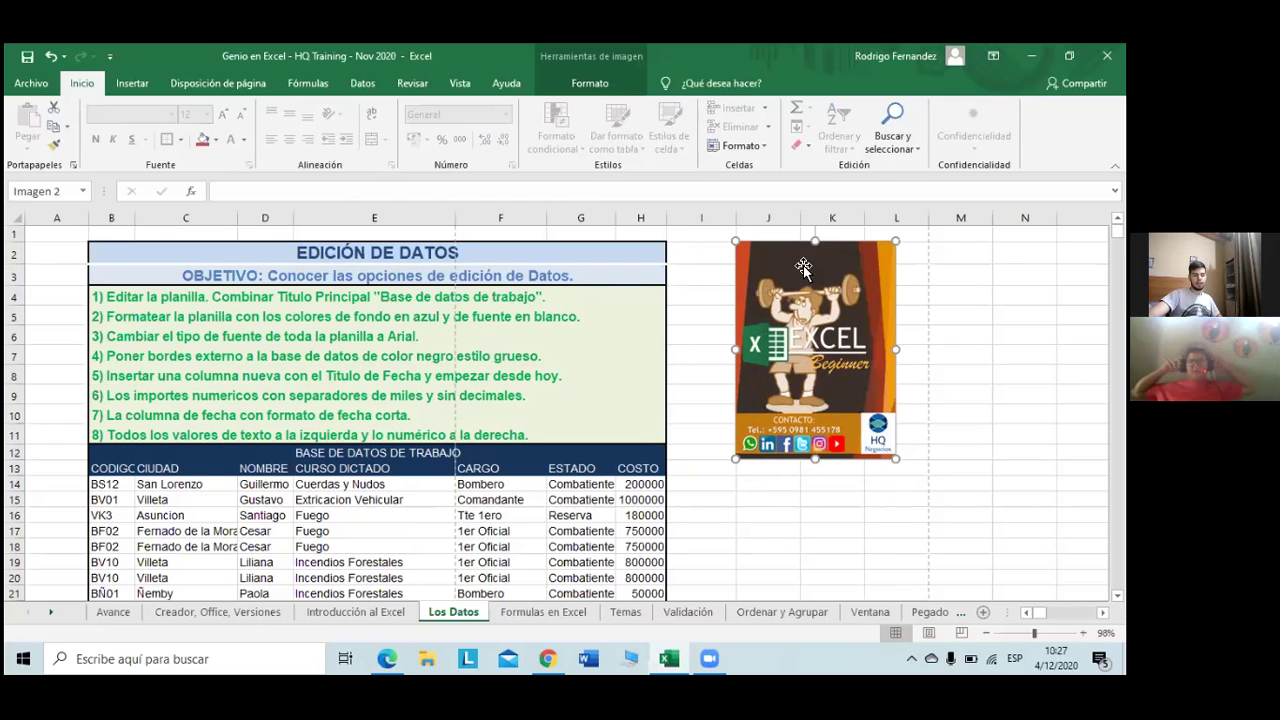
click(706, 298)
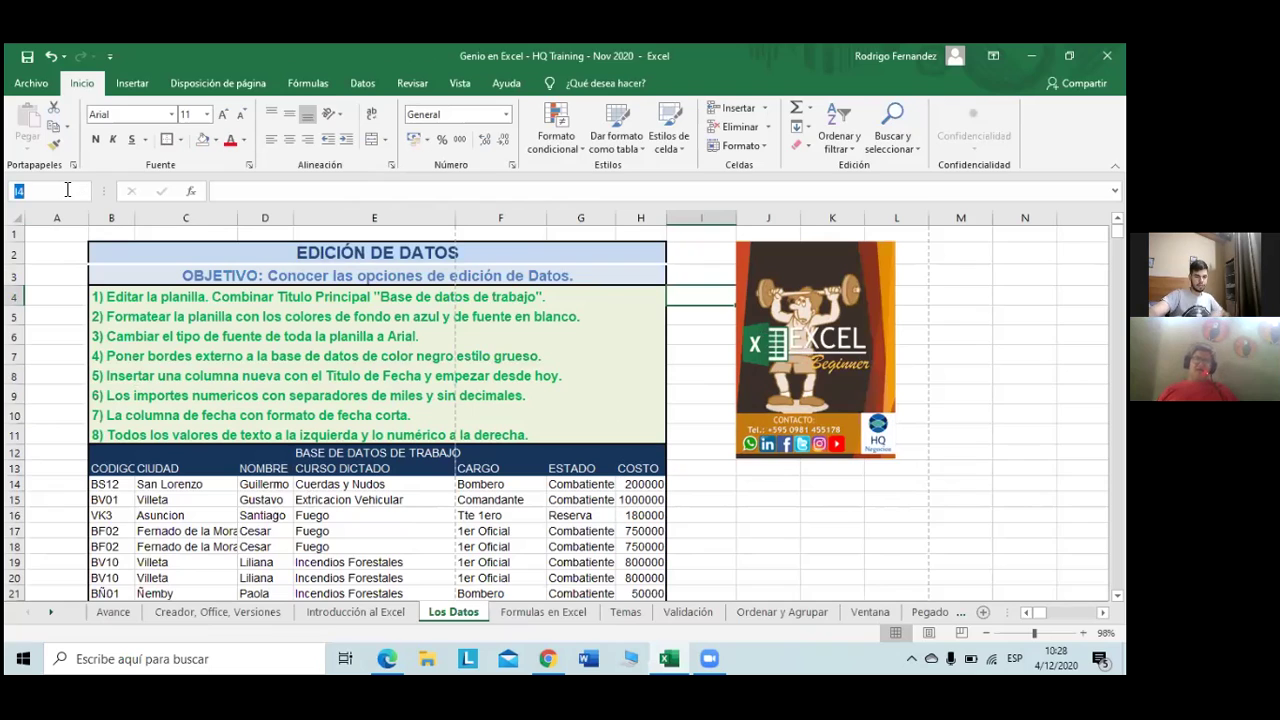
text(I2)
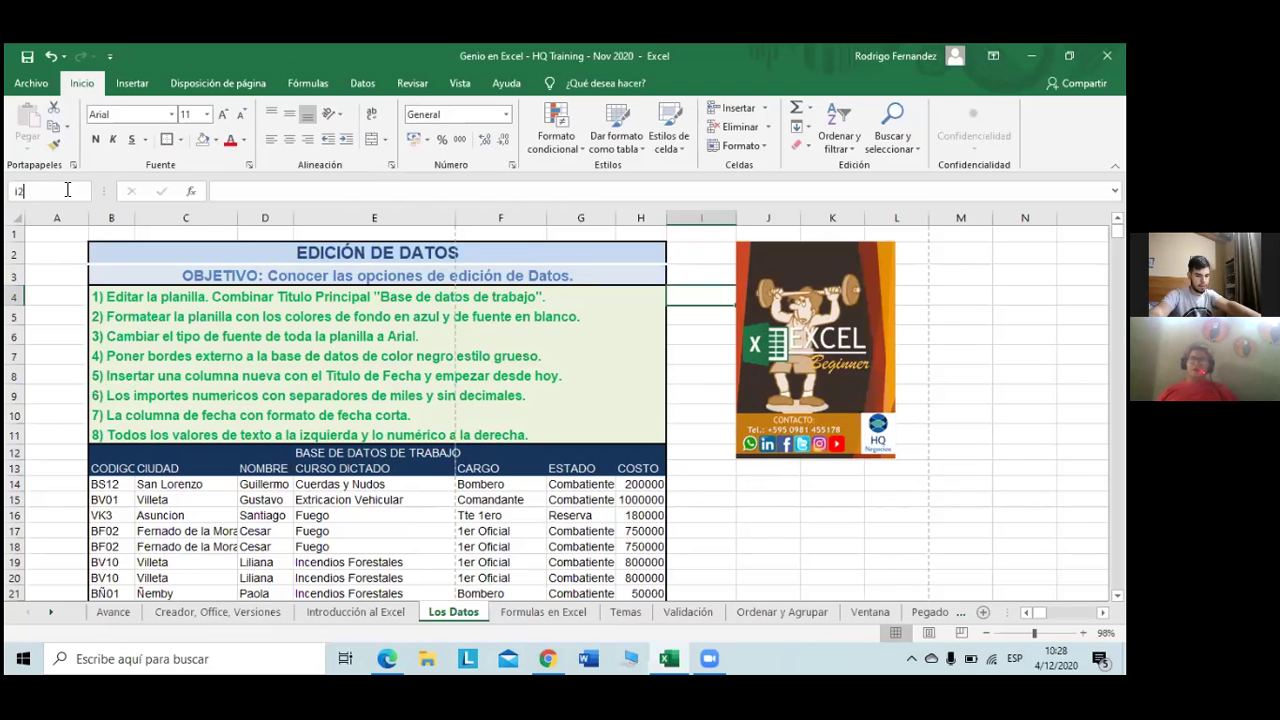
text(:I40)
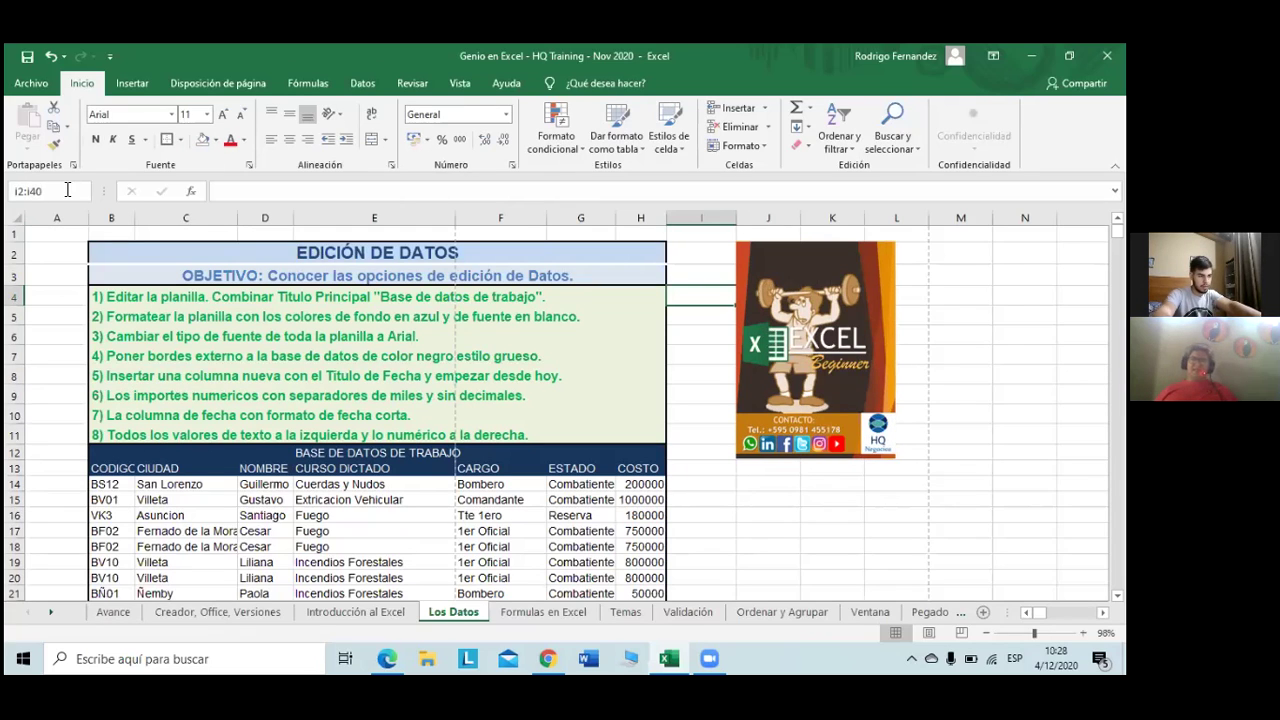
Step: Fill cells I2:I40 with Púrpura, Énfasis 4, Oscuro 25%
key(Return)
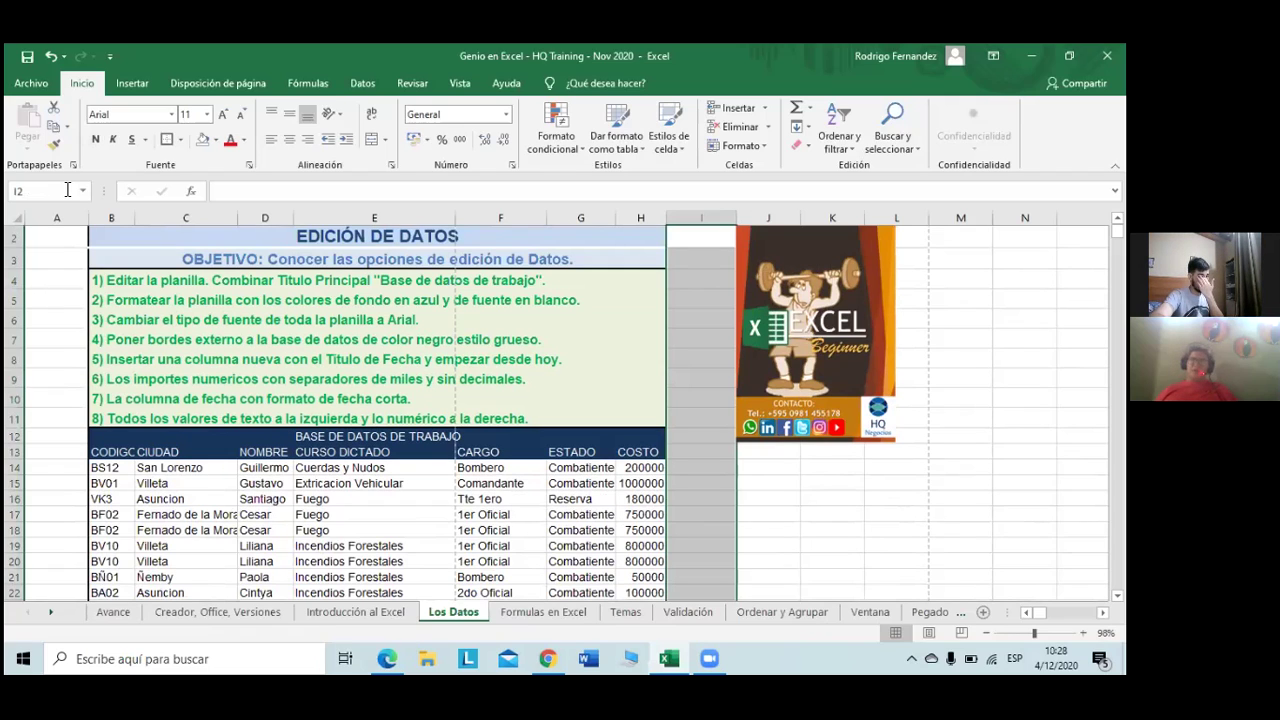
click(248, 141)
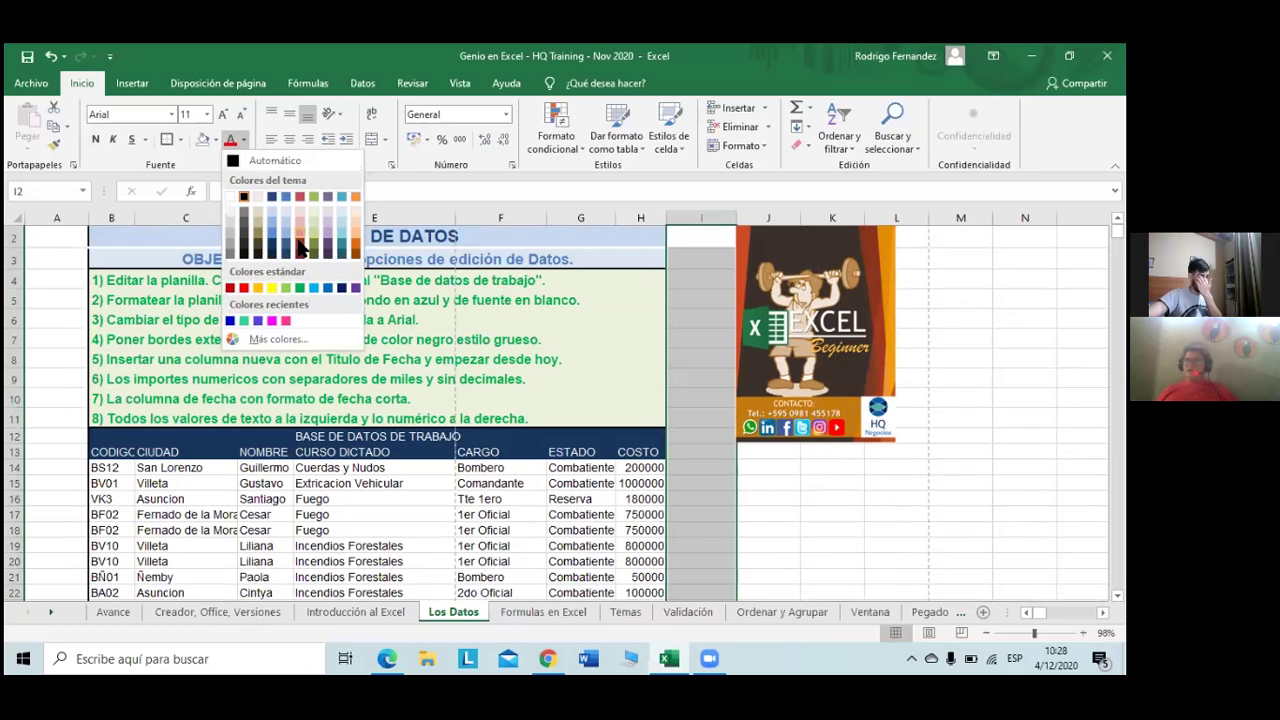
click(218, 140)
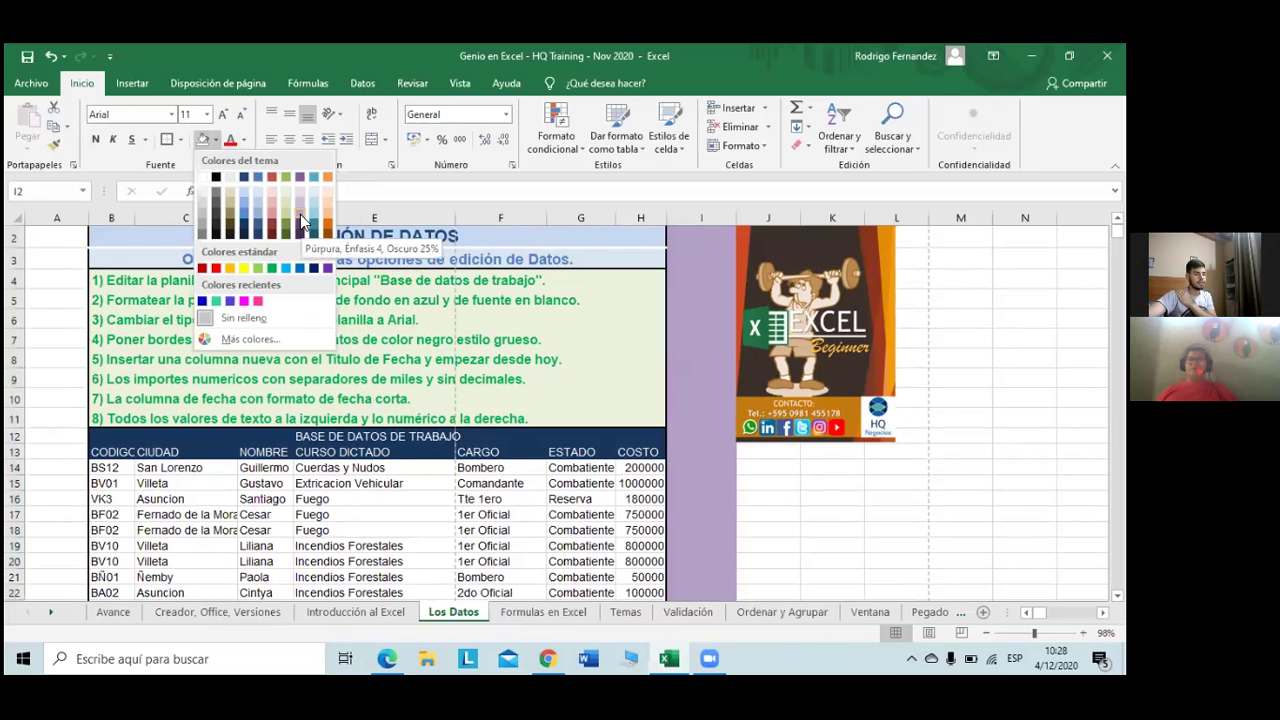
click(301, 221)
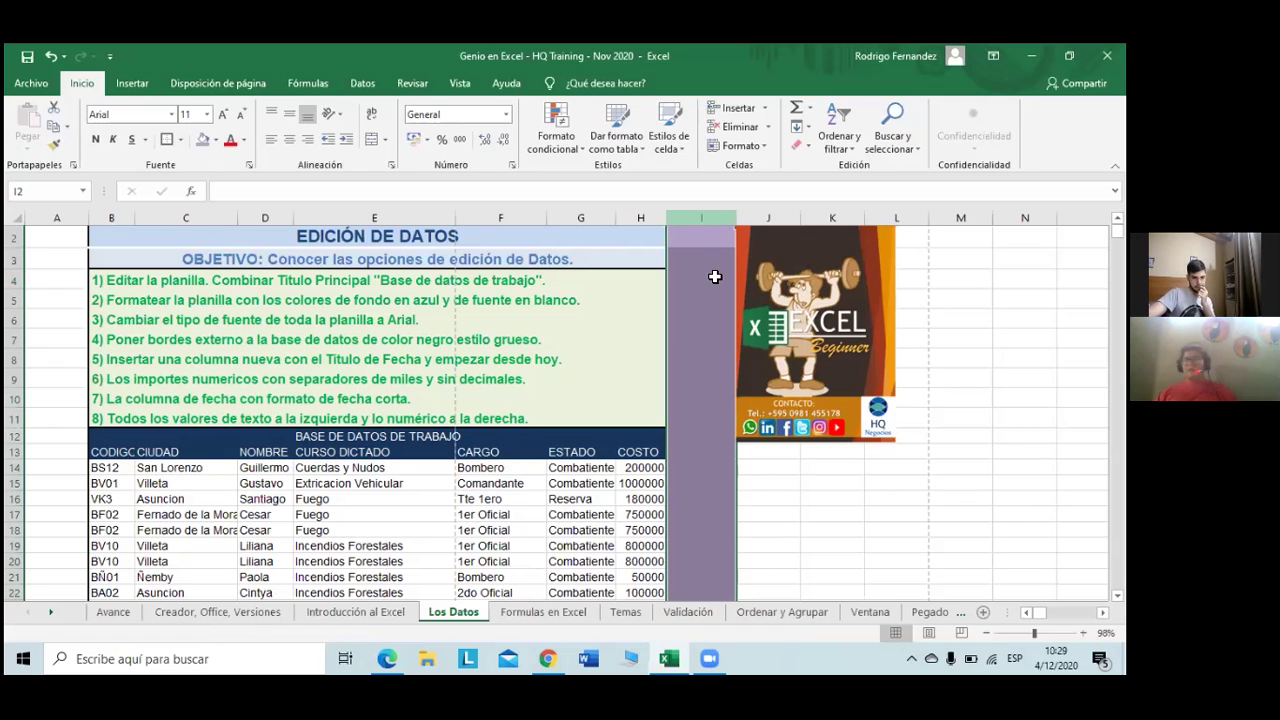
scroll(712, 325, down, 5)
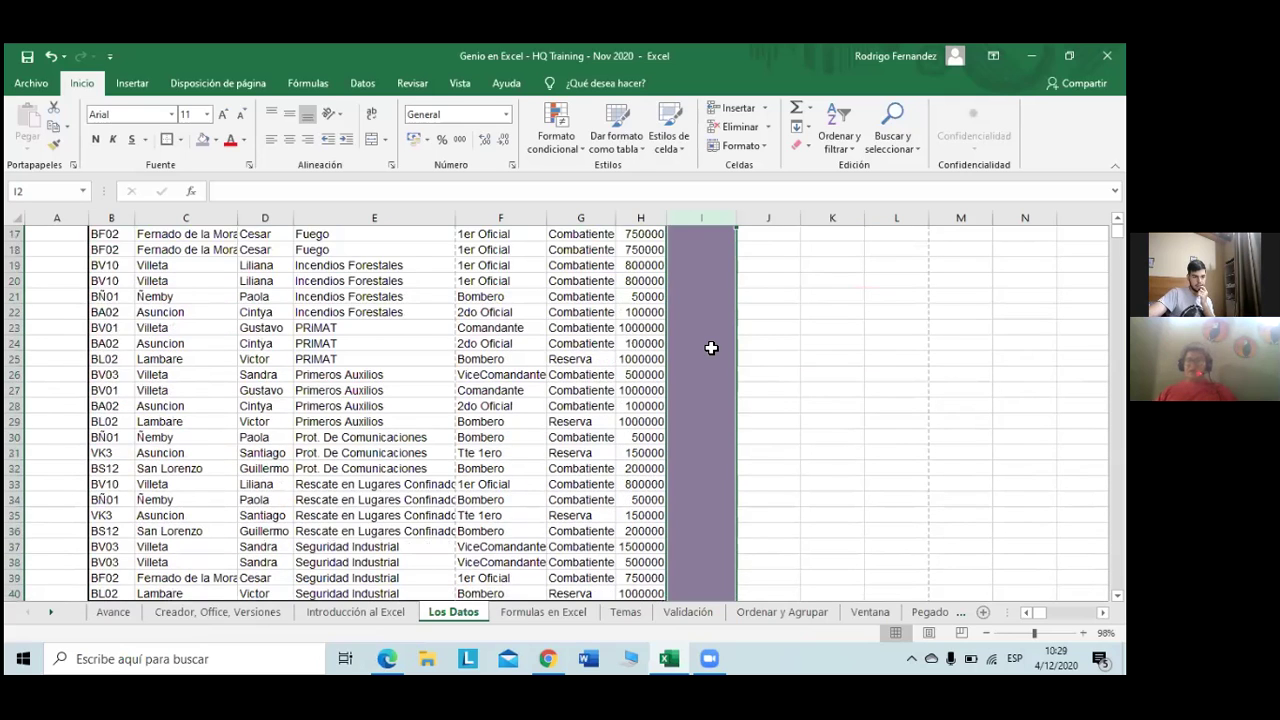
scroll(711, 347, down, 10)
scroll(711, 347, up, 15)
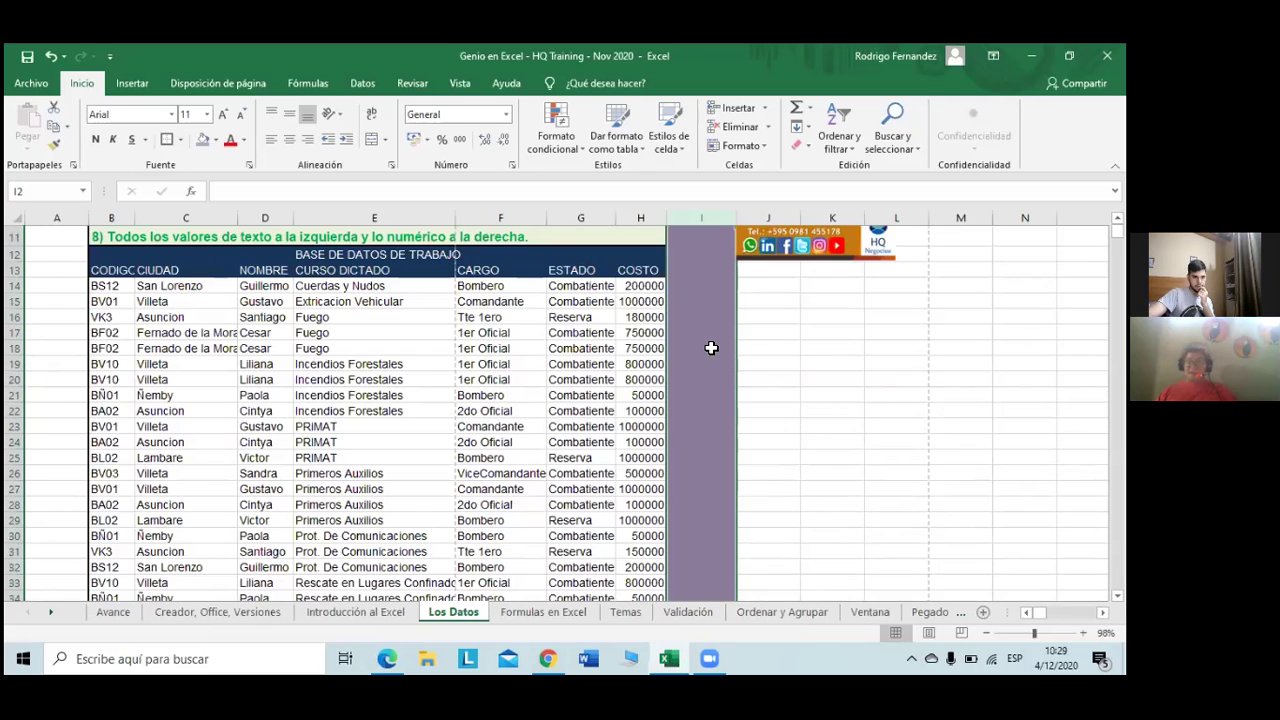
scroll(711, 347, up, 4)
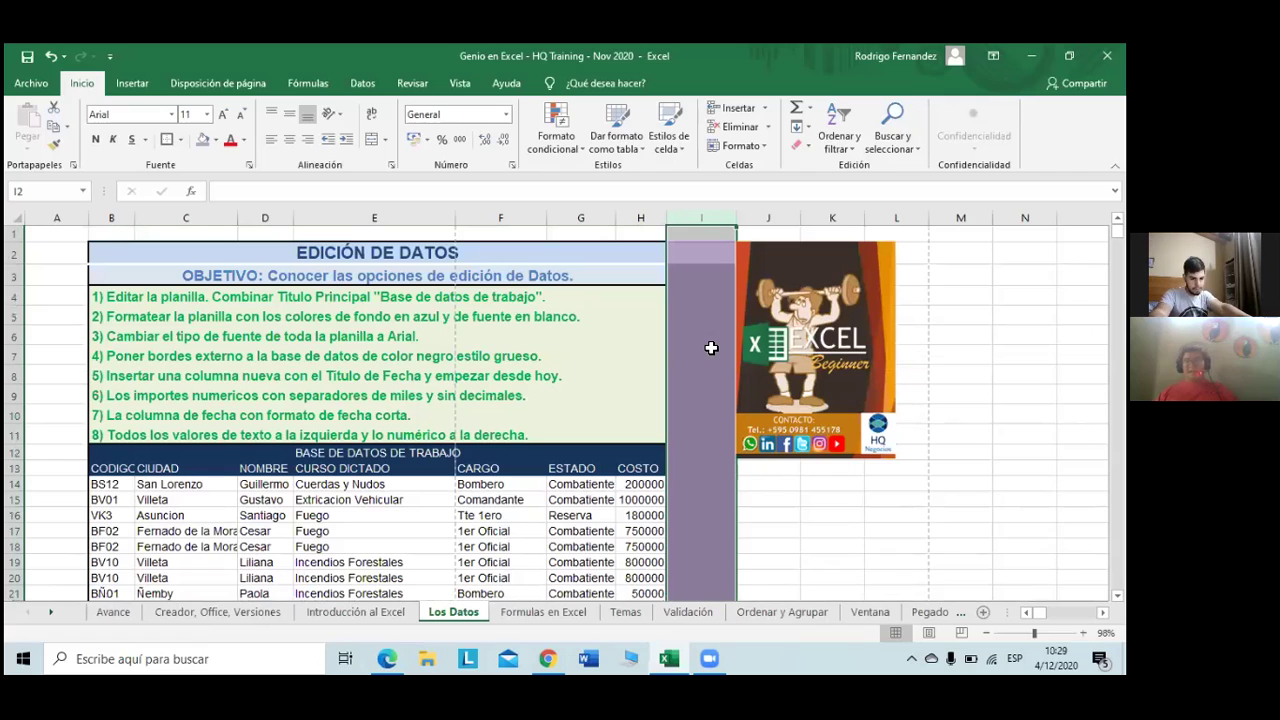
Step: Insert a new sheet column at column I, accepting the large-operation warning
key(Delete)
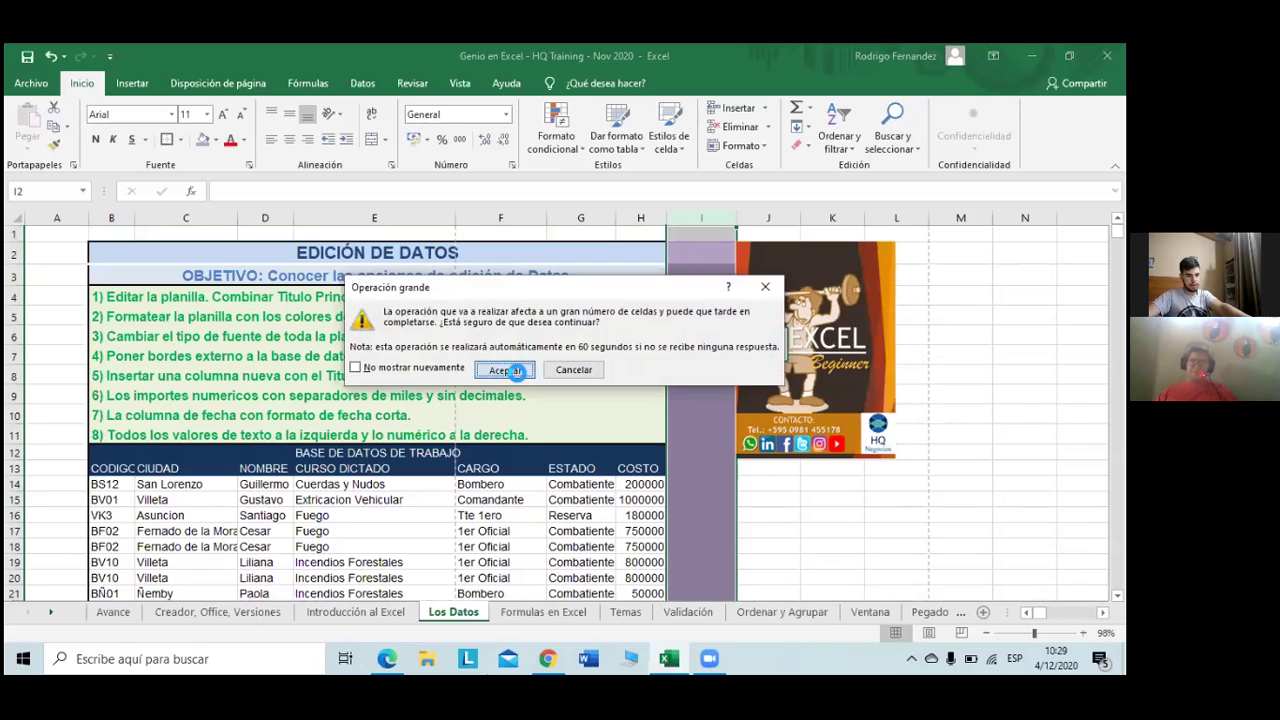
click(505, 370)
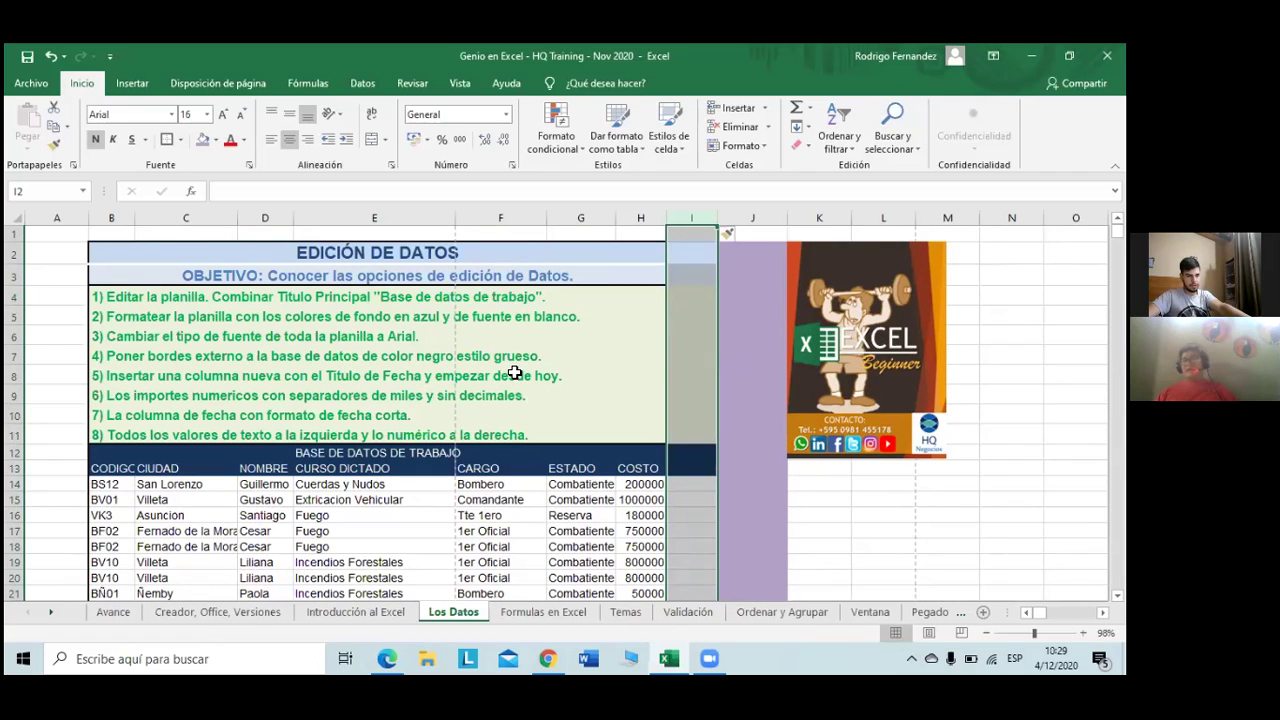
click(636, 257)
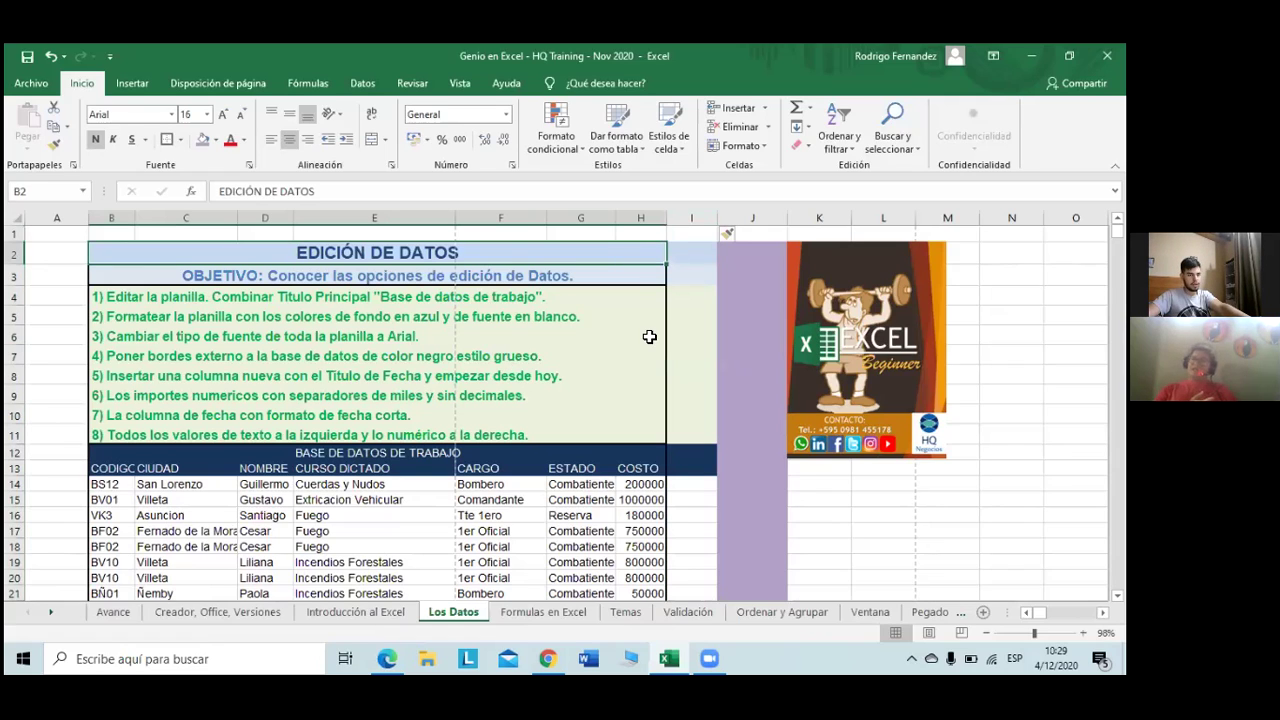
click(645, 297)
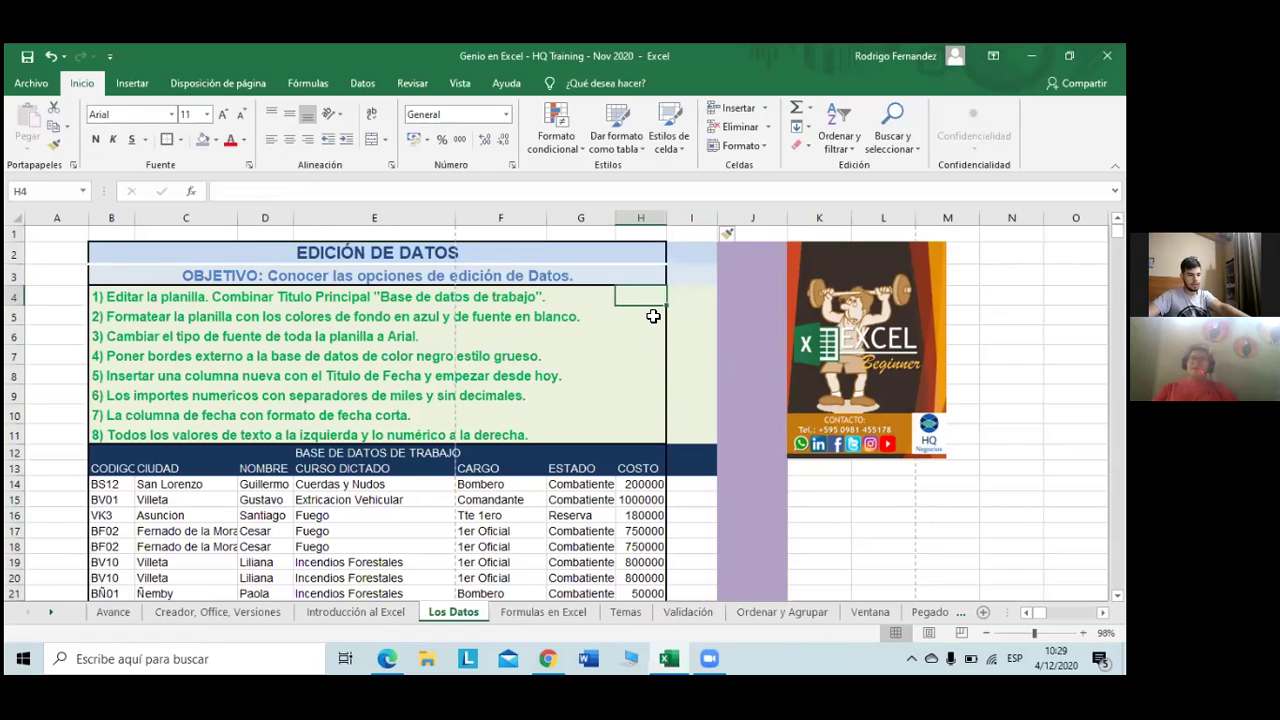
click(645, 484)
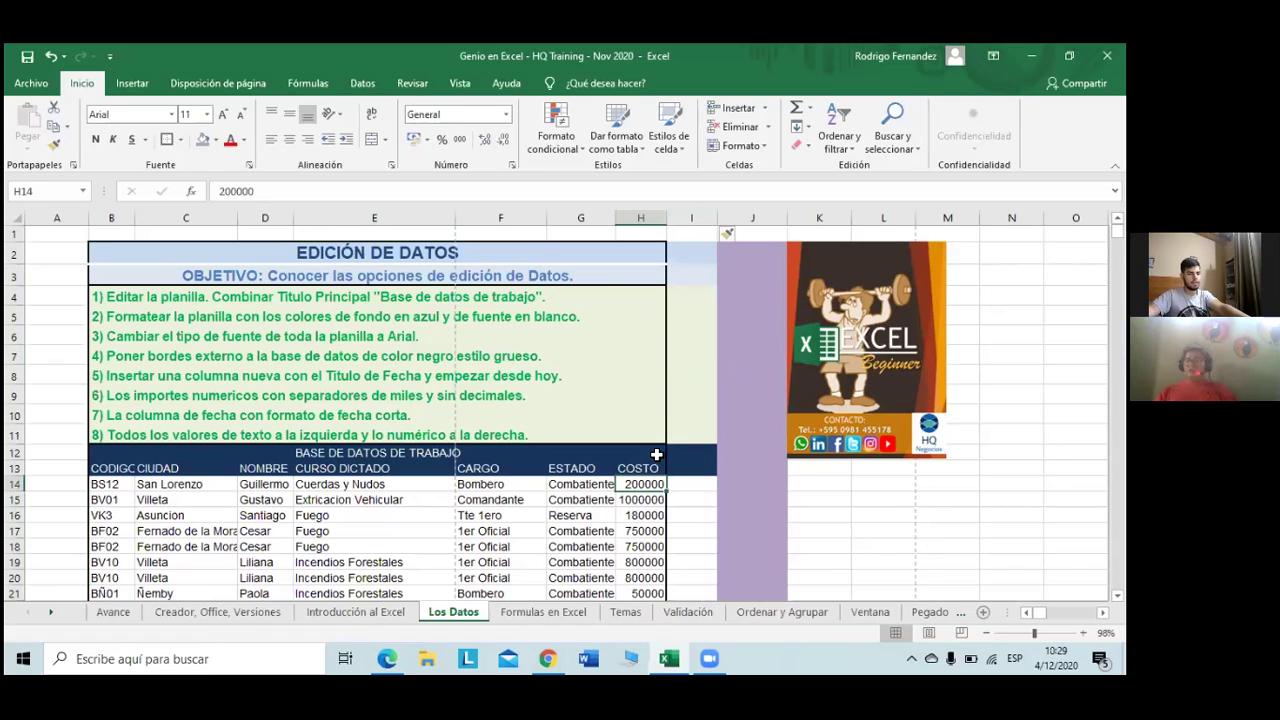
click(686, 454)
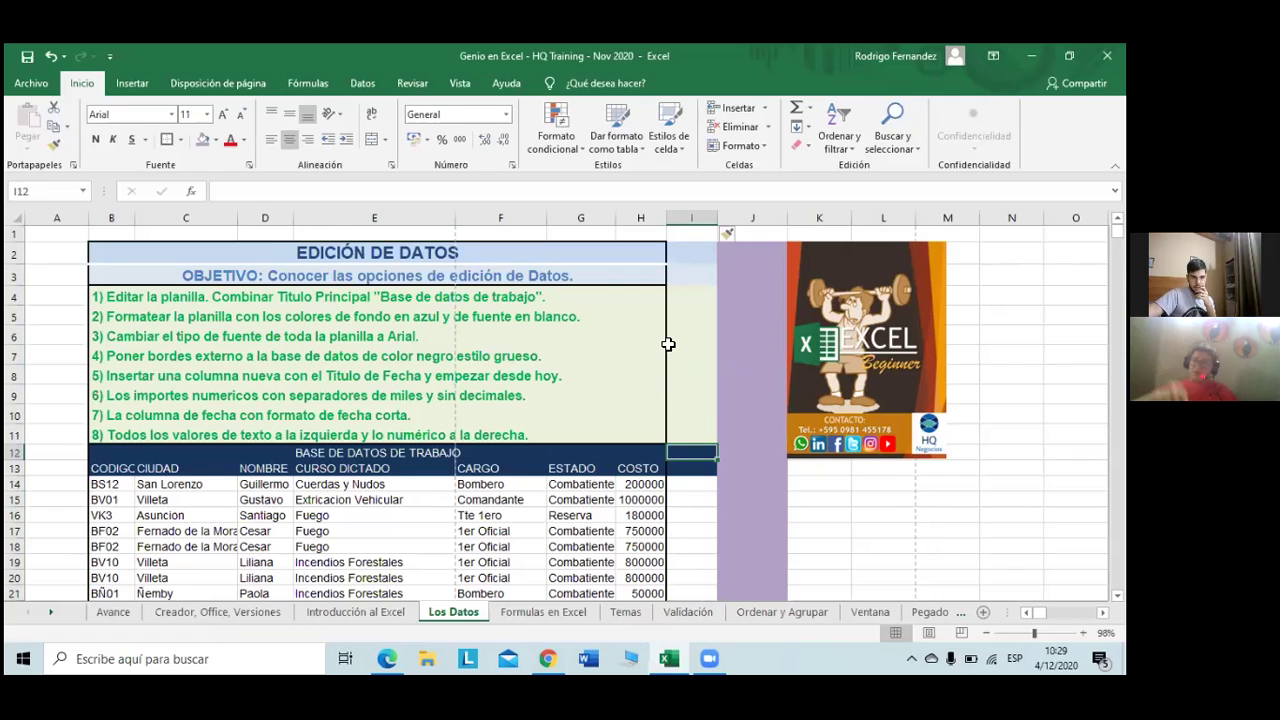
Step: Give the new column I its right neighbour's purple fill with 'El mismo formato de la derecha'
click(729, 236)
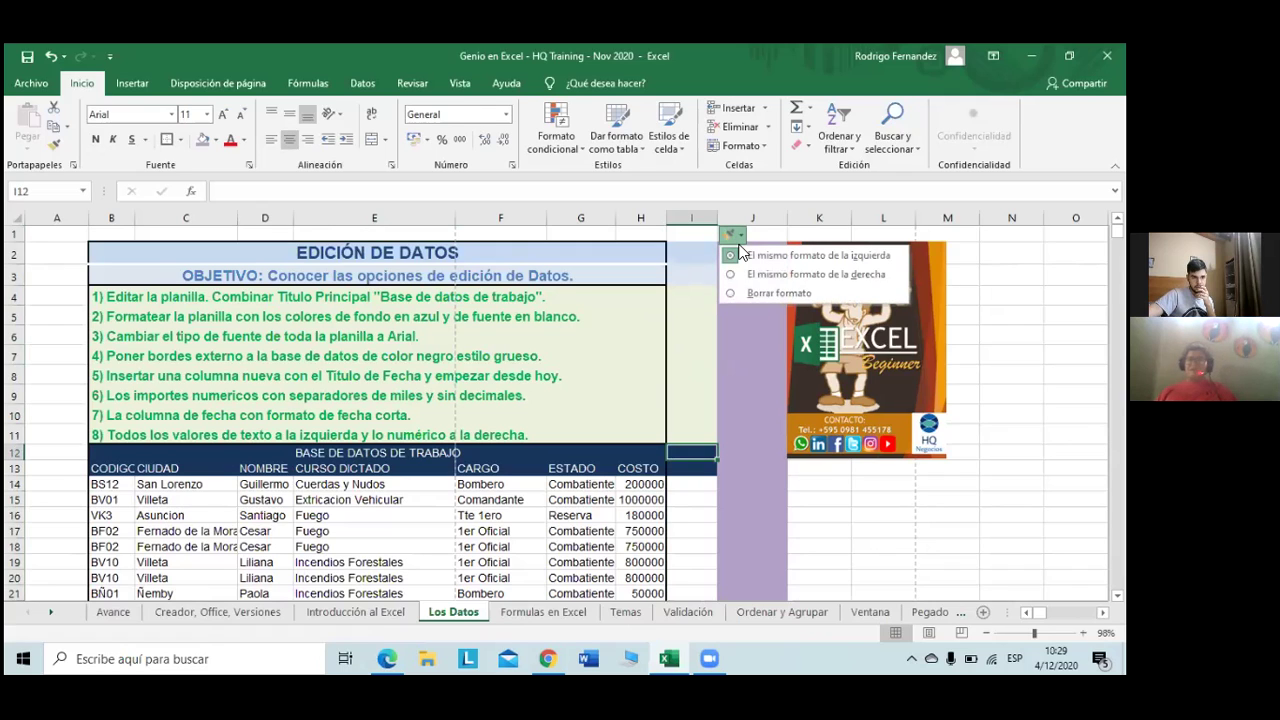
click(784, 276)
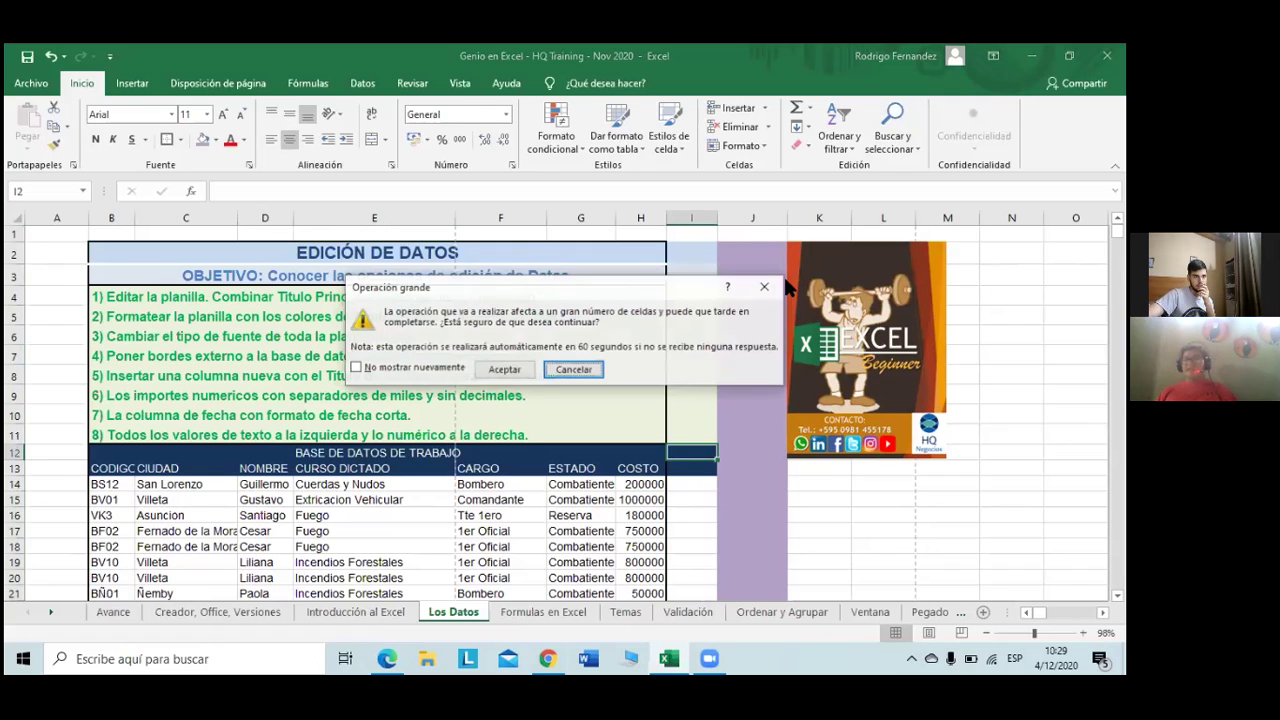
click(520, 373)
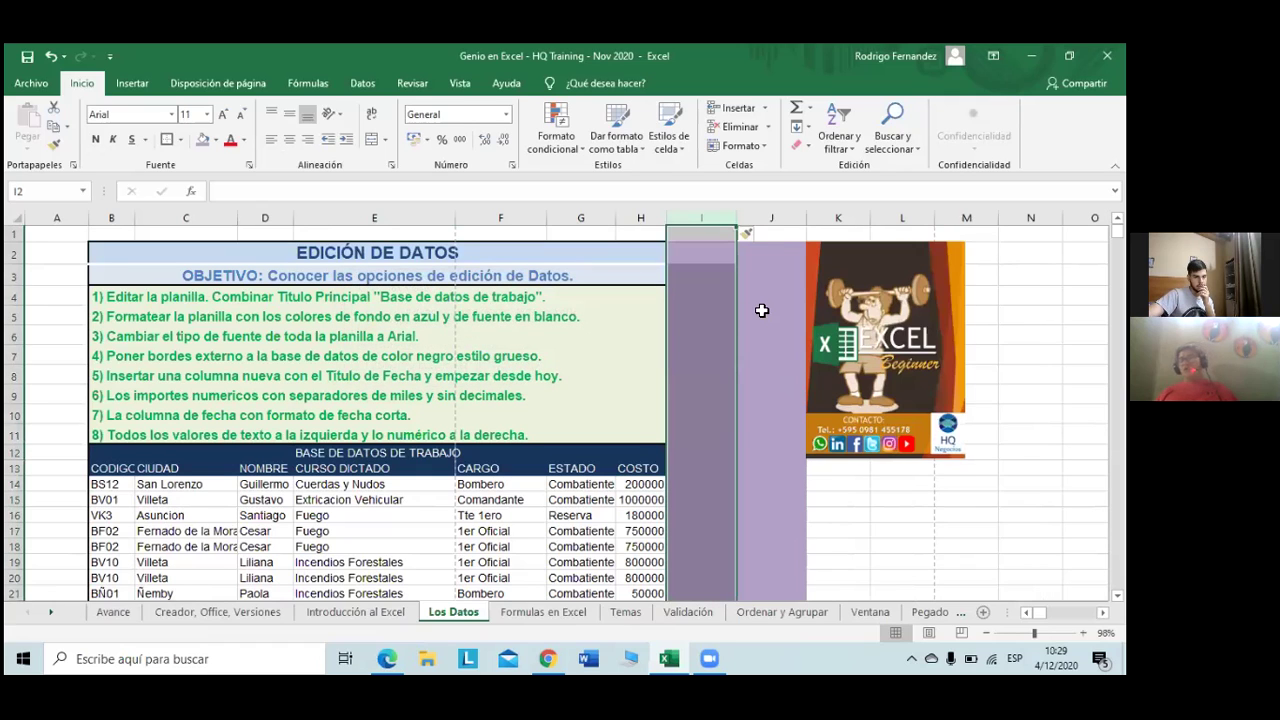
click(761, 312)
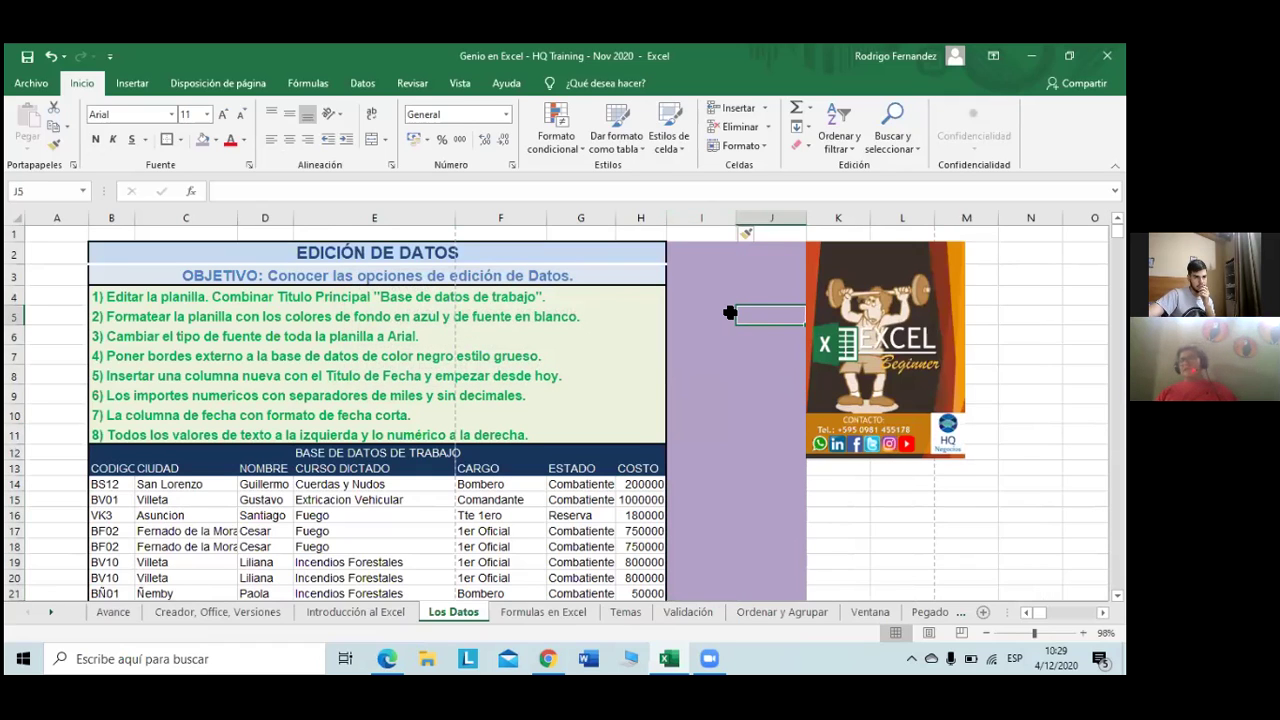
scroll(730, 313, down, 9)
click(746, 441)
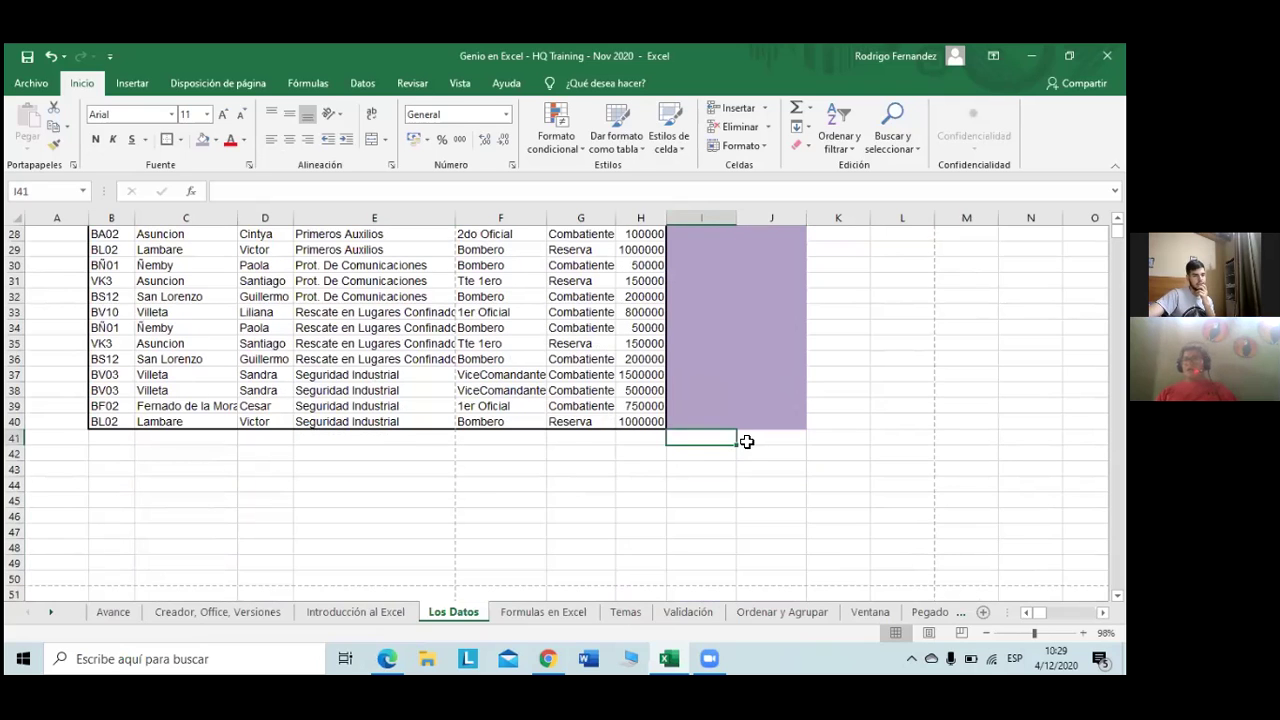
scroll(747, 437, up, 2)
scroll(748, 430, up, 7)
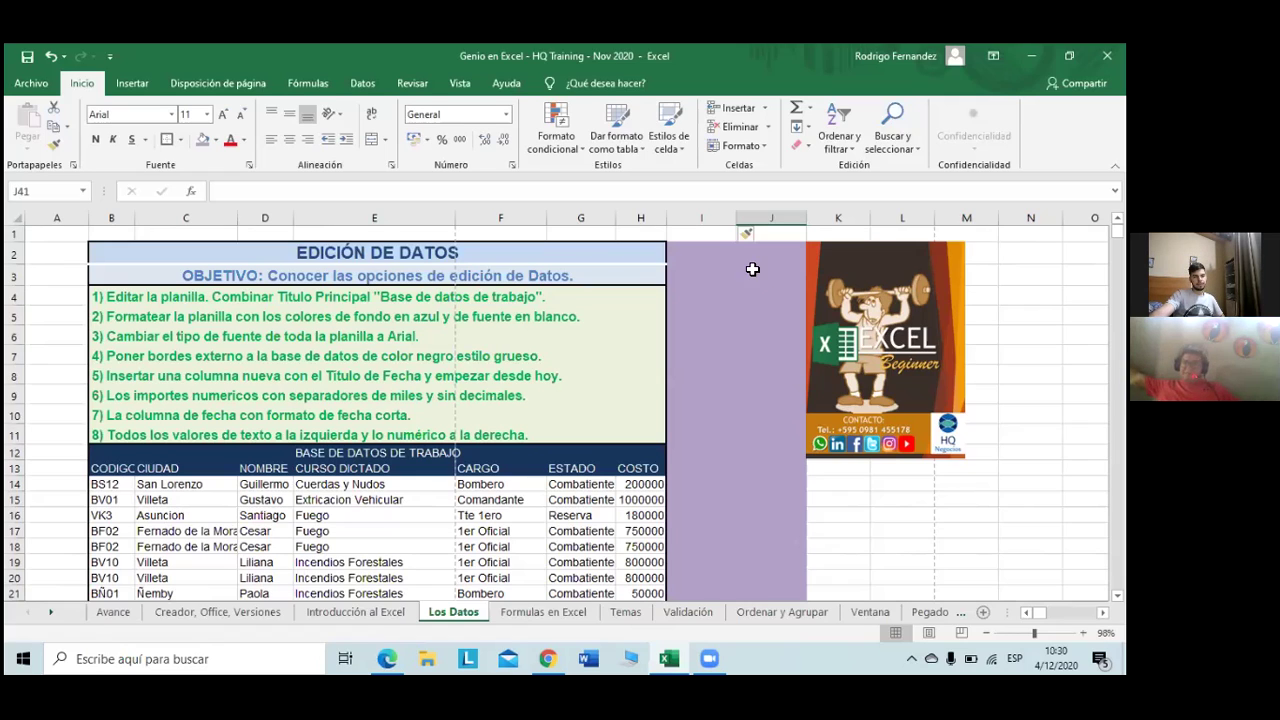
Step: Strip all formatting from the inserted column with 'Borrar formato'
click(745, 238)
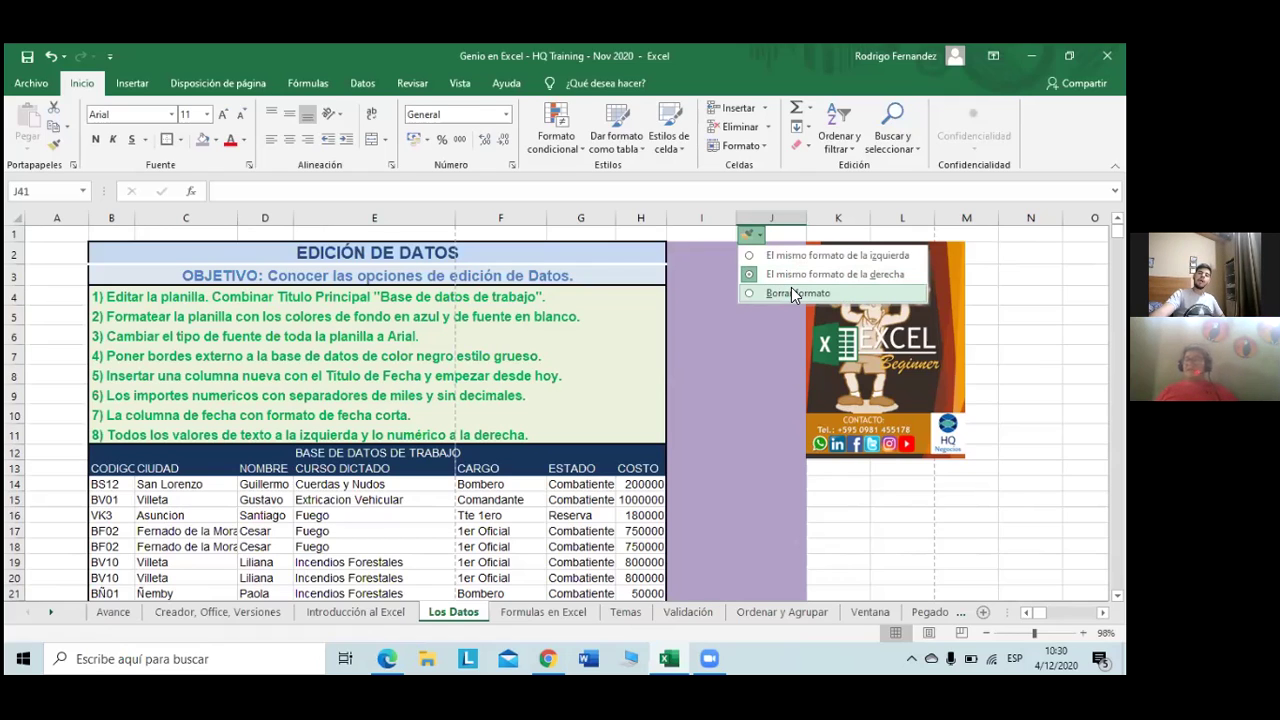
click(793, 292)
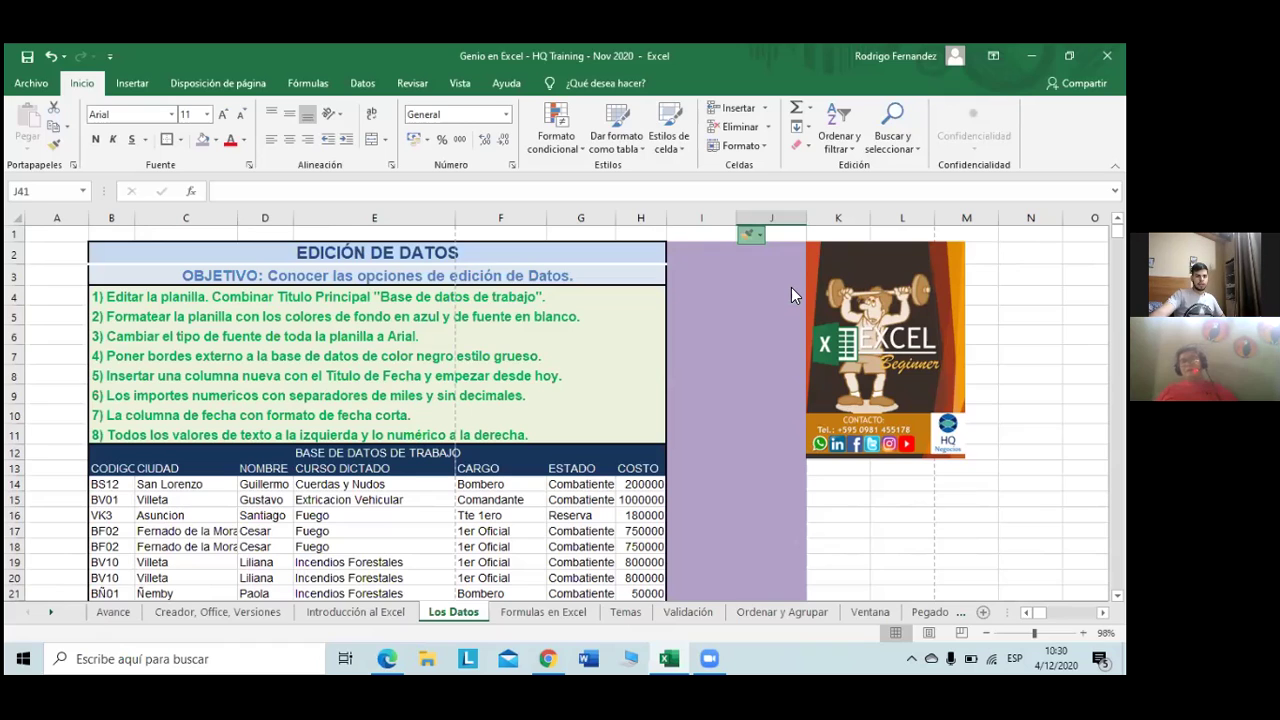
click(521, 371)
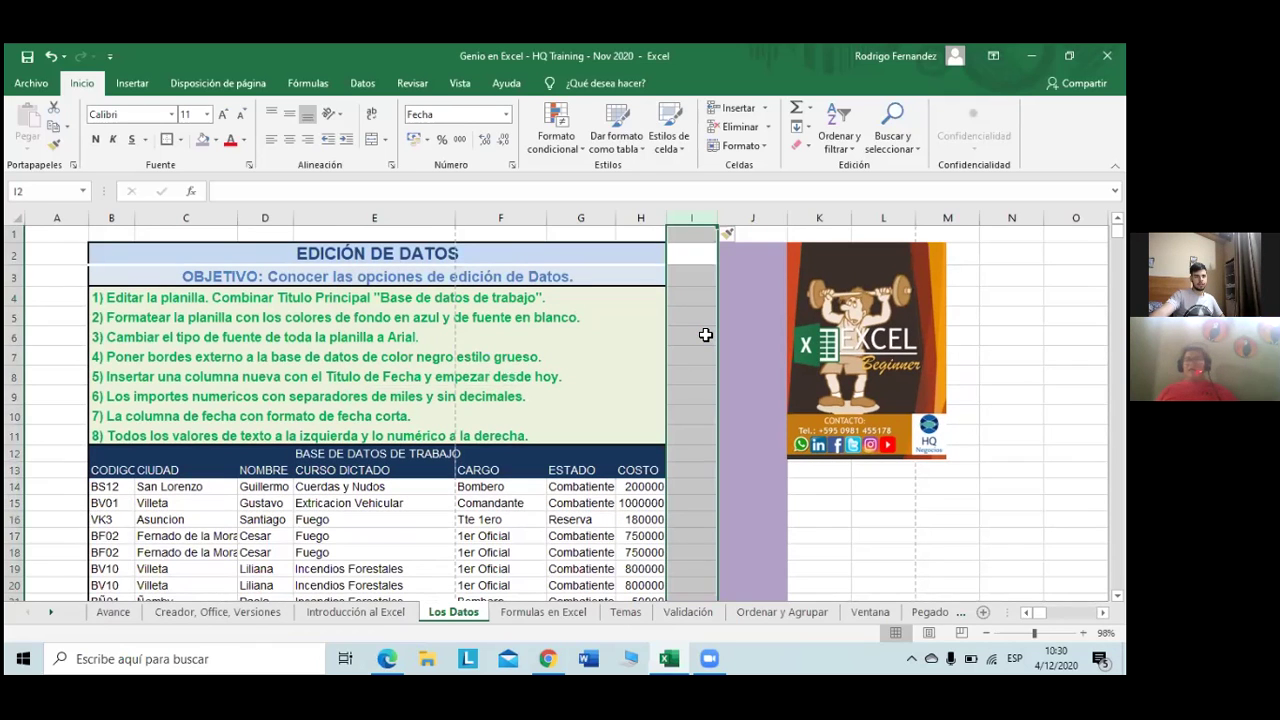
Step: Apply 'El mismo formato de la izquierda' so column I takes the table's navy and light green fills
click(705, 335)
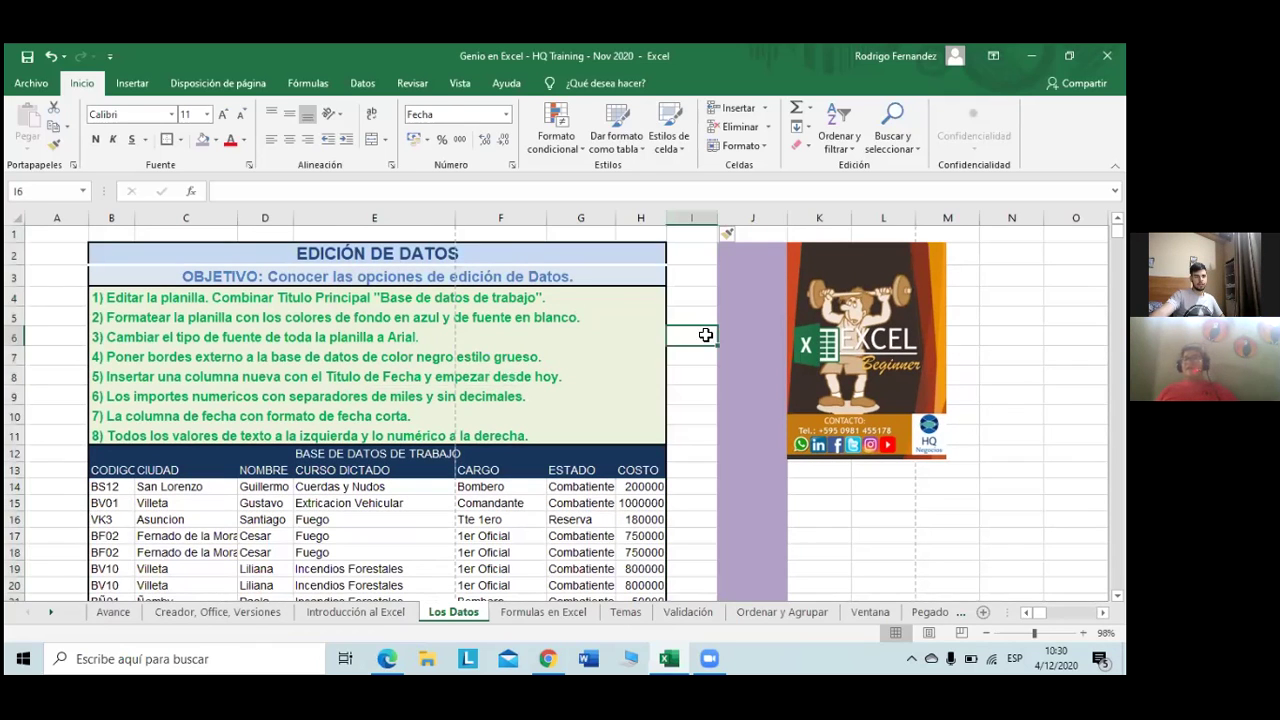
click(691, 251)
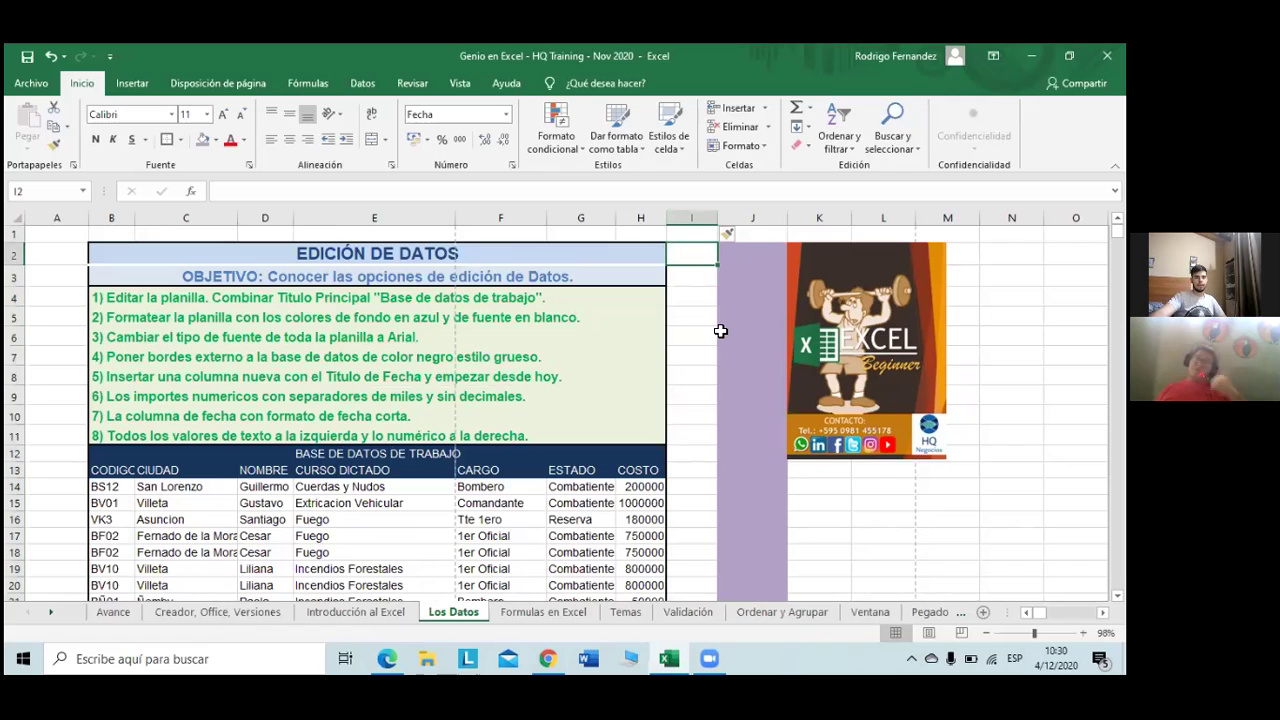
click(729, 234)
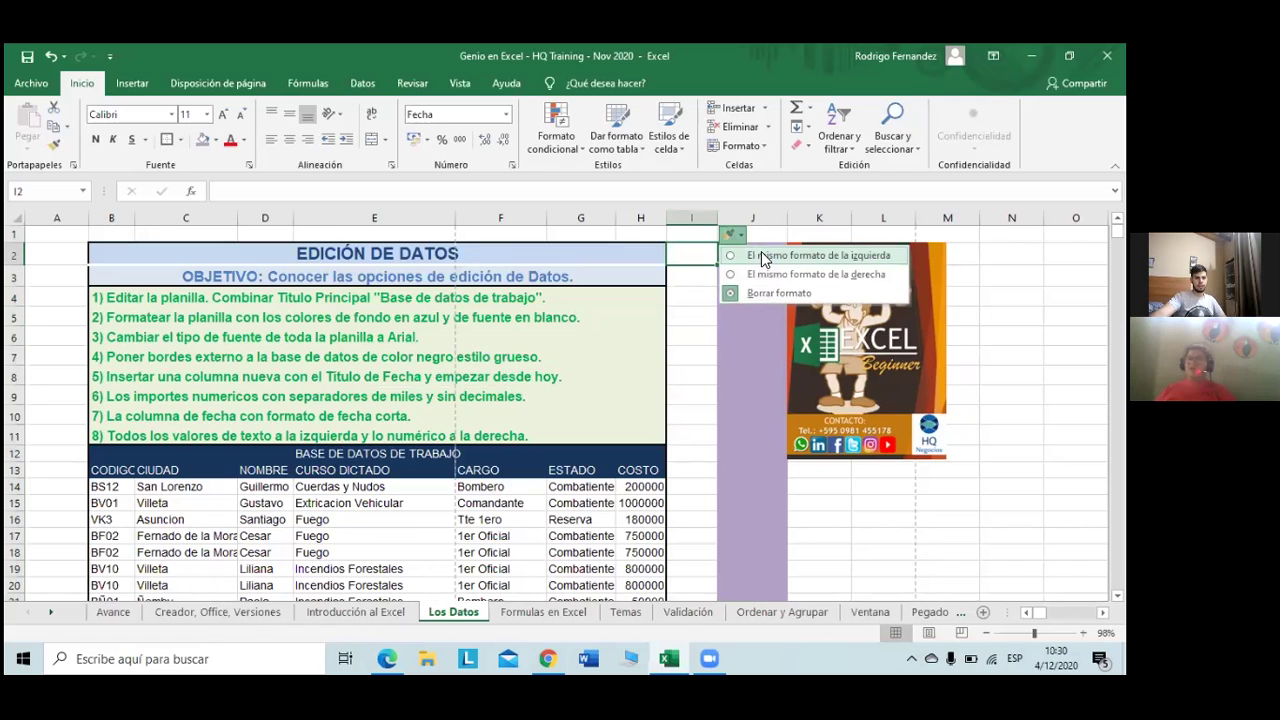
click(761, 253)
click(497, 371)
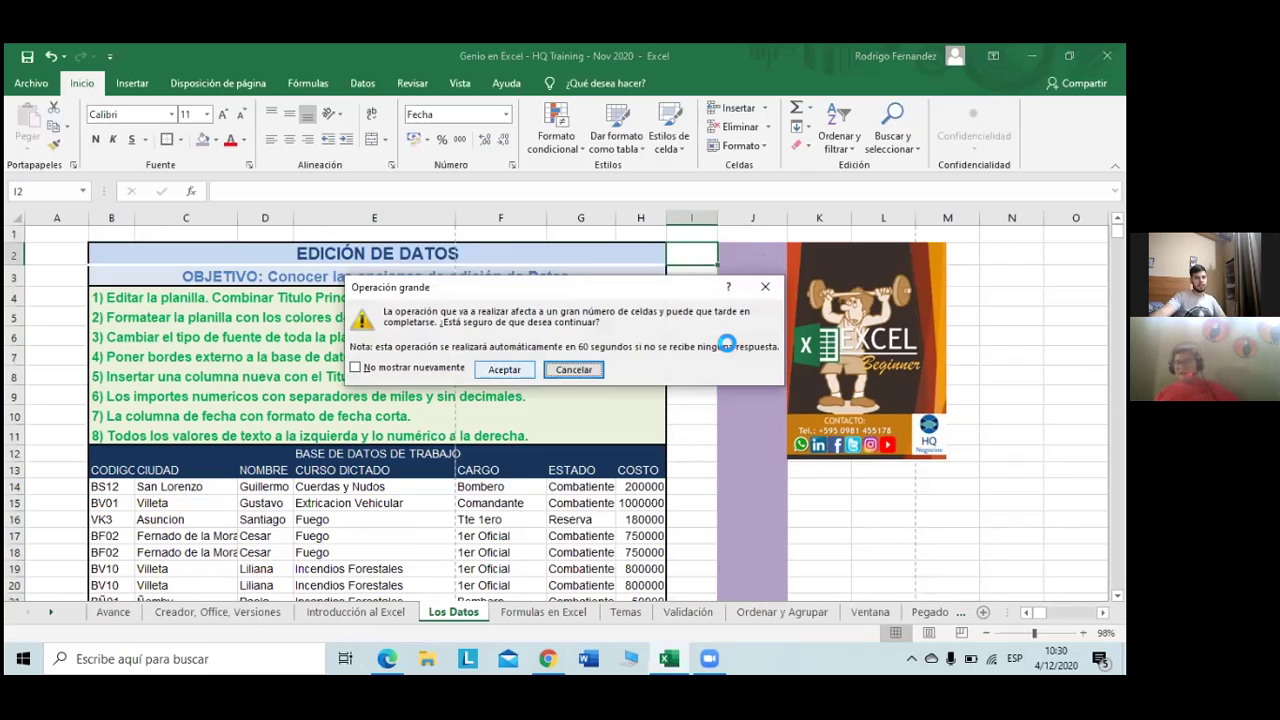
click(692, 325)
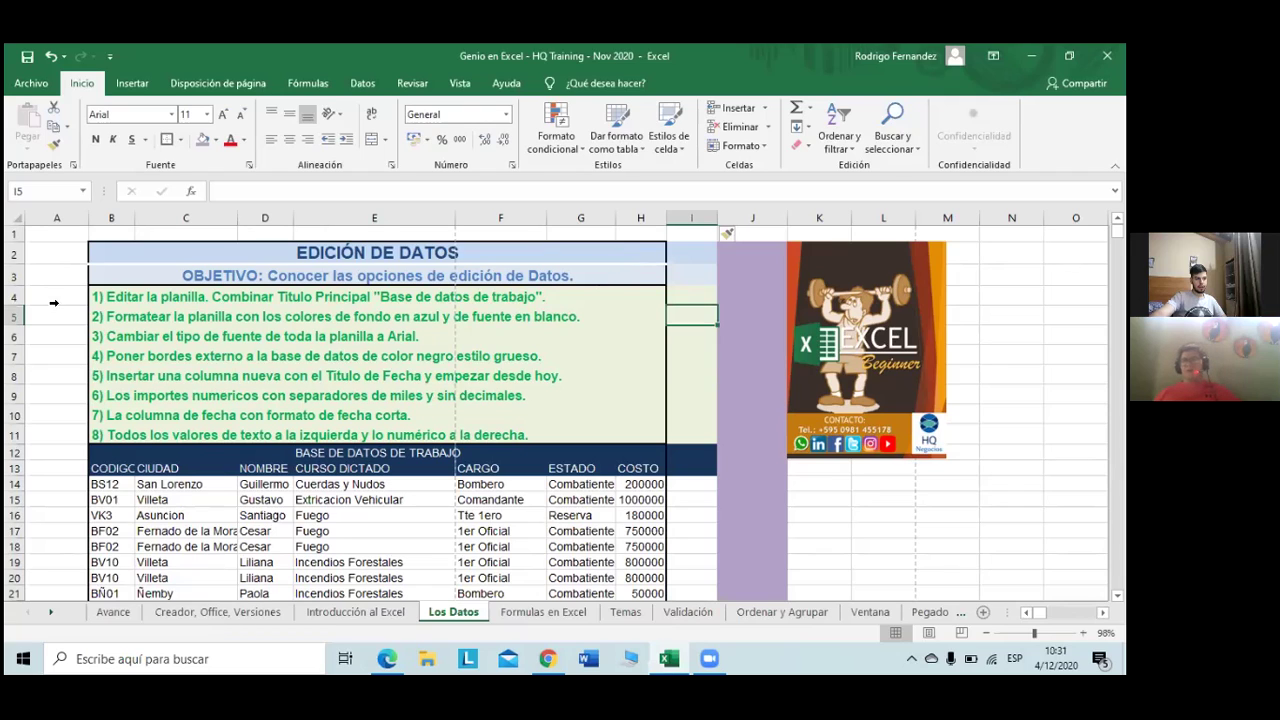
Step: Insert a new row 3 above the OBJETIVO row, initially matching the formatting below it
click(18, 278)
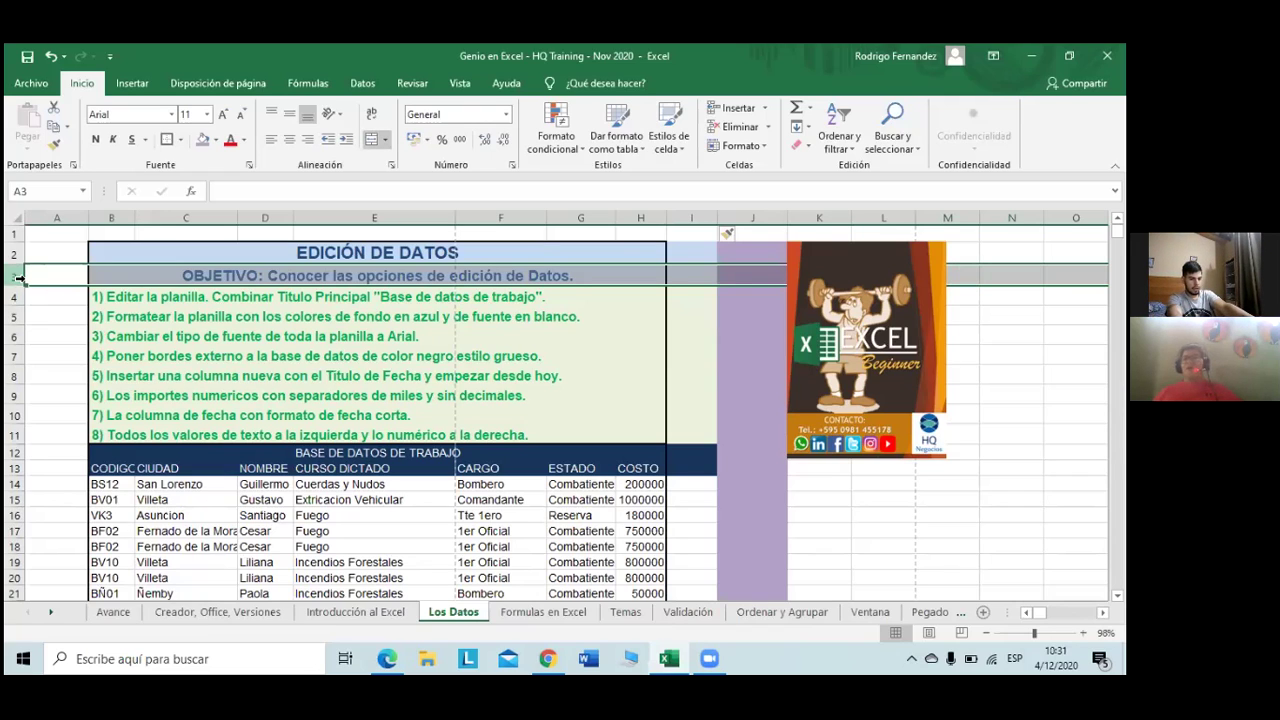
key(ctrl+plus)
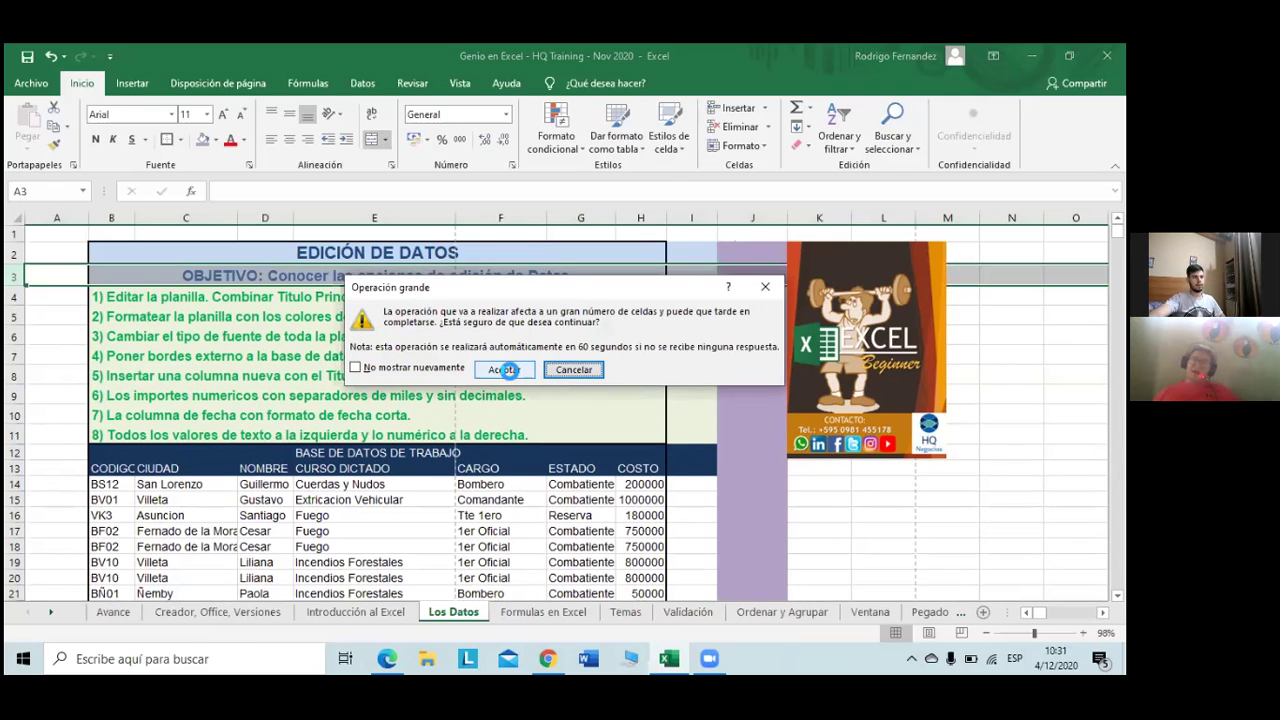
click(507, 370)
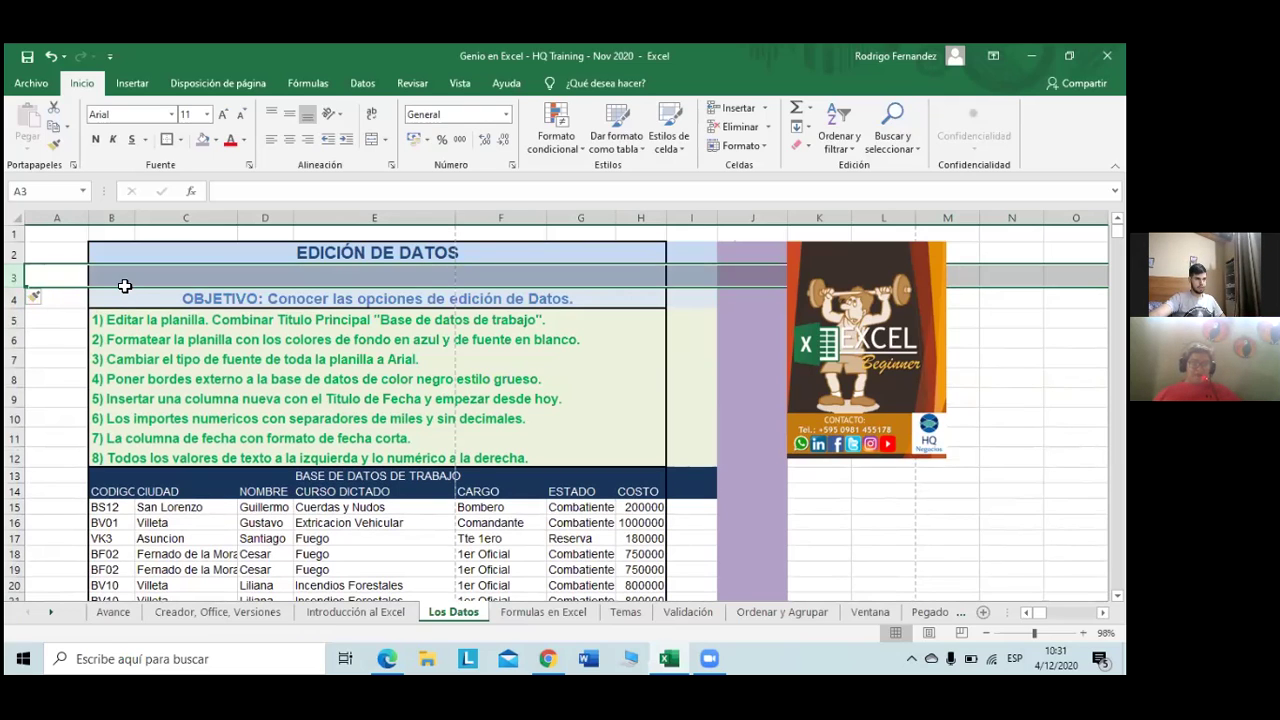
click(33, 300)
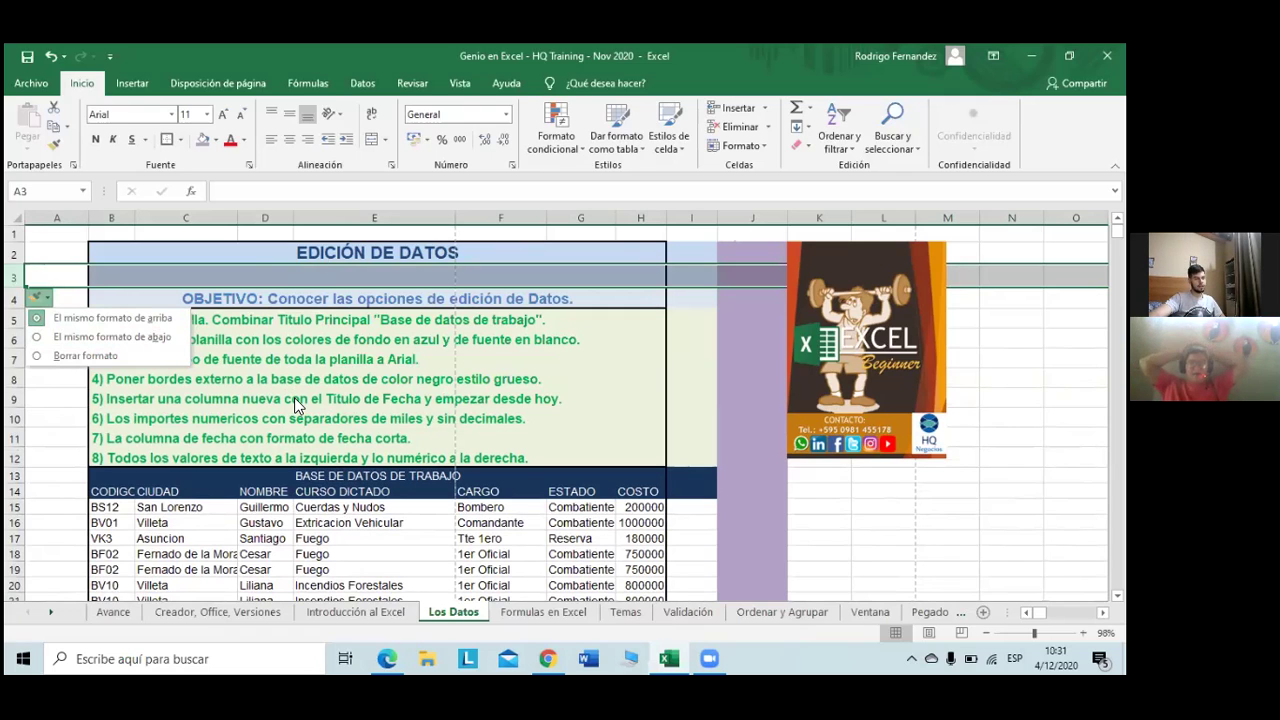
click(100, 340)
click(505, 370)
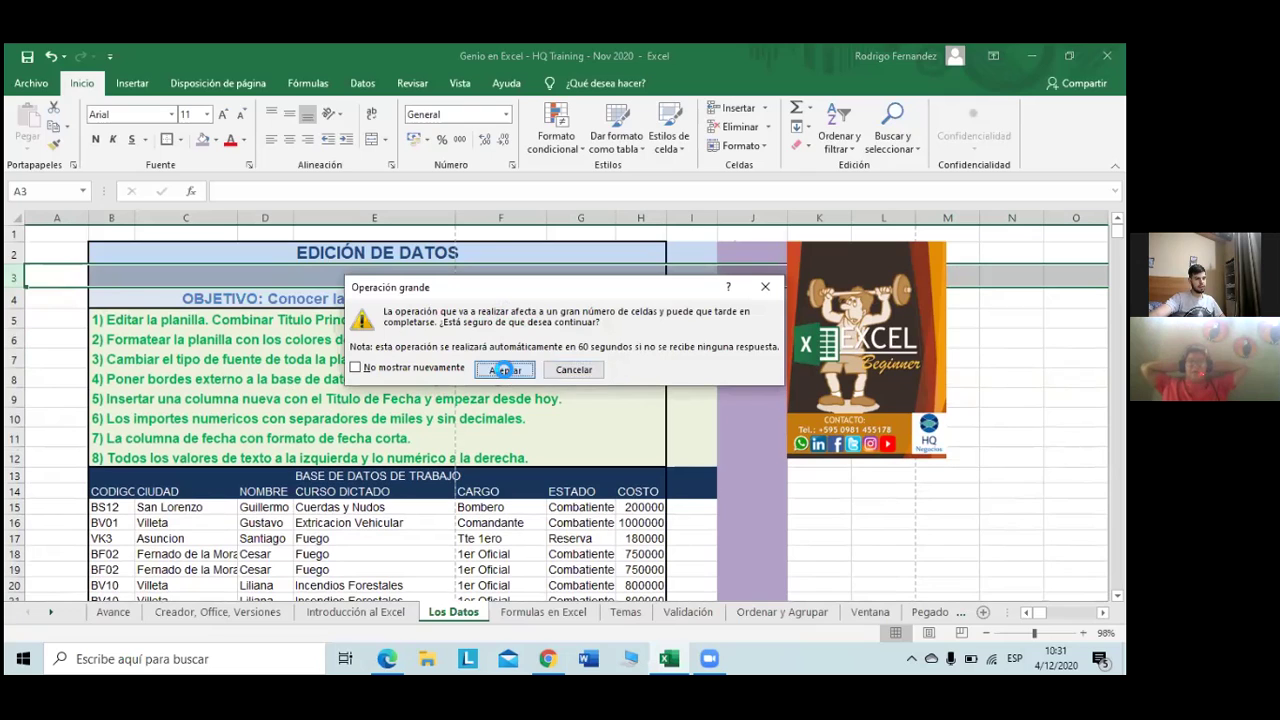
click(228, 314)
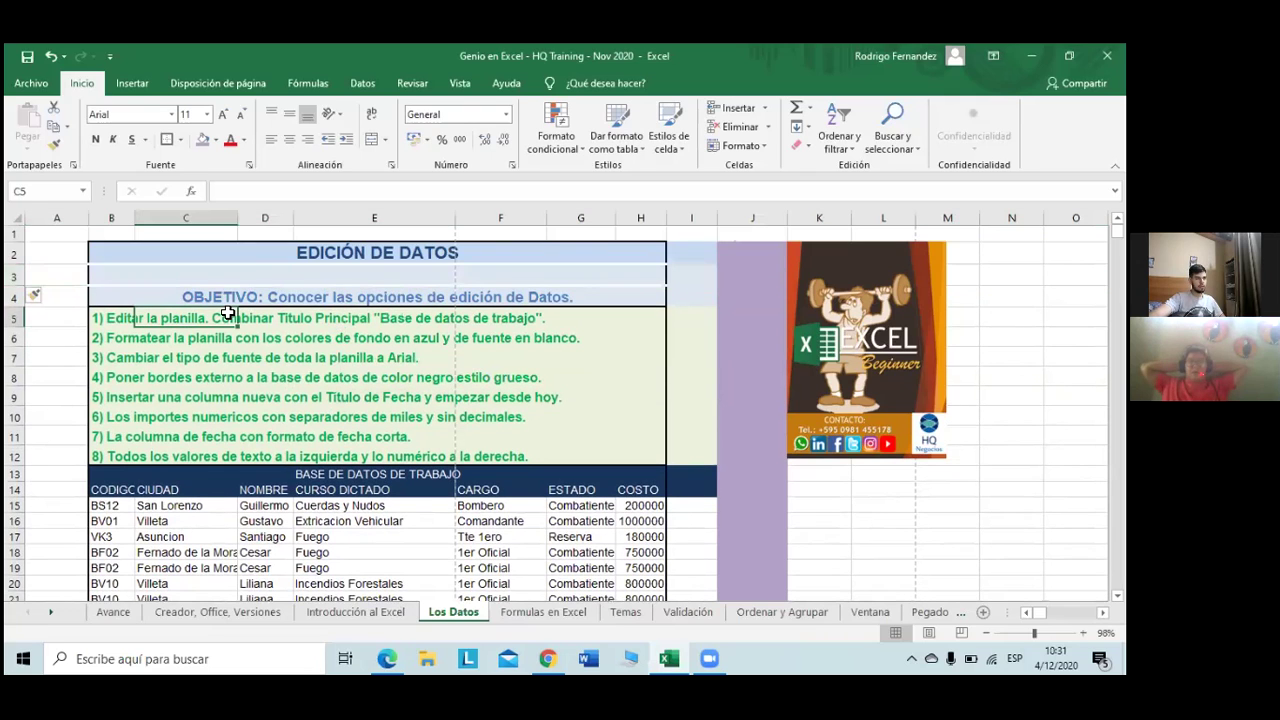
Step: Clear the new row's formatting with 'Borrar formato', ticking 'No mostrar nuevamente'
click(251, 258)
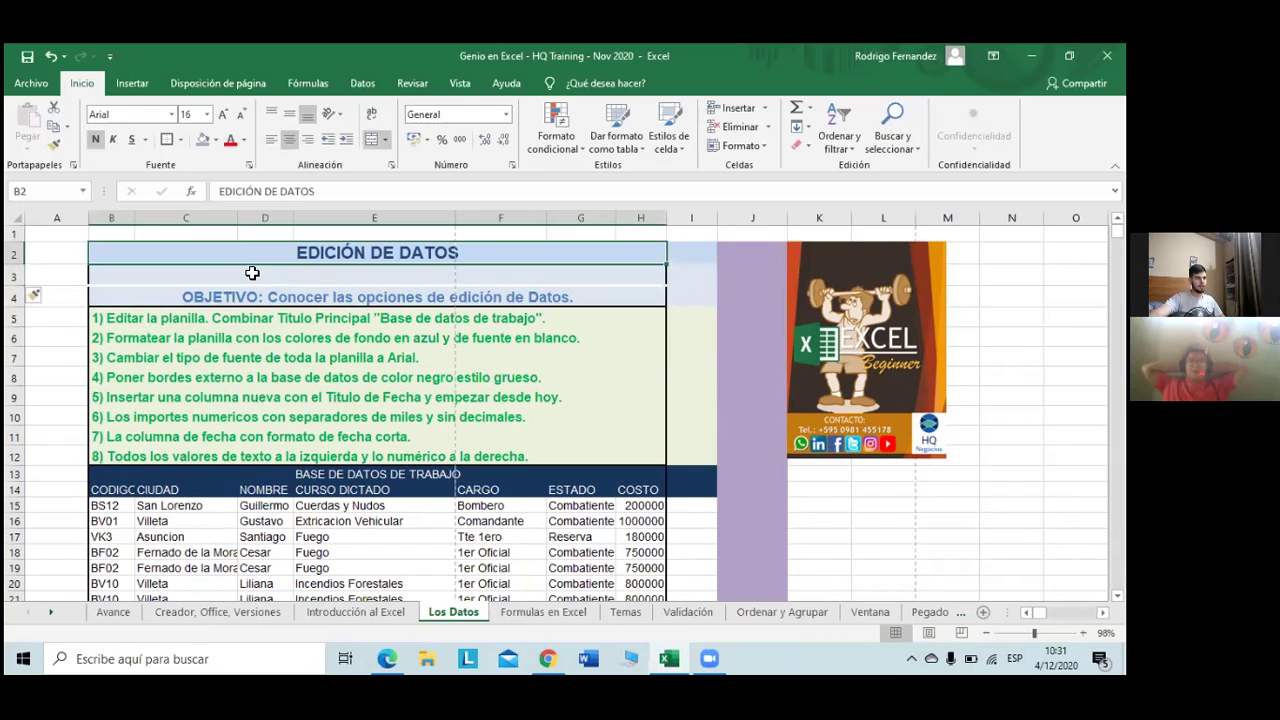
click(252, 273)
click(40, 297)
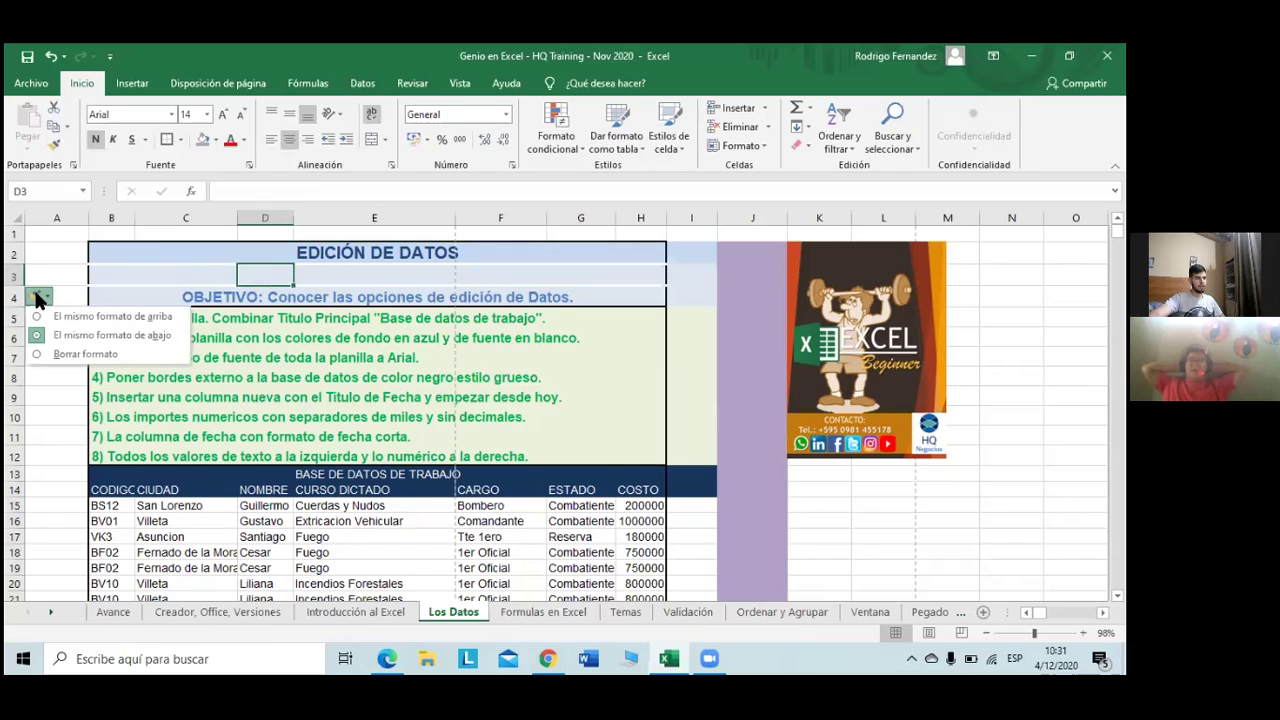
click(86, 354)
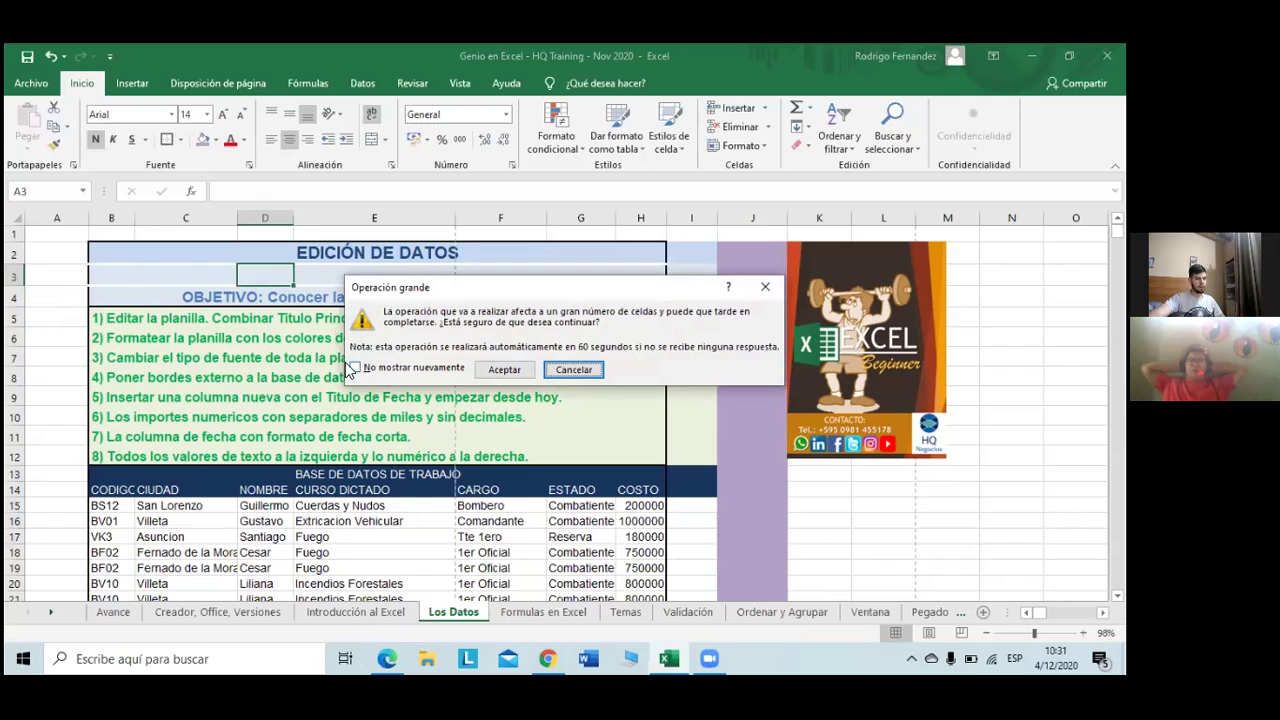
click(355, 369)
click(500, 370)
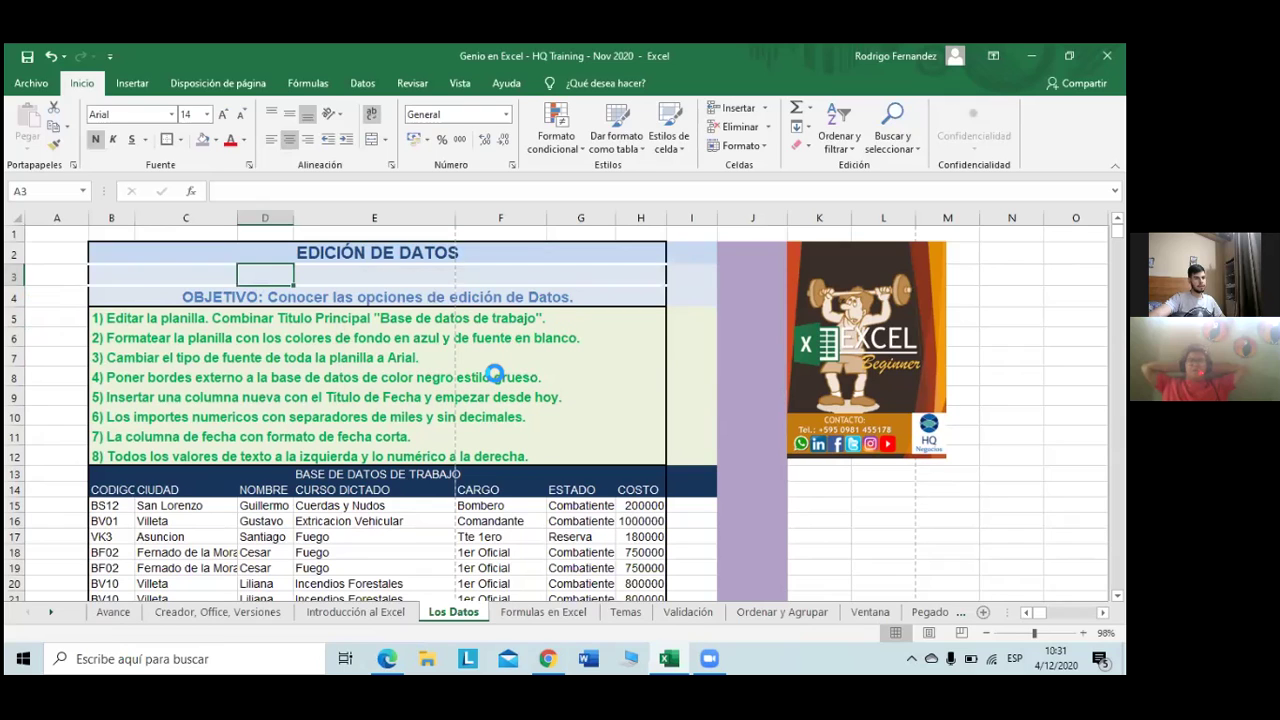
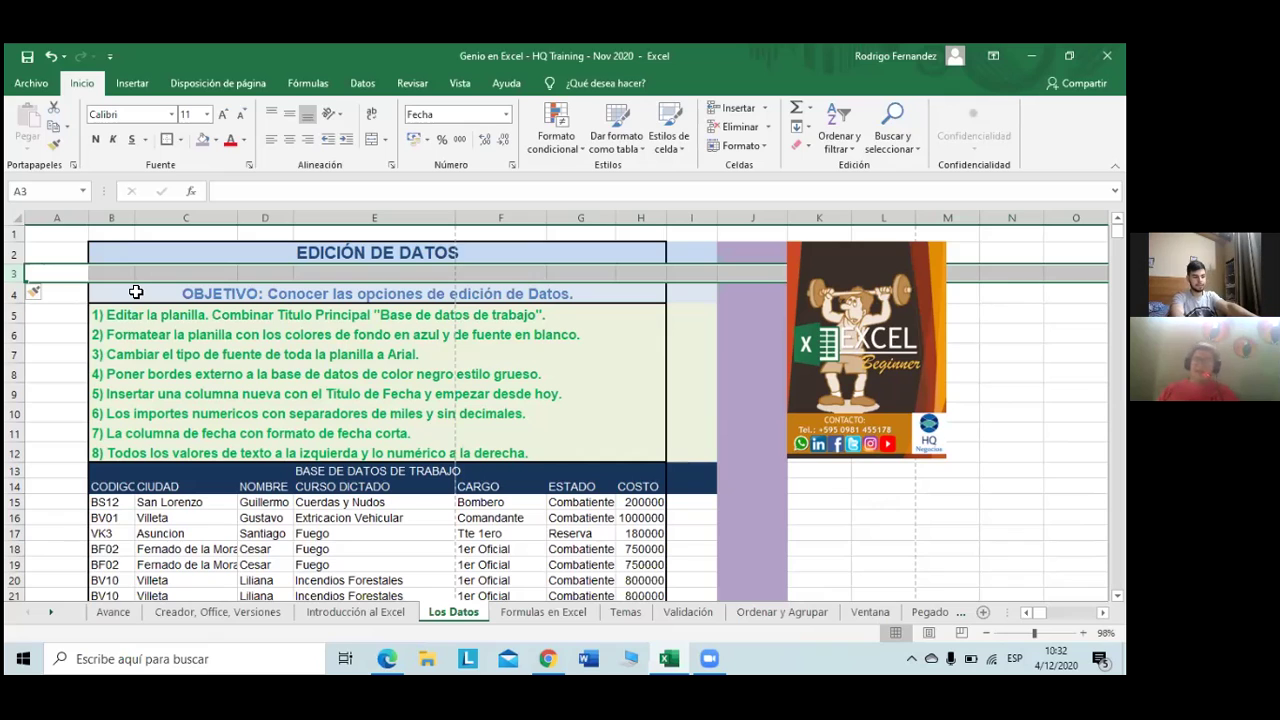
Step: Type the heading FECHA in cell I13, right of COSTO
click(295, 298)
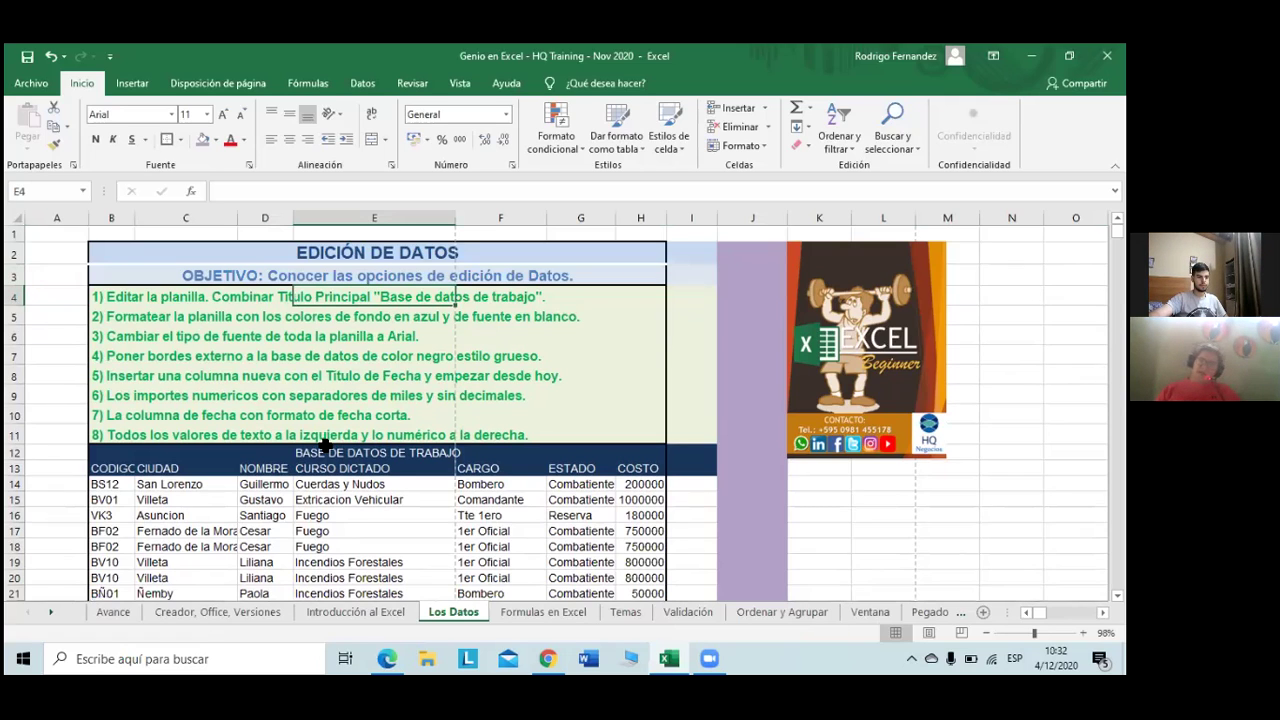
click(679, 466)
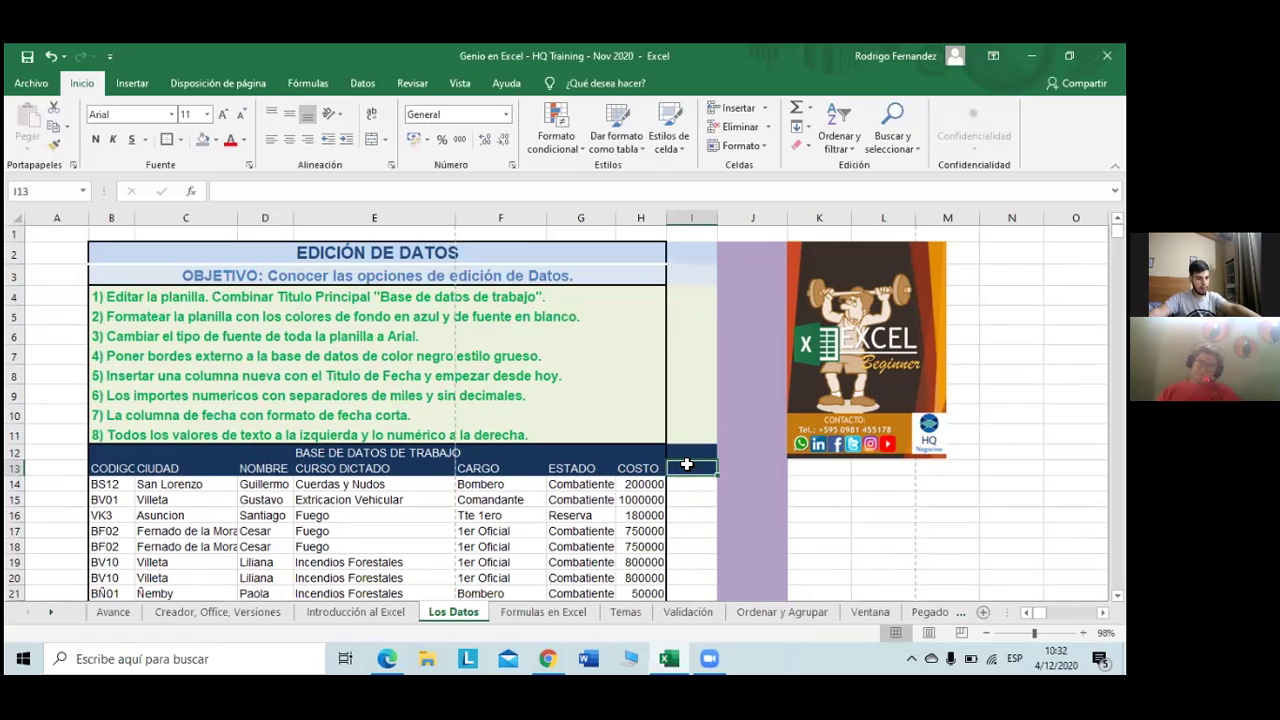
text(FE)
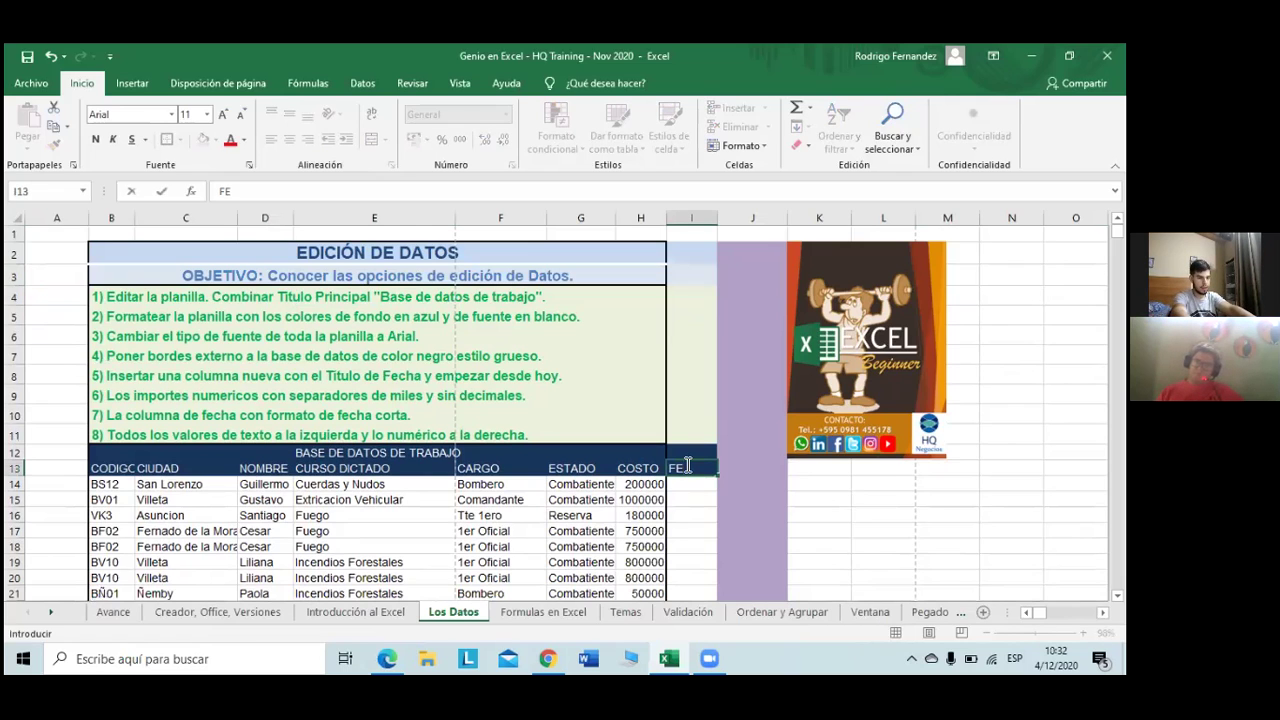
text(CHA)
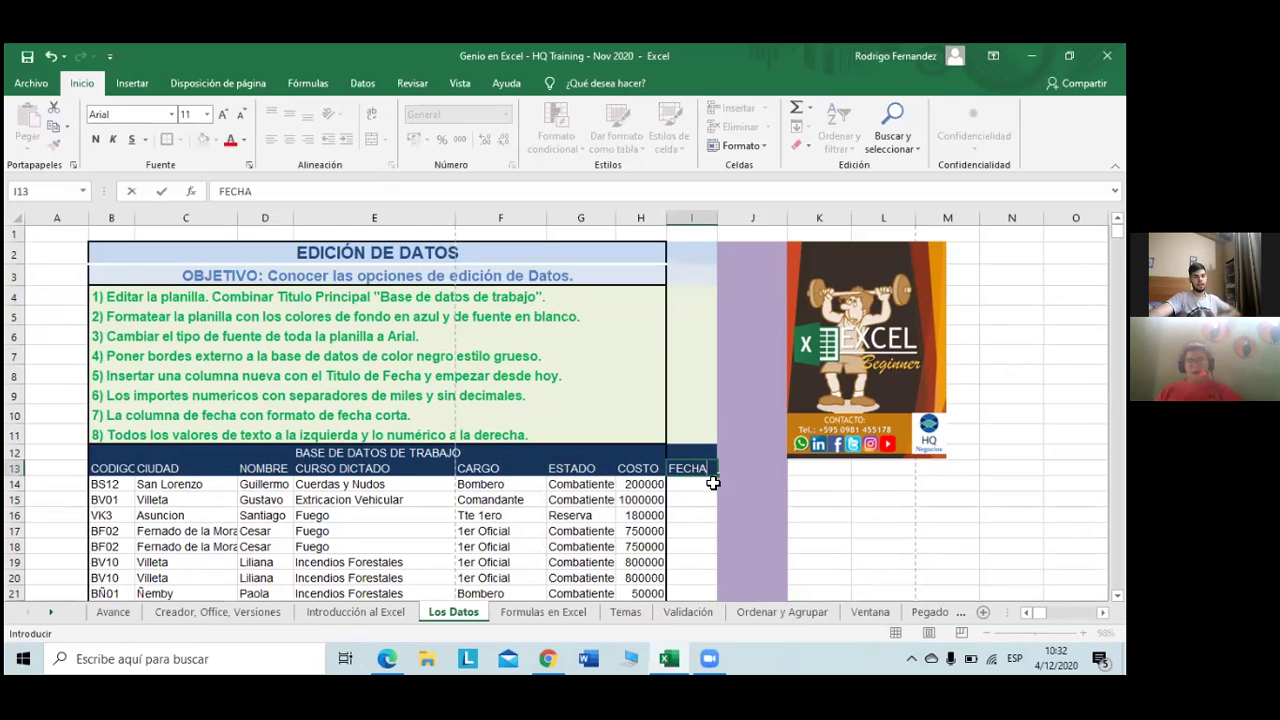
key(Return)
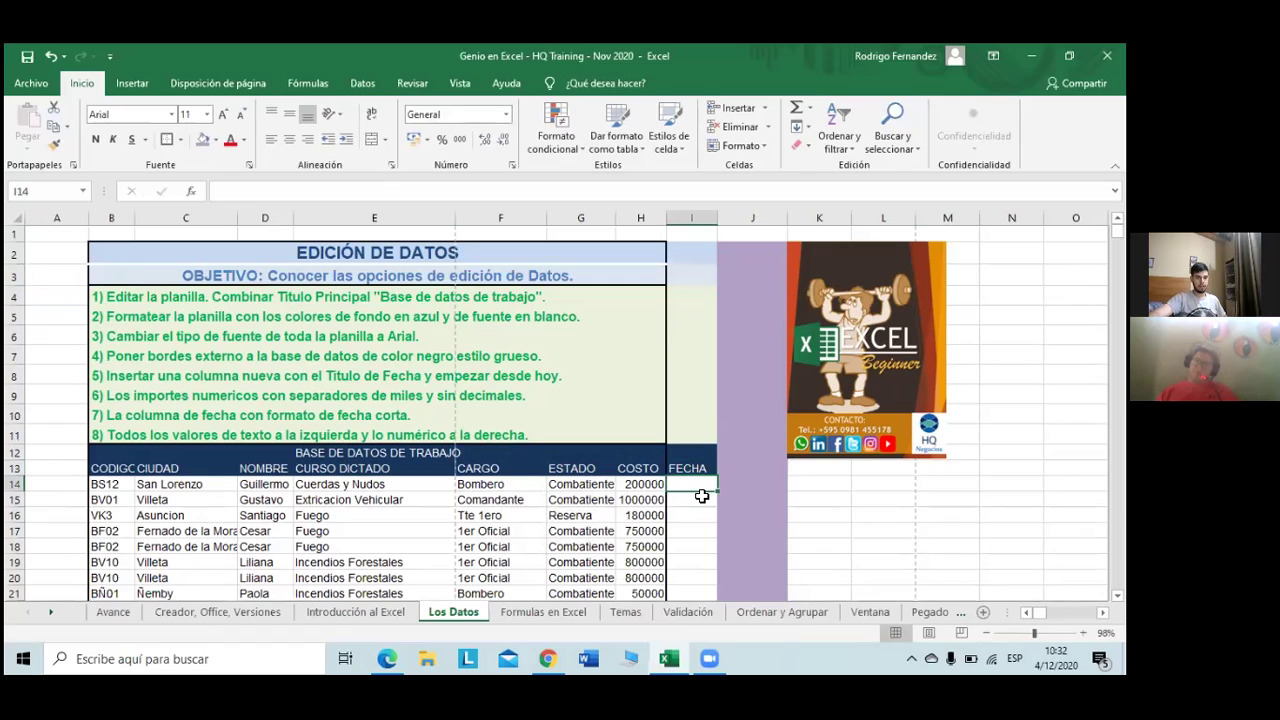
mouse_move(1036, 659)
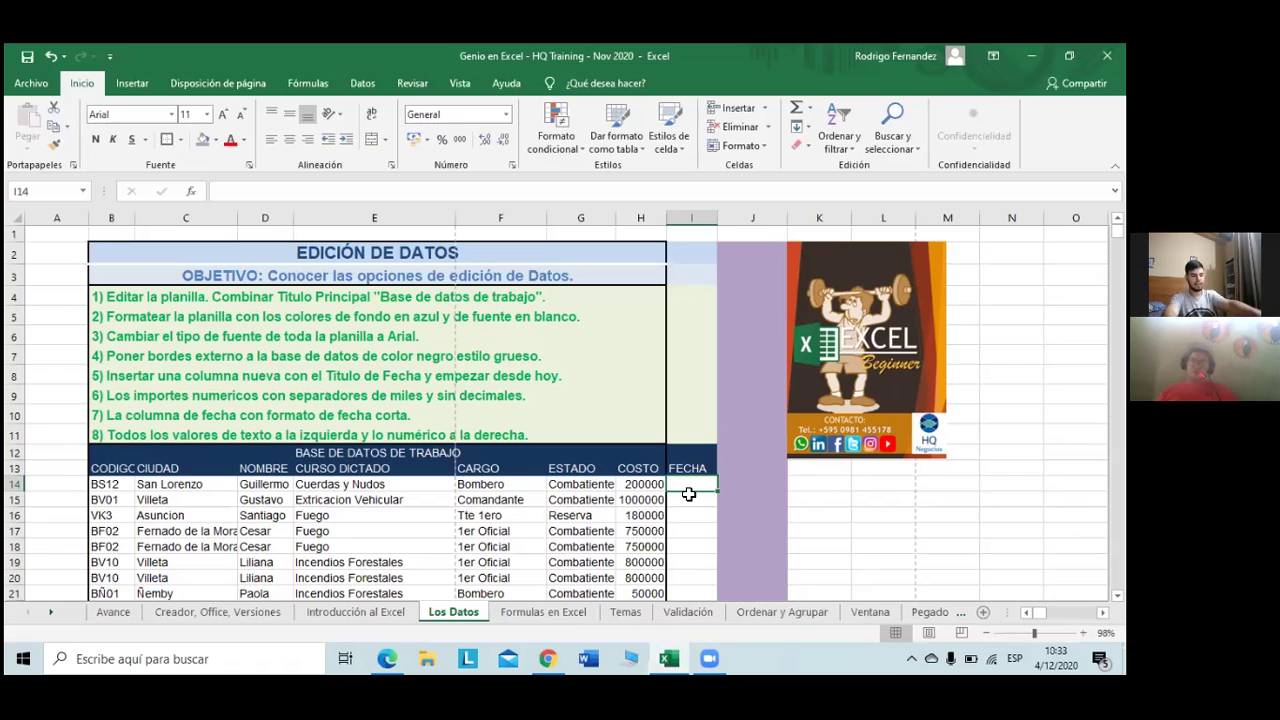
Step: Enter 4/12/2020 in I14 and widen column I so the date displays fully
text(4/12/)
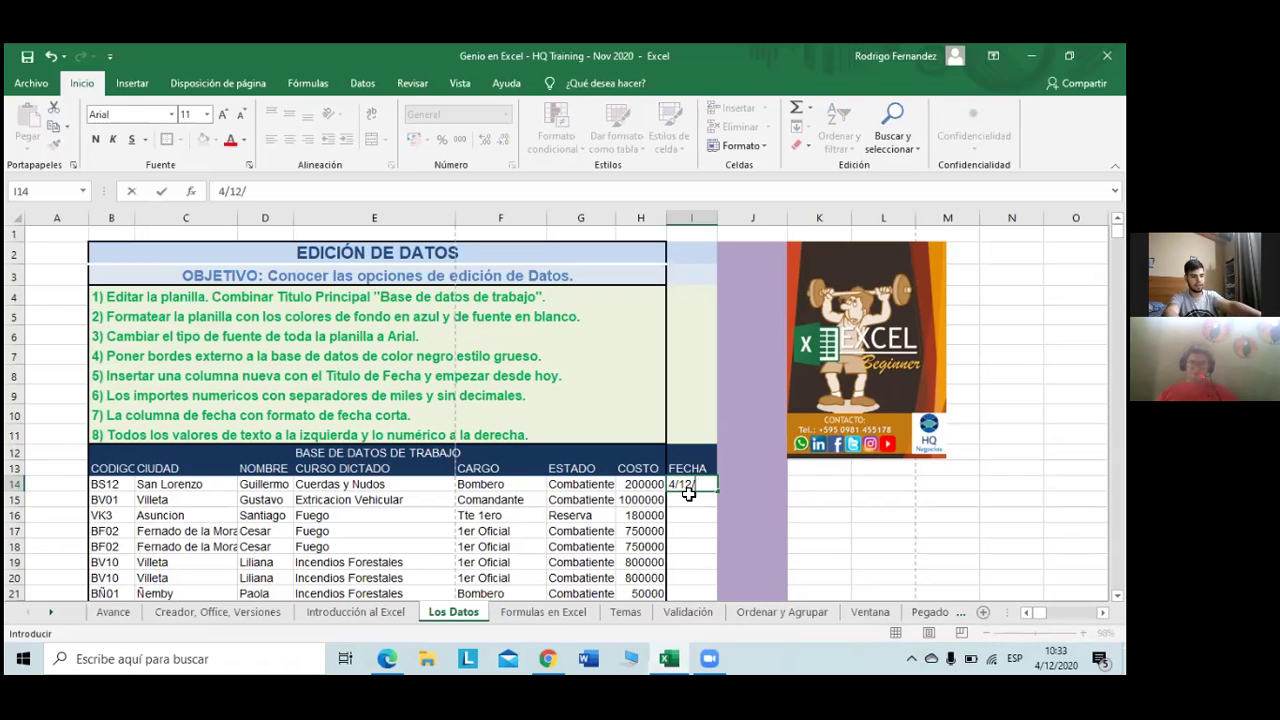
text(2020)
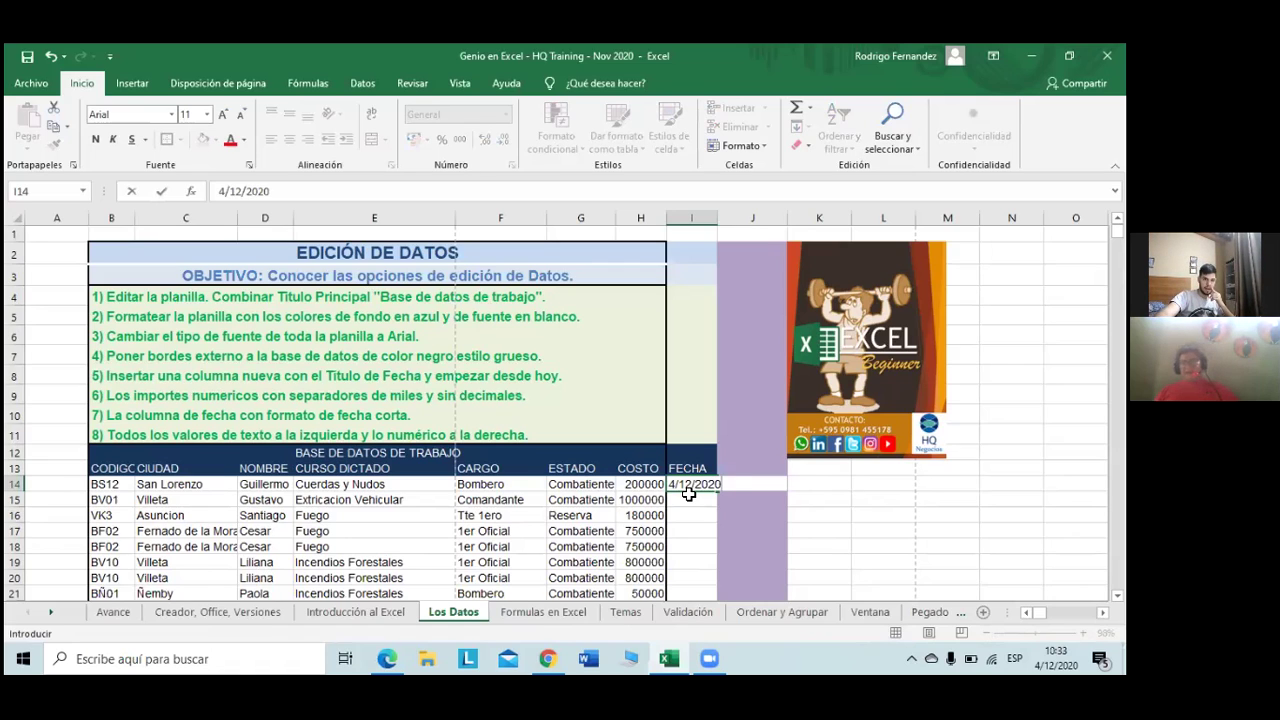
key(Return)
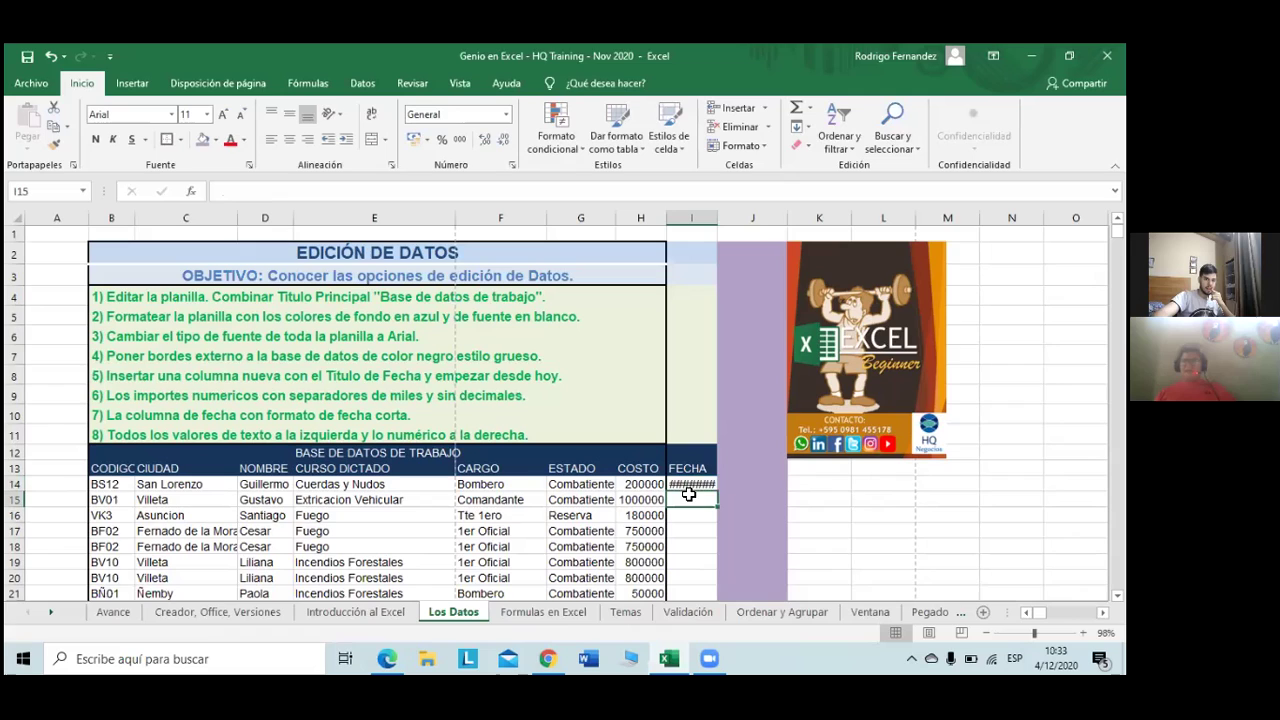
click(712, 452)
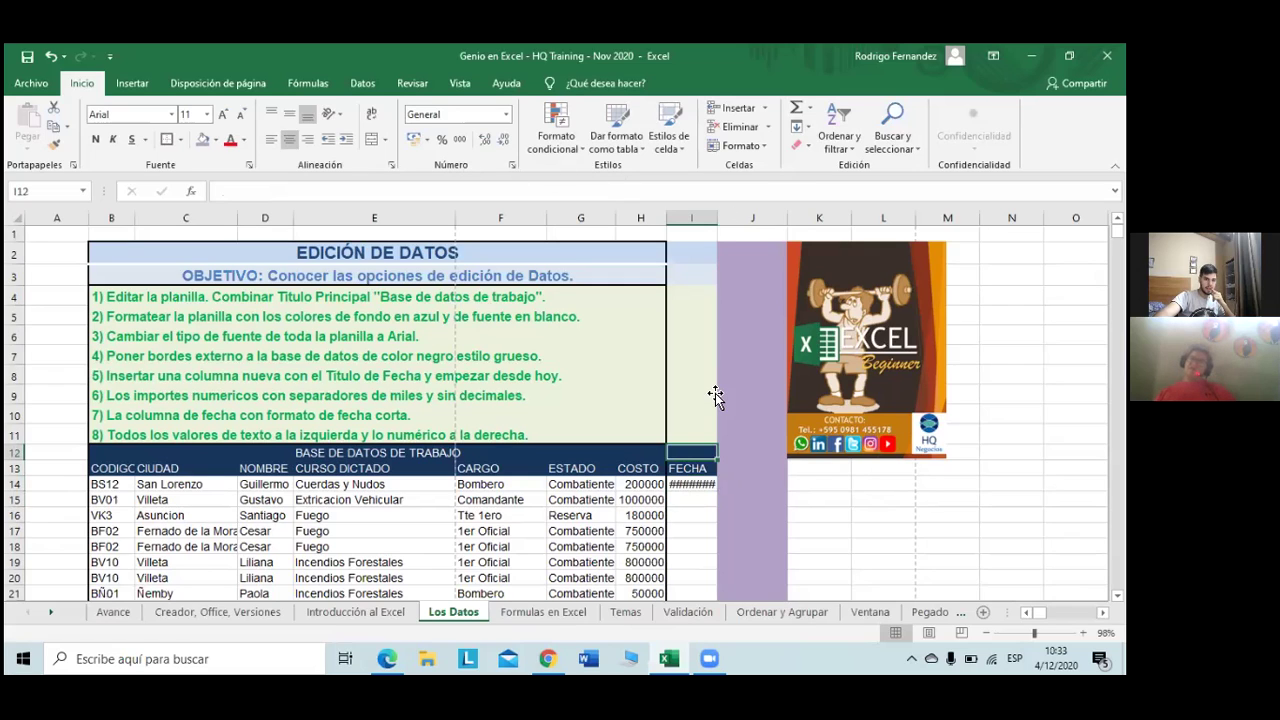
right_click(694, 484)
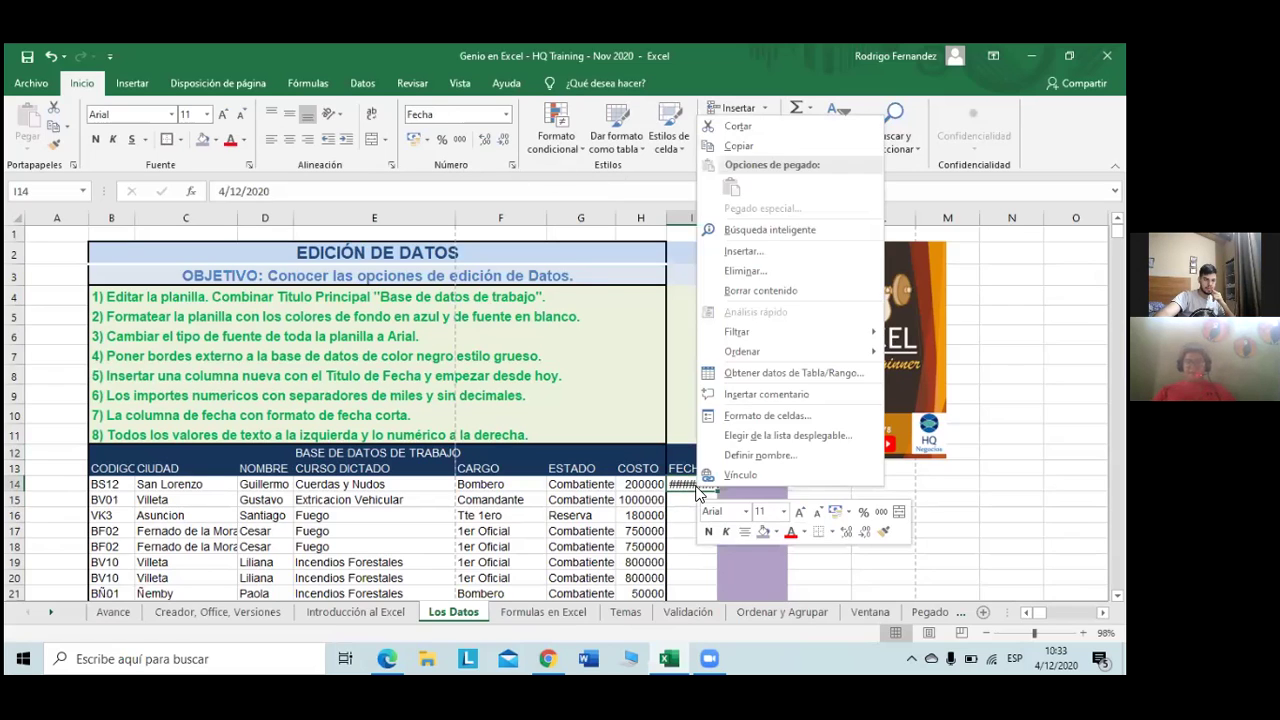
click(700, 490)
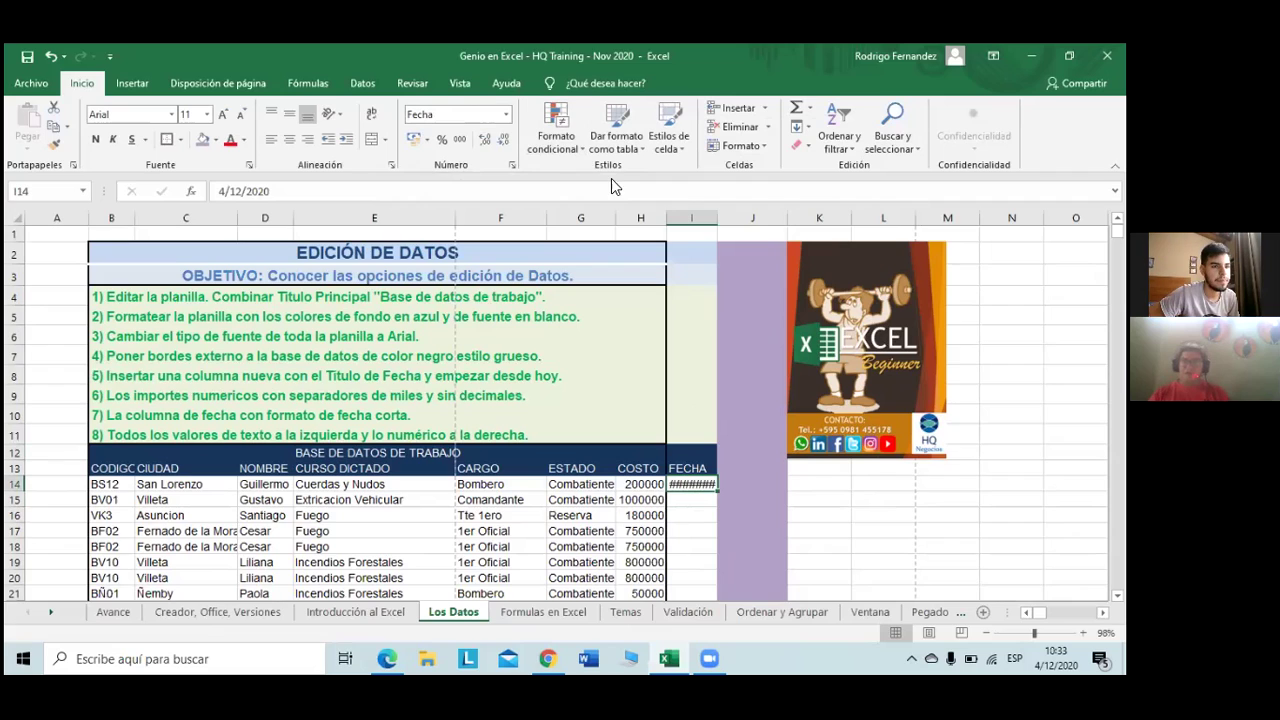
drag(715, 215, 760, 217)
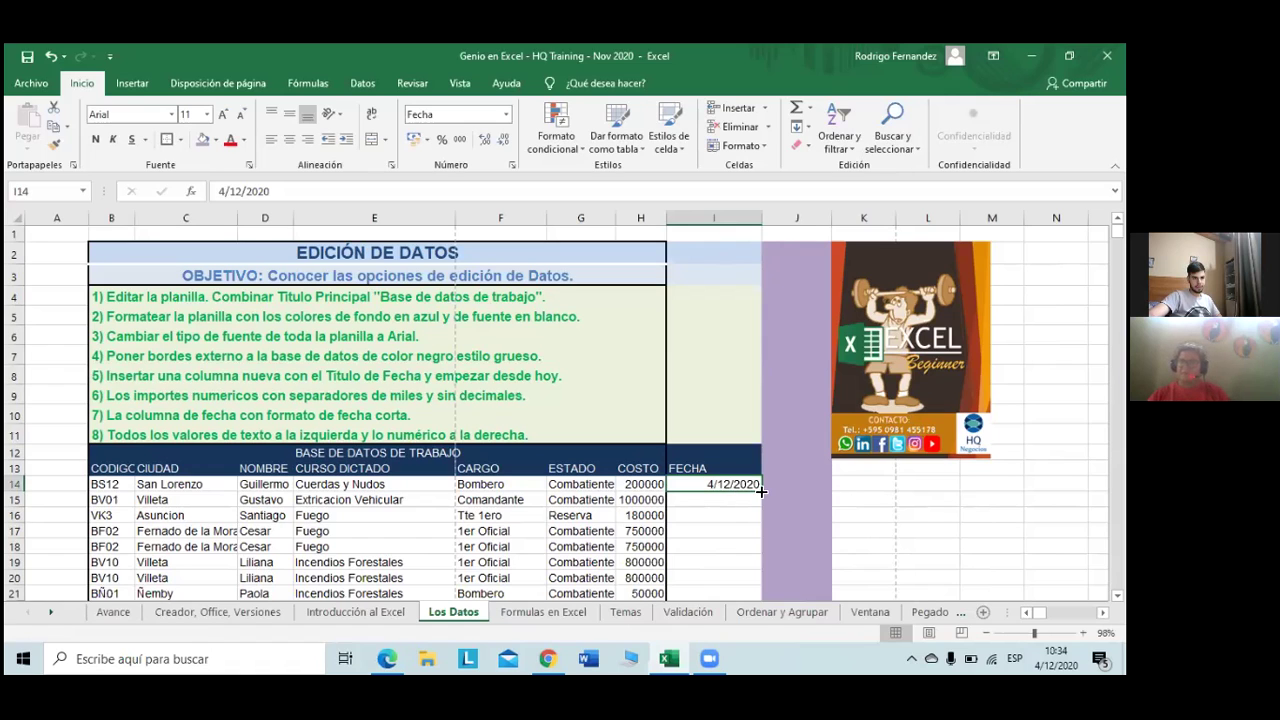
Step: Auto-fill I14 down column I as consecutive daily dates to the table's last row
double_click(761, 491)
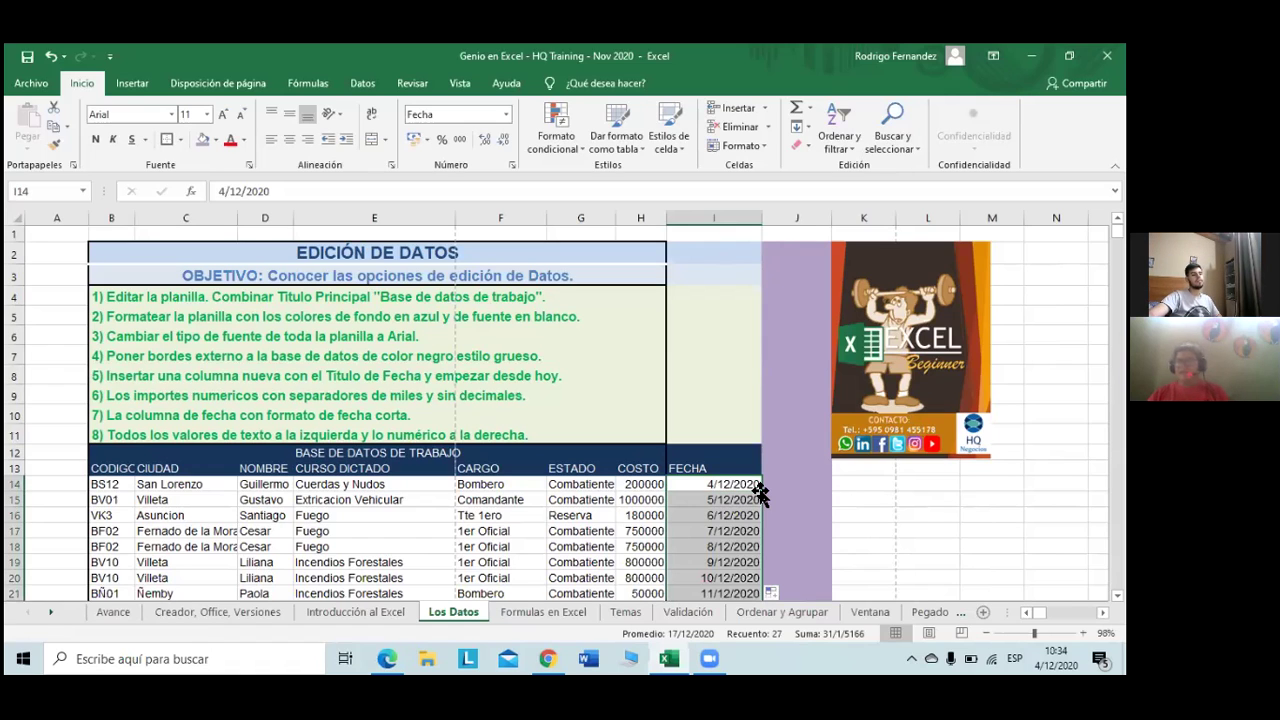
scroll(761, 493, down, 1)
scroll(761, 493, down, 2)
scroll(761, 493, down, 1)
scroll(761, 493, down, 2)
scroll(740, 500, down, 1)
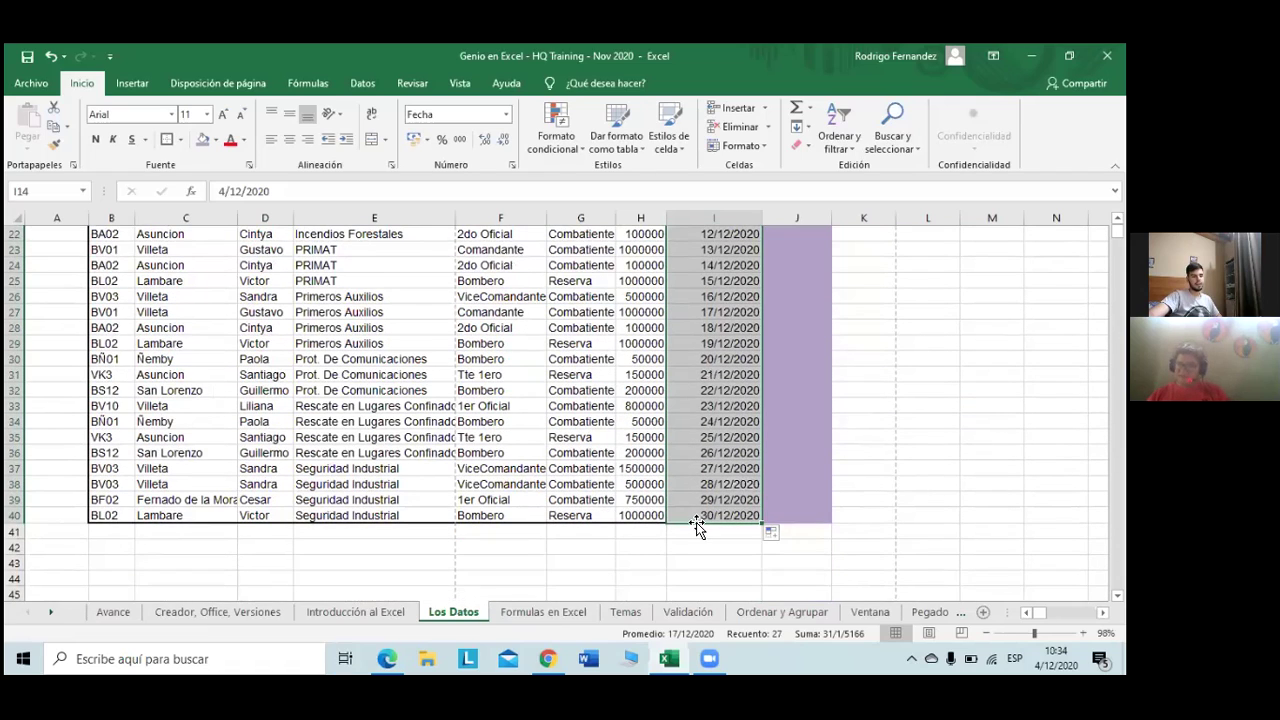
scroll(696, 522, up, 1)
scroll(696, 522, up, 1)
scroll(696, 522, up, 3)
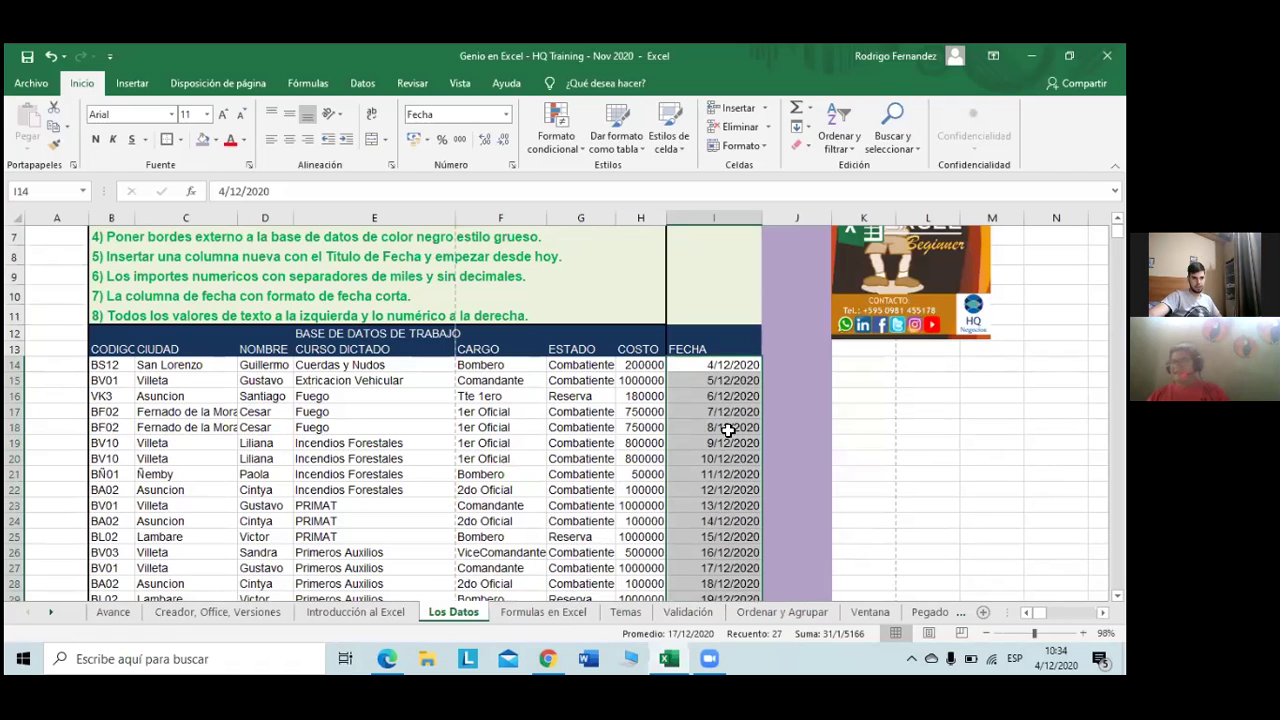
click(738, 369)
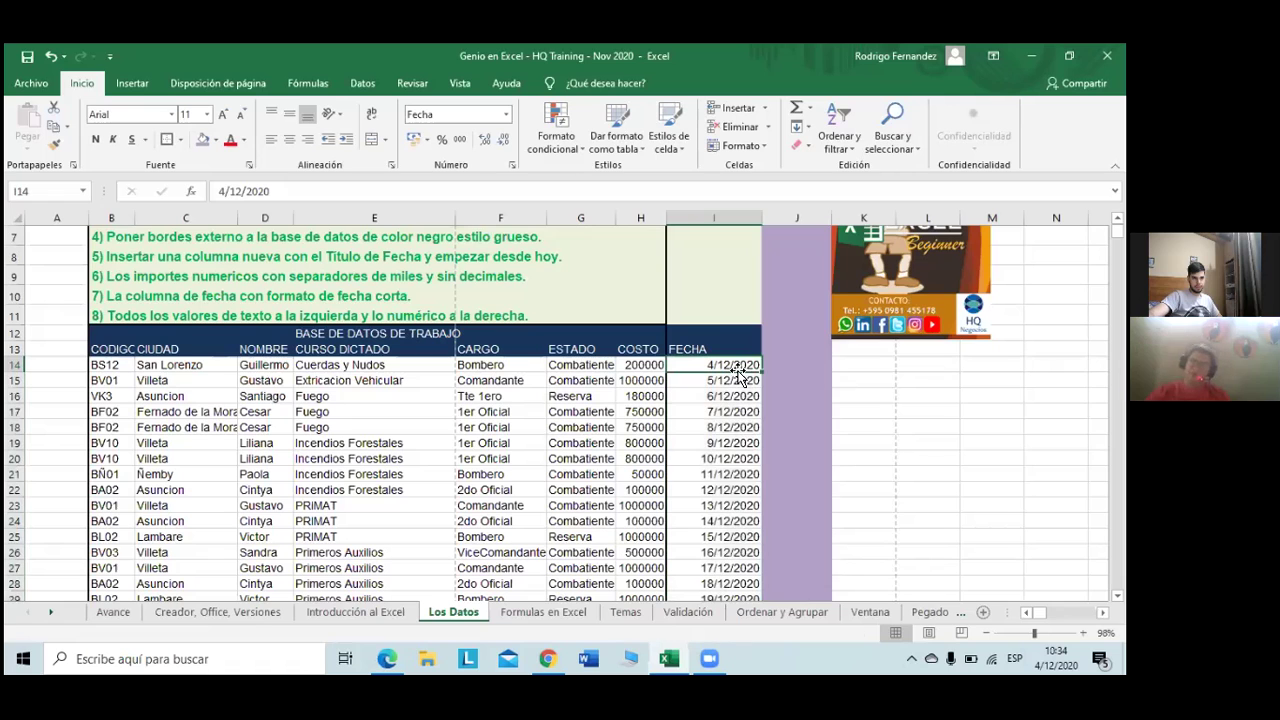
scroll(731, 386, down, 2)
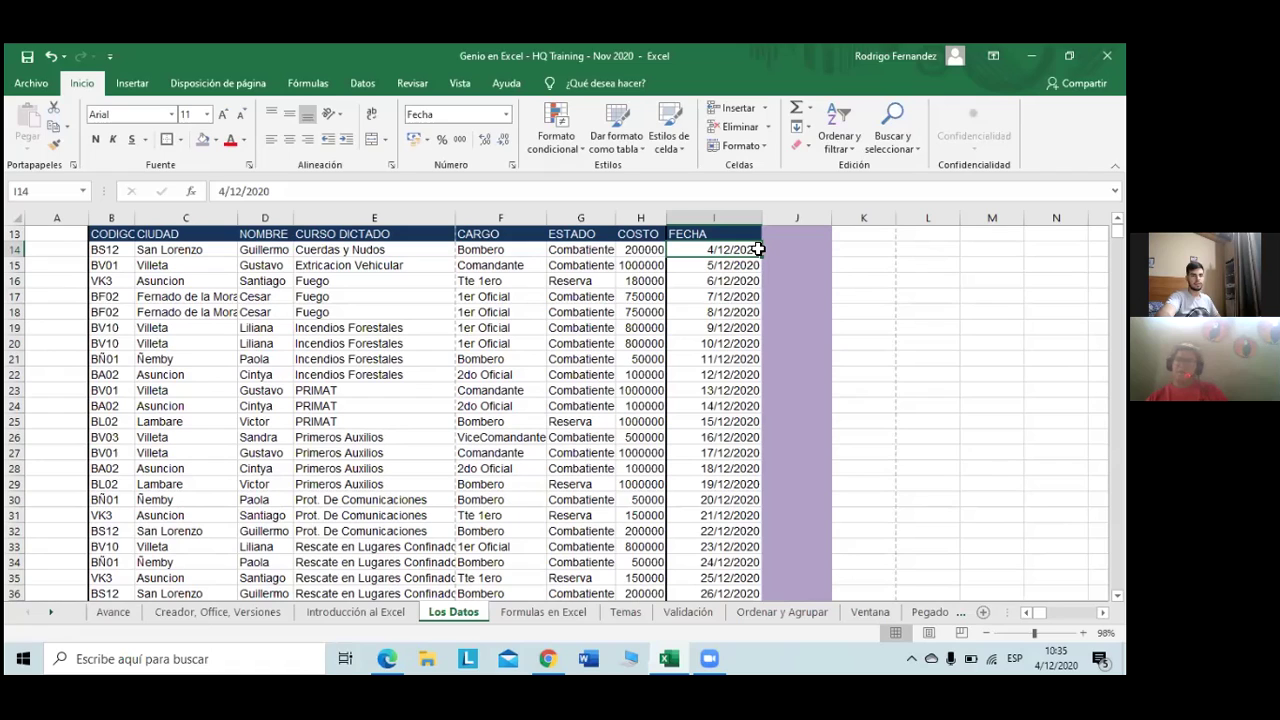
Step: Re-enter today's date 4/12/2020 in I14 with Ctrl+; and select the dates below
key(BackSpace)
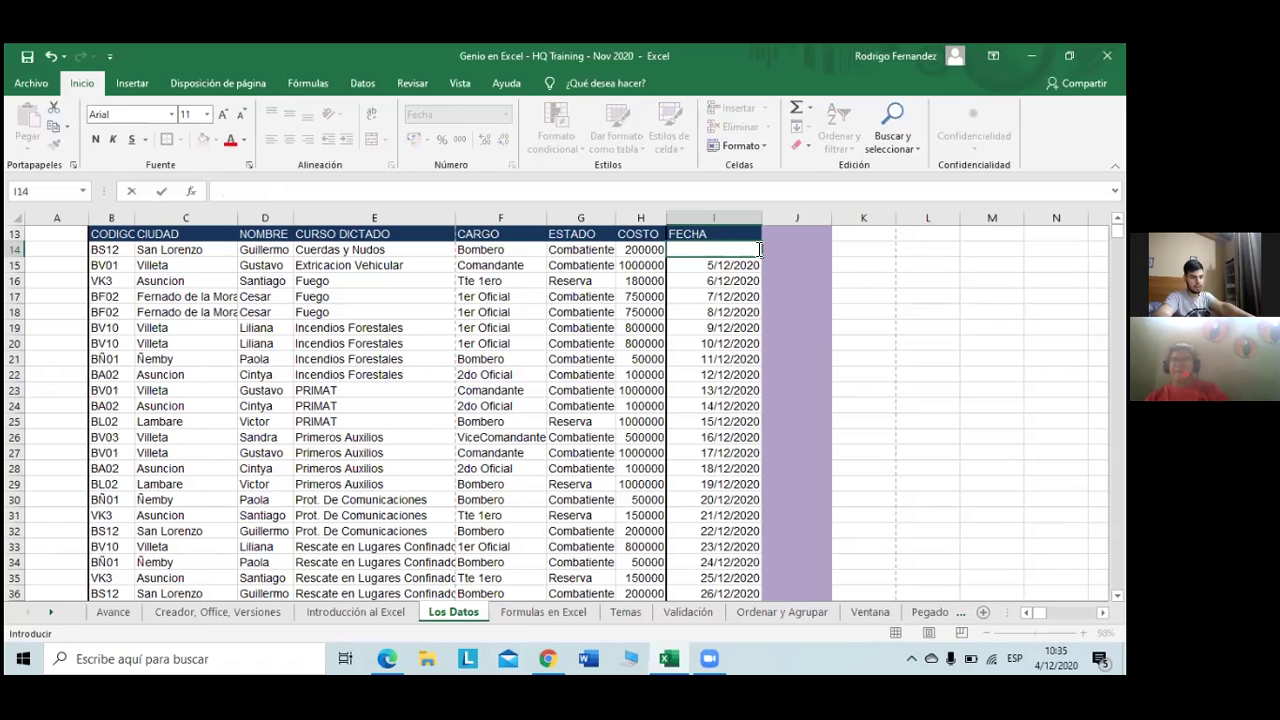
key(ctrl+semicolon)
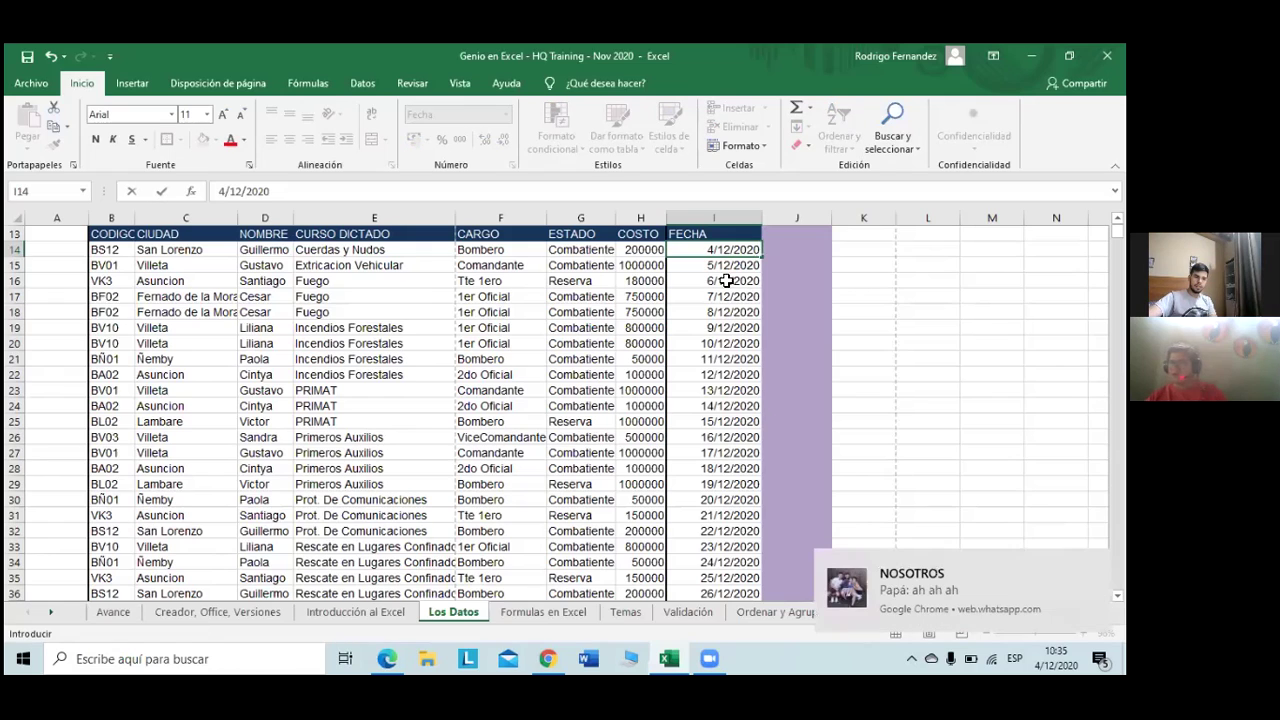
drag(728, 265, 715, 377)
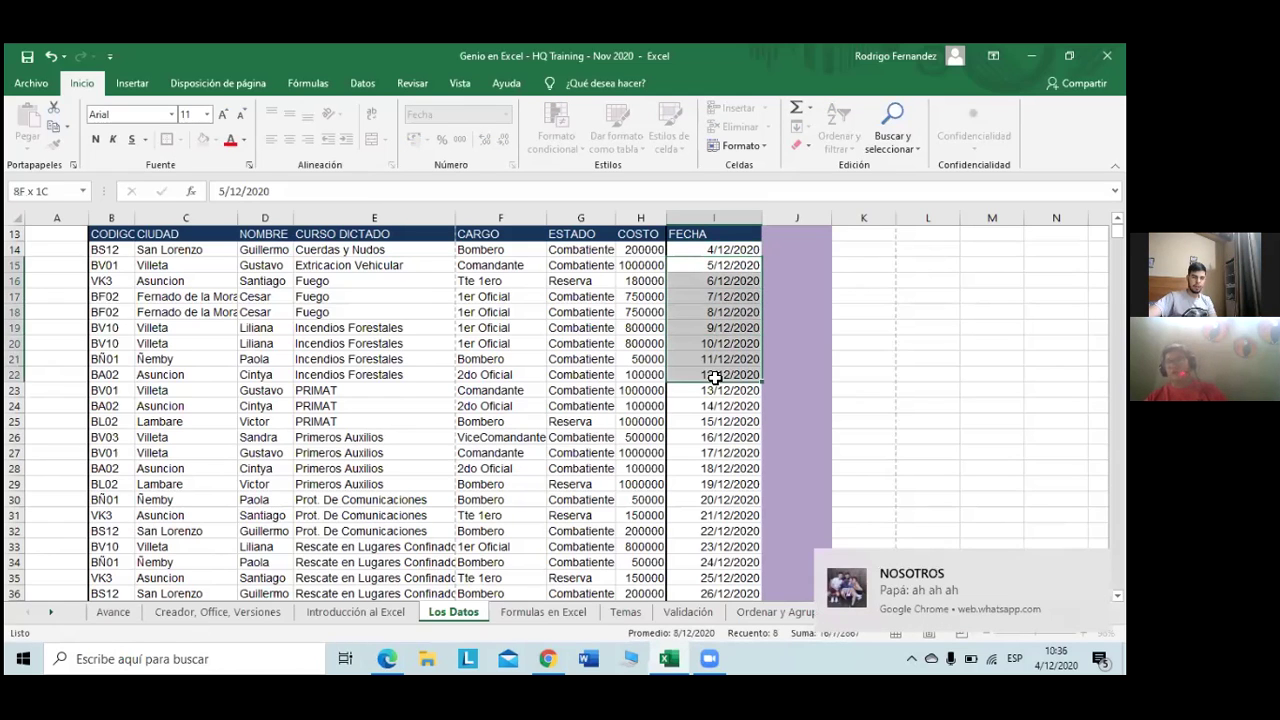
drag(715, 377, 728, 390)
drag(740, 515, 745, 577)
scroll(722, 430, up, 4)
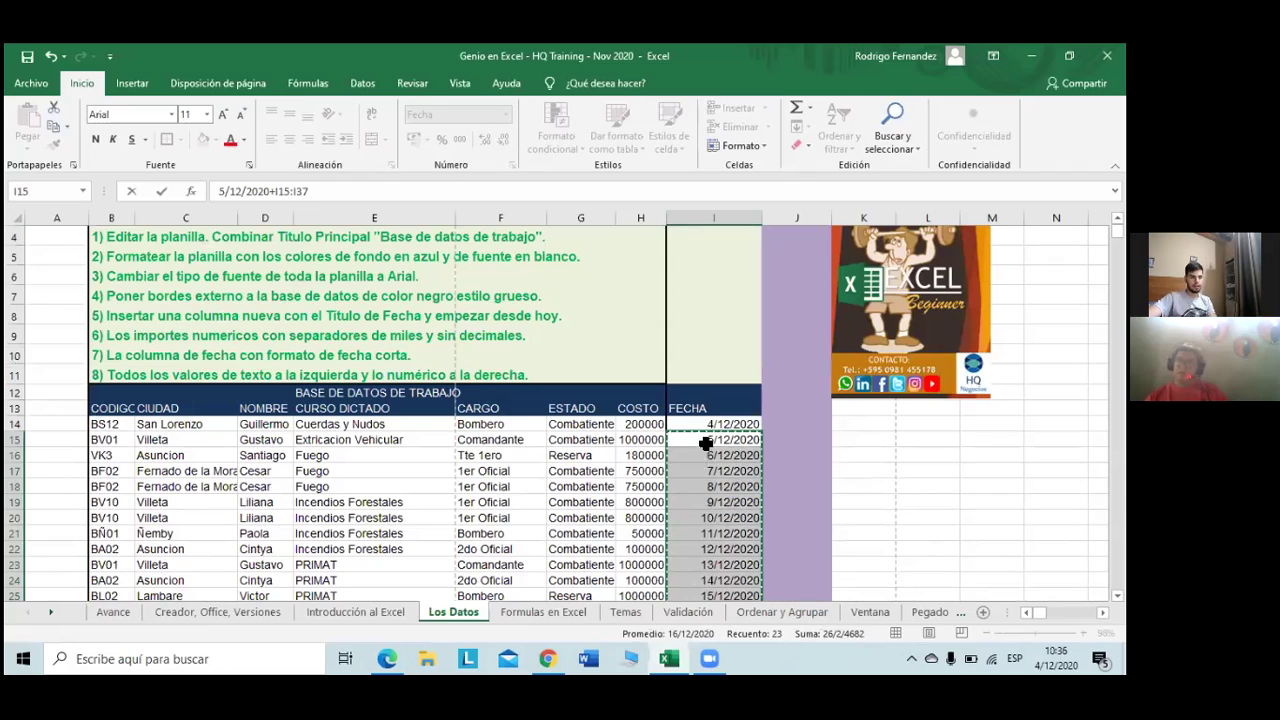
Step: Clear the 5/12/2020 date from I15, leaving that cell blank
key(Return)
click(712, 439)
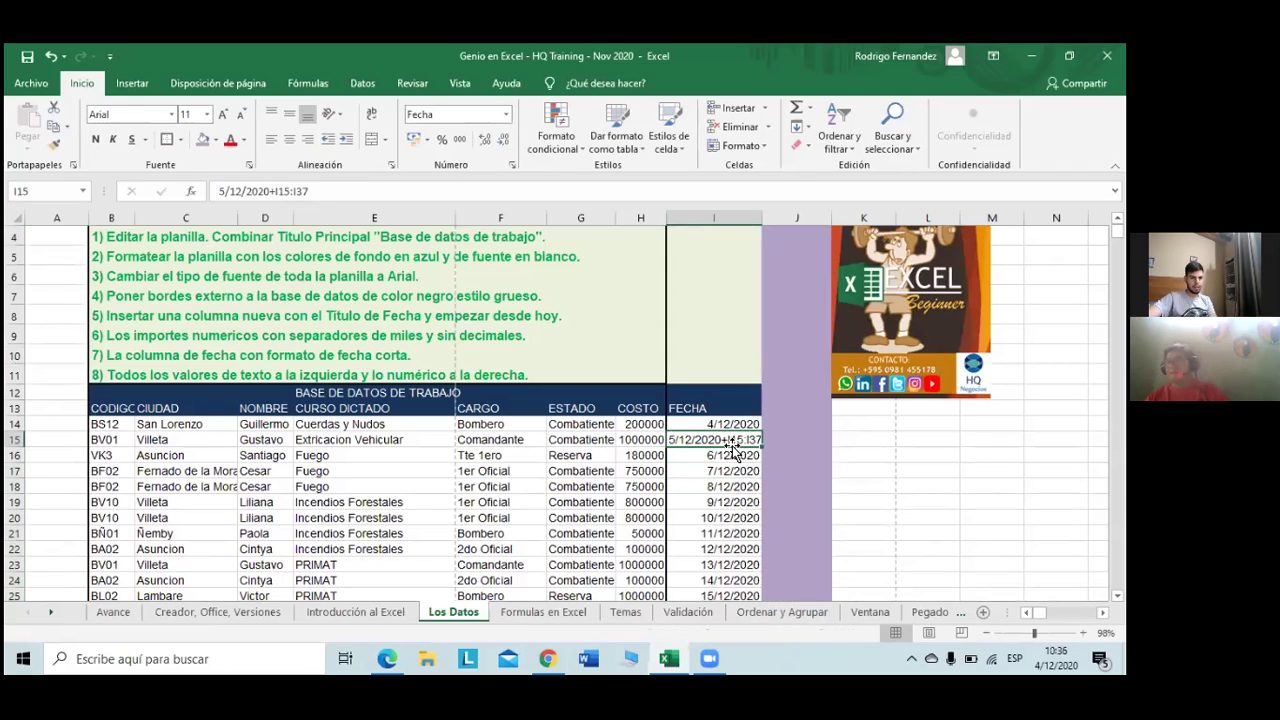
mouse_move(733, 439)
mouse_down()
mouse_move(704, 617)
mouse_move(716, 579)
mouse_up()
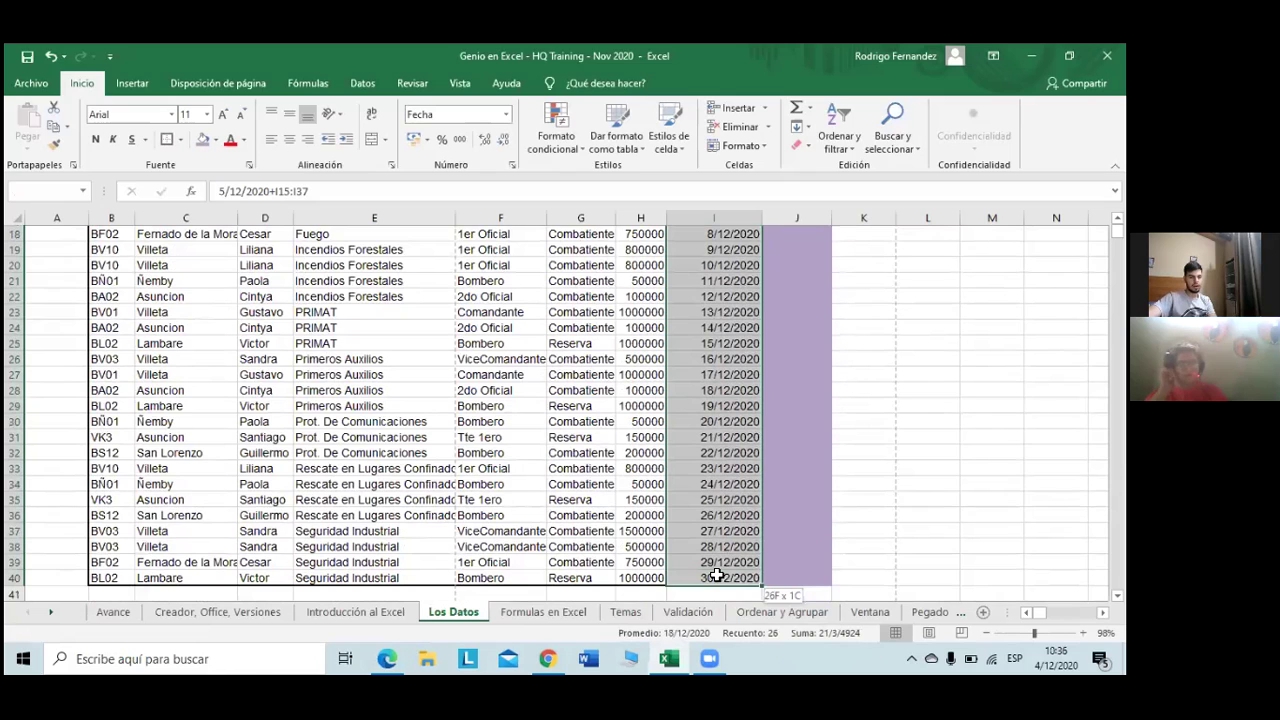
scroll(726, 498, up, 2)
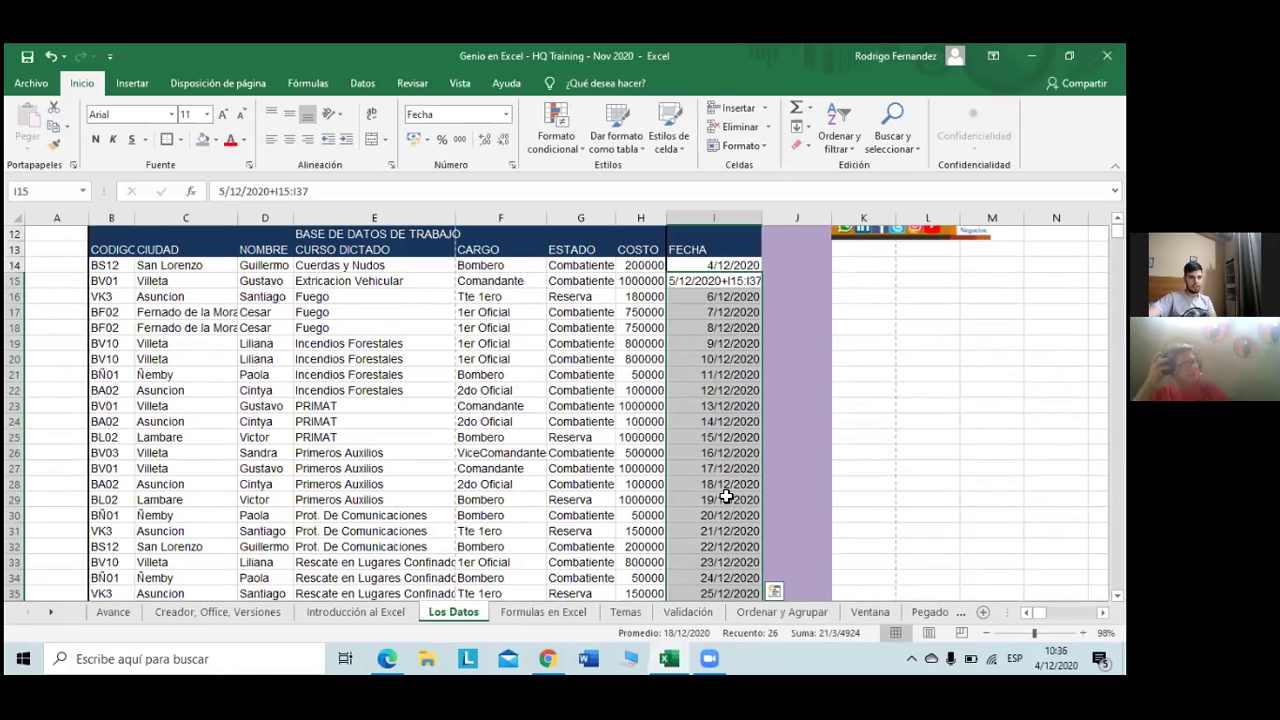
key(BackSpace)
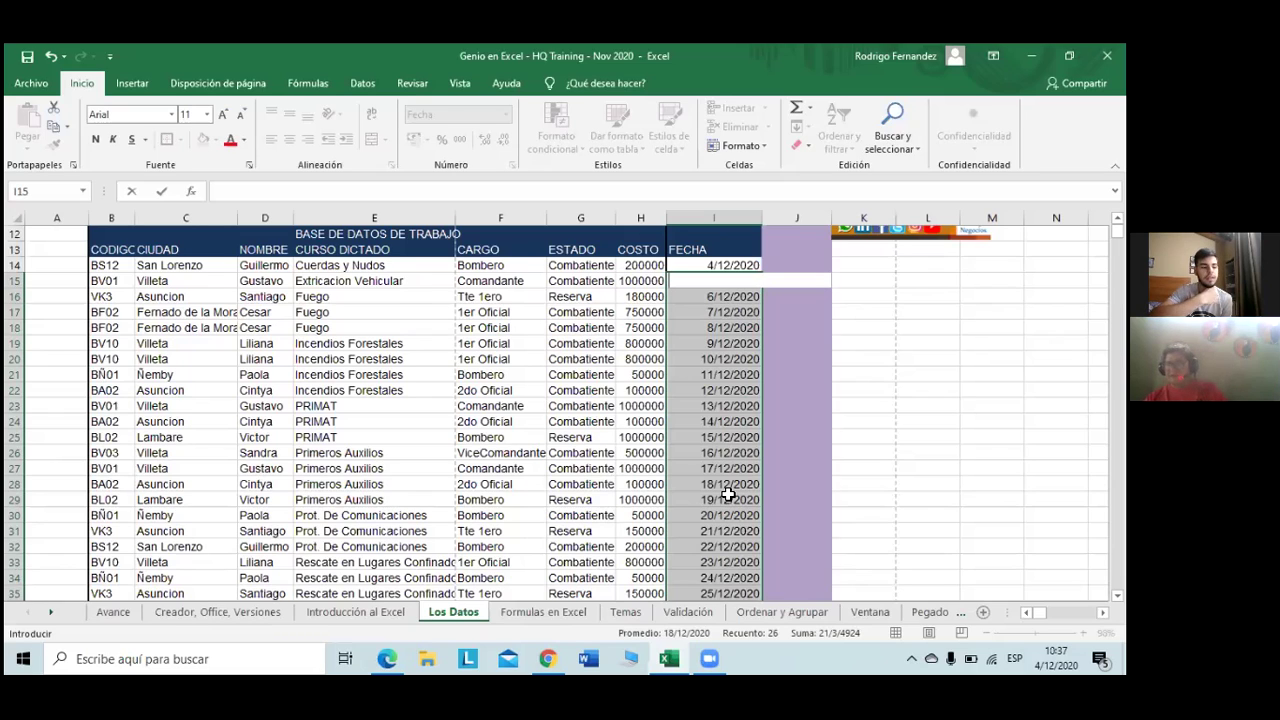
Step: Delete the dates from I15 downward so only 4/12/2020 remains in I14, then reselect I14
key(ctrl+z)
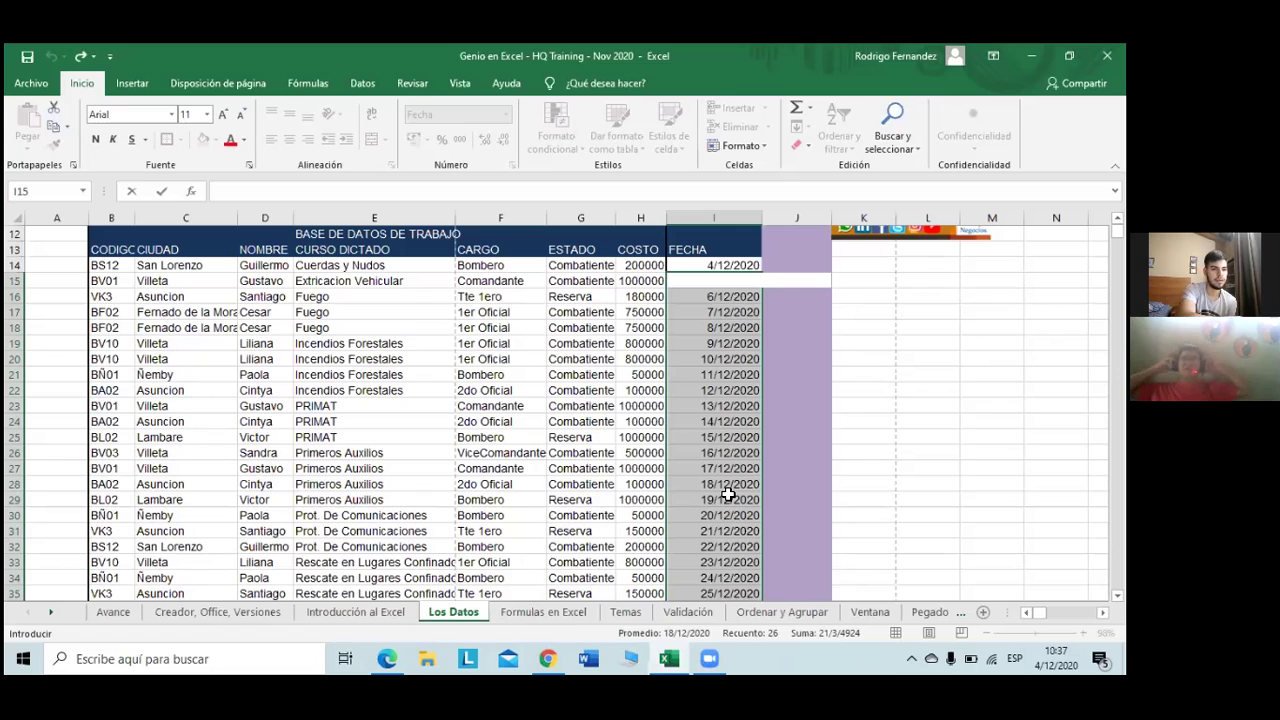
key(ctrl+y)
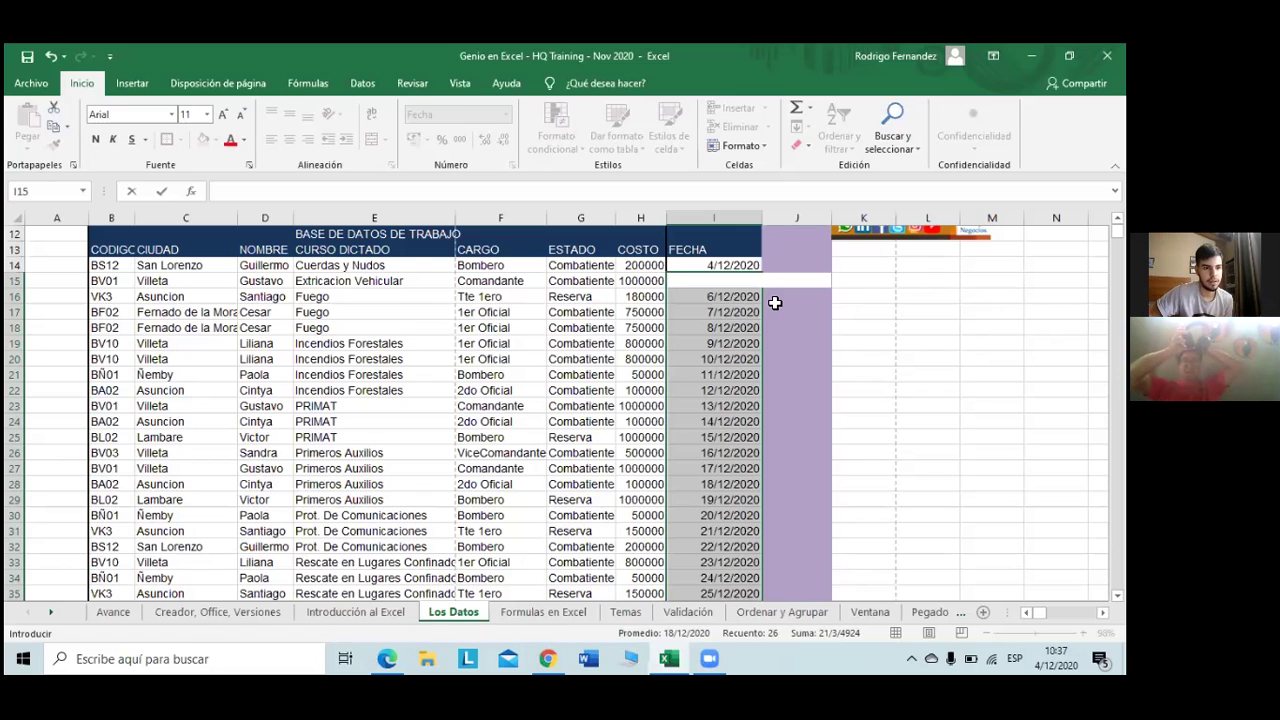
key(Escape)
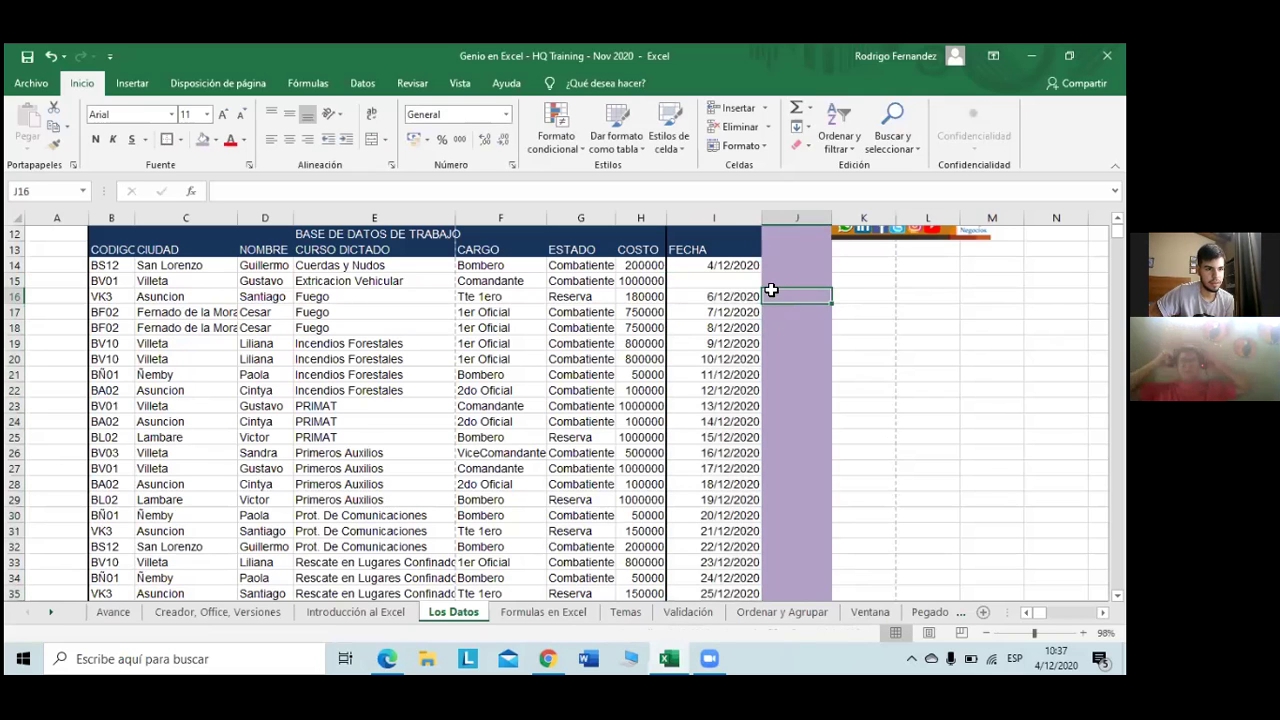
mouse_move(758, 298)
mouse_down()
mouse_move(735, 601)
mouse_move(782, 516)
mouse_up()
scroll(784, 470, up, 2)
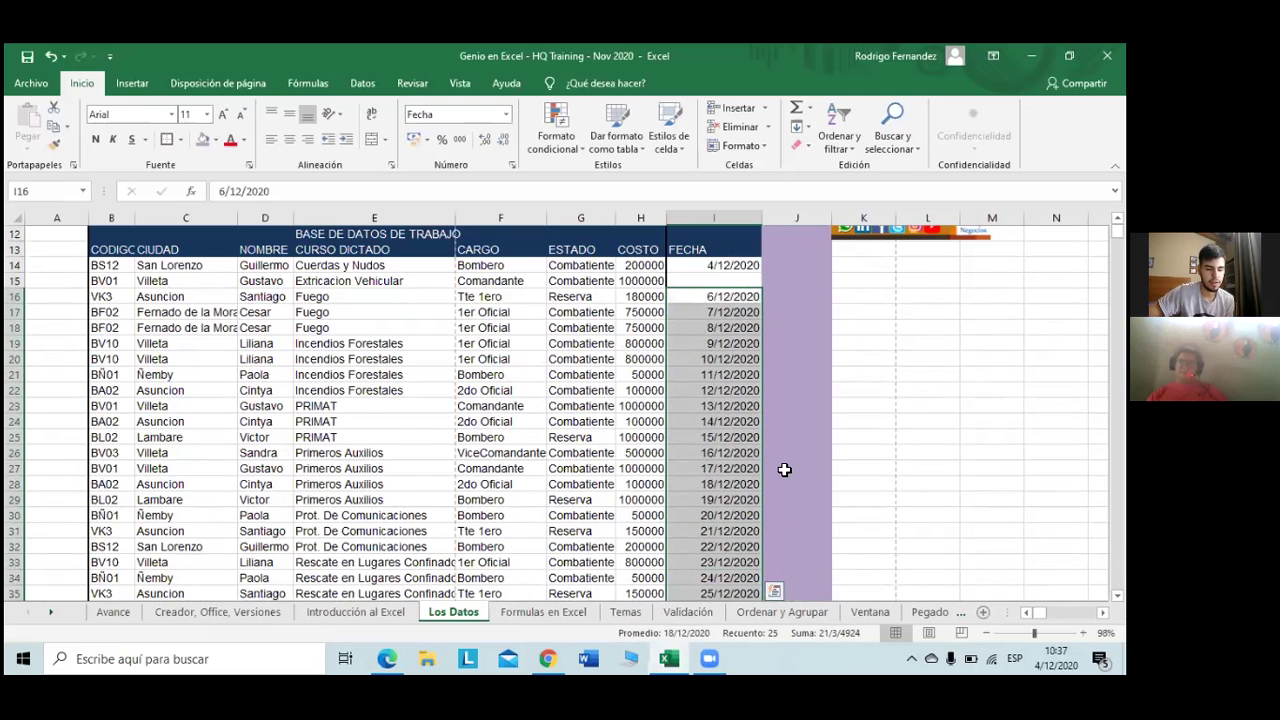
scroll(784, 470, up, 1)
key(Delete)
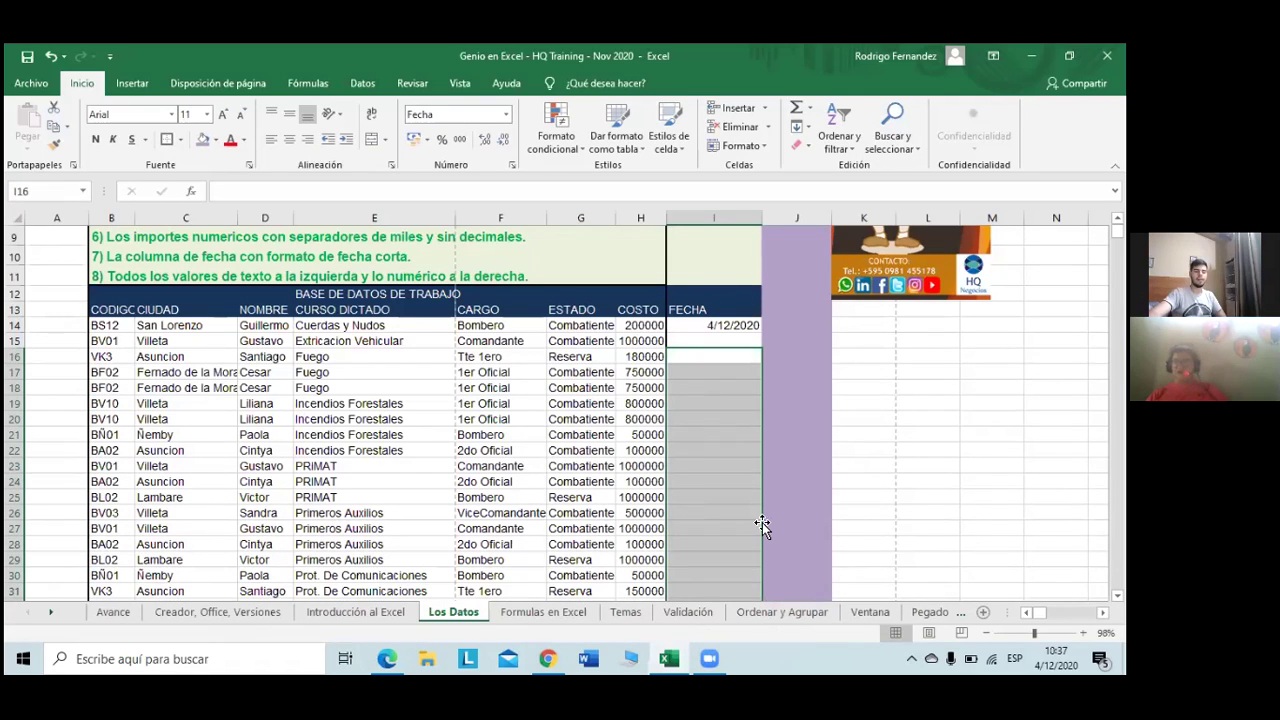
mouse_move(720, 341)
mouse_down()
mouse_move(750, 595)
mouse_move(724, 531)
mouse_up()
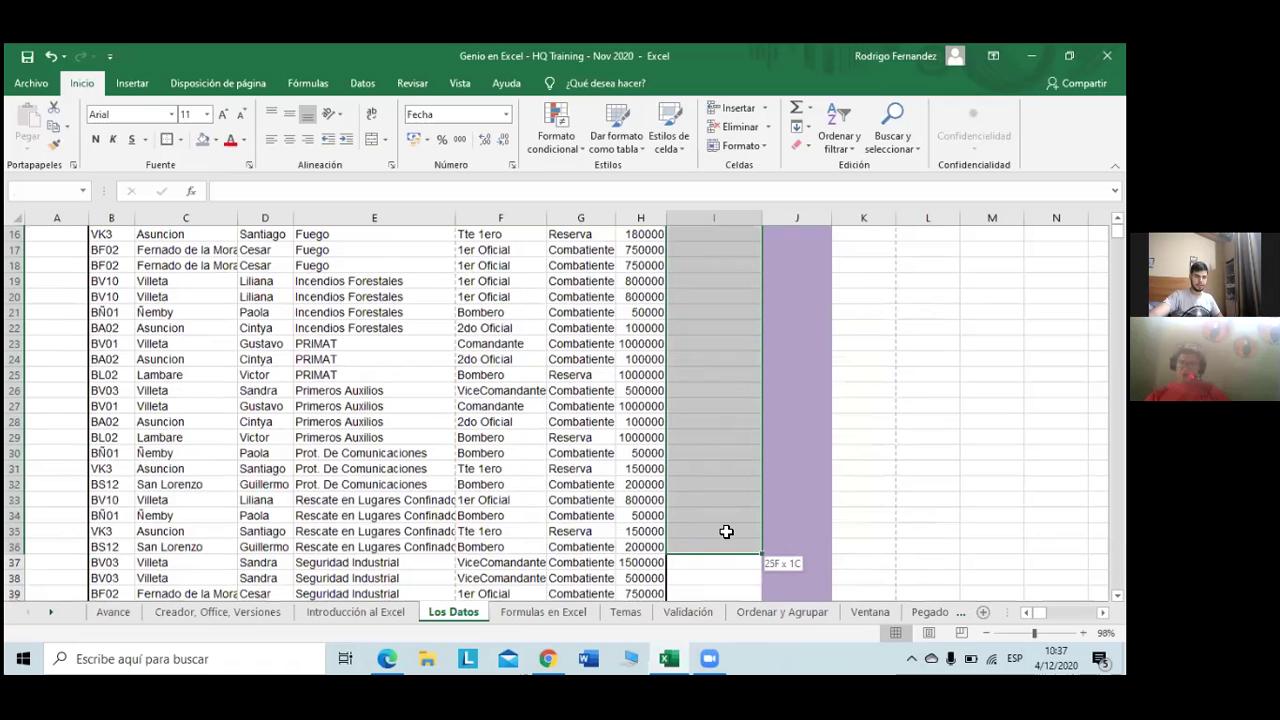
click(724, 531)
scroll(724, 531, up, 3)
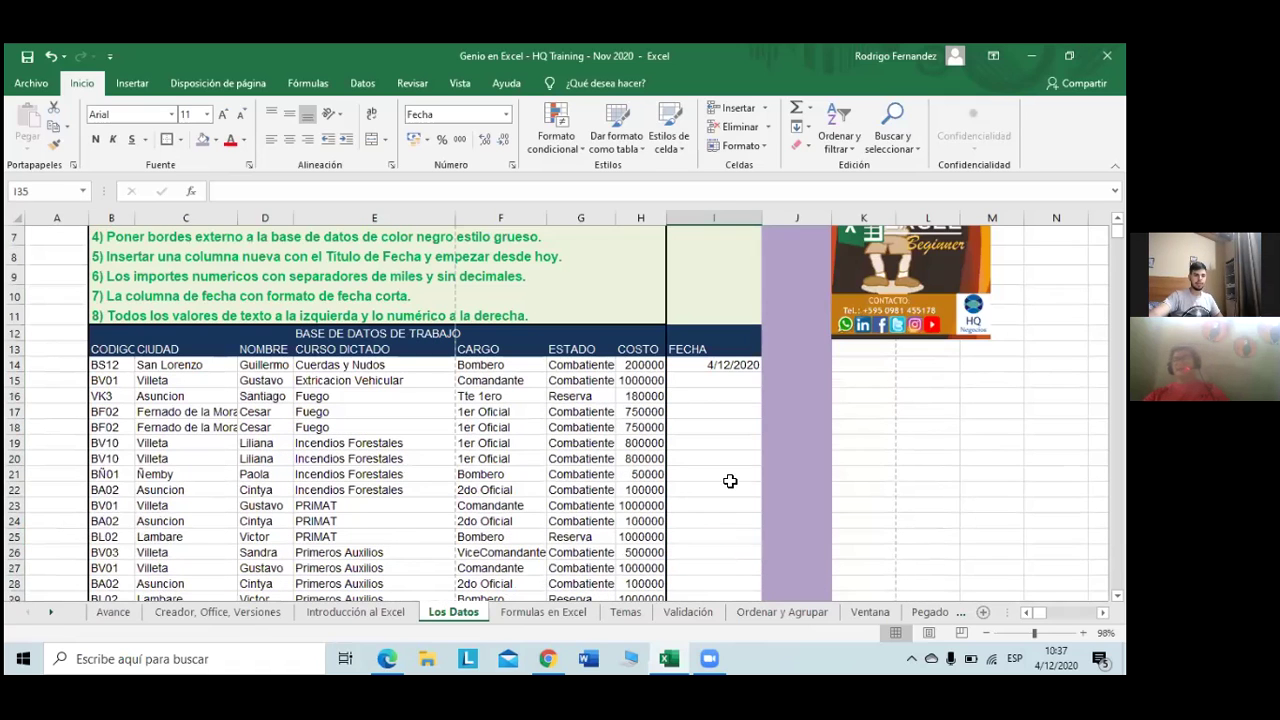
click(740, 378)
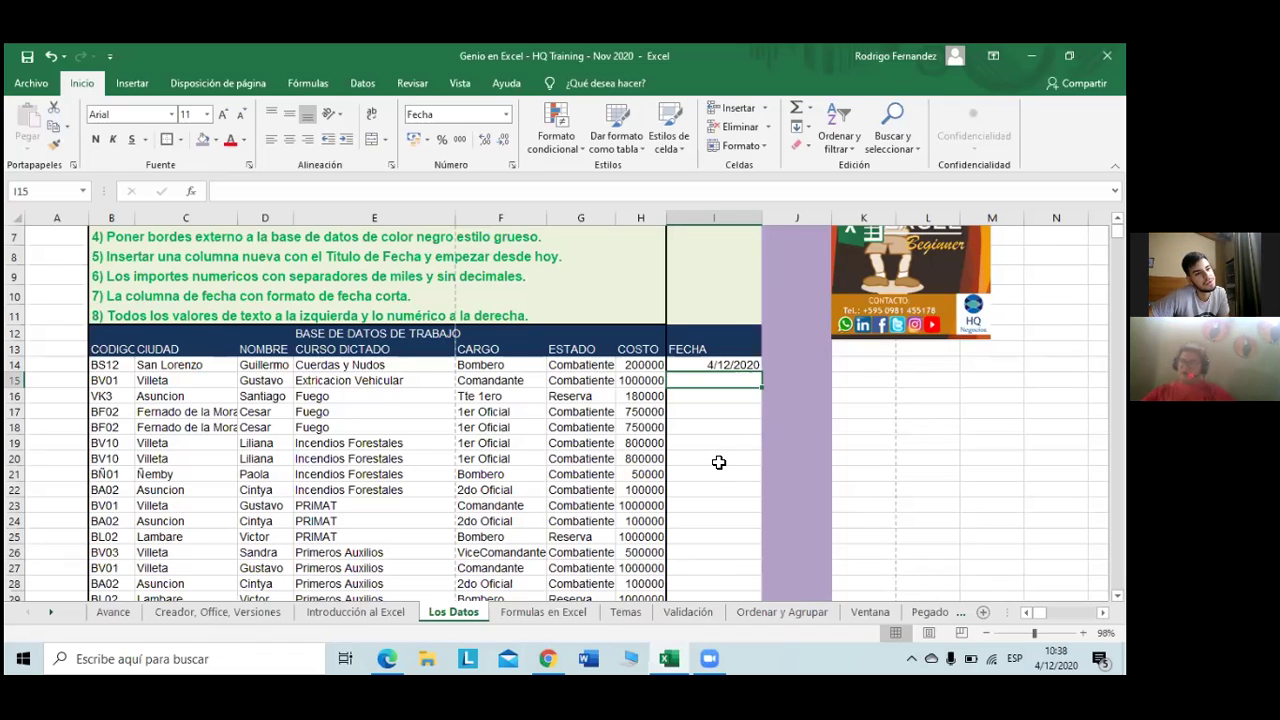
click(731, 366)
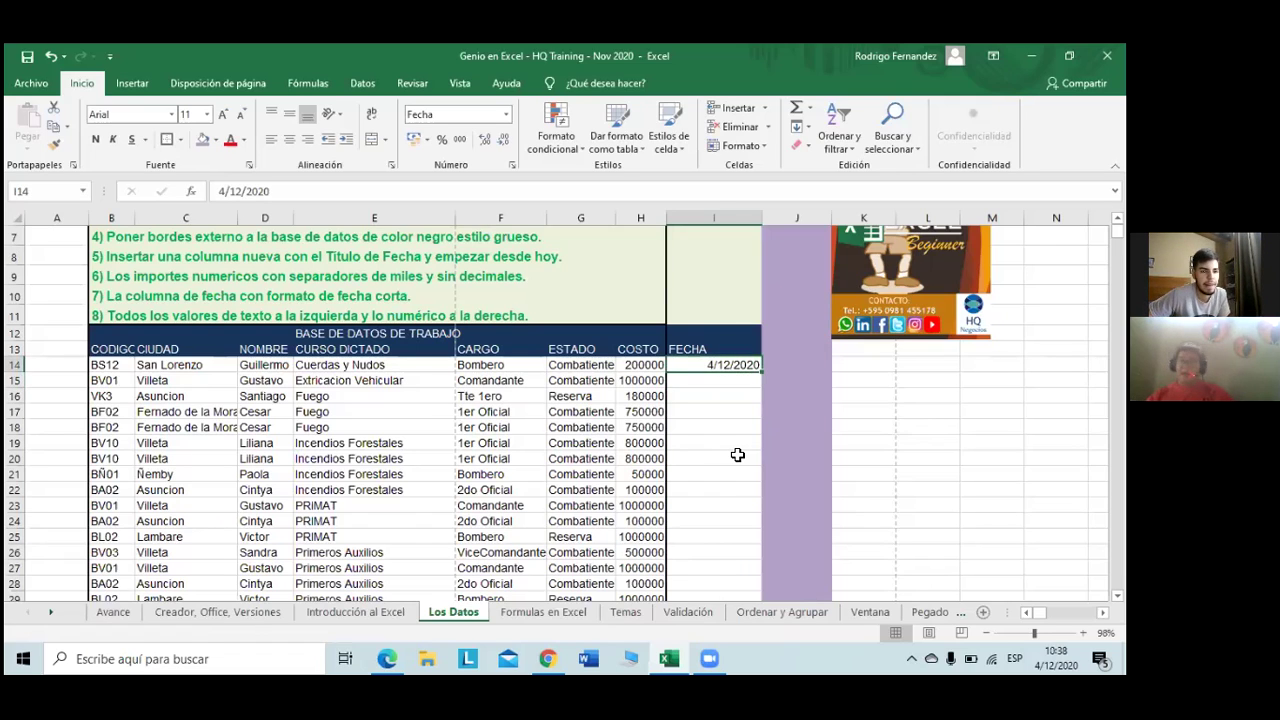
Step: Refill column I from I14 with a daily date series starting 4/12/2020
double_click(760, 374)
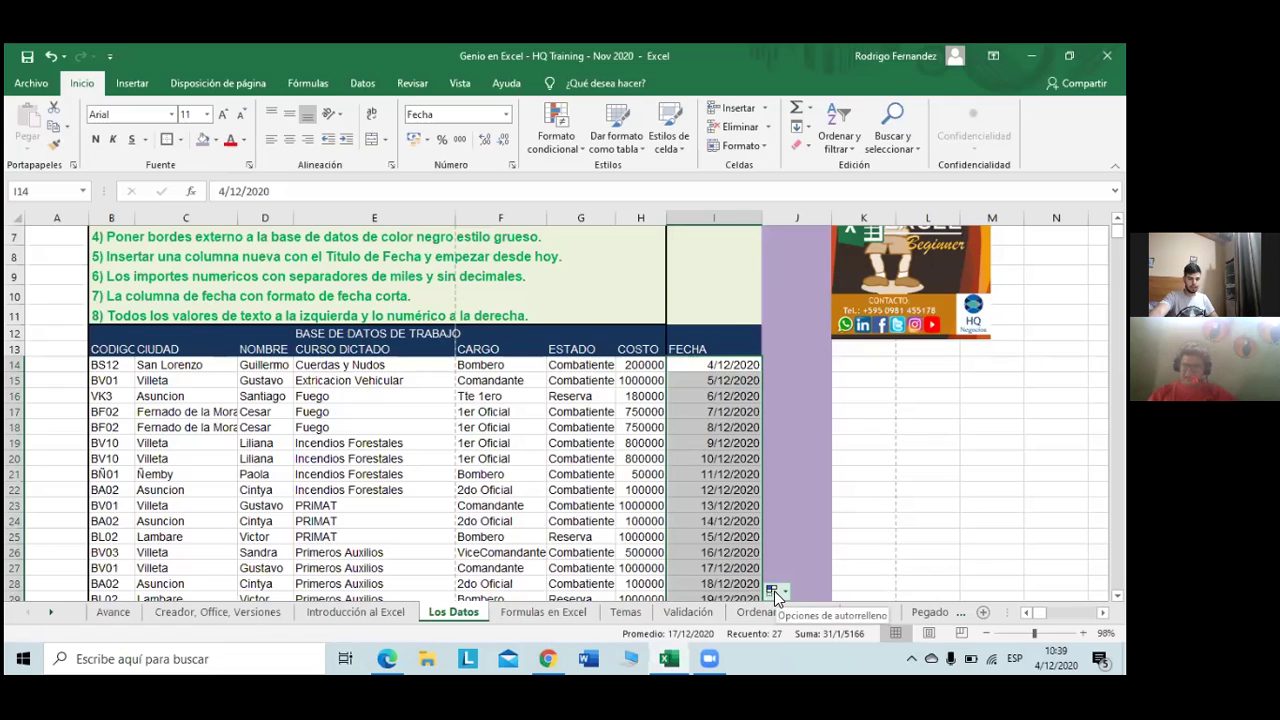
Step: Set the Auto Fill Options to Copiar celdas so every FECHA row repeats 4/12/2020
click(774, 591)
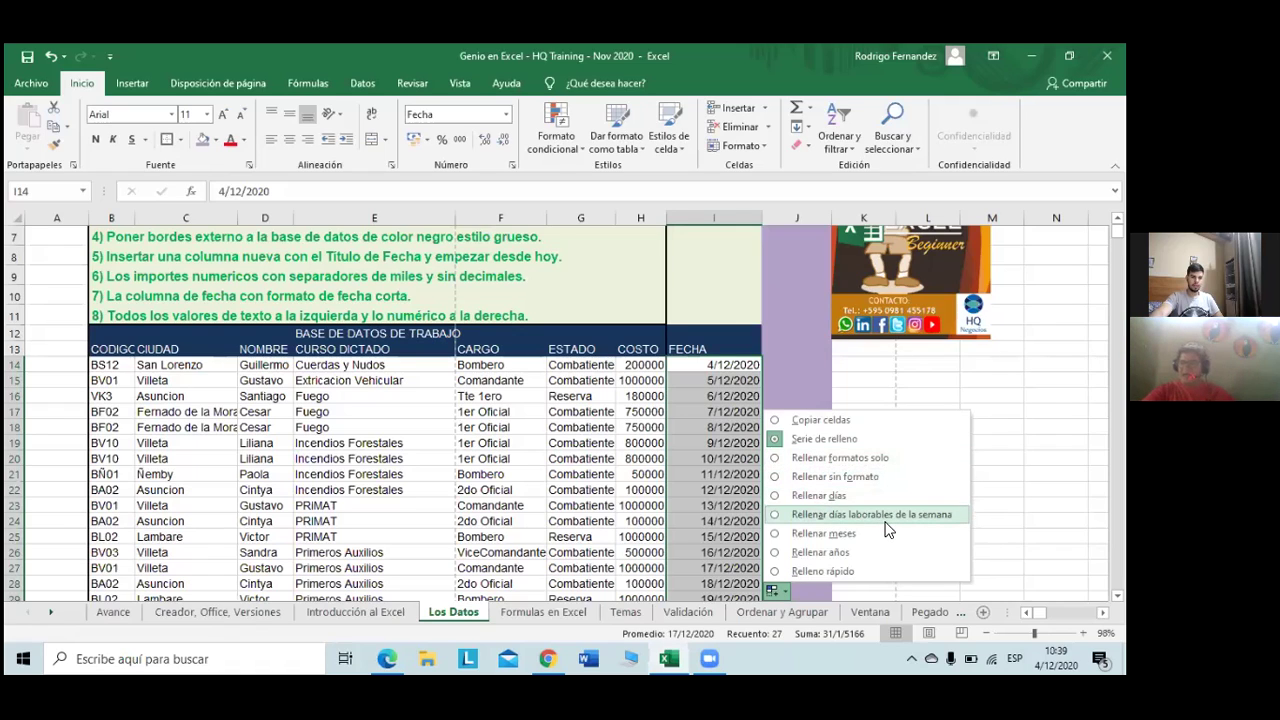
click(831, 421)
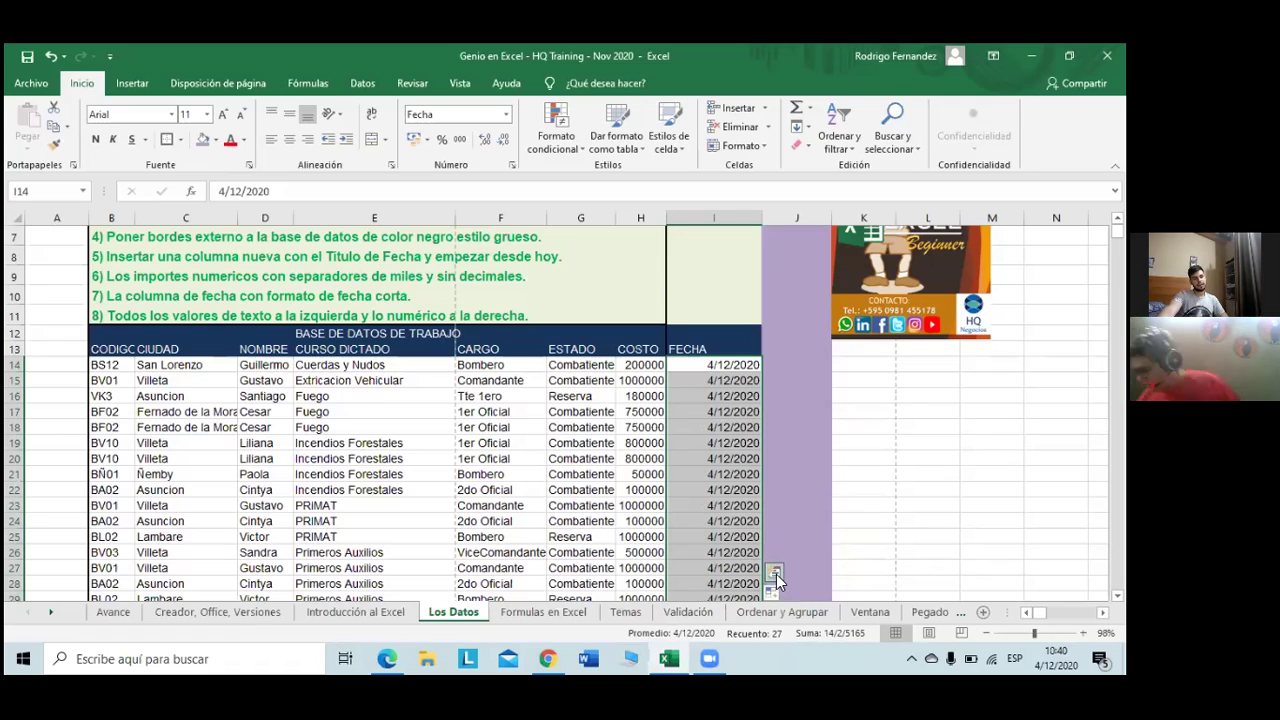
click(776, 574)
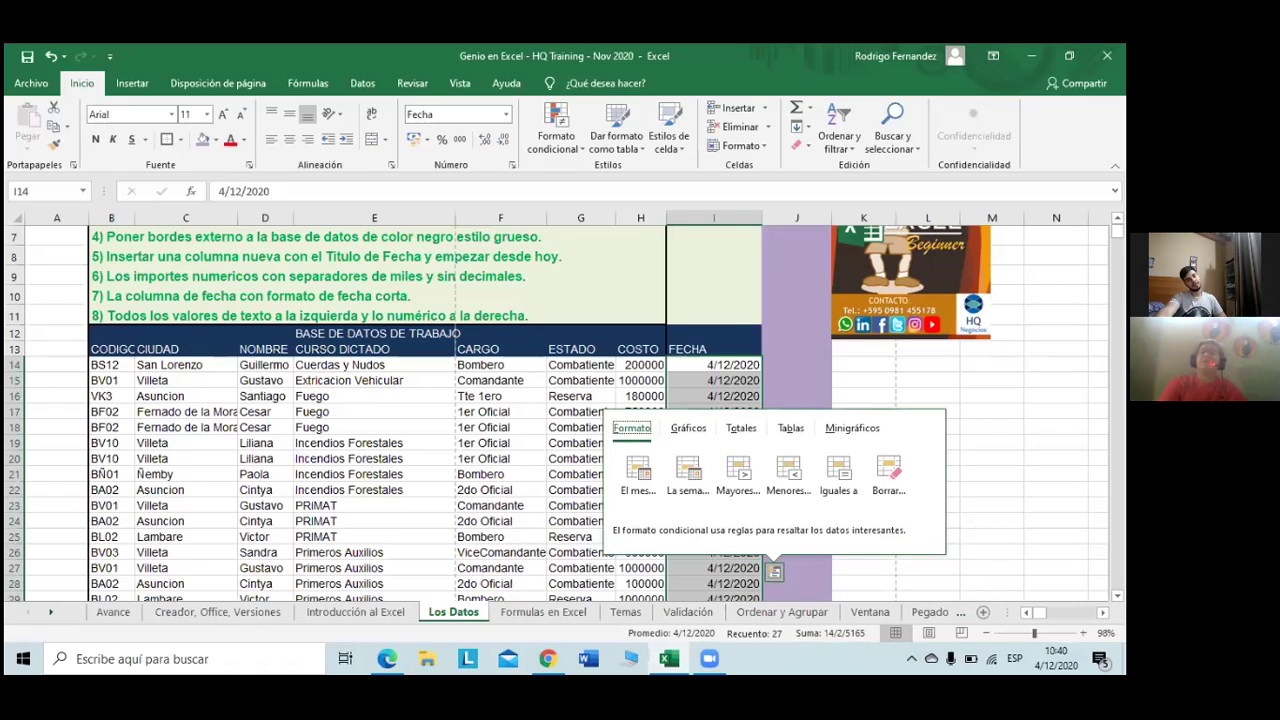
click(688, 430)
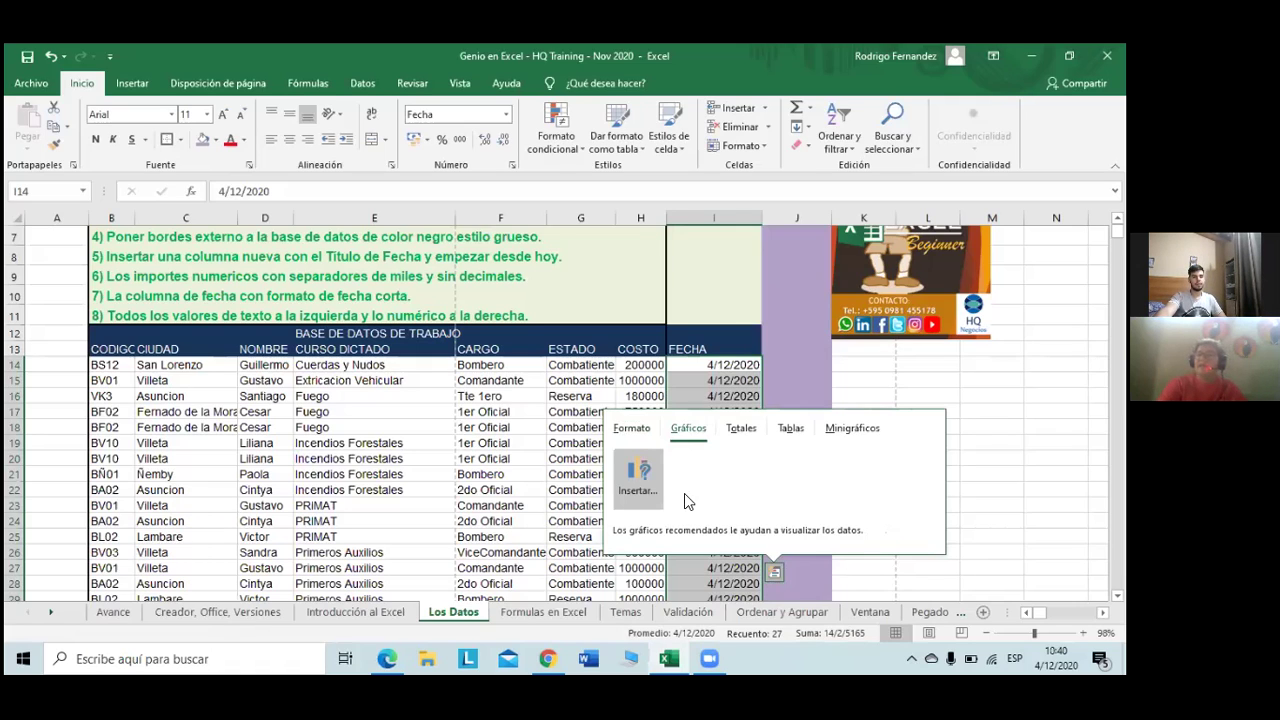
click(744, 437)
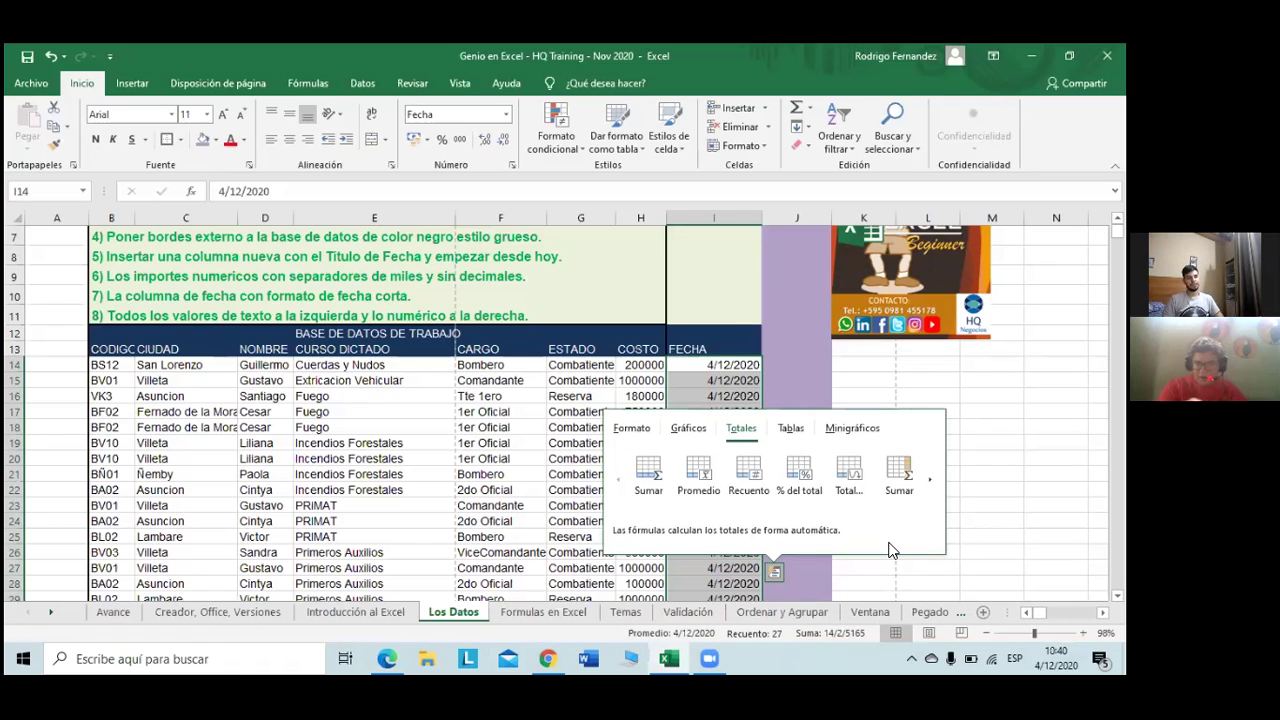
click(790, 430)
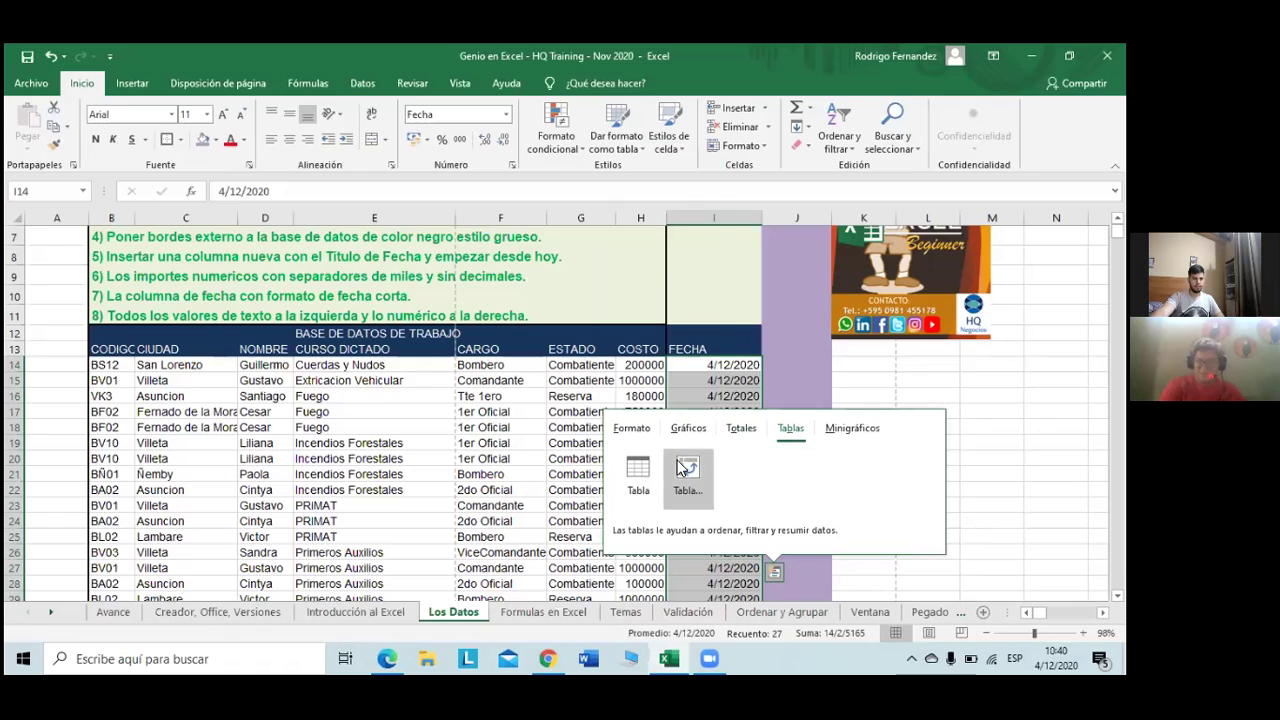
click(866, 428)
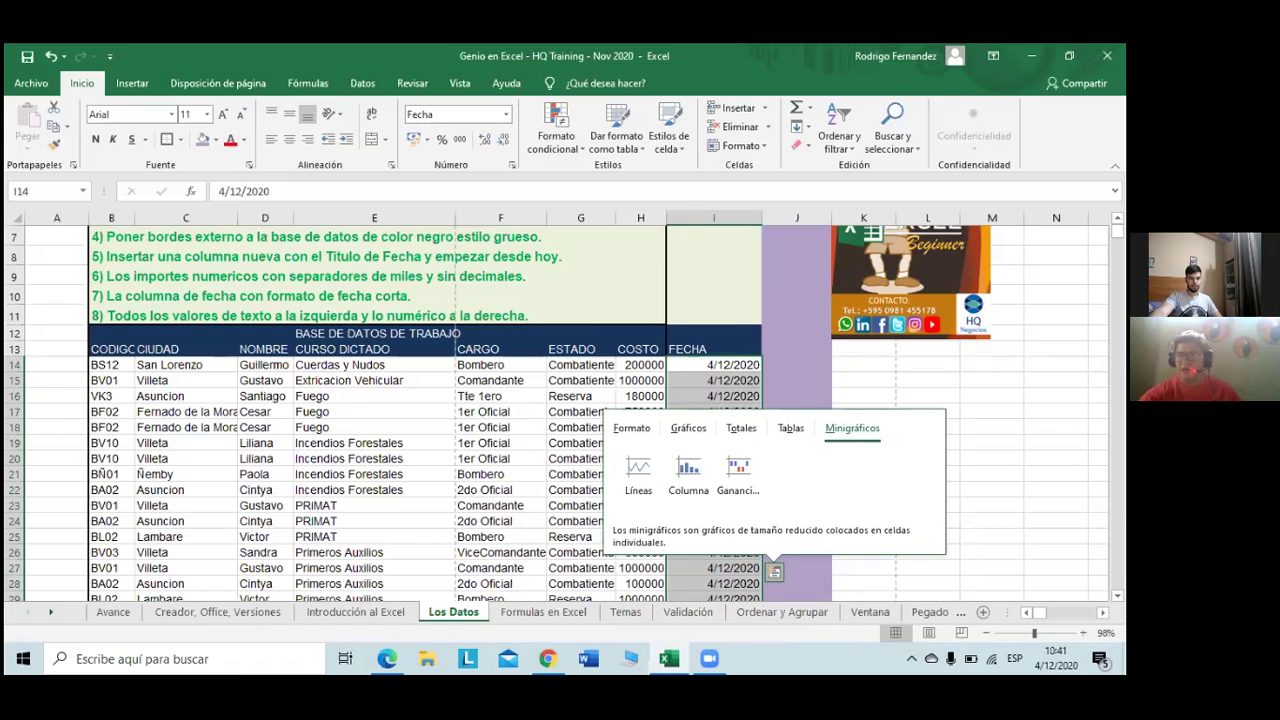
click(991, 458)
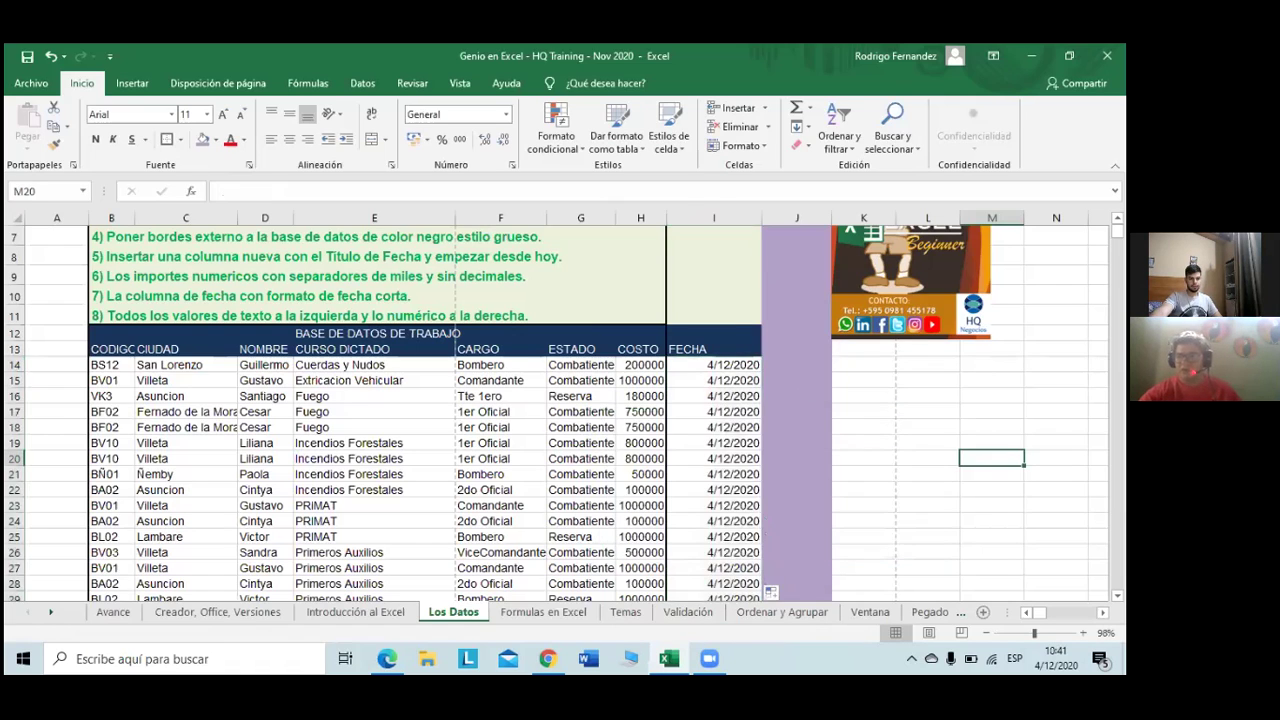
click(748, 368)
double_click(760, 374)
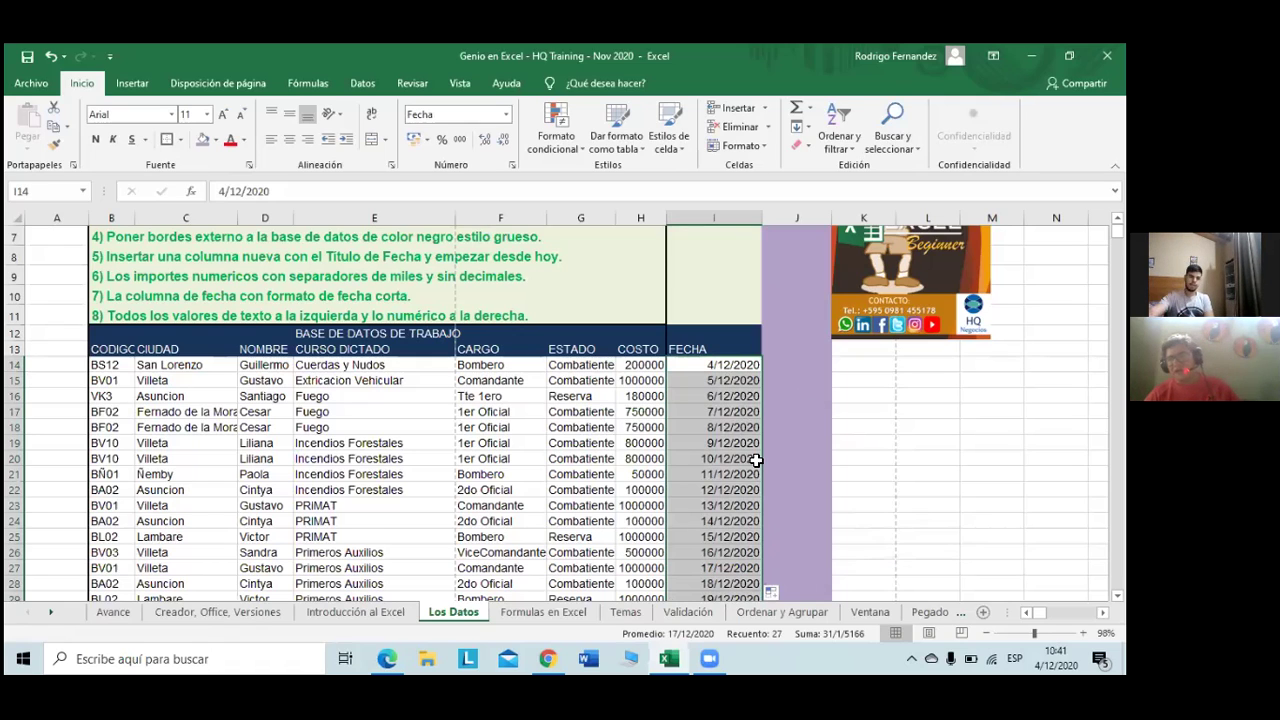
click(772, 592)
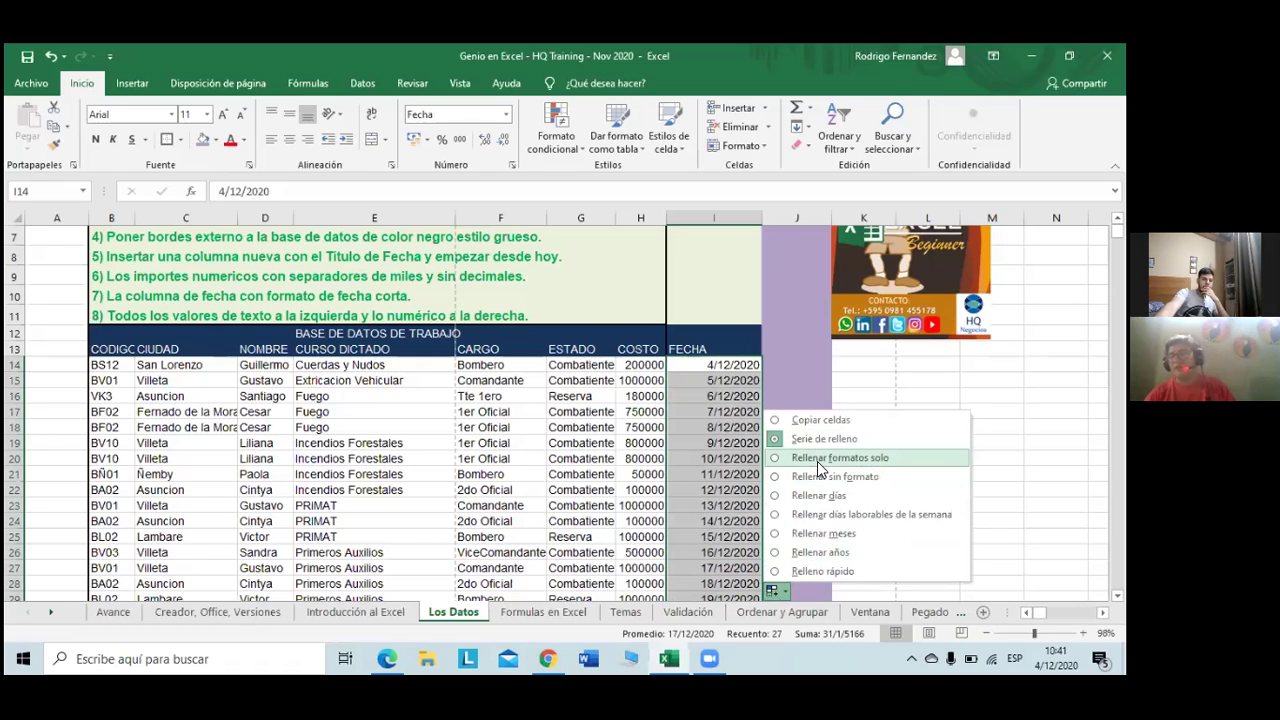
click(817, 458)
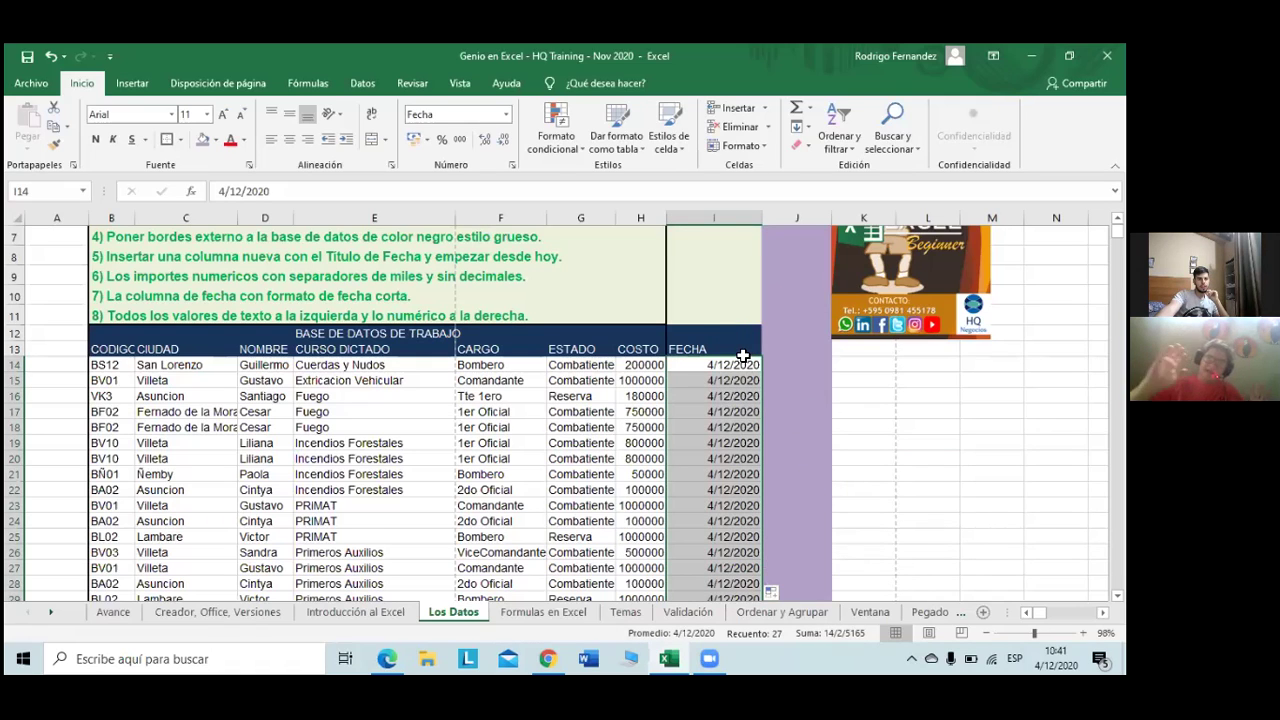
click(745, 348)
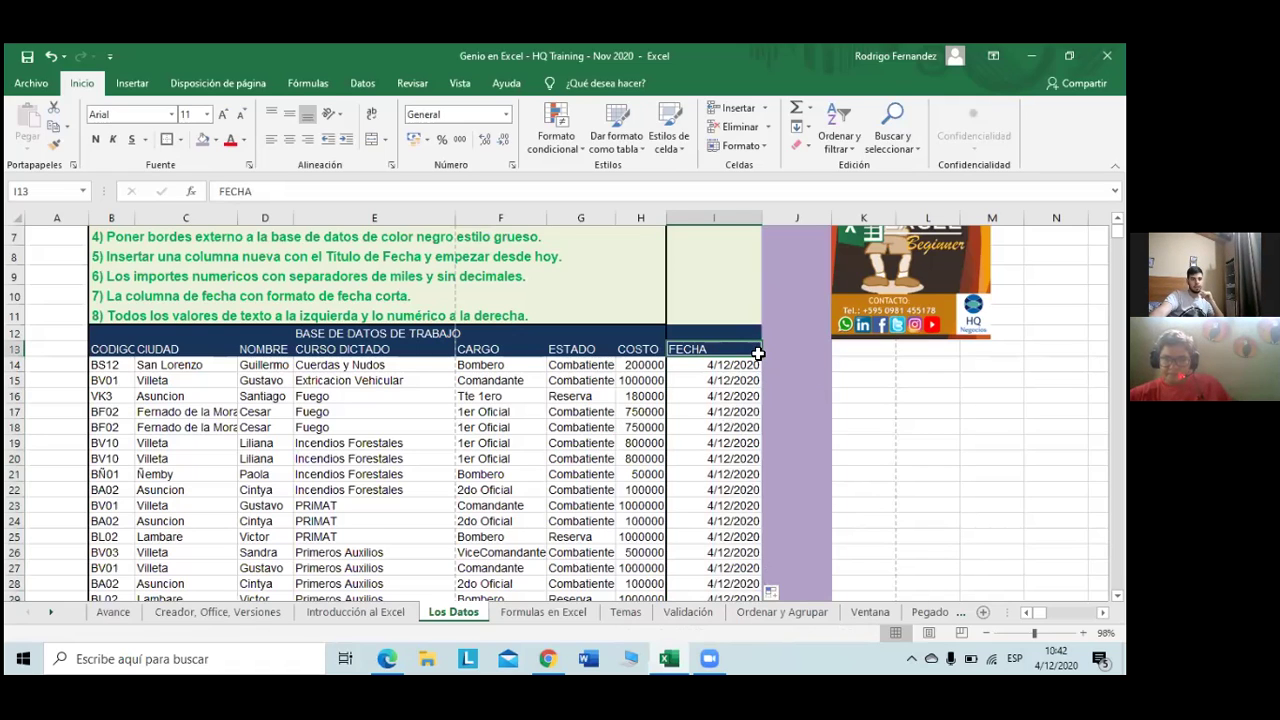
drag(760, 354, 758, 353)
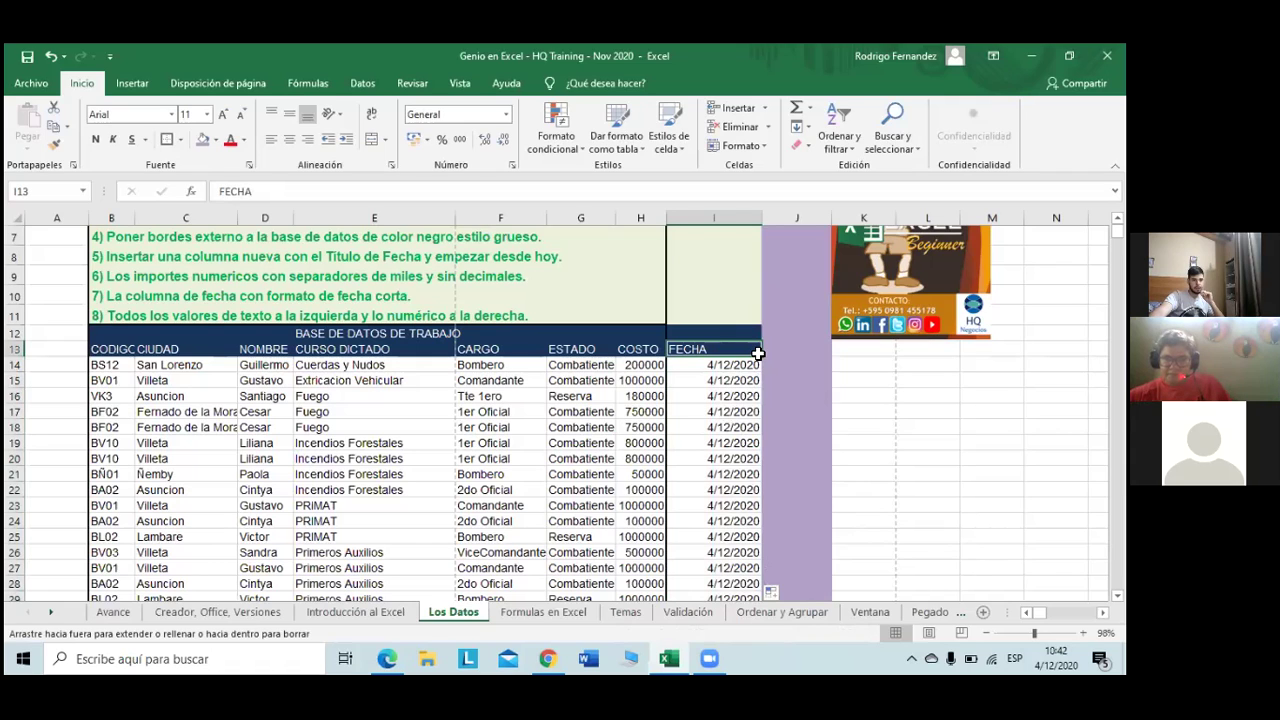
drag(758, 353, 762, 595)
click(775, 571)
click(775, 528)
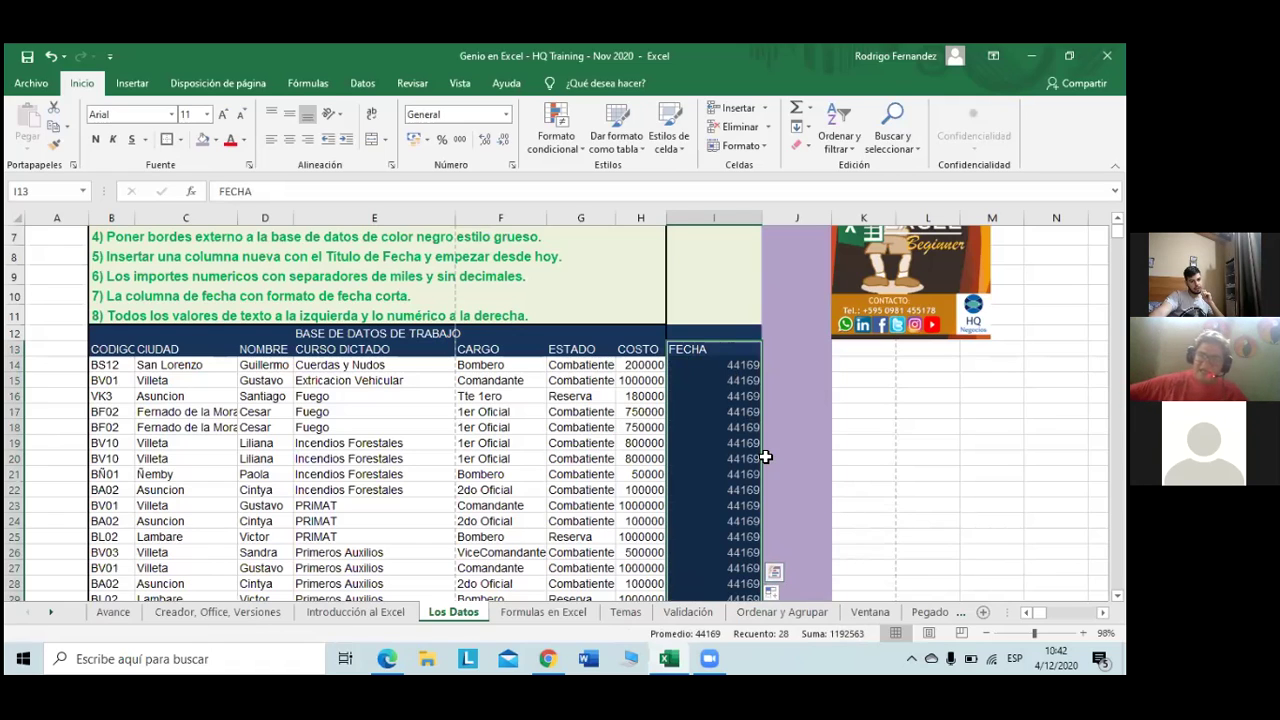
scroll(765, 455, down, 1)
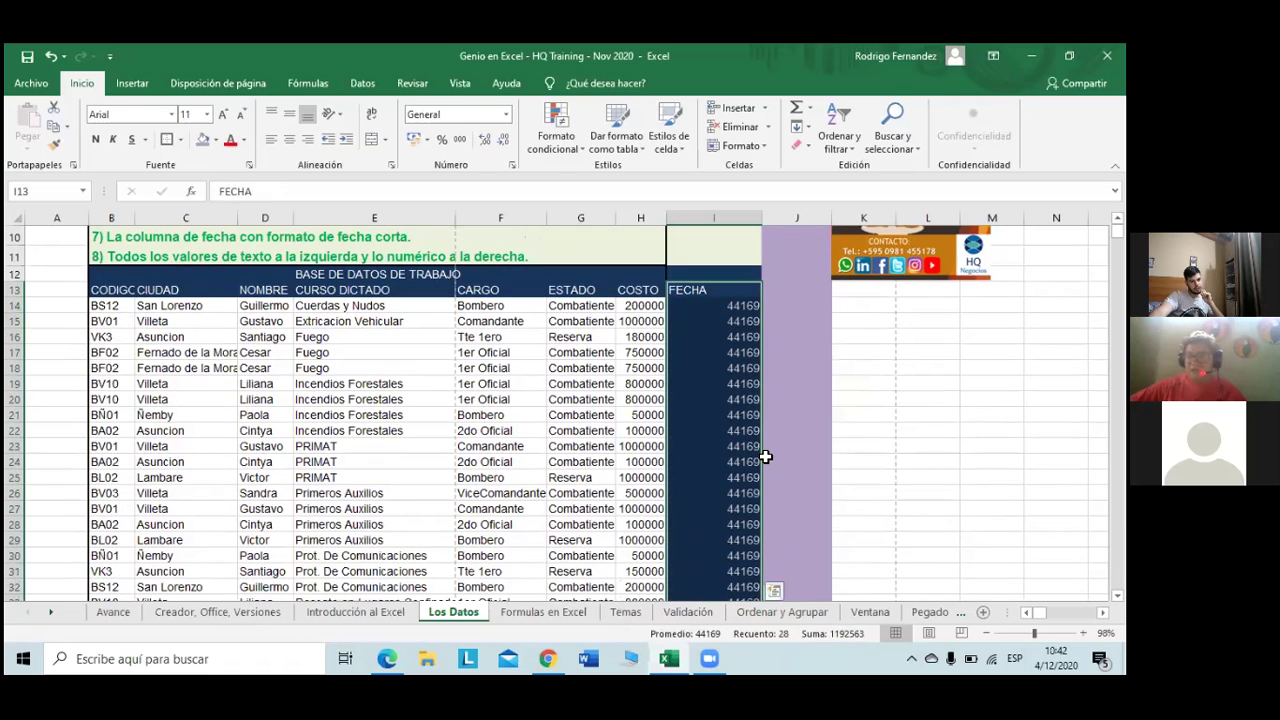
scroll(765, 455, up, 1)
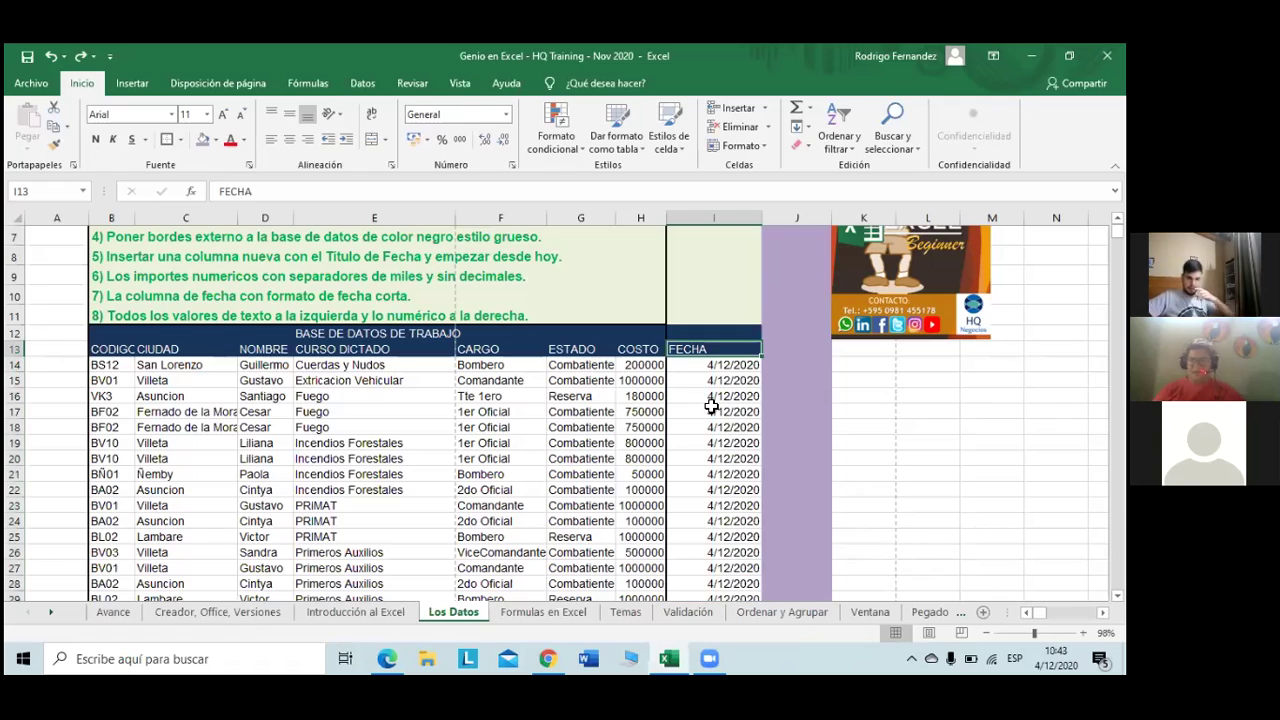
click(738, 365)
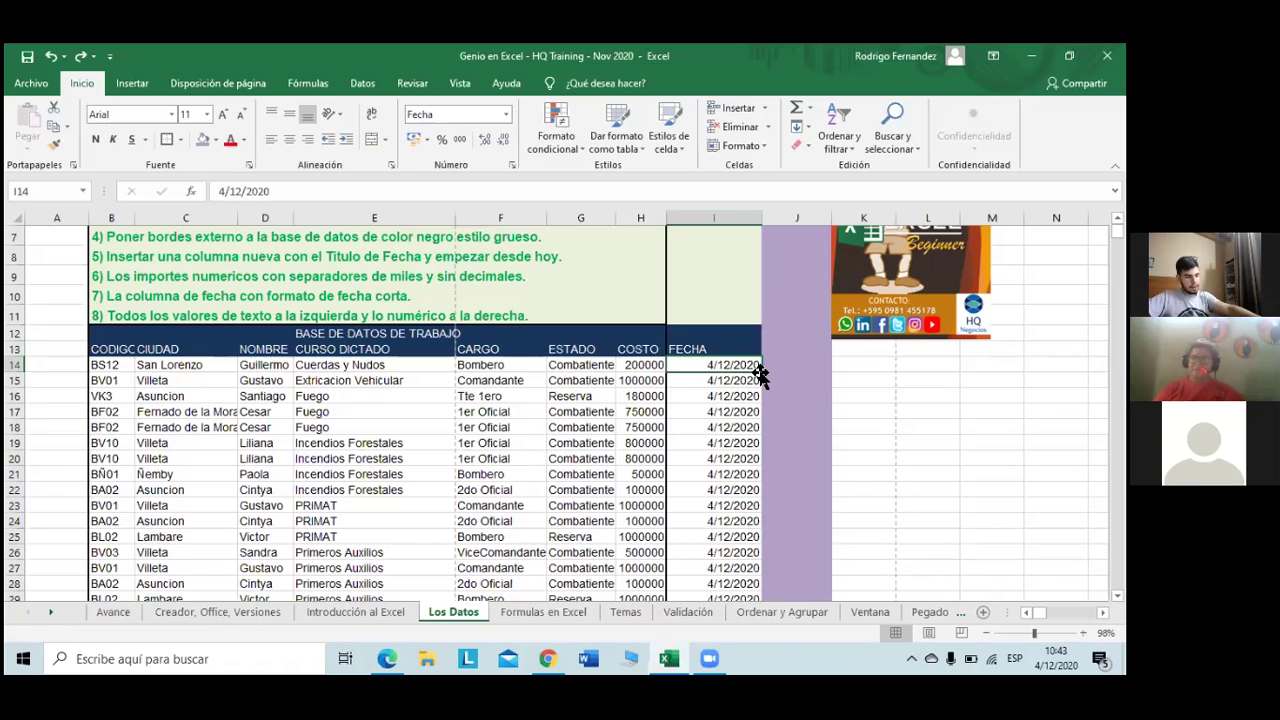
text(1)
drag(760, 374, 750, 378)
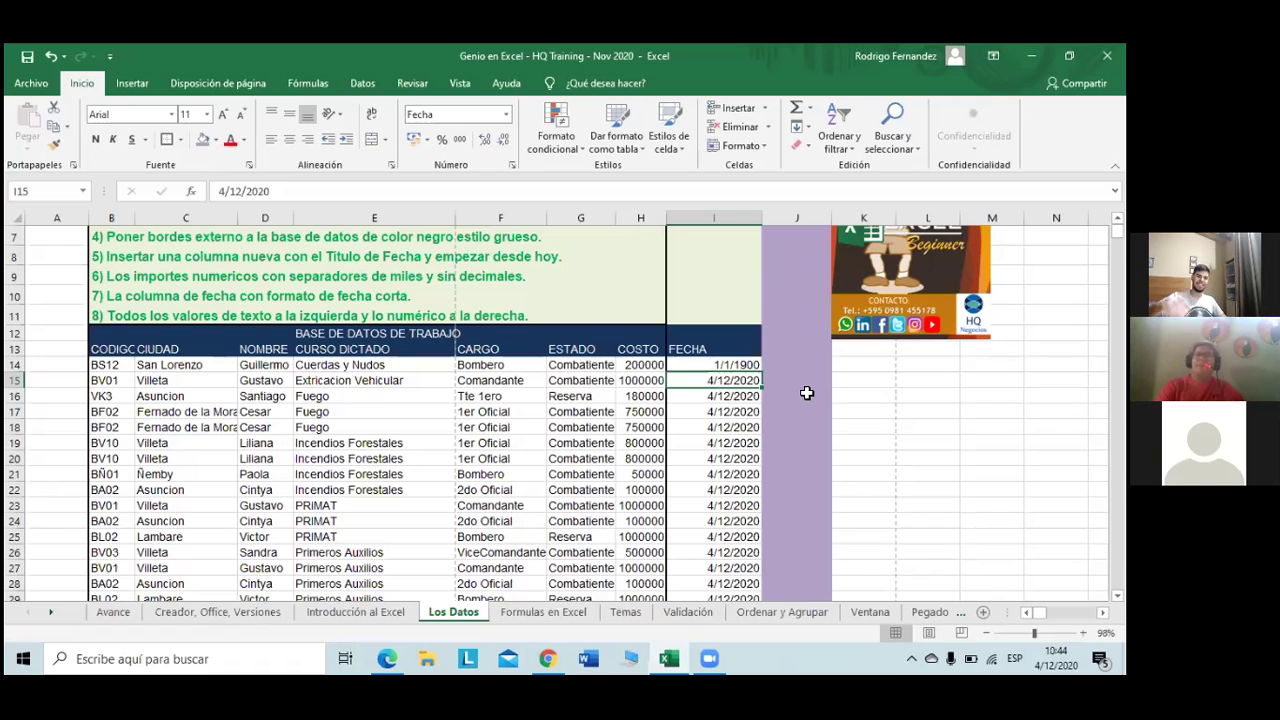
click(735, 364)
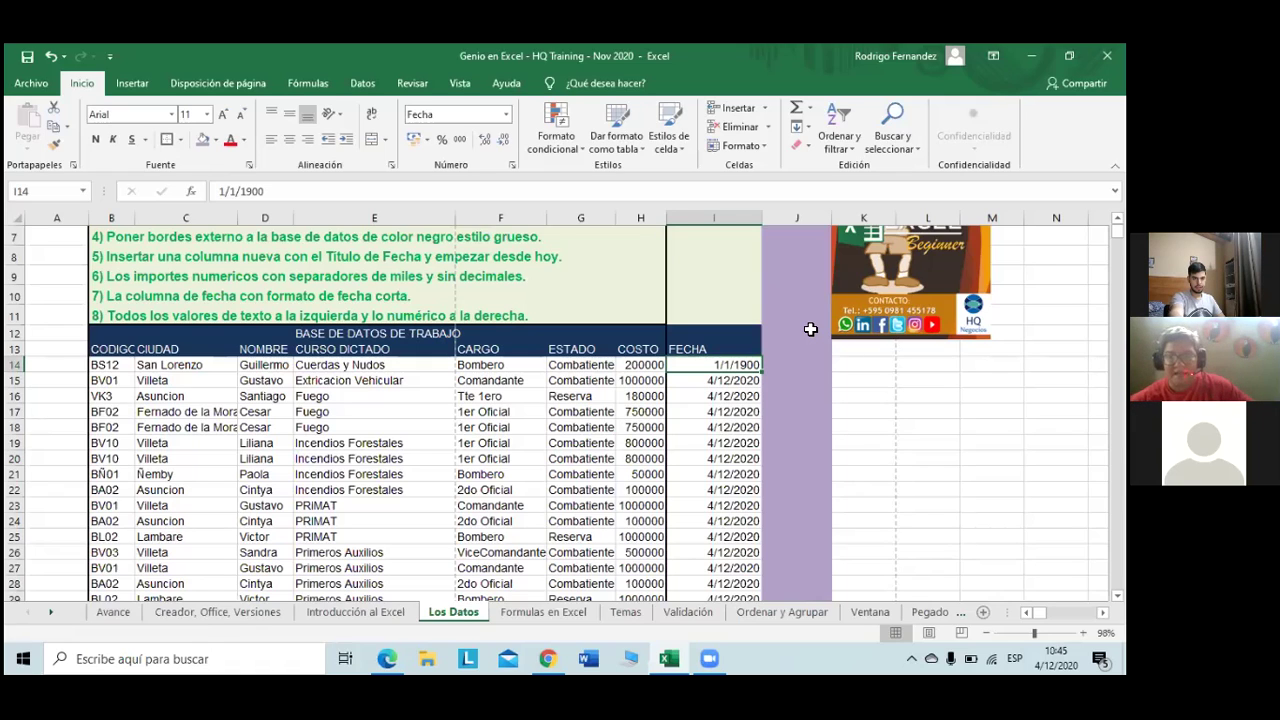
scroll(810, 330, down, 1)
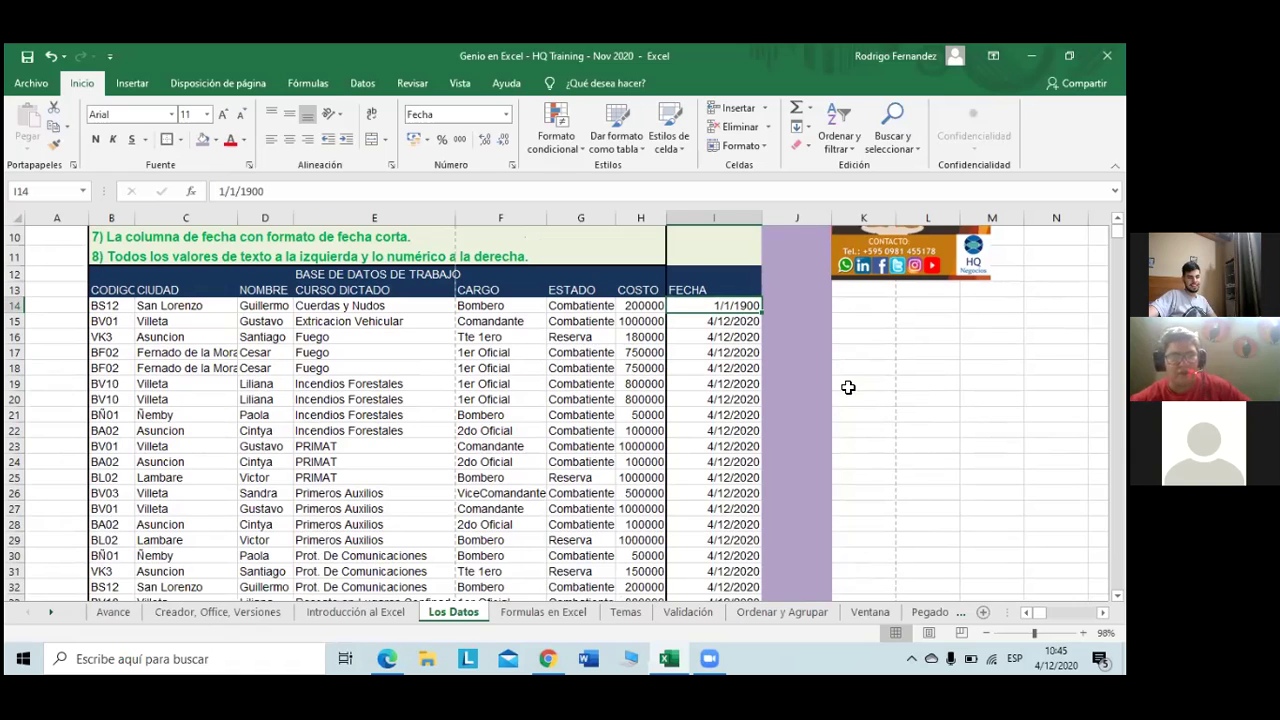
click(712, 324)
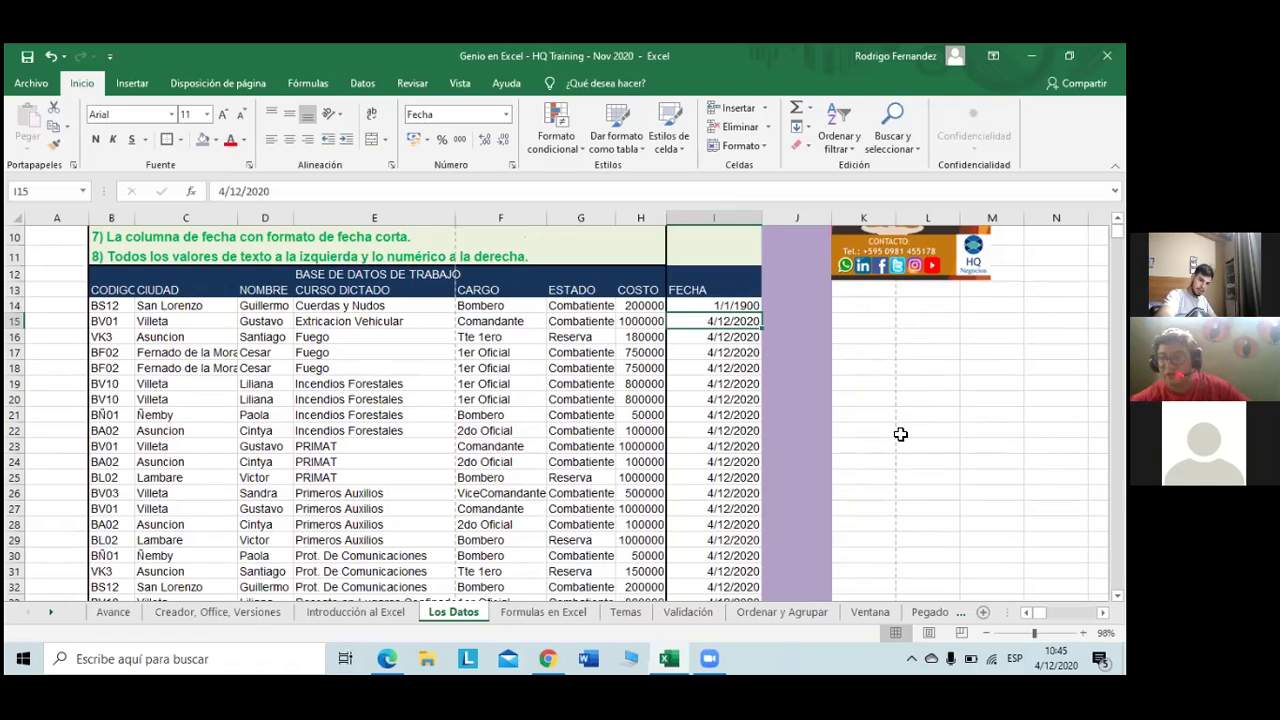
Step: Undo a stray entry and enter the serial 9999999 in I14
text(9)
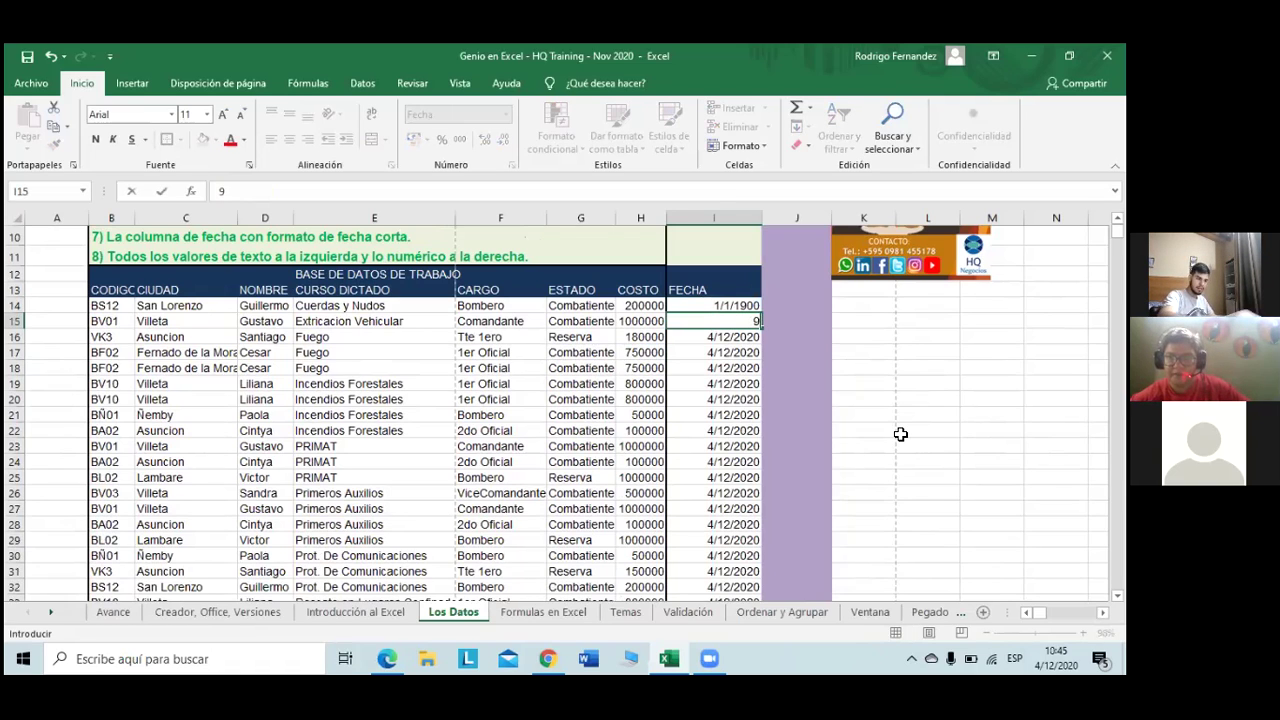
key(ctrl+z)
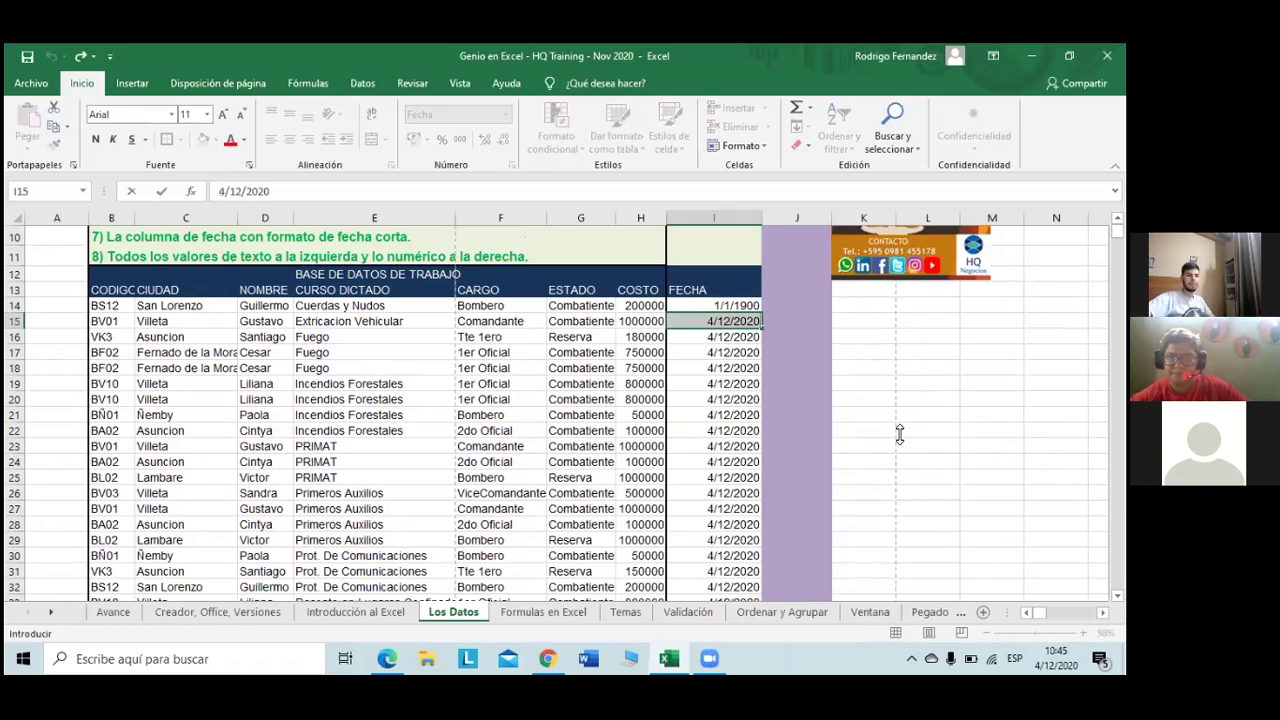
click(731, 304)
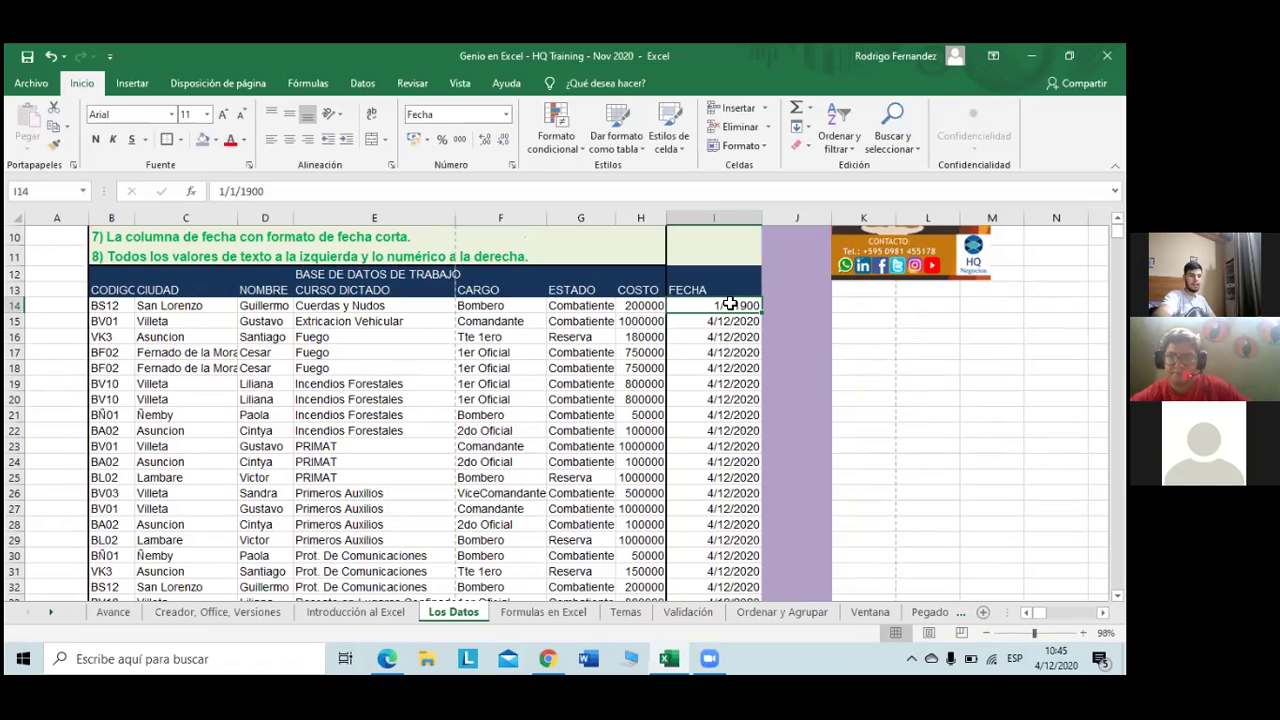
text(99)
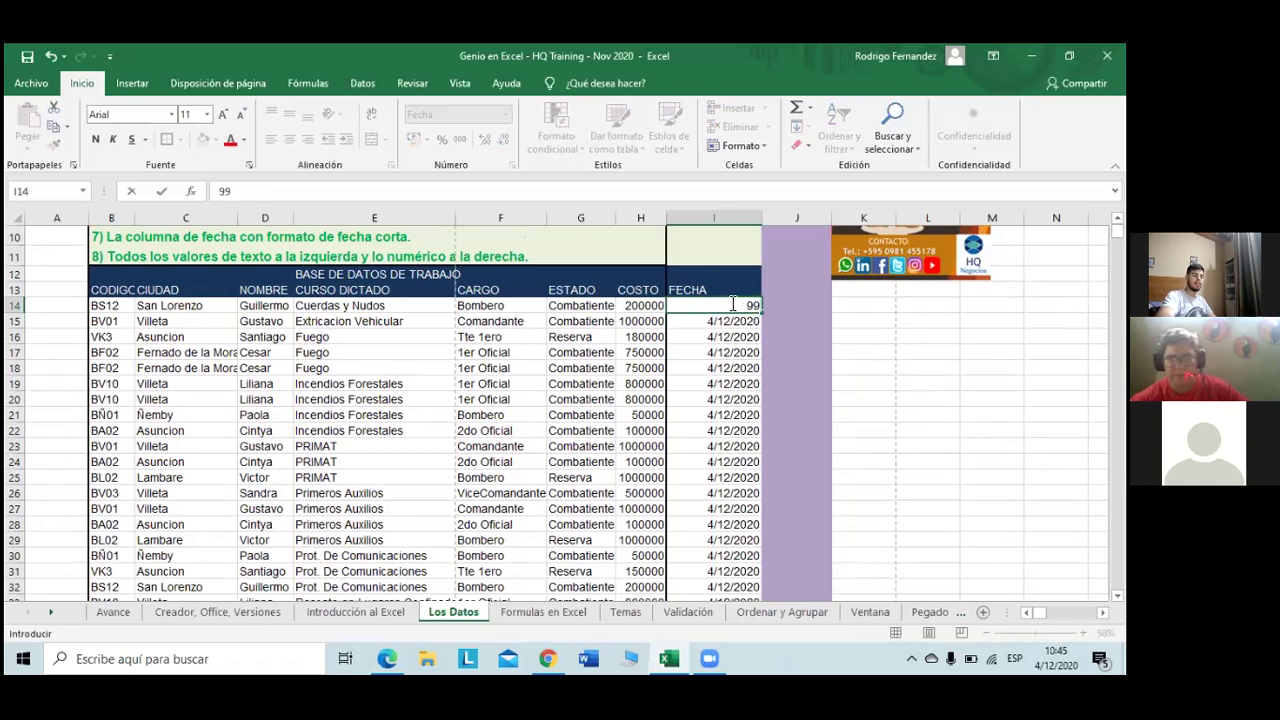
text(99)
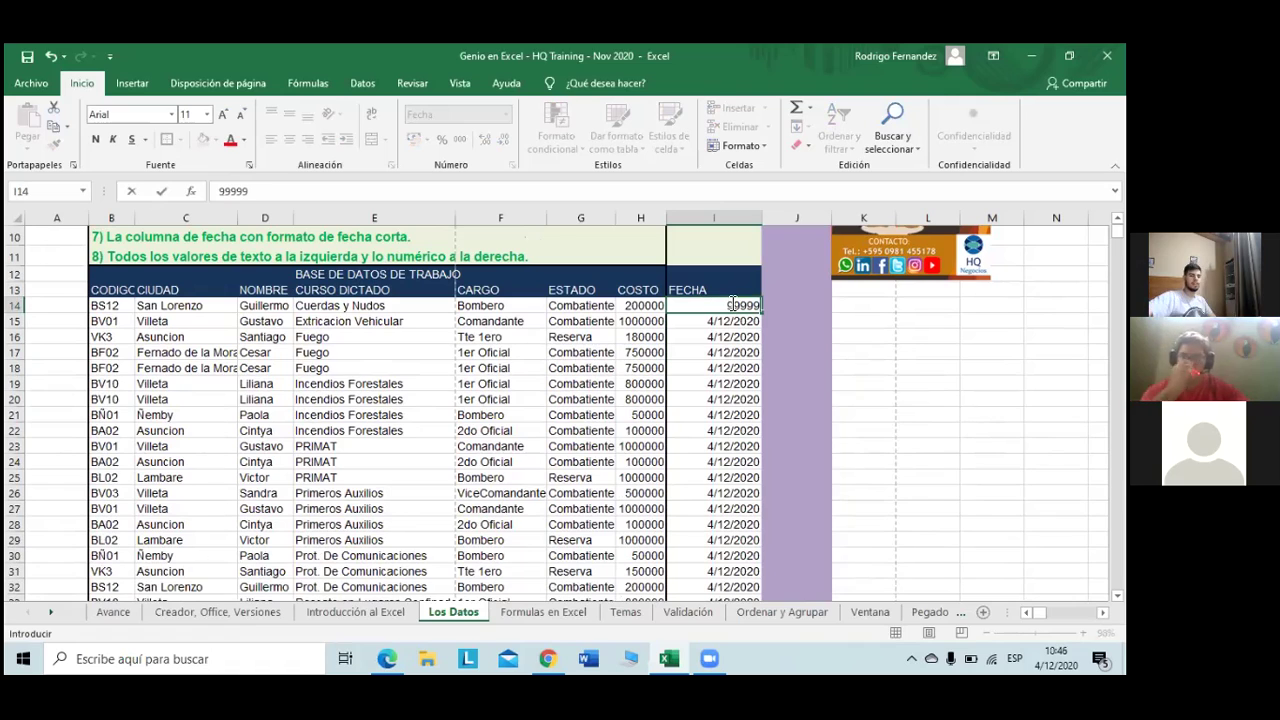
text(9)
key(Return)
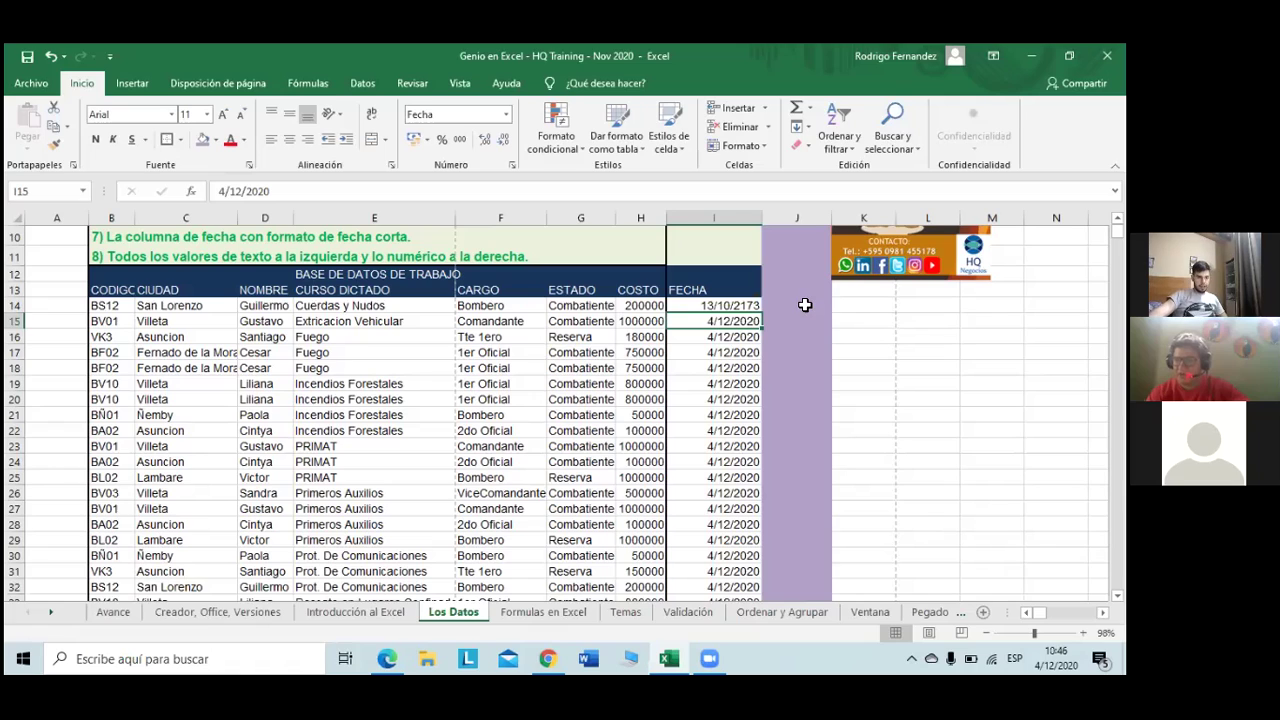
Step: Try a larger serial in I14, then re-enter 9999999 so the cell shows #####
click(737, 302)
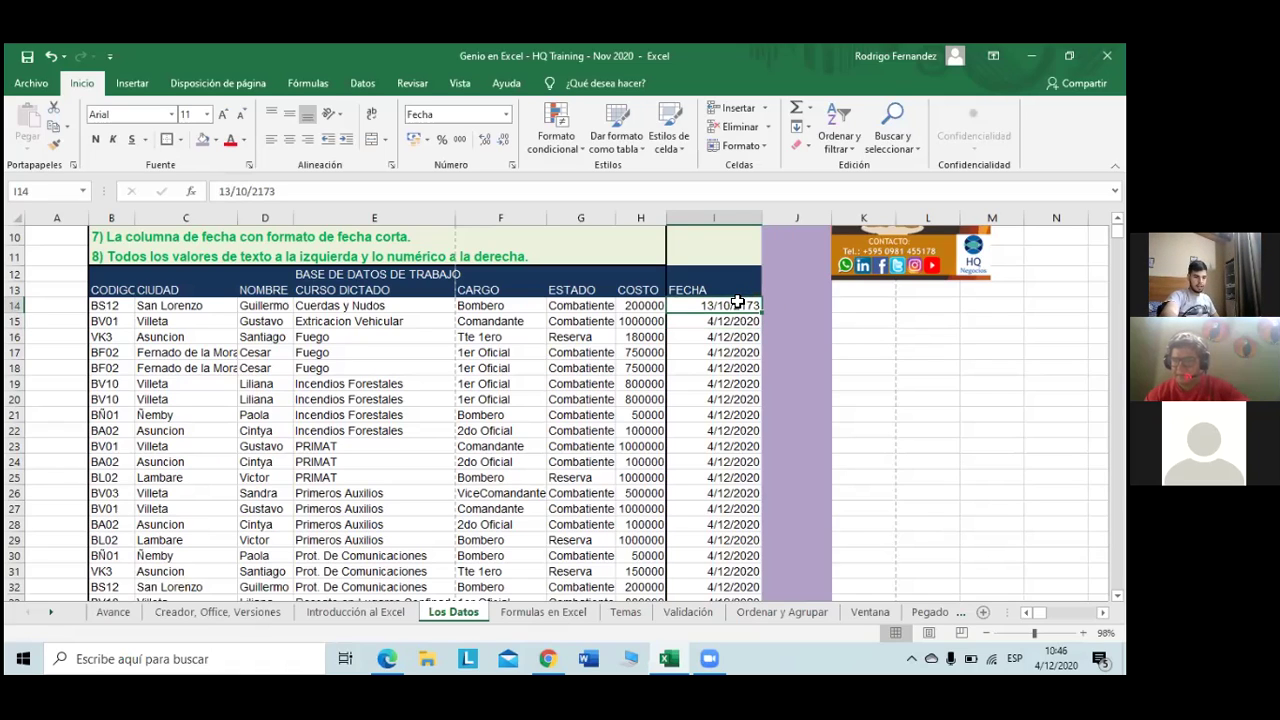
text(999999)
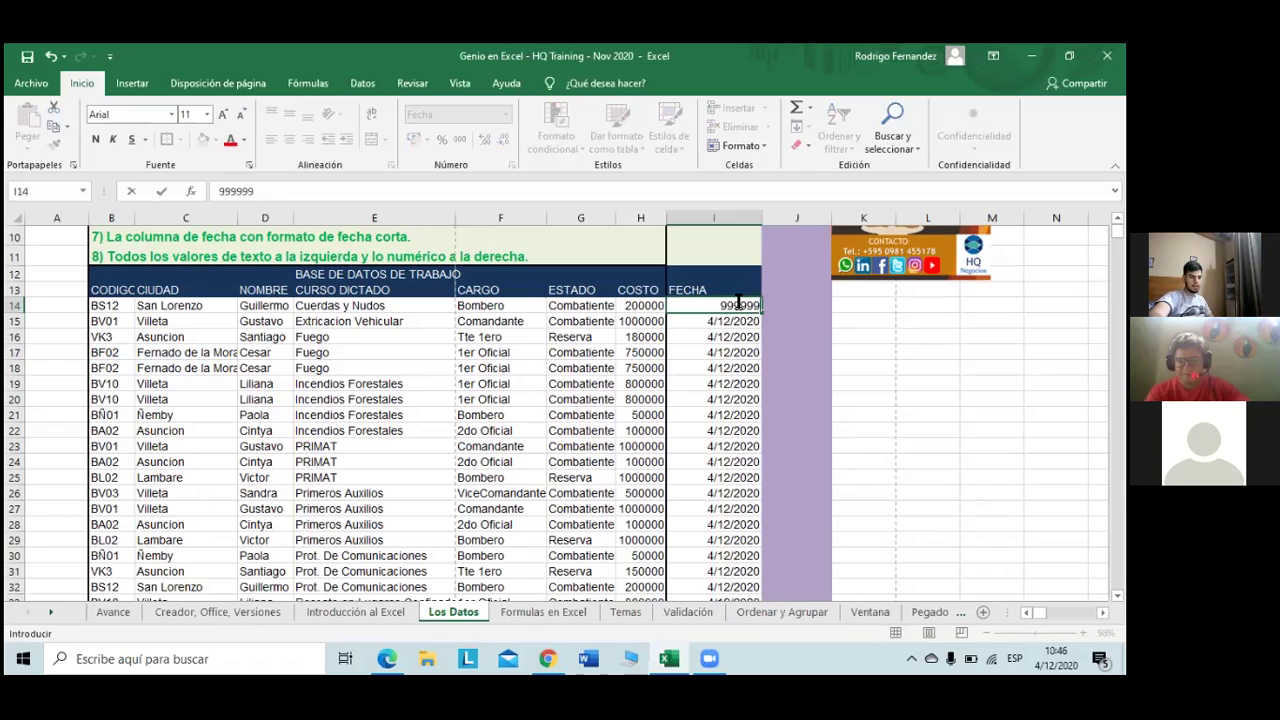
key(Left)
key(Left)
key(Left)
click(737, 302)
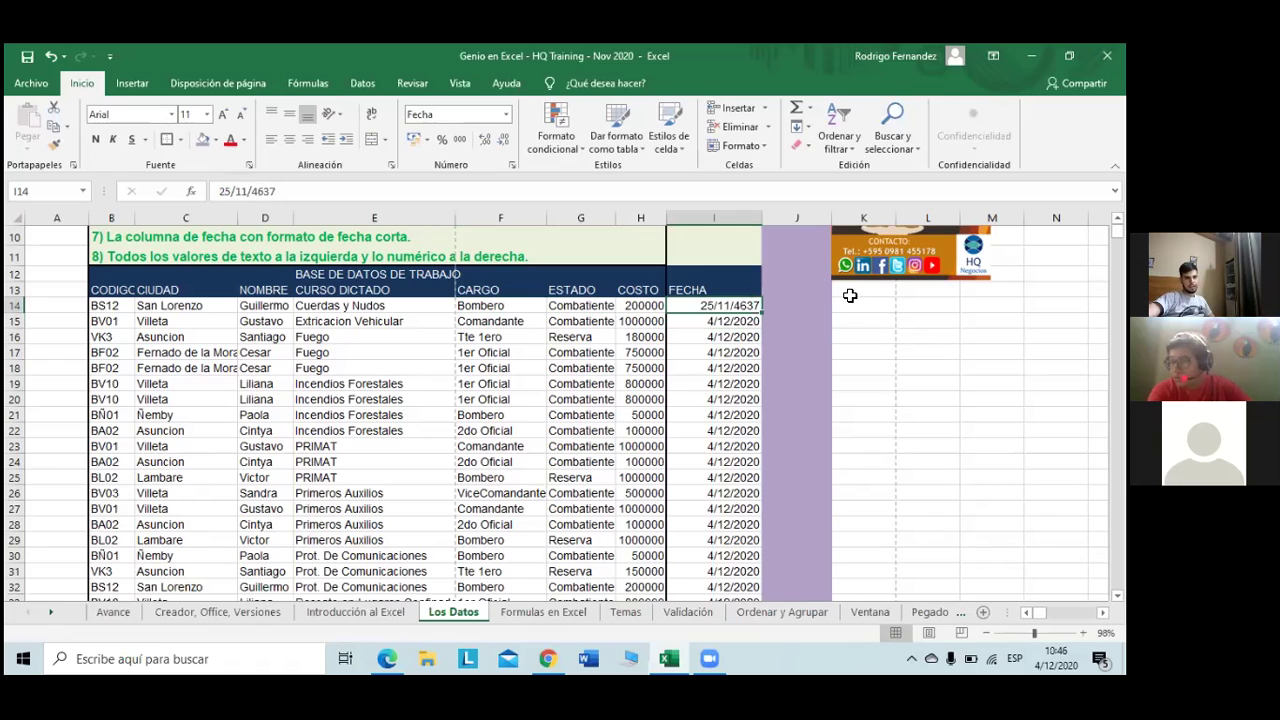
click(548, 190)
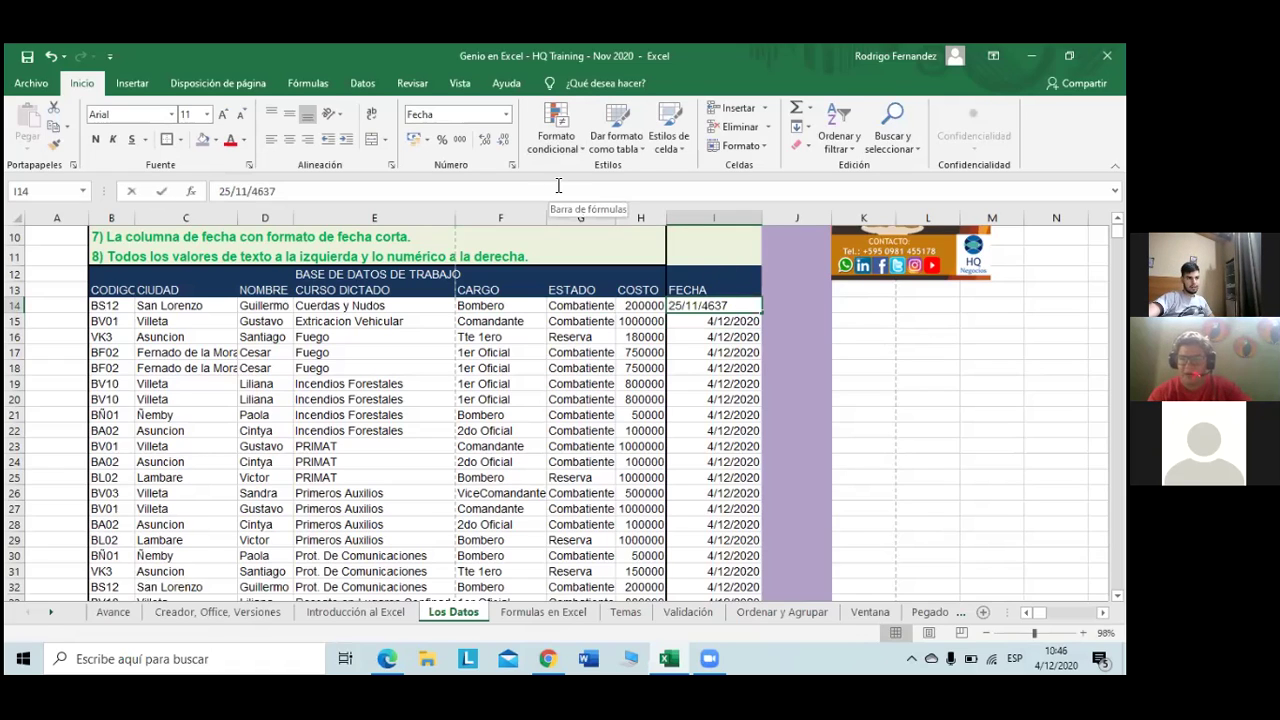
click(738, 306)
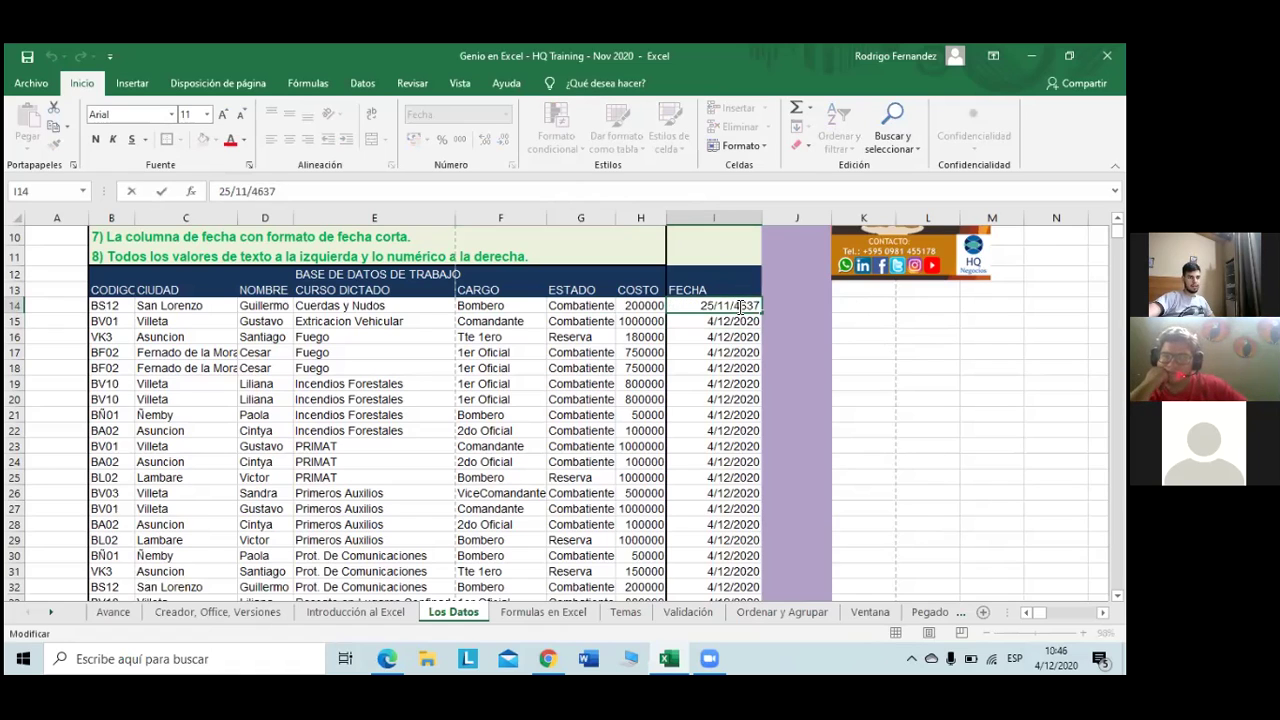
double_click(740, 306)
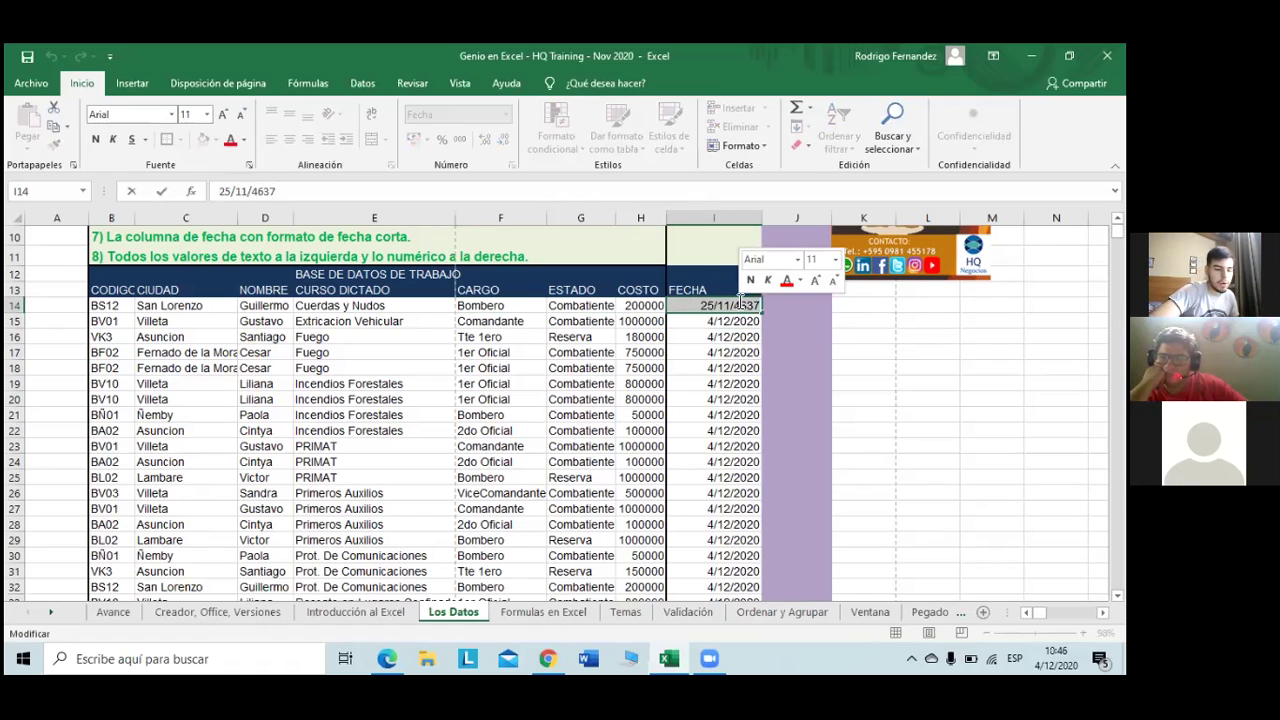
text(9999999)
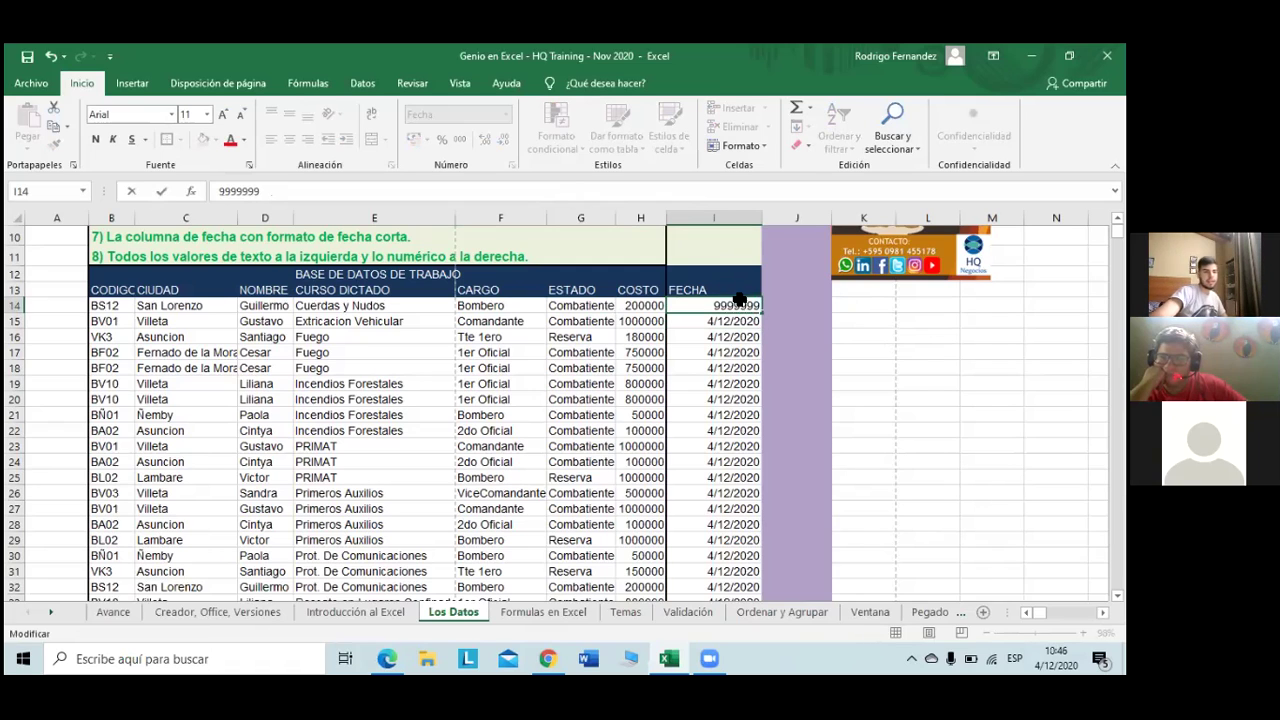
key(Return)
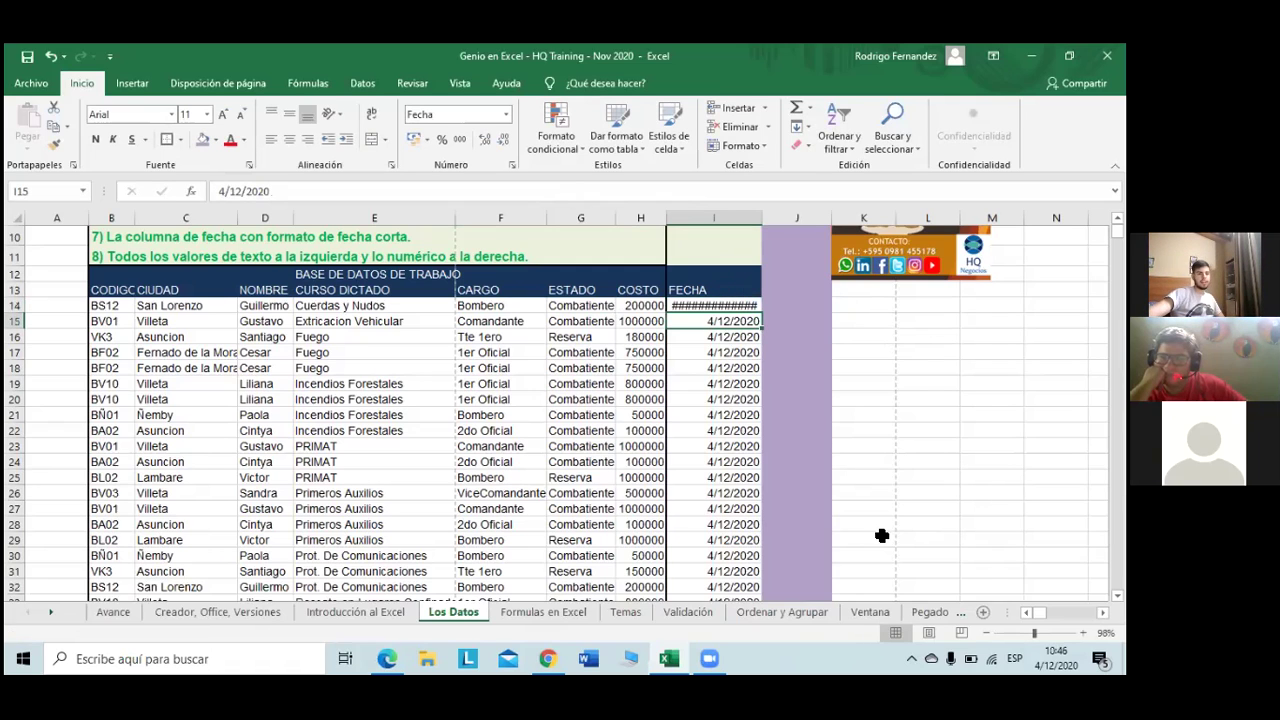
Step: Widen column I and return to I14, which still shows ##### for 9999999
drag(760, 224, 830, 218)
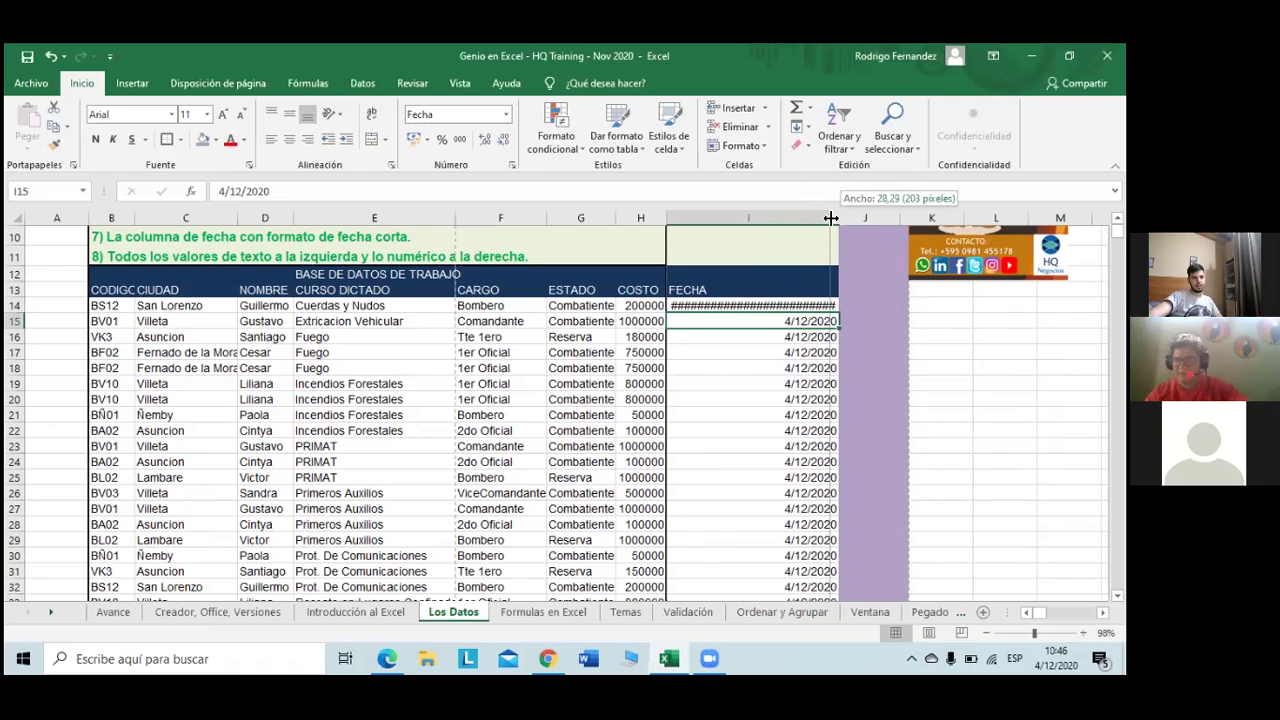
key(Escape)
key(Up)
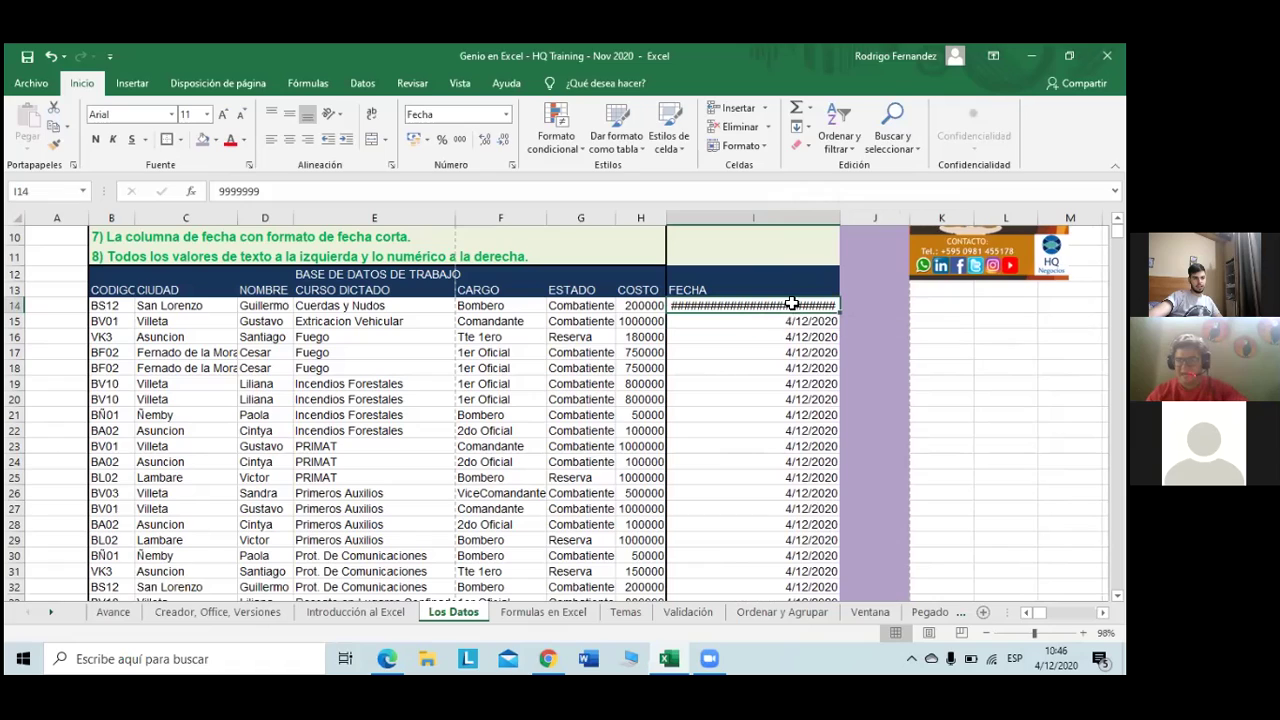
mouse_move(797, 302)
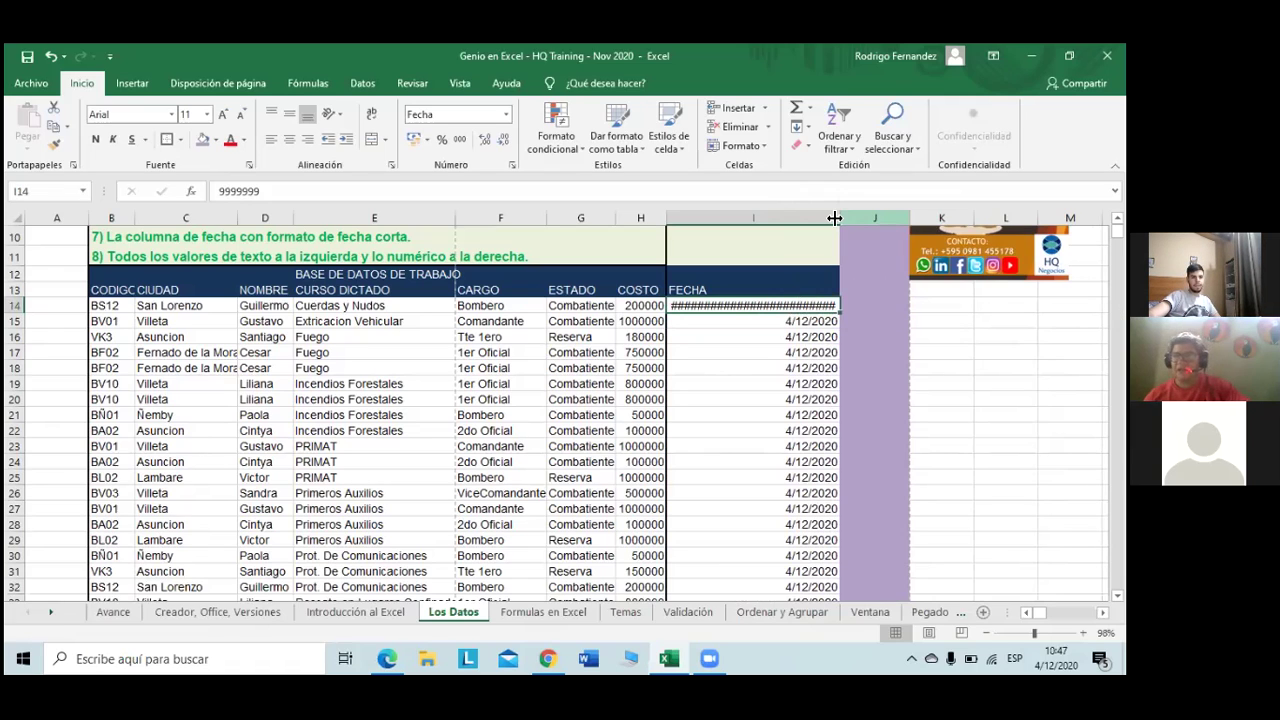
Step: Narrow column I, put -1 in I14 (shown as #####), then type 4/12/1899 there
drag(834, 218, 795, 219)
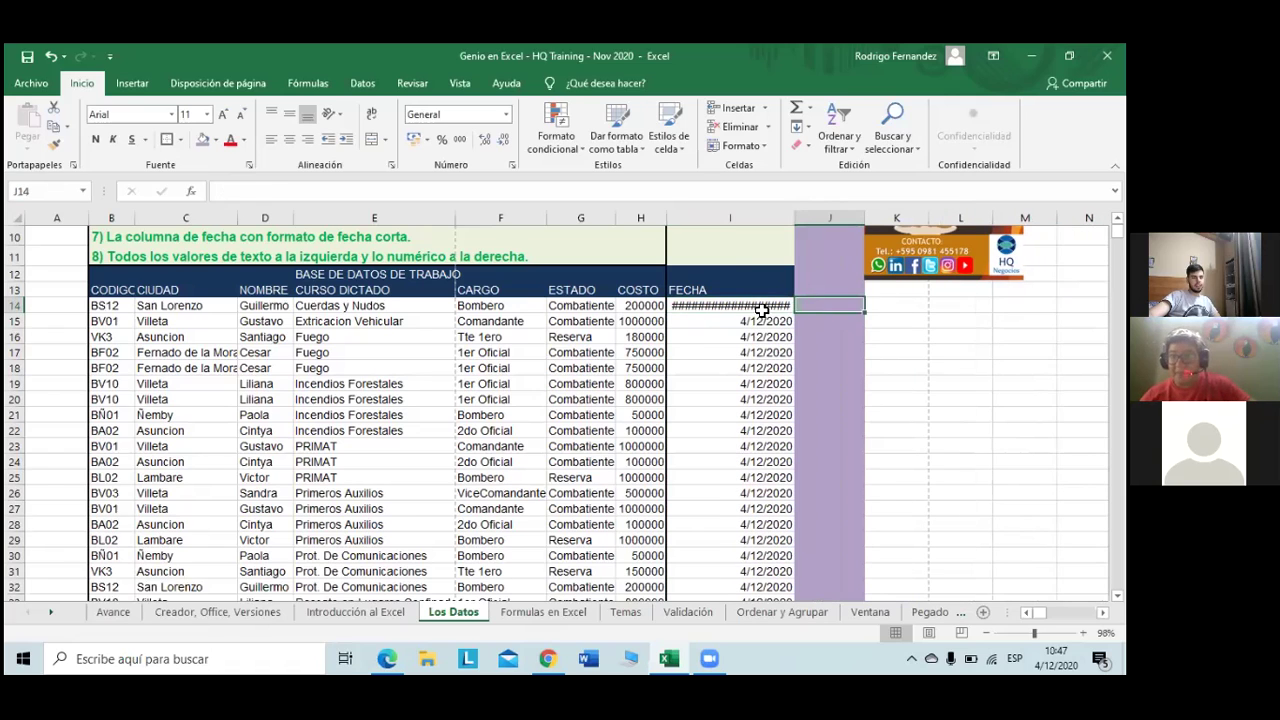
mouse_move(763, 313)
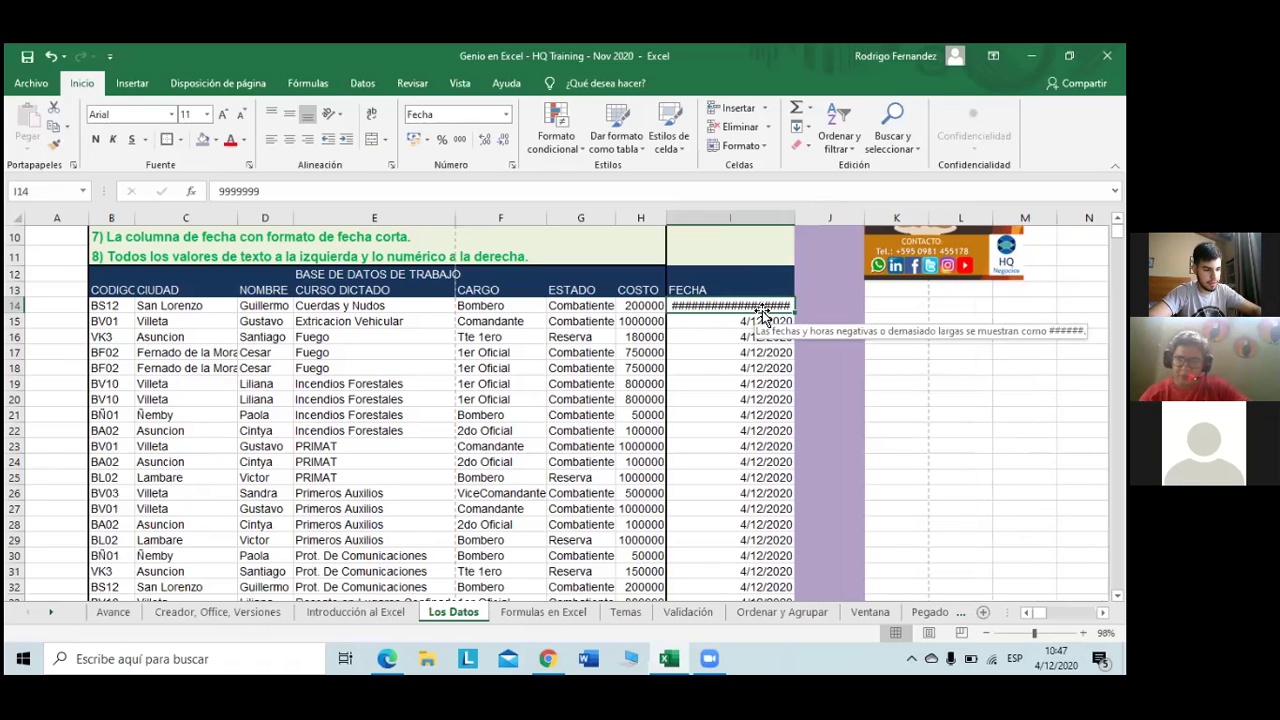
key(BackSpace)
text(-1)
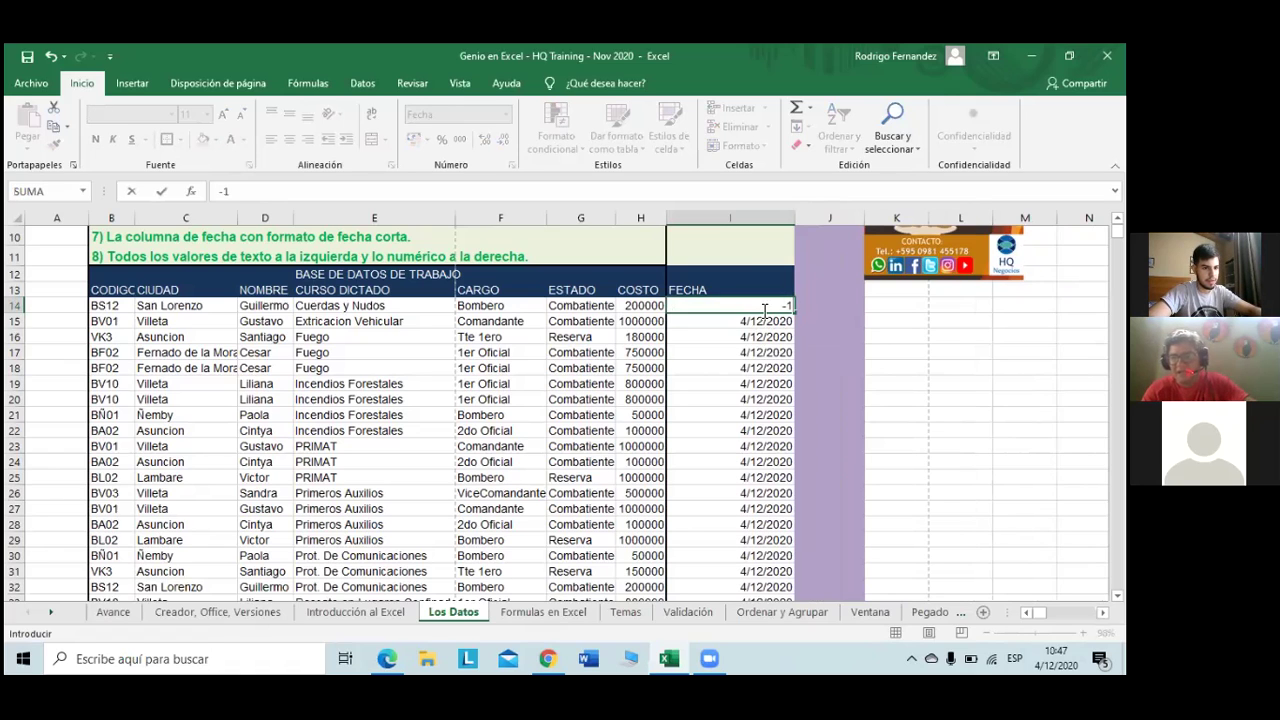
key(Return)
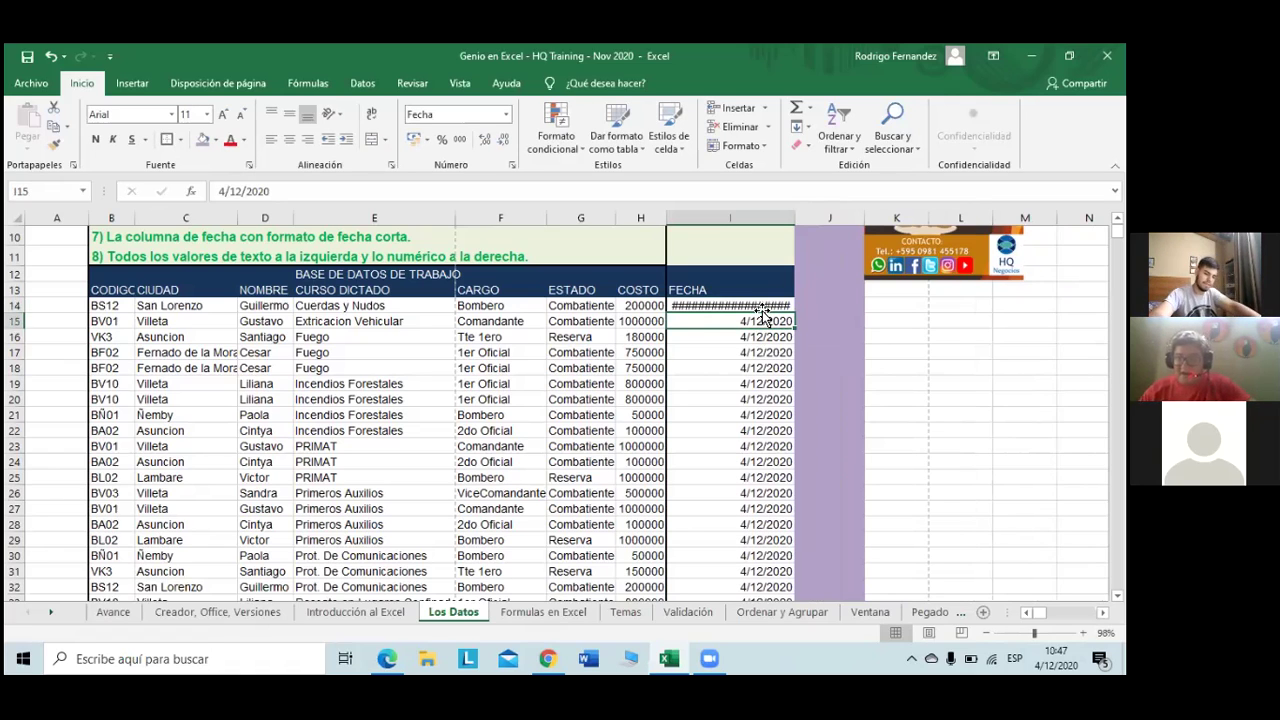
click(760, 310)
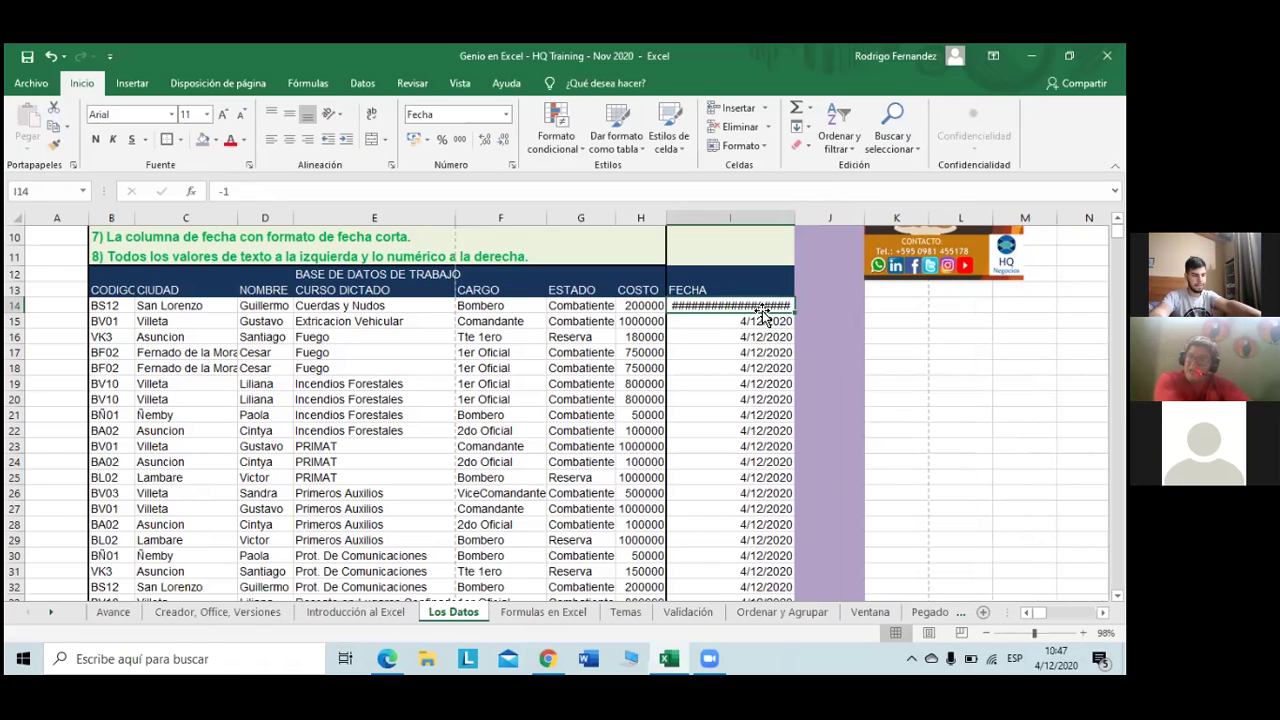
text(4/12/1899)
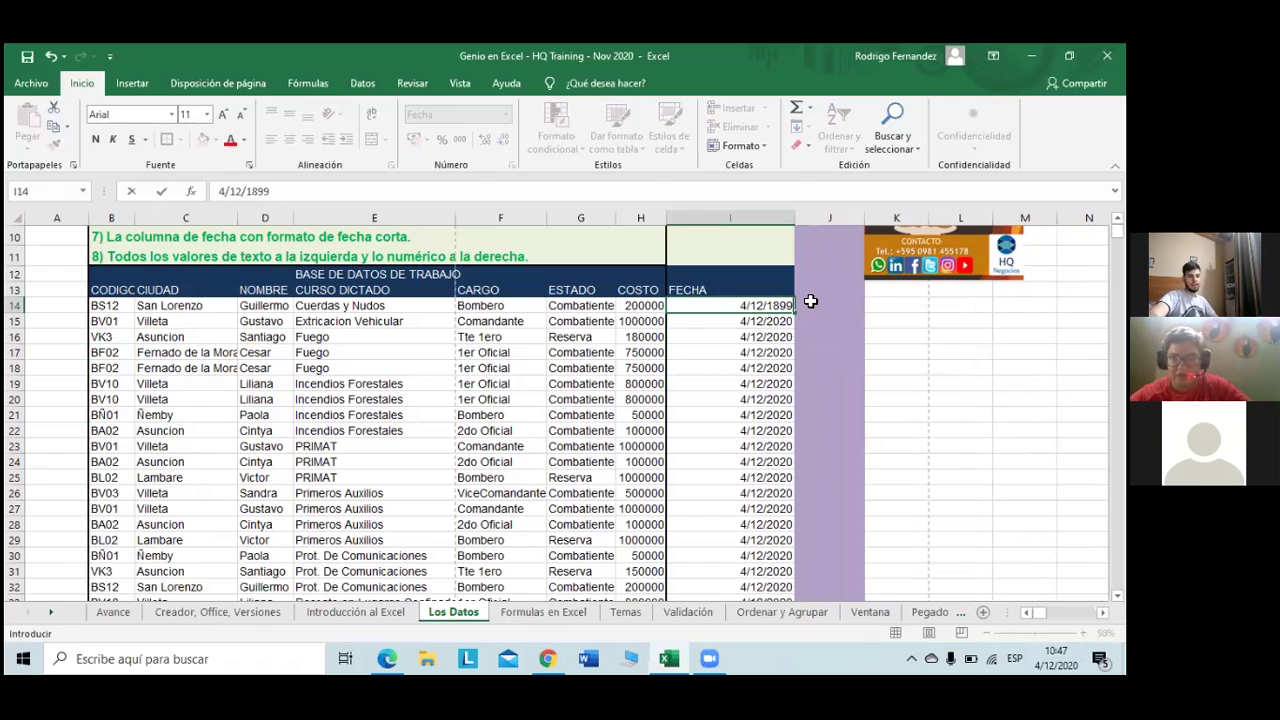
Step: Enter 4/12/1899 in I14 and fill the date series down to I17
key(Return)
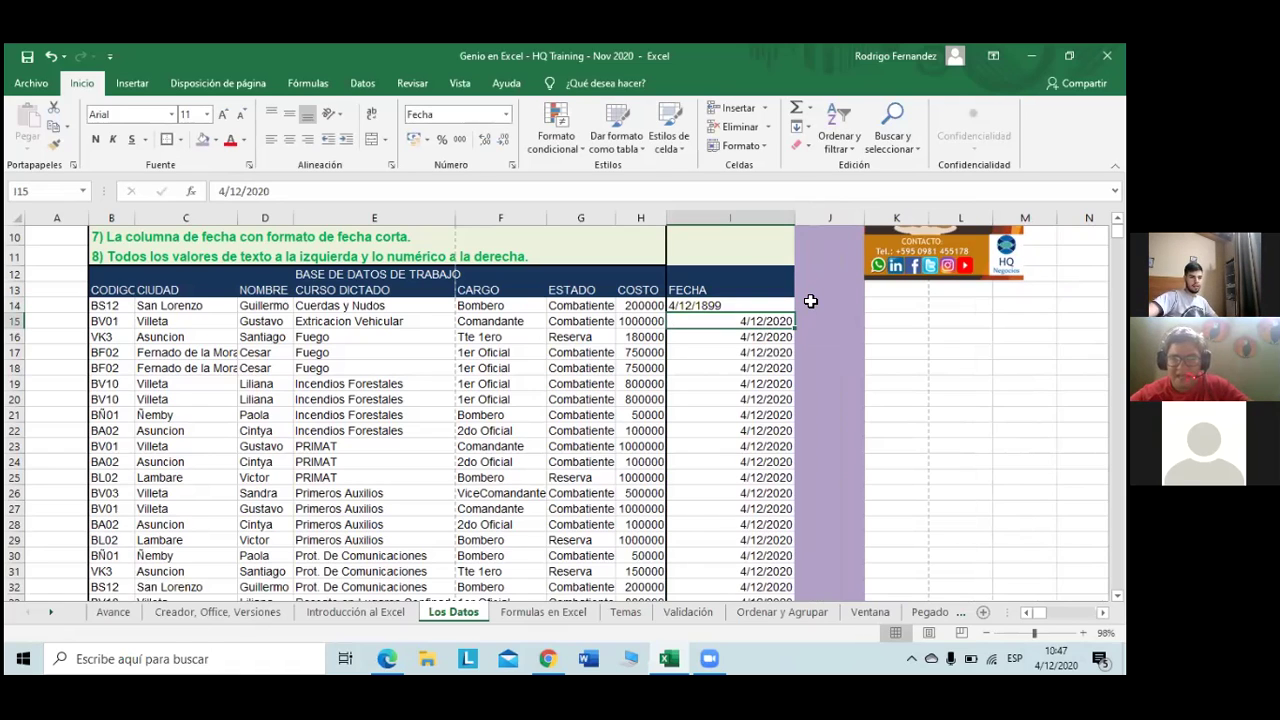
click(741, 303)
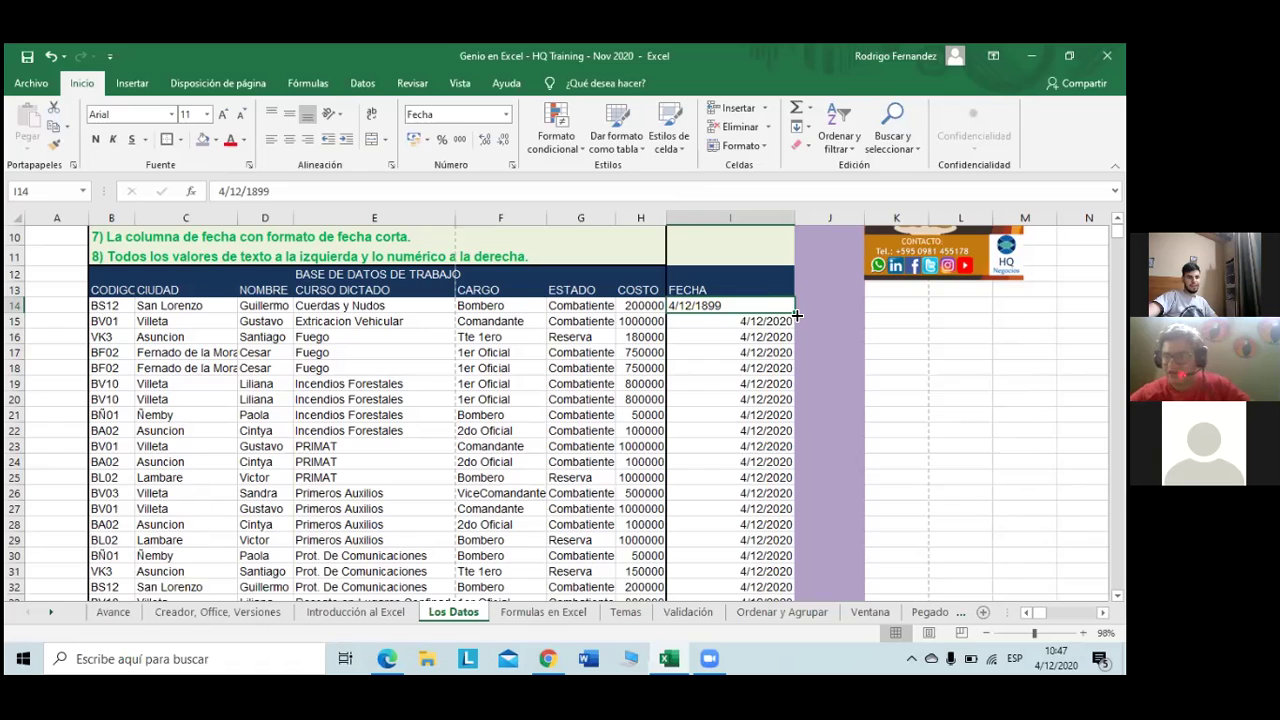
drag(797, 315, 797, 358)
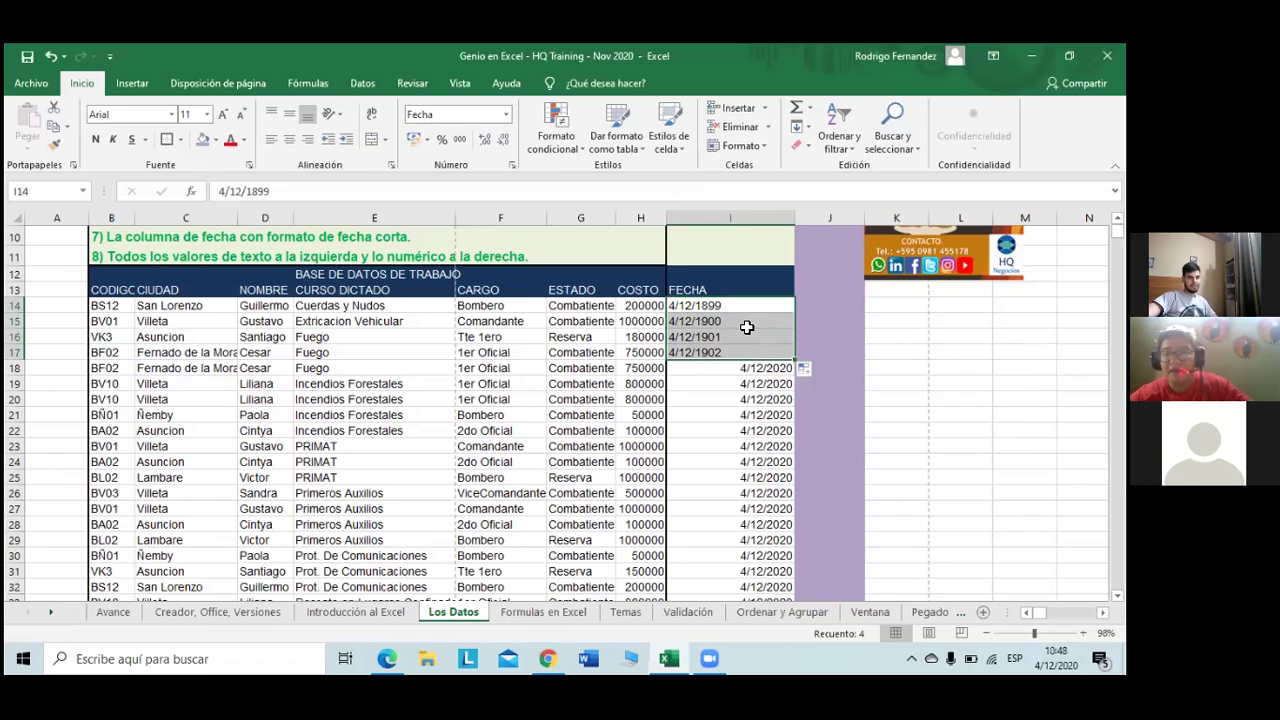
Step: Select the text dates in I14:I17 and bring up Find and Replace
click(735, 305)
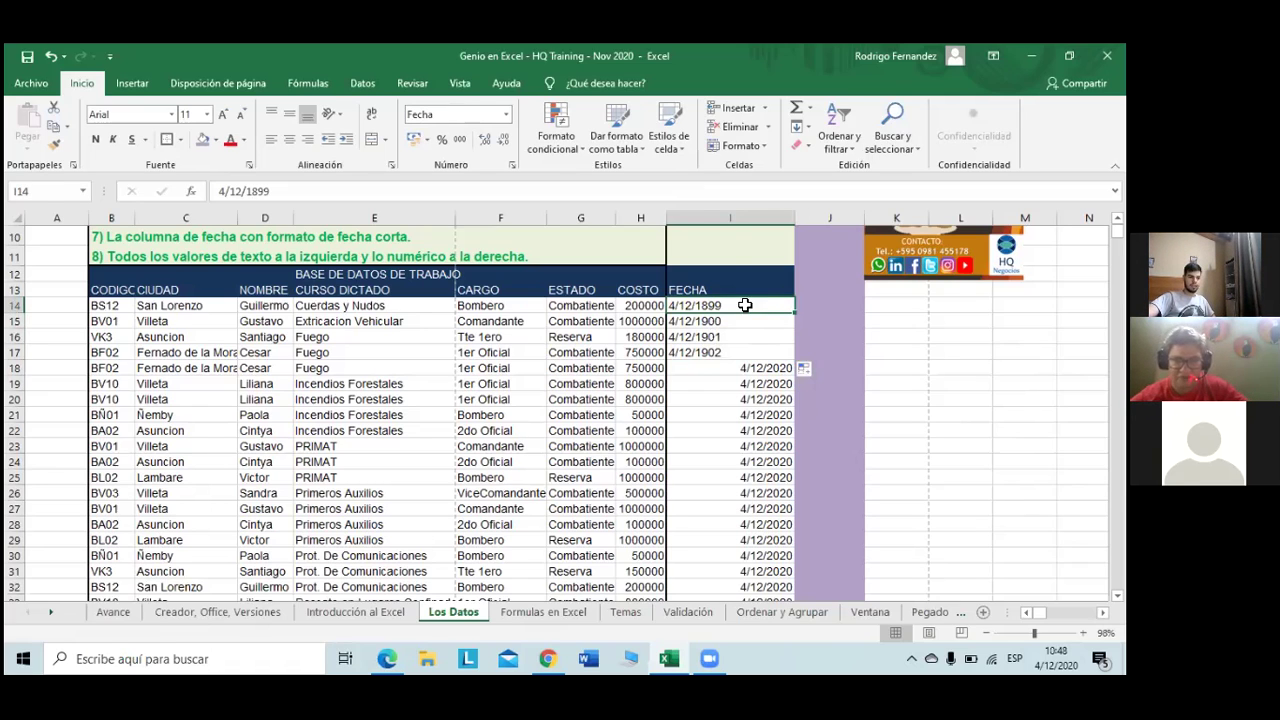
drag(745, 313, 744, 350)
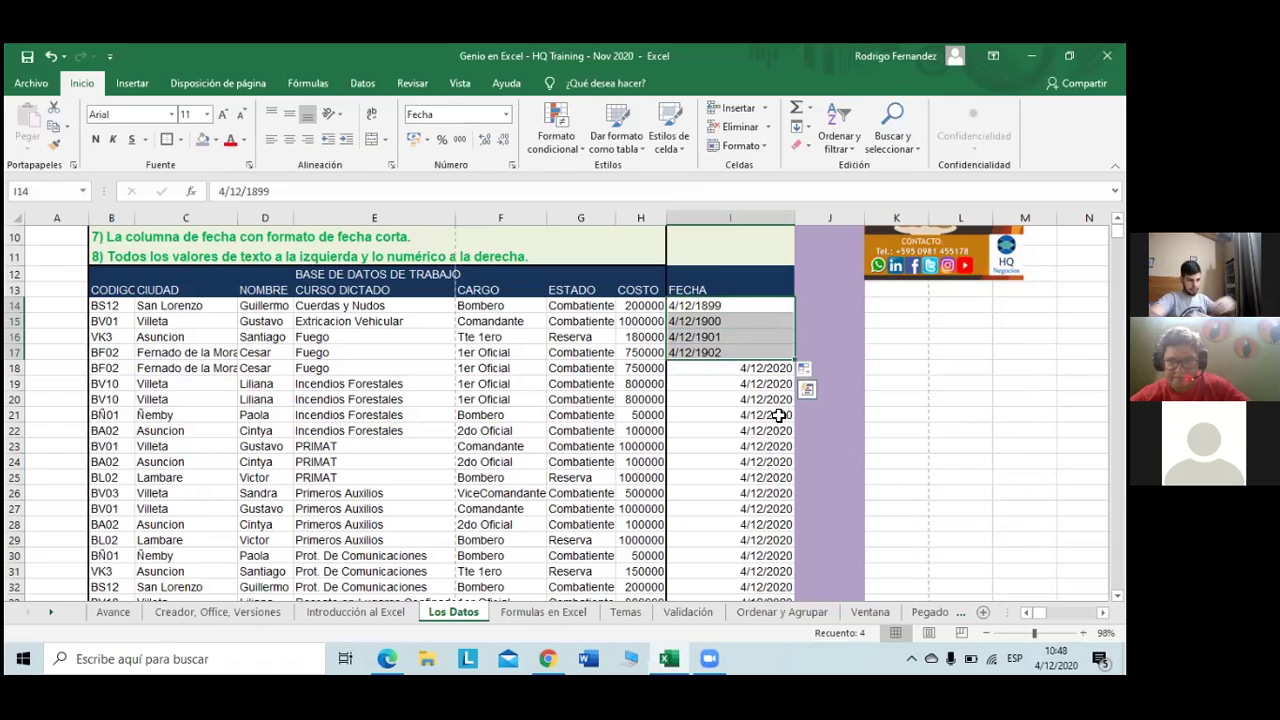
key(ctrl+l)
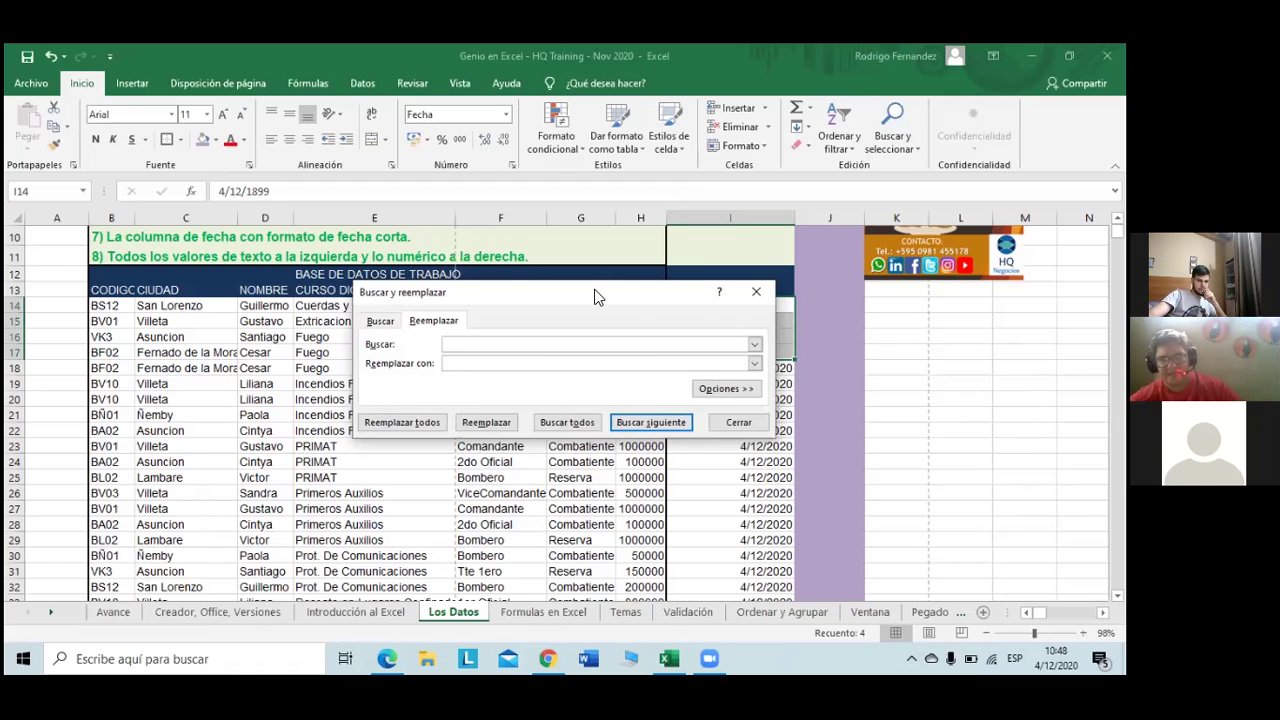
Step: Replace all 4s with 4, converting 4/12/1900–4/12/1902 into real dates (4 replacements)
drag(594, 296, 476, 286)
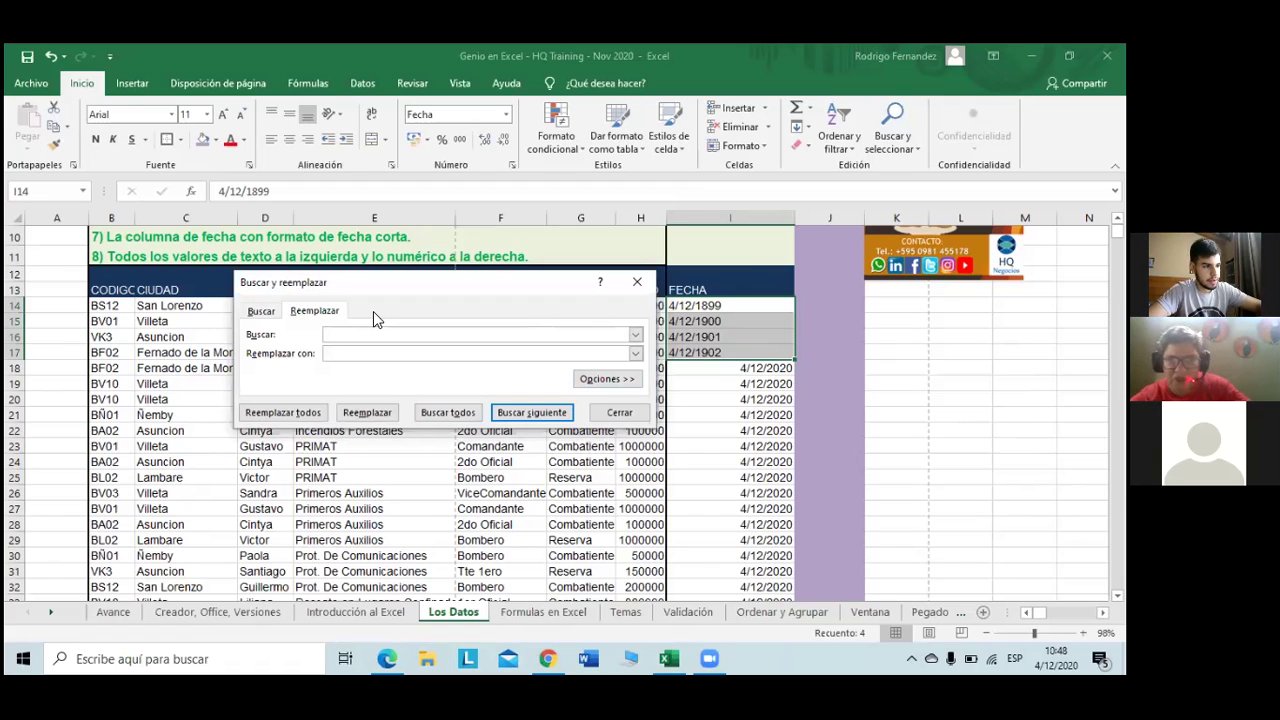
text(4)
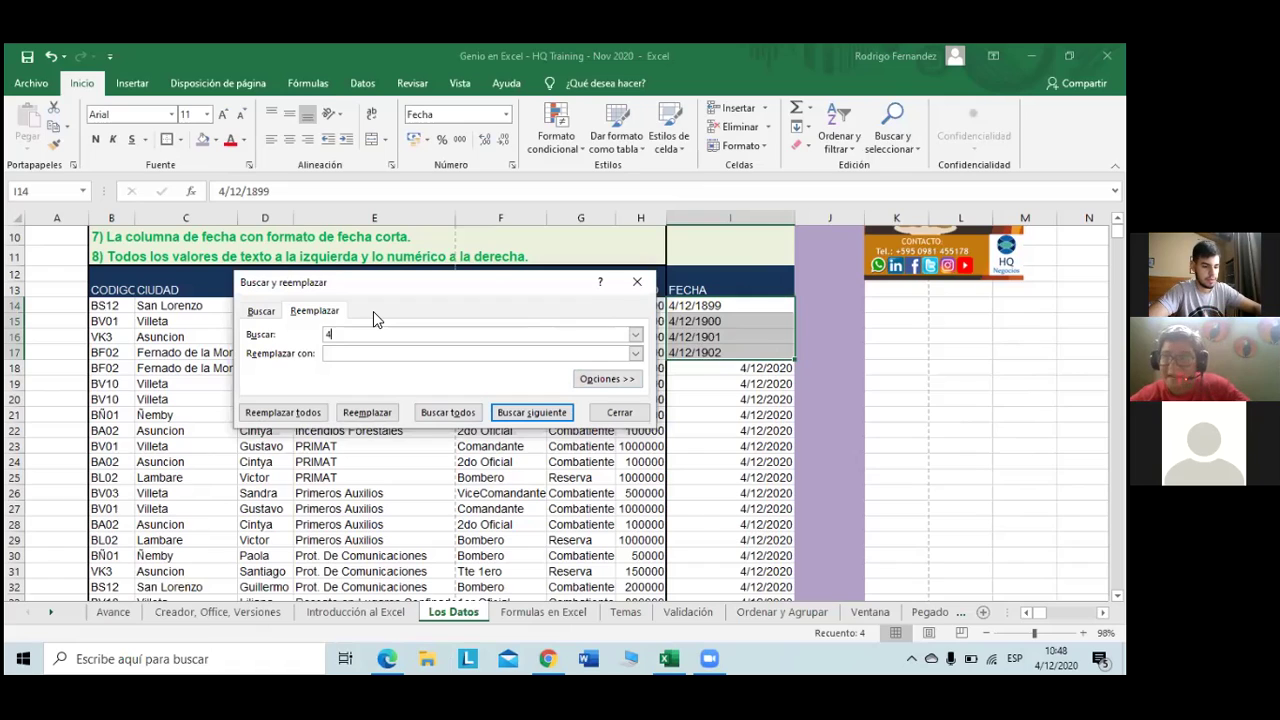
key(alt+Down)
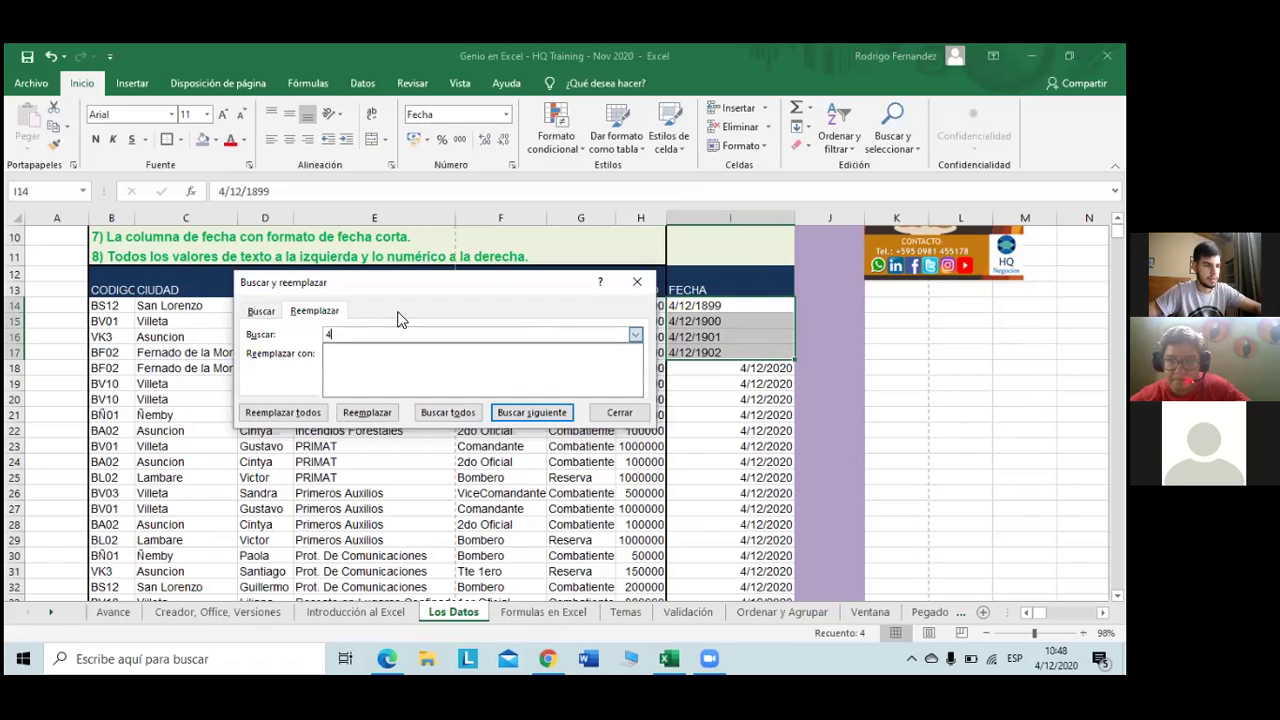
click(378, 355)
text(4)
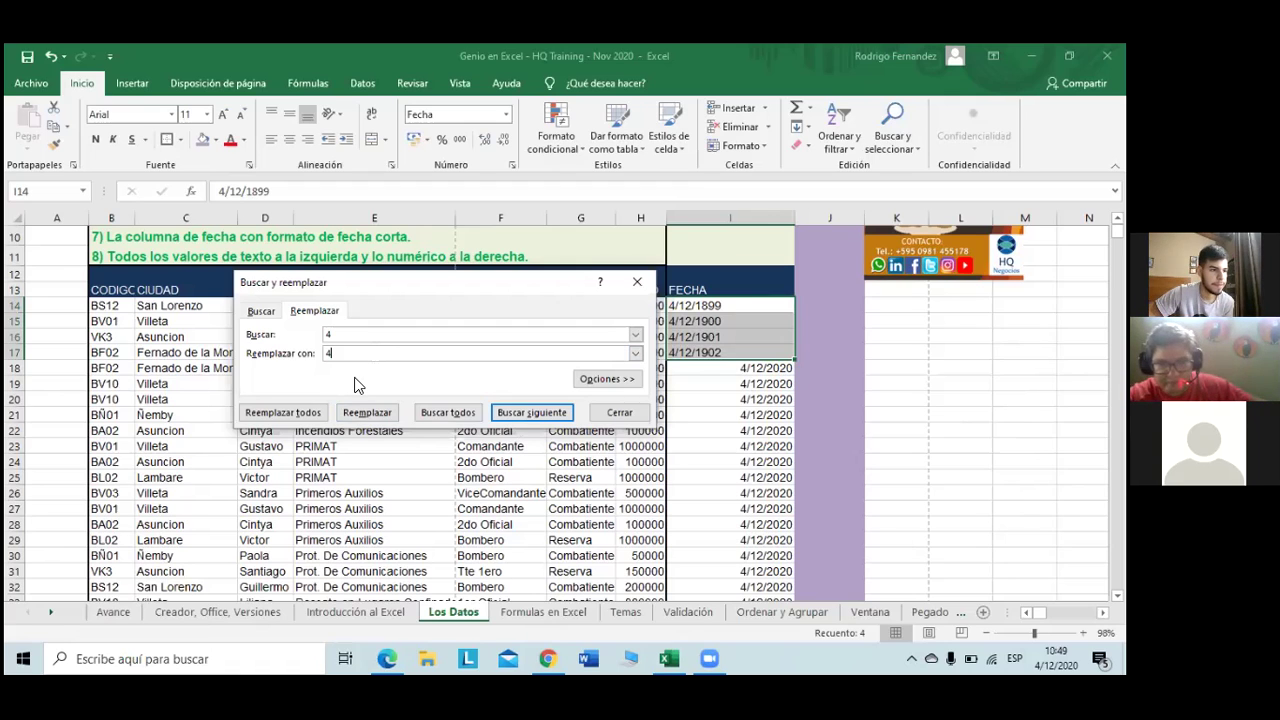
click(283, 414)
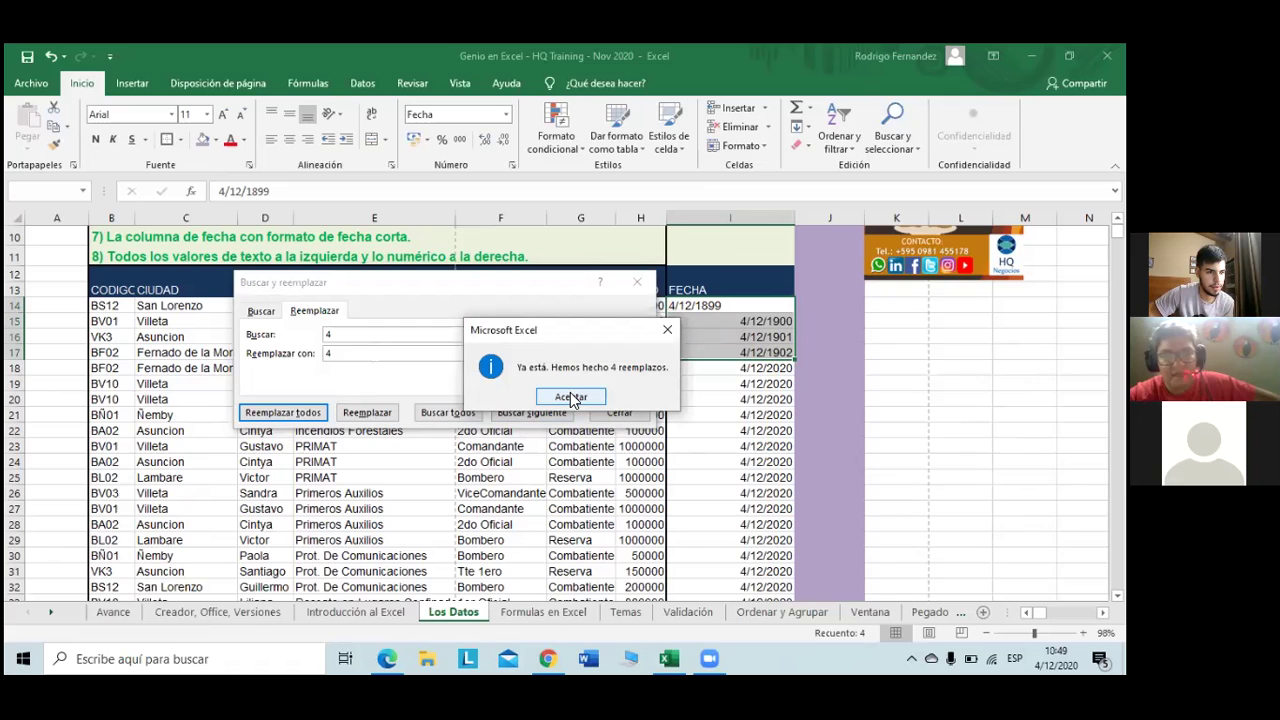
click(571, 399)
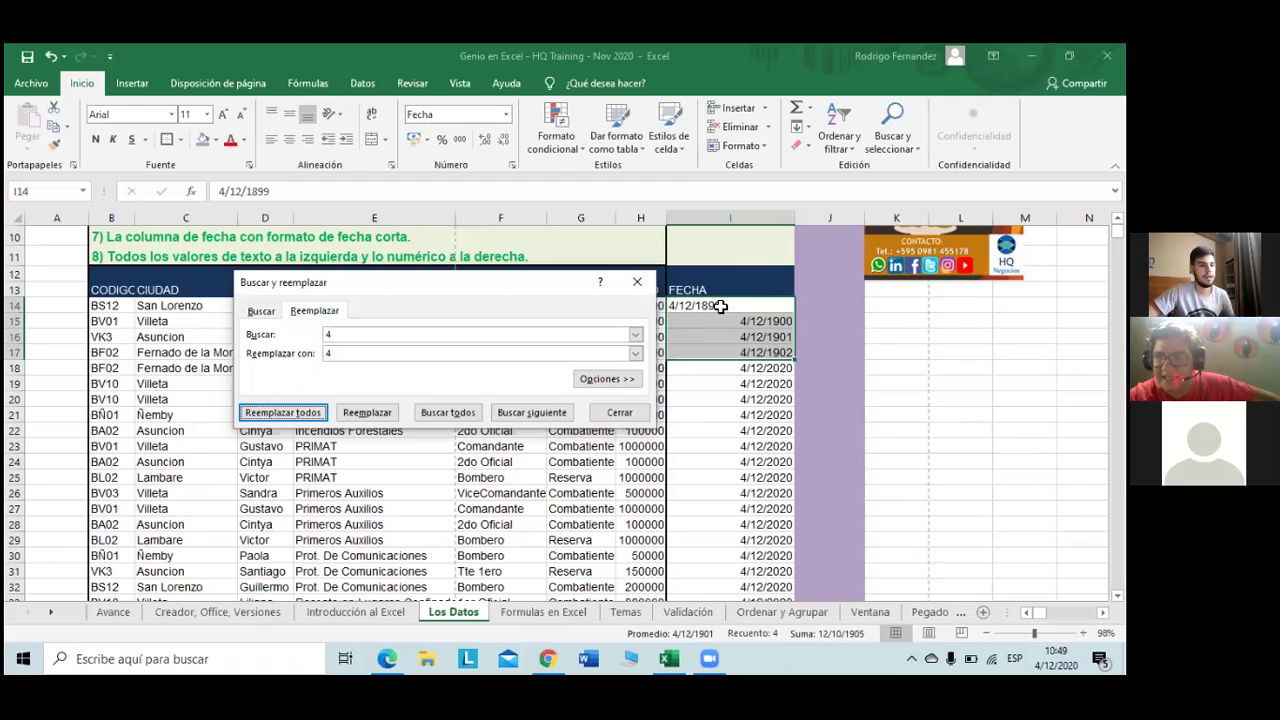
Step: Inspect the values left in I14 and I15 after the conversion
click(803, 320)
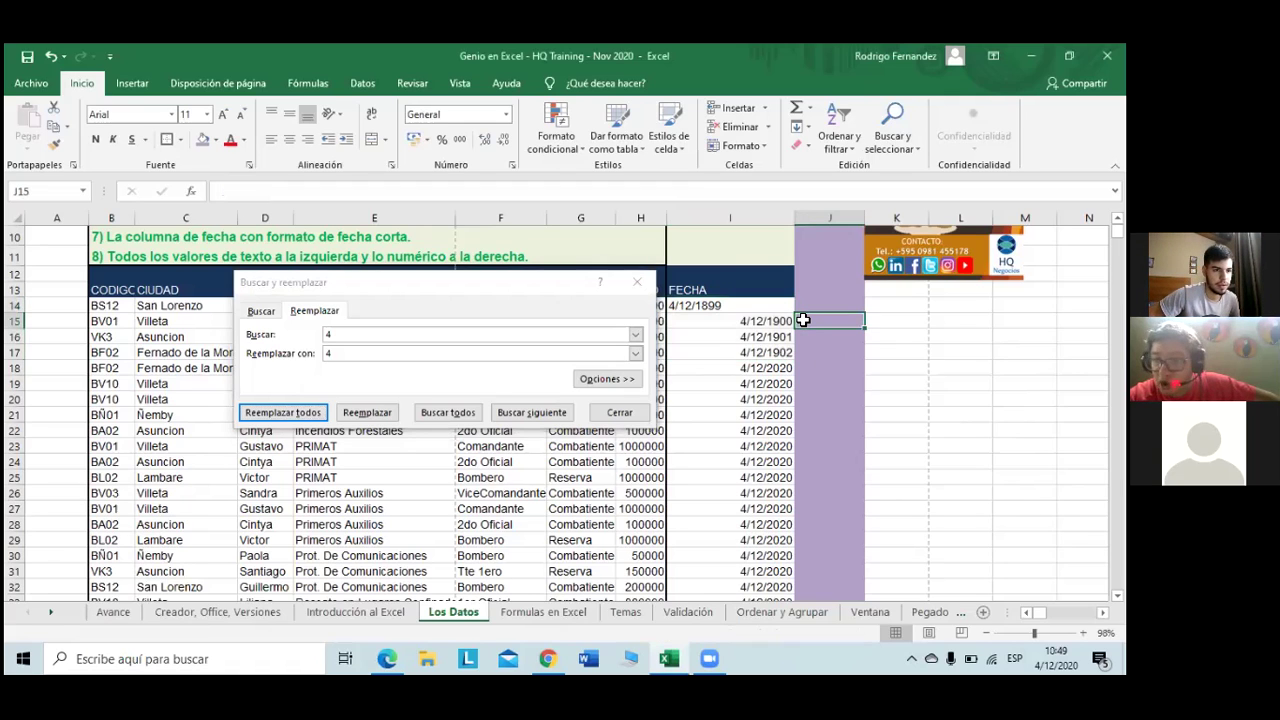
click(716, 308)
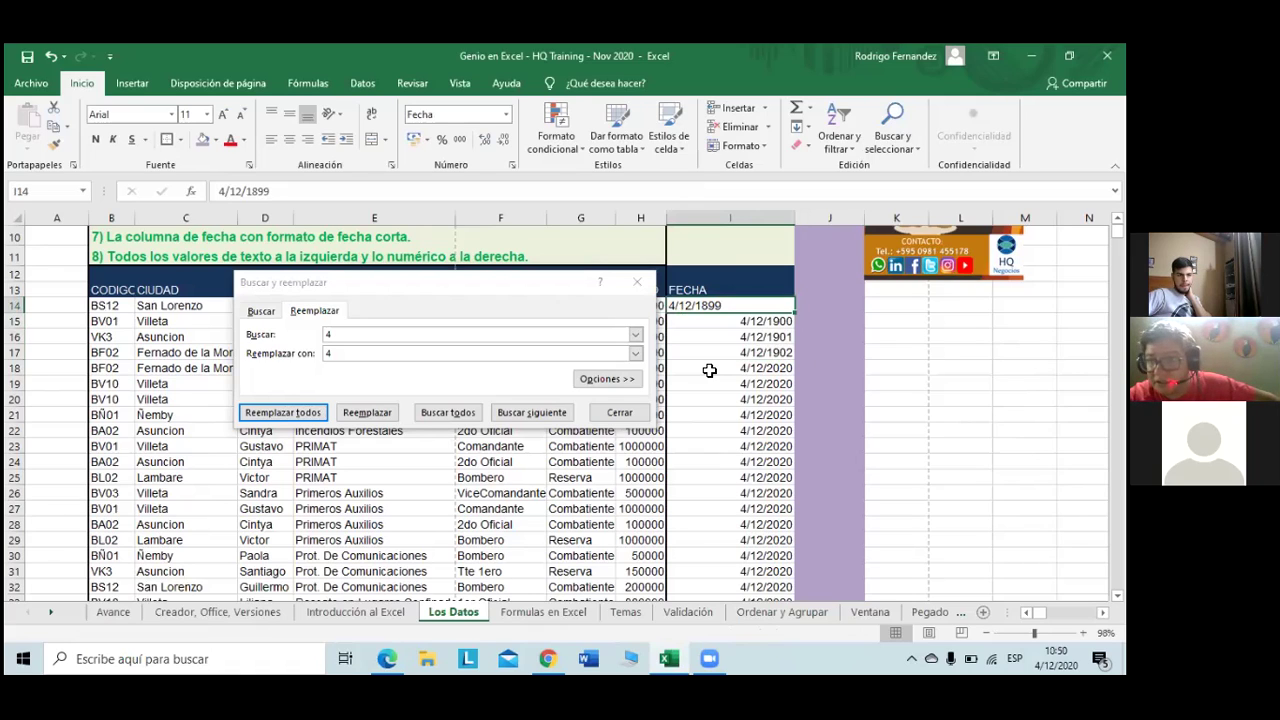
drag(771, 321, 778, 353)
click(771, 321)
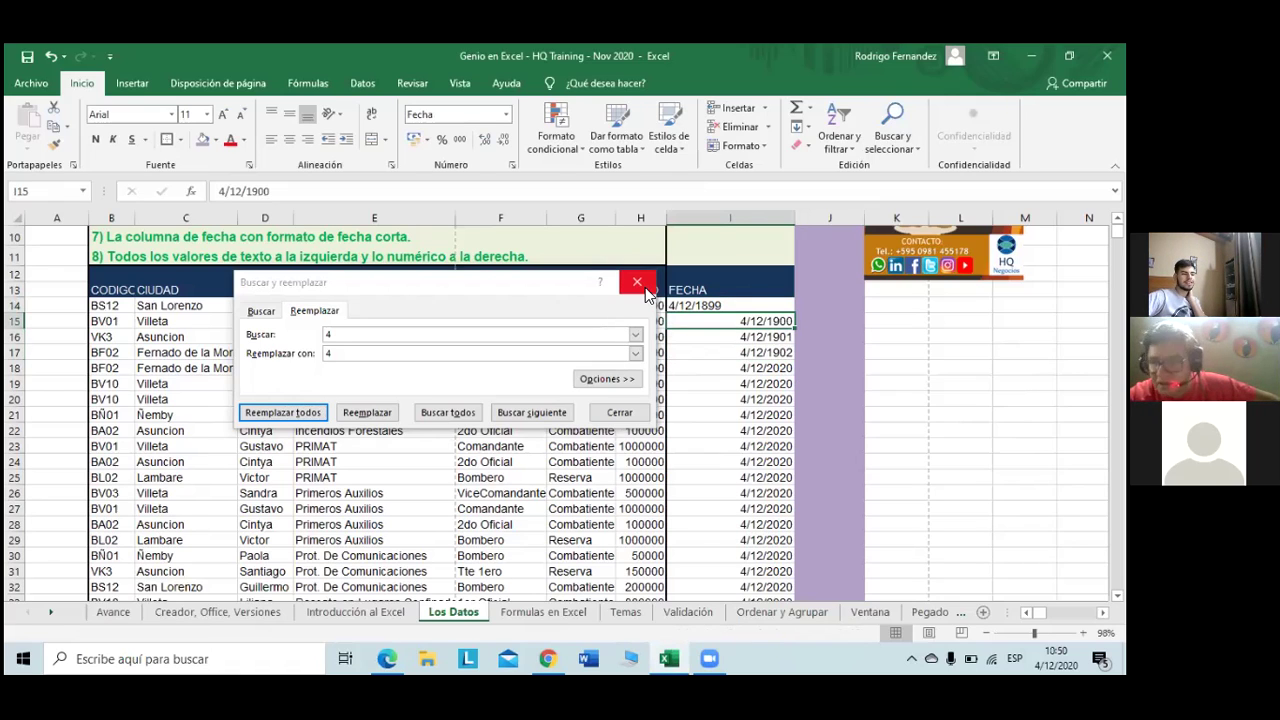
Step: Enter 4/7/1800 in J14 and fill the series through 4/7/1805 in J19
click(826, 310)
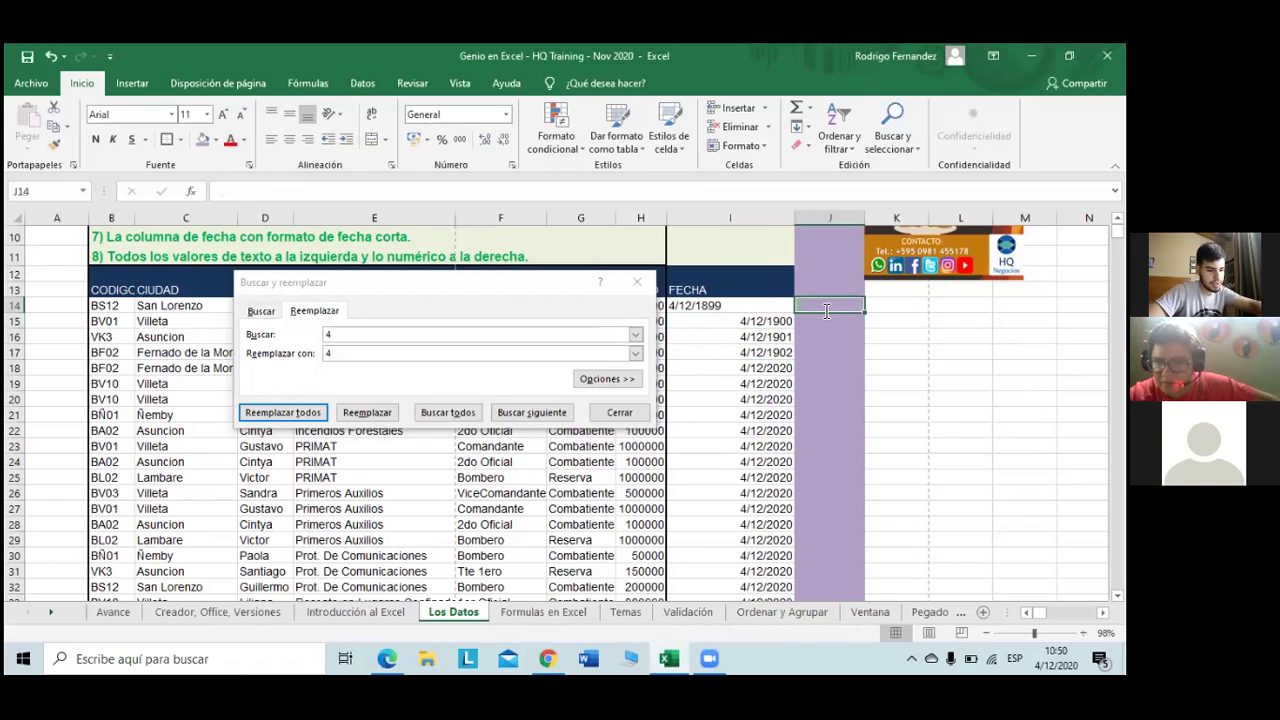
text(4/7/)
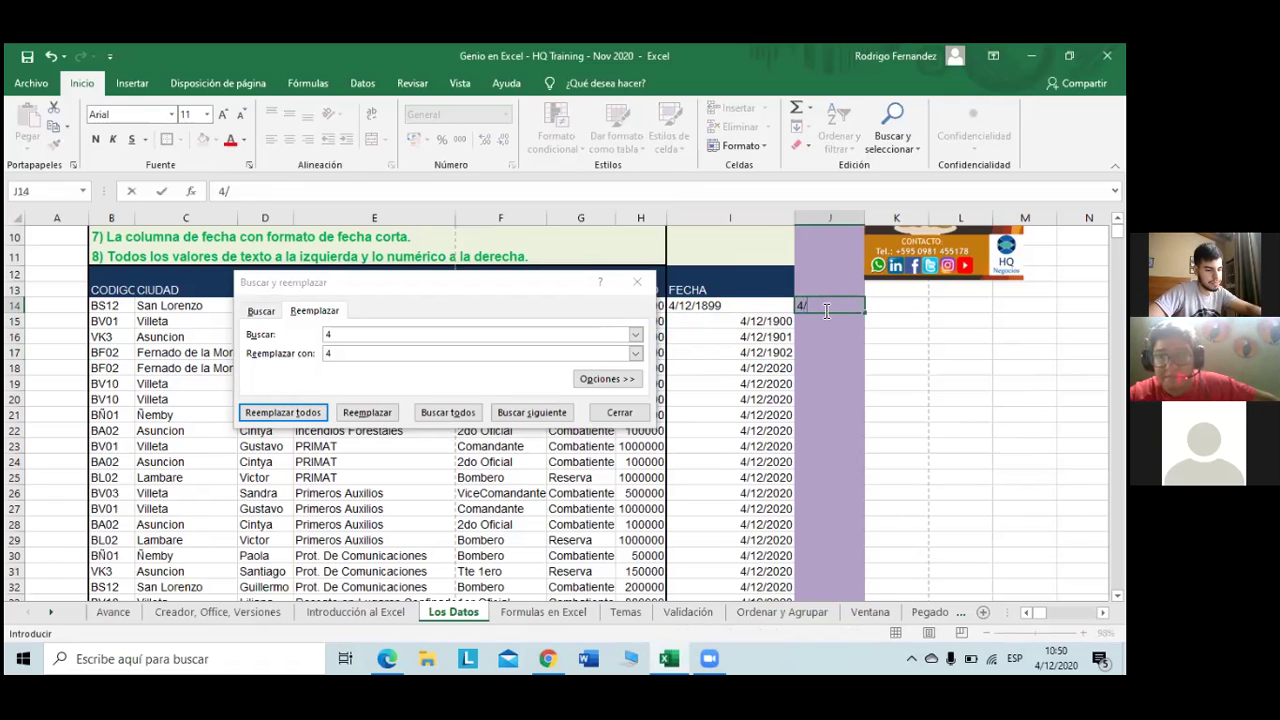
text(1800)
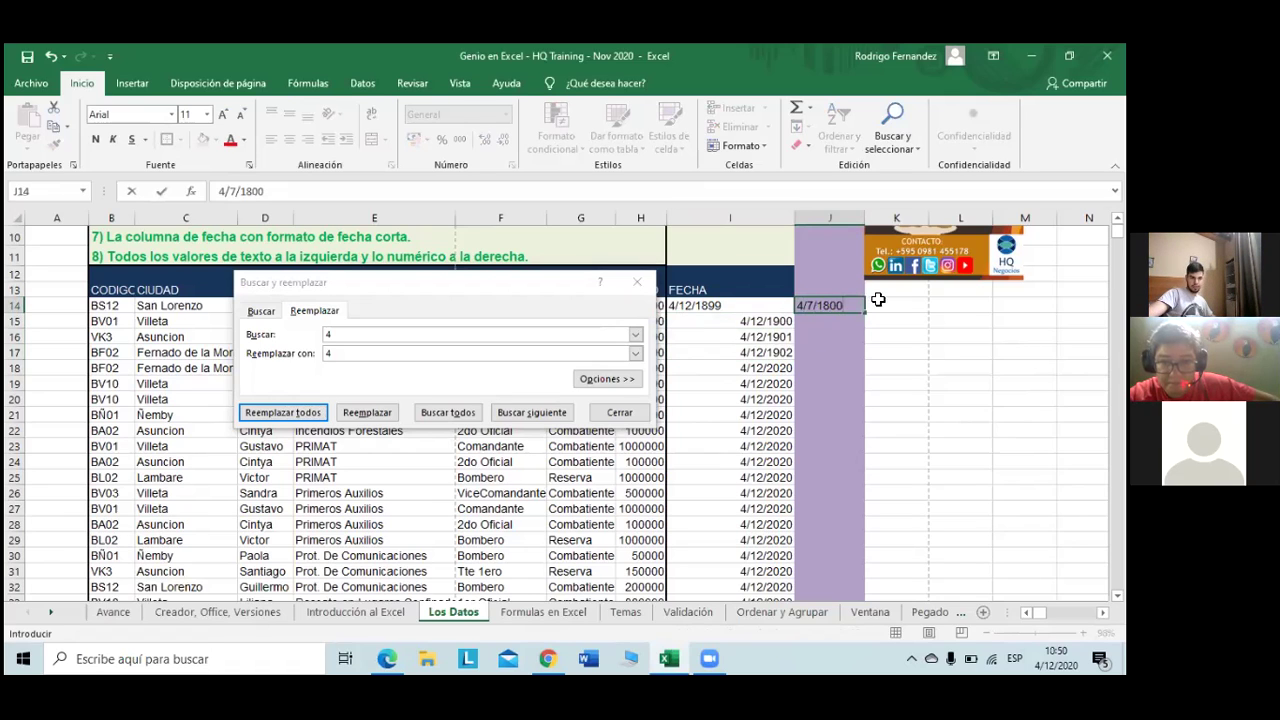
key(ctrl+Return)
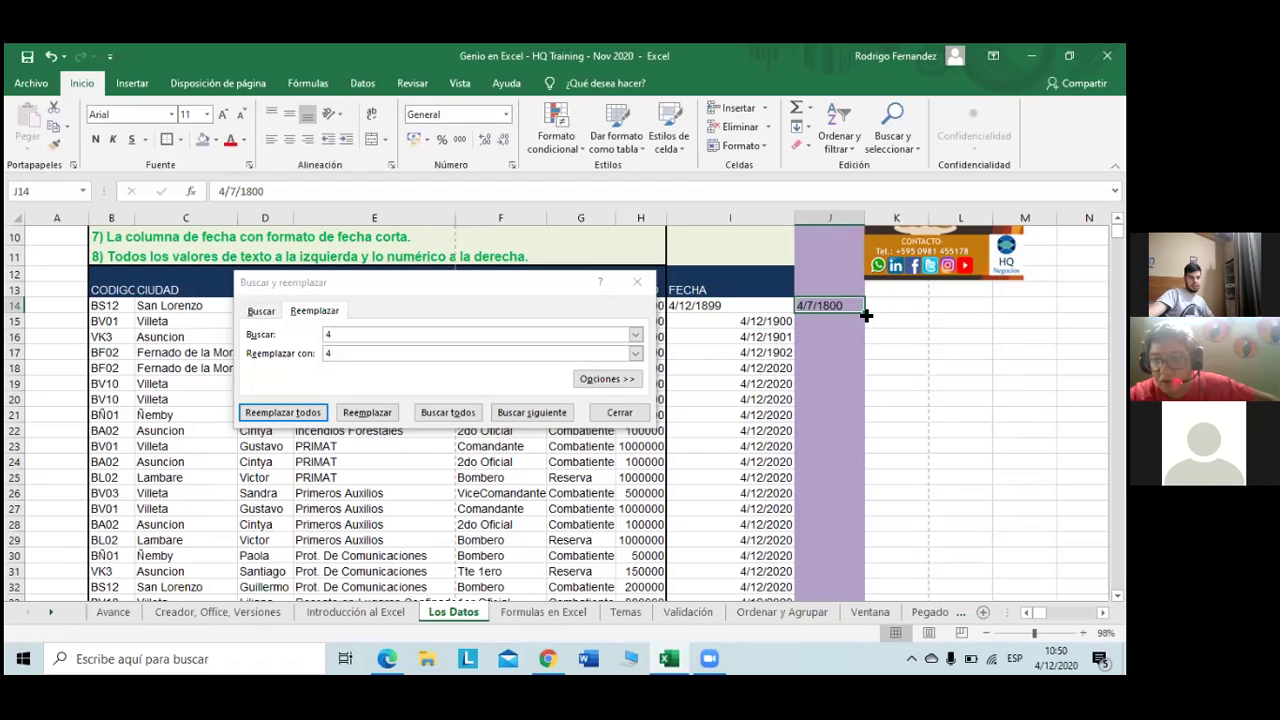
drag(865, 314, 865, 390)
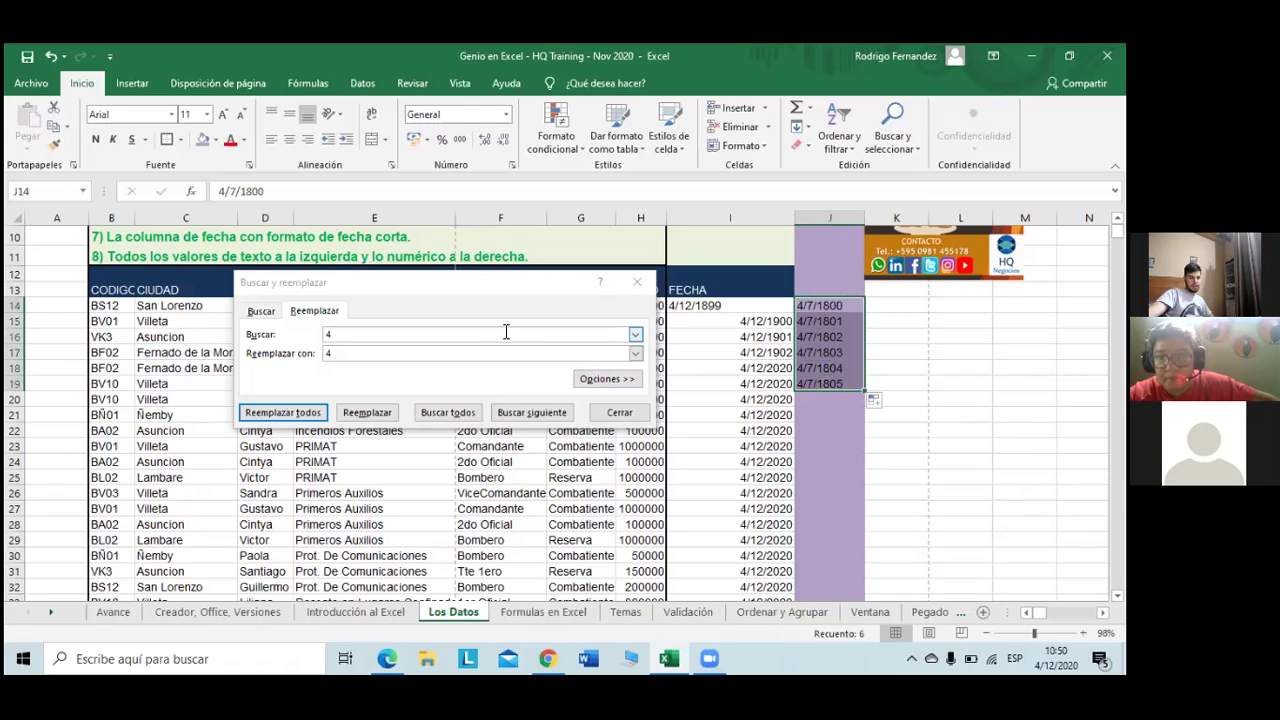
Step: Rerun the 4-for-4 replace-all (7 replacements), then close Find and Replace
click(280, 412)
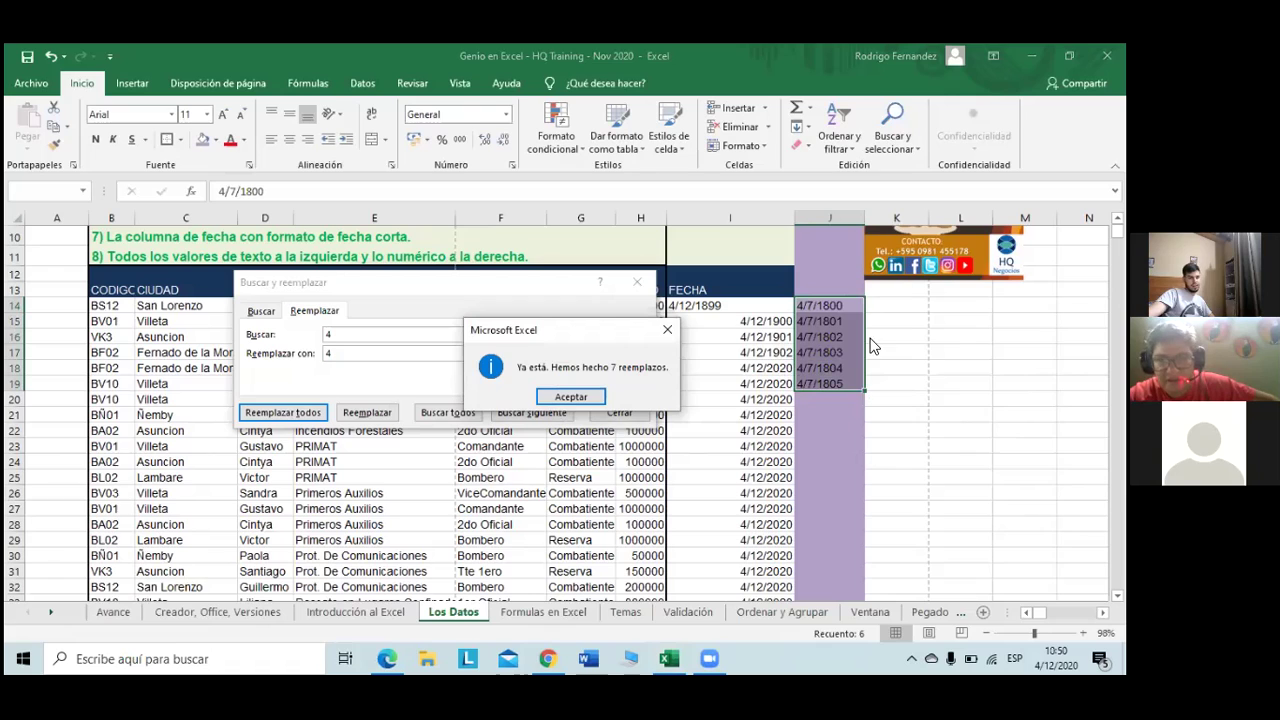
click(586, 397)
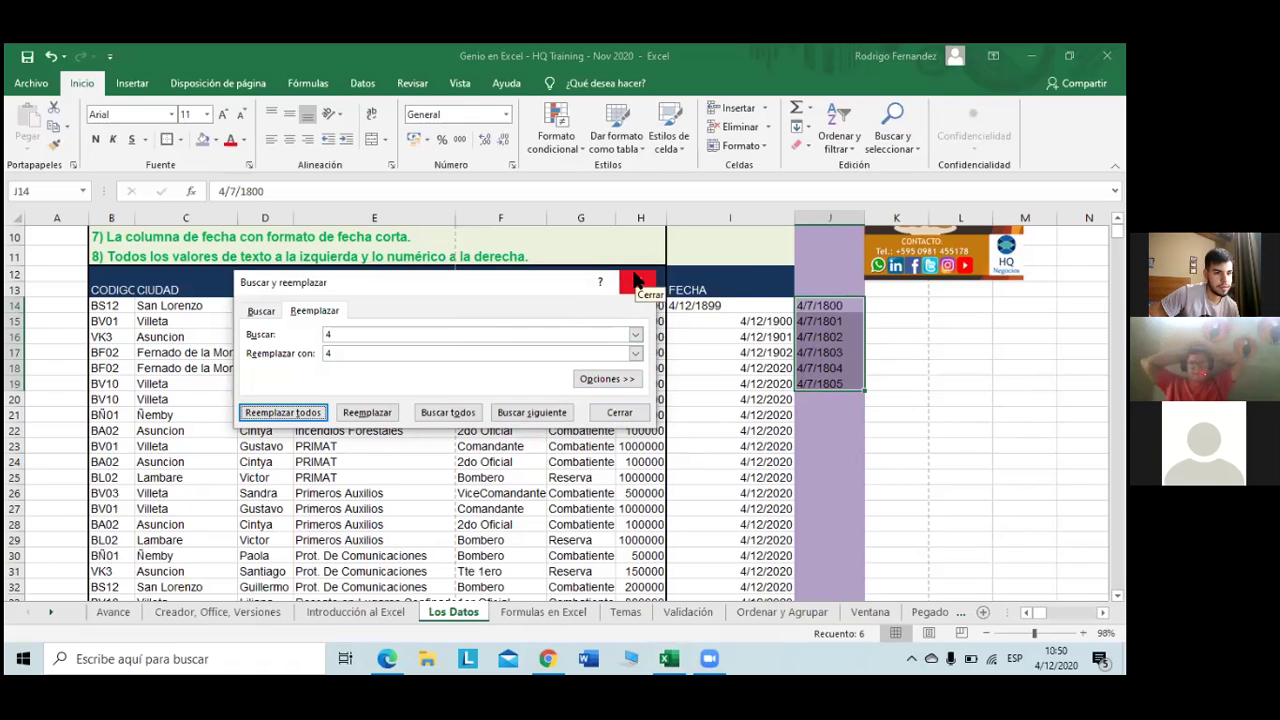
key(Escape)
click(750, 306)
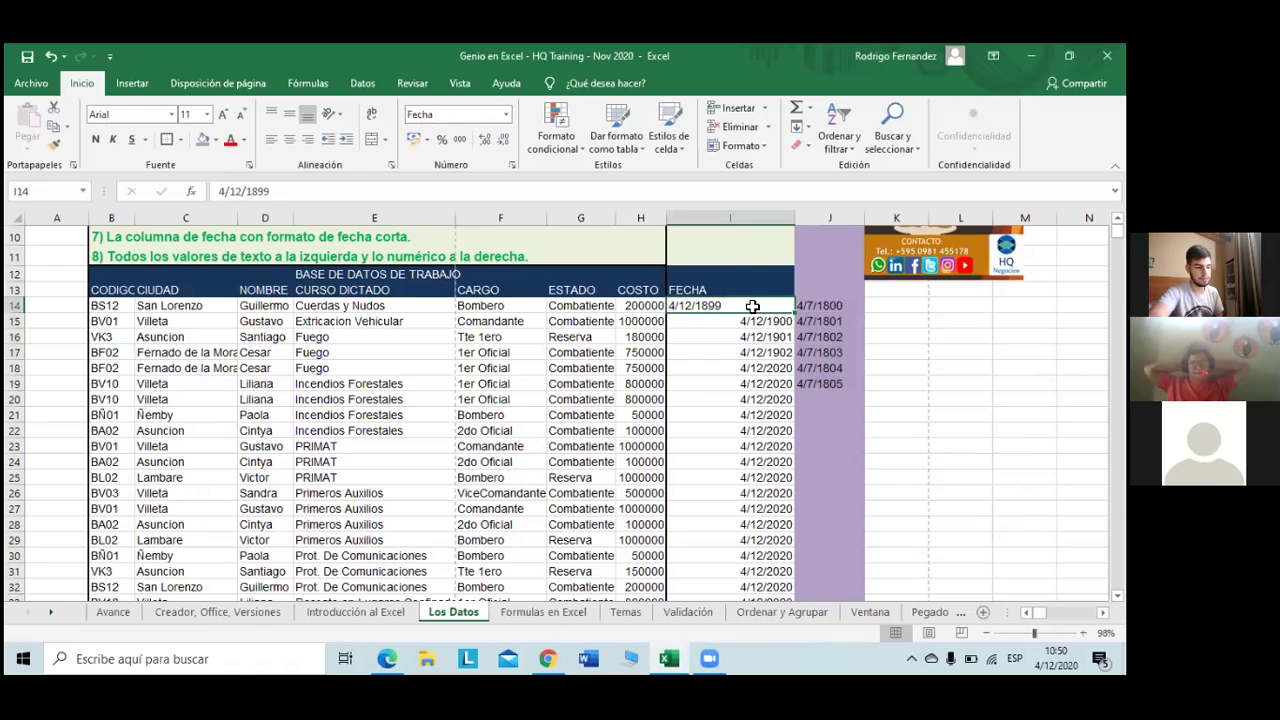
Step: Enter 1 in I14 and clear the test dates from J14:J19
text(1)
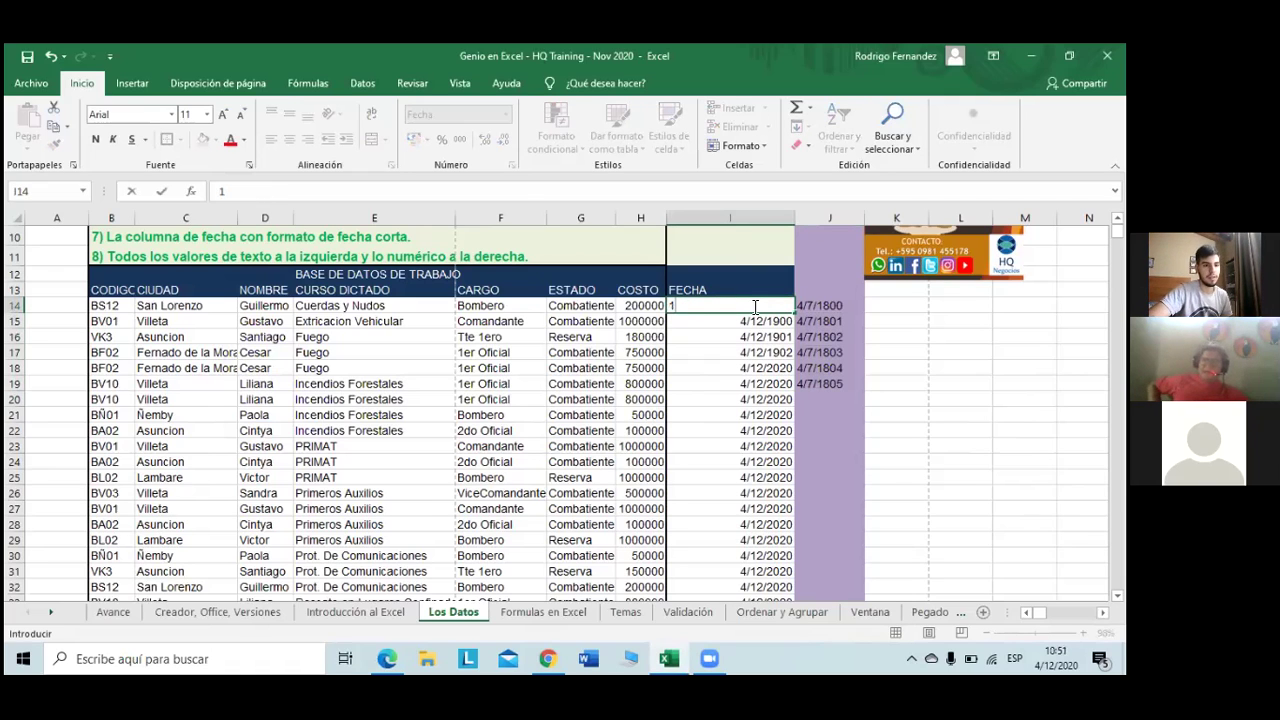
key(Return)
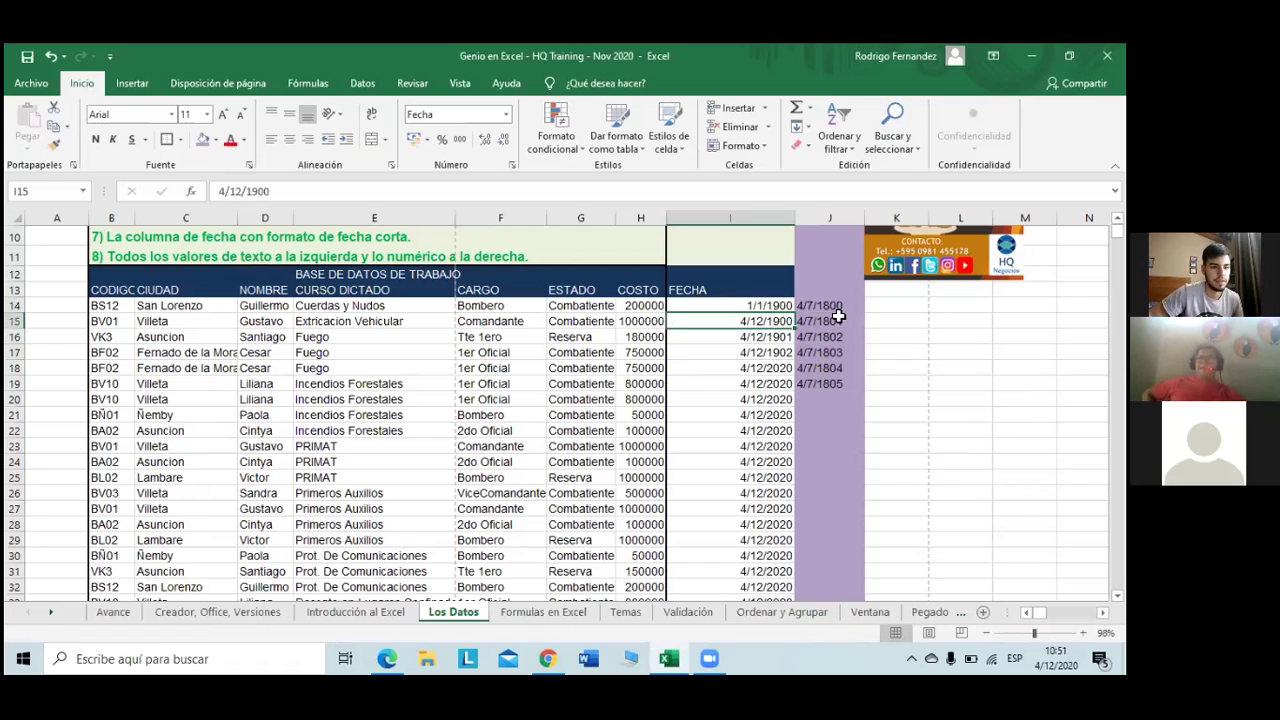
drag(830, 306, 823, 388)
key(Delete)
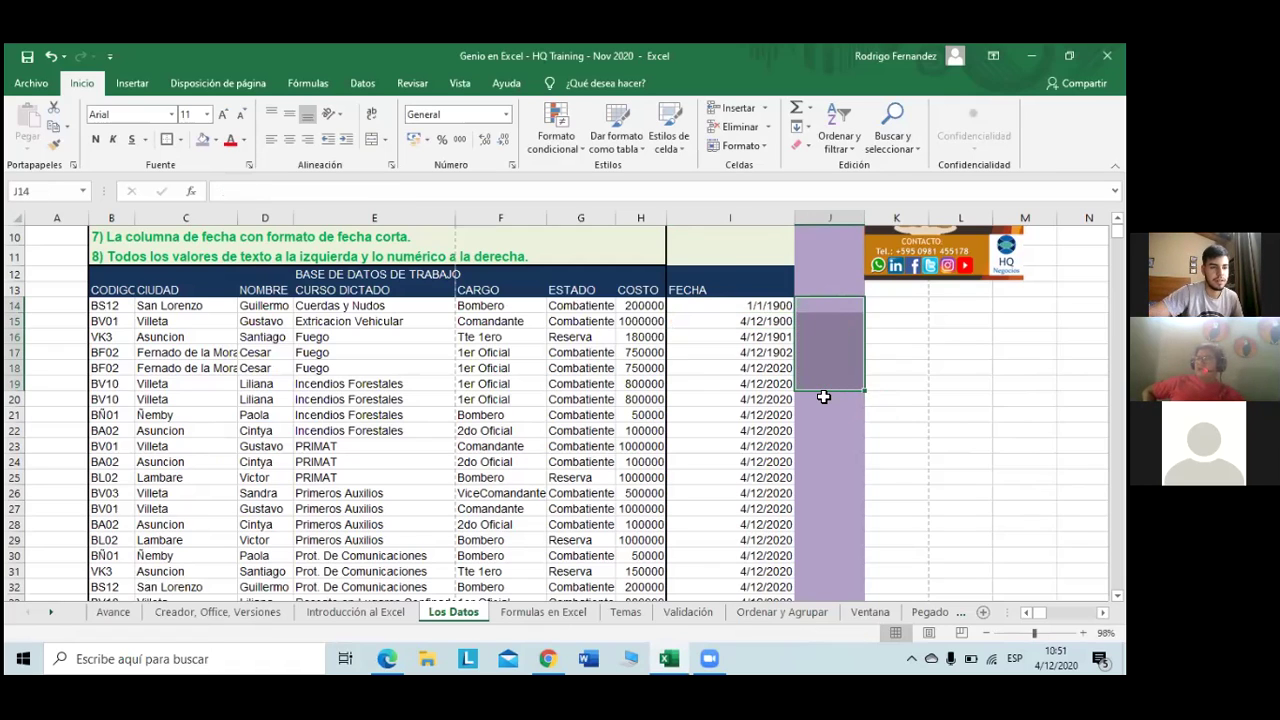
Step: Switch I14's format to Número, then back to Fecha corta, cancelling a stray edit
click(778, 308)
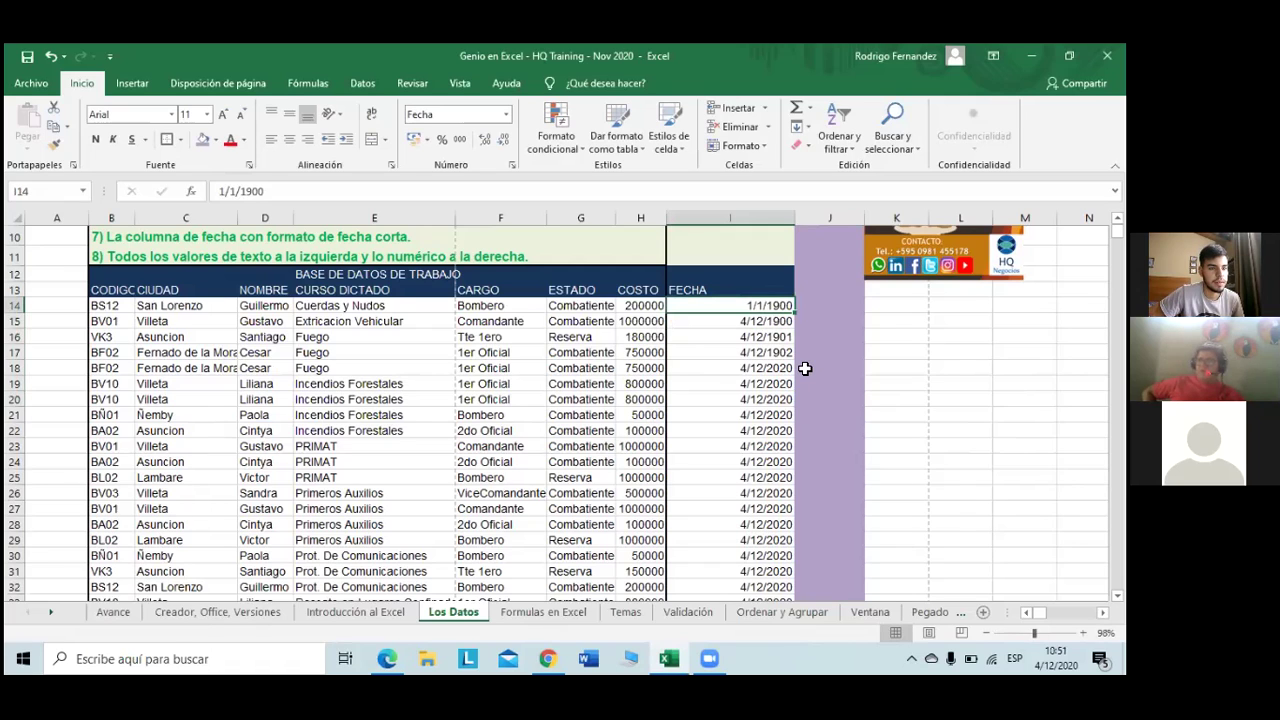
click(507, 116)
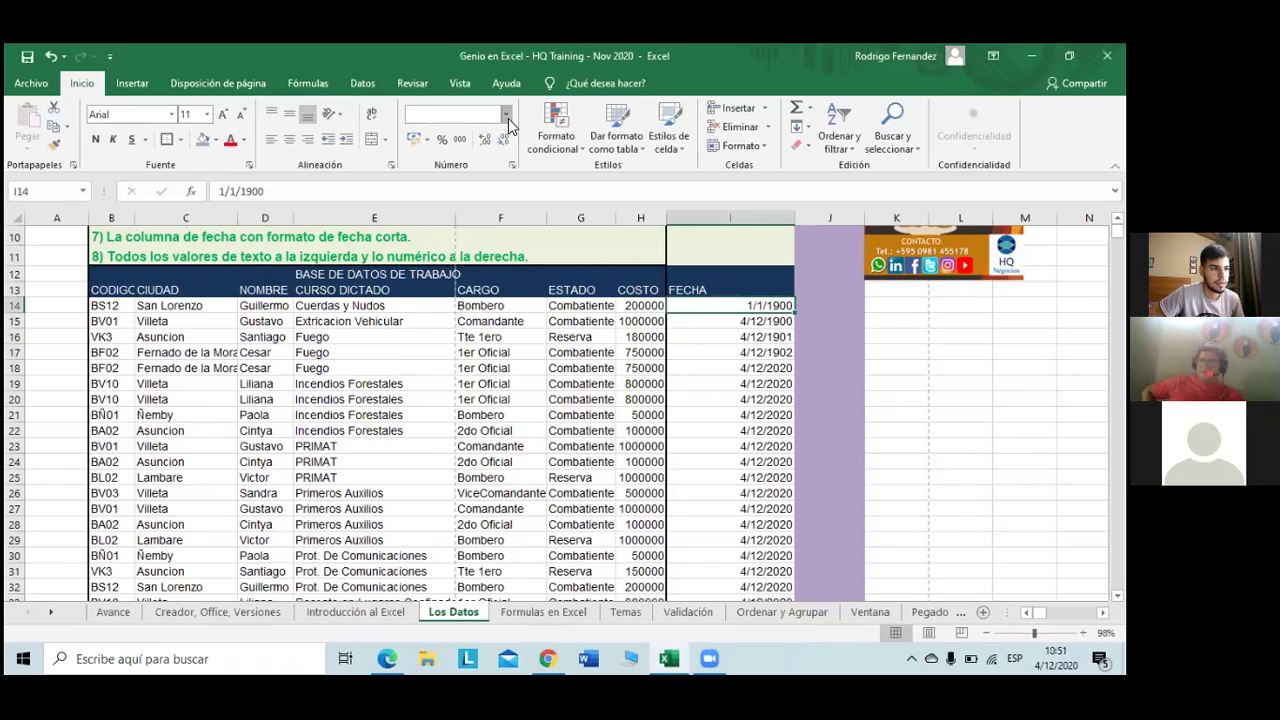
click(503, 175)
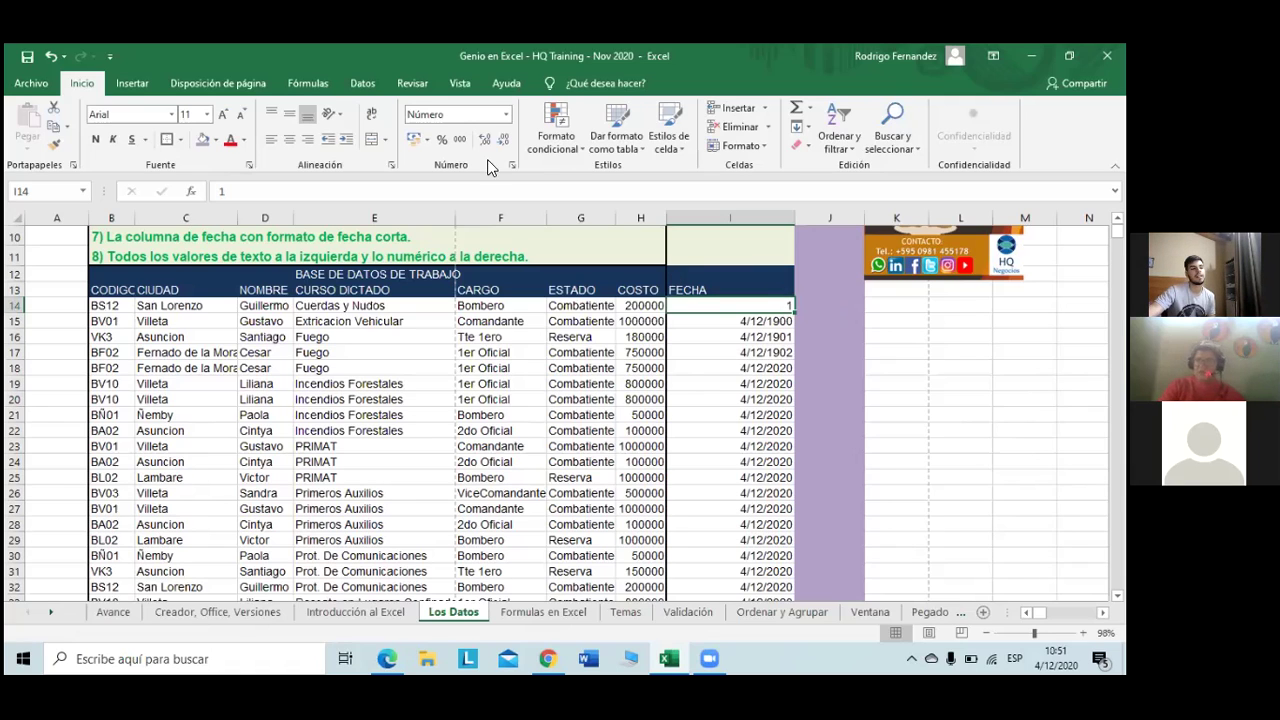
click(508, 116)
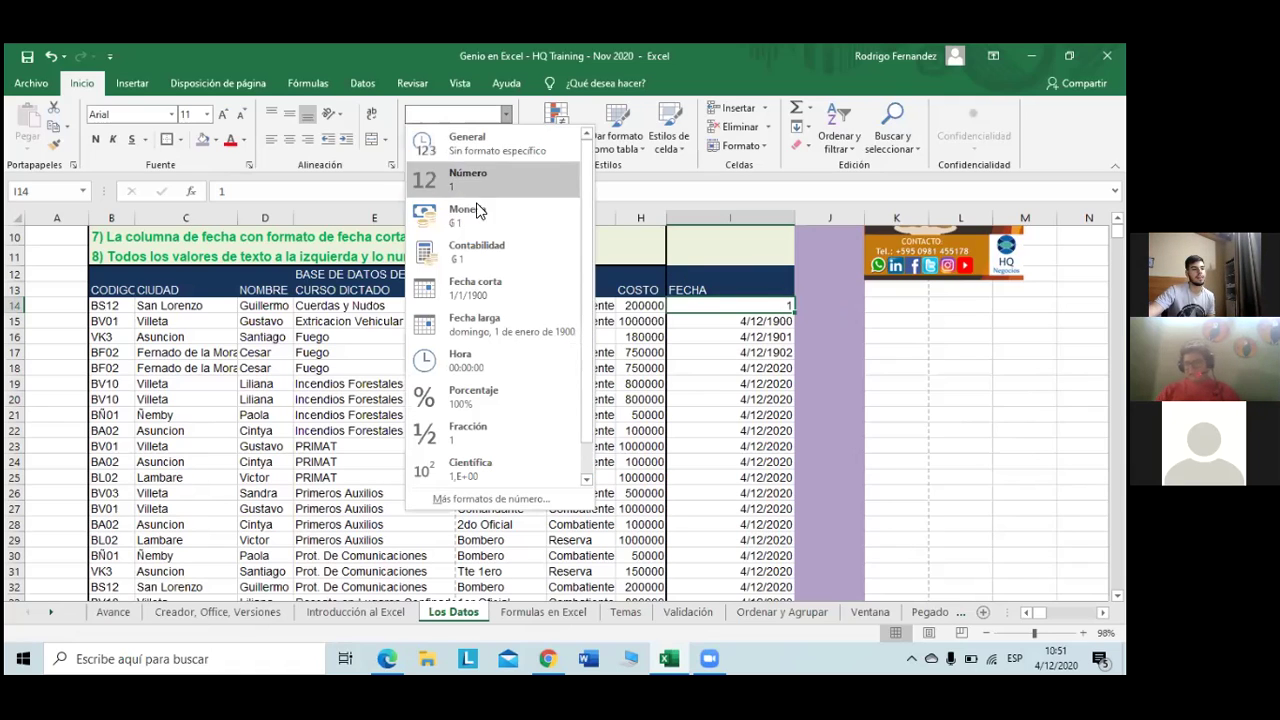
click(480, 287)
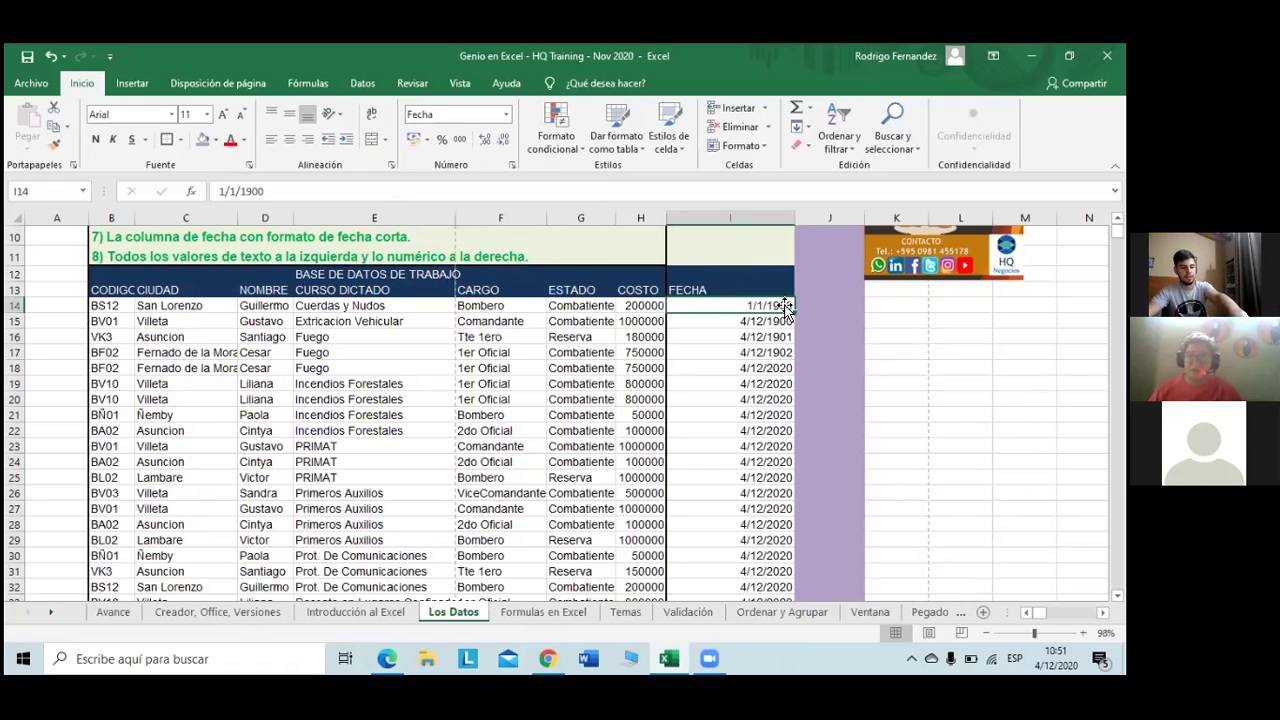
text(+++++)
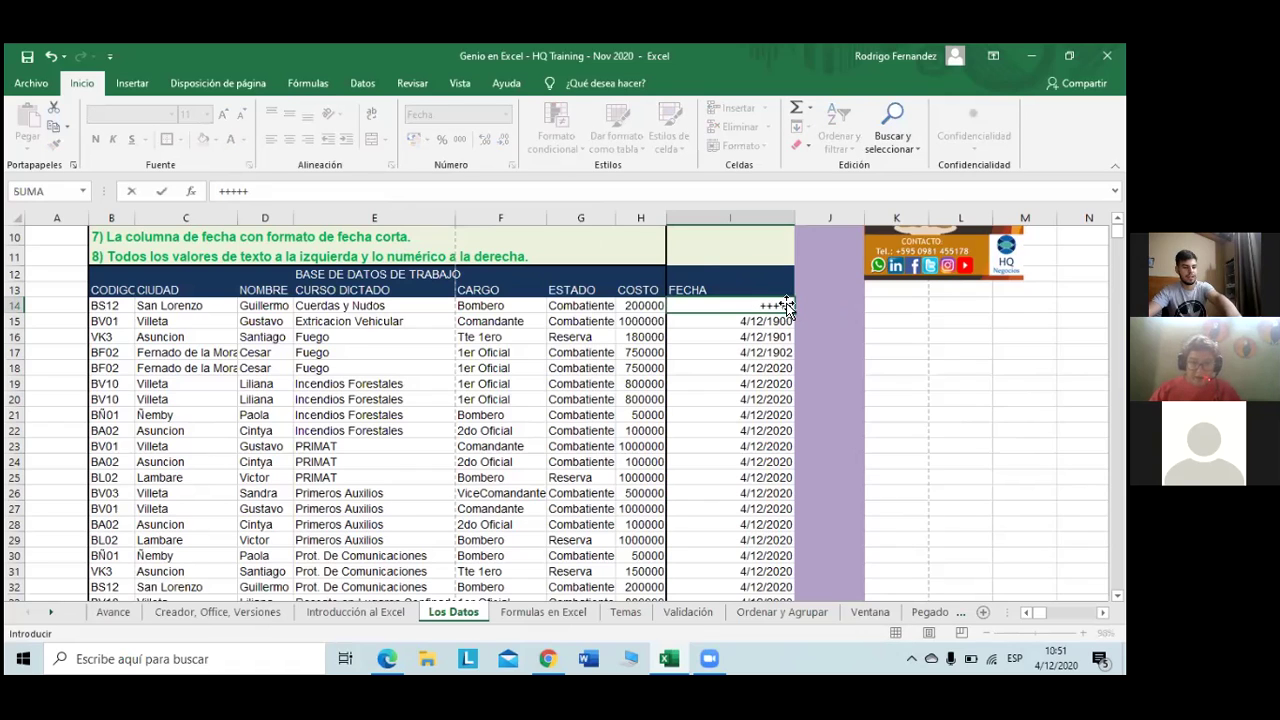
key(Escape)
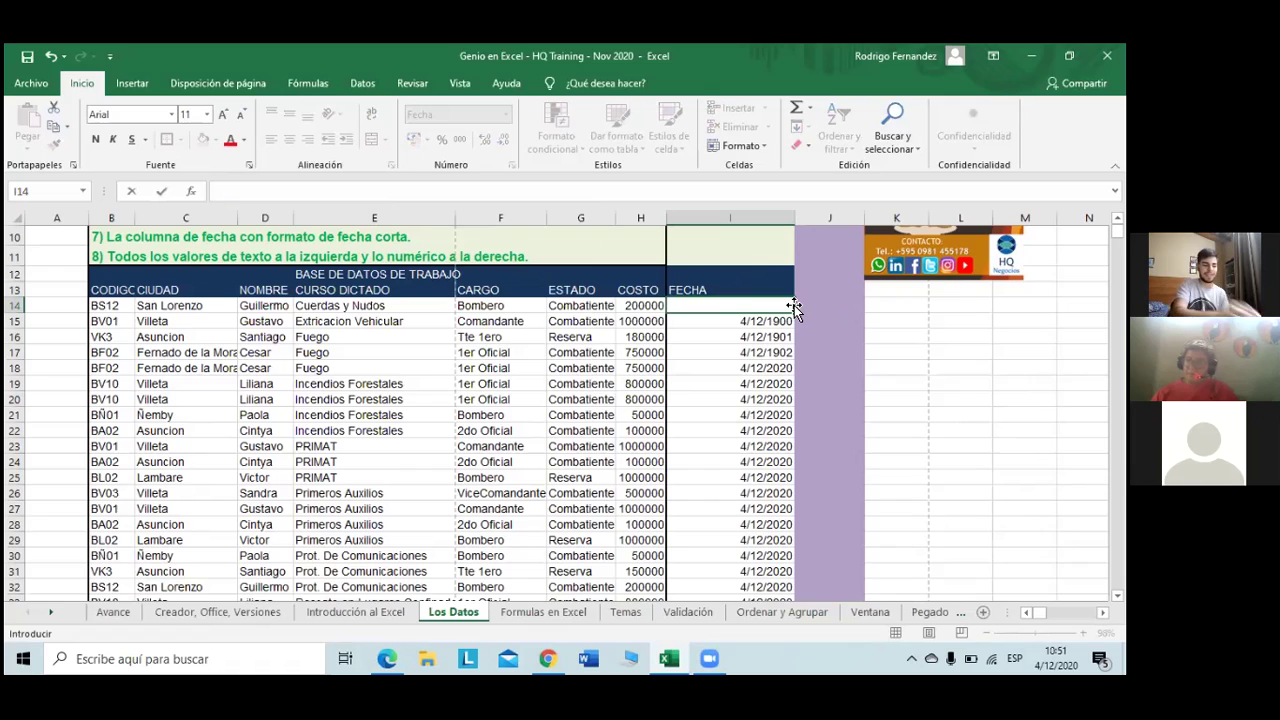
text(1)
Step: Commit 1/1/1900 in I14, try filling the FECHA header formatting down, then undo it
key(Return)
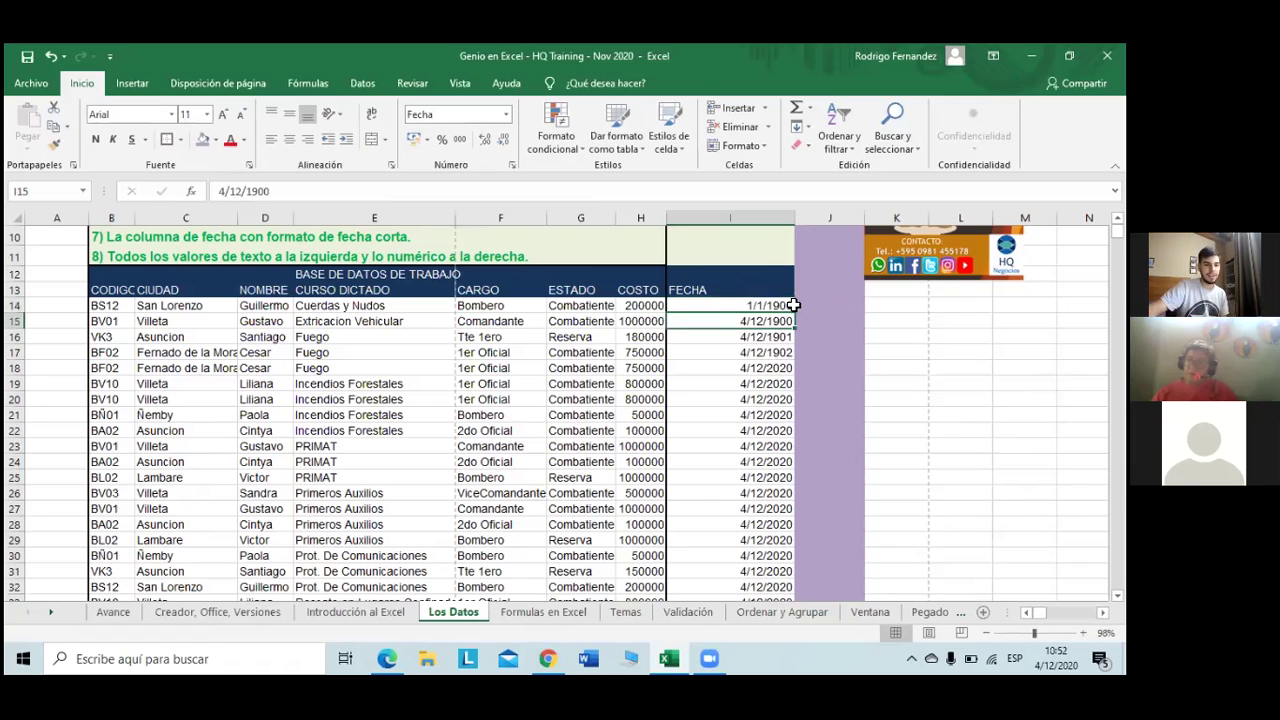
click(793, 305)
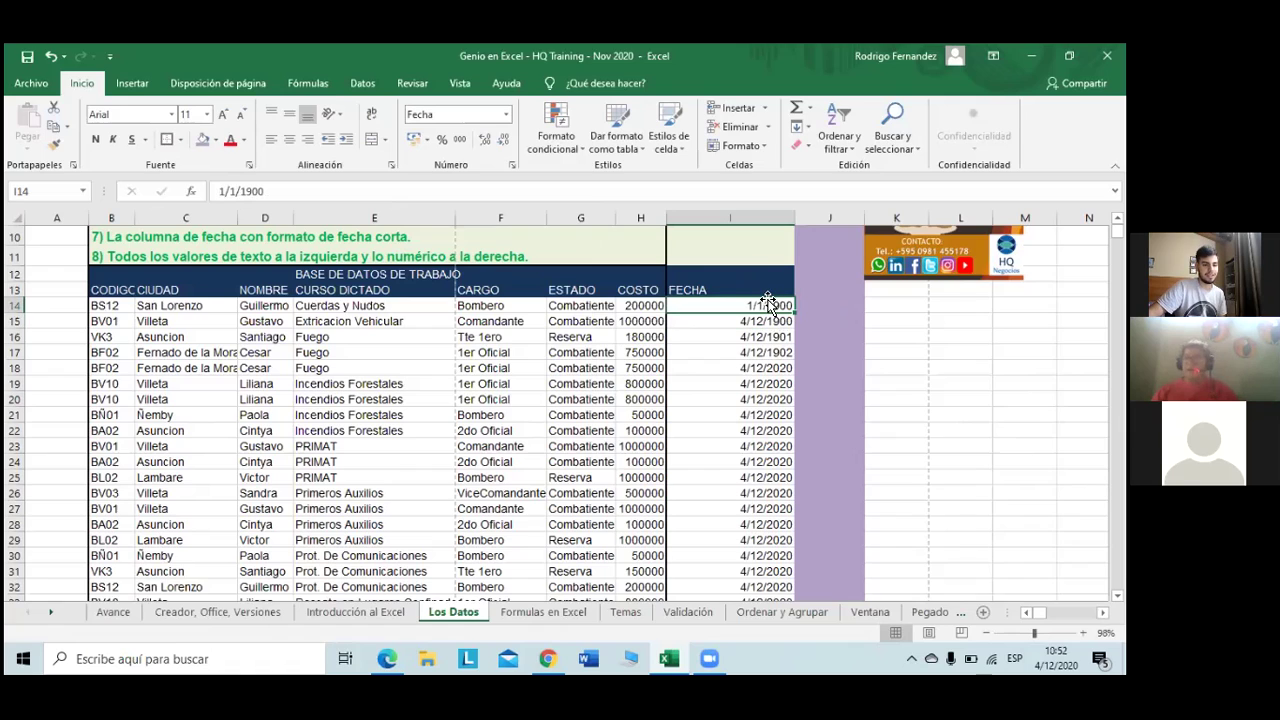
drag(767, 291, 755, 384)
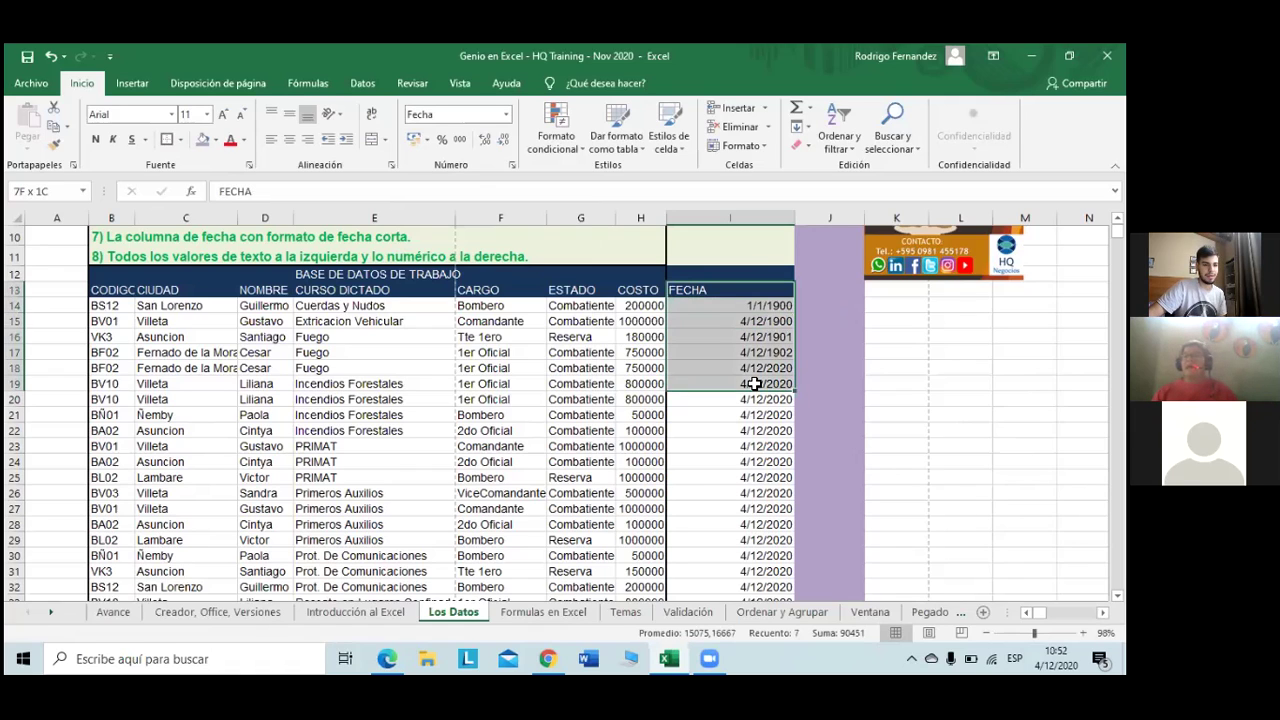
click(785, 298)
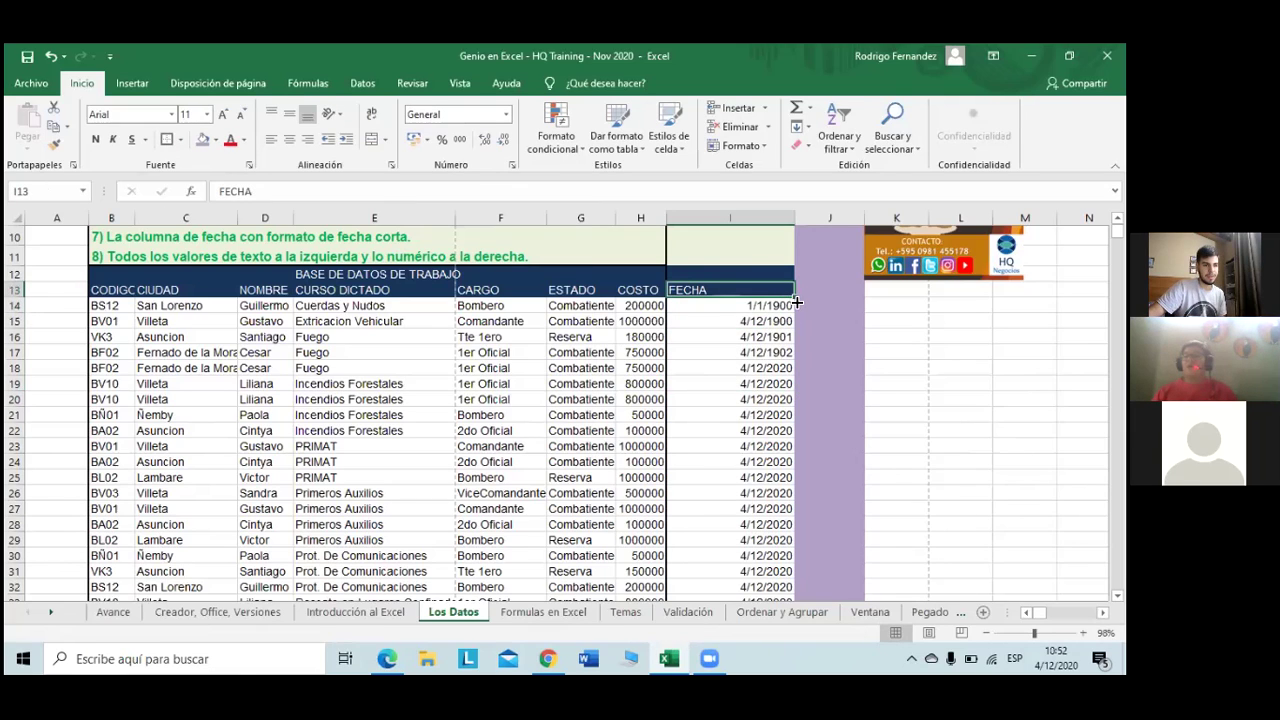
drag(797, 301, 797, 358)
click(805, 370)
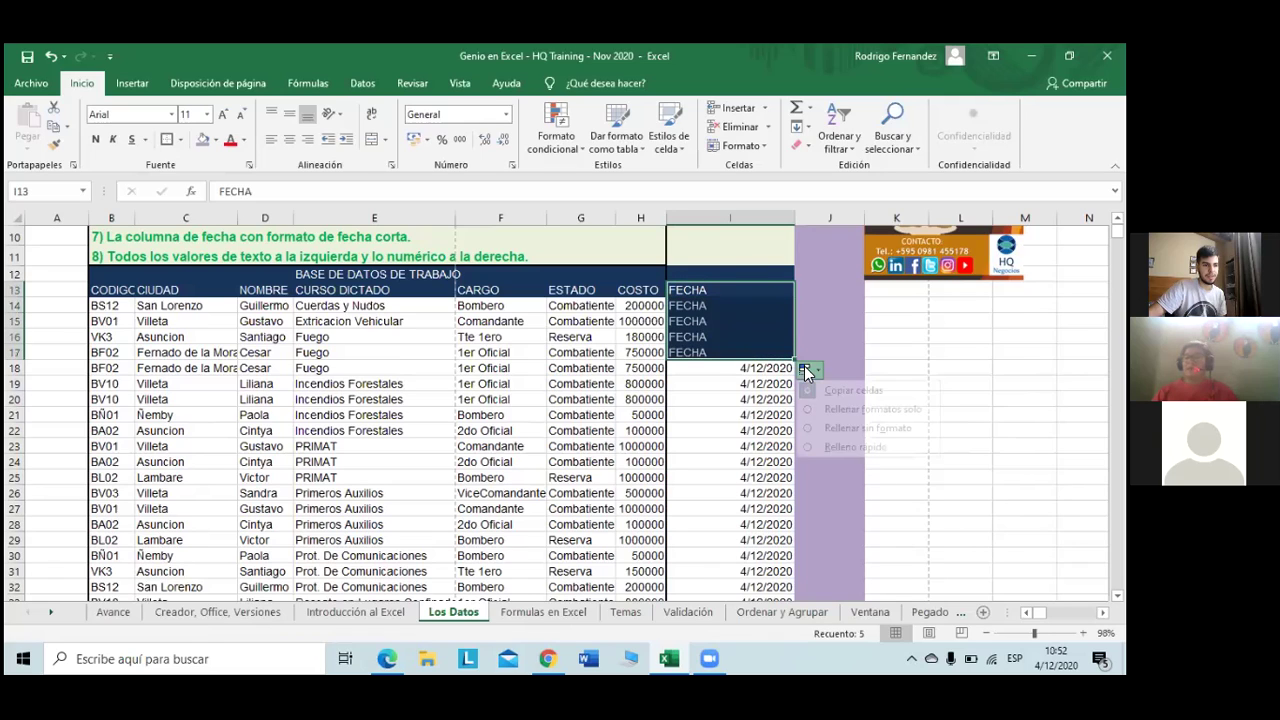
click(849, 411)
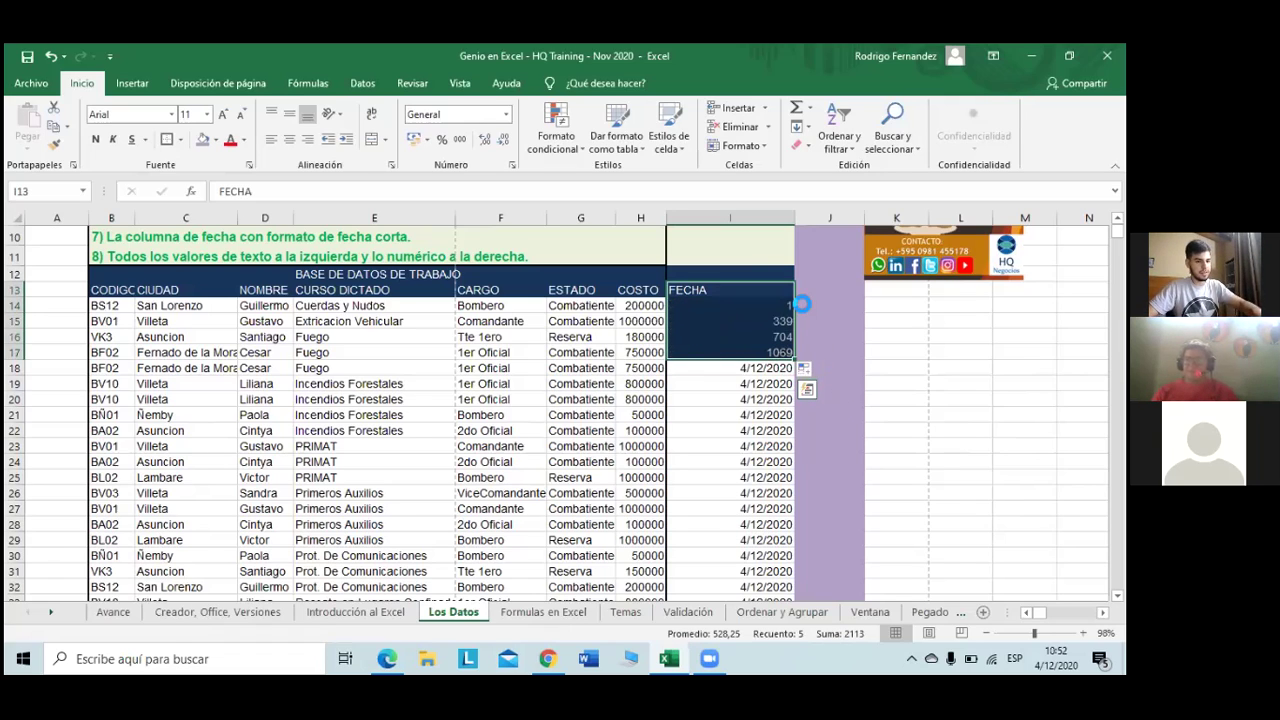
key(ctrl+z)
Step: Format I19 as Número to show serial 44169, then compare with I14 and I20
click(760, 368)
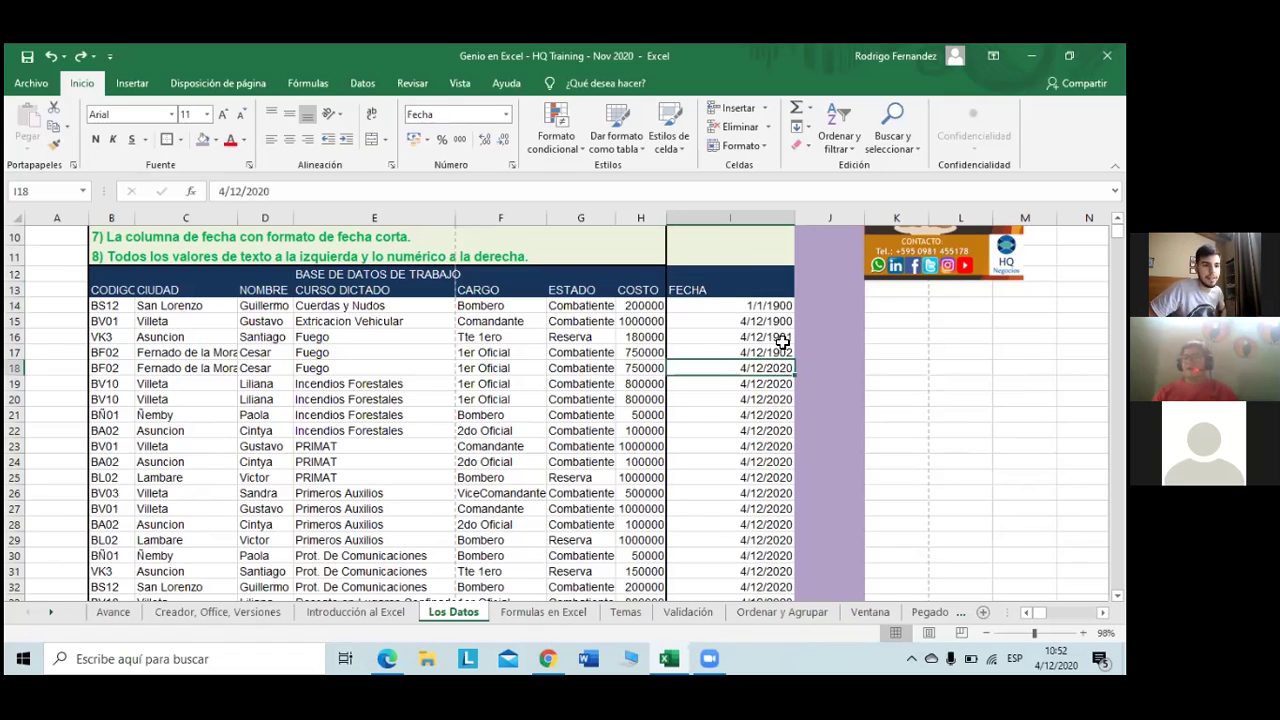
click(771, 387)
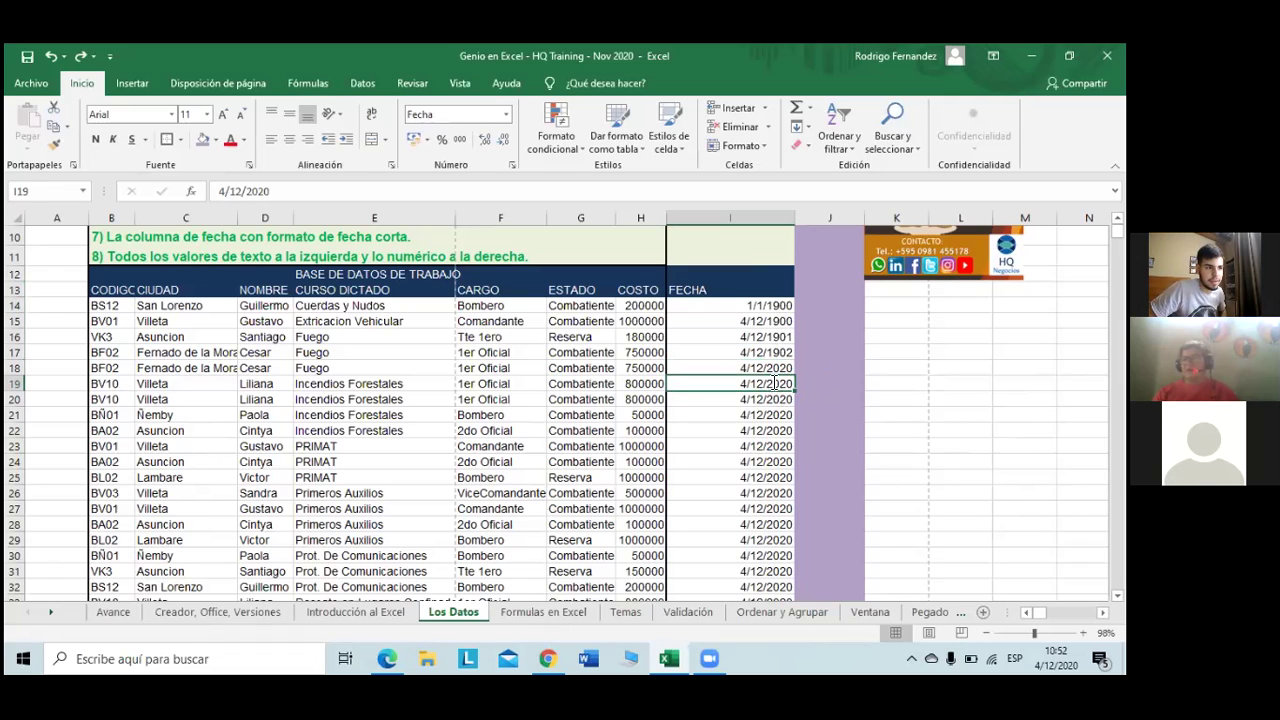
click(506, 114)
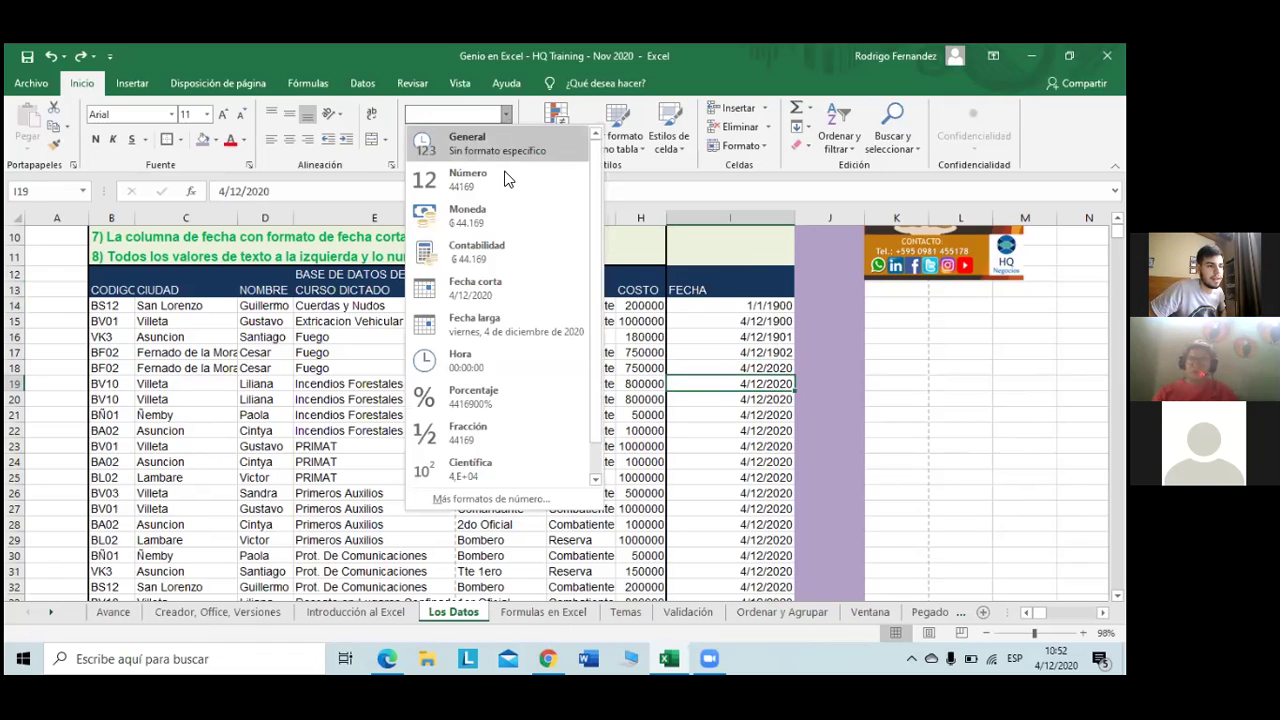
click(468, 180)
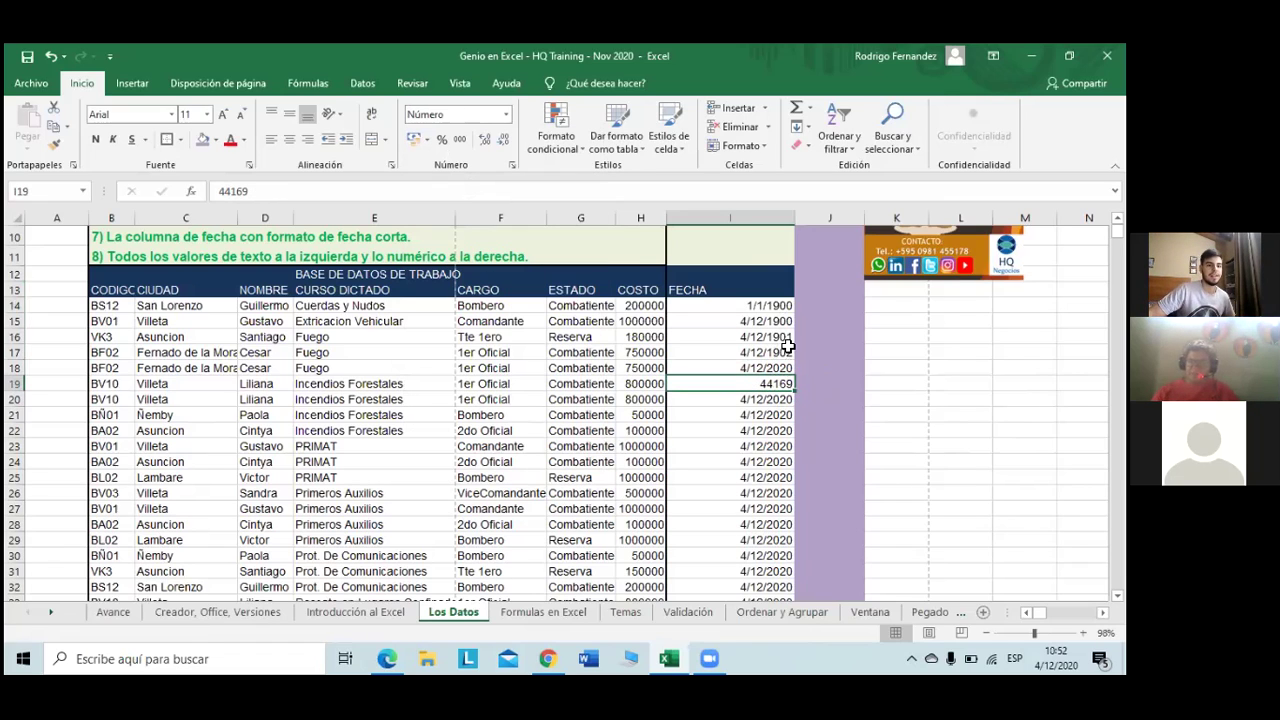
click(767, 309)
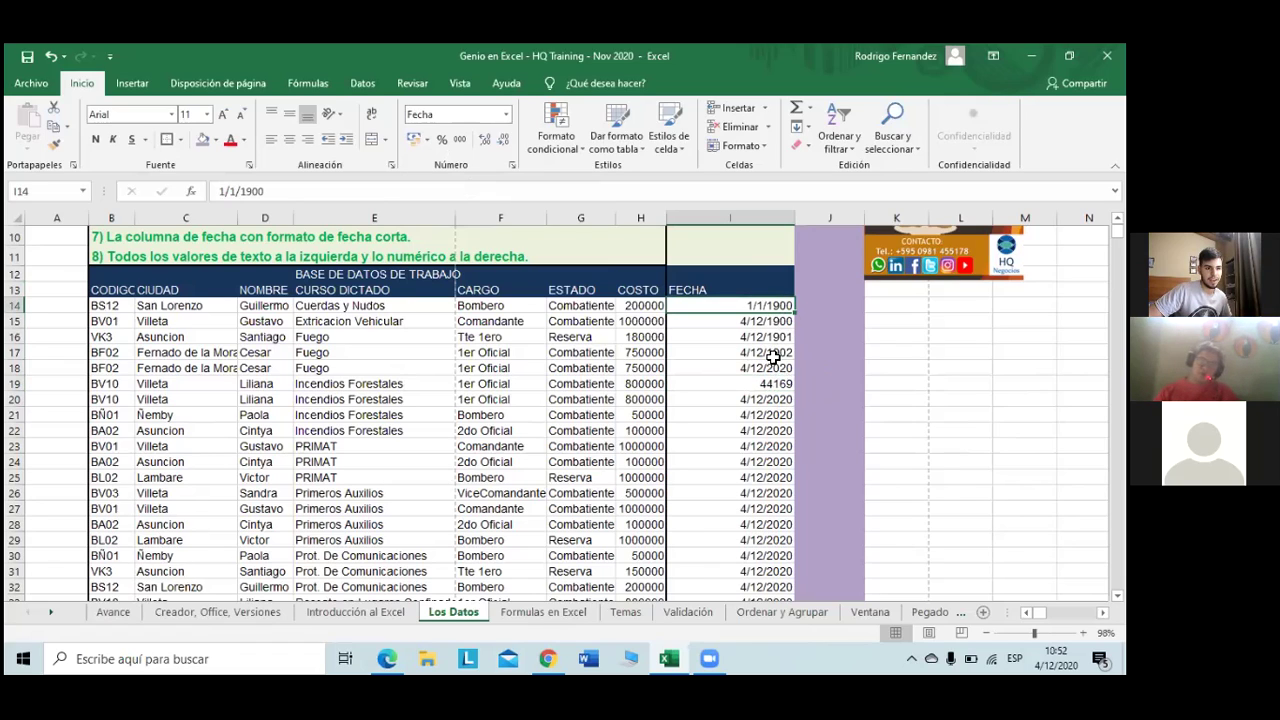
click(787, 401)
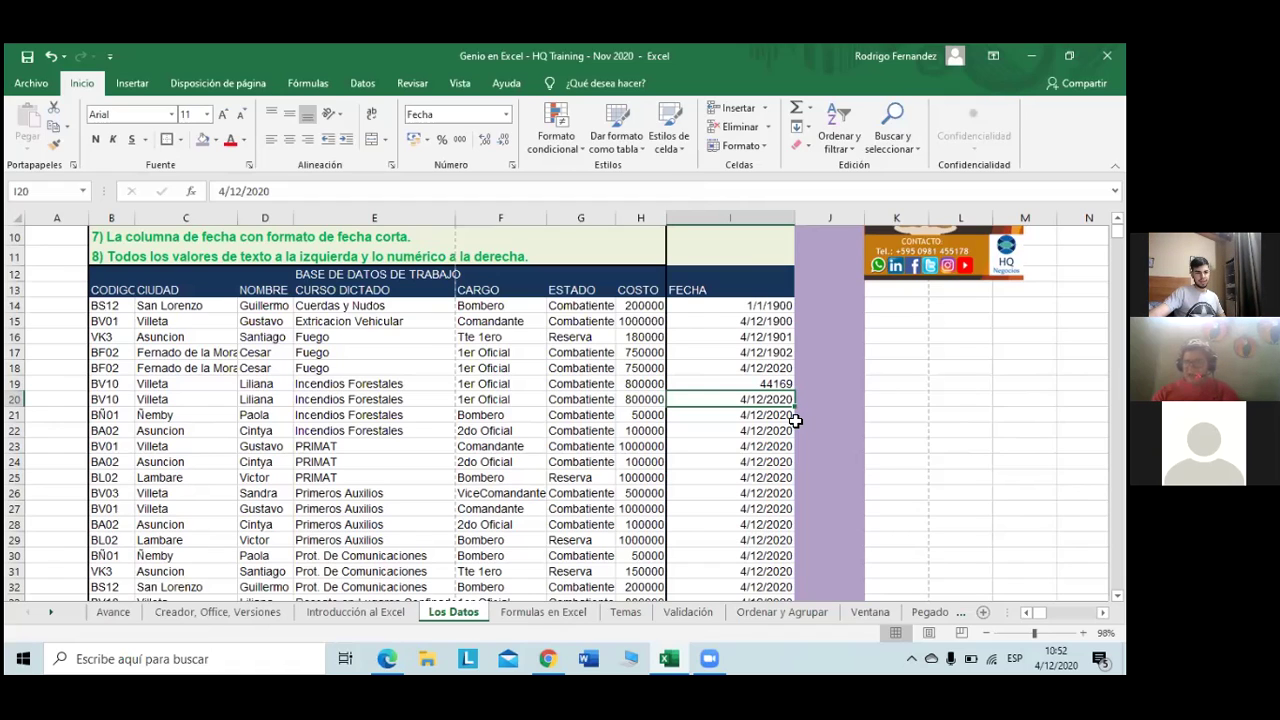
Step: Enter the value 44168 in helper cell J14
click(803, 308)
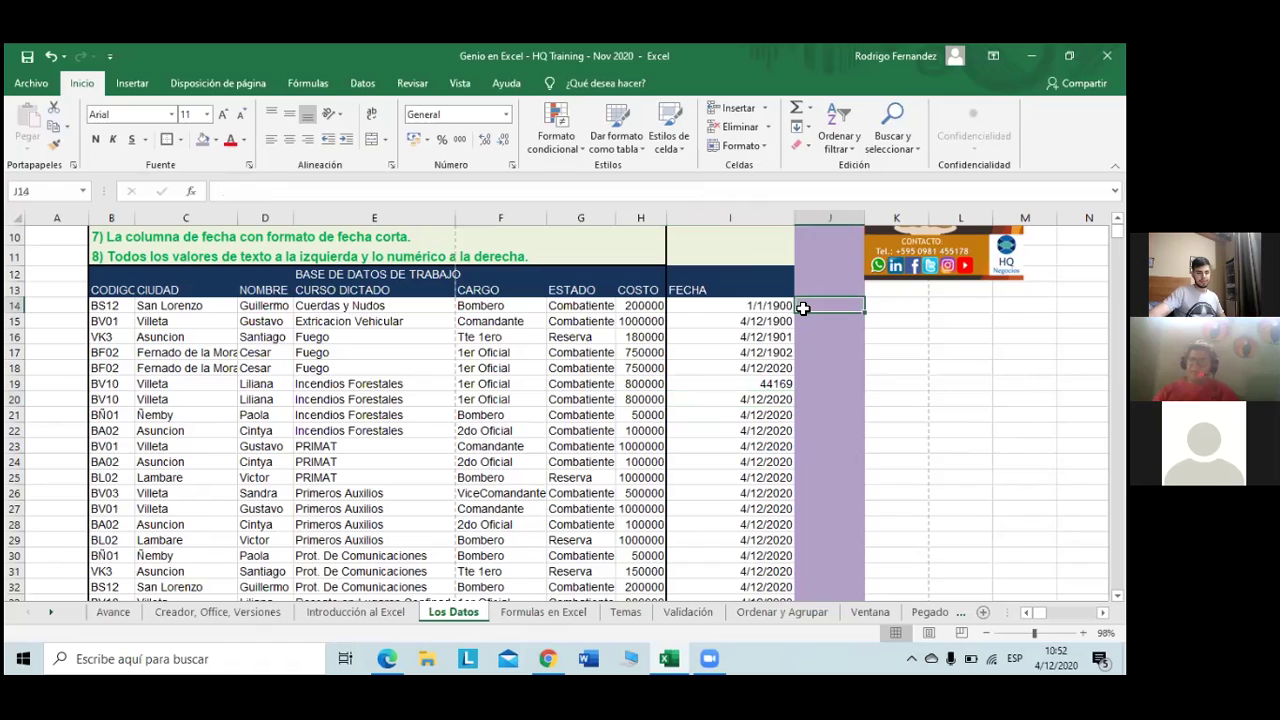
text(+)
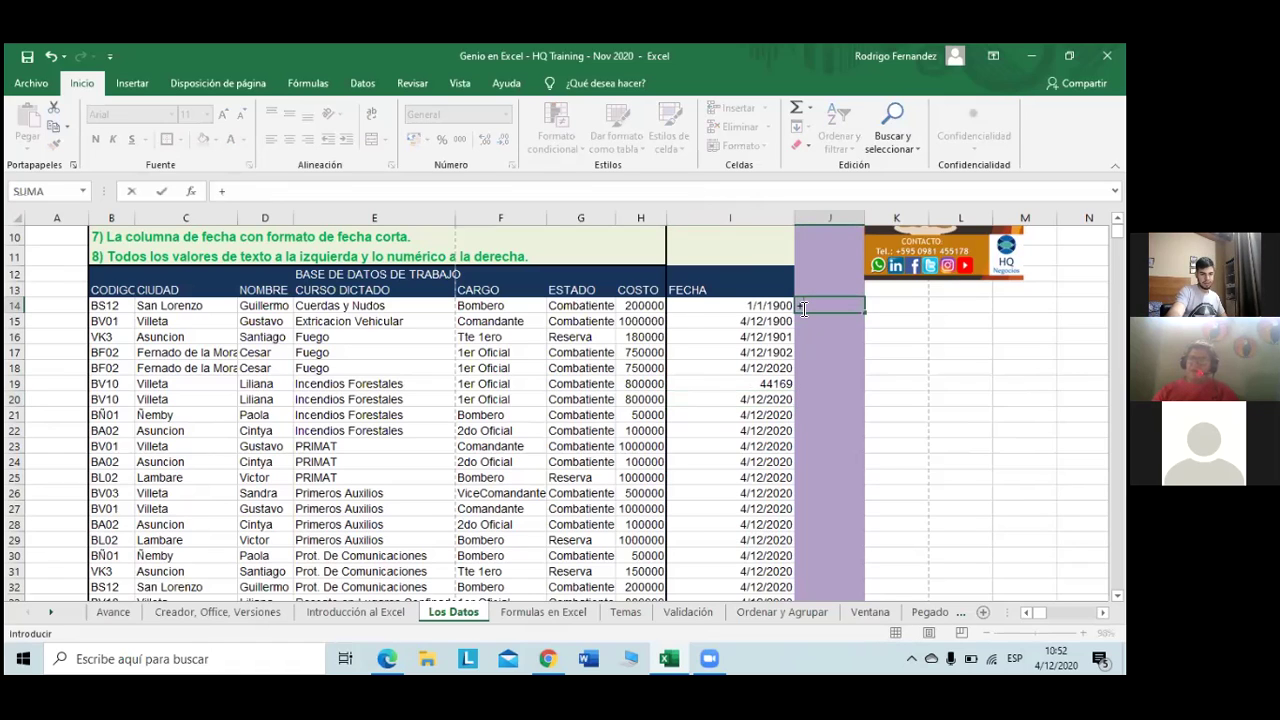
key(Escape)
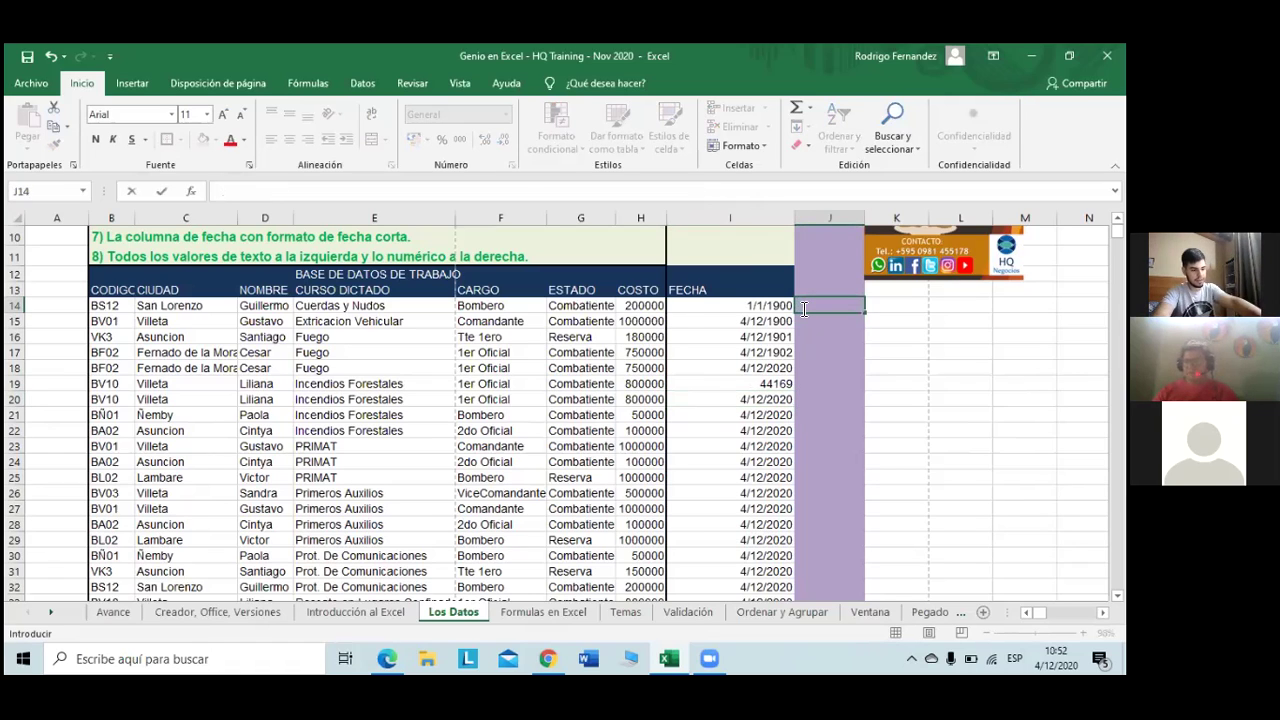
text(44168)
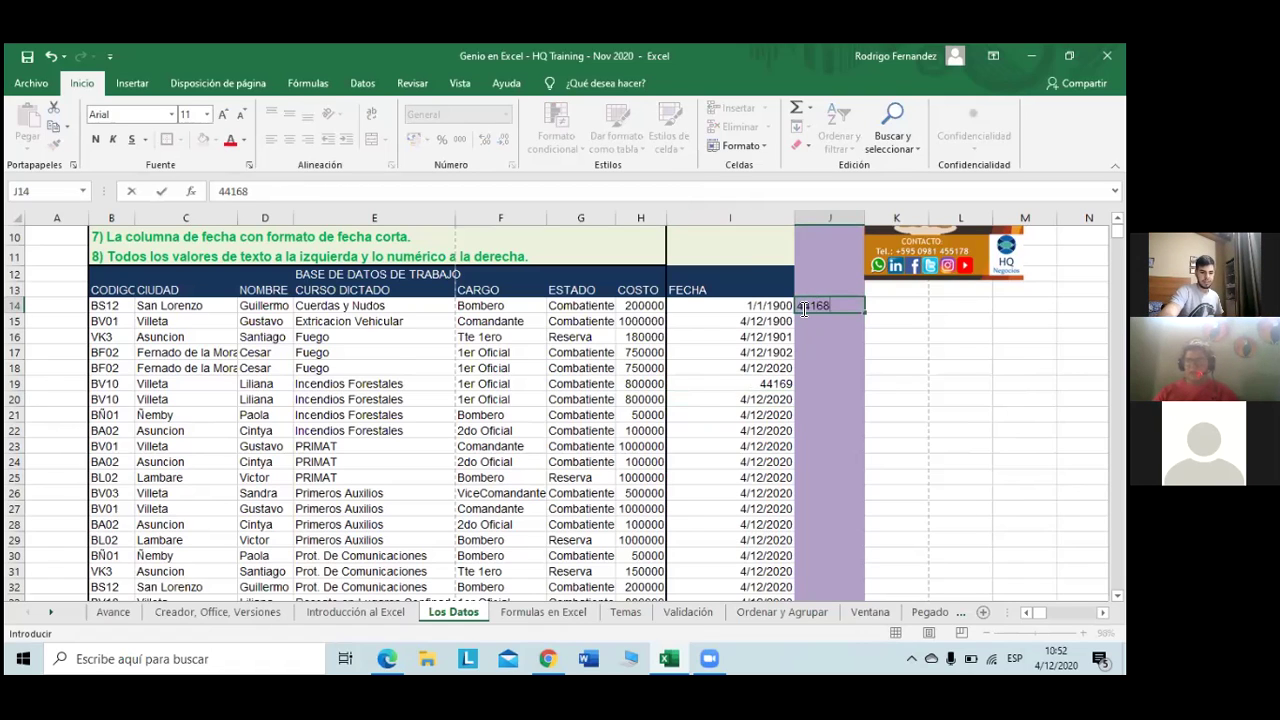
key(Return)
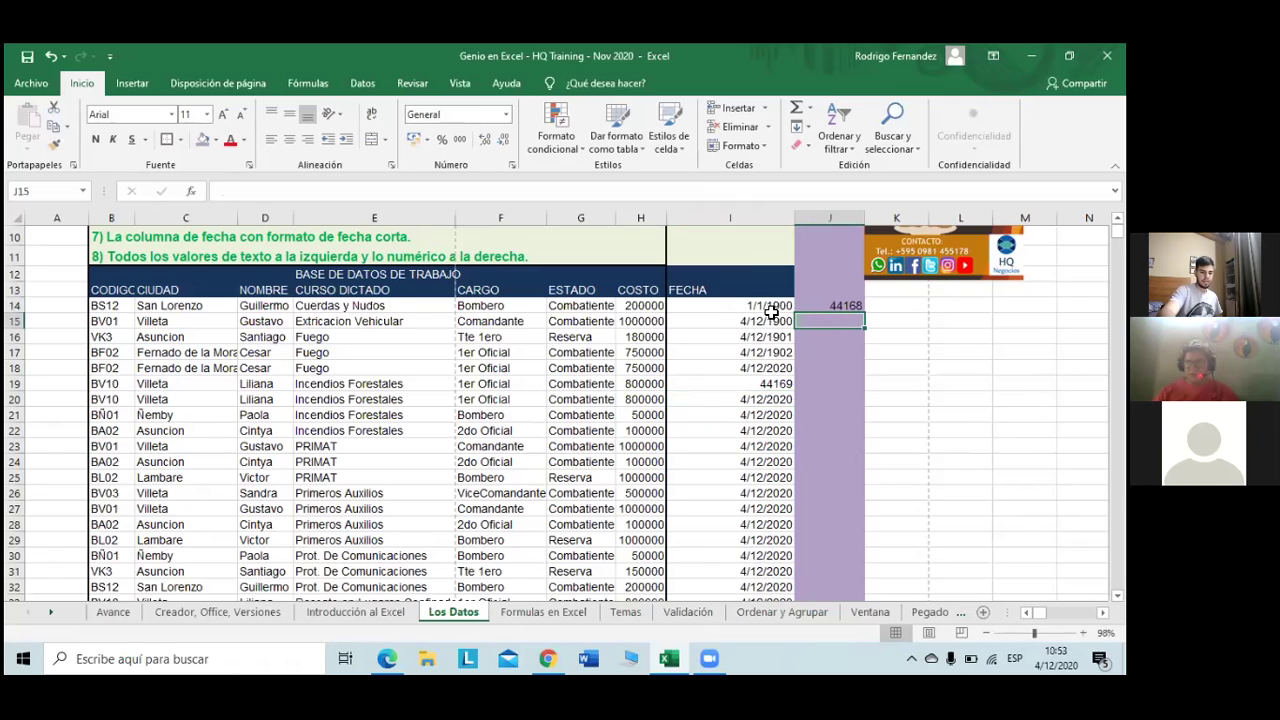
Step: In J15 enter the formula +J14+I14, showing 4/12/2020
text(+)
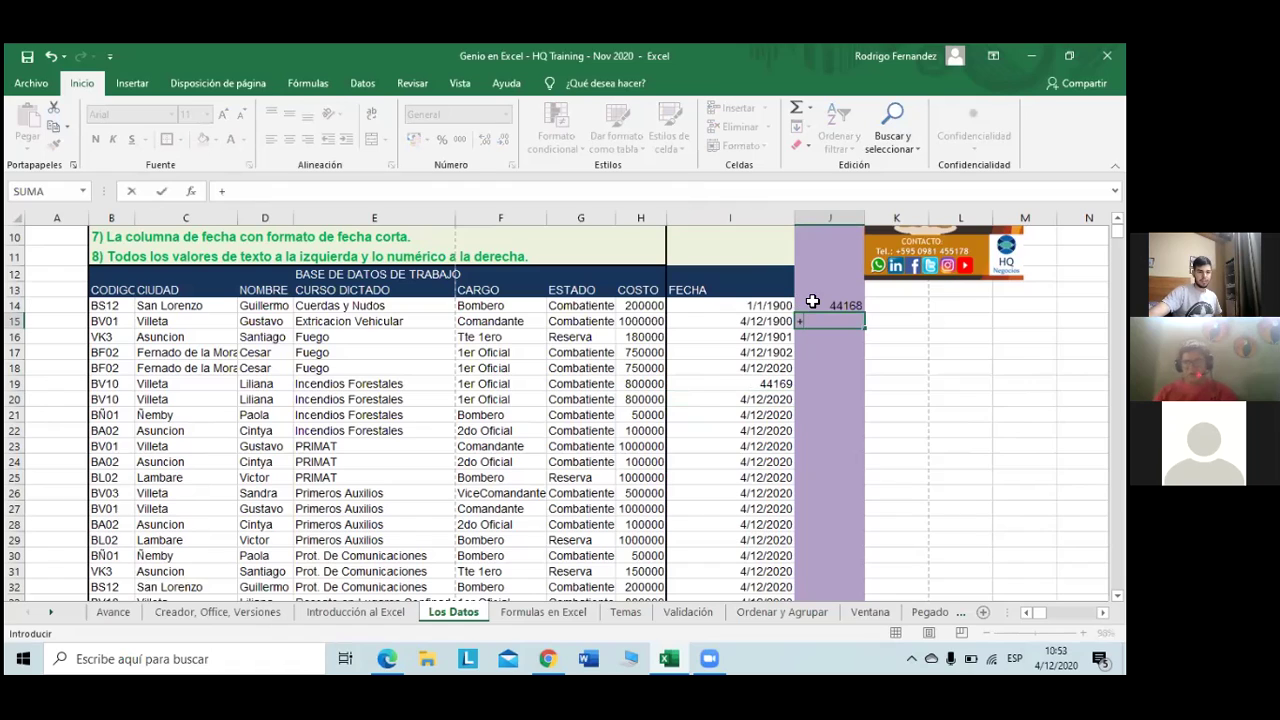
click(812, 302)
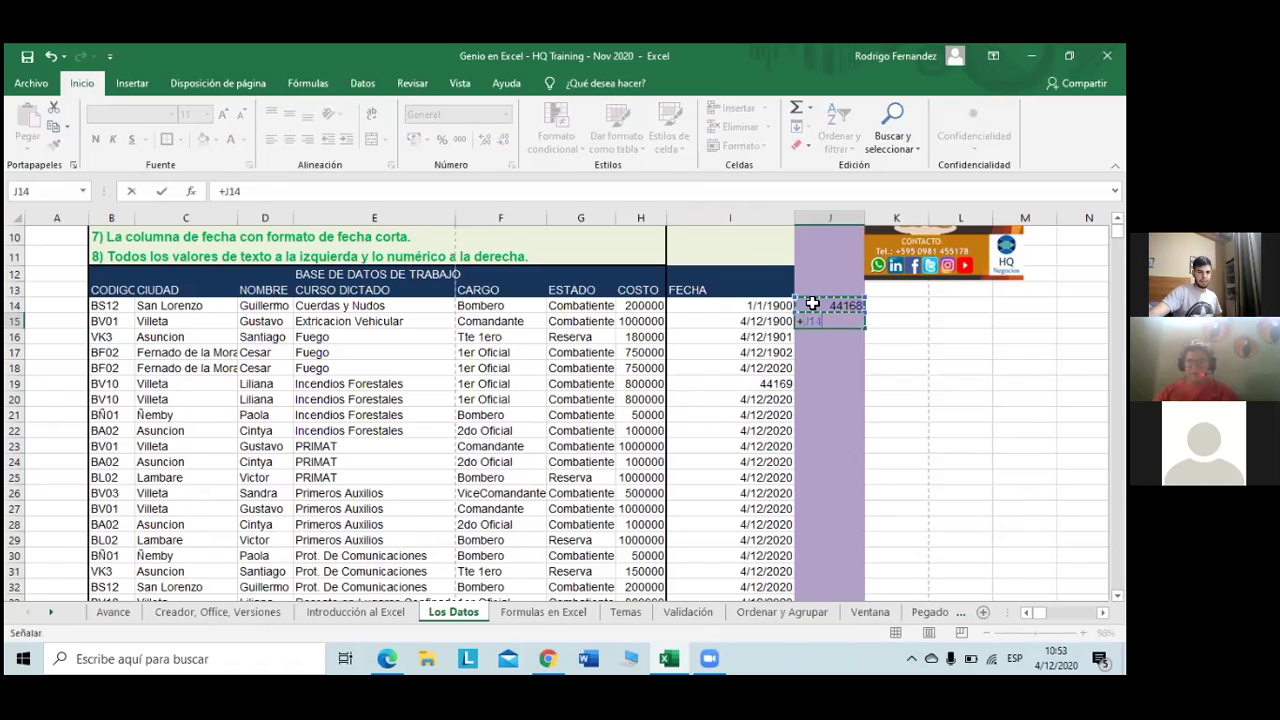
click(760, 318)
click(811, 302)
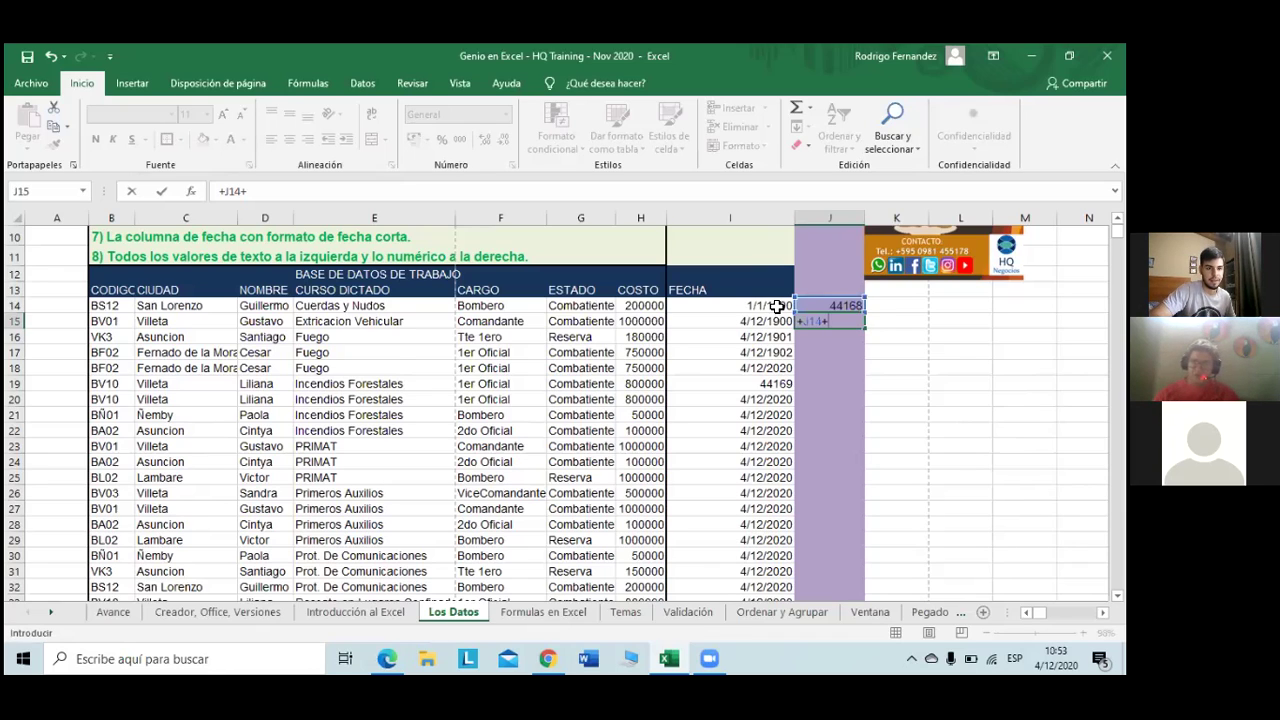
click(777, 306)
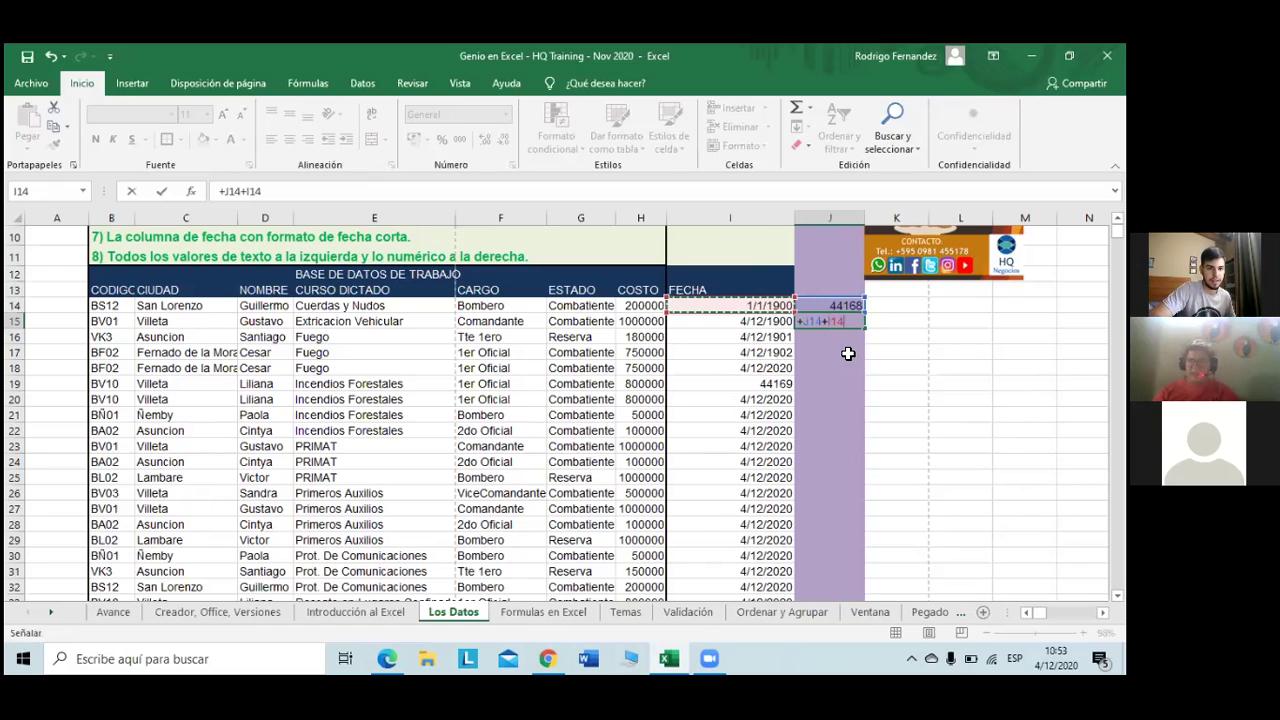
key(Return)
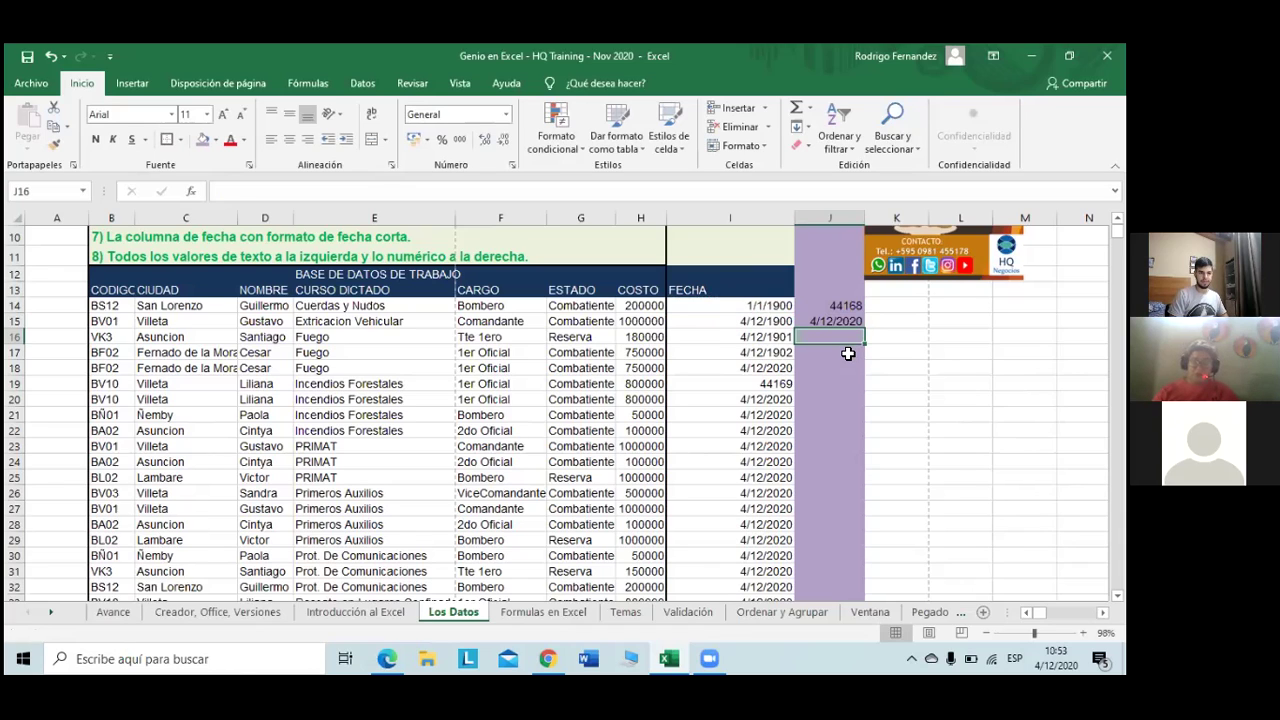
key(Up)
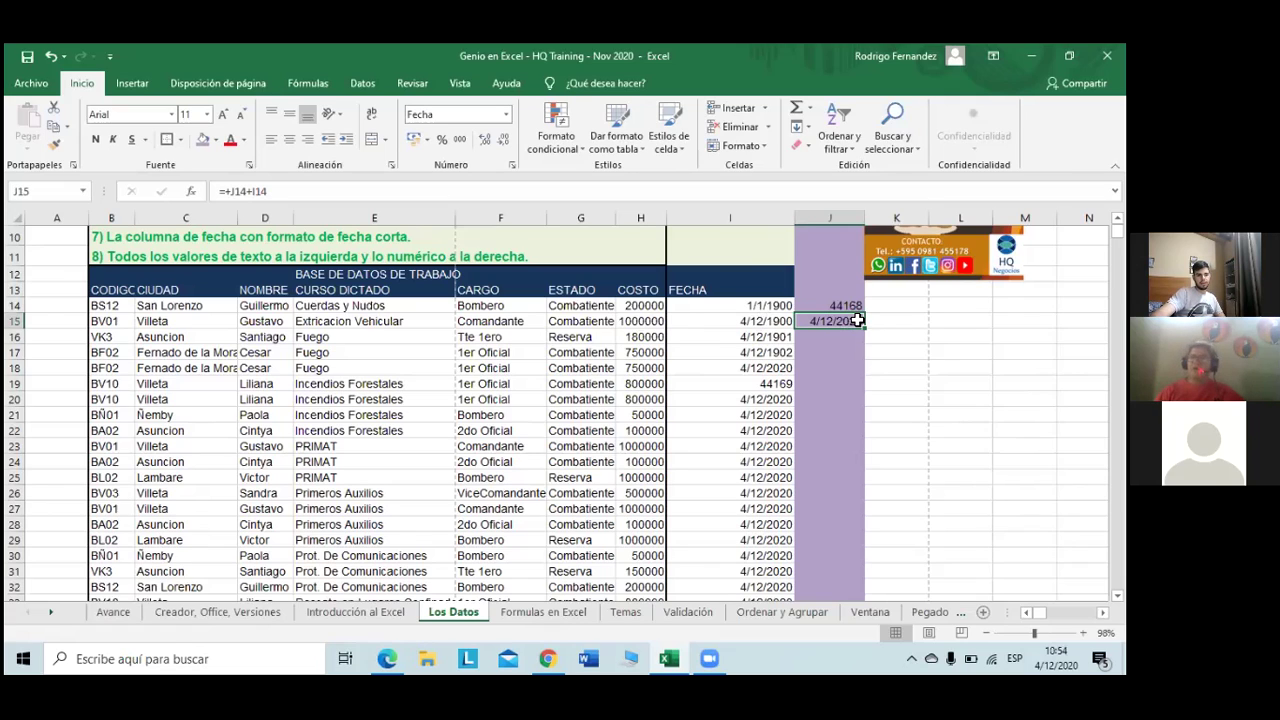
Step: Try 95 in J16 and clear it, then set J14 to 950000
click(846, 337)
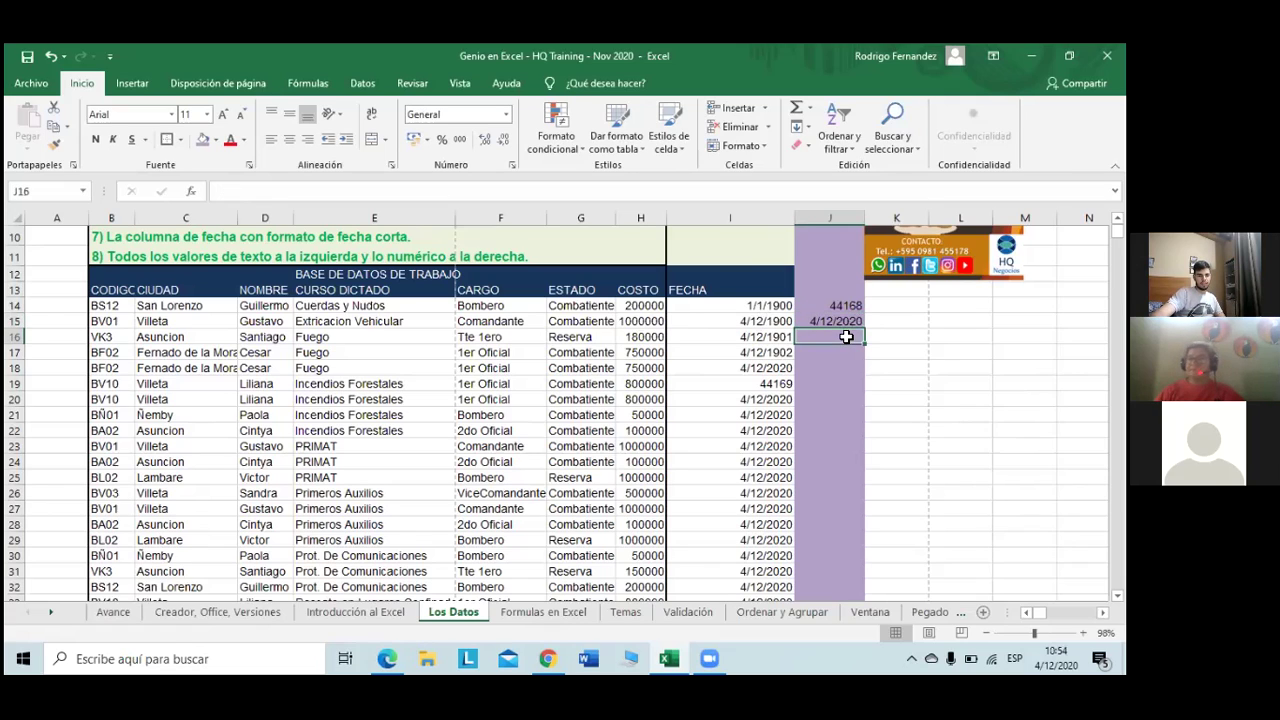
text(9)
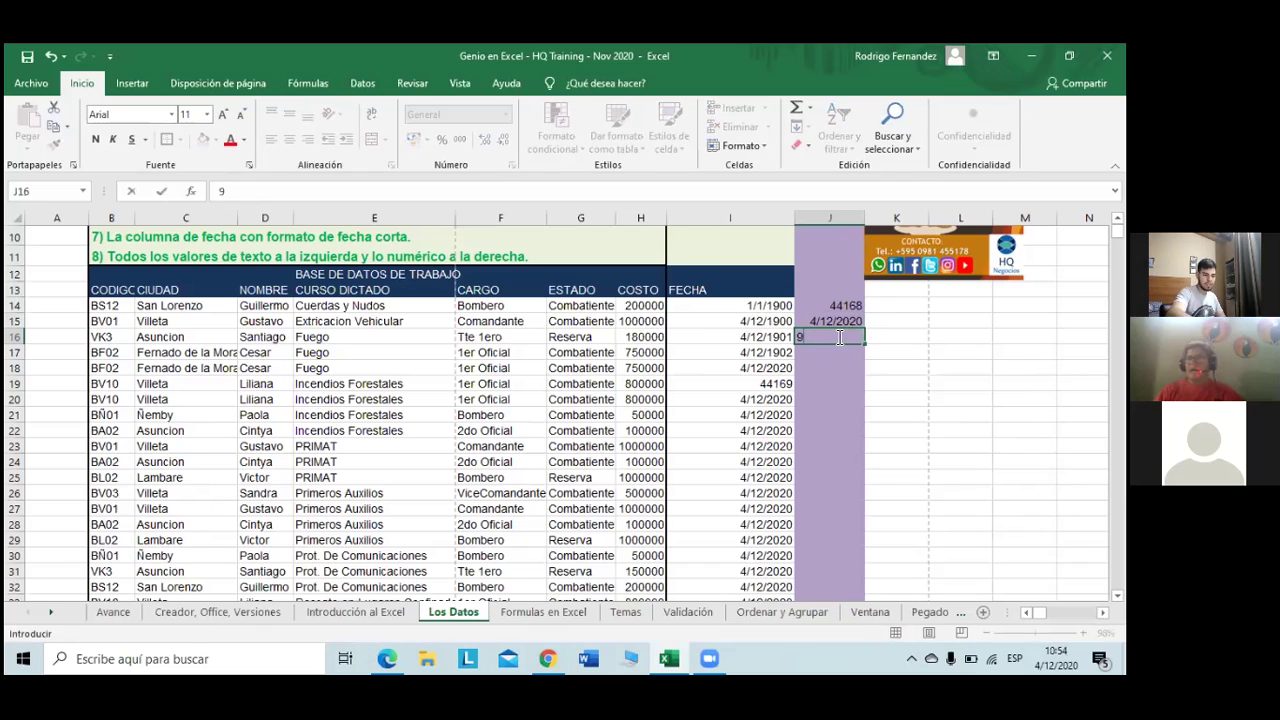
text(5)
click(788, 320)
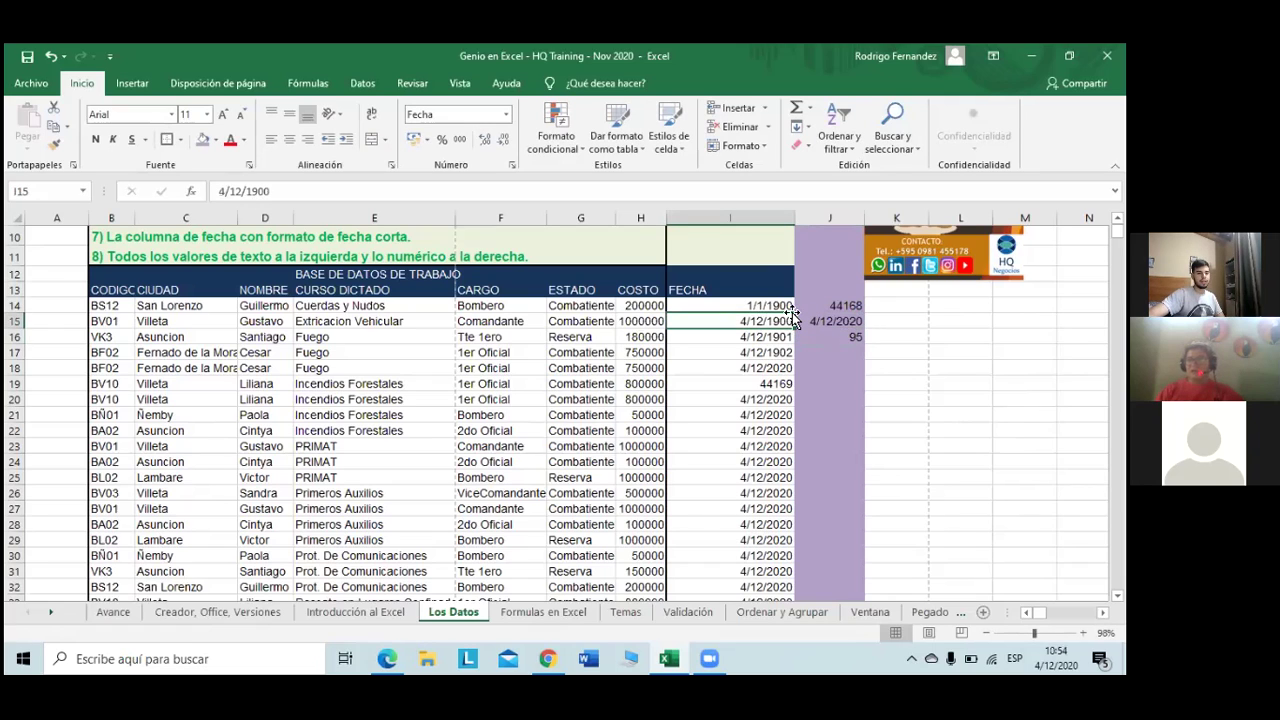
click(848, 305)
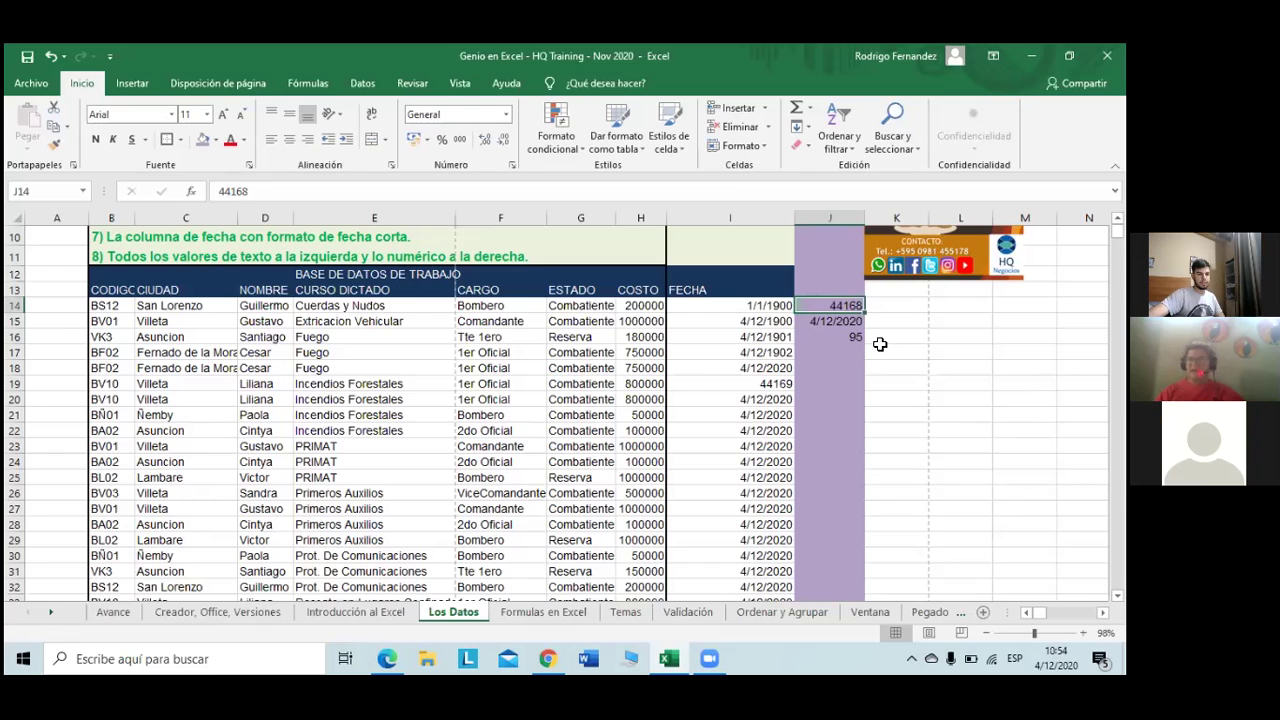
click(857, 337)
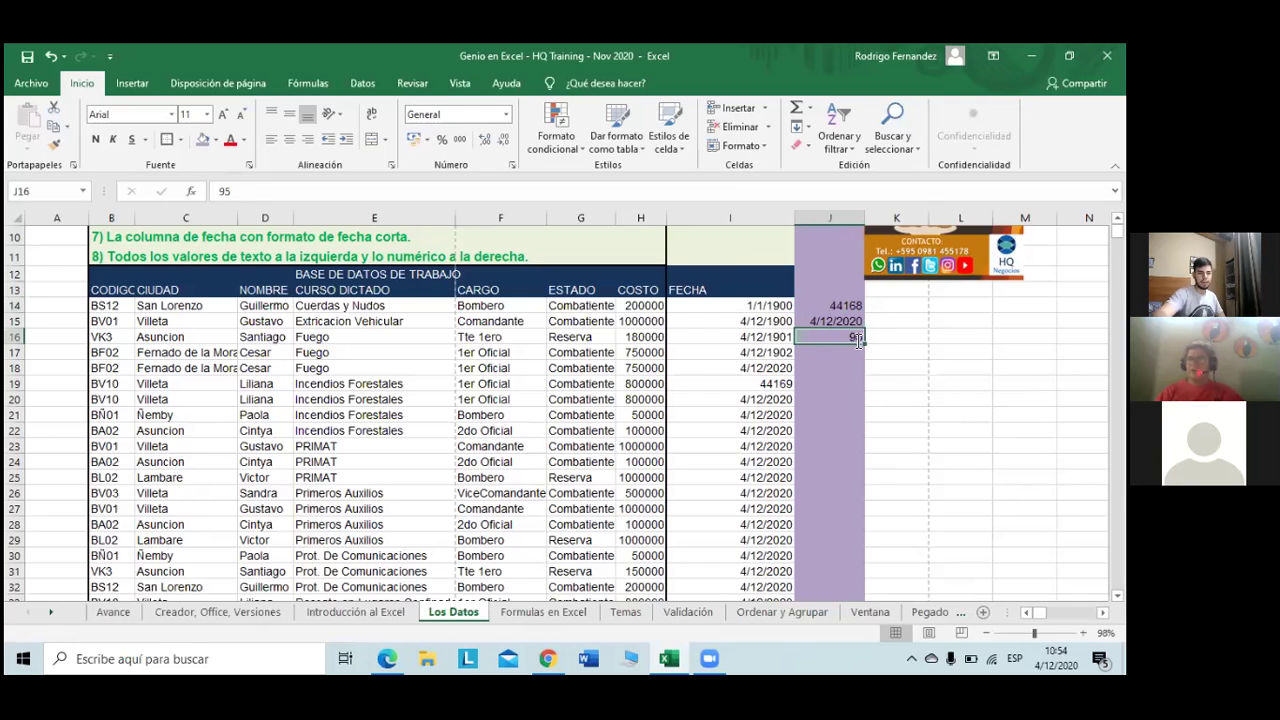
key(BackSpace)
click(836, 306)
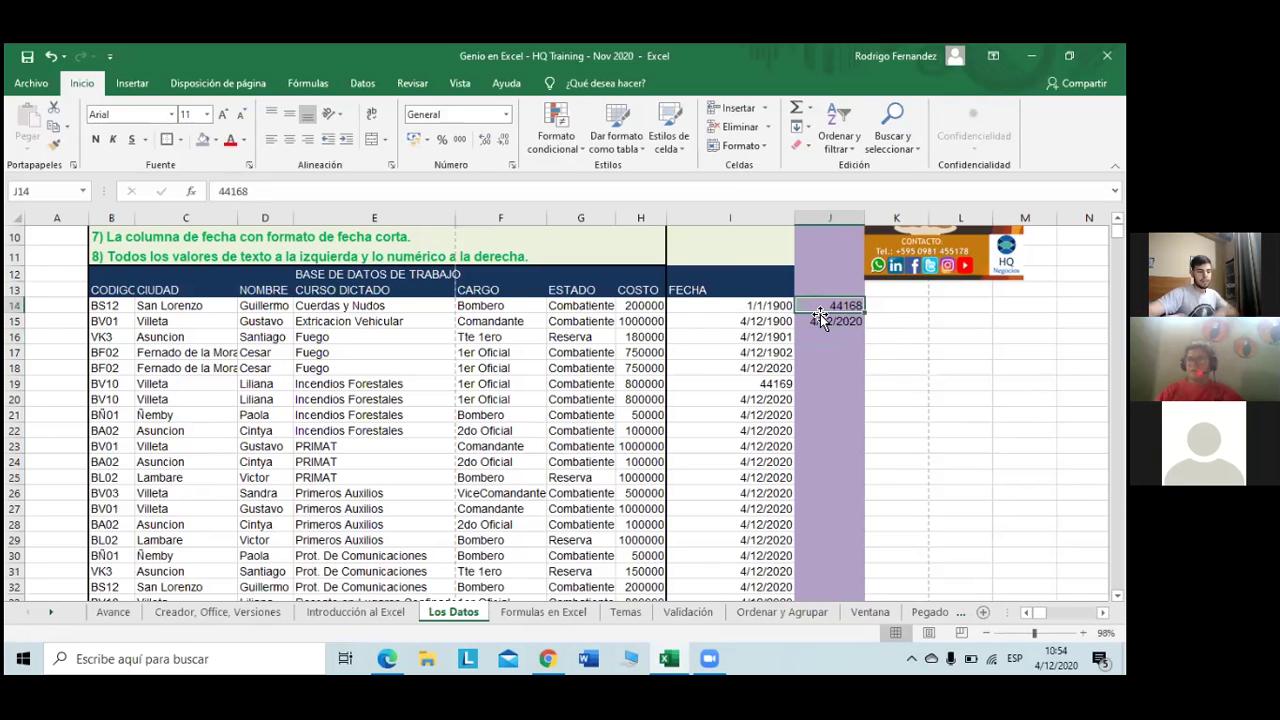
text(950000)
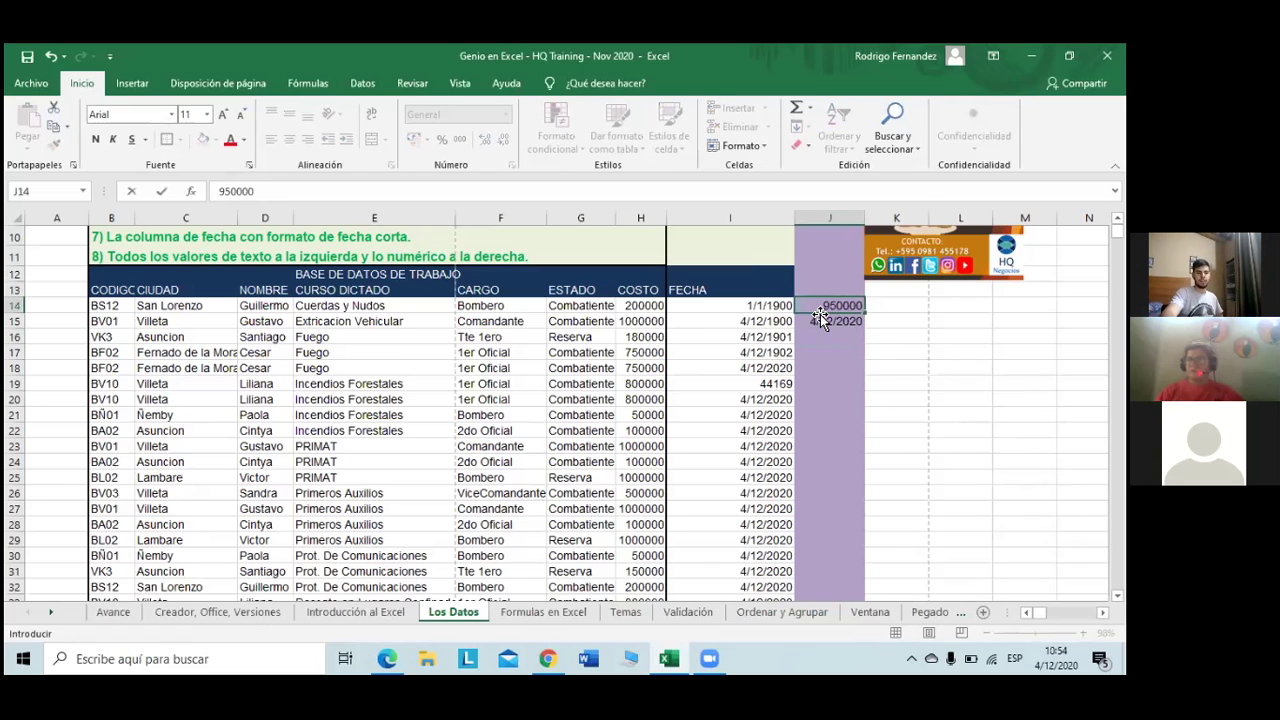
click(820, 318)
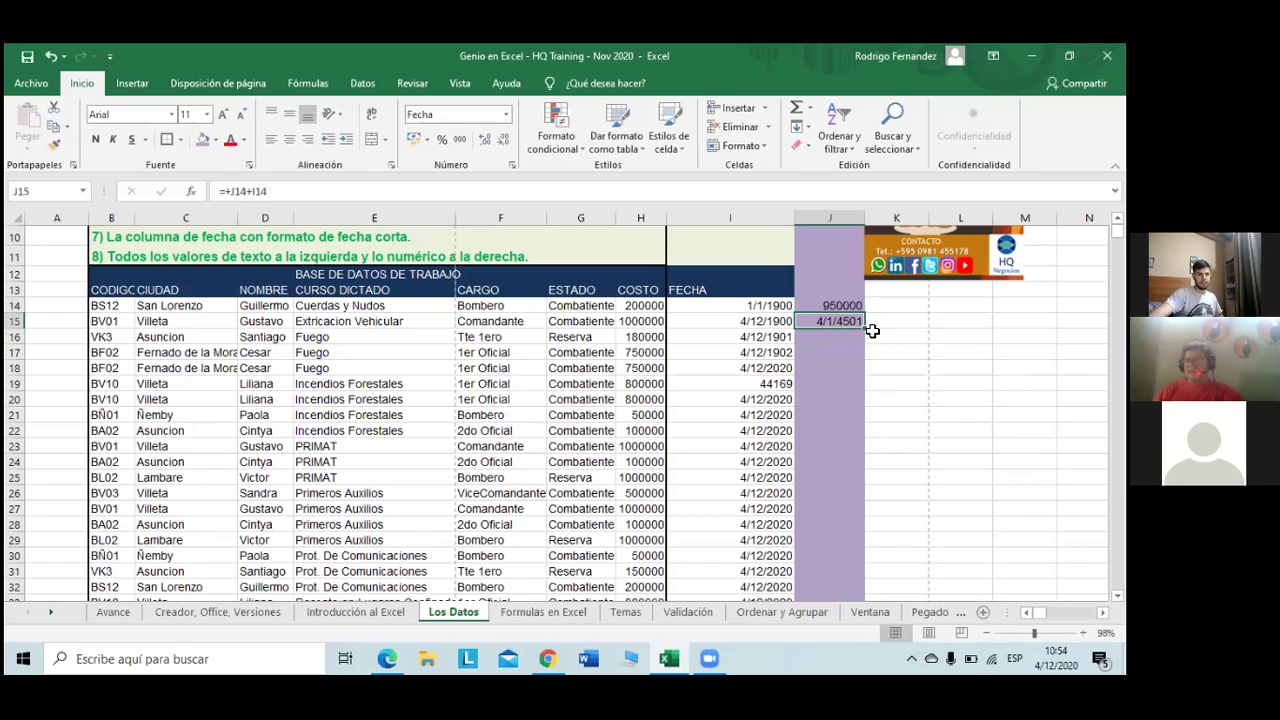
Step: Raise J14 to 960000, 970000, then 980000, watching J15's date update
click(843, 304)
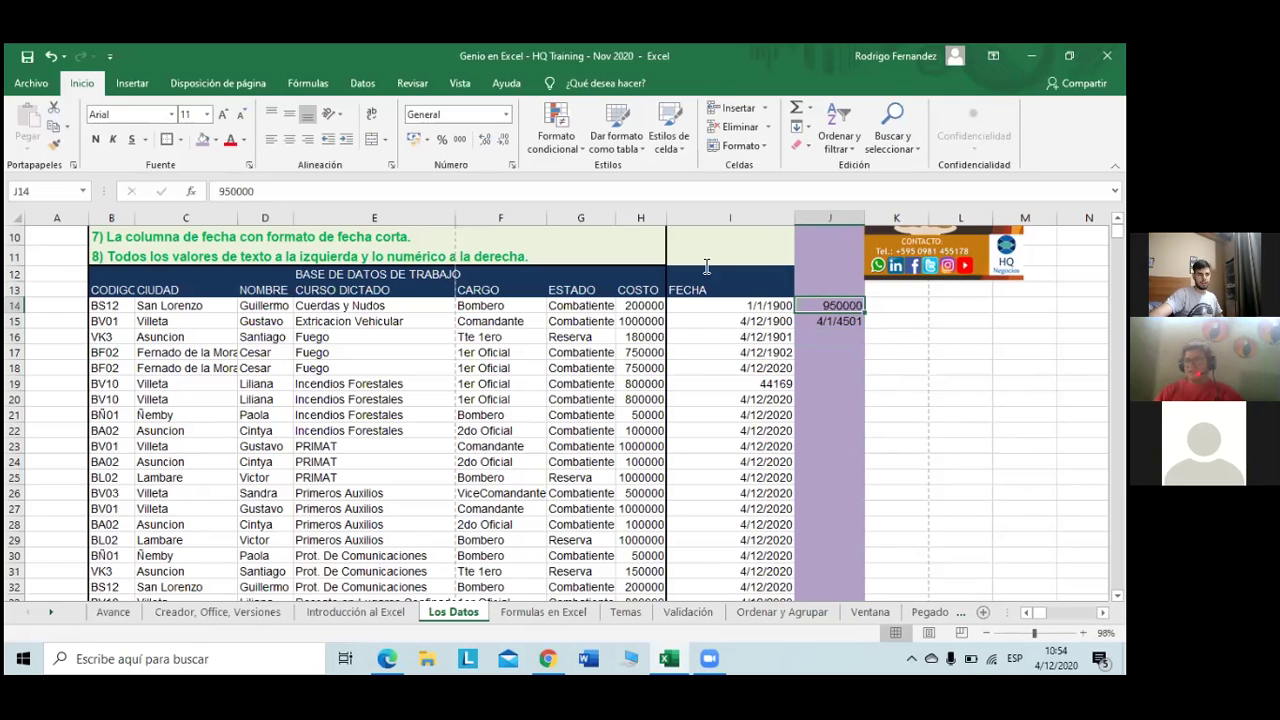
click(233, 190)
key(BackSpace)
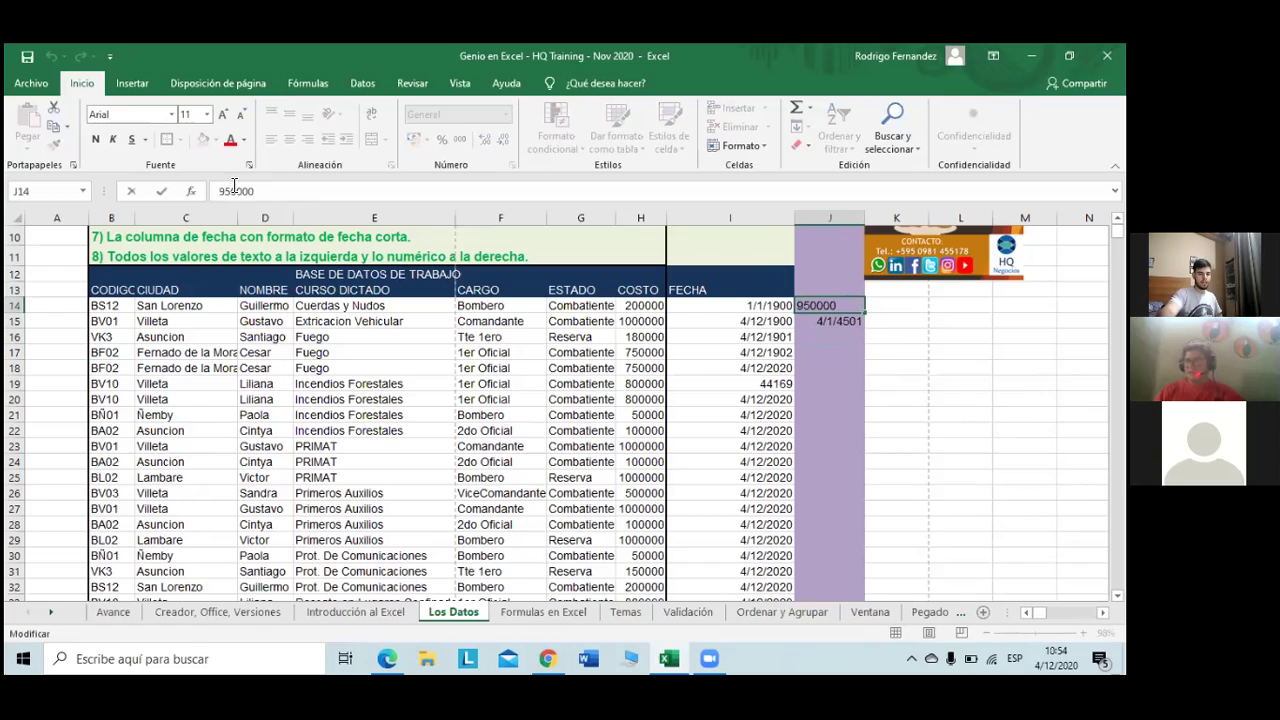
text(6)
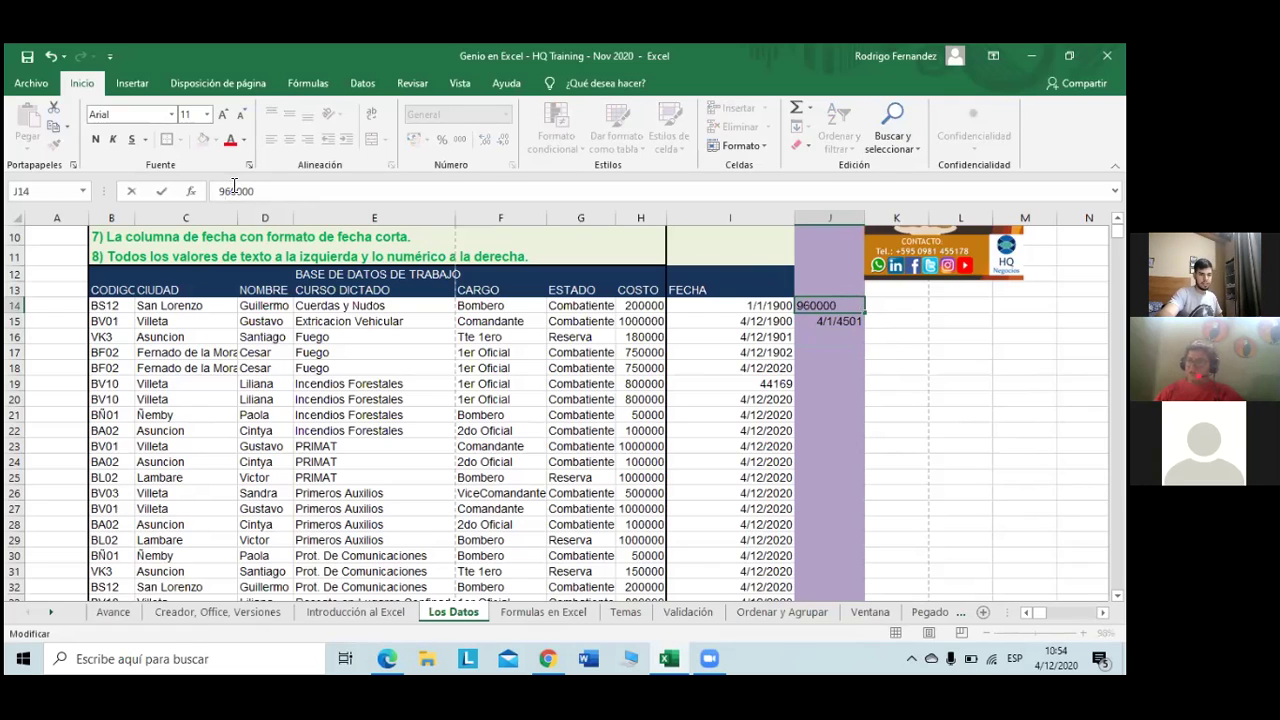
key(Return)
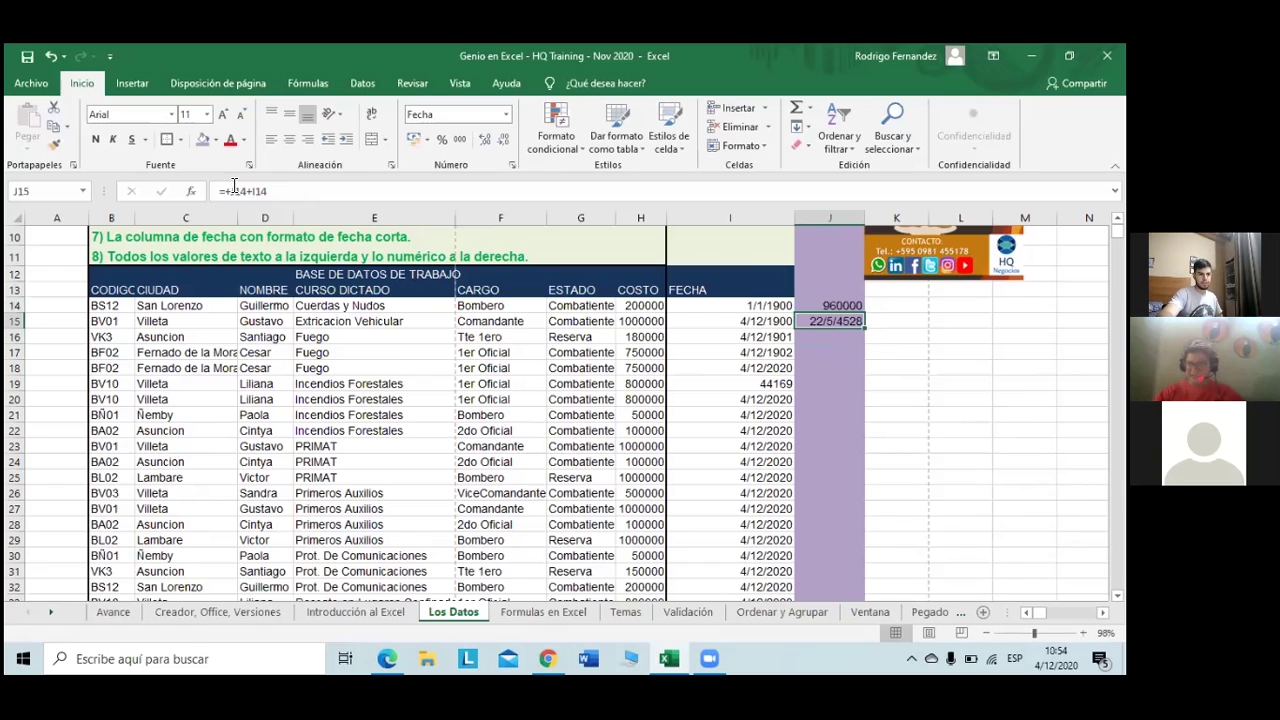
key(Up)
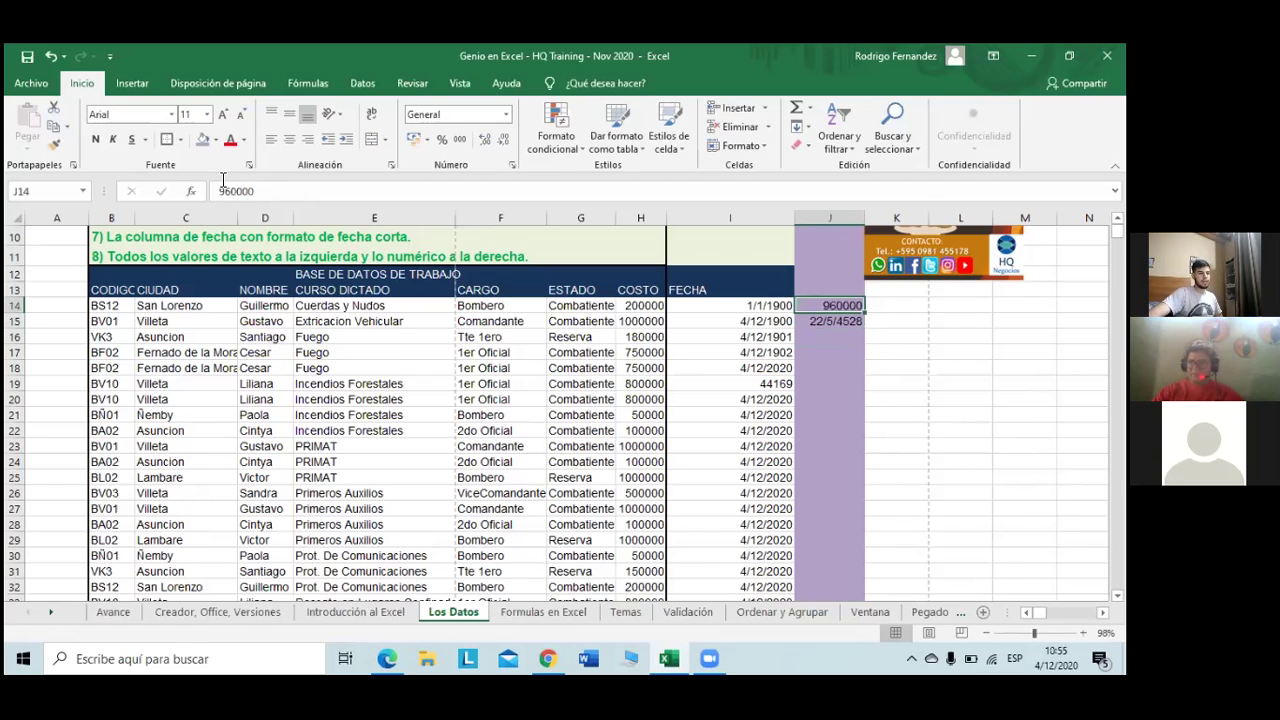
click(234, 190)
key(BackSpace)
text(7)
key(Return)
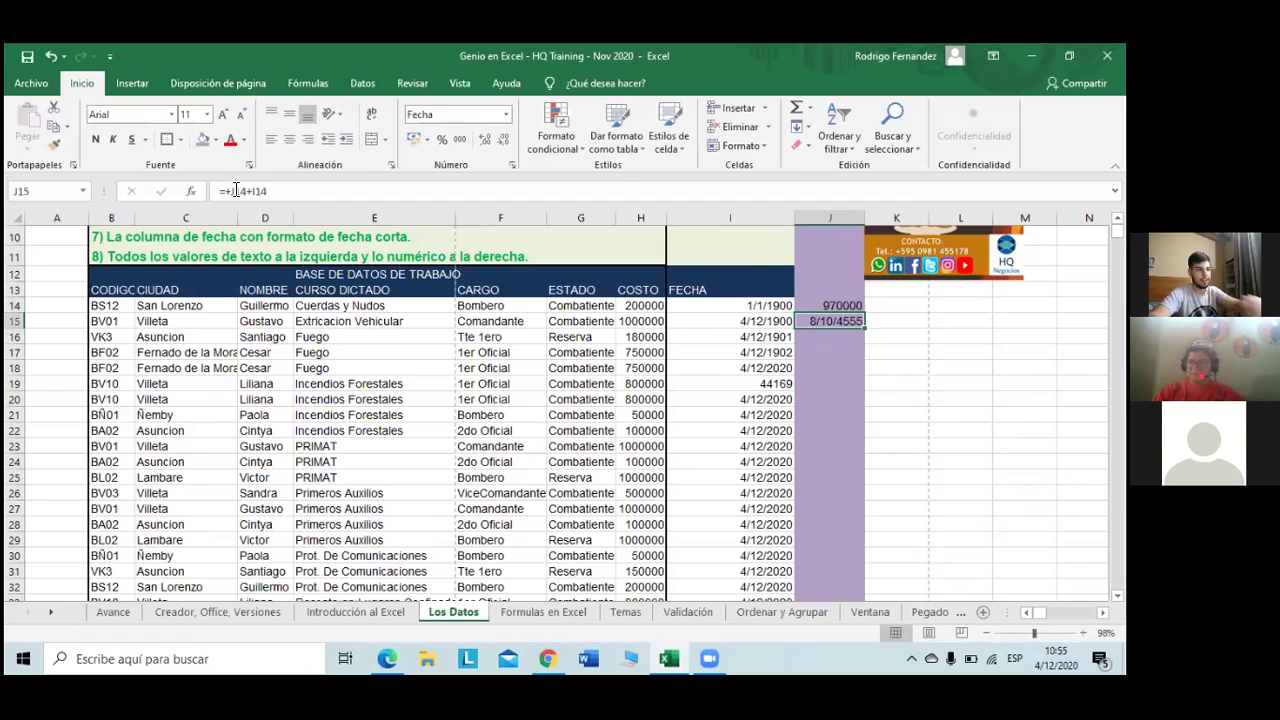
key(Up)
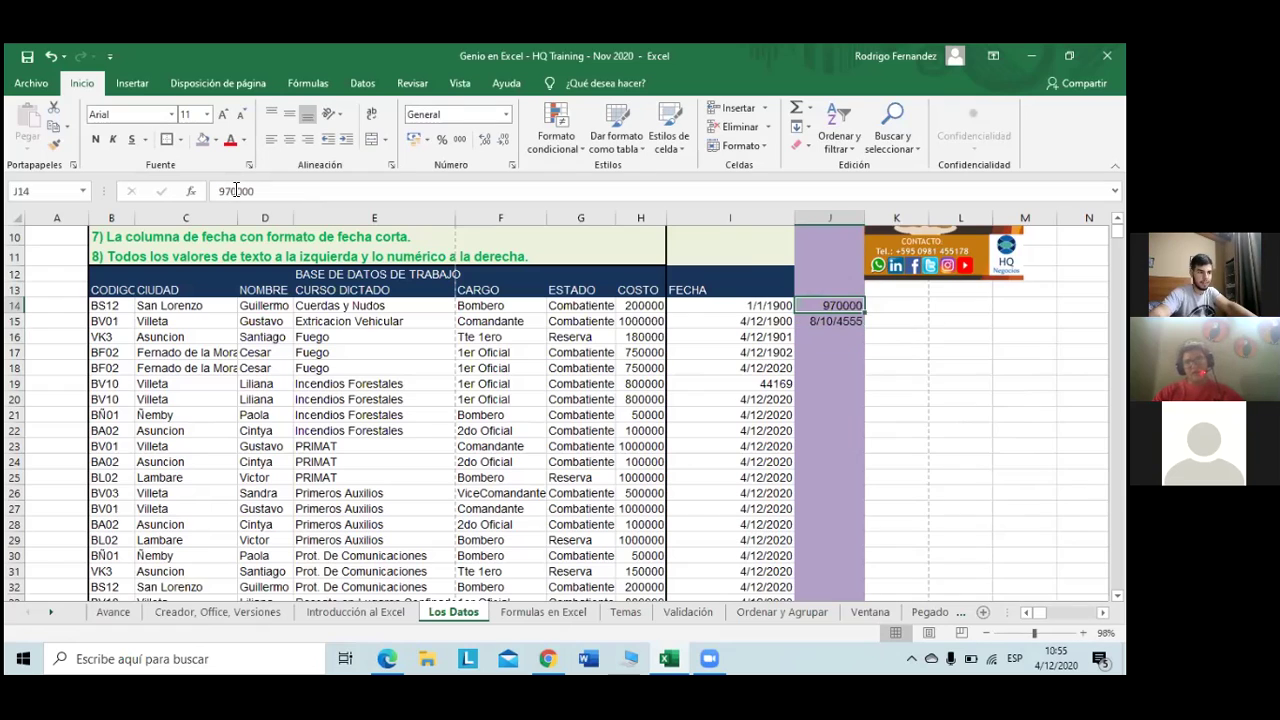
click(236, 190)
key(BackSpace)
text(8)
key(Return)
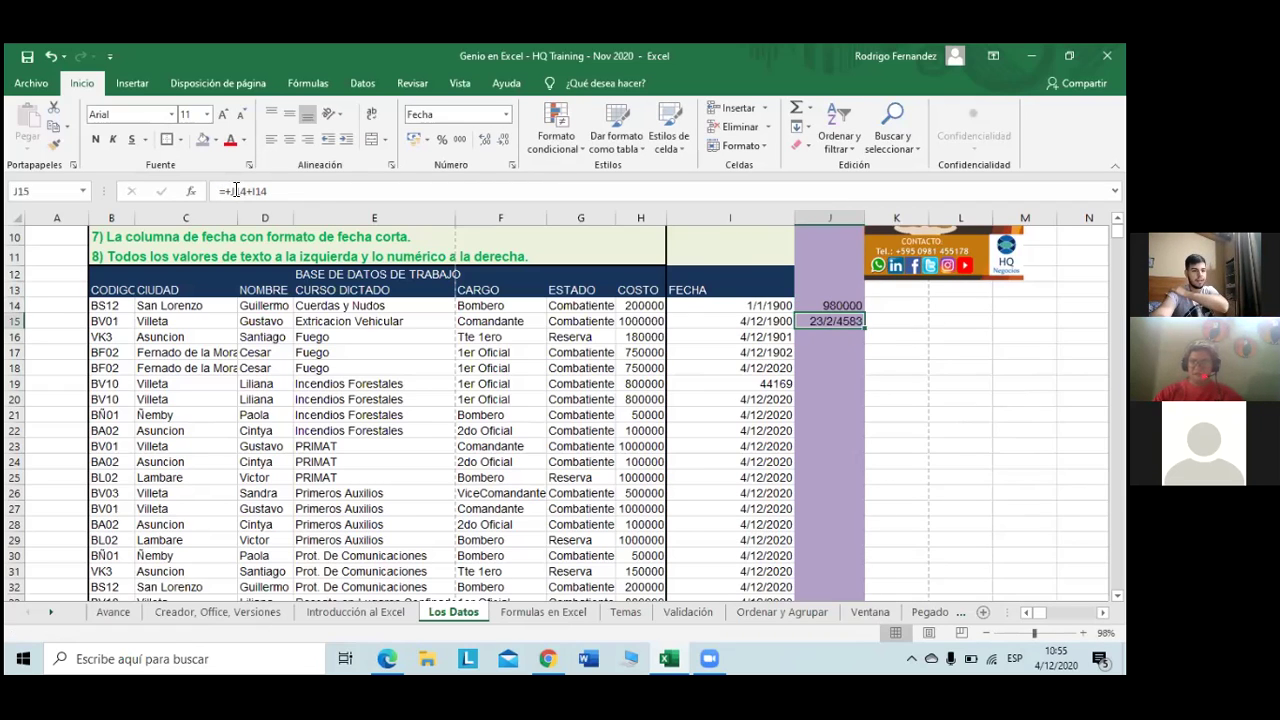
Step: Raise J14 further to 990000, 999000, then 999900
key(Up)
click(232, 190)
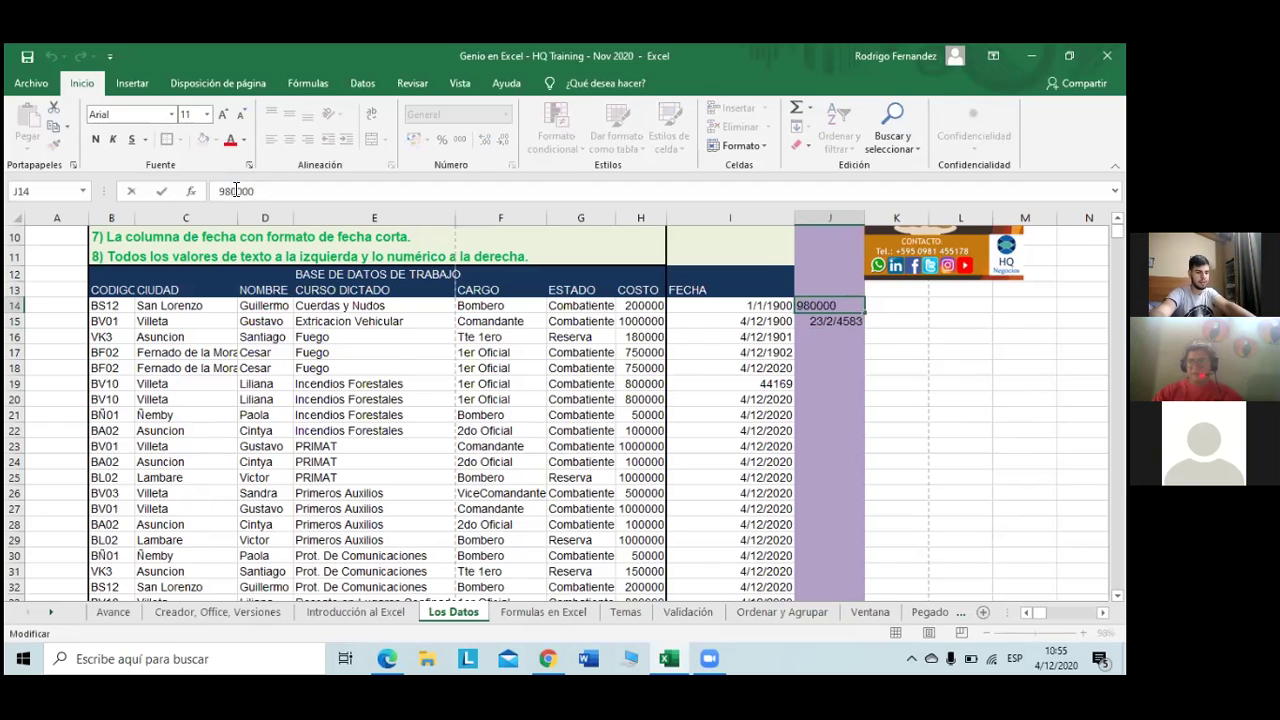
key(BackSpace)
text(9)
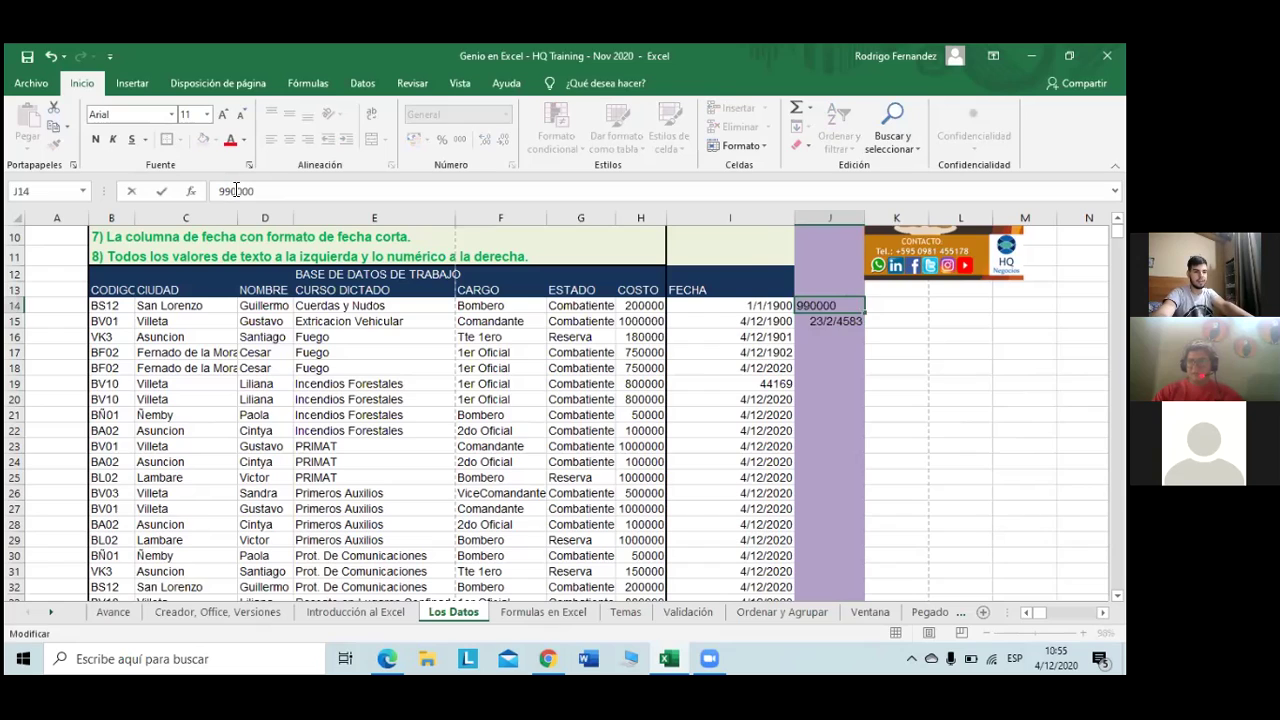
key(Return)
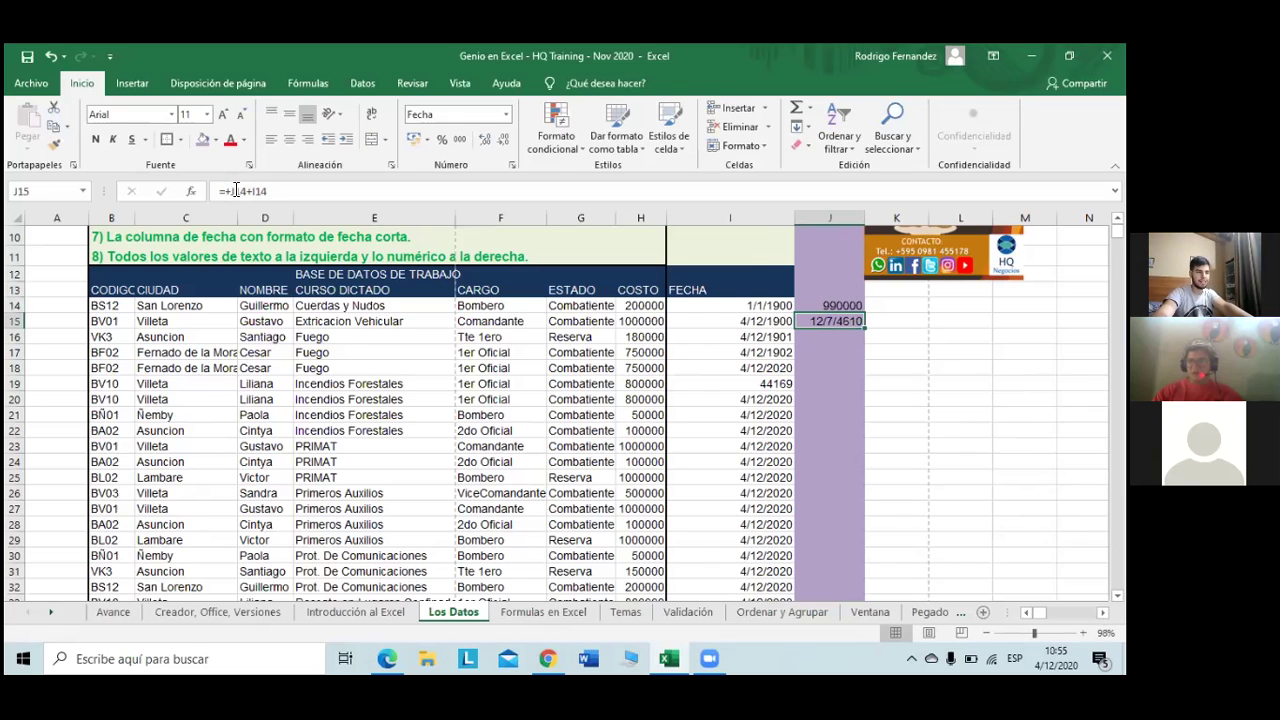
key(Up)
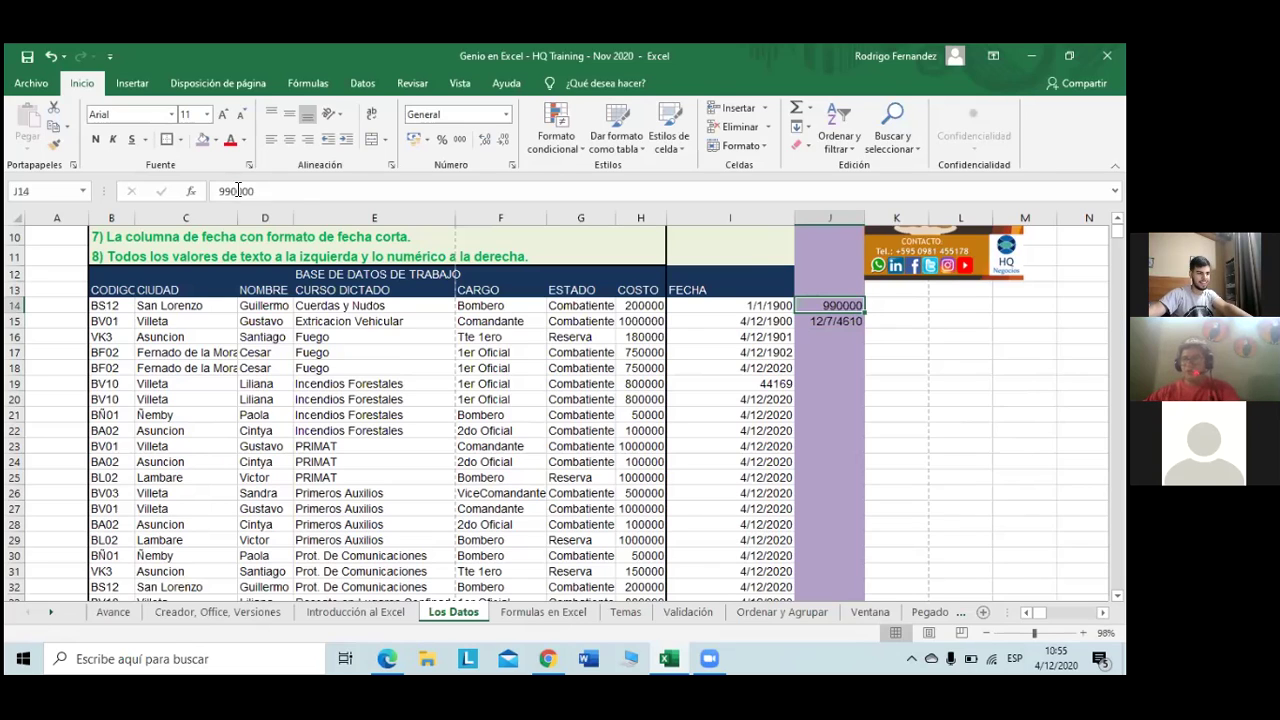
click(238, 190)
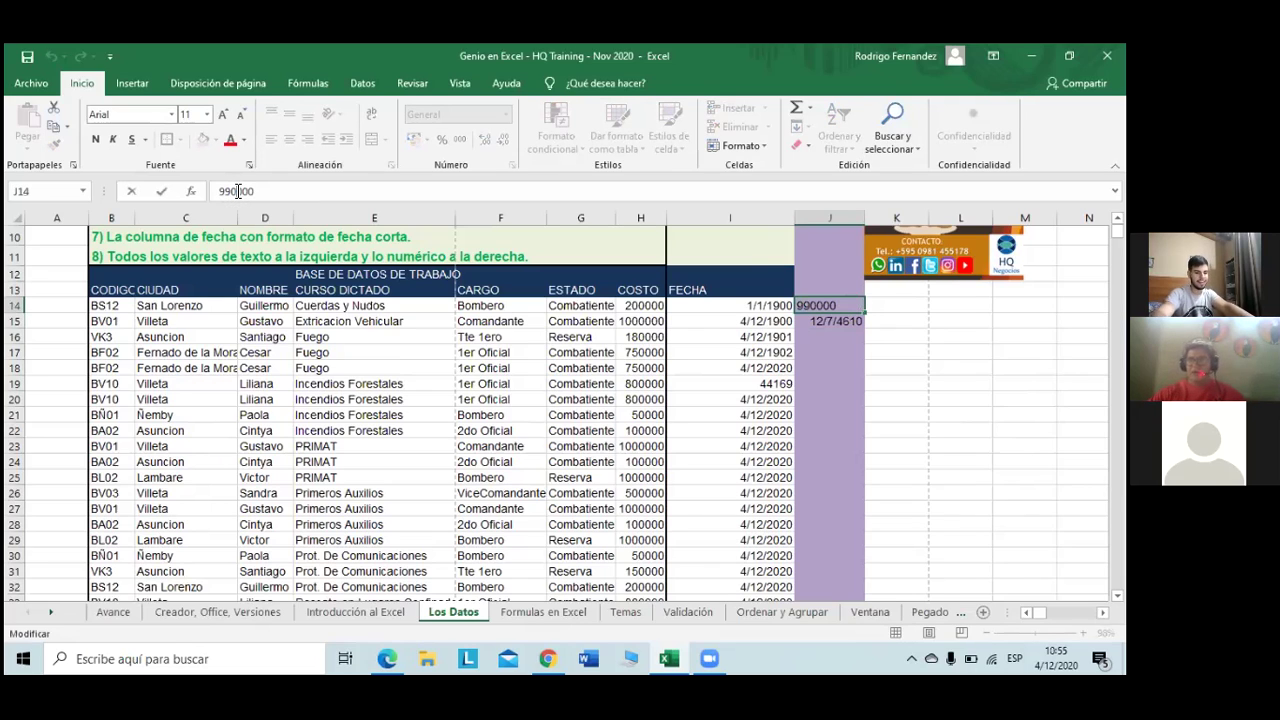
key(BackSpace)
text(9)
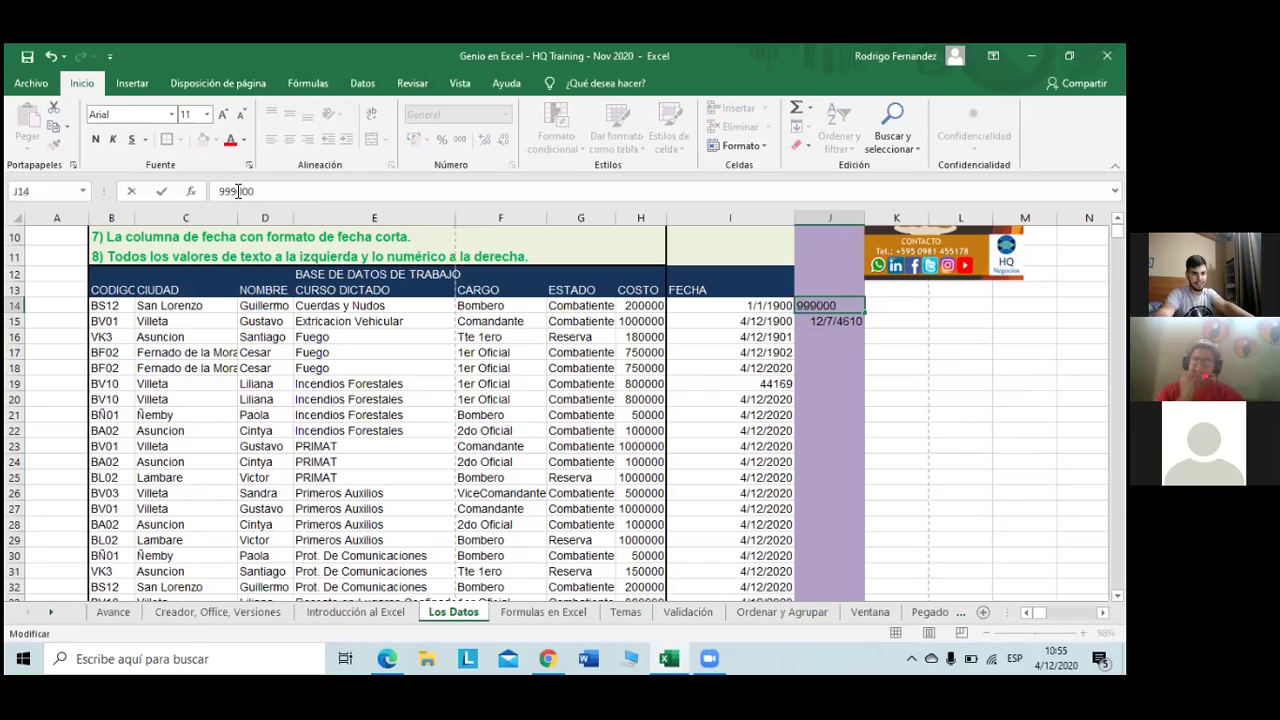
key(Return)
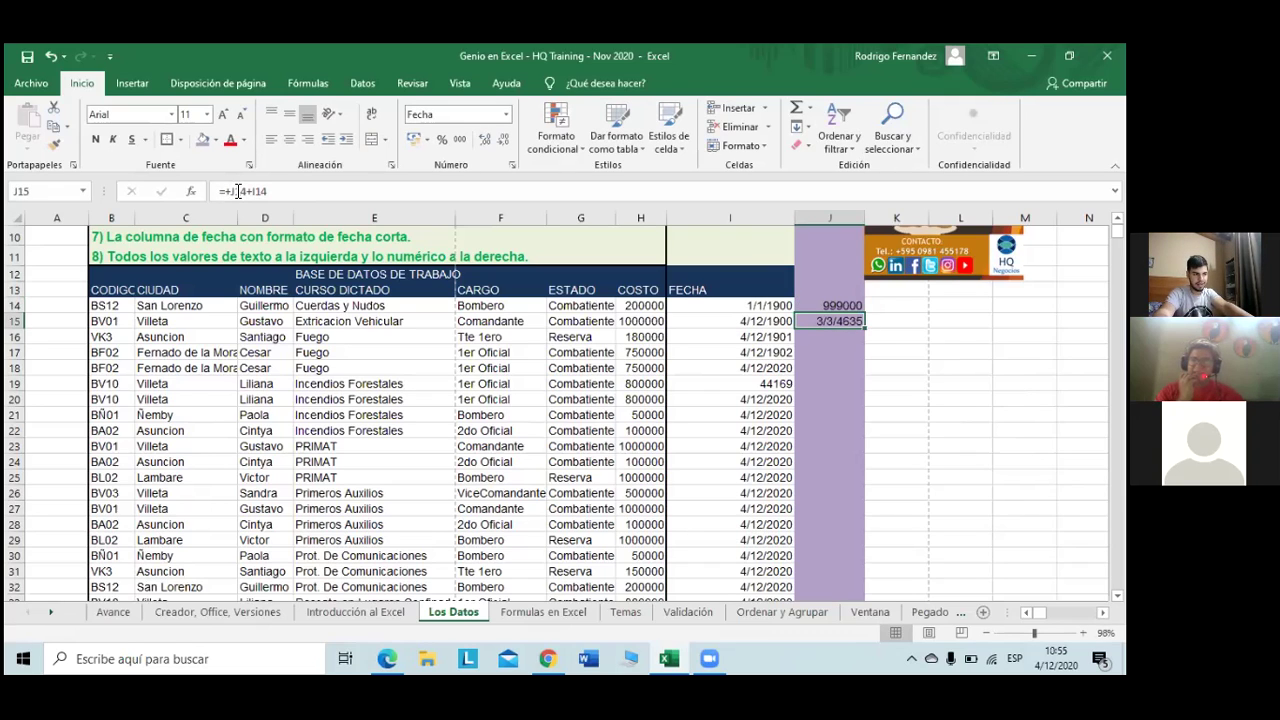
key(Up)
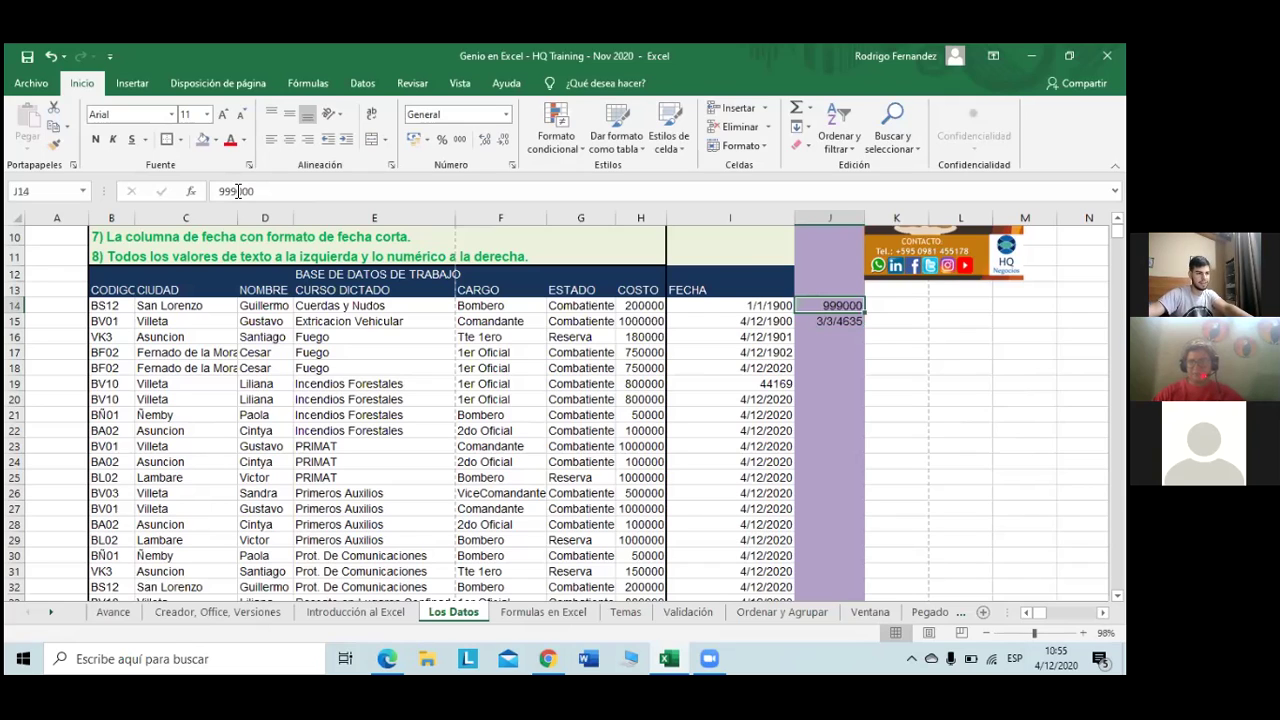
click(241, 191)
text(9)
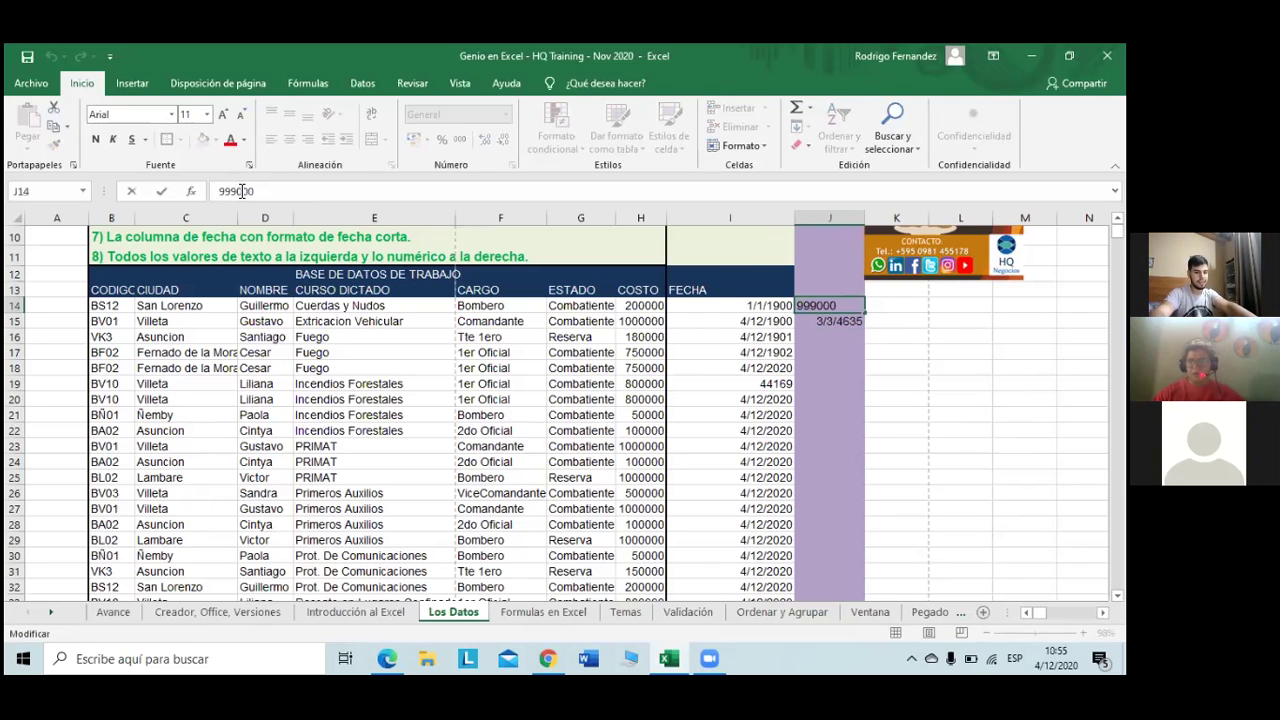
key(Return)
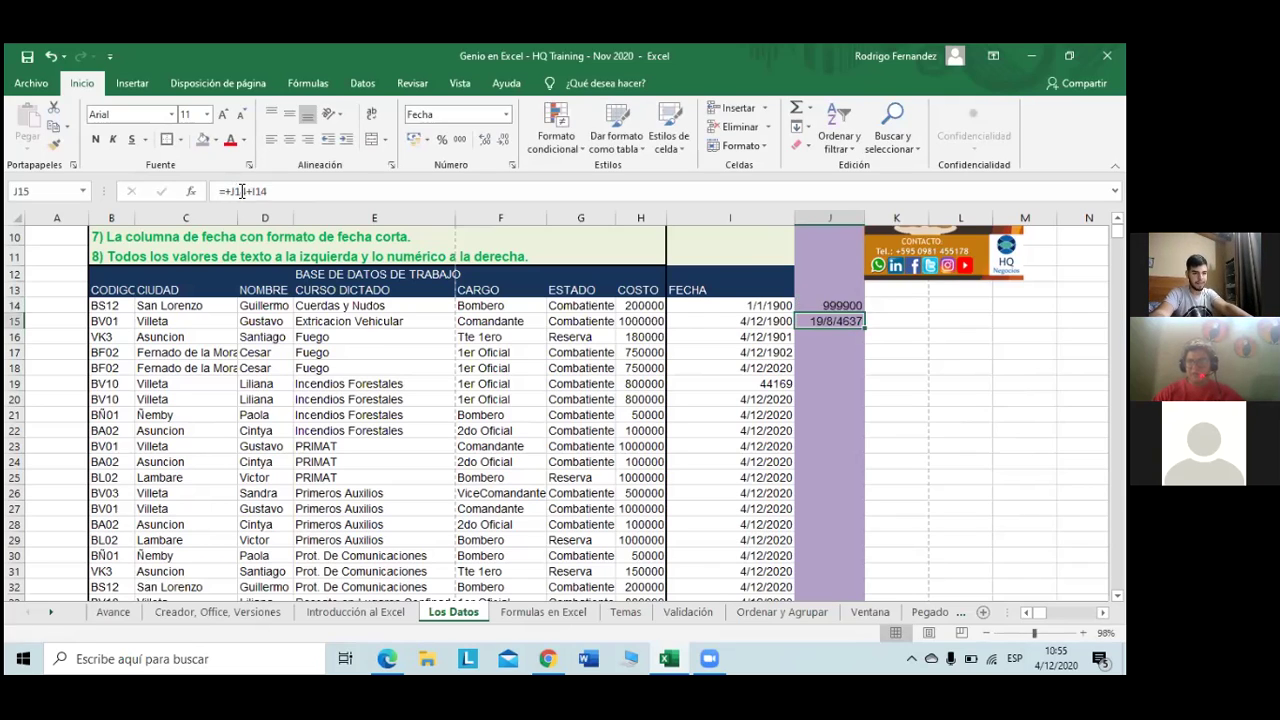
Step: Set J14 to 999990, 999999, then 9599999, overflowing J15 into #######
key(Up)
click(247, 191)
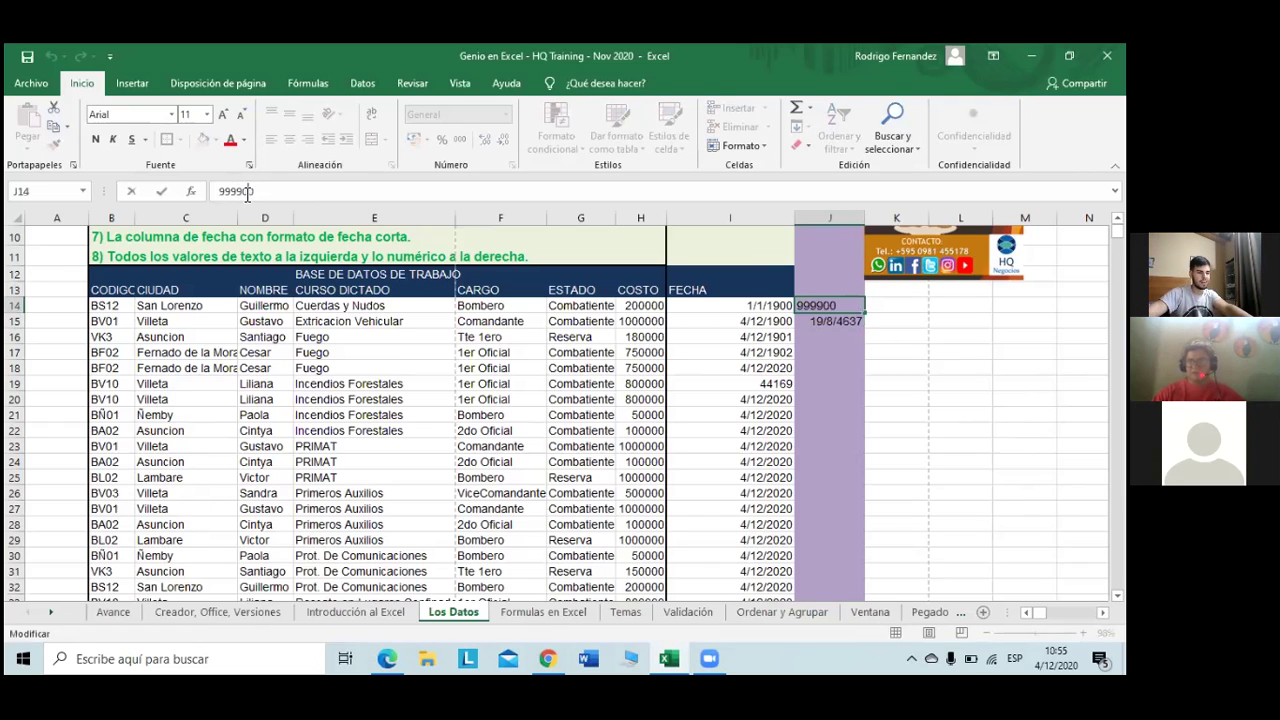
key(Delete)
text(9)
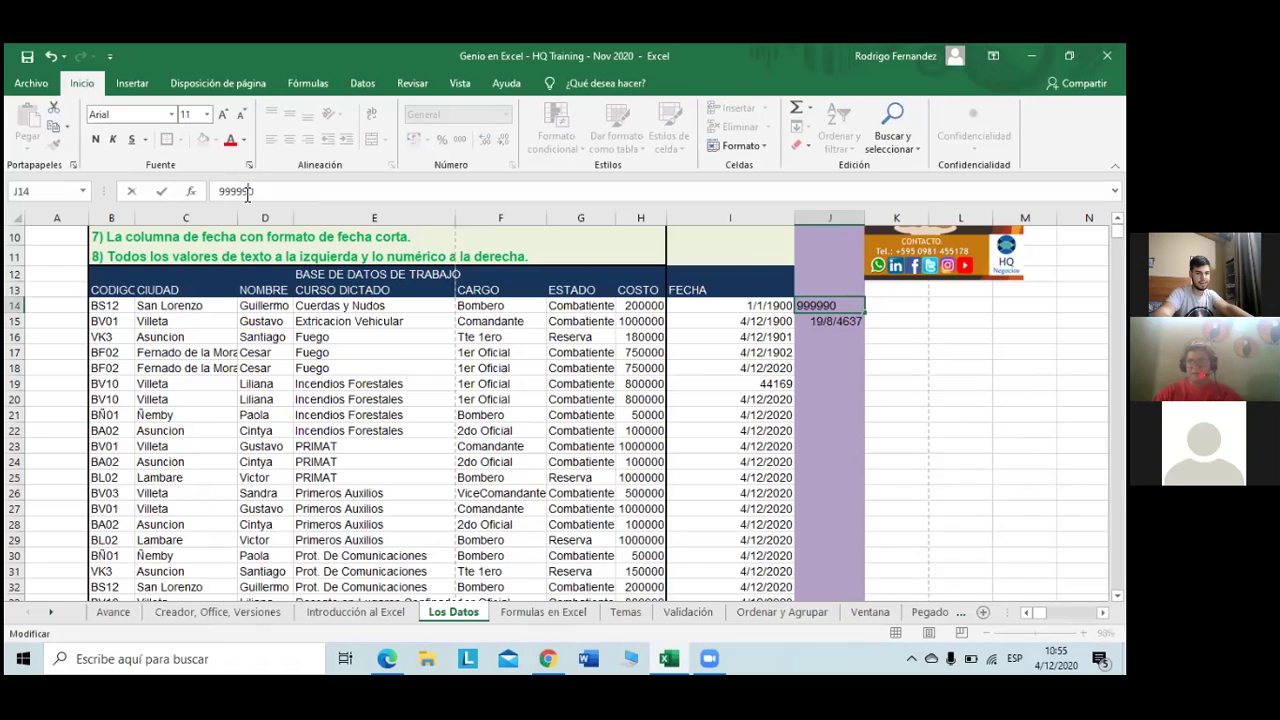
key(Return)
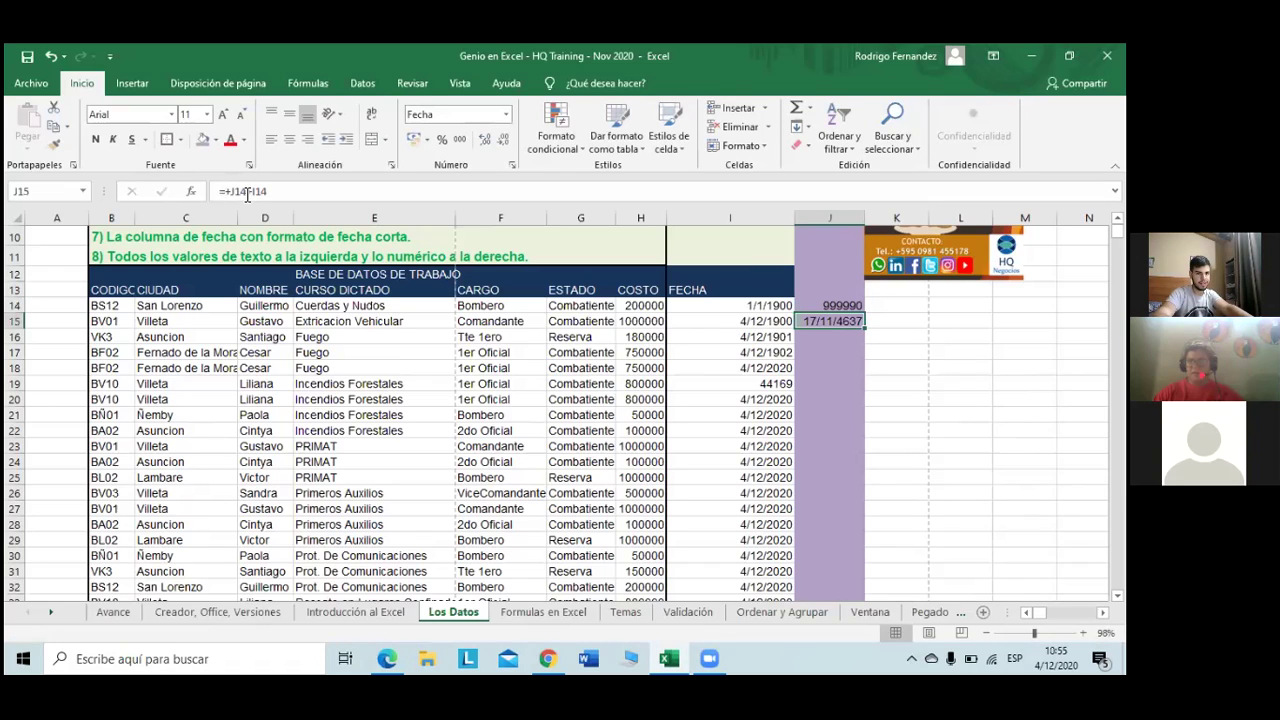
key(Up)
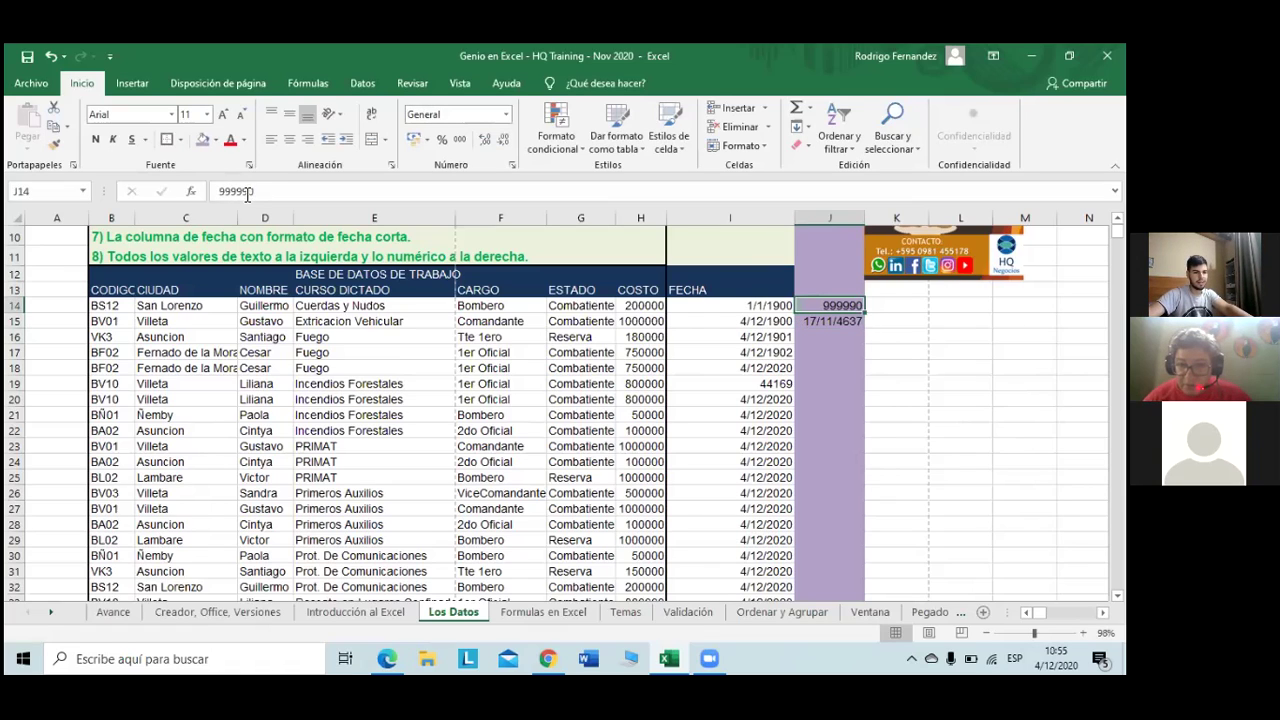
click(260, 191)
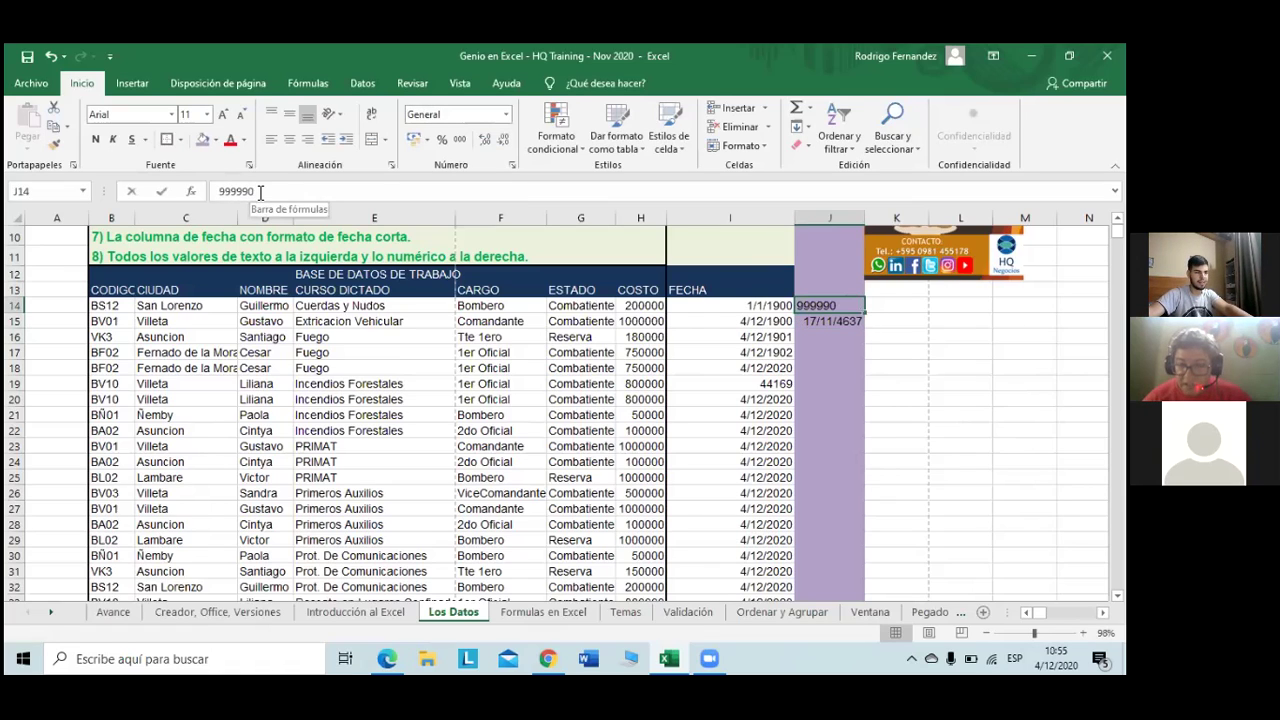
key(BackSpace)
text(9)
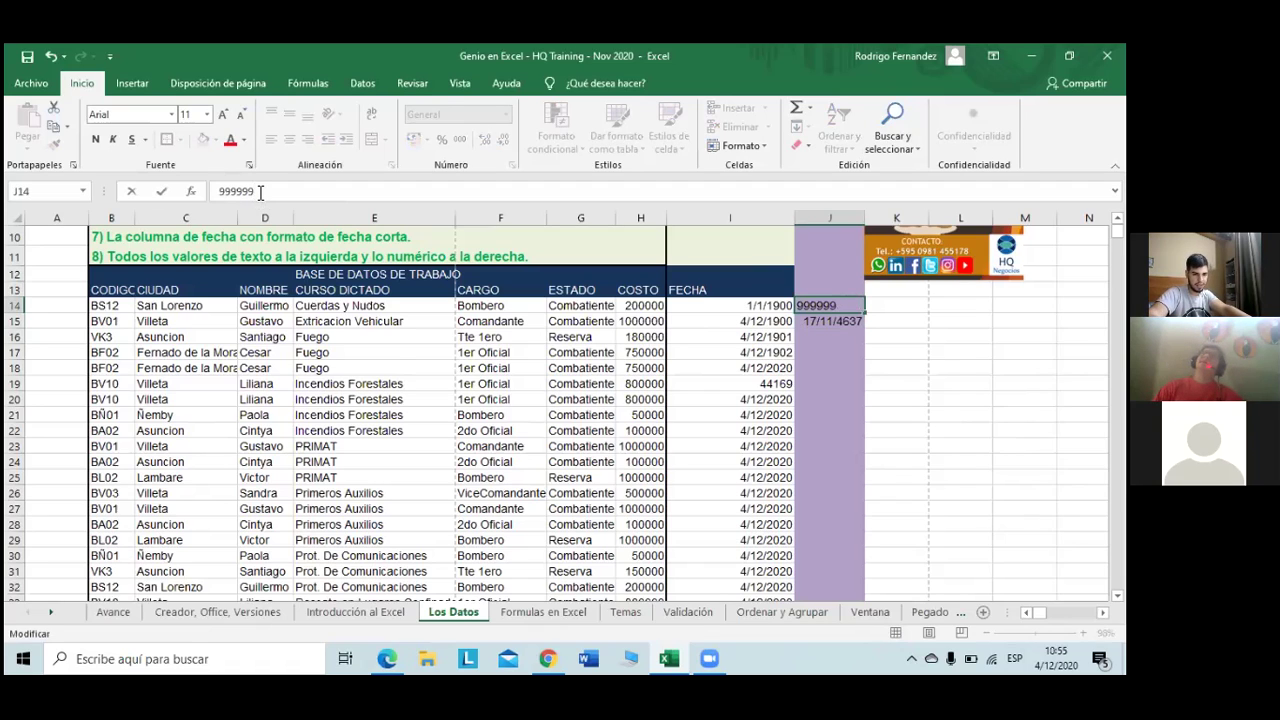
key(Return)
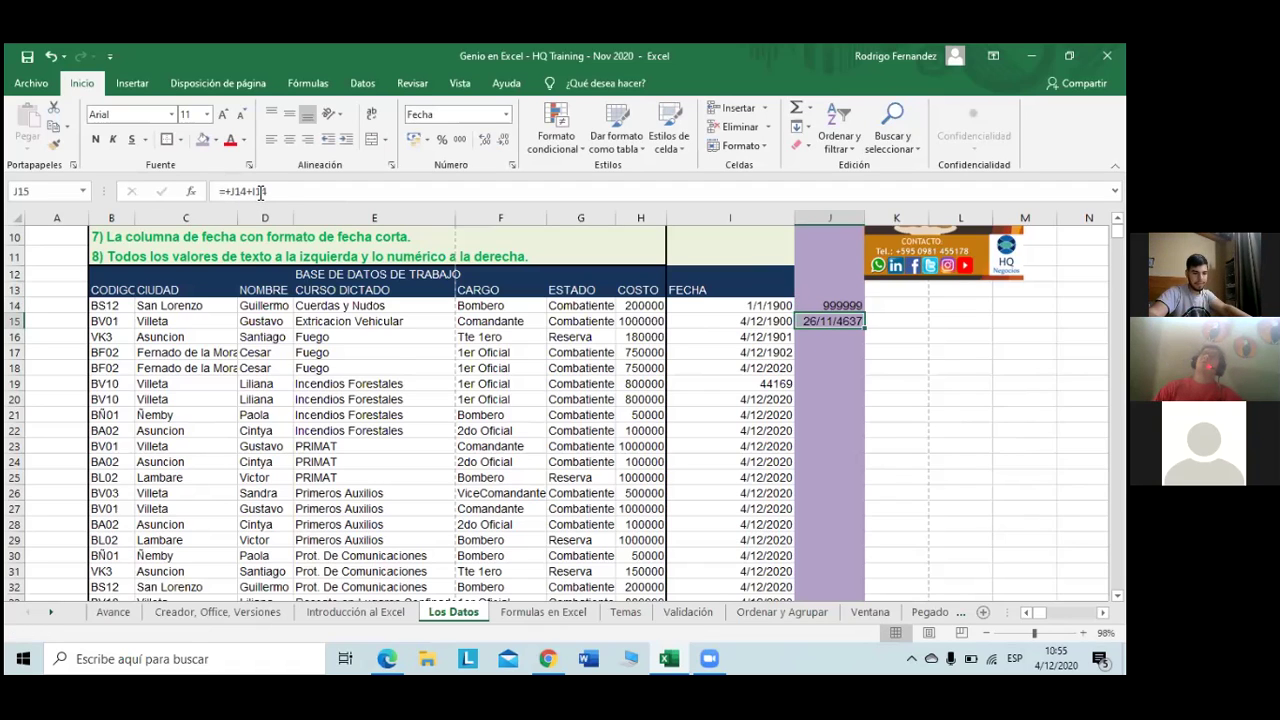
key(Left)
key(Left)
key(Left)
key(Left)
key(Right)
key(Right)
key(Right)
key(Right)
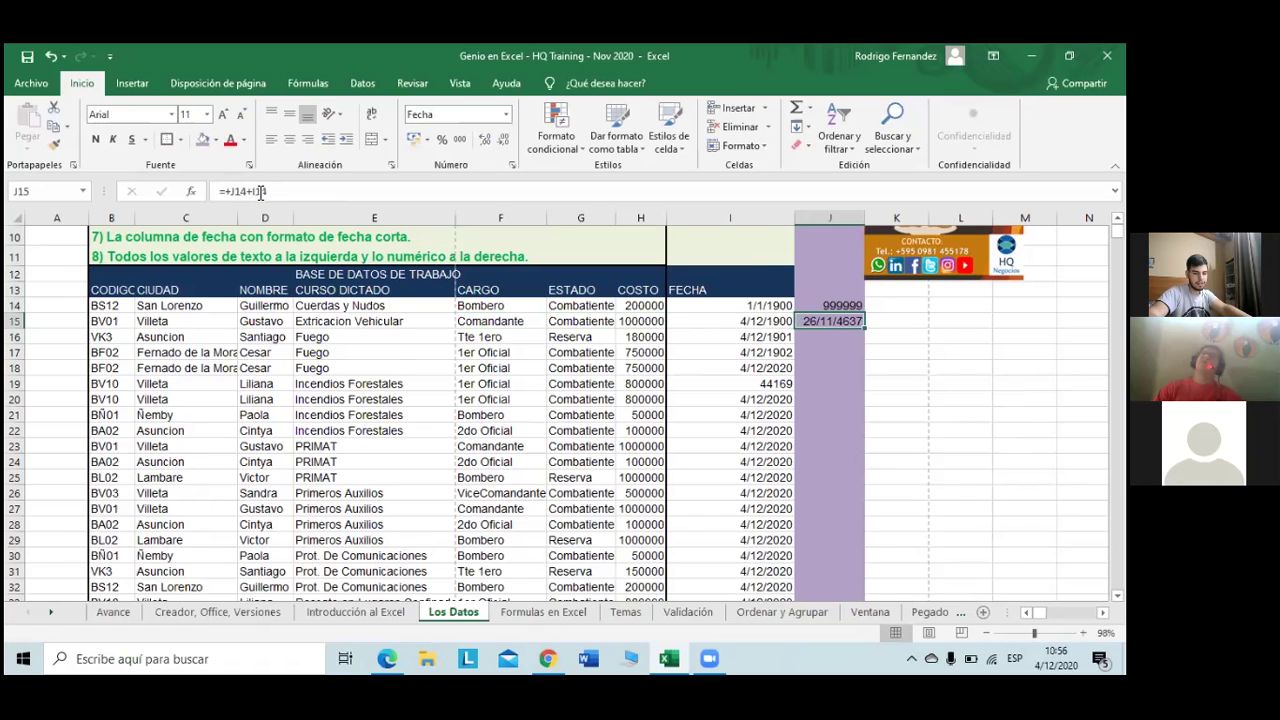
key(Up)
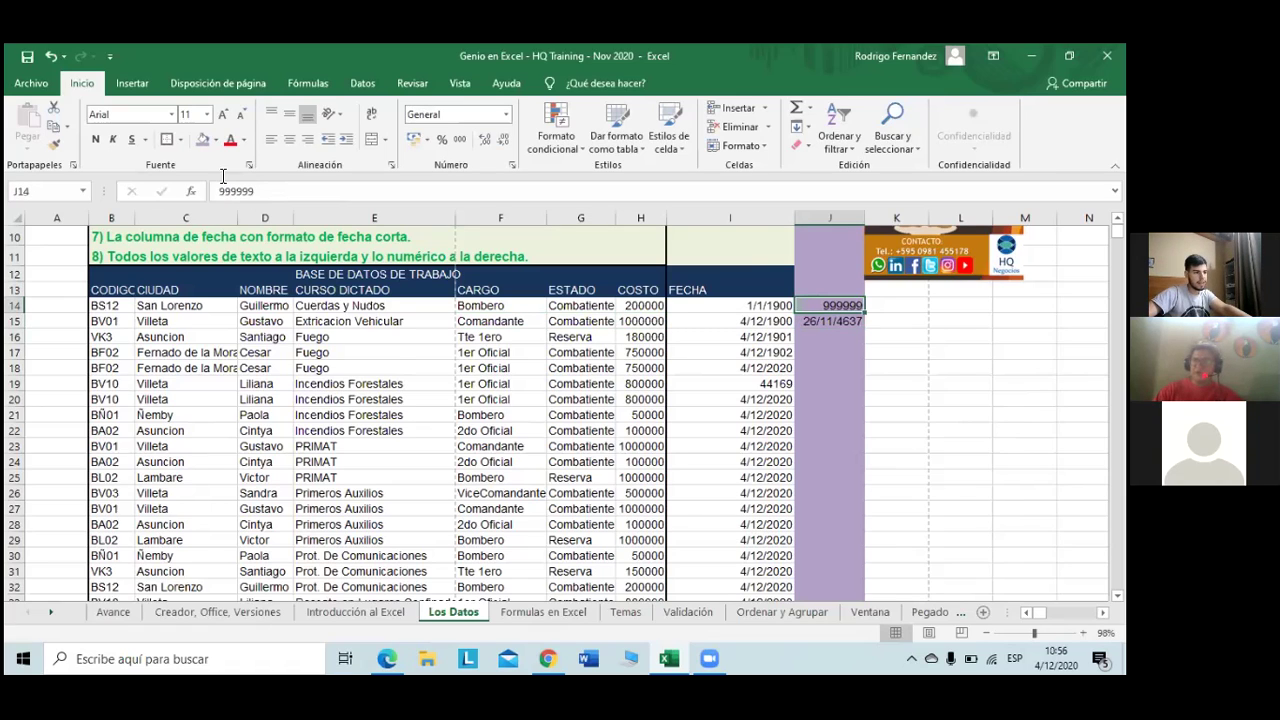
click(223, 194)
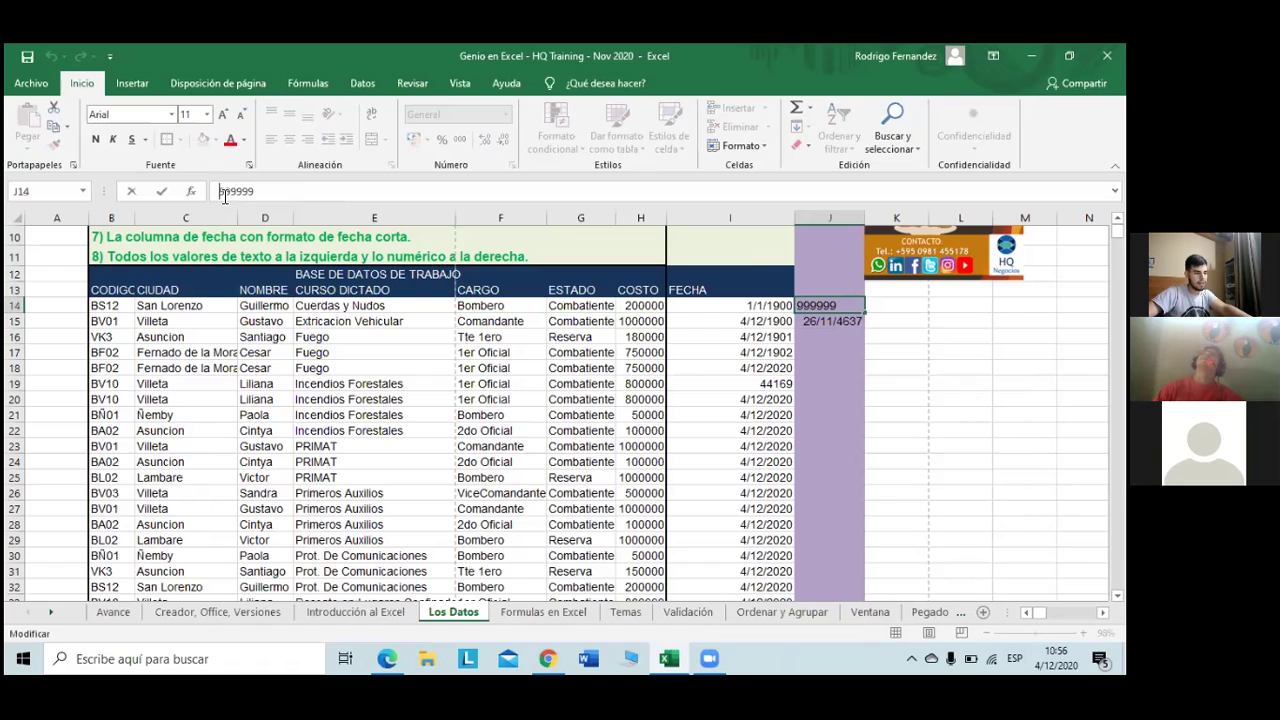
text(95)
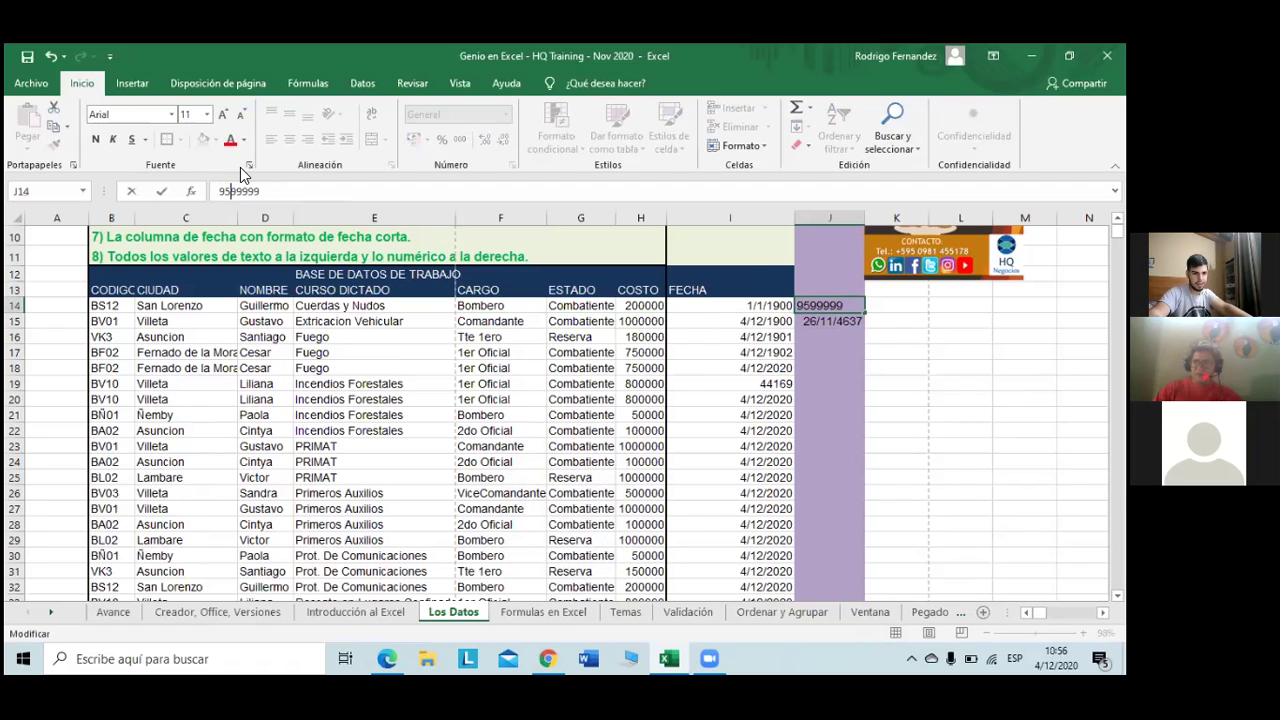
key(Return)
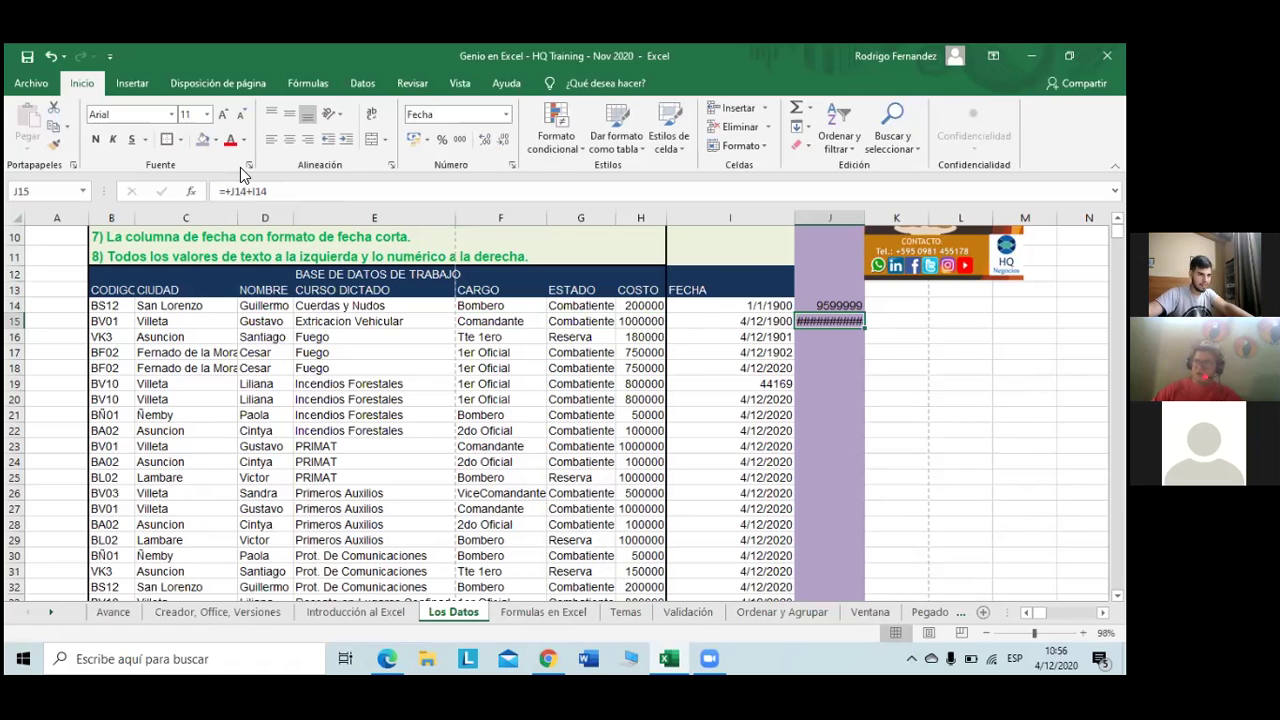
Step: Try 9590000, 9500000 and 9000000 in J14, checking the date in J15 each time
key(Up)
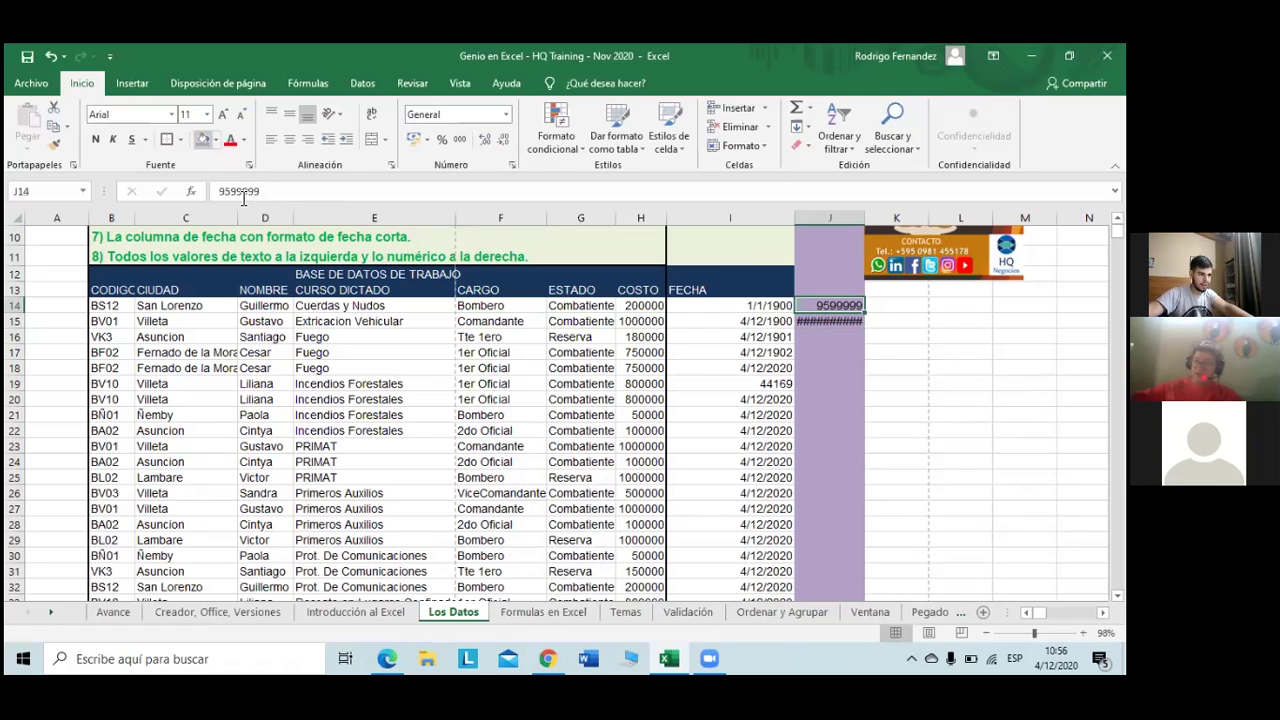
drag(259, 191, 241, 196)
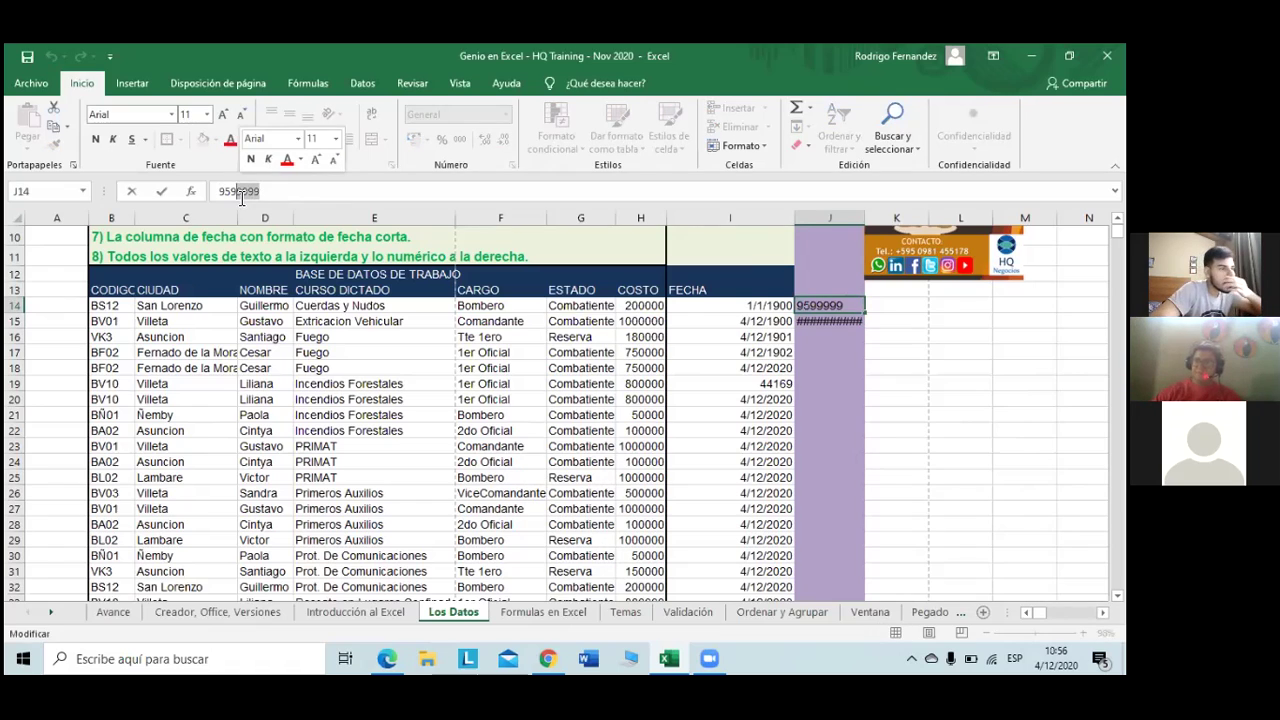
text(0000)
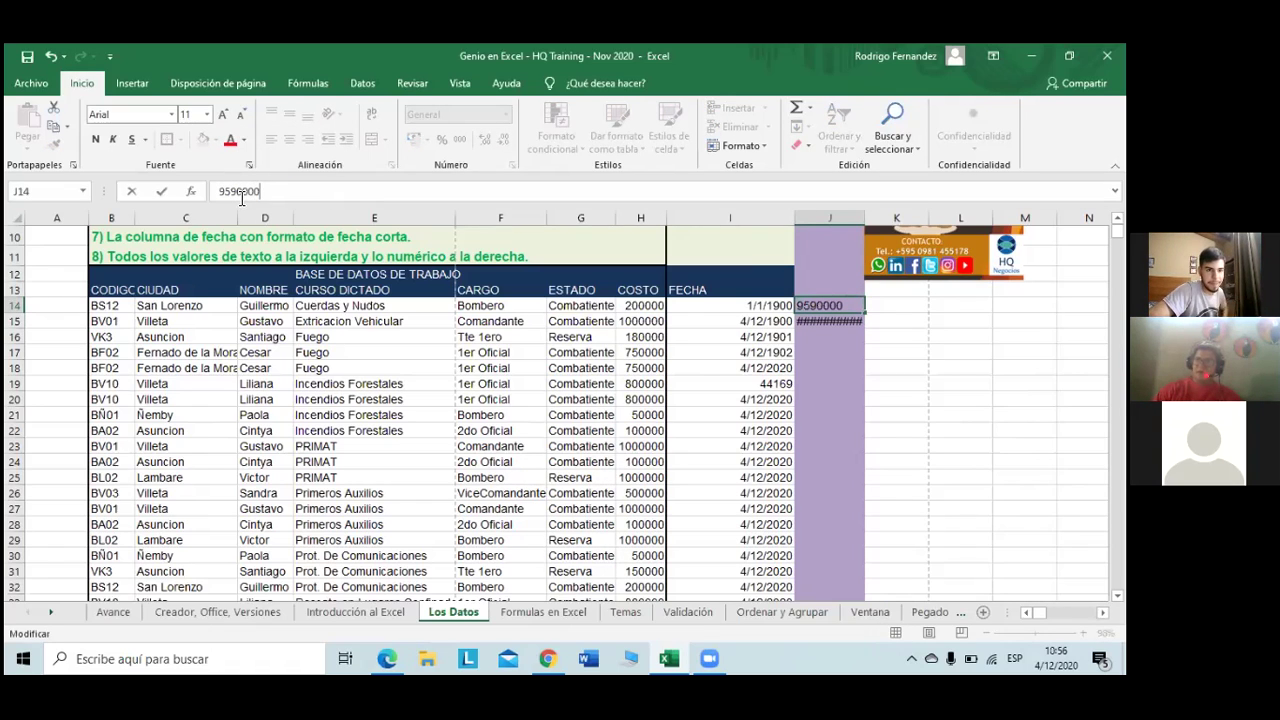
key(Return)
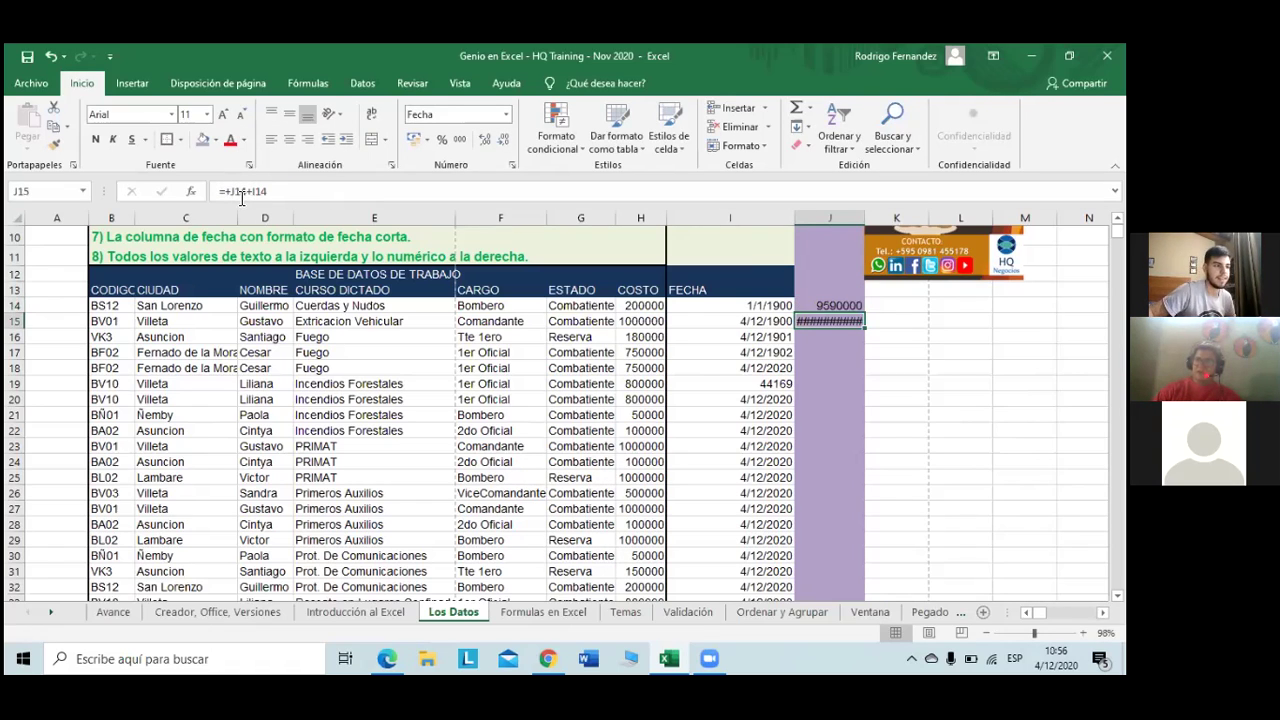
key(Up)
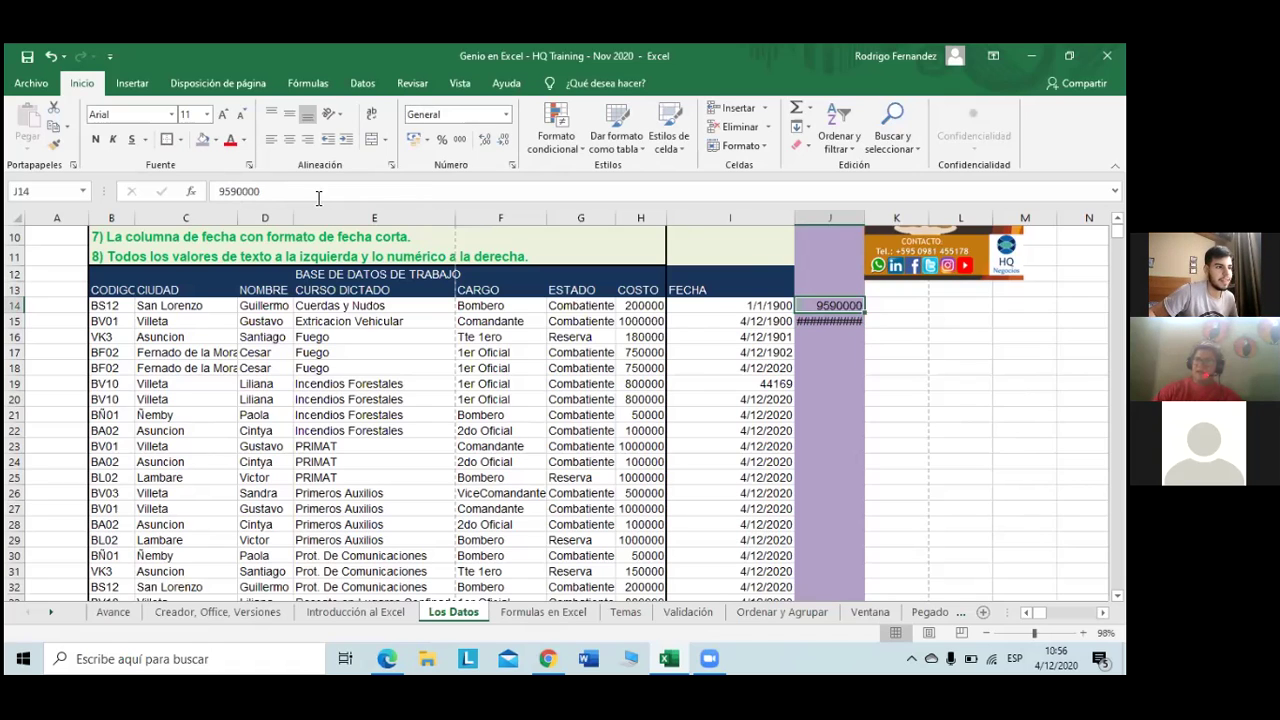
click(236, 192)
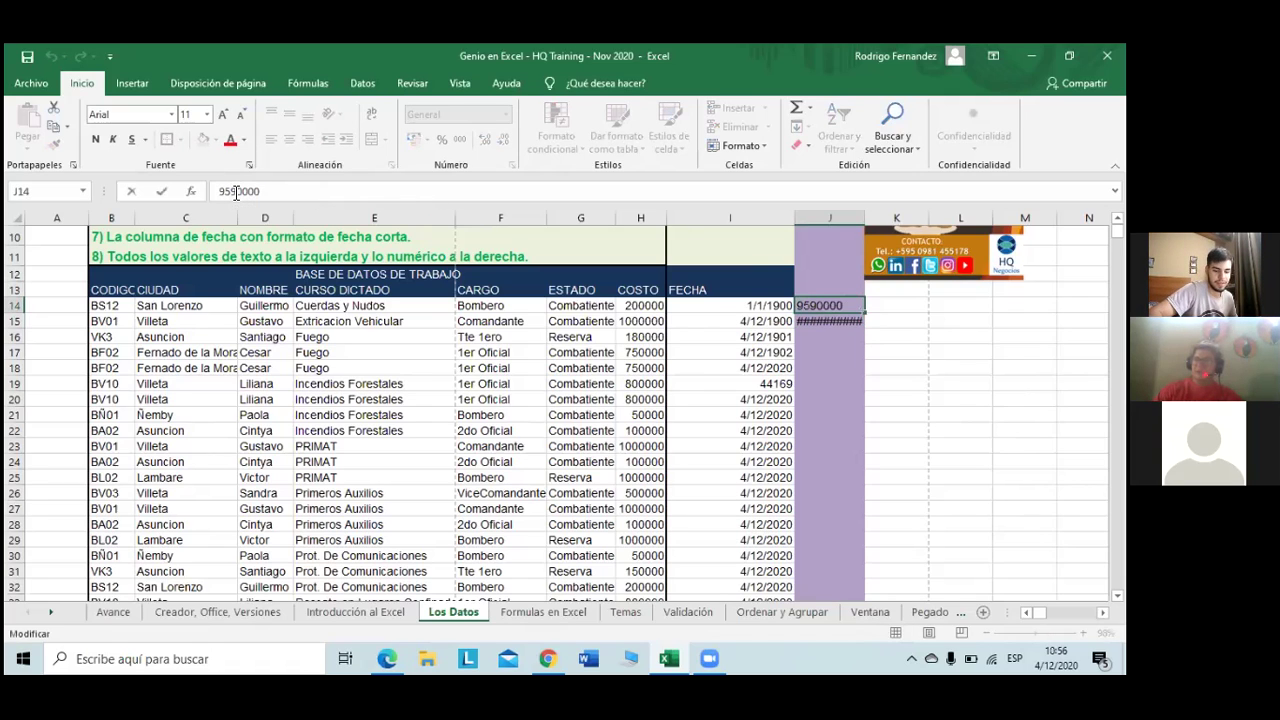
key(BackSpace)
text(0)
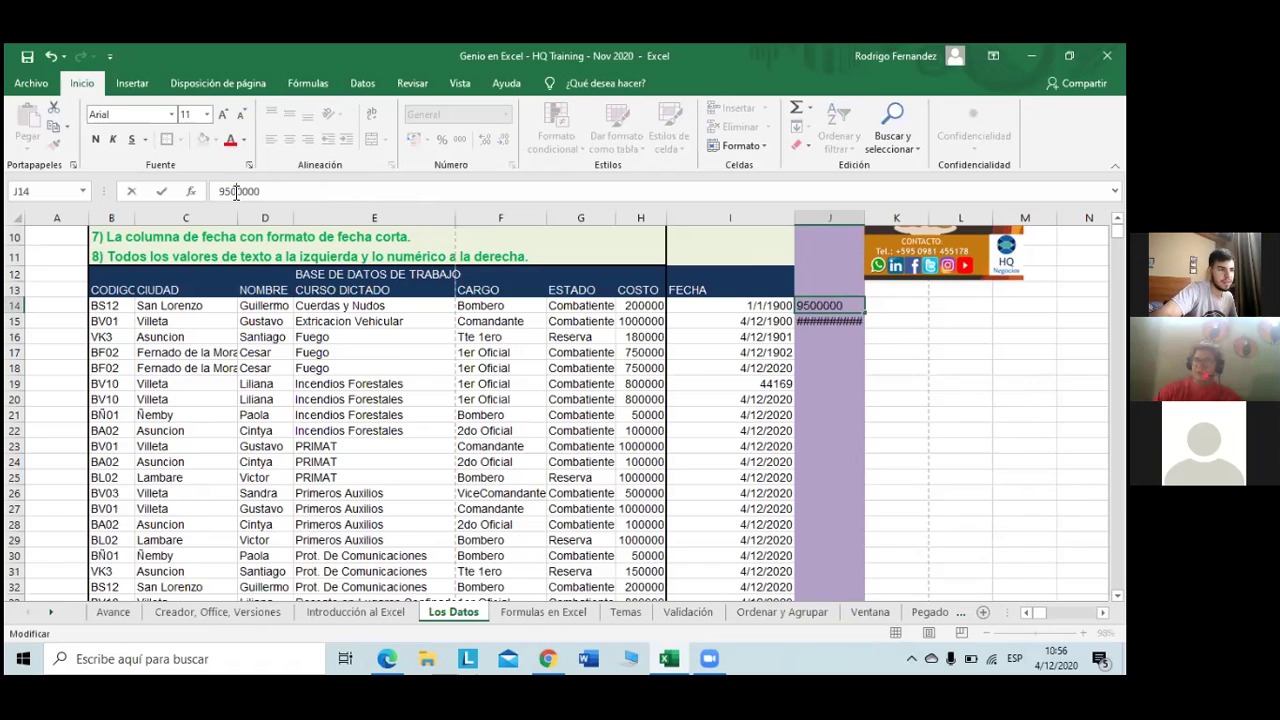
key(Return)
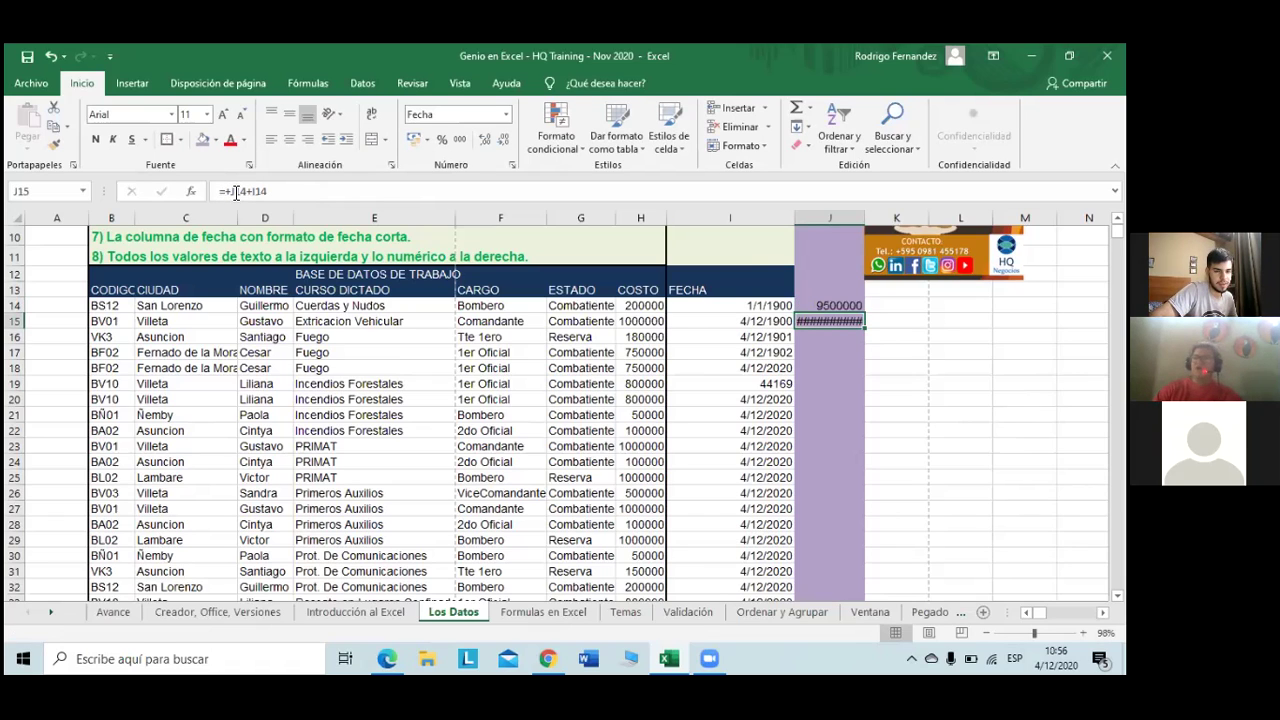
key(Up)
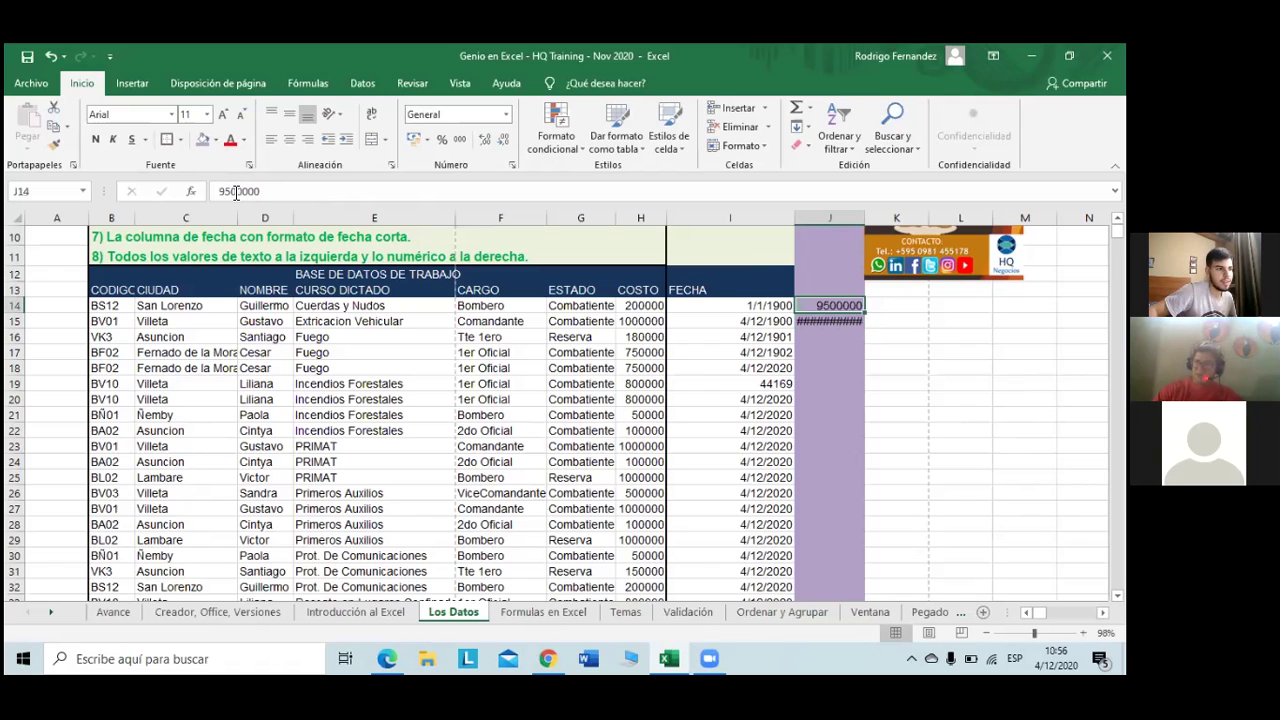
click(236, 193)
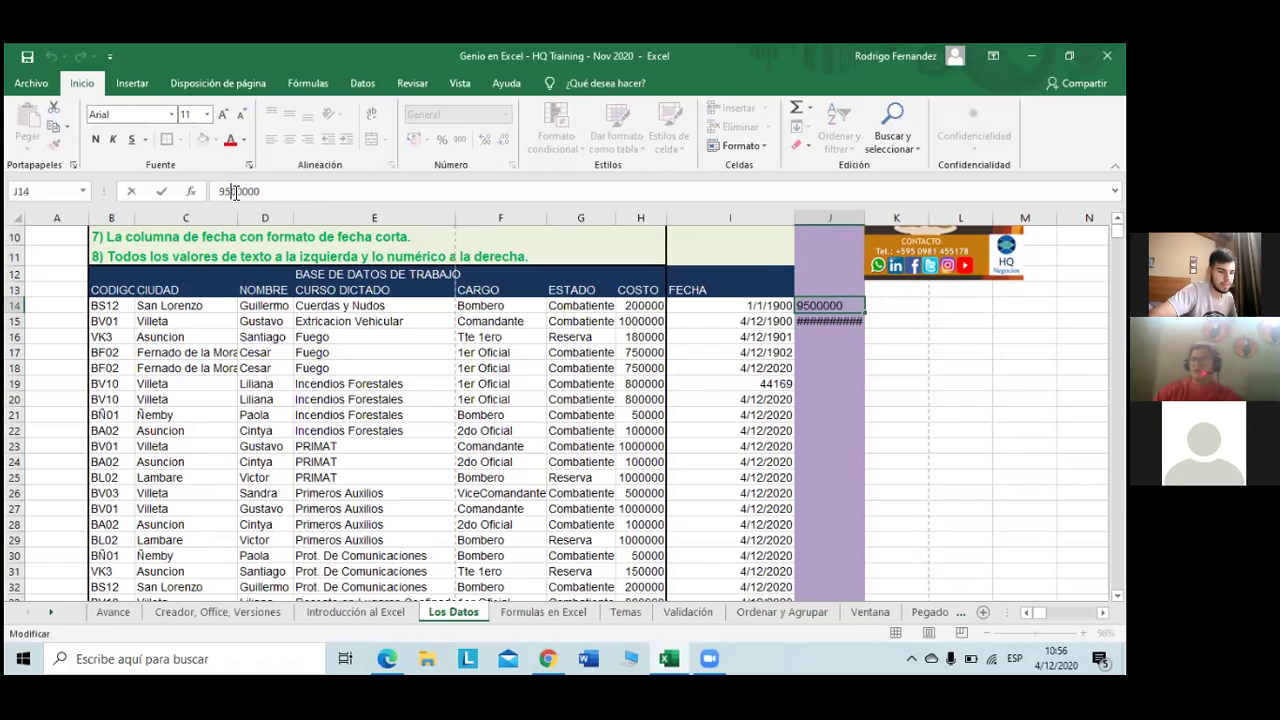
key(BackSpace)
text(0)
key(Return)
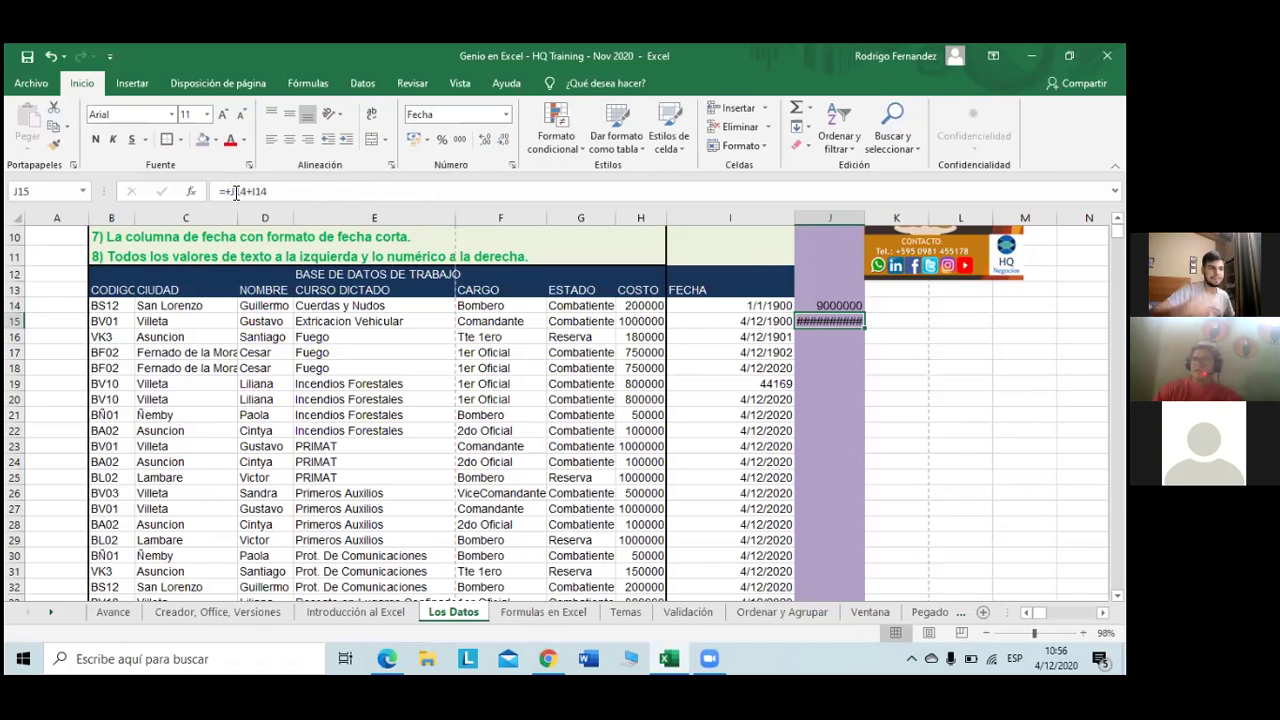
Step: Lower J14 to 8000000, 7000000, then 1000000 until J15 shows a valid date
key(Up)
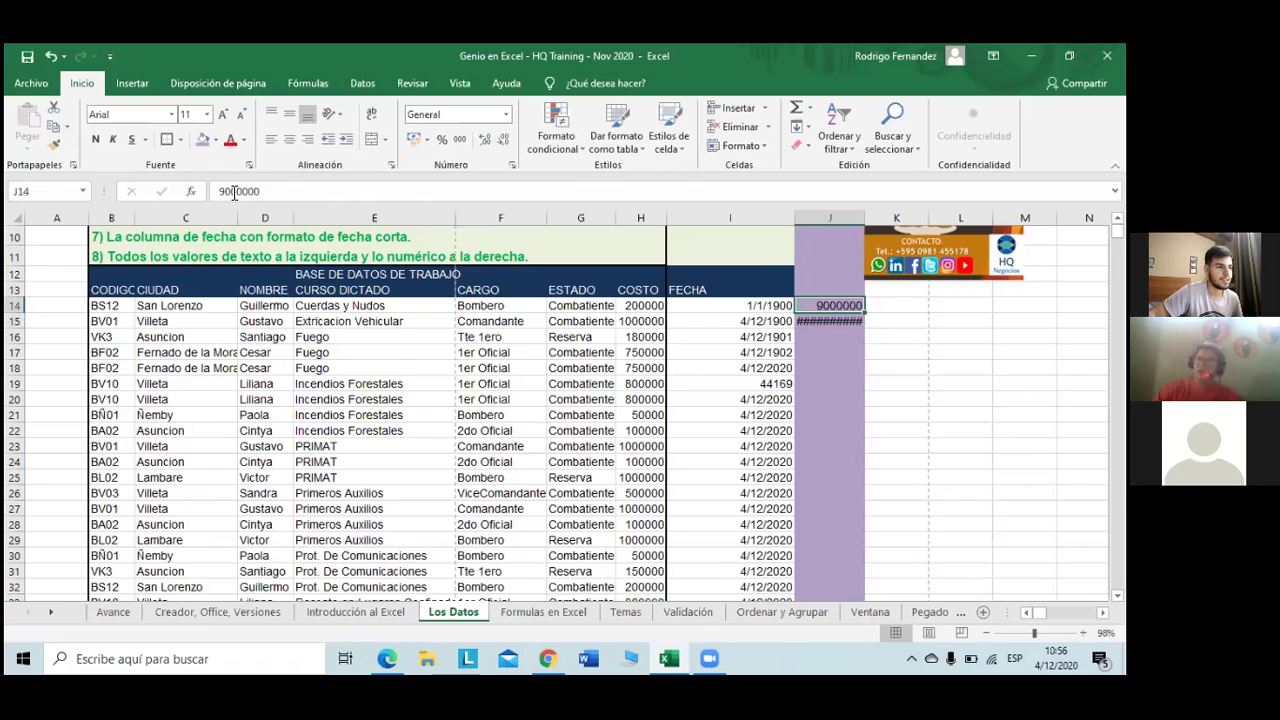
click(224, 190)
key(BackSpace)
text(8)
key(Return)
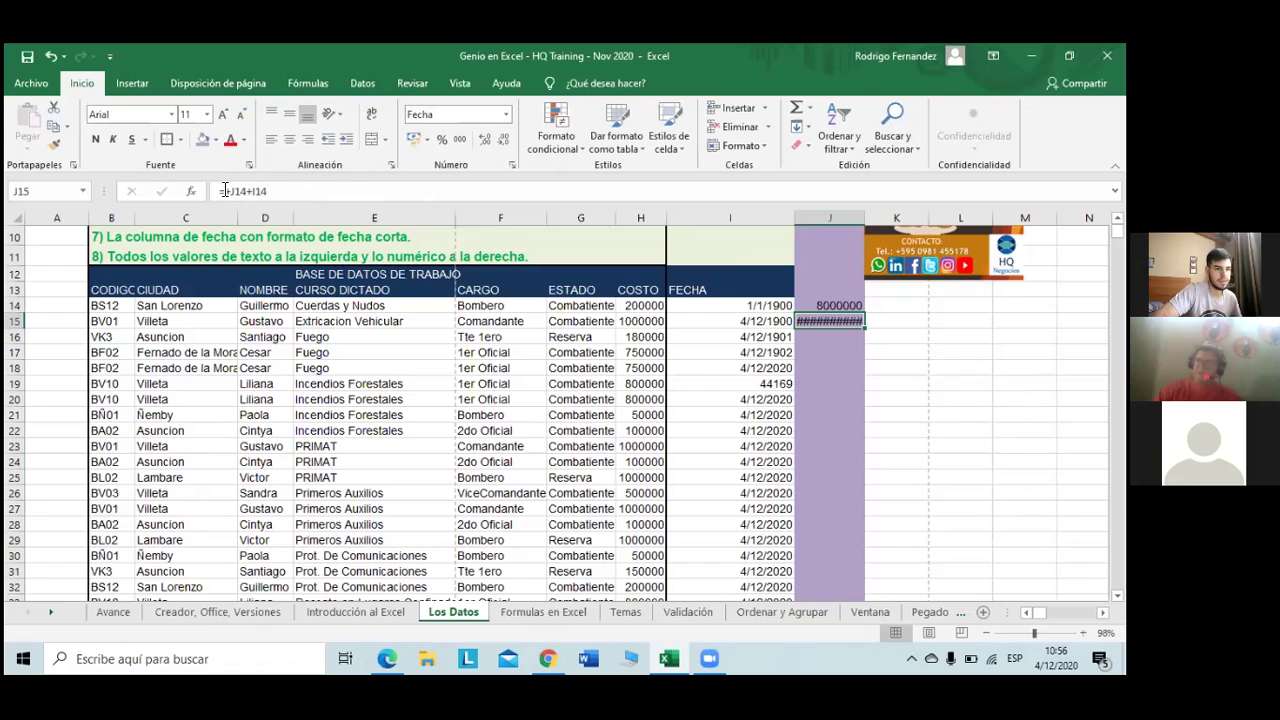
key(Up)
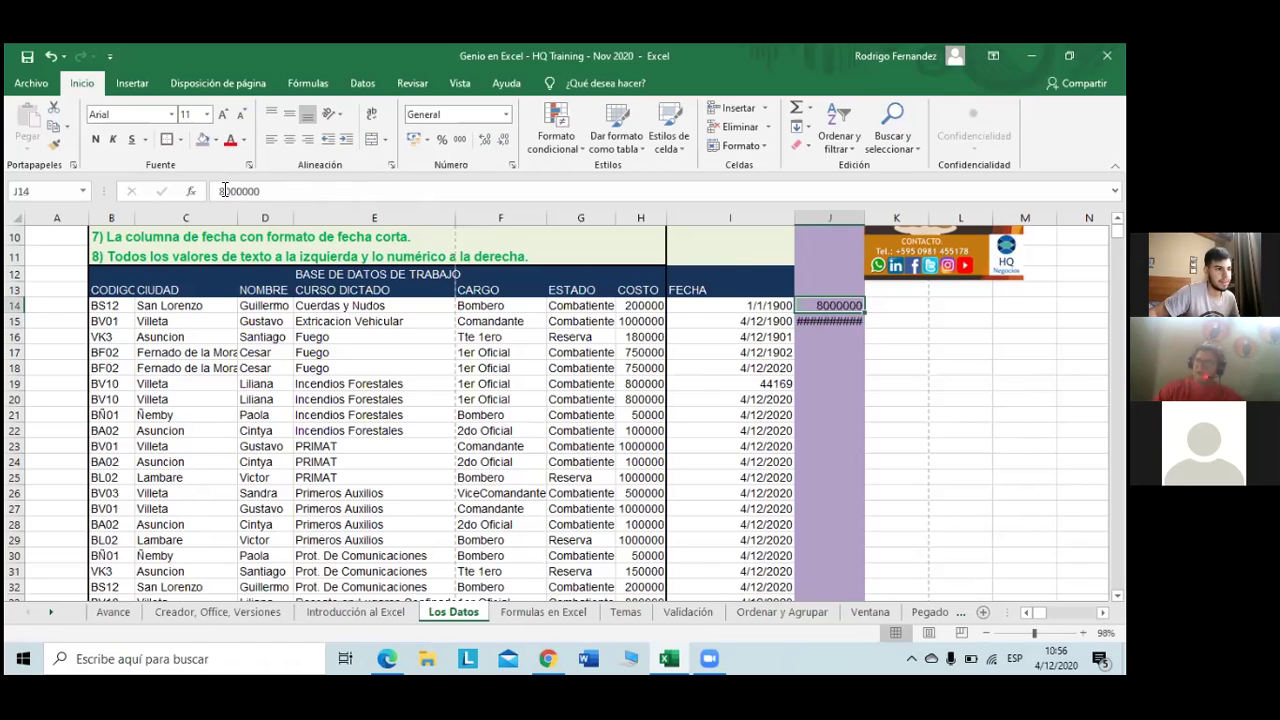
click(224, 190)
key(BackSpace)
text(7)
key(Return)
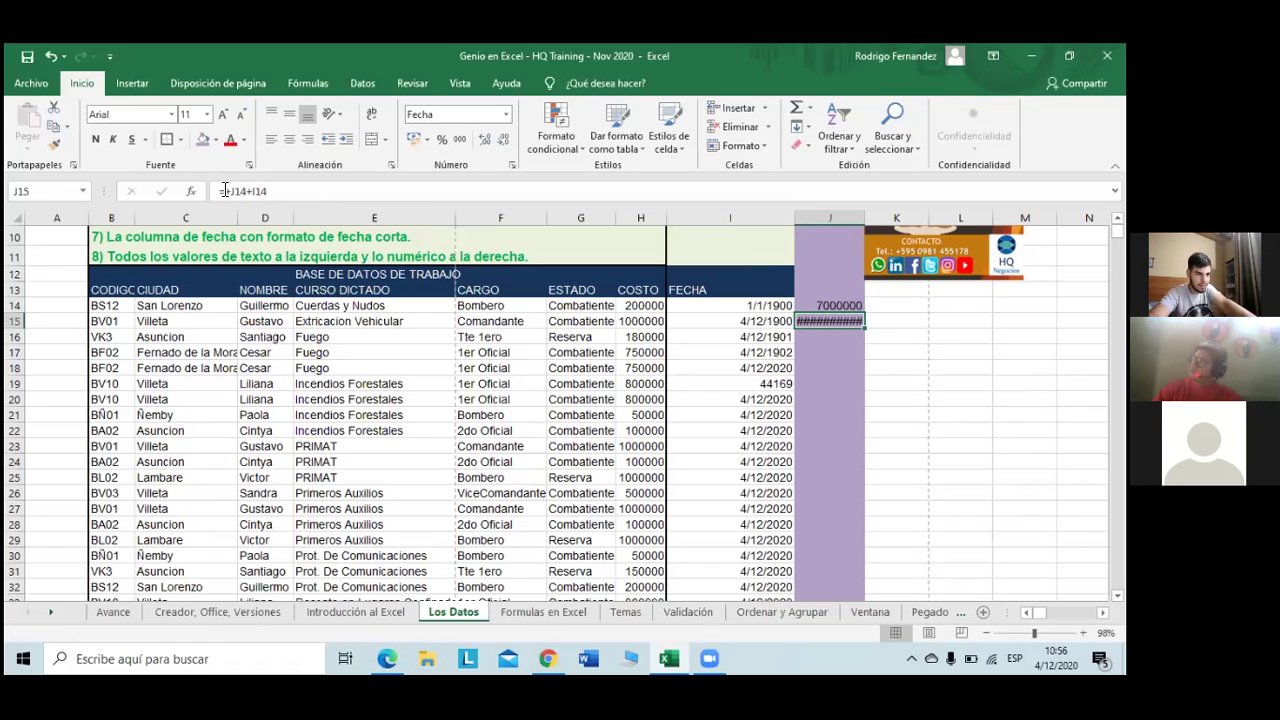
key(Up)
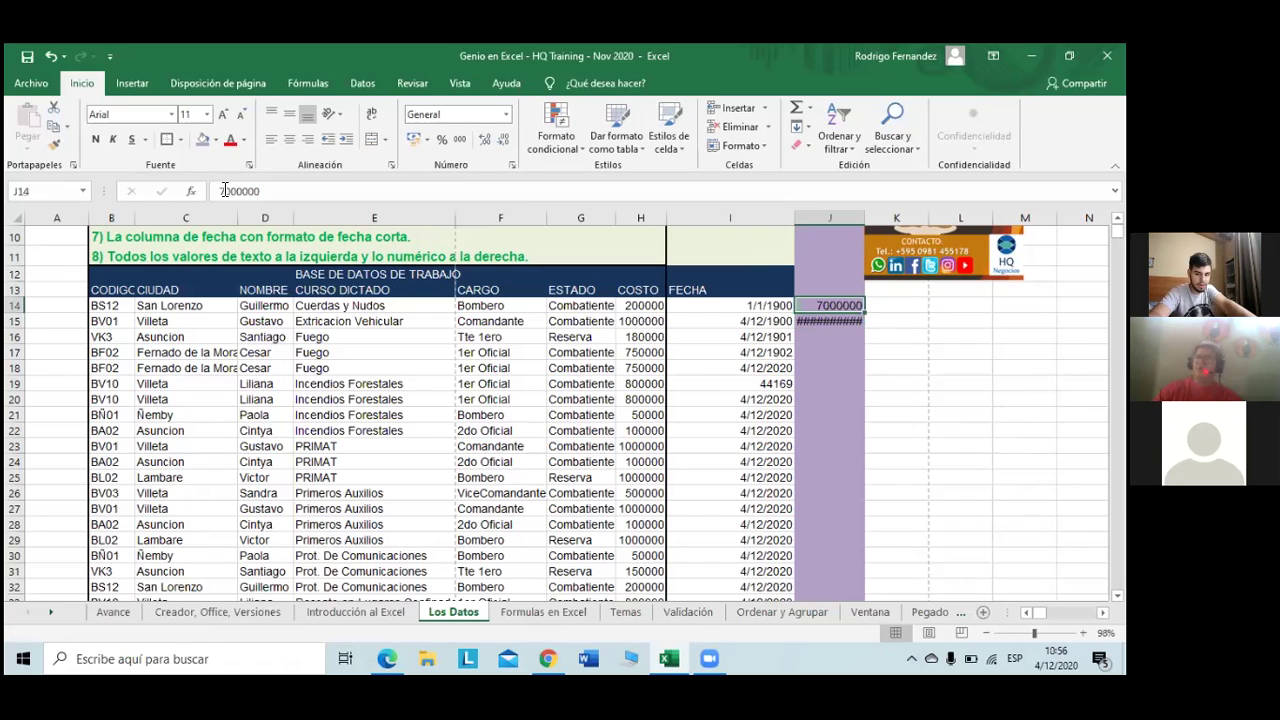
click(224, 191)
key(BackSpace)
text(1)
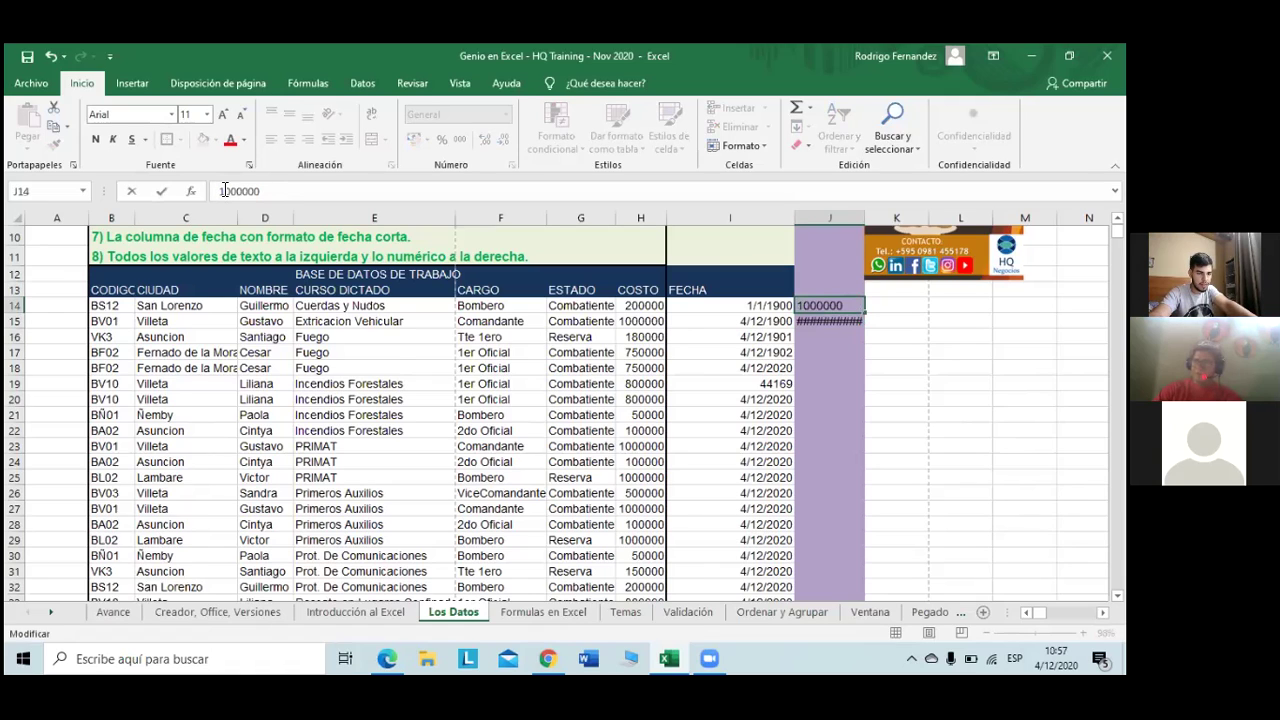
key(Return)
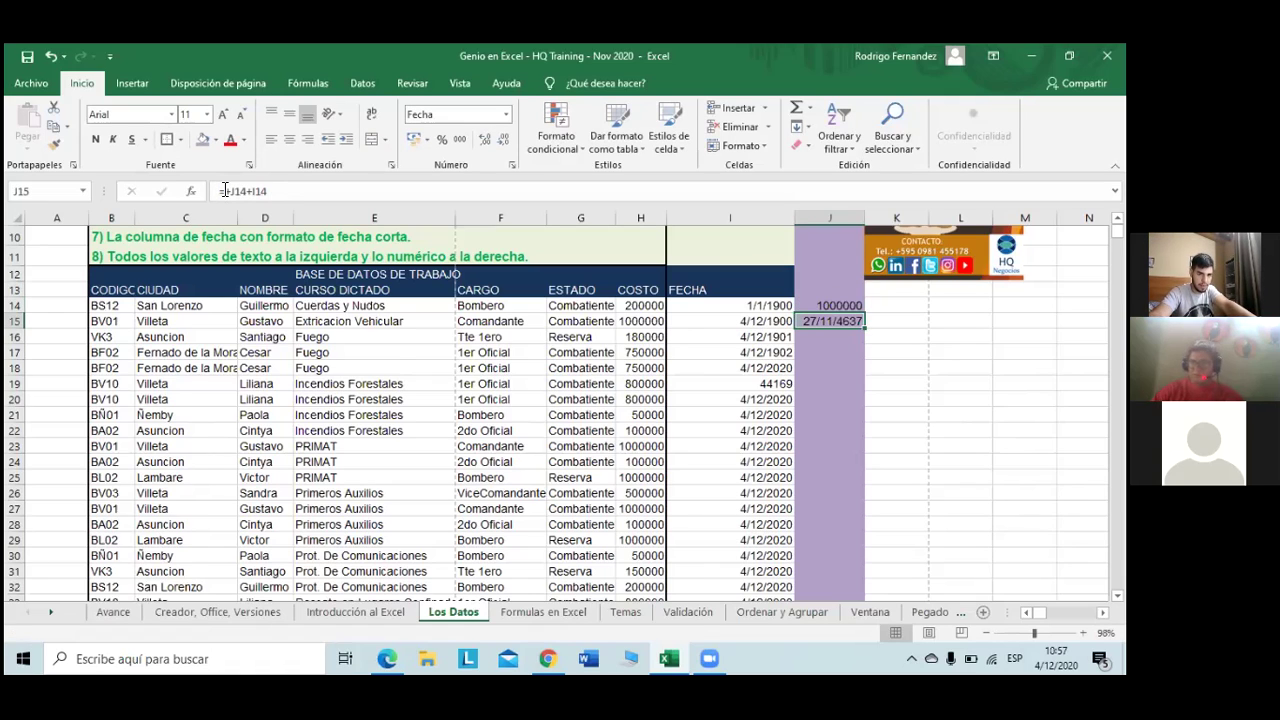
Step: Raise J14 to 2000000 and then 3000000, checking J15's result
key(Up)
click(224, 190)
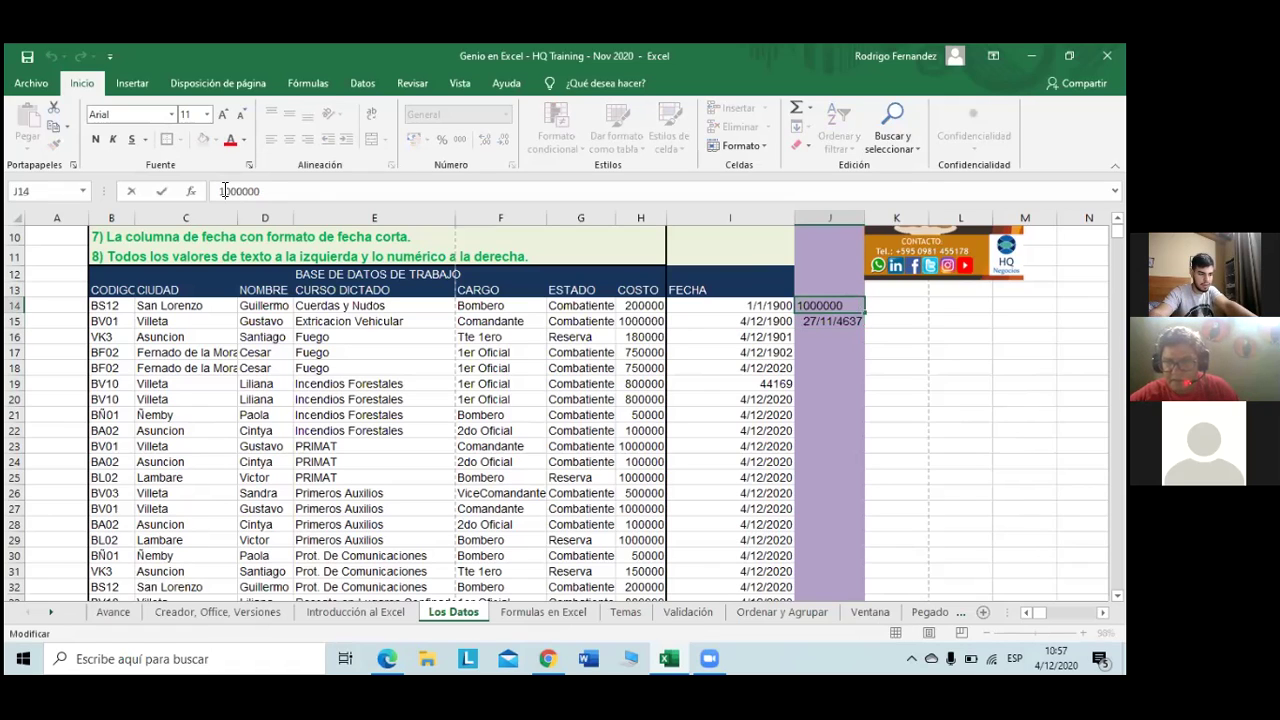
key(BackSpace)
text(2)
key(Return)
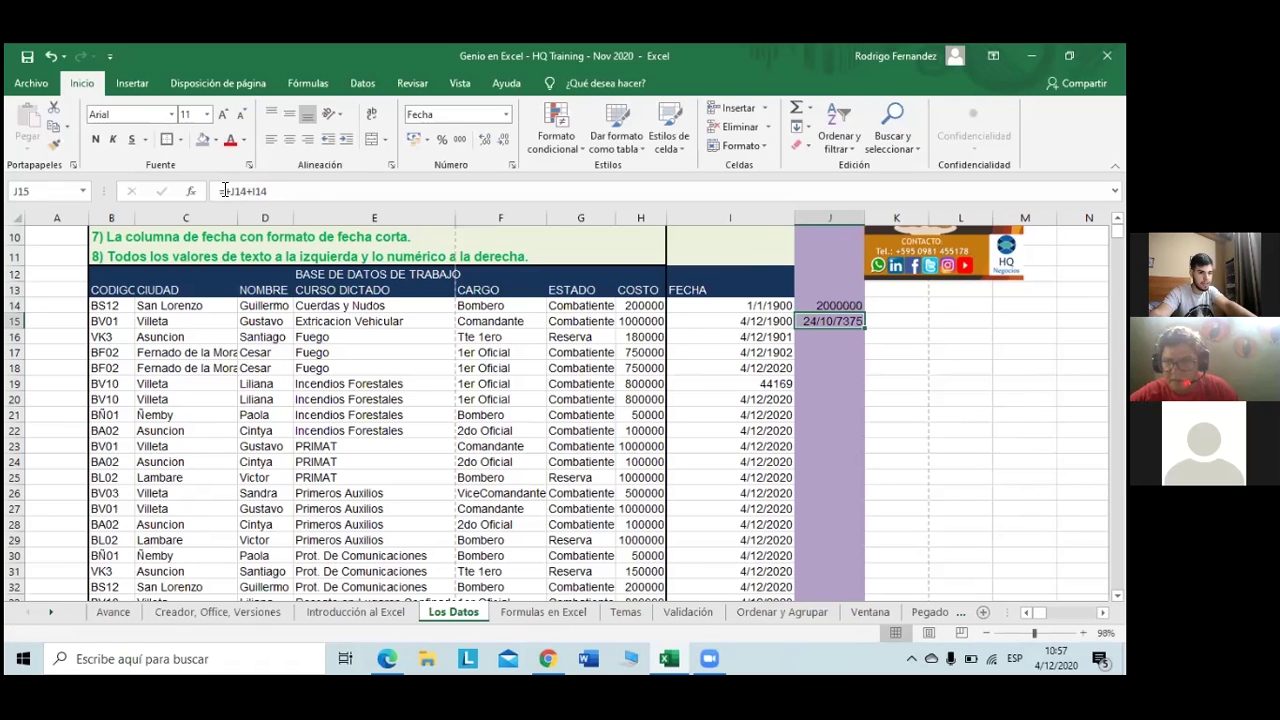
key(Up)
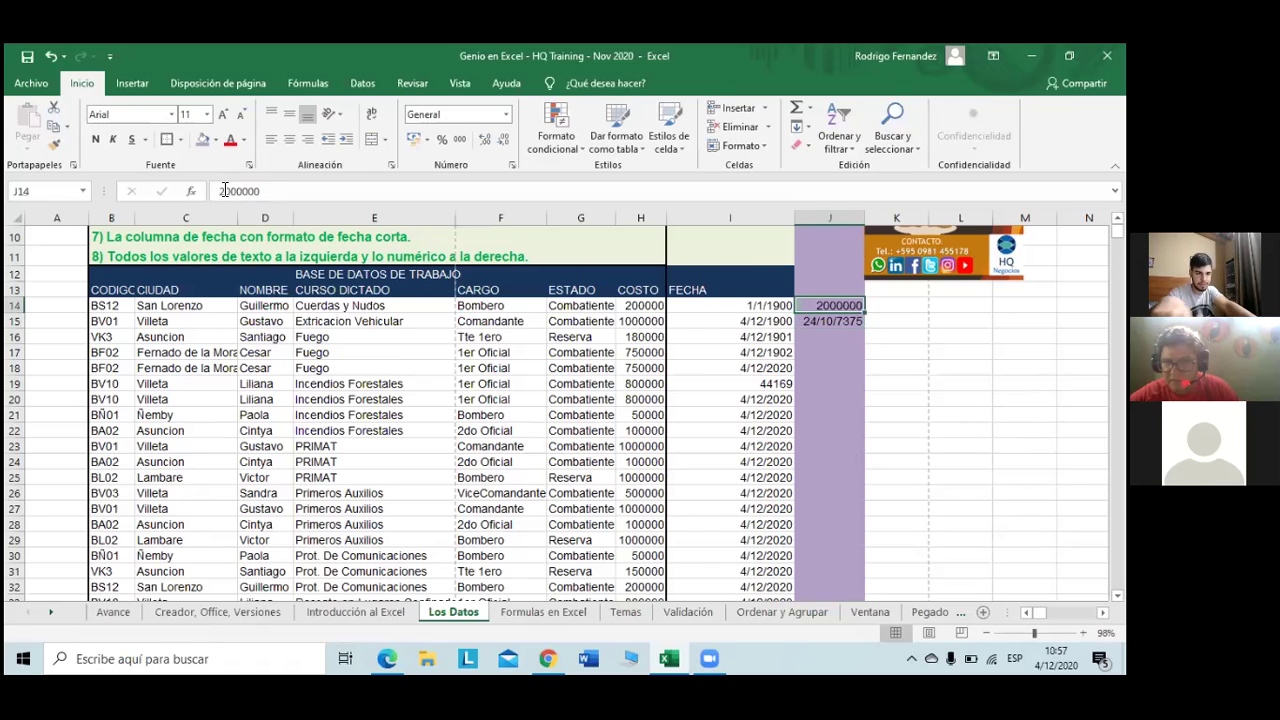
click(224, 190)
key(BackSpace)
text(3)
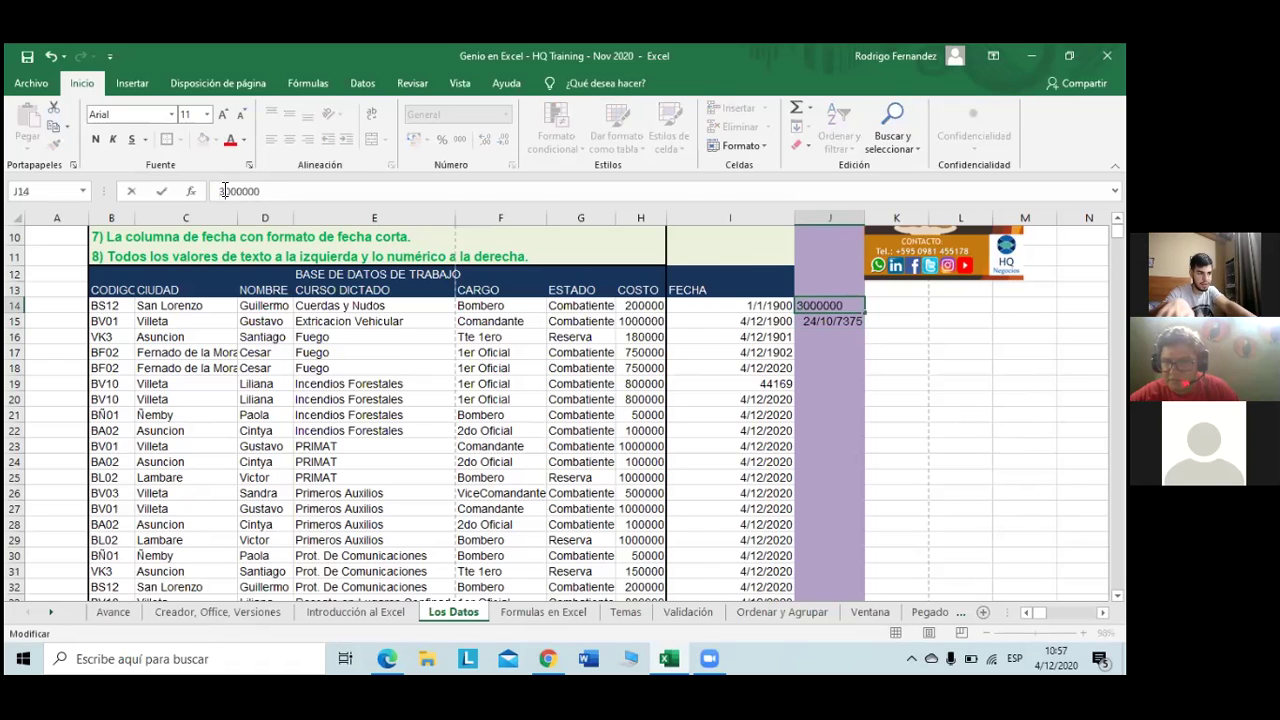
key(Return)
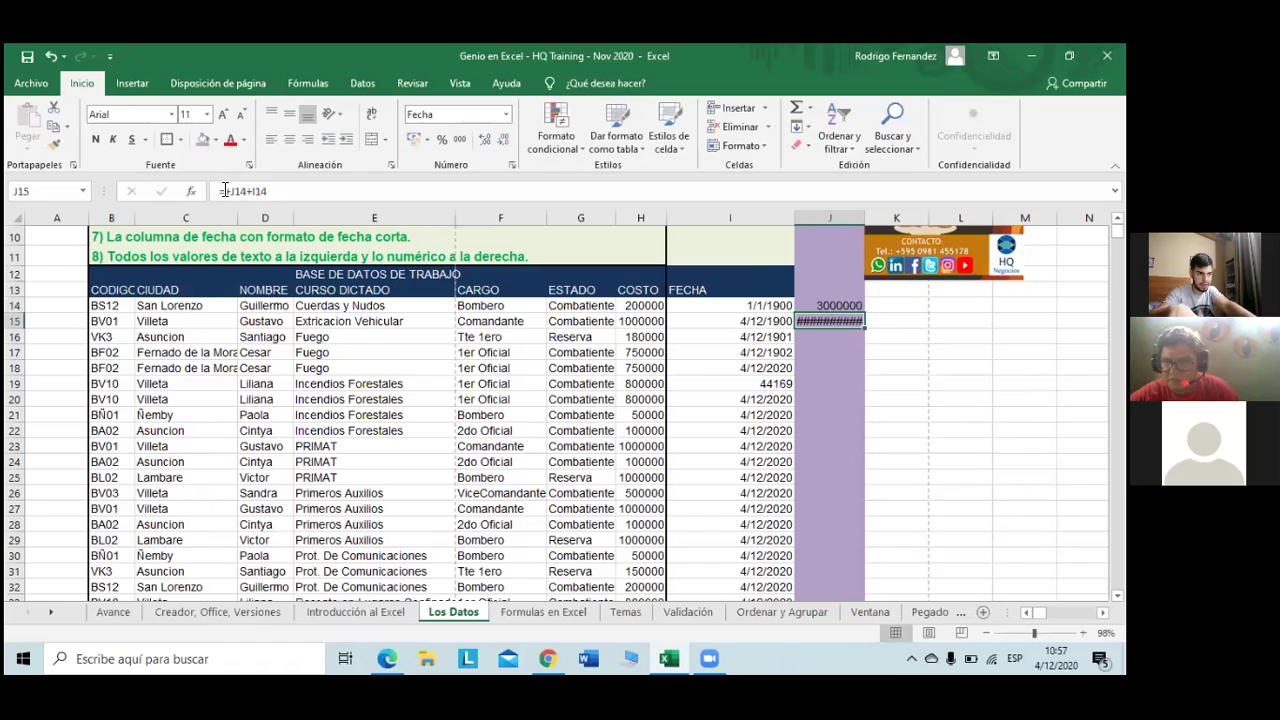
key(Up)
key(Down)
key(Up)
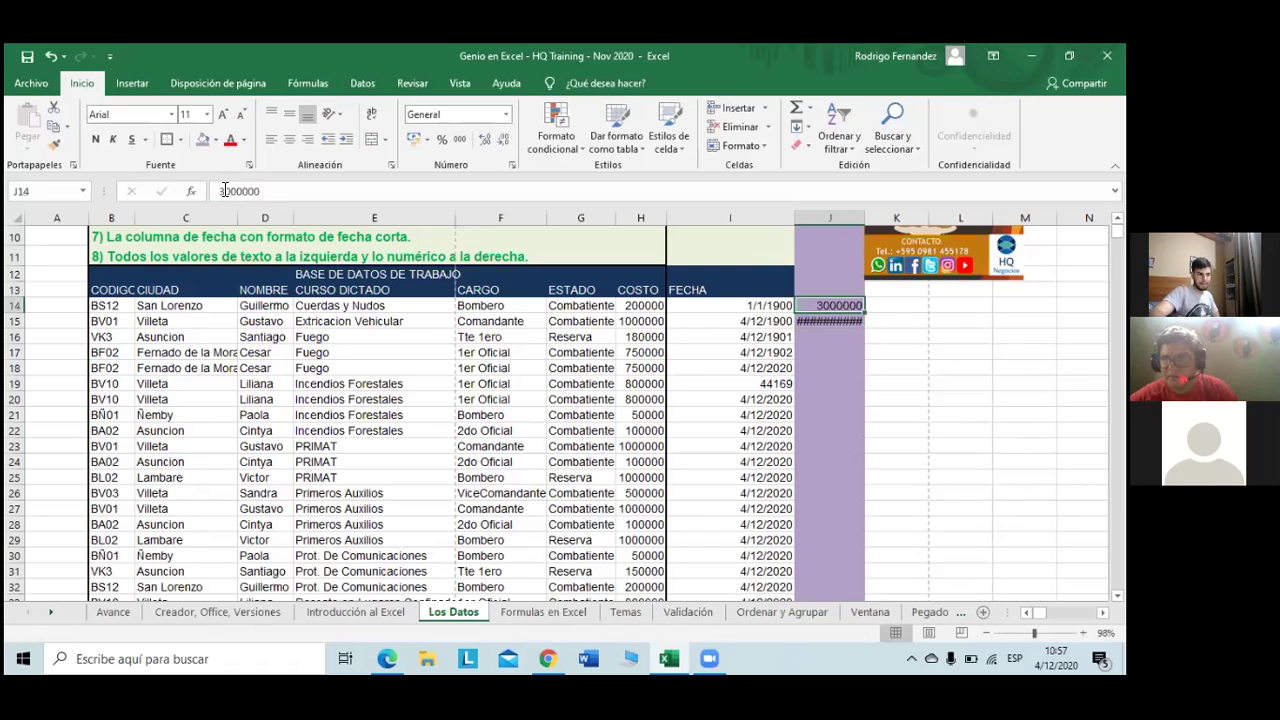
Step: Step J14 through 2500000, 2600000 and 2700000, watching J15's date
click(230, 191)
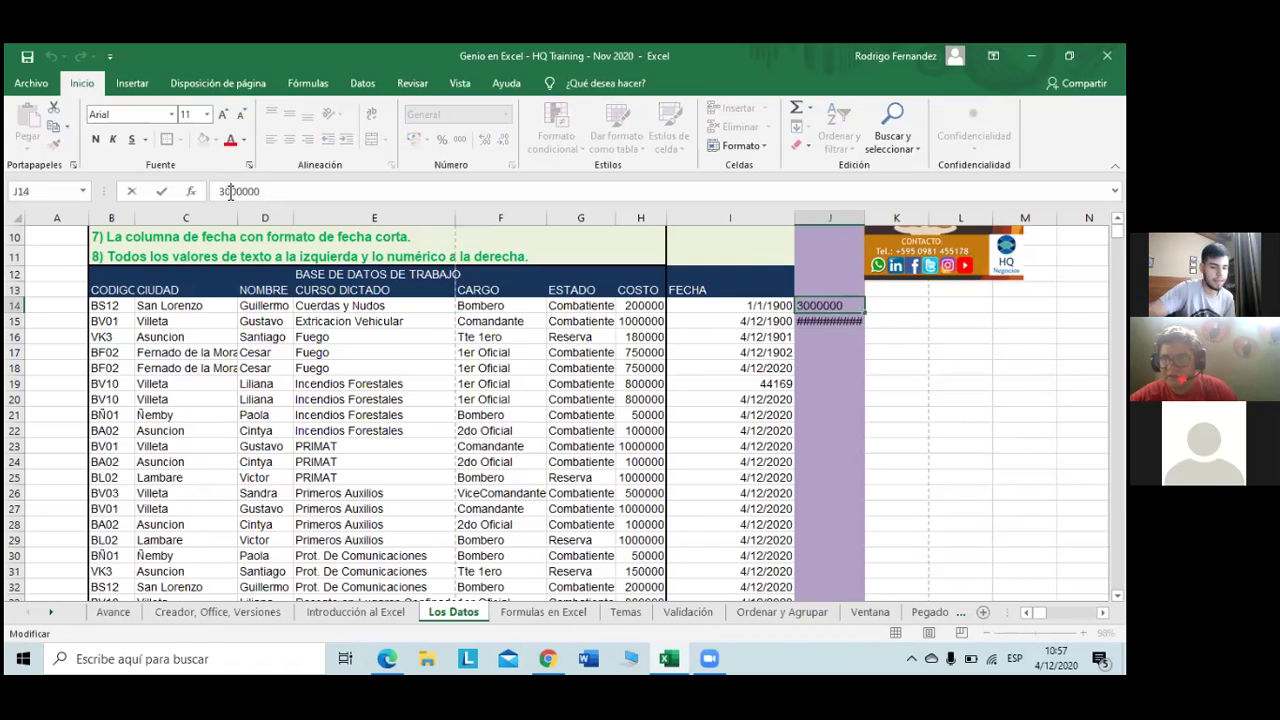
key(BackSpace)
key(BackSpace)
text(5)
key(Return)
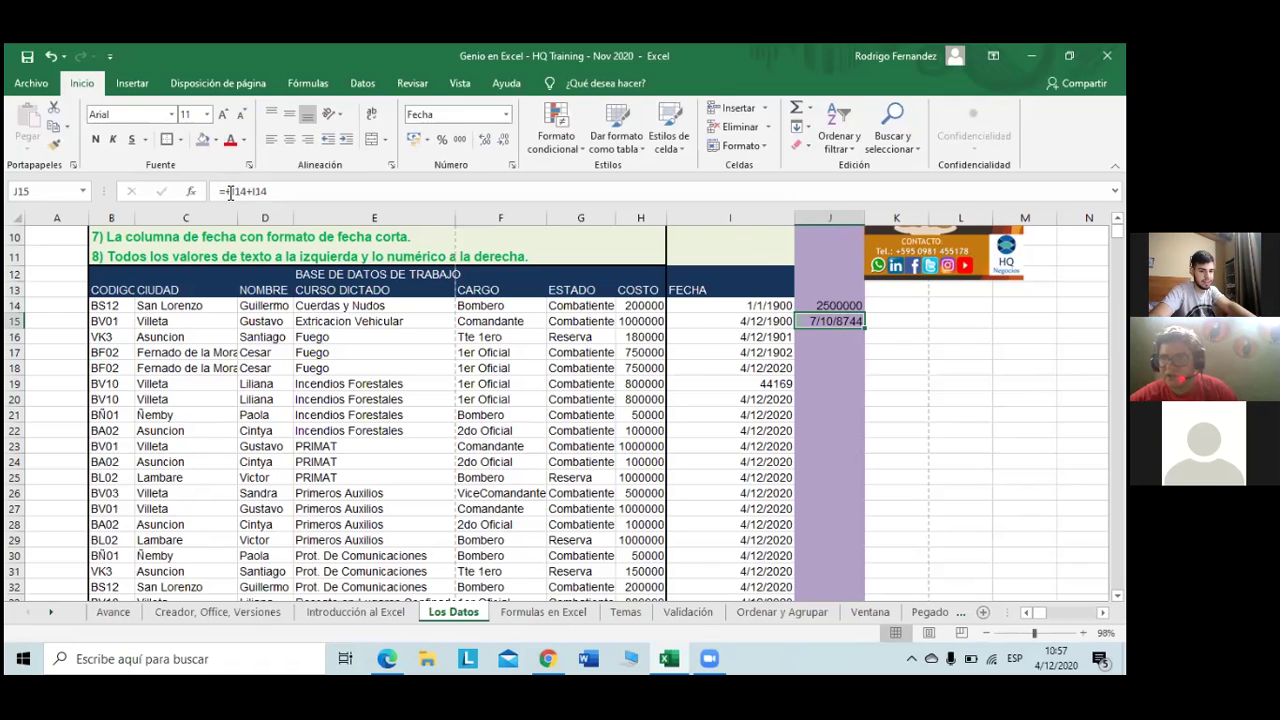
key(Up)
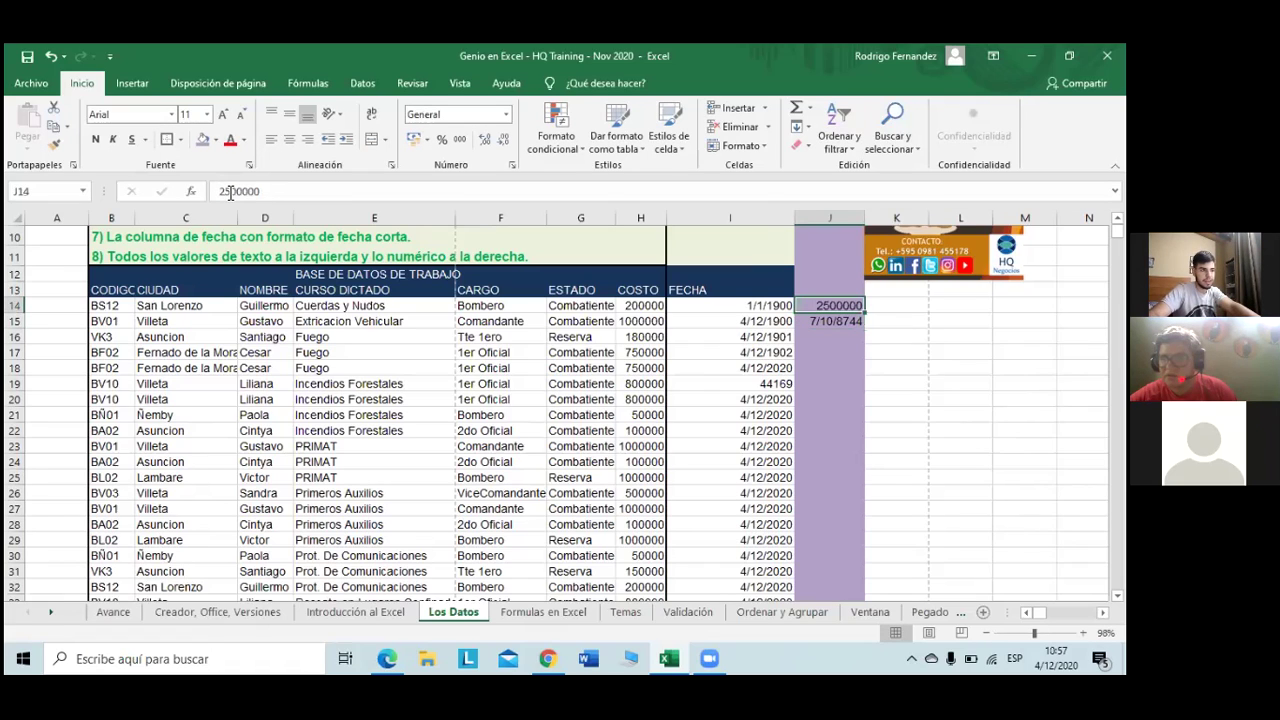
click(230, 191)
key(BackSpace)
text(6)
key(Return)
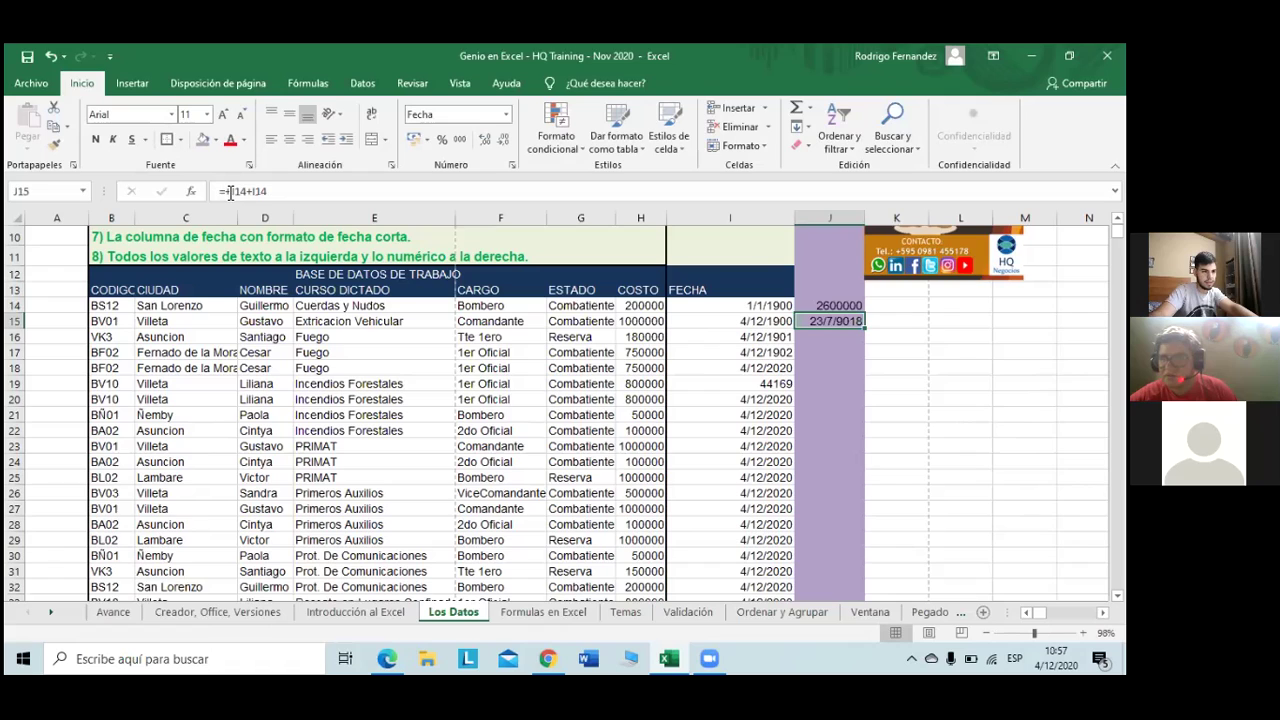
key(Up)
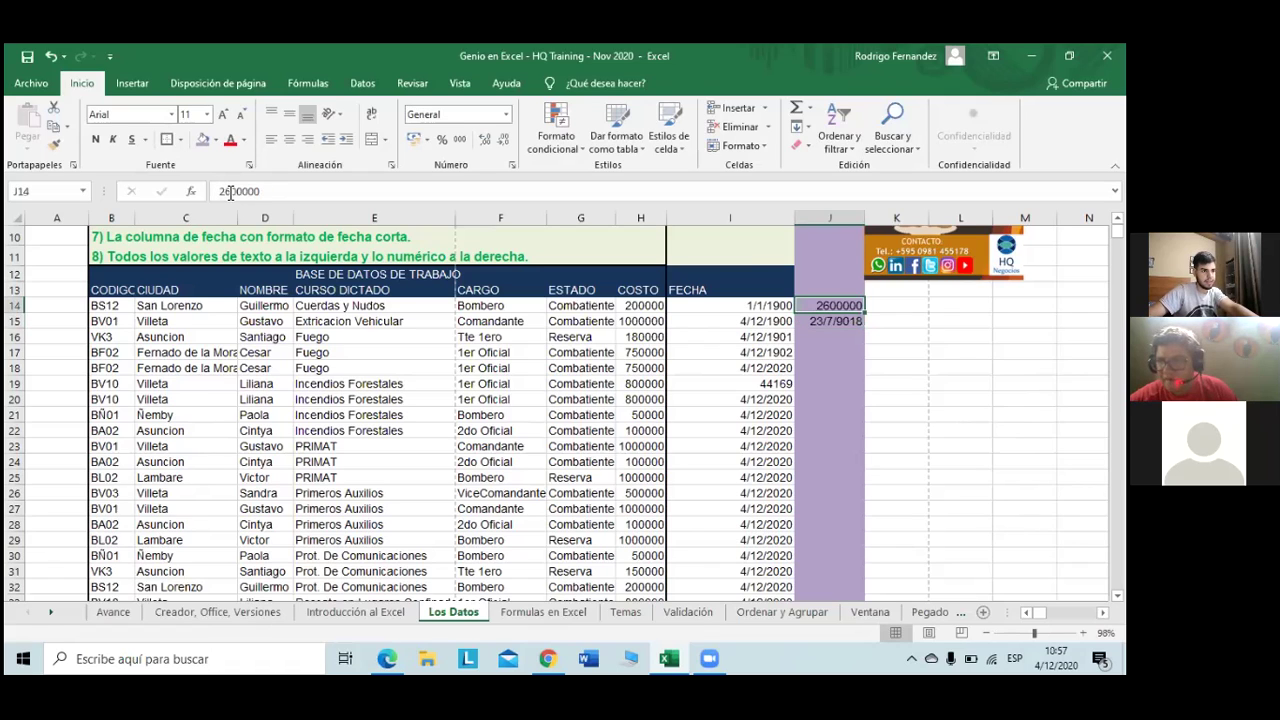
click(230, 192)
key(BackSpace)
text(7)
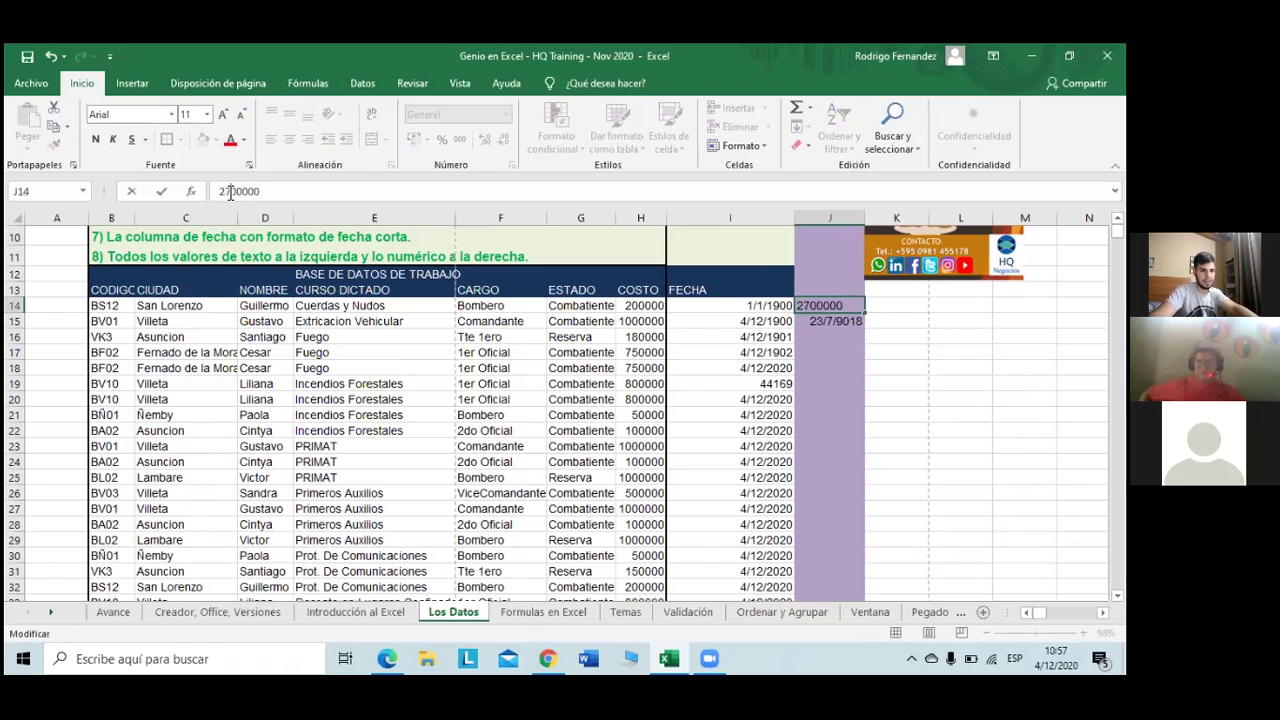
key(Return)
Step: Set J14 to 2800000 and then 2900000, checking J15 each time
key(Up)
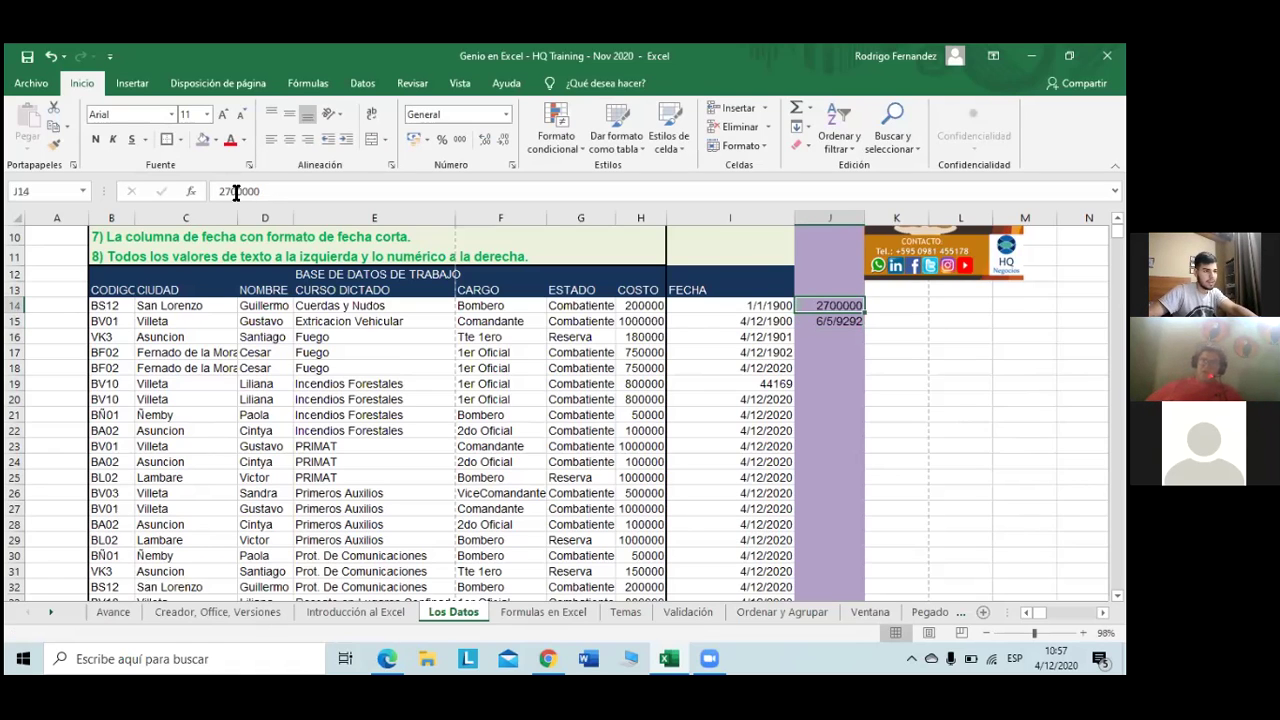
click(233, 192)
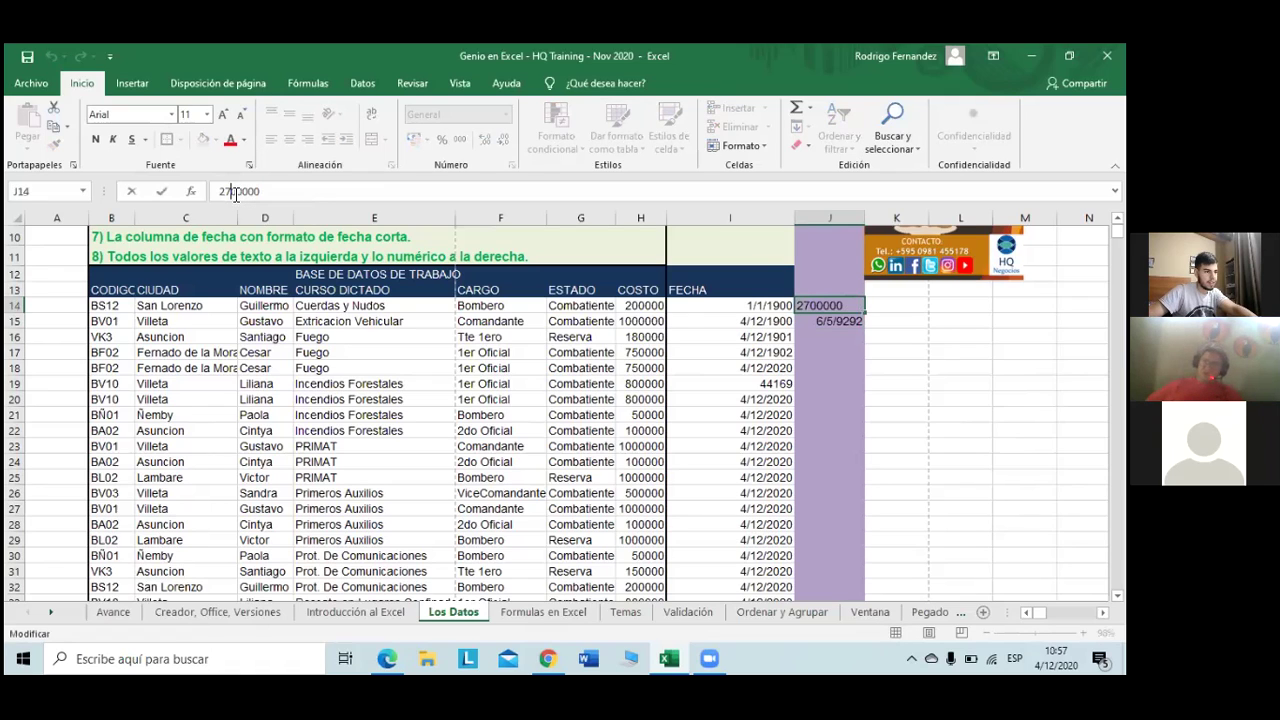
key(BackSpace)
text(8)
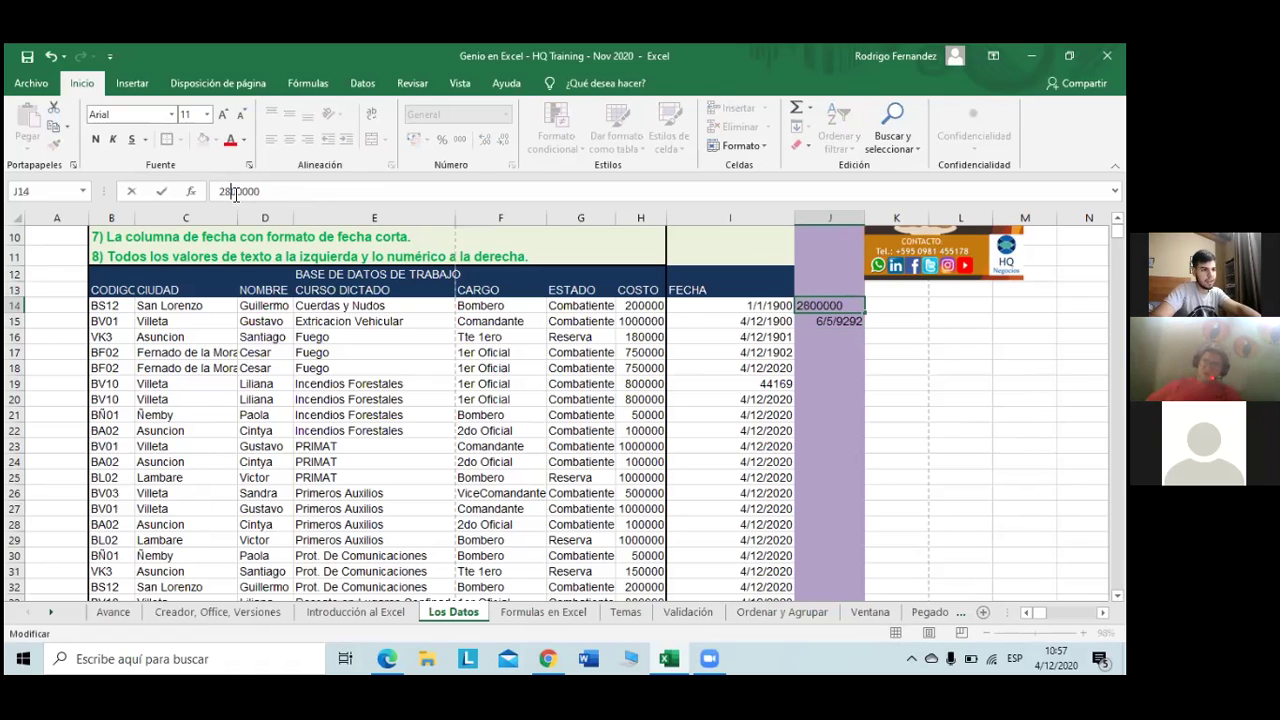
key(Return)
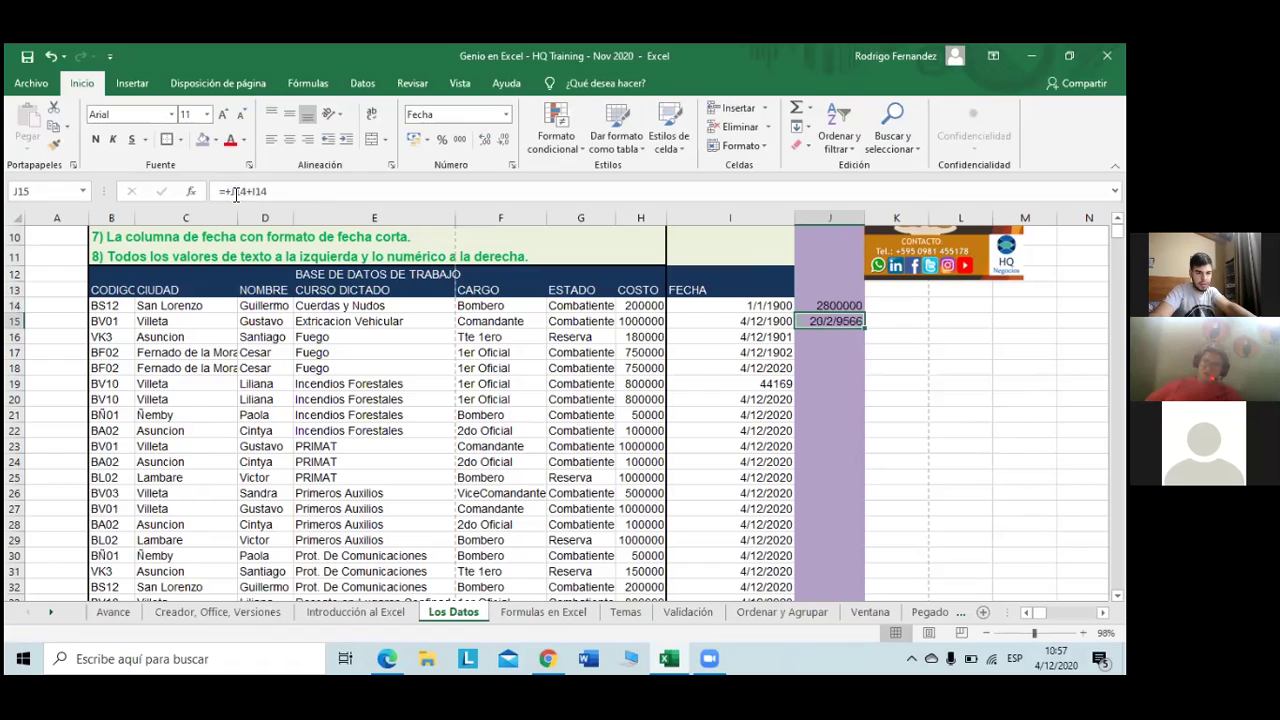
key(Up)
click(235, 193)
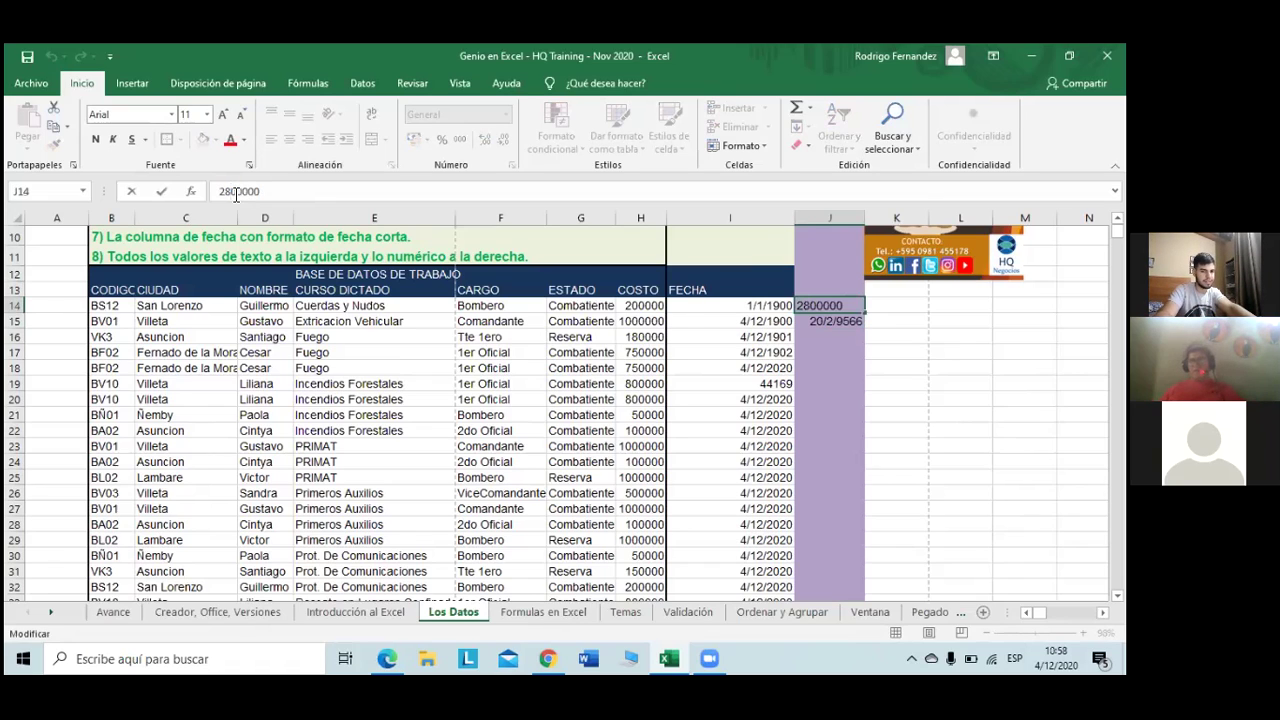
key(BackSpace)
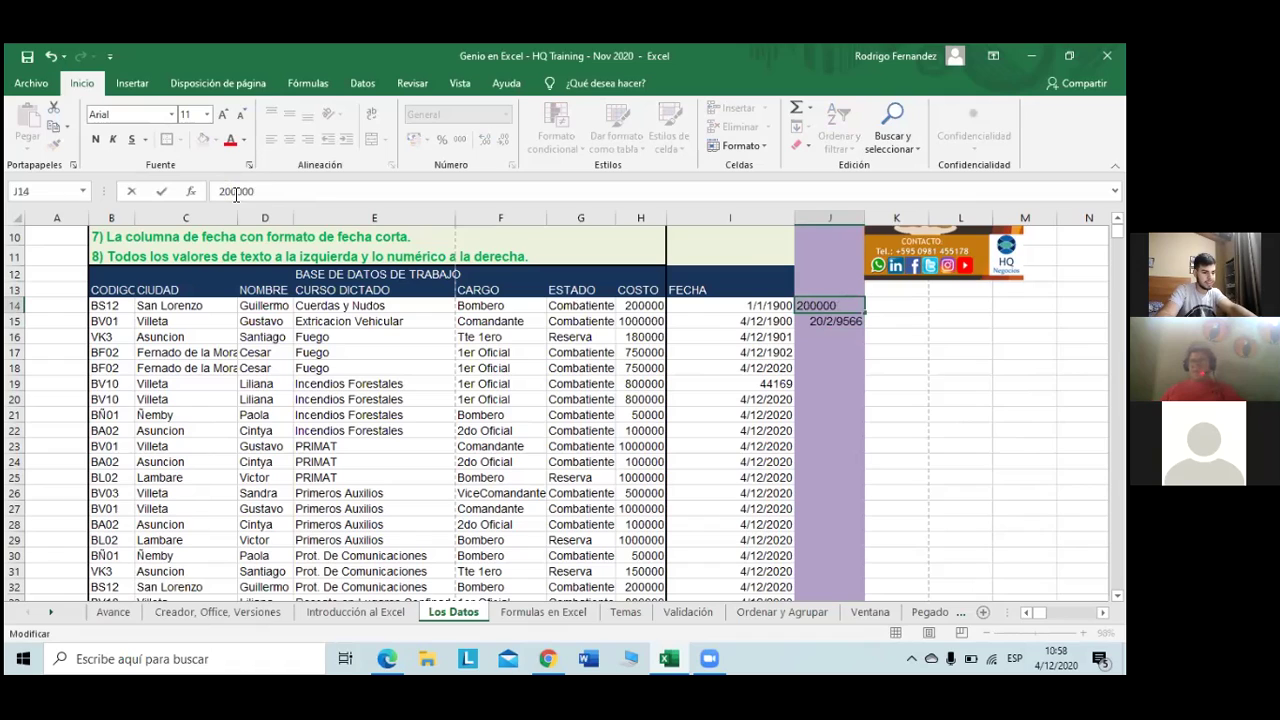
text(9)
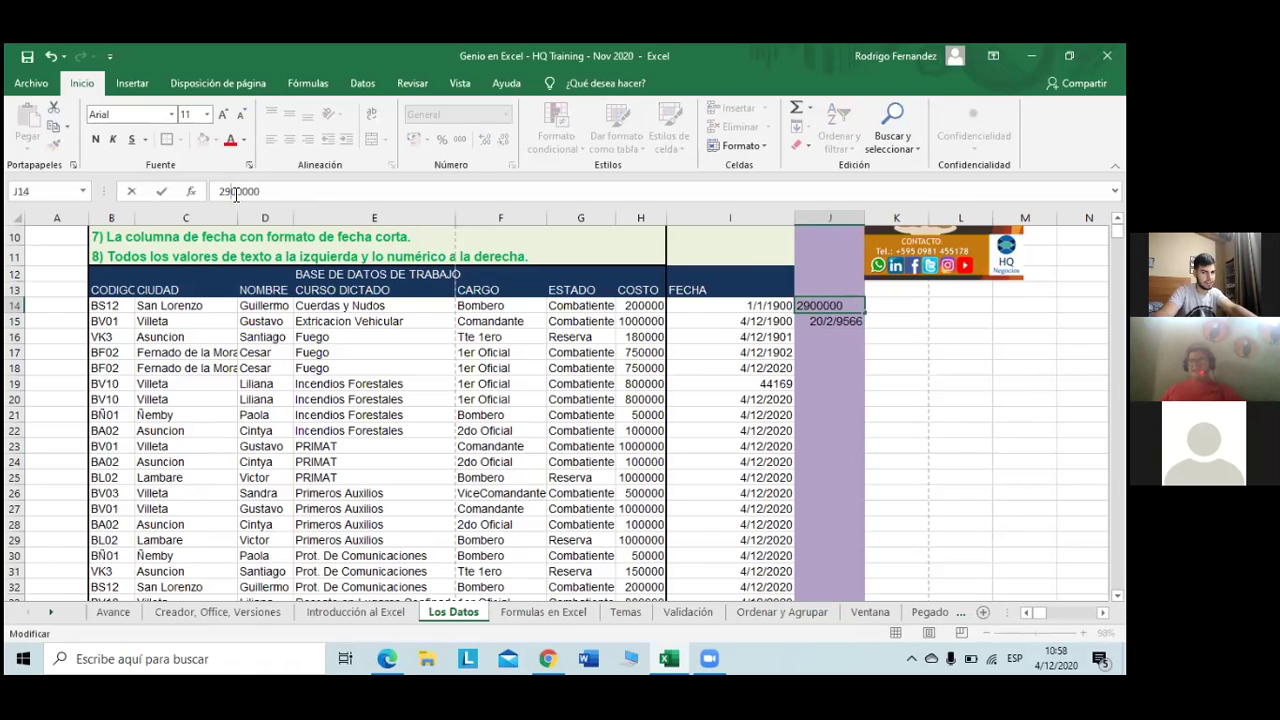
key(Return)
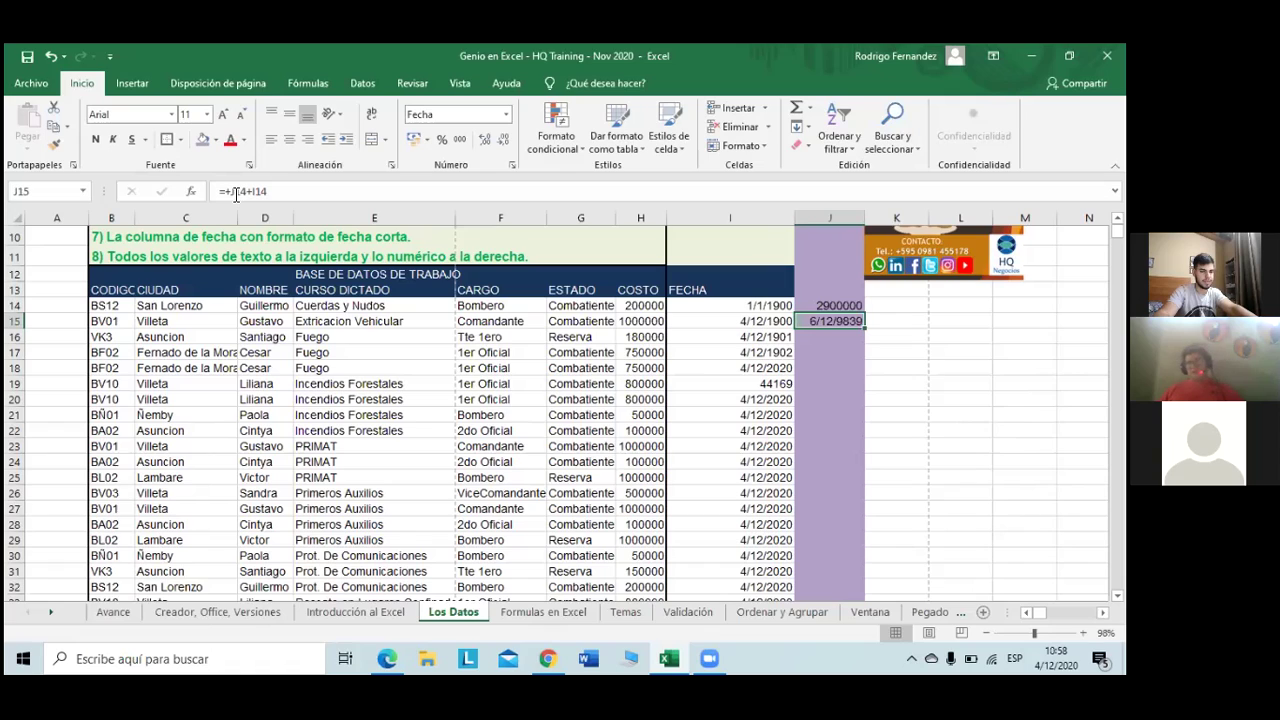
Step: Change J14 to 2910000, then 2950000, so J15 shows 28/10/9976
key(Up)
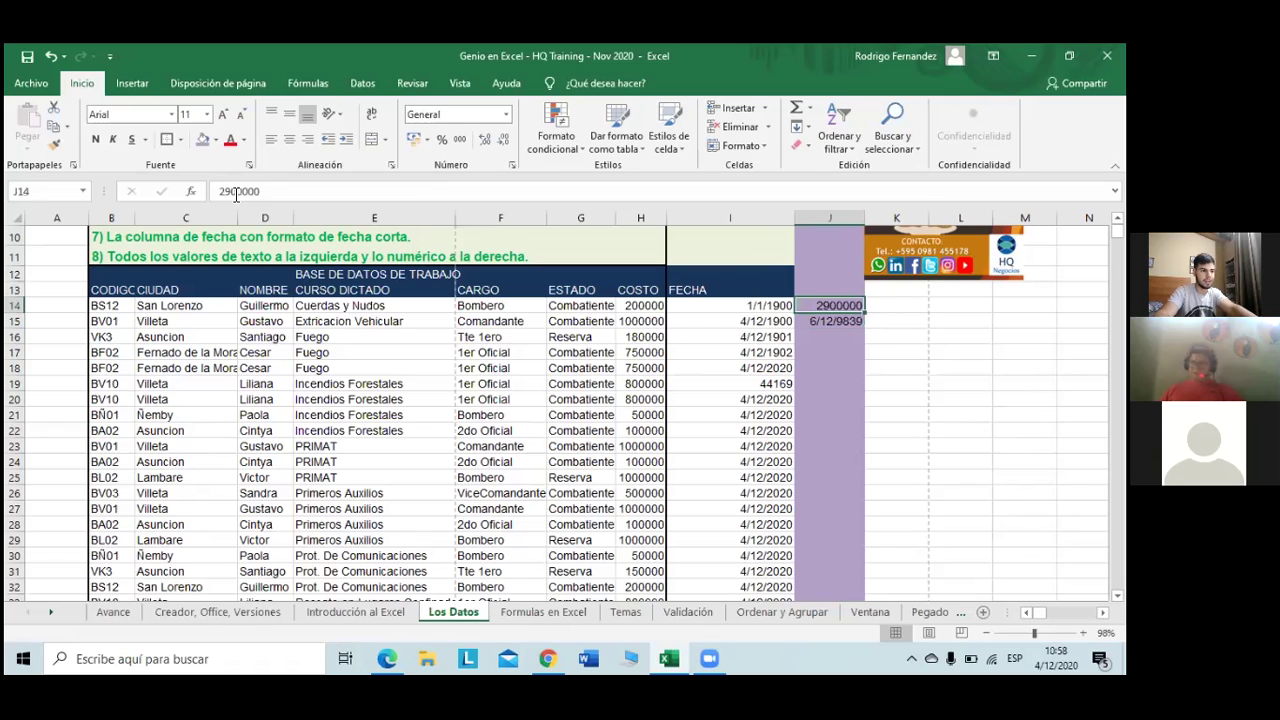
key(Right)
key(Left)
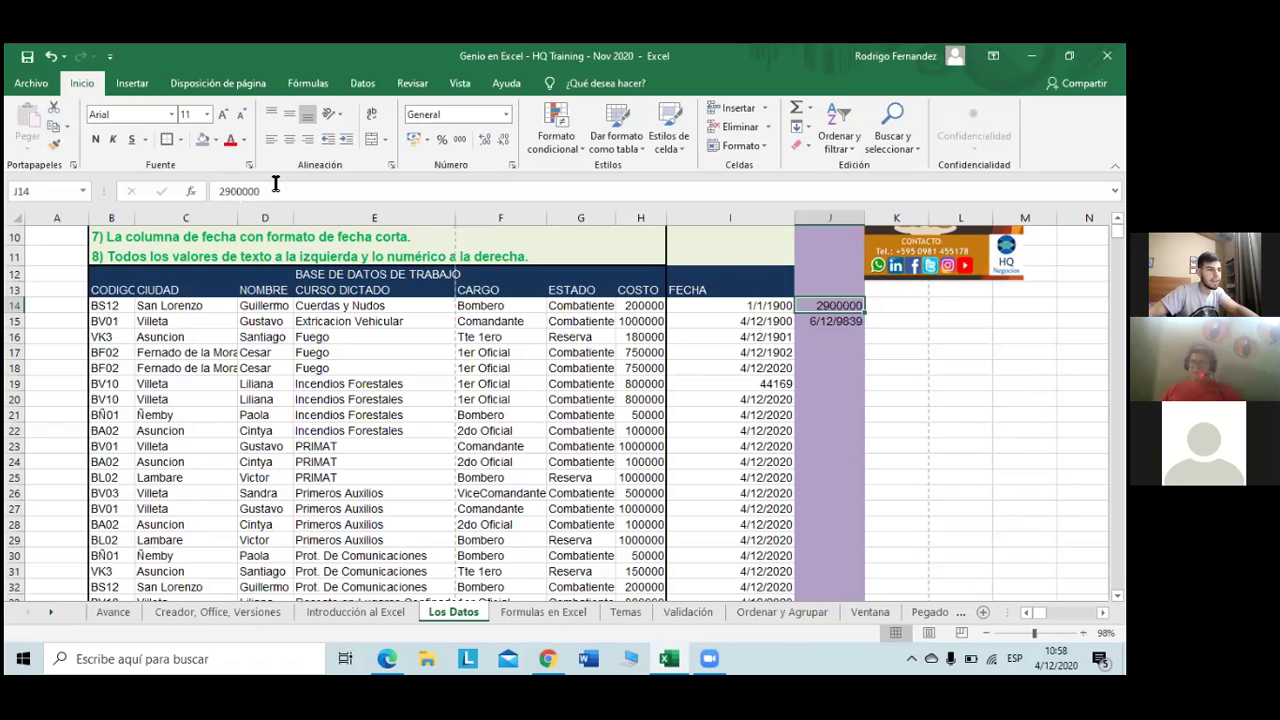
click(236, 192)
click(236, 192)
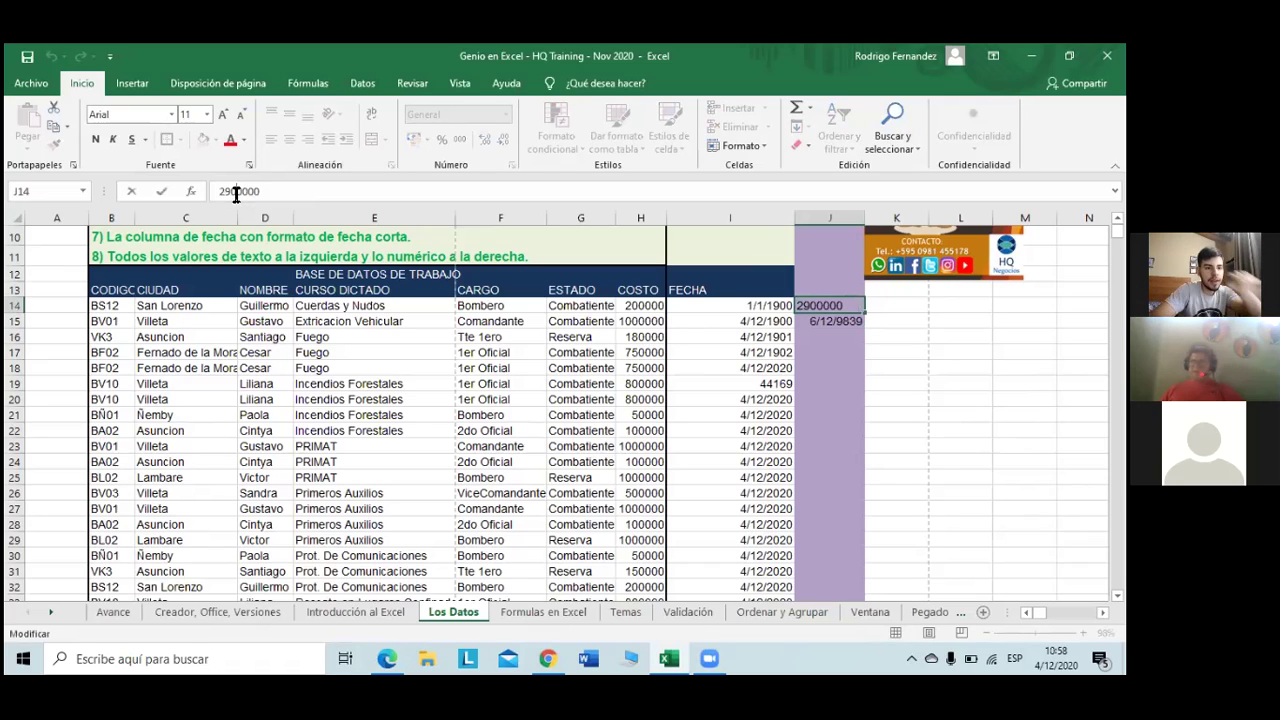
key(BackSpace)
text(1)
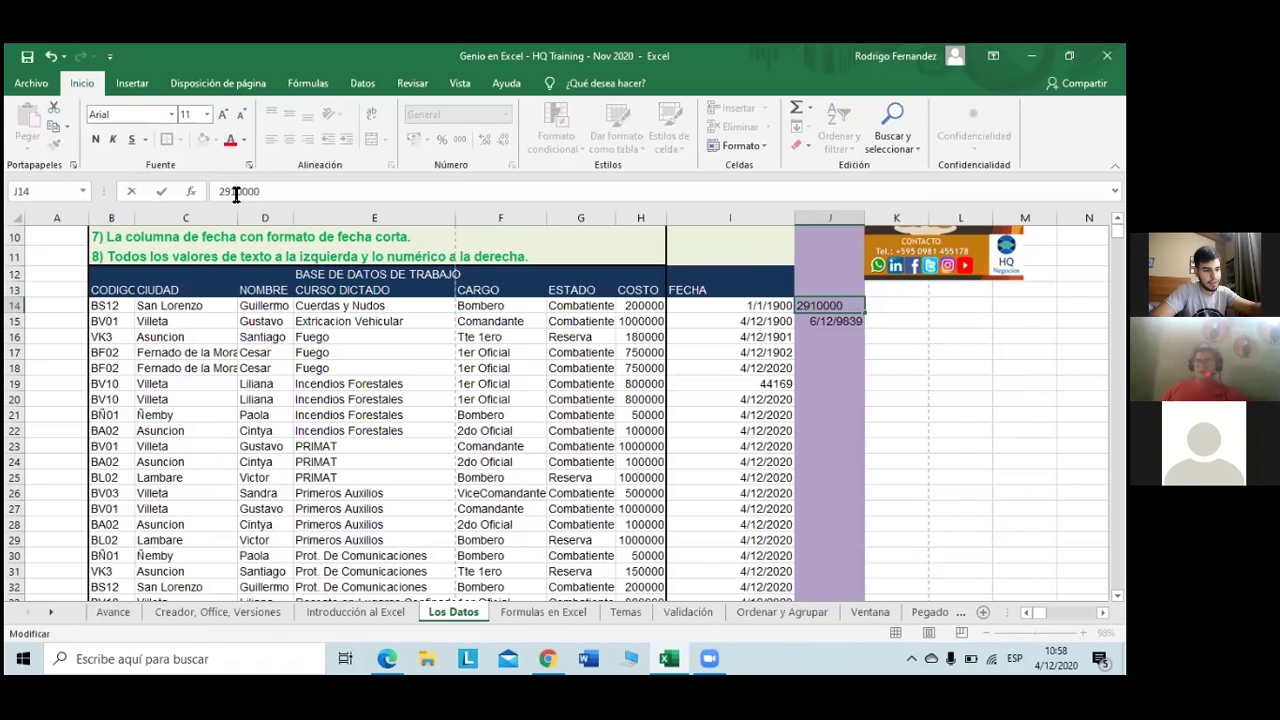
key(BackSpace)
text(5)
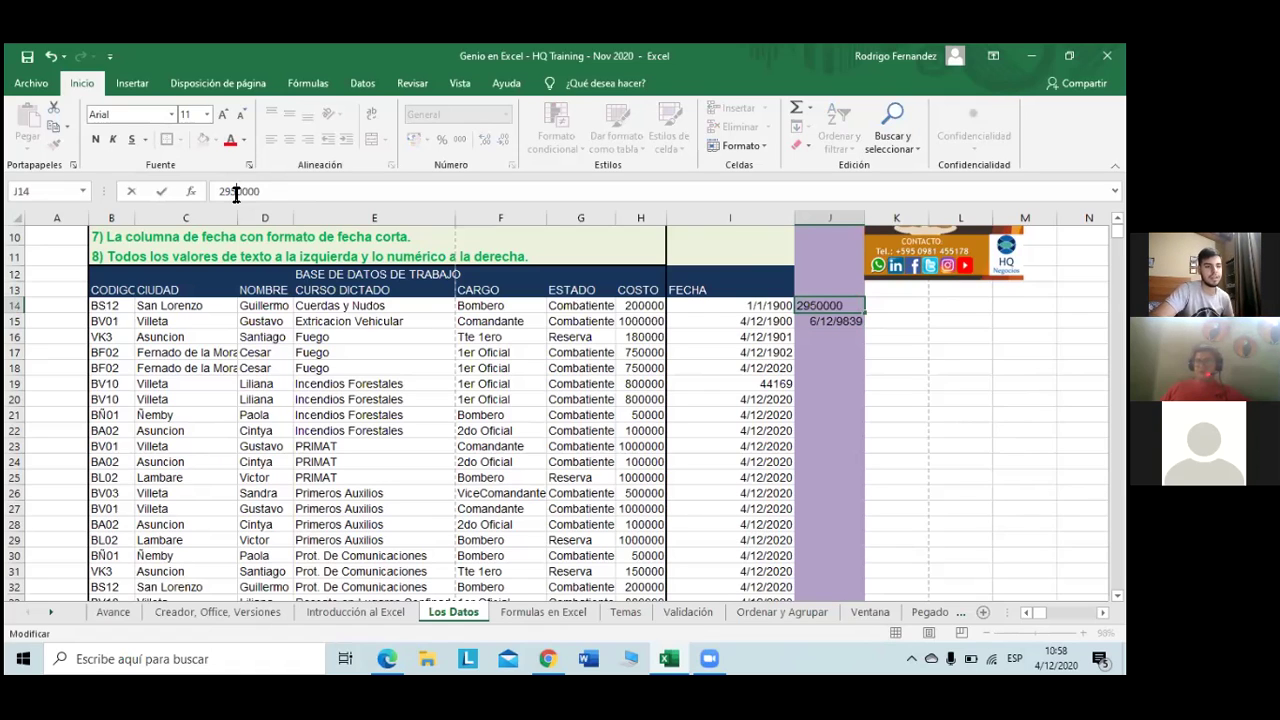
key(Return)
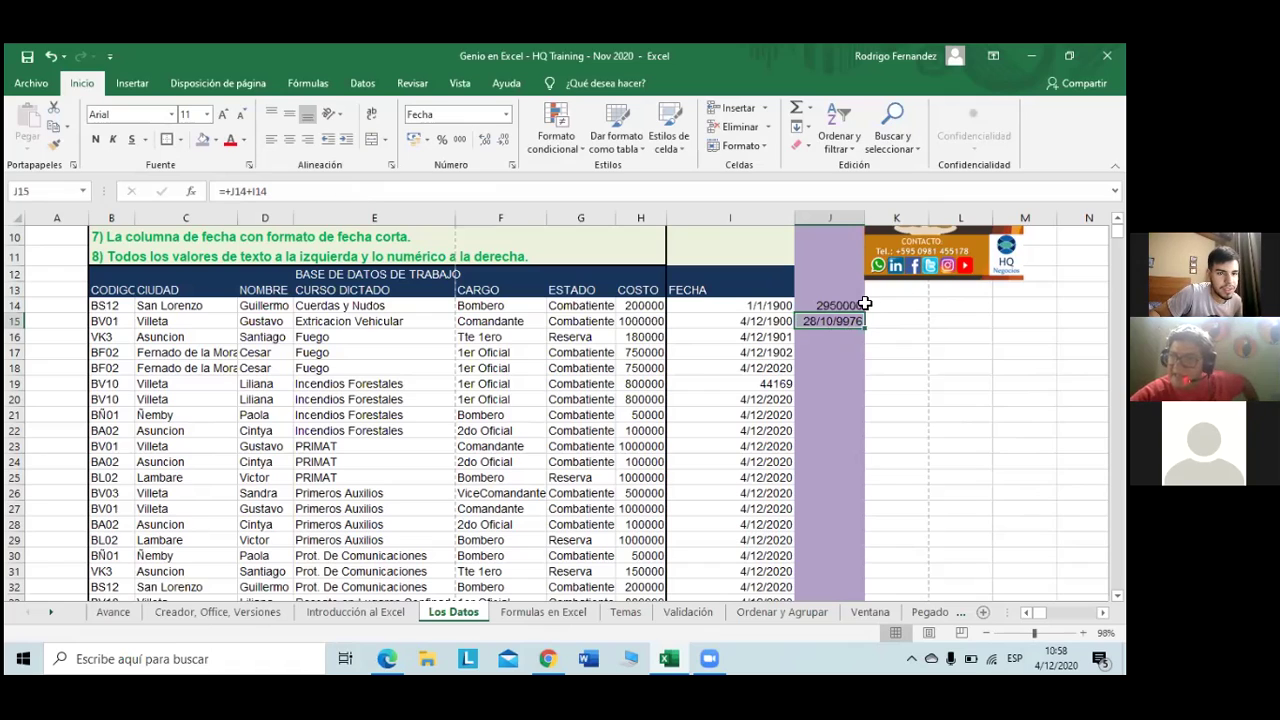
Step: Reselect J14 and highlight digits of 2950000 in the formula bar
click(857, 305)
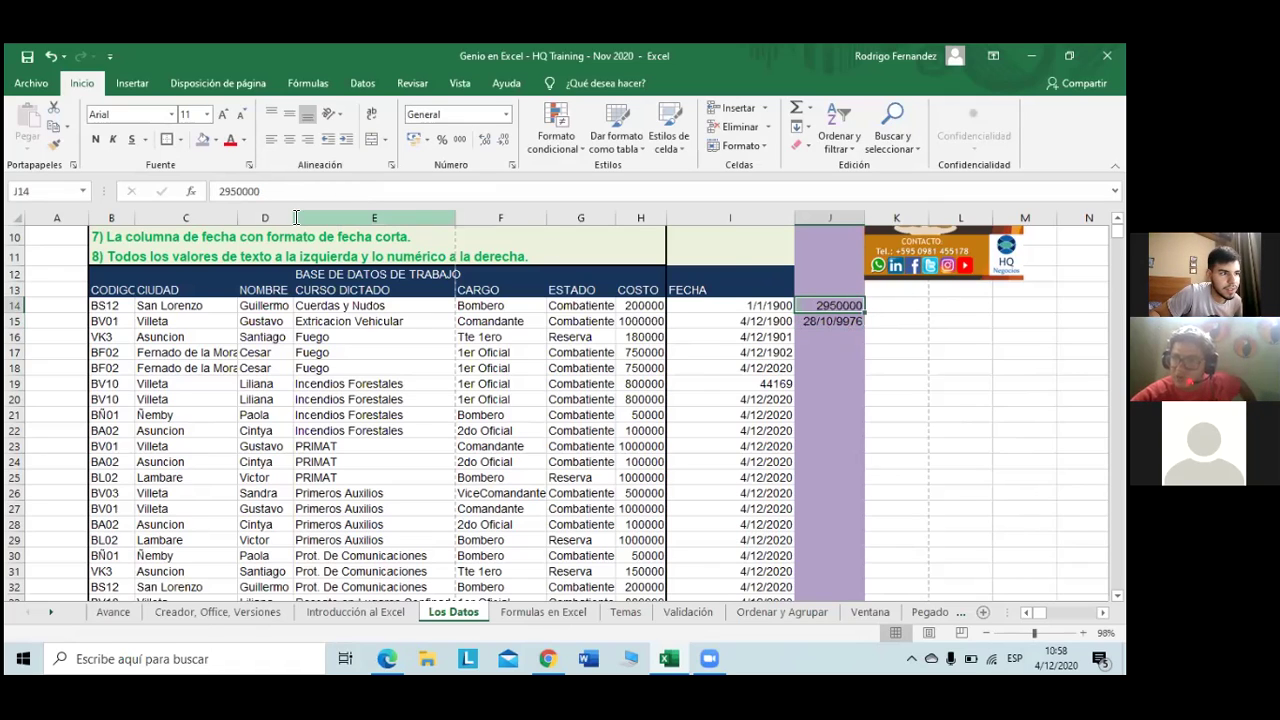
click(252, 190)
drag(248, 190, 260, 190)
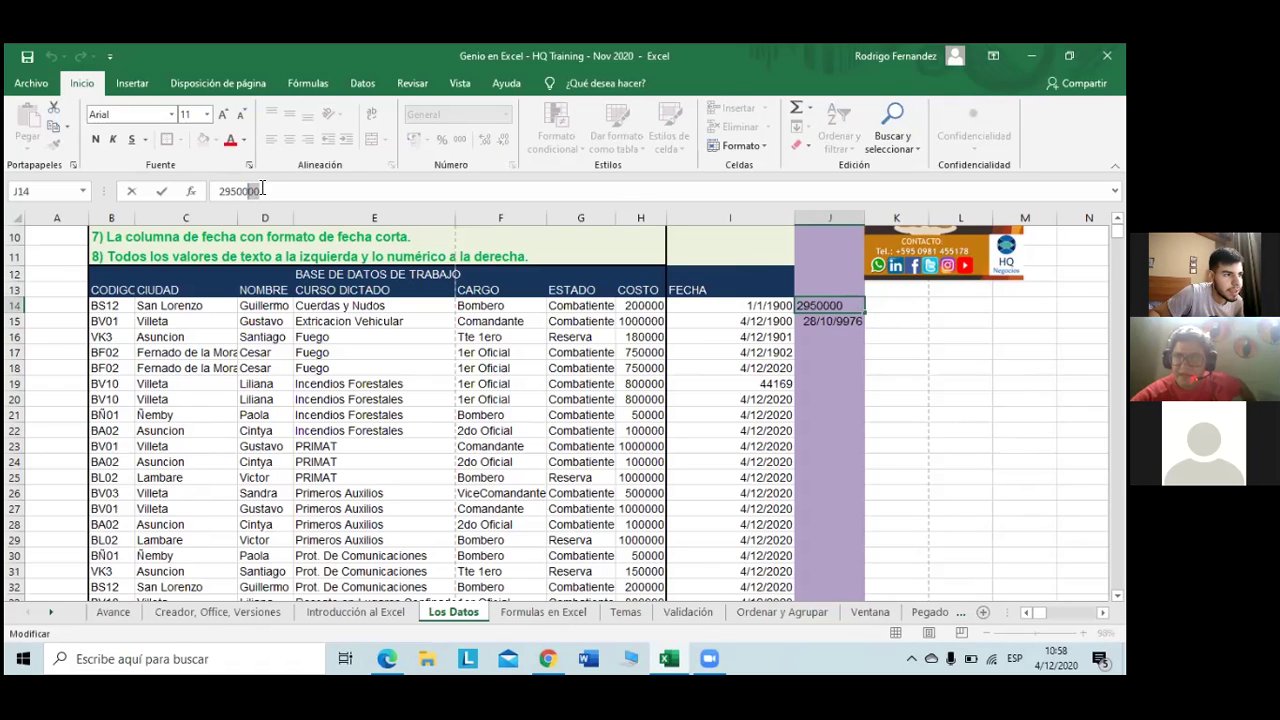
drag(262, 190, 236, 190)
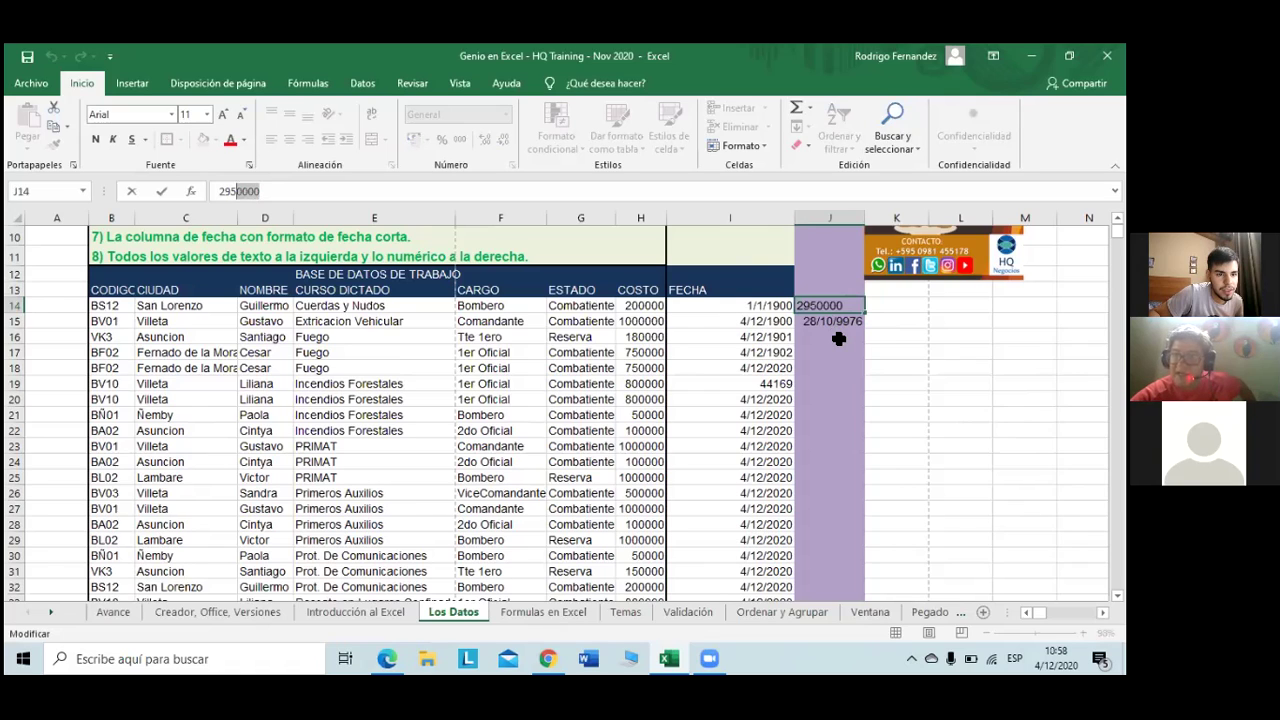
Step: Enter the date 31/12/9999 in cell J16
click(838, 339)
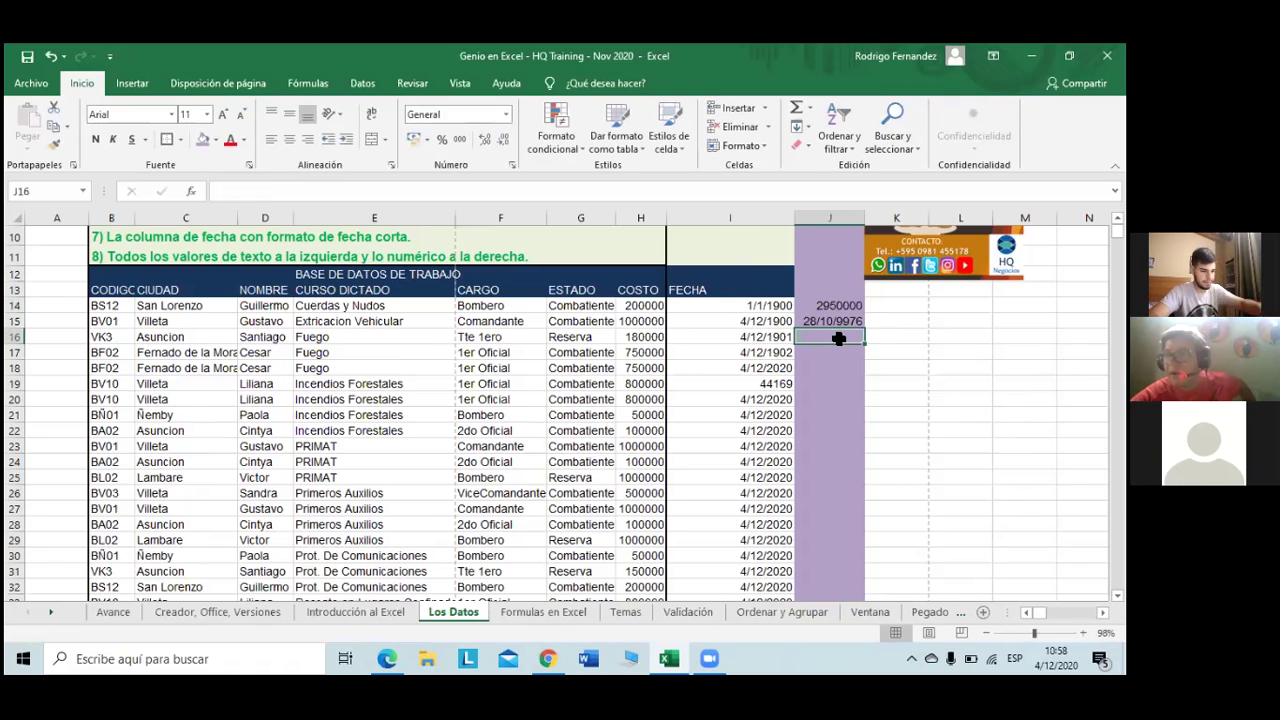
text(31/)
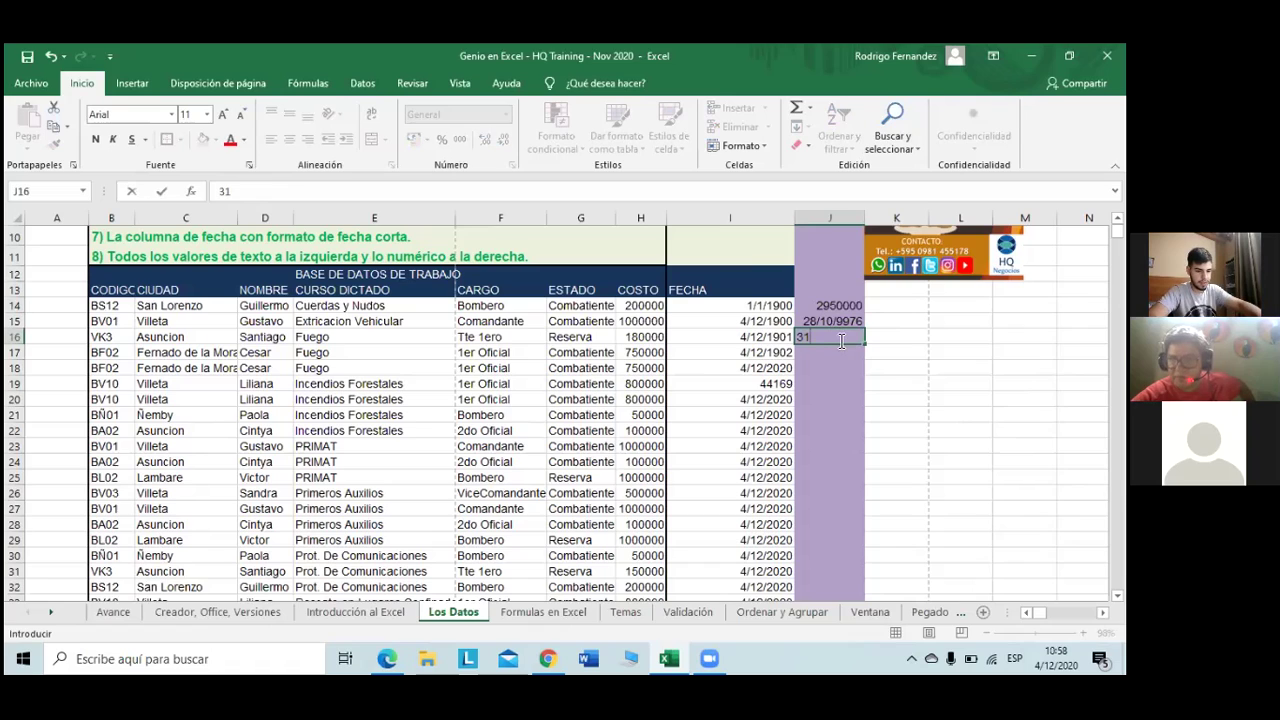
text(1)
key(BackSpace)
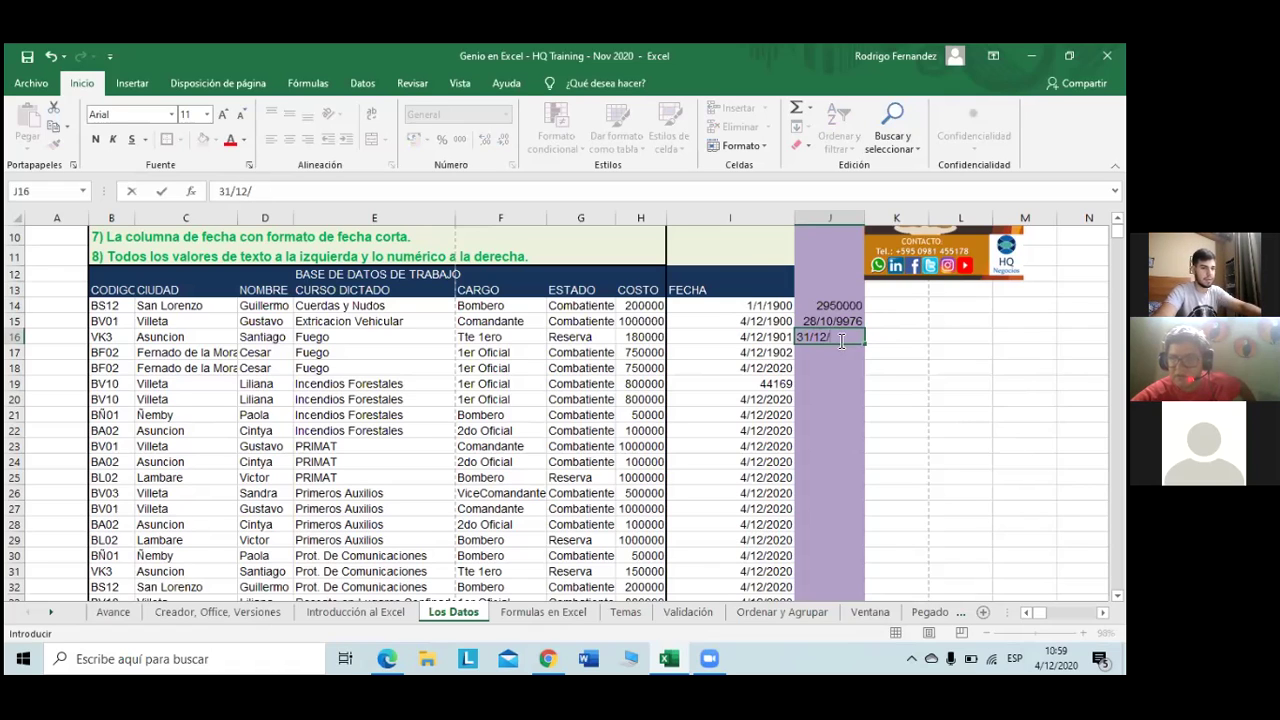
text(9999)
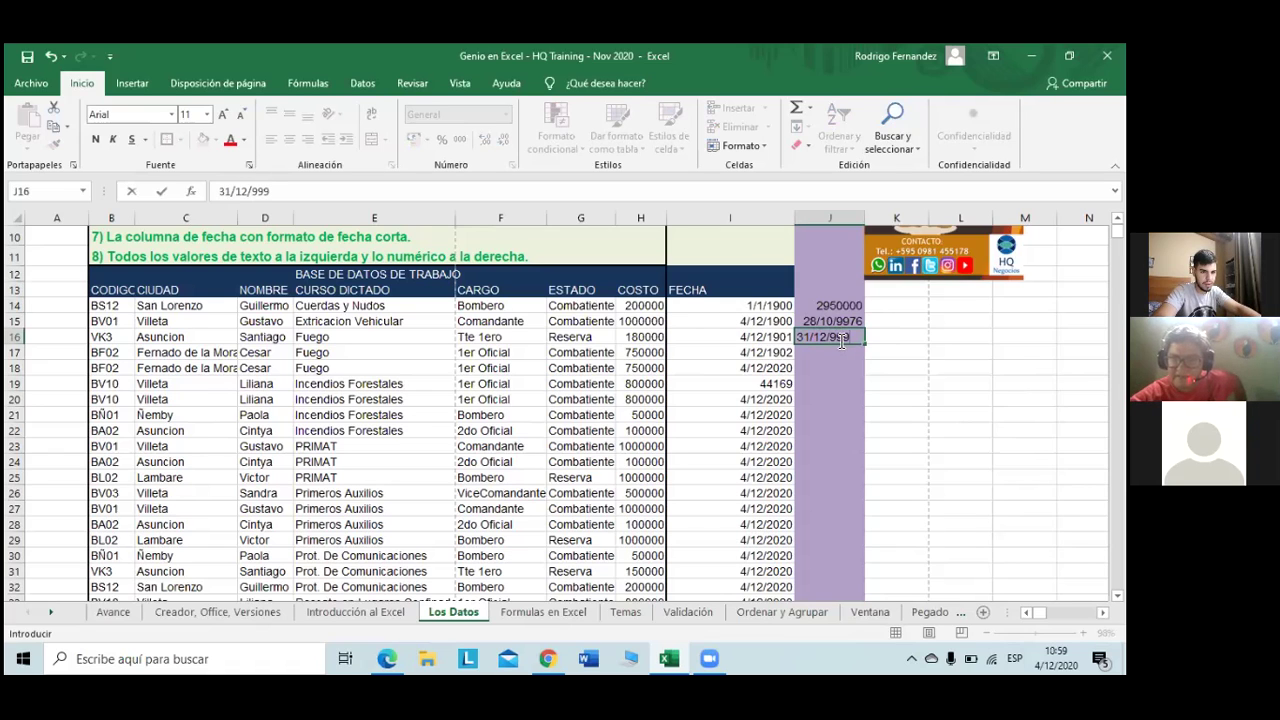
key(Return)
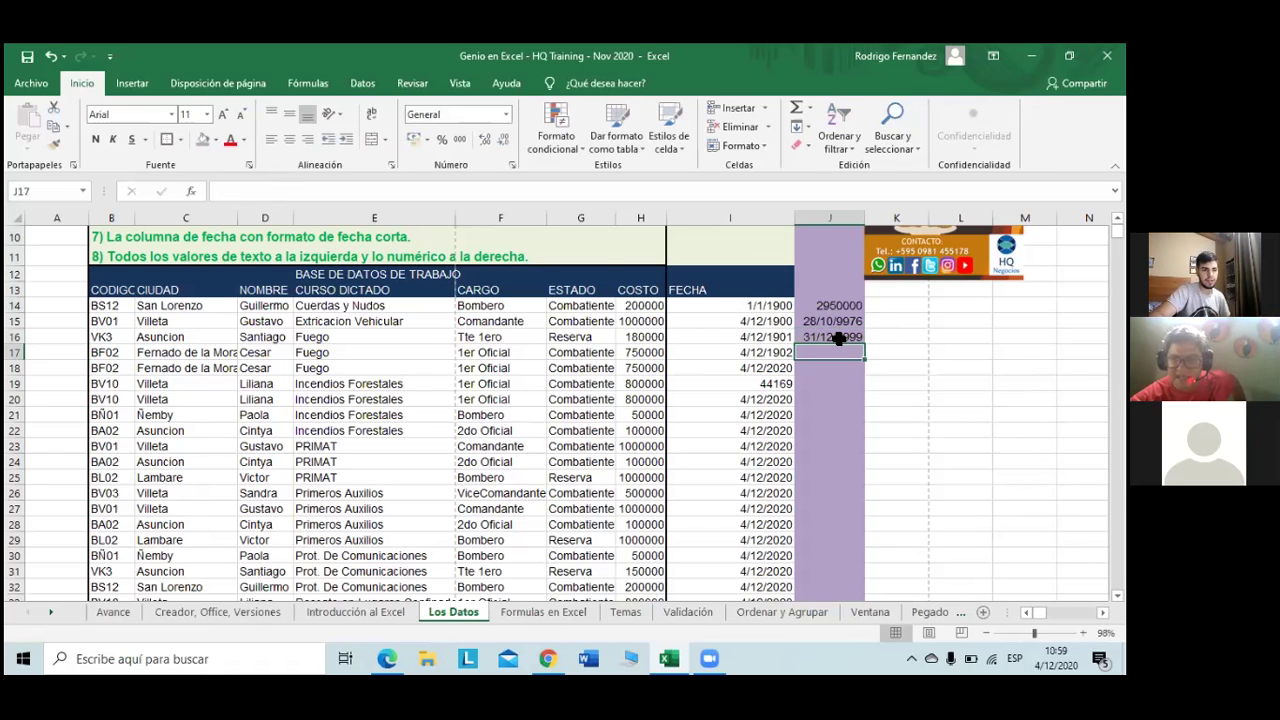
scroll(838, 339, down, 1)
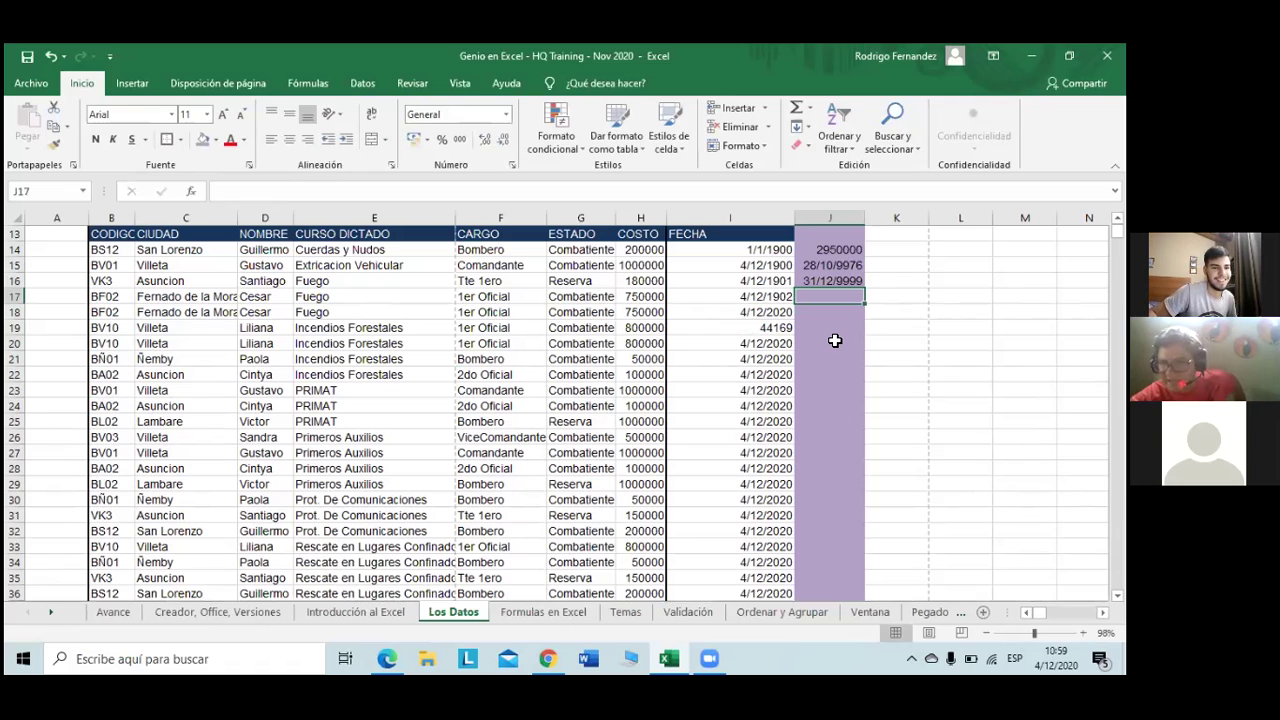
scroll(835, 341, up, 1)
double_click(838, 337)
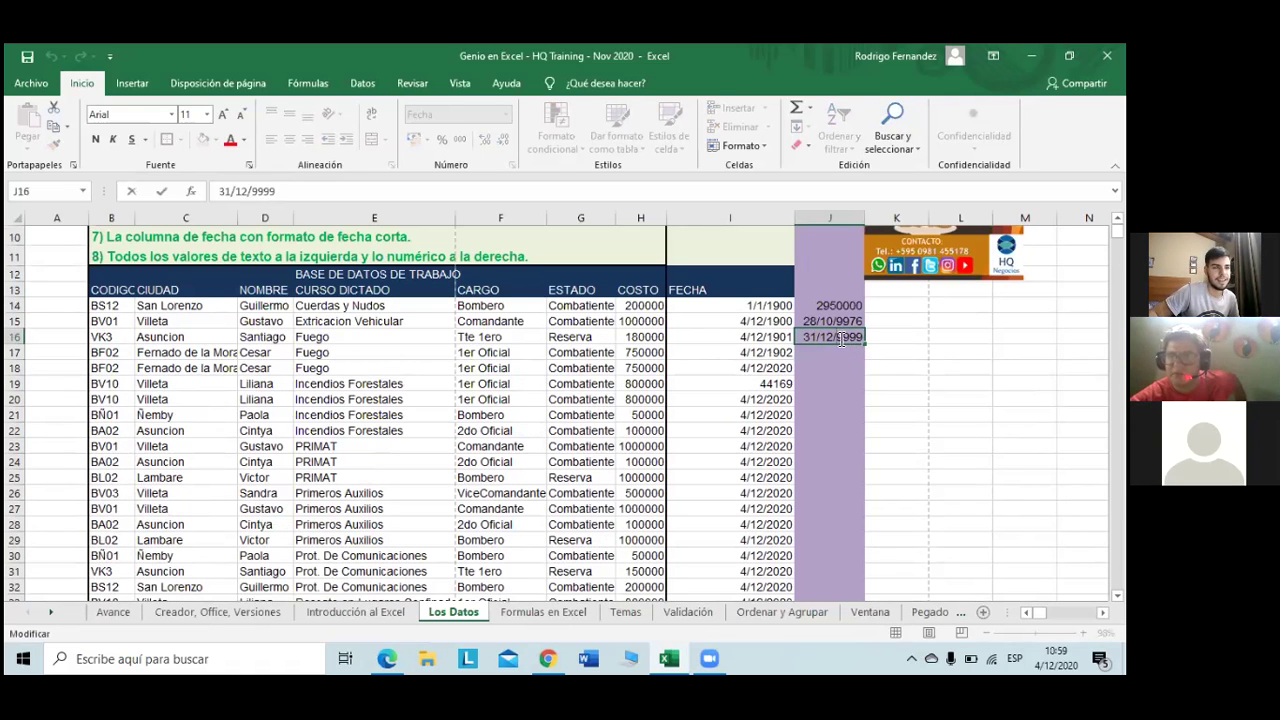
click(848, 369)
Step: Format J16 as Número to show 2958465, and widen column J slightly
click(840, 337)
click(507, 114)
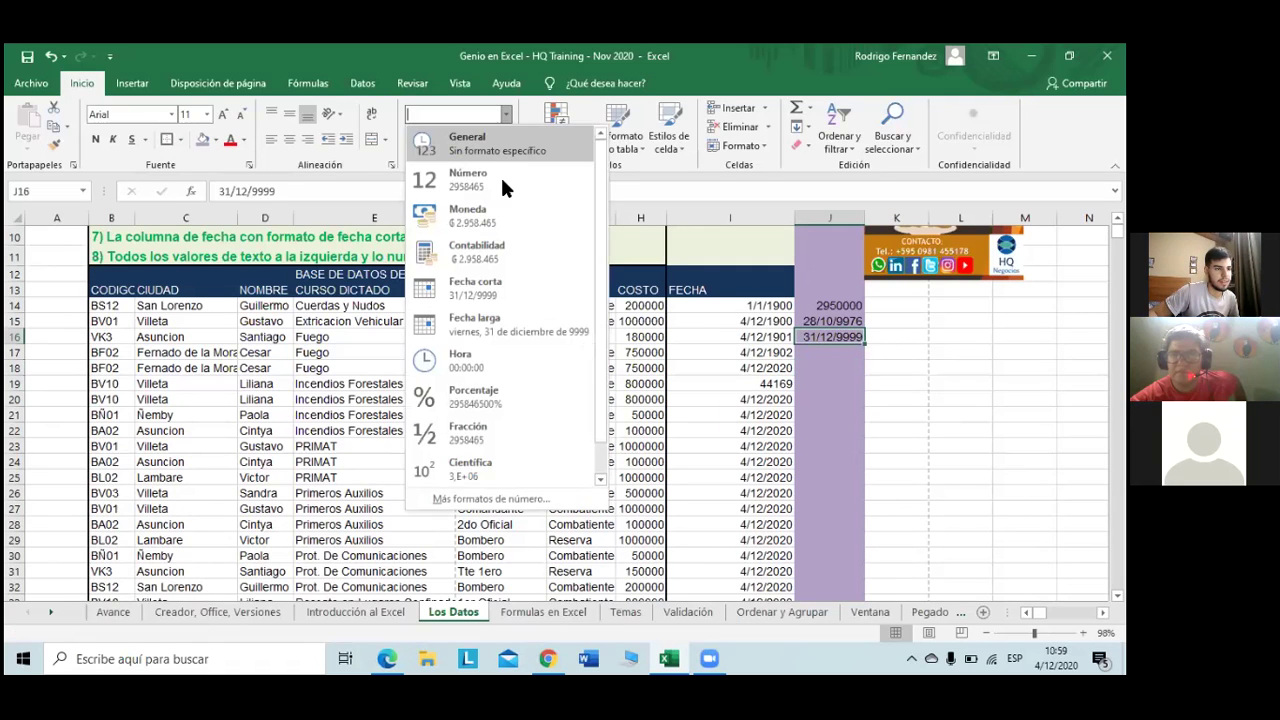
click(500, 180)
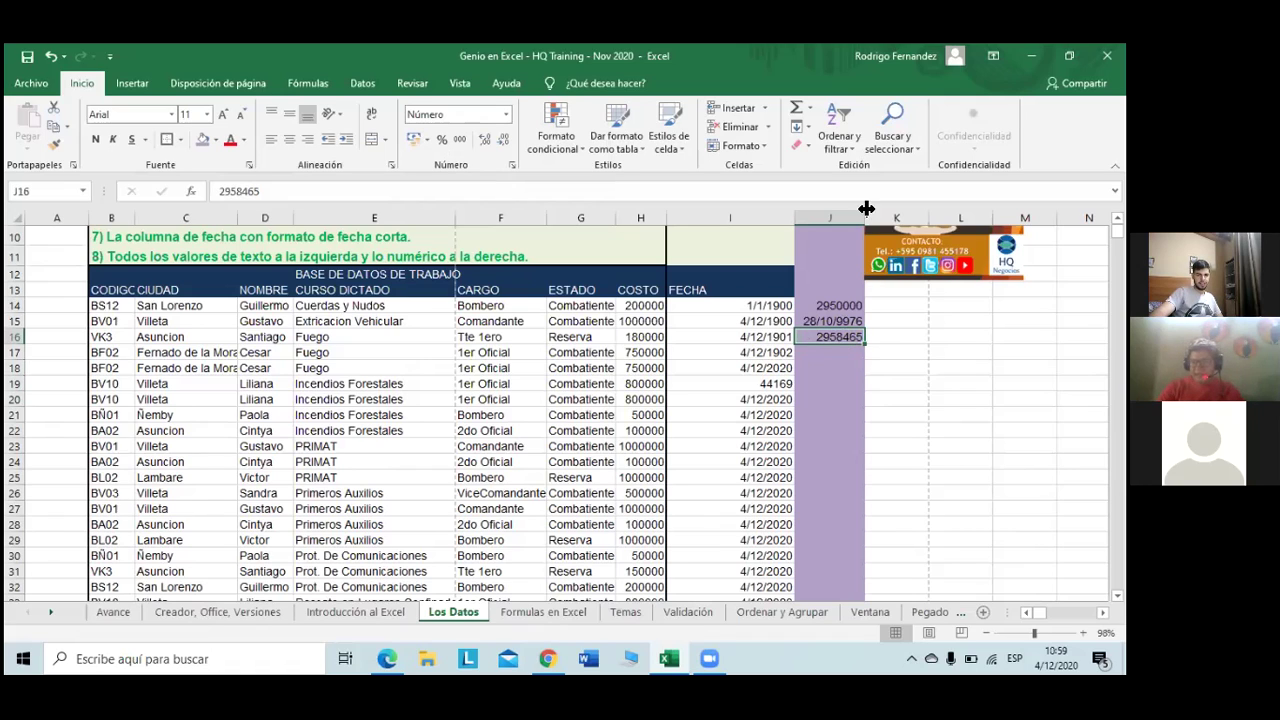
drag(873, 218, 879, 218)
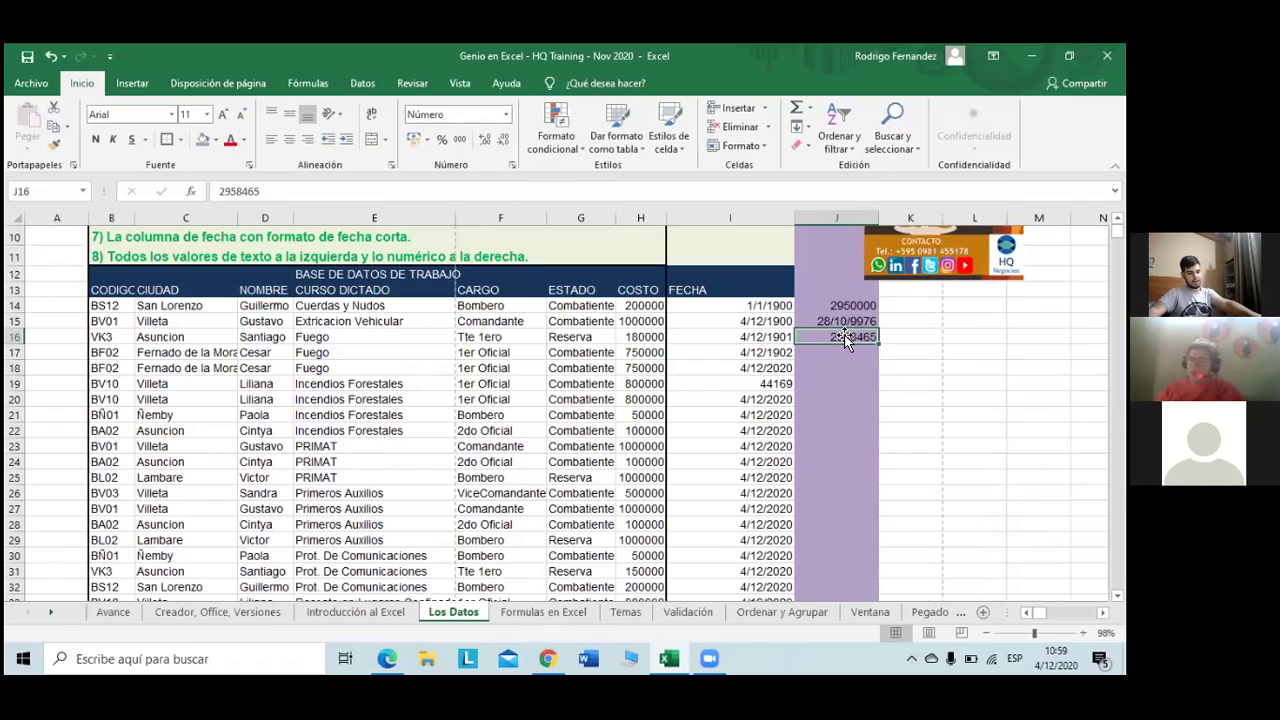
Step: Copy the serial 2958465 from J16 and paste it into J14
key(ctrl+c)
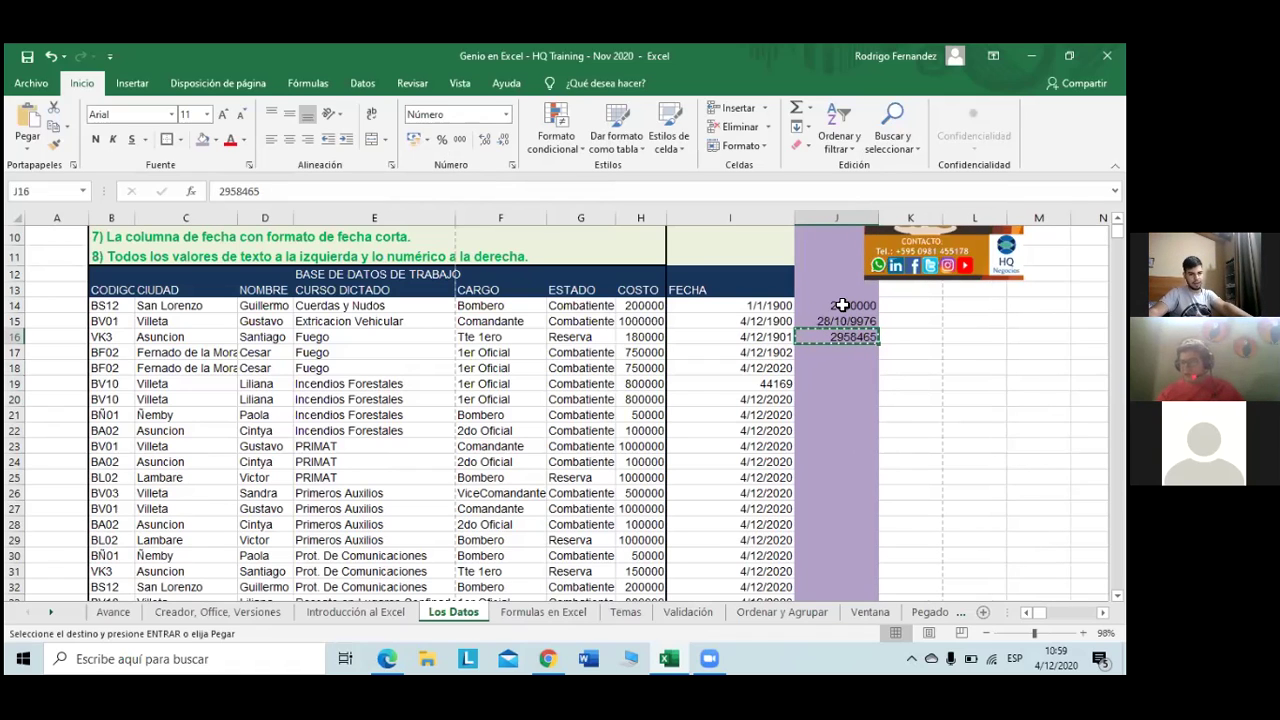
click(845, 306)
drag(845, 306, 843, 320)
key(ctrl+v)
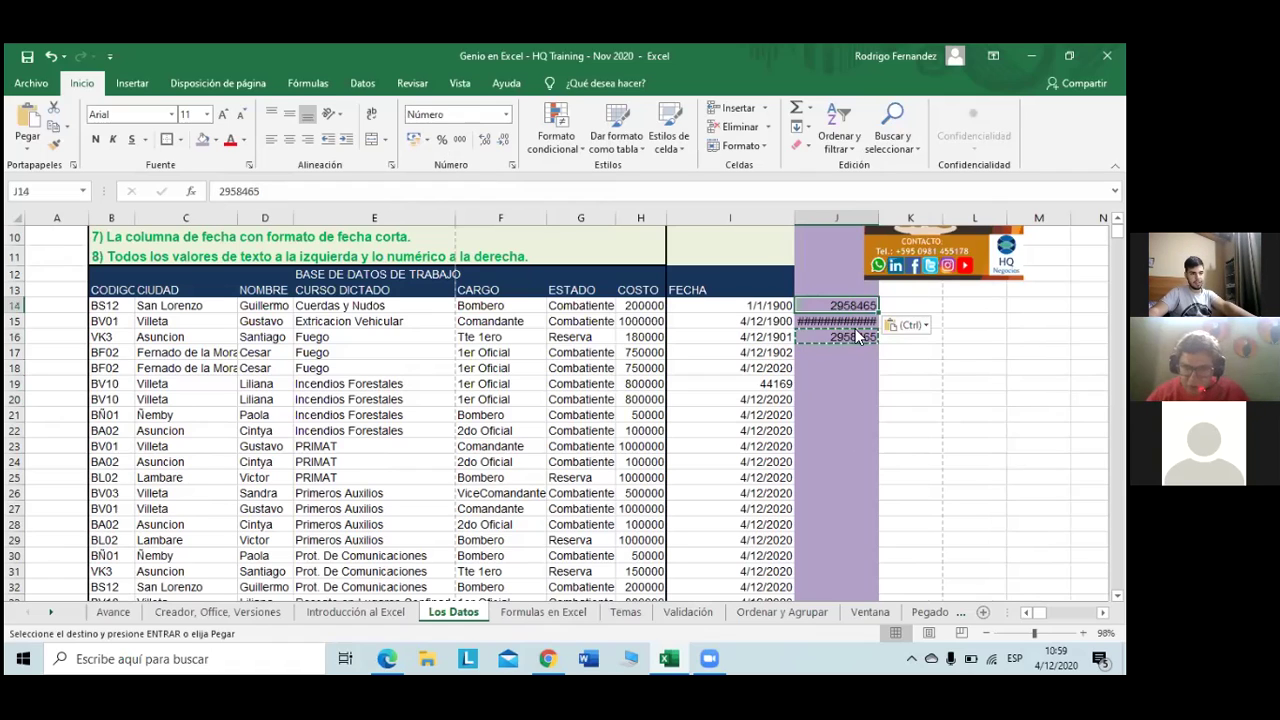
key(ctrl)
key(Escape)
click(838, 338)
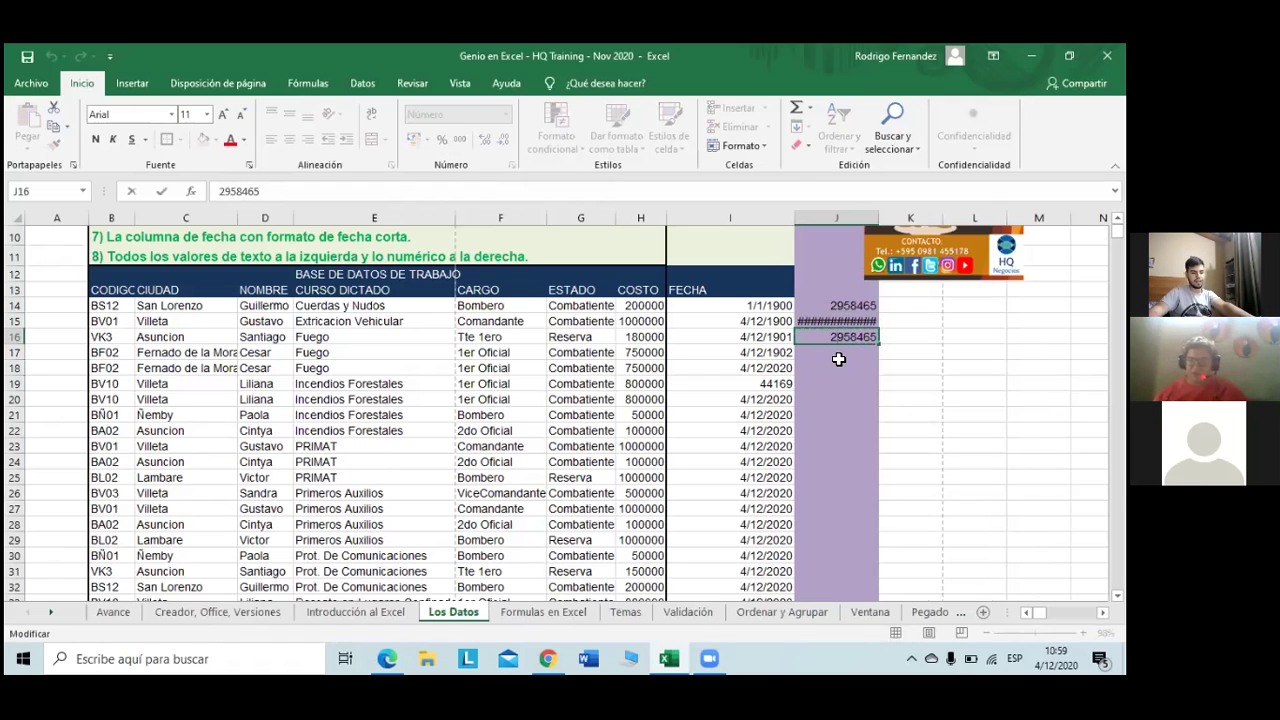
key(Return)
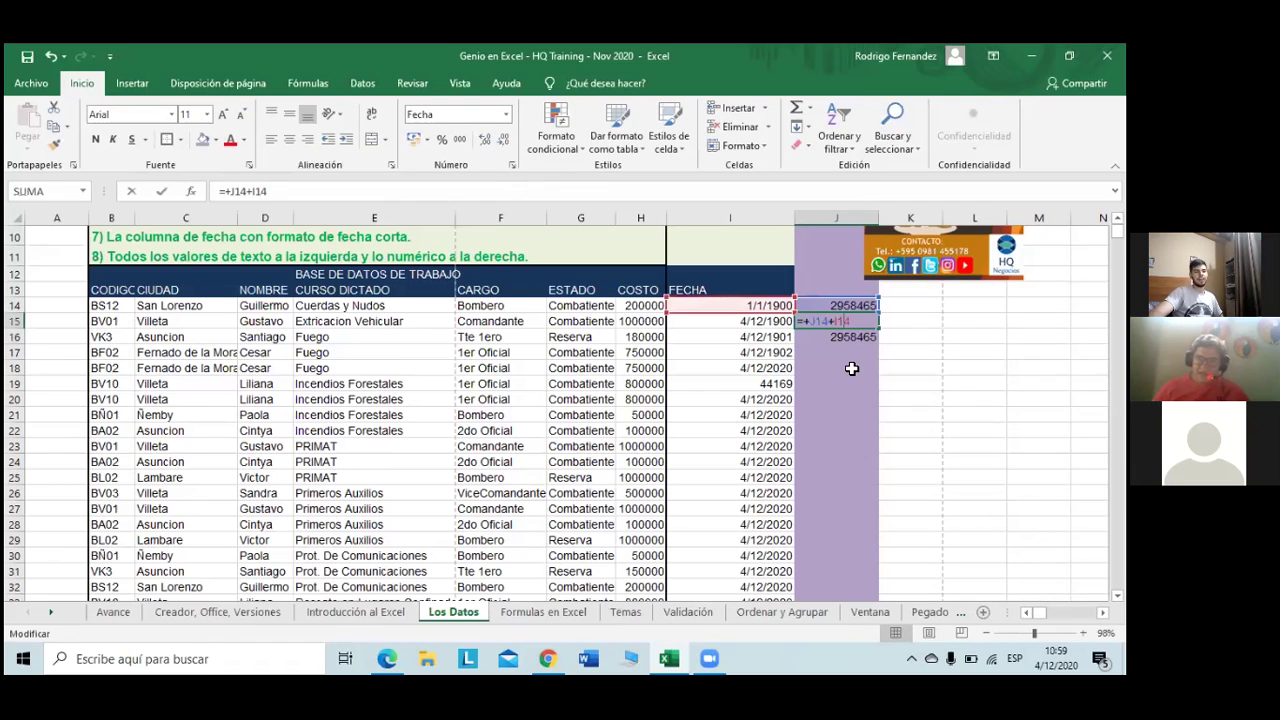
key(Return)
click(856, 318)
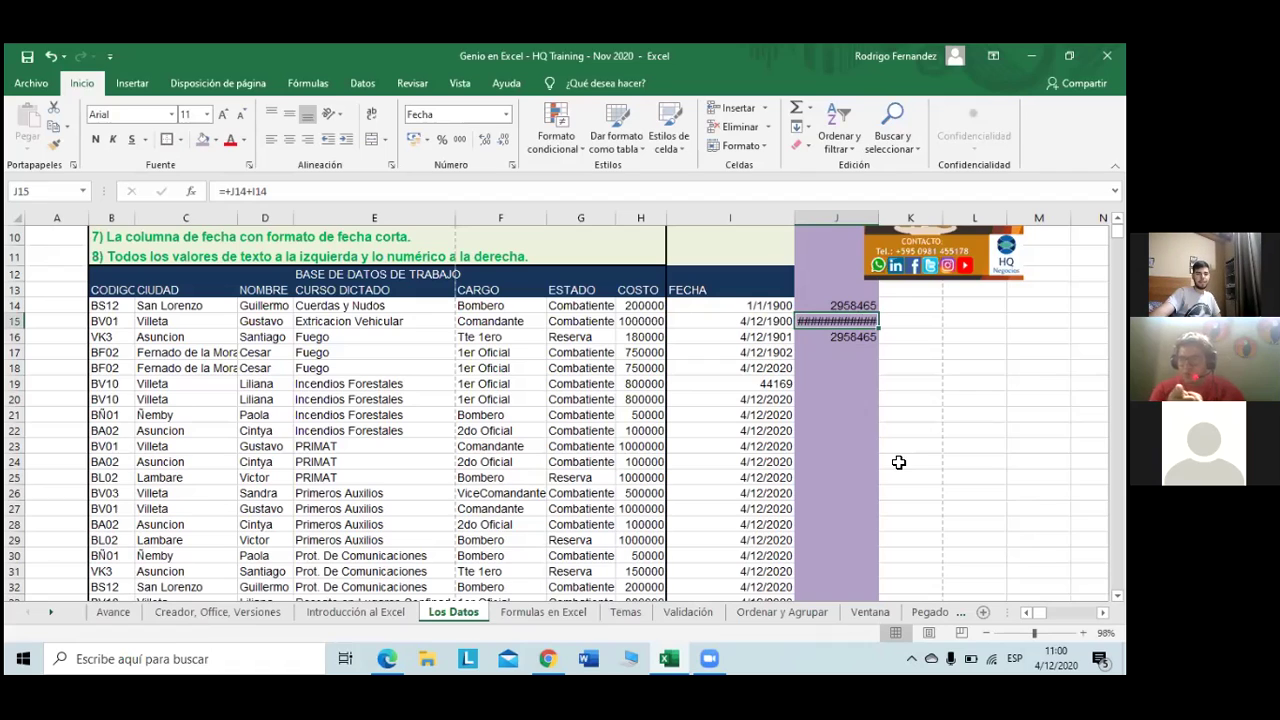
Step: Change J14 to 2958464 so J15 lands on 31/12/9999
click(868, 306)
click(352, 191)
click(352, 191)
key(BackSpace)
text(4)
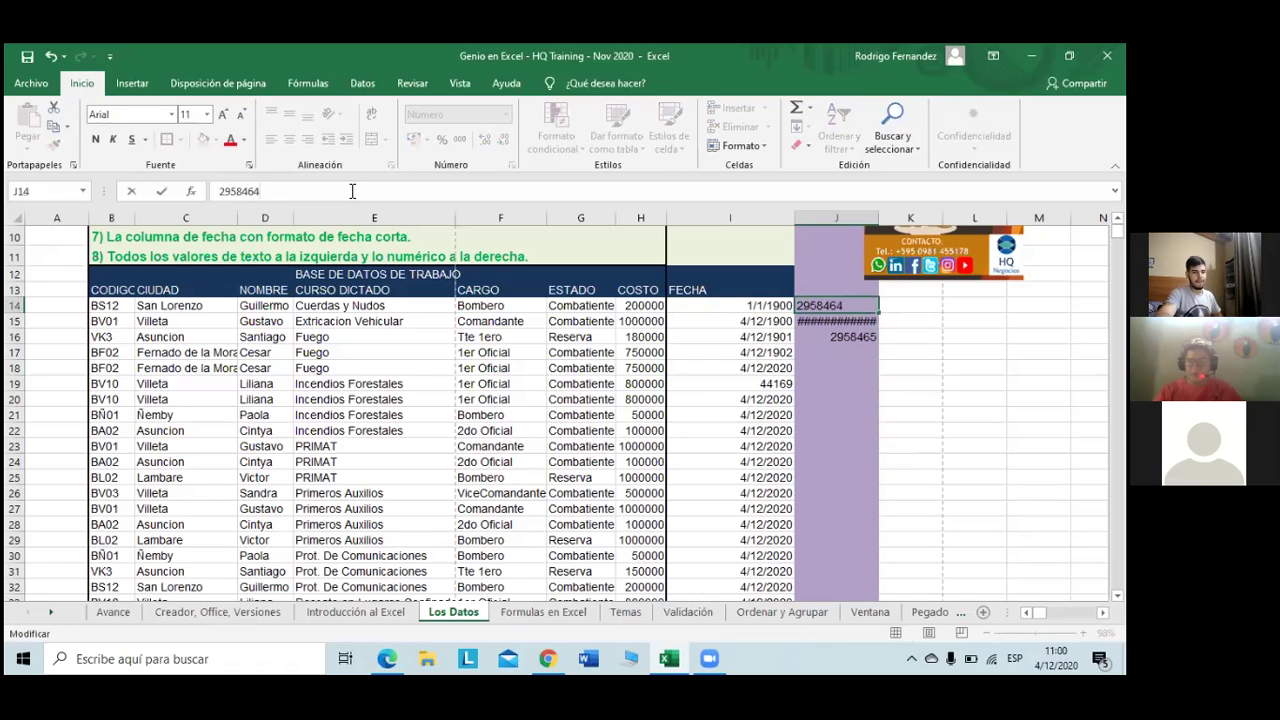
key(Return)
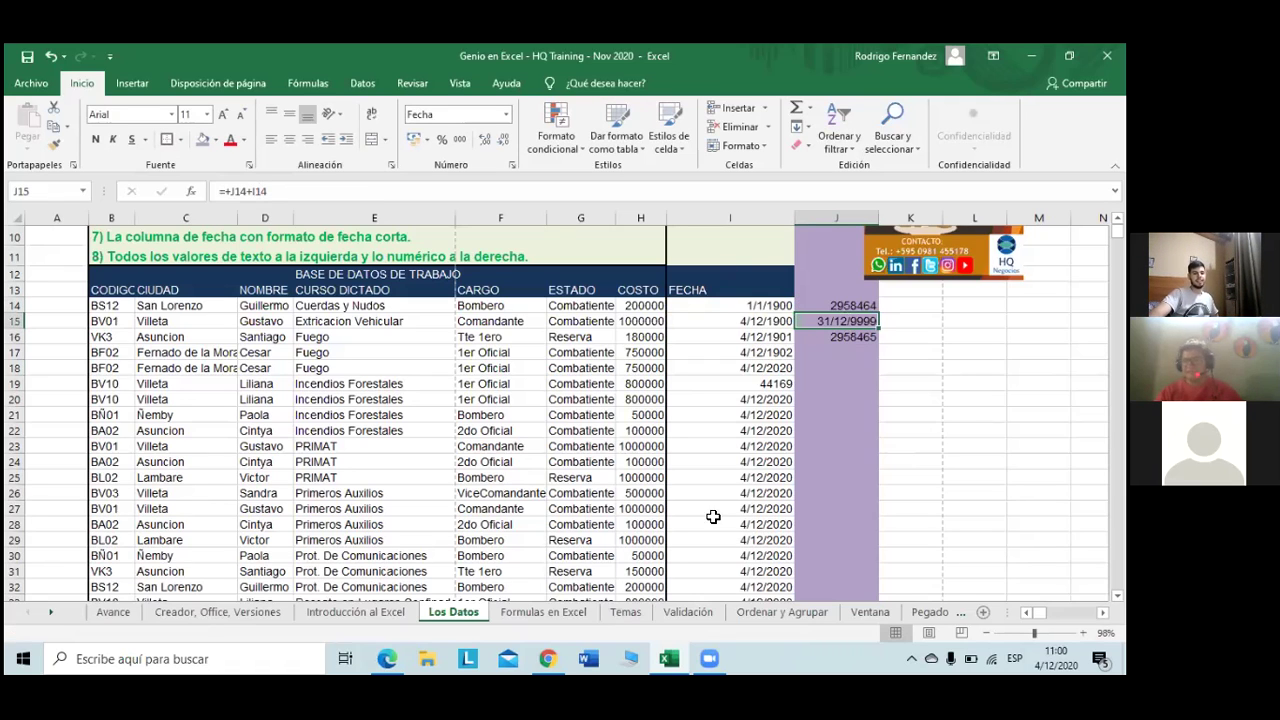
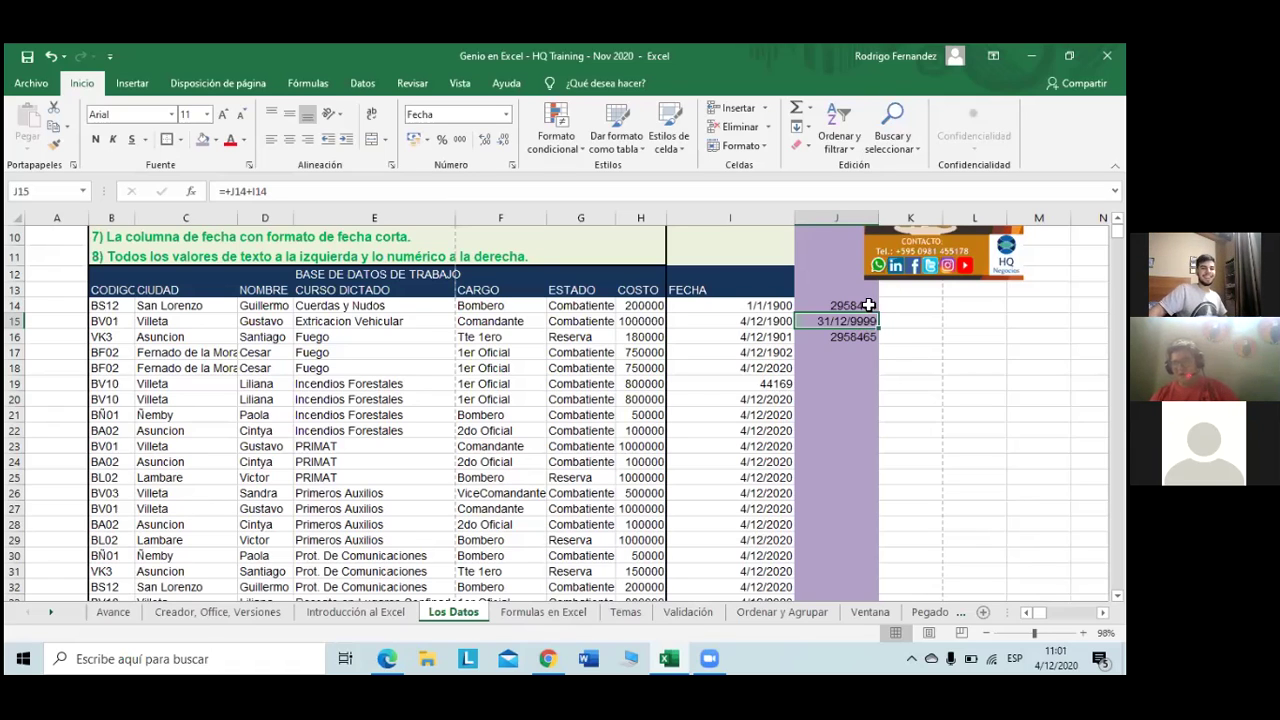
Step: Enter today's date, 4/12/2020, in FECHA cell I14 with Ctrl+;
key(Up)
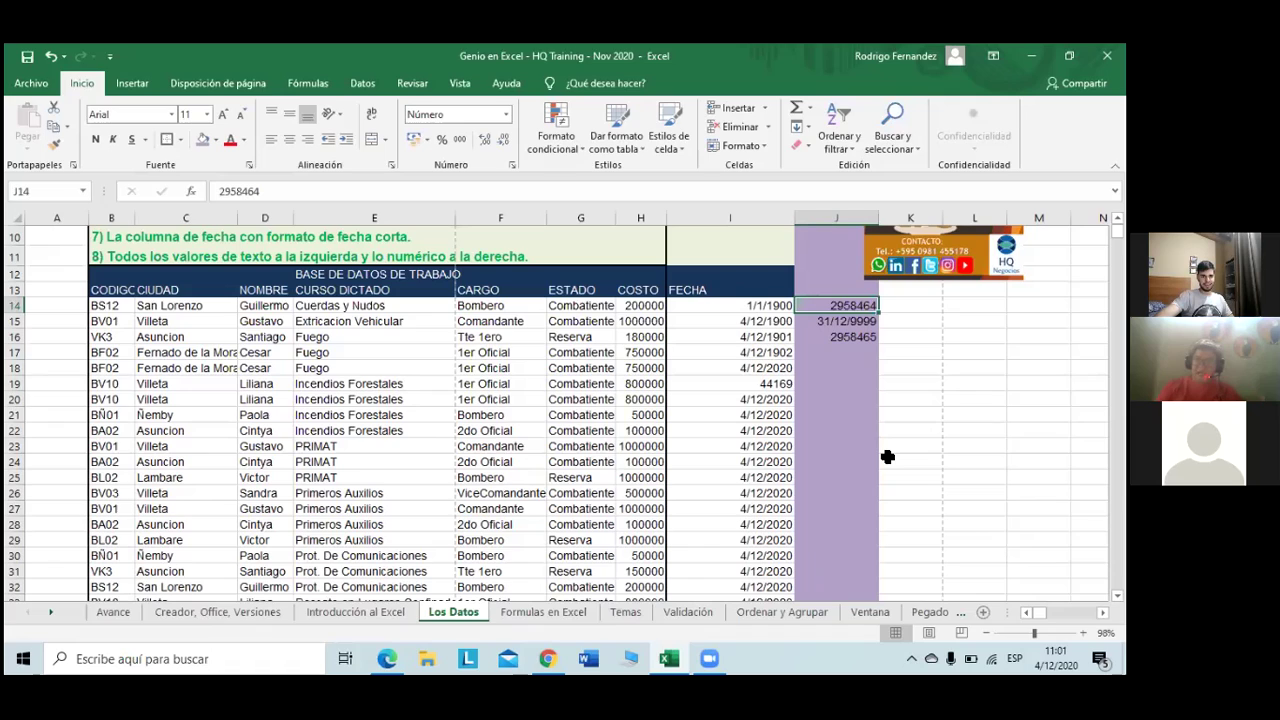
click(765, 305)
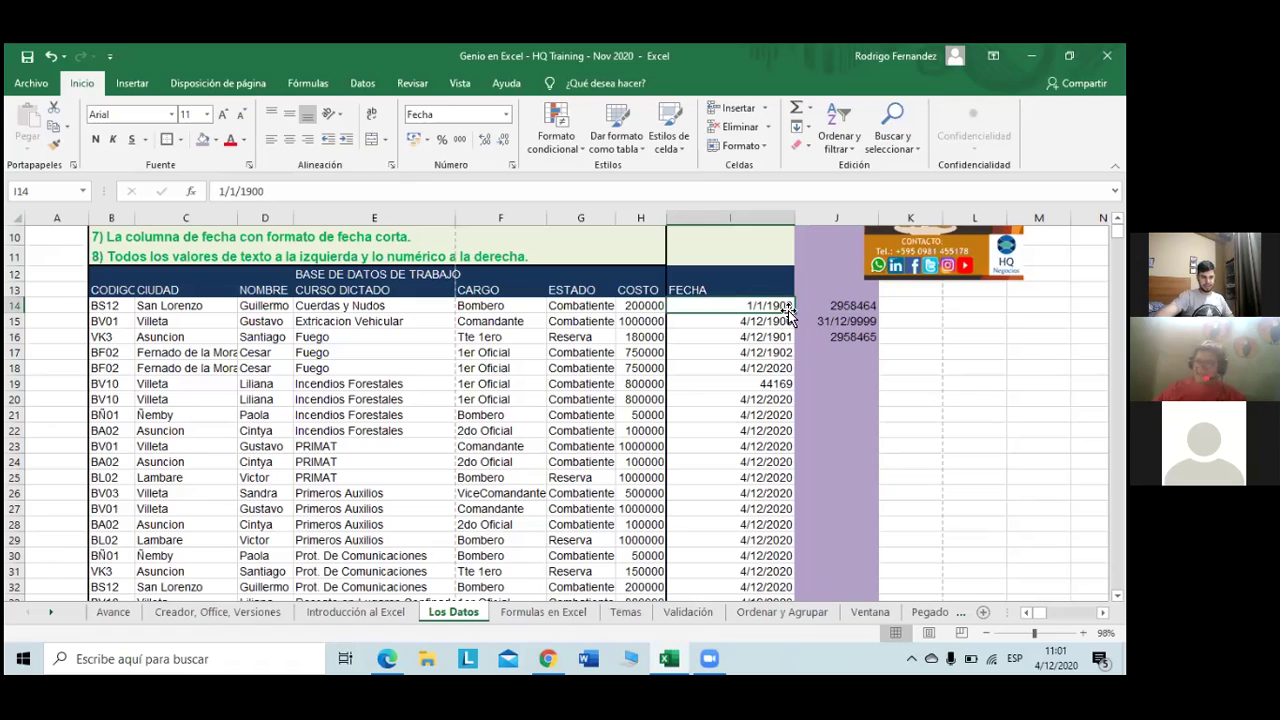
key(ctrl+semicolon)
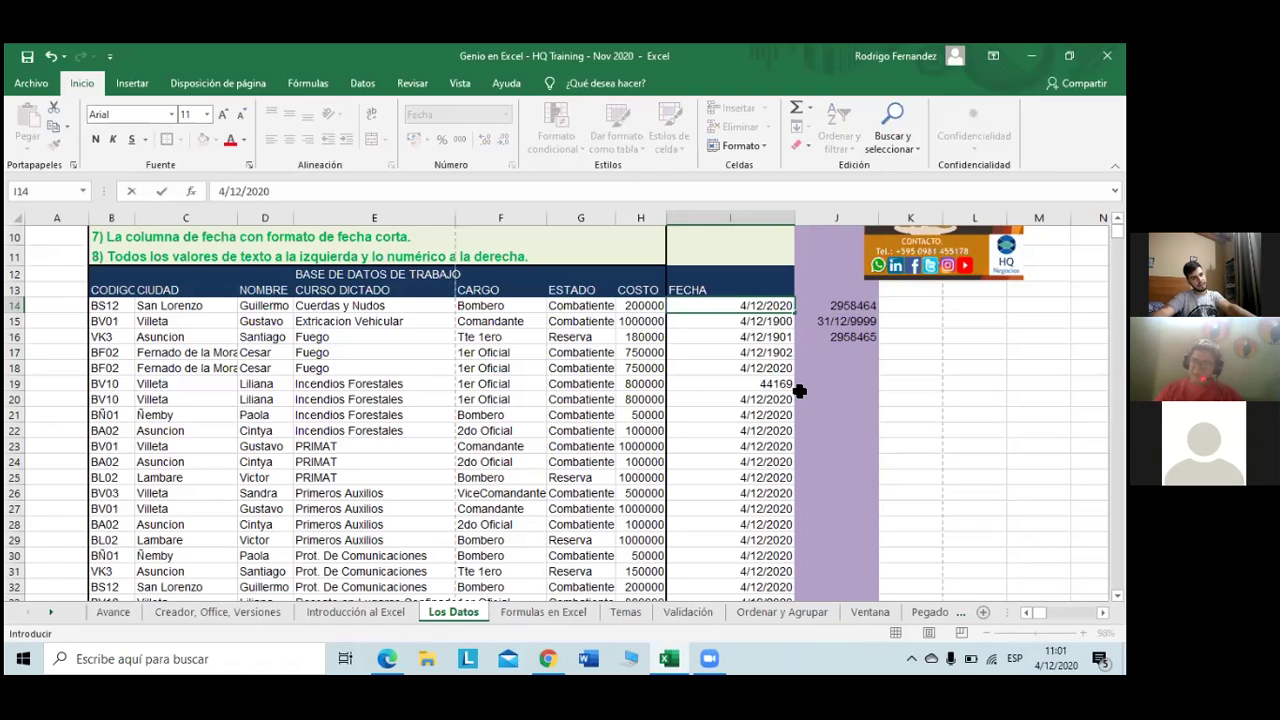
Step: Fill FECHA daily from 4/12/2020 to 22/12/2020 in row 32, re-confirming the J15 formula
double_click(795, 314)
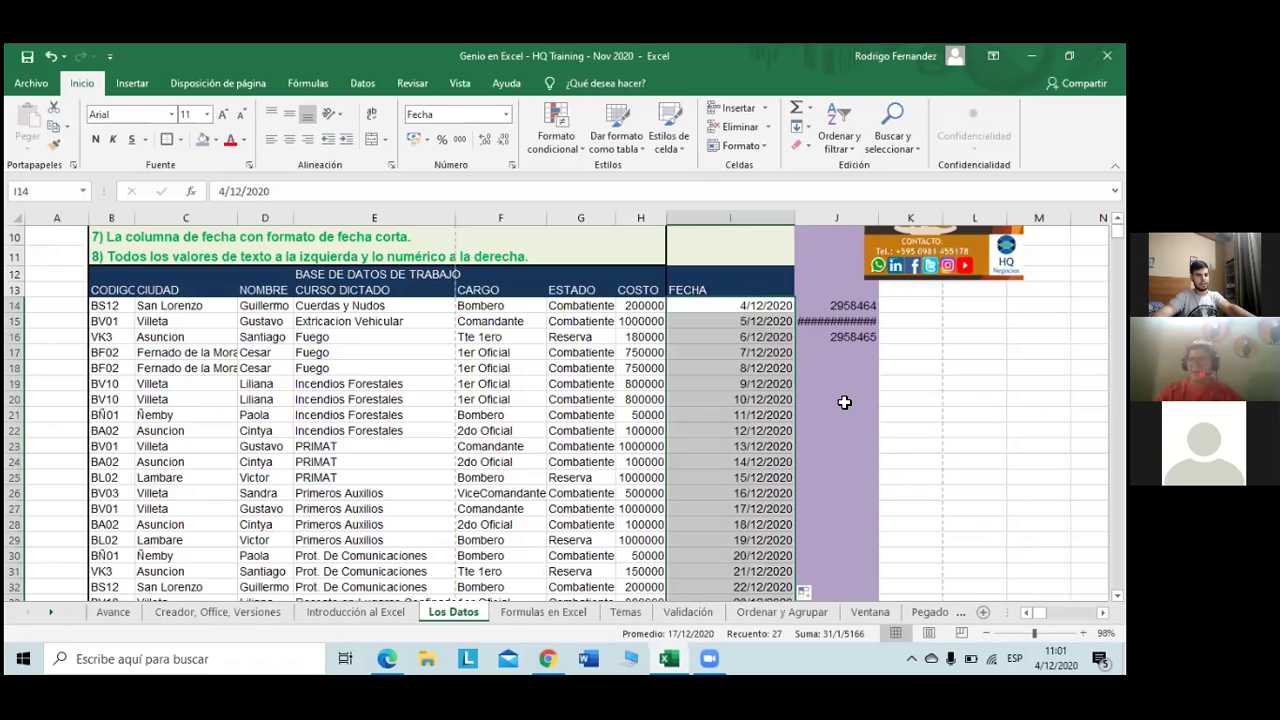
double_click(843, 322)
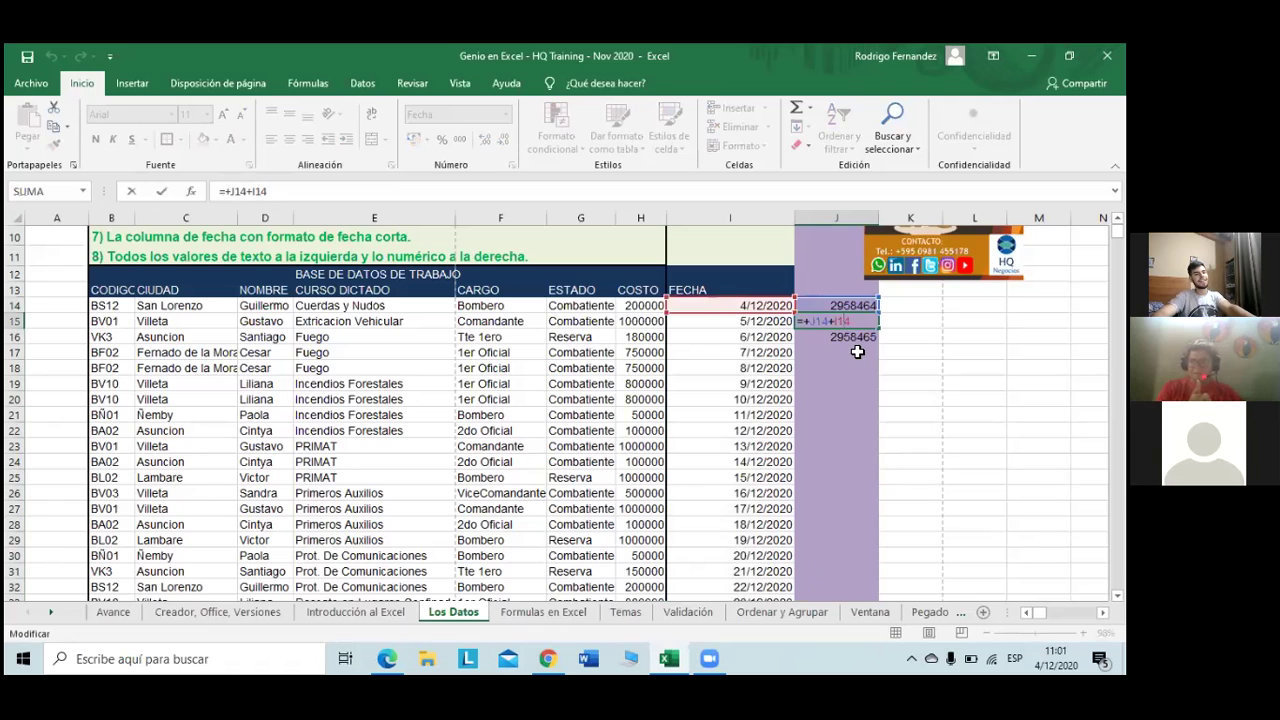
key(Return)
key(Return)
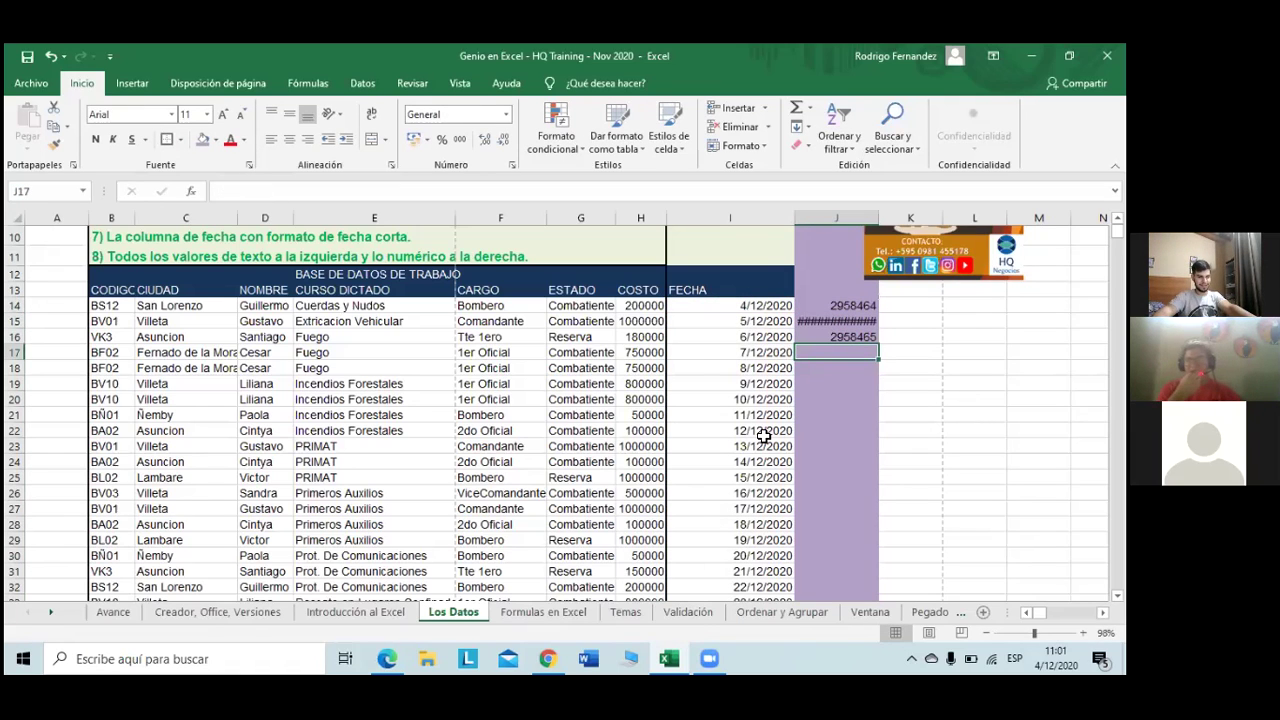
scroll(763, 435, down, 1)
scroll(763, 435, up, 1)
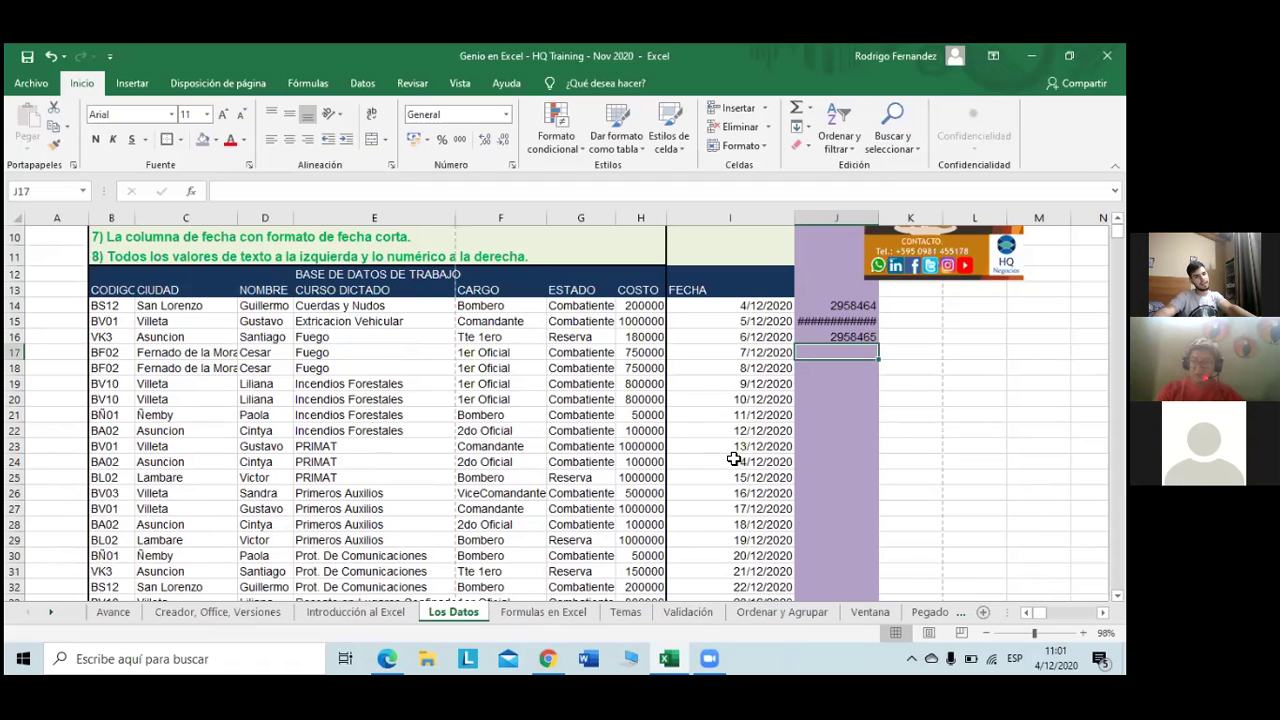
click(762, 304)
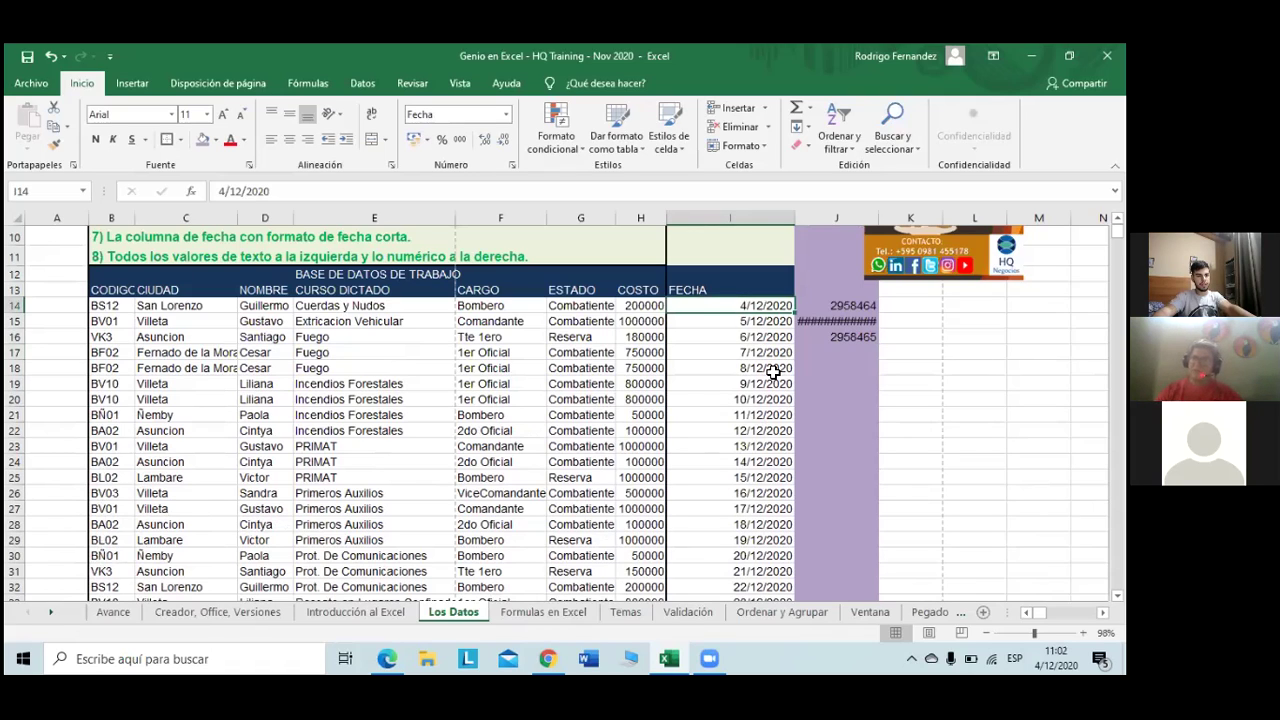
Step: Refill the FECHA series from I14 as weekdays only, ending at 30/12/2020 in row 32
click(778, 432)
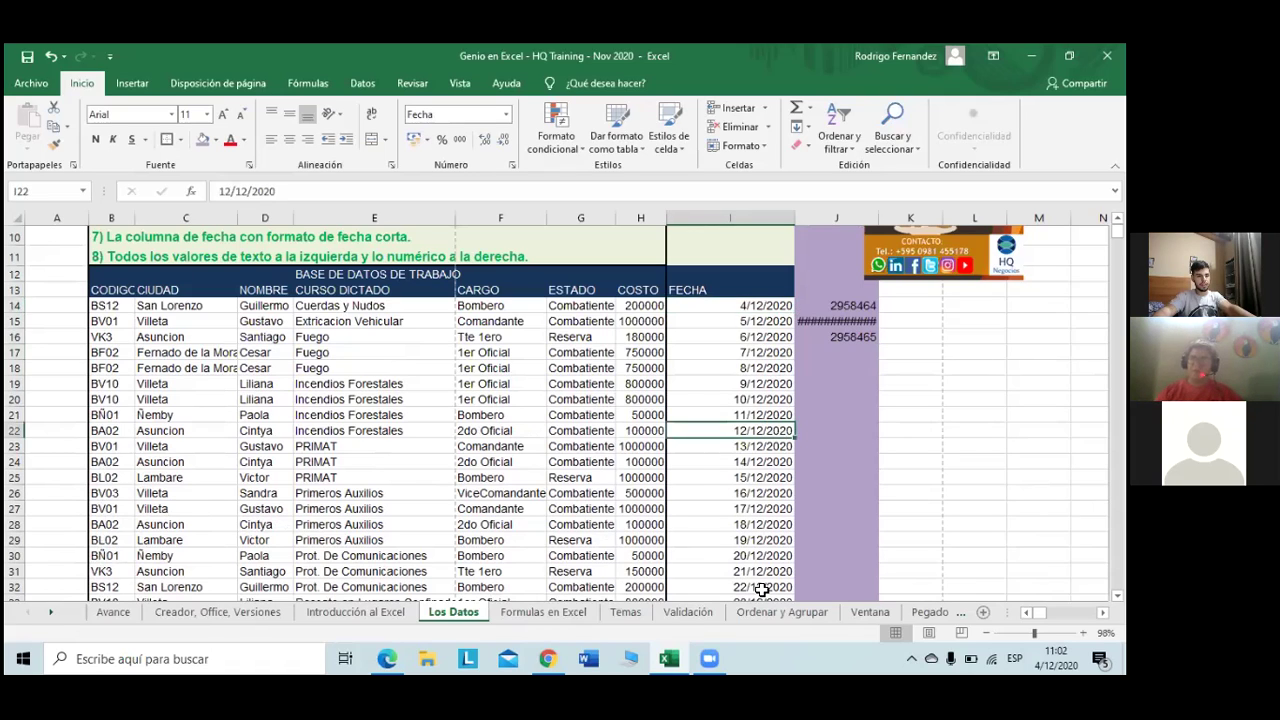
click(786, 310)
double_click(786, 312)
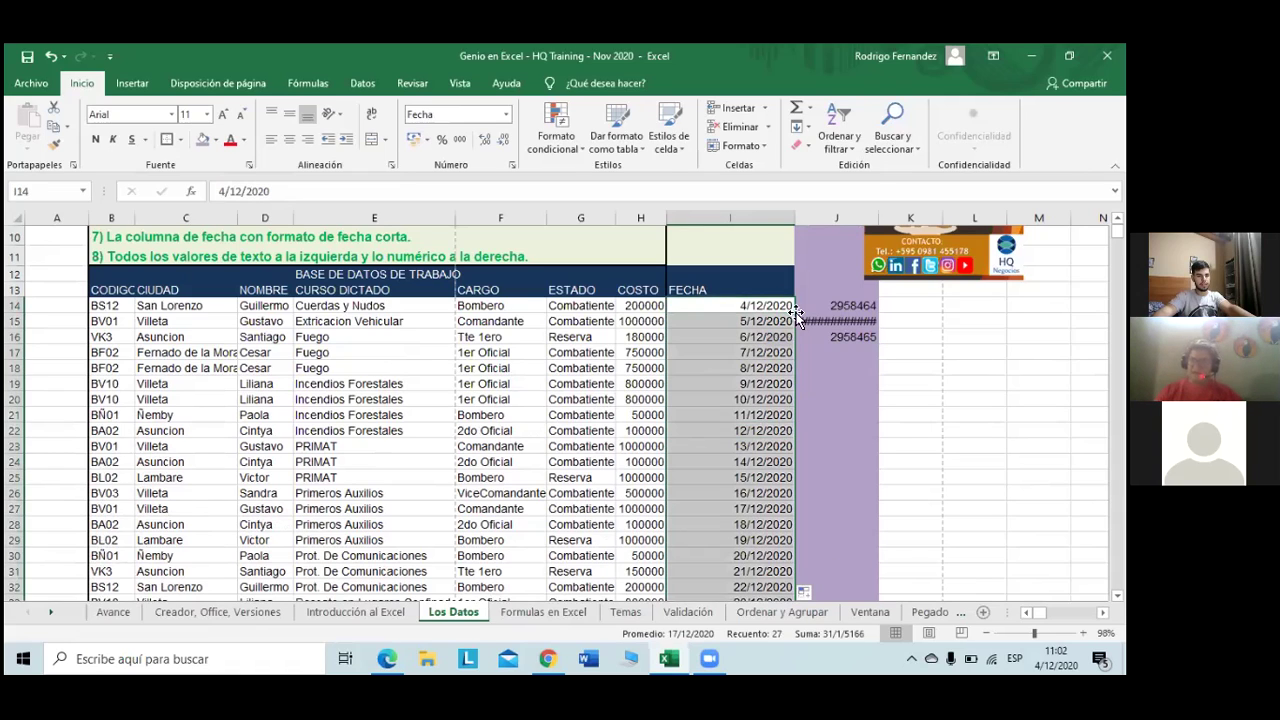
click(808, 591)
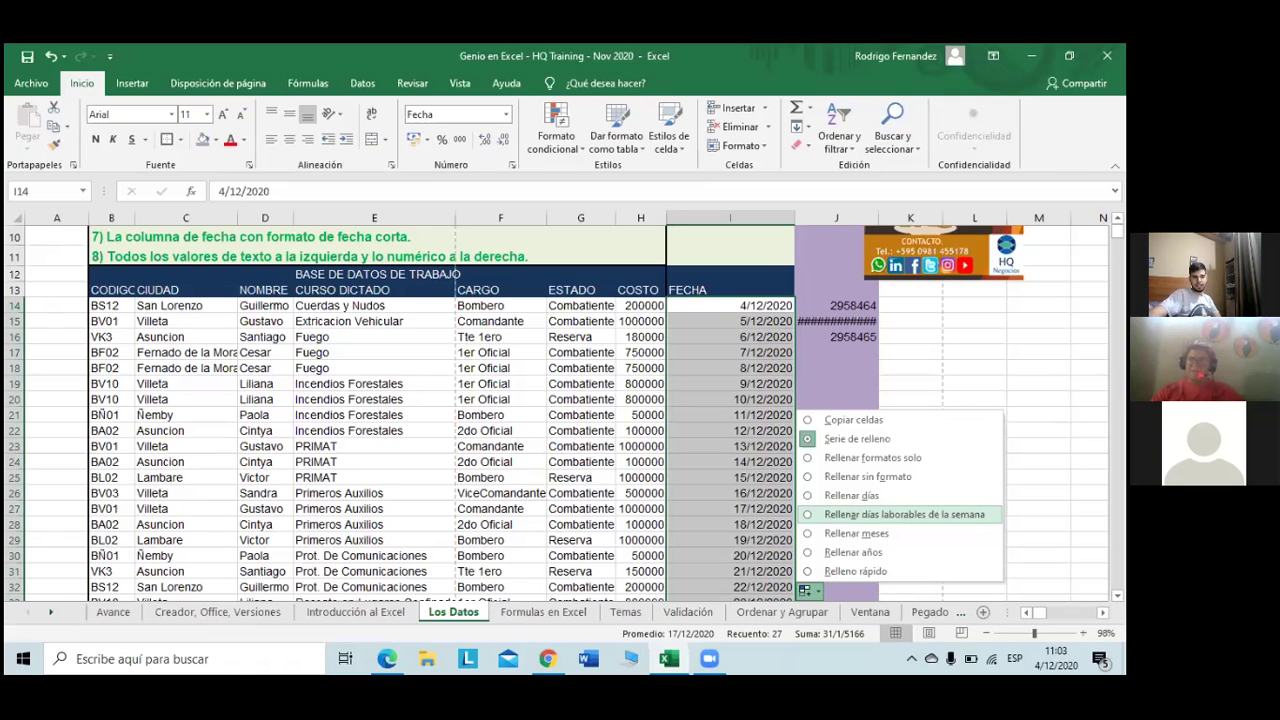
key(Escape)
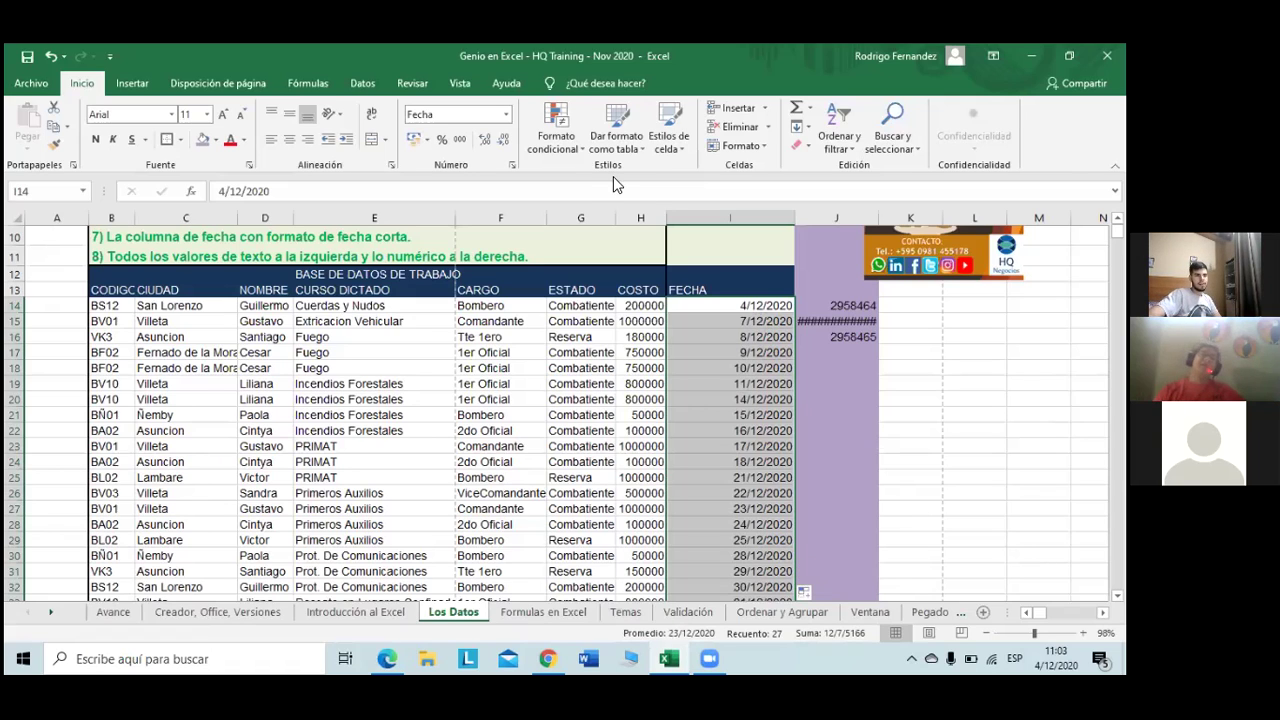
Step: Apply the Fecha larga format to the FECHA dates and widen column I to fit them
click(507, 116)
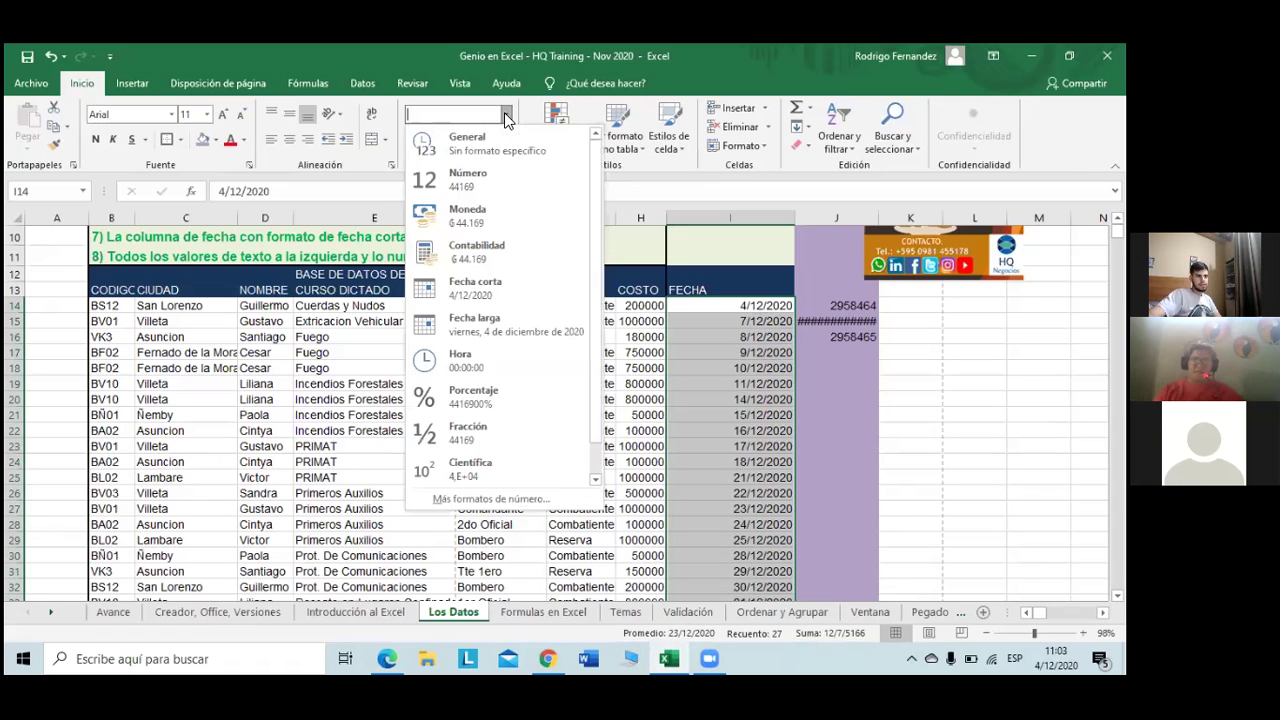
click(510, 321)
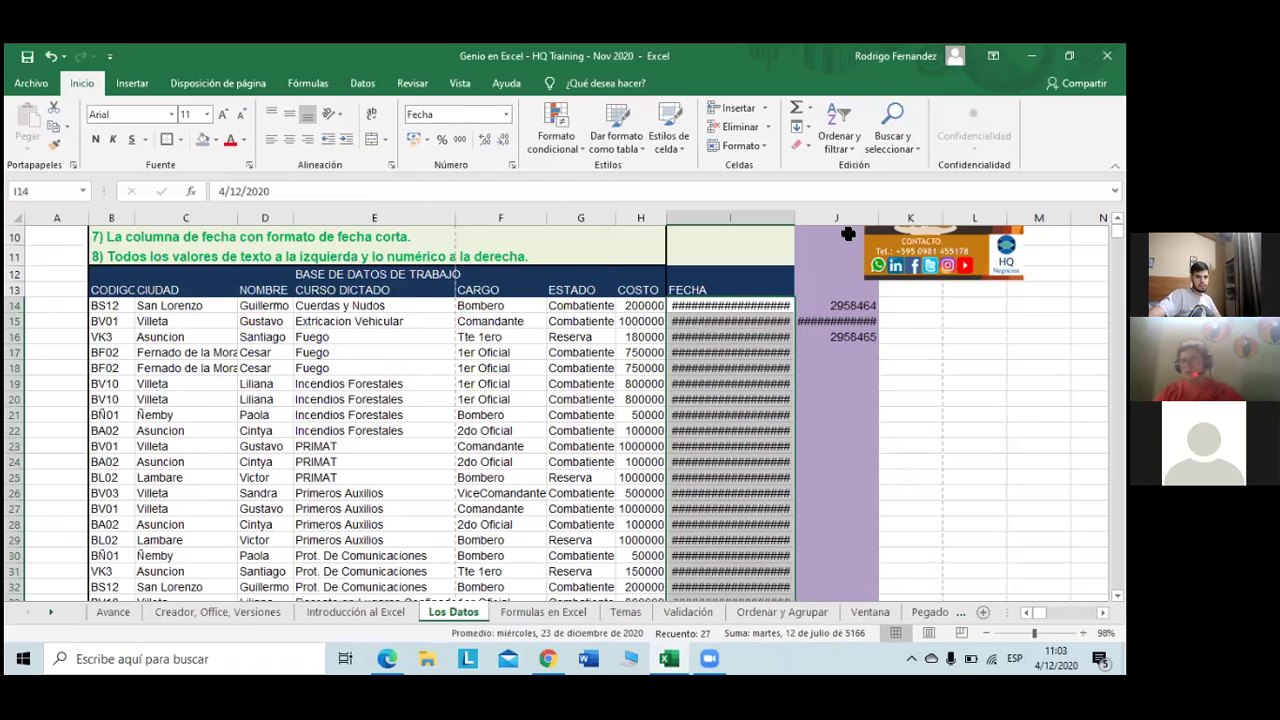
drag(801, 215, 855, 213)
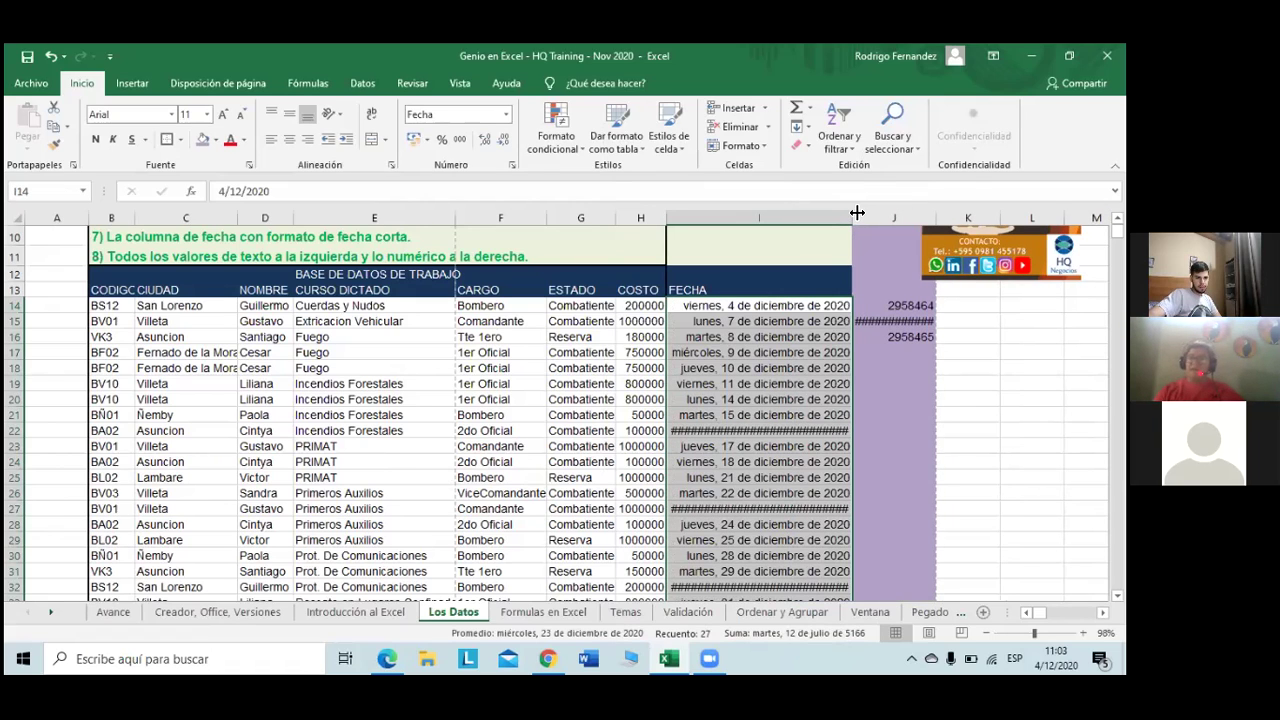
drag(857, 213, 893, 213)
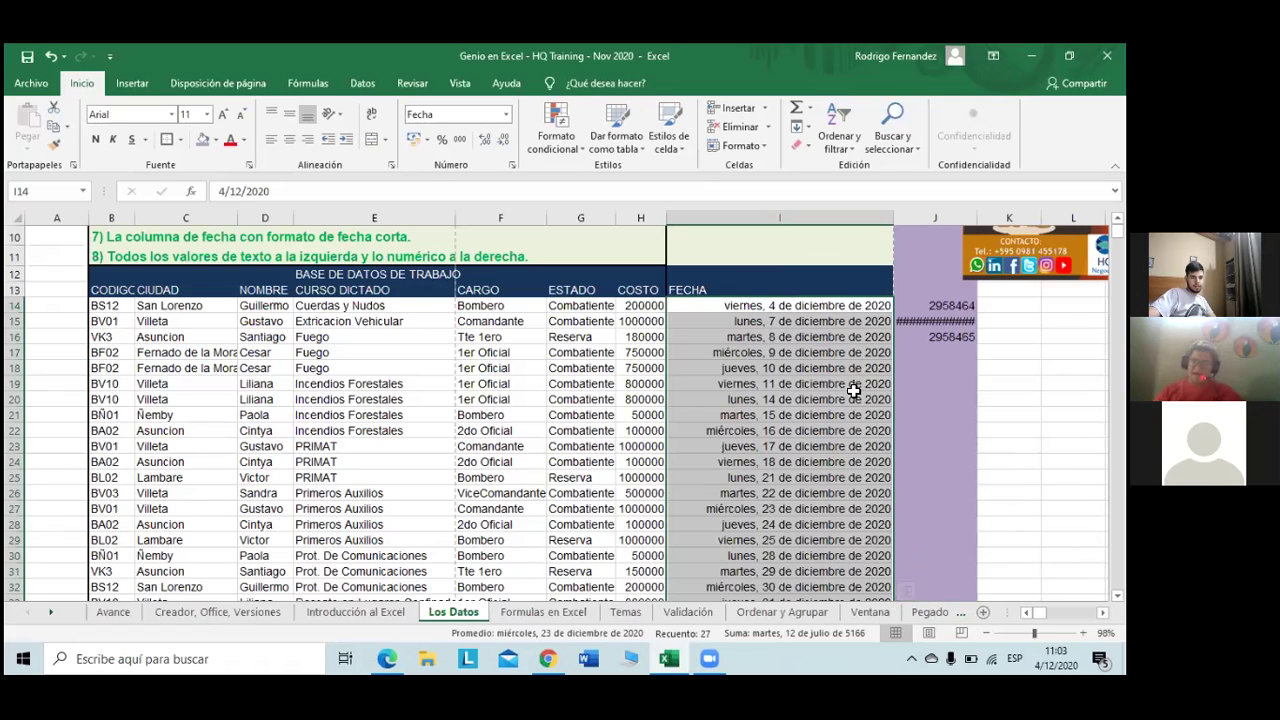
Step: Extend I14:I15 down the column as a yearly series, reaching 4 de diciembre de 2046 in row 40
click(858, 318)
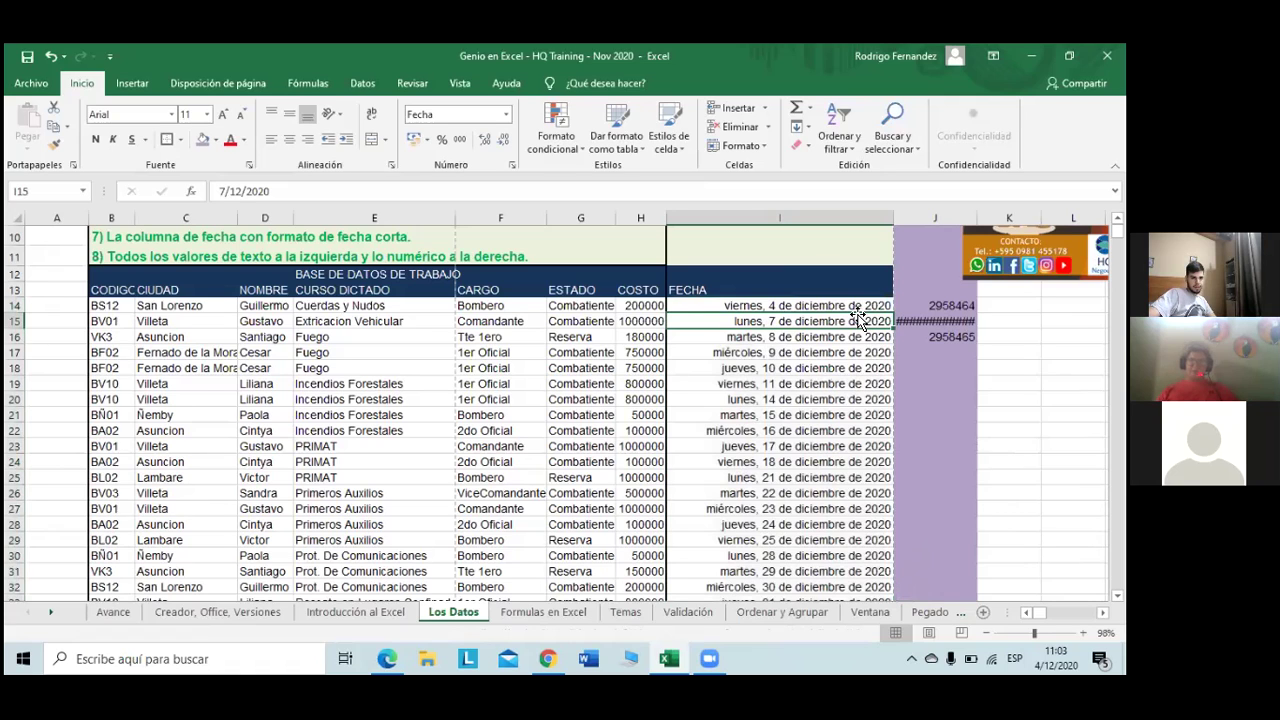
drag(858, 310, 858, 320)
double_click(892, 329)
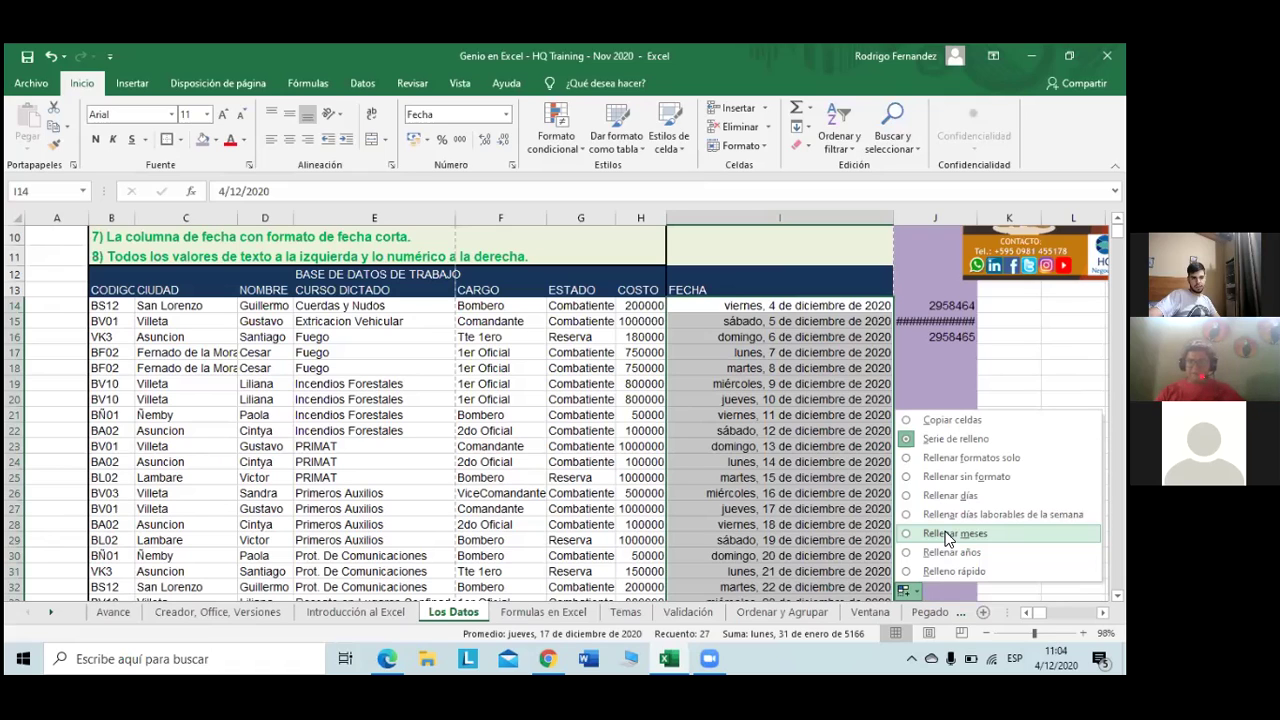
click(948, 535)
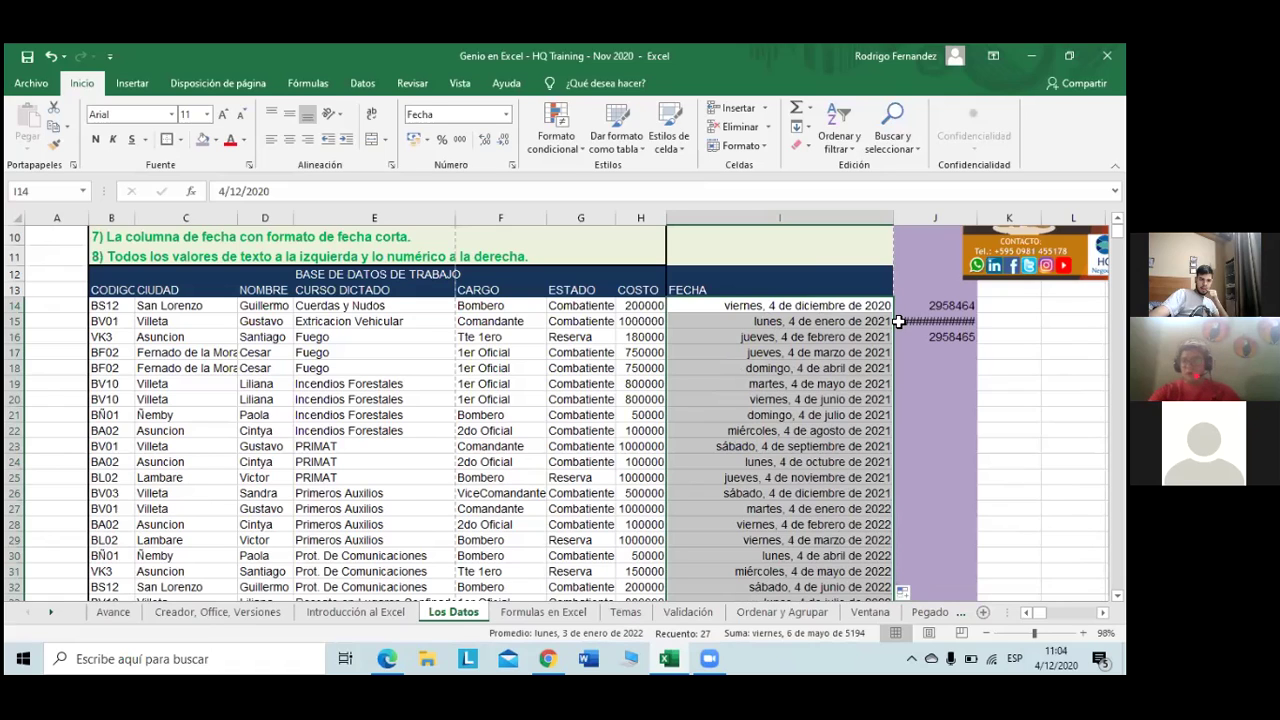
click(905, 591)
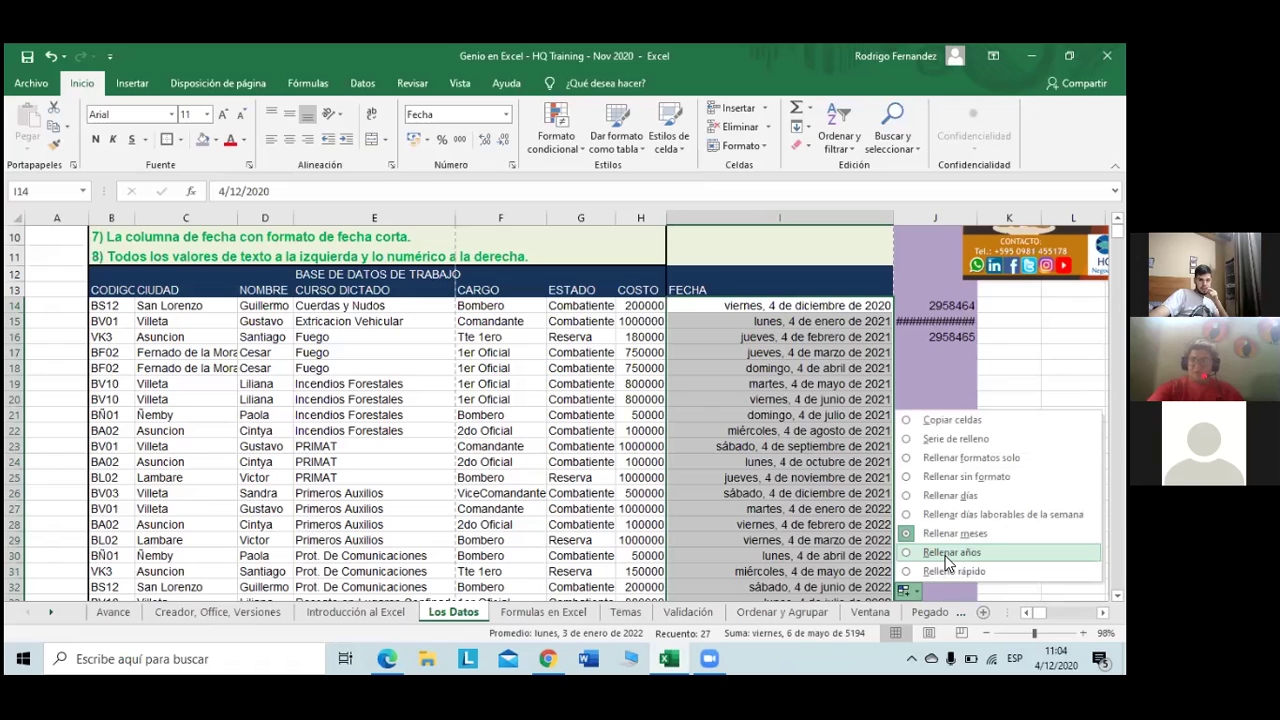
click(945, 553)
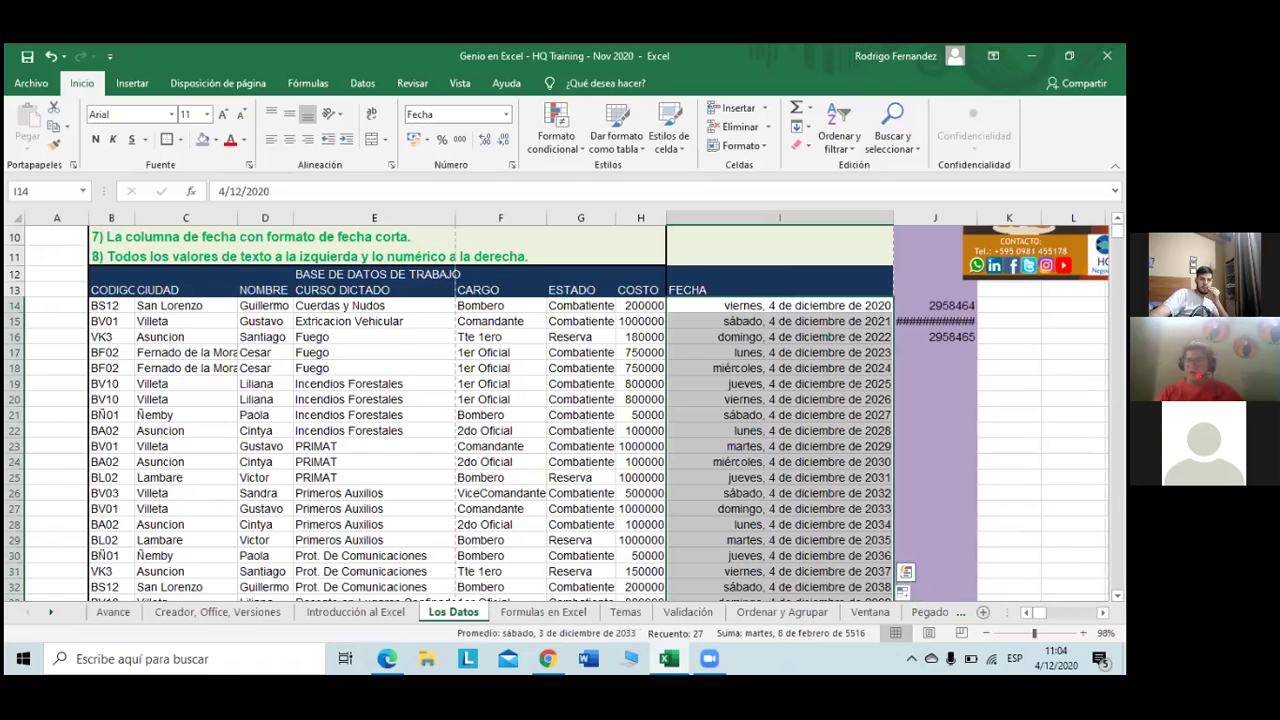
scroll(915, 483, down, 1)
scroll(915, 483, down, 3)
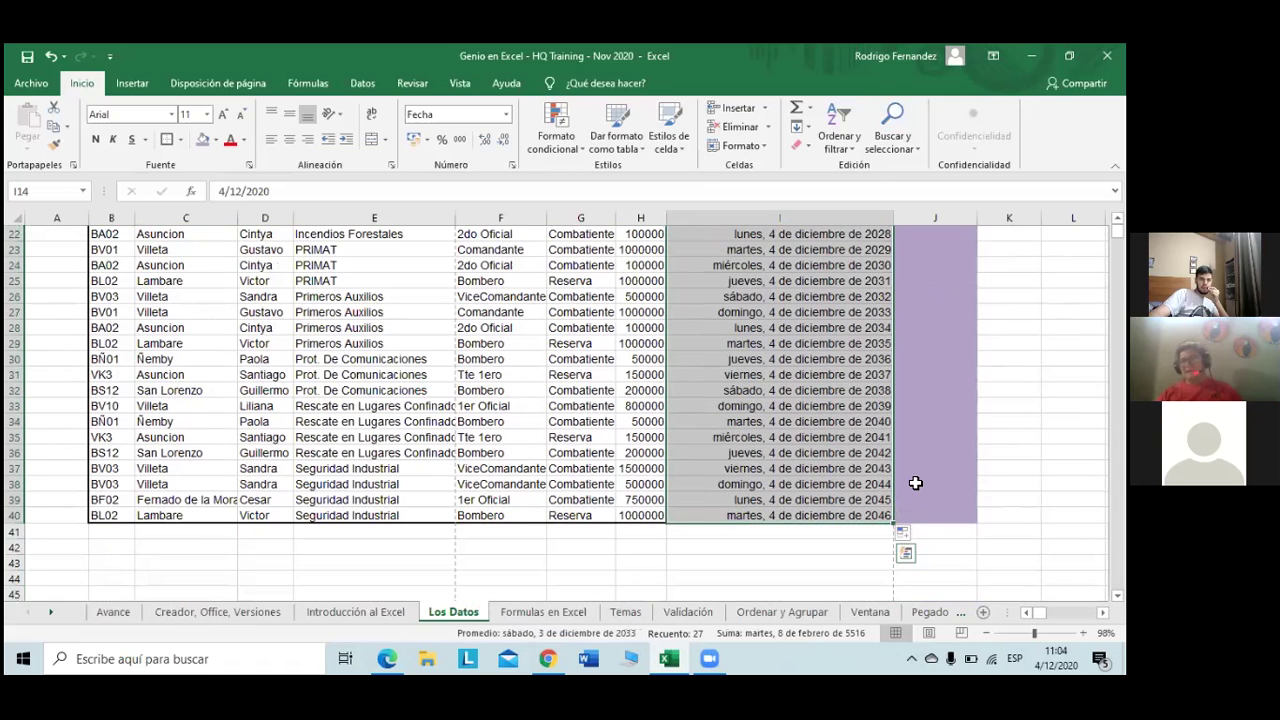
scroll(915, 483, up, 4)
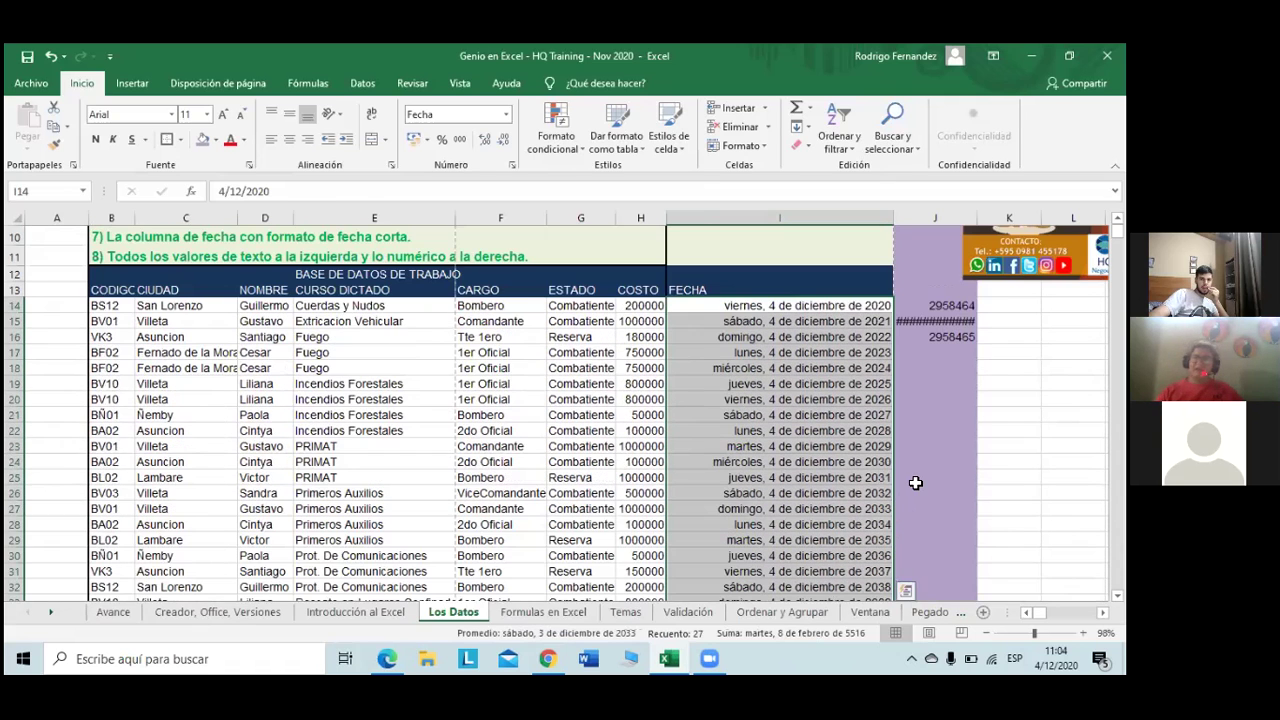
click(870, 308)
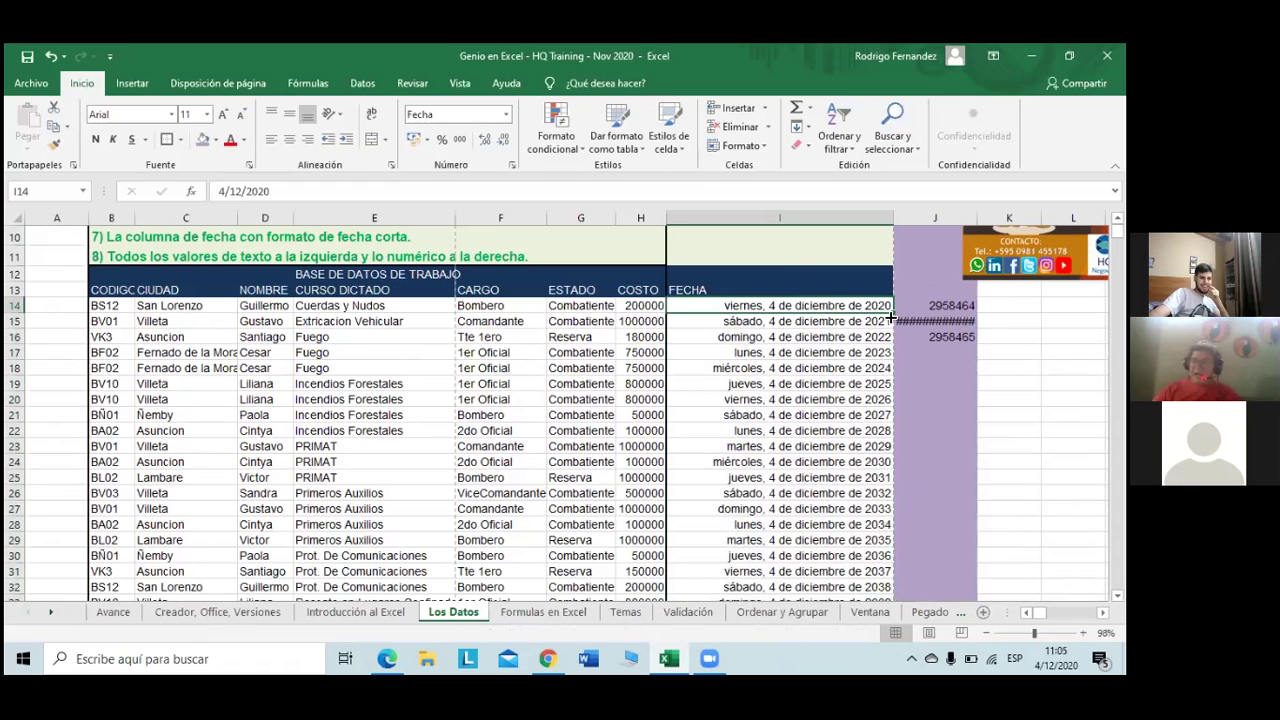
double_click(890, 318)
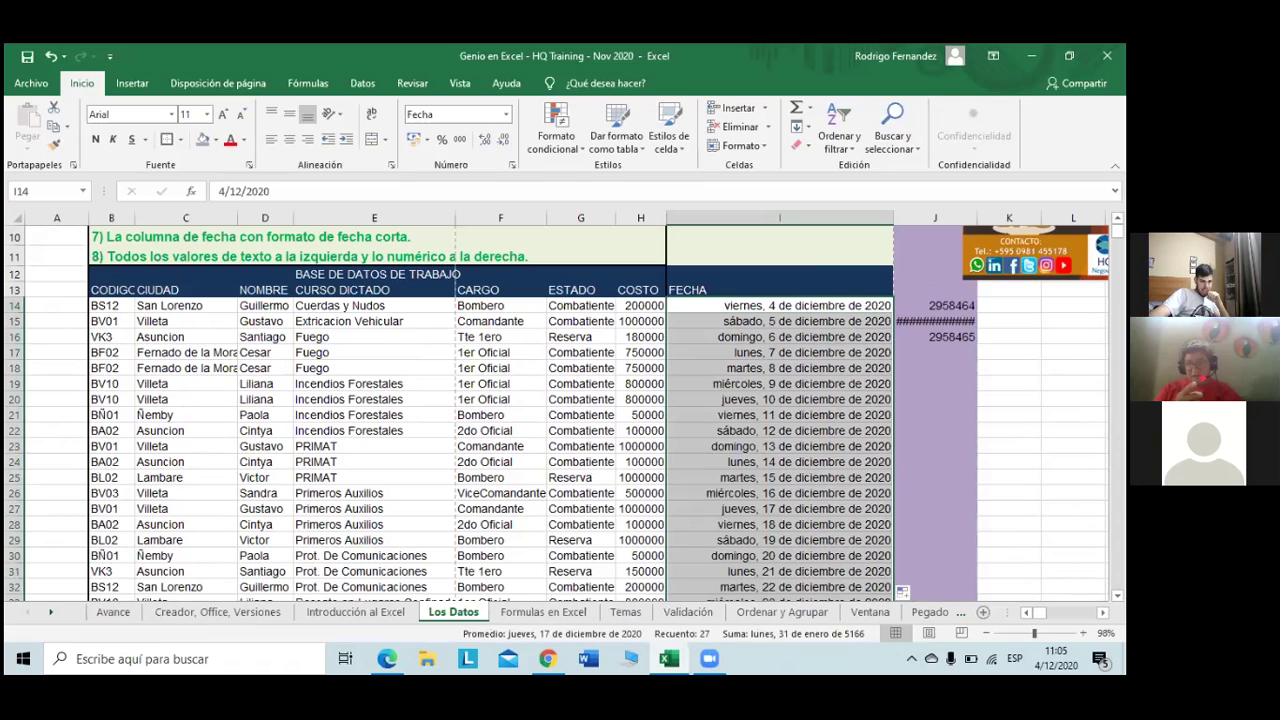
click(907, 589)
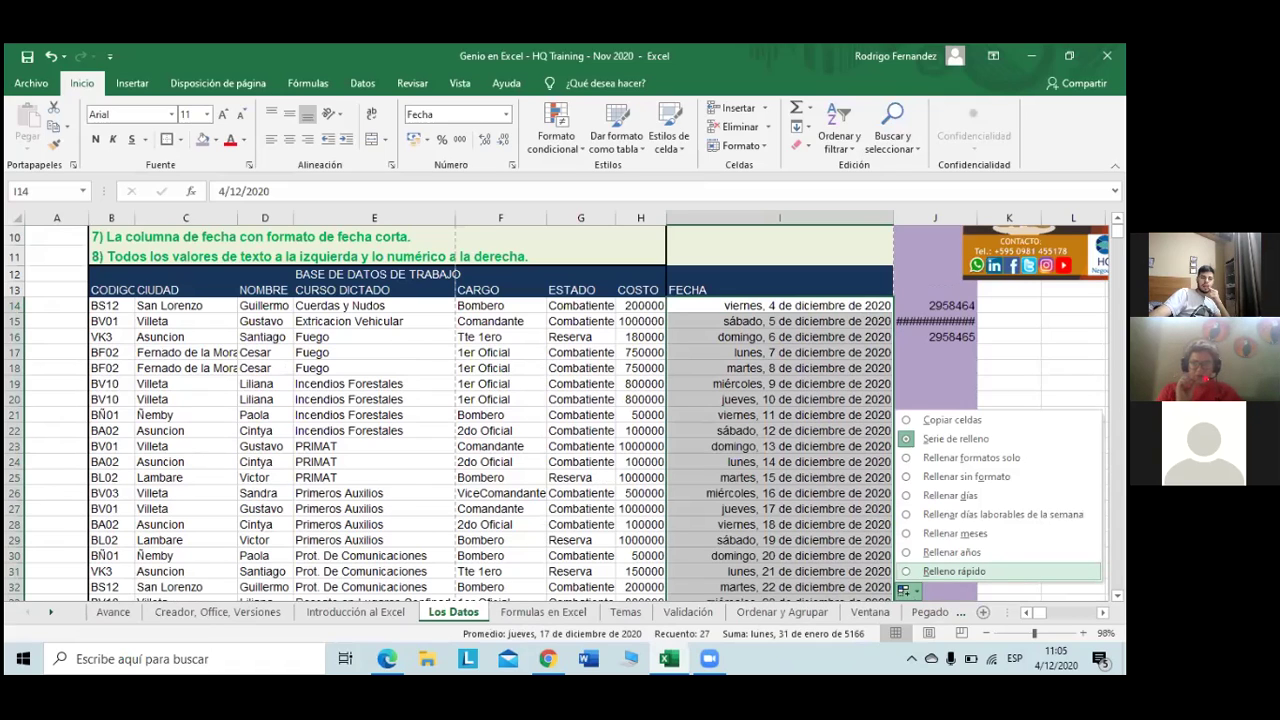
click(951, 552)
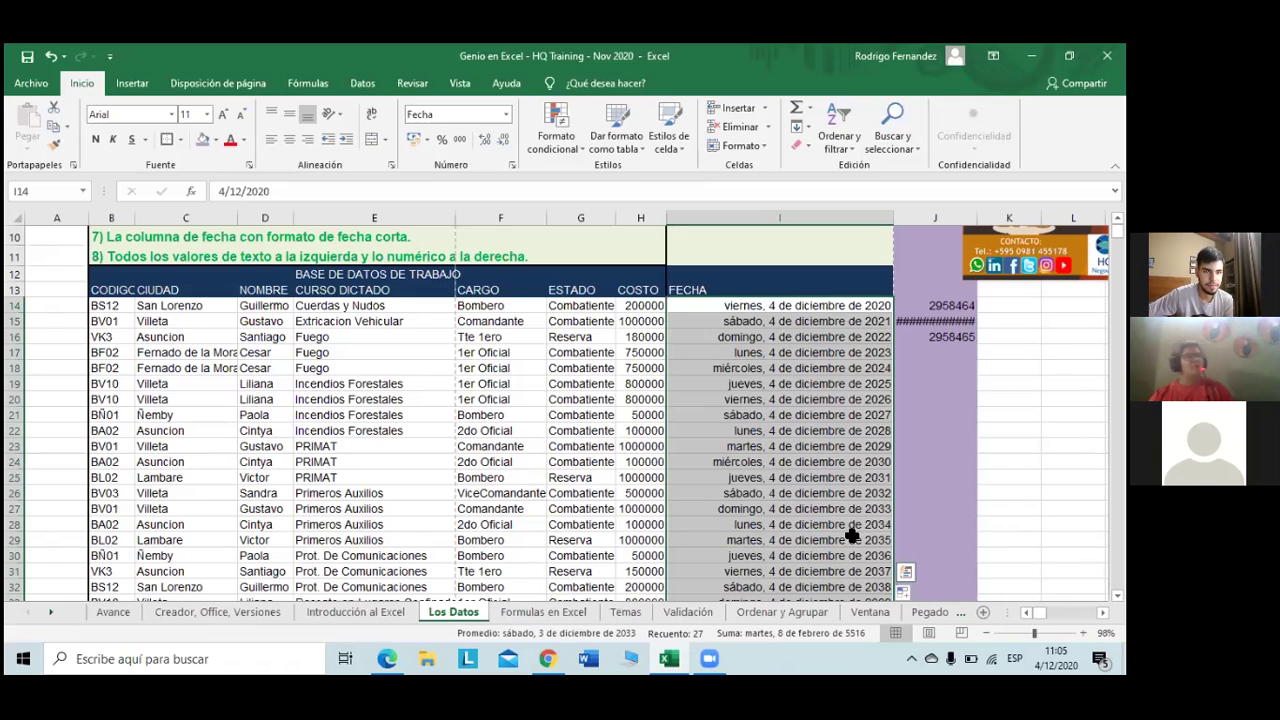
click(903, 590)
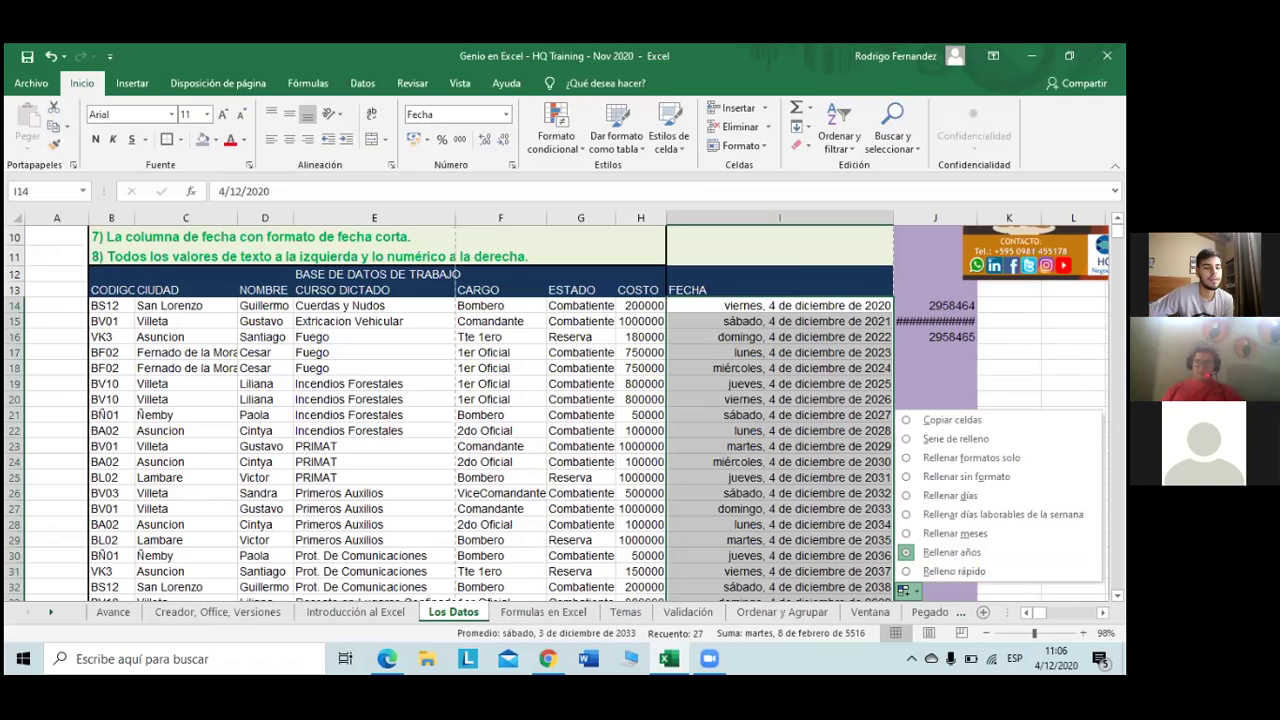
click(1009, 368)
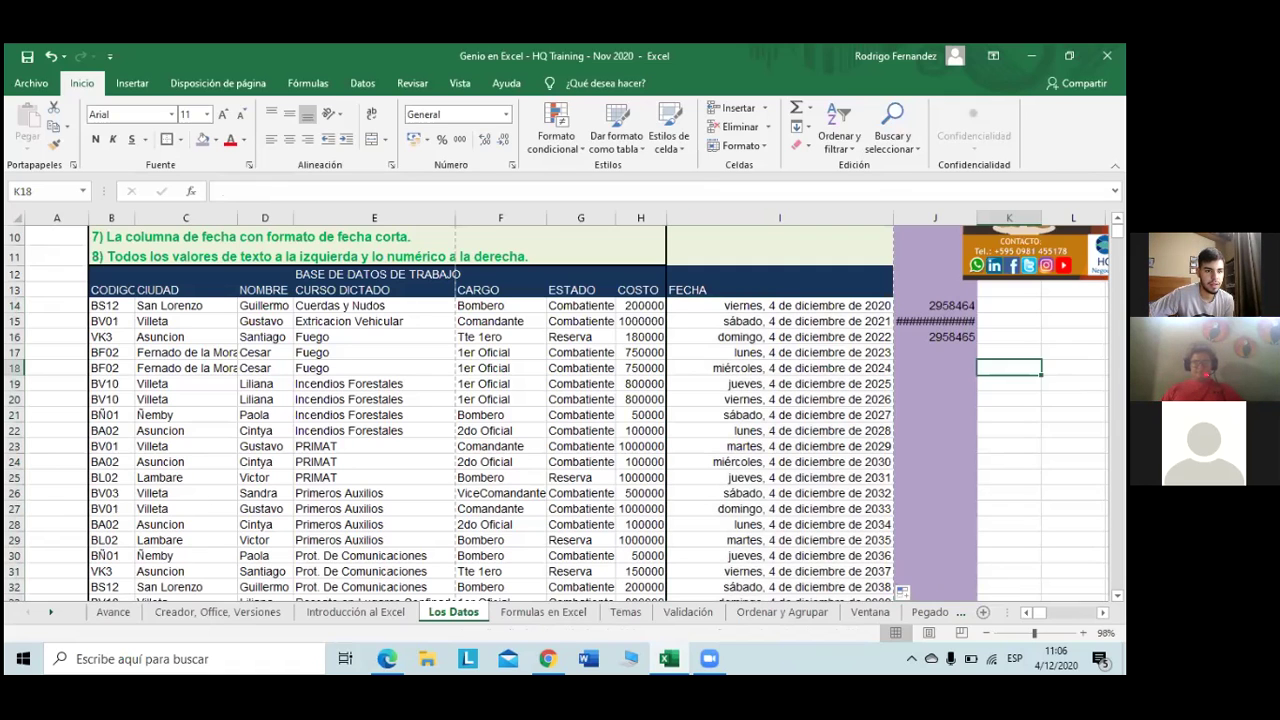
Step: Type four sample first names into cells M20 to M23
key(Right)
key(Right)
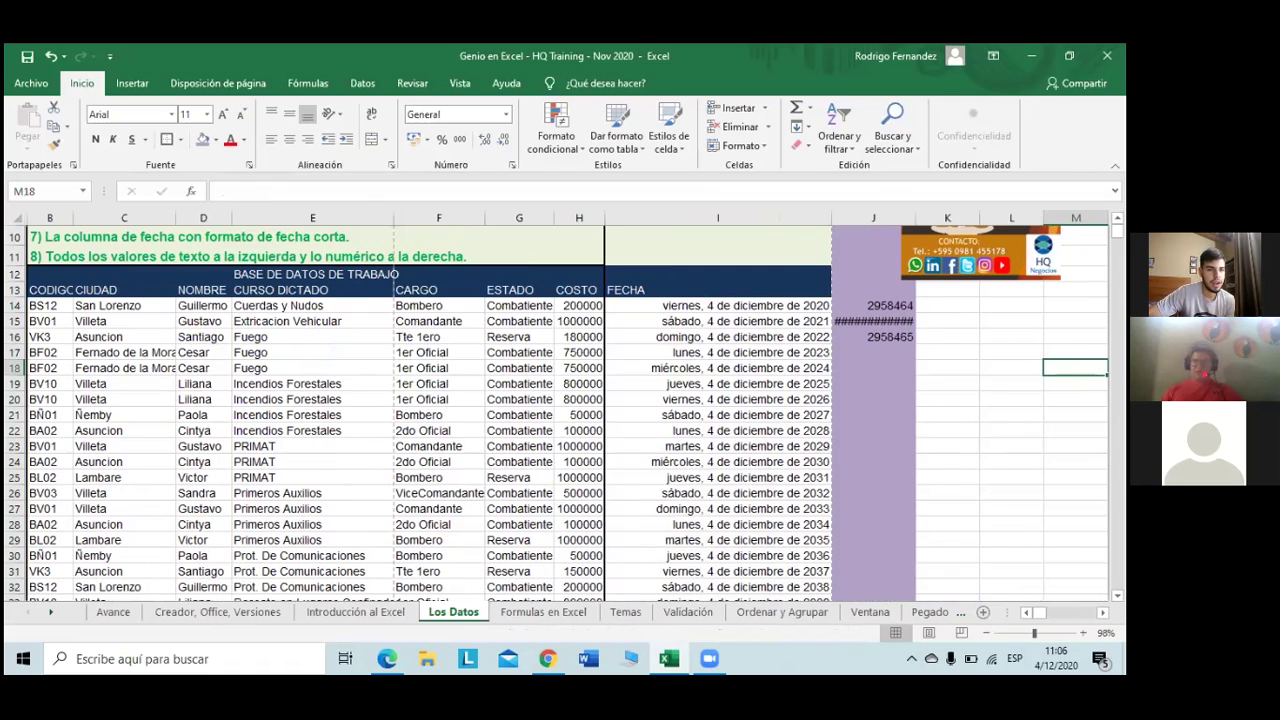
key(Right)
key(Right)
key(Right)
key(Right)
key(Right)
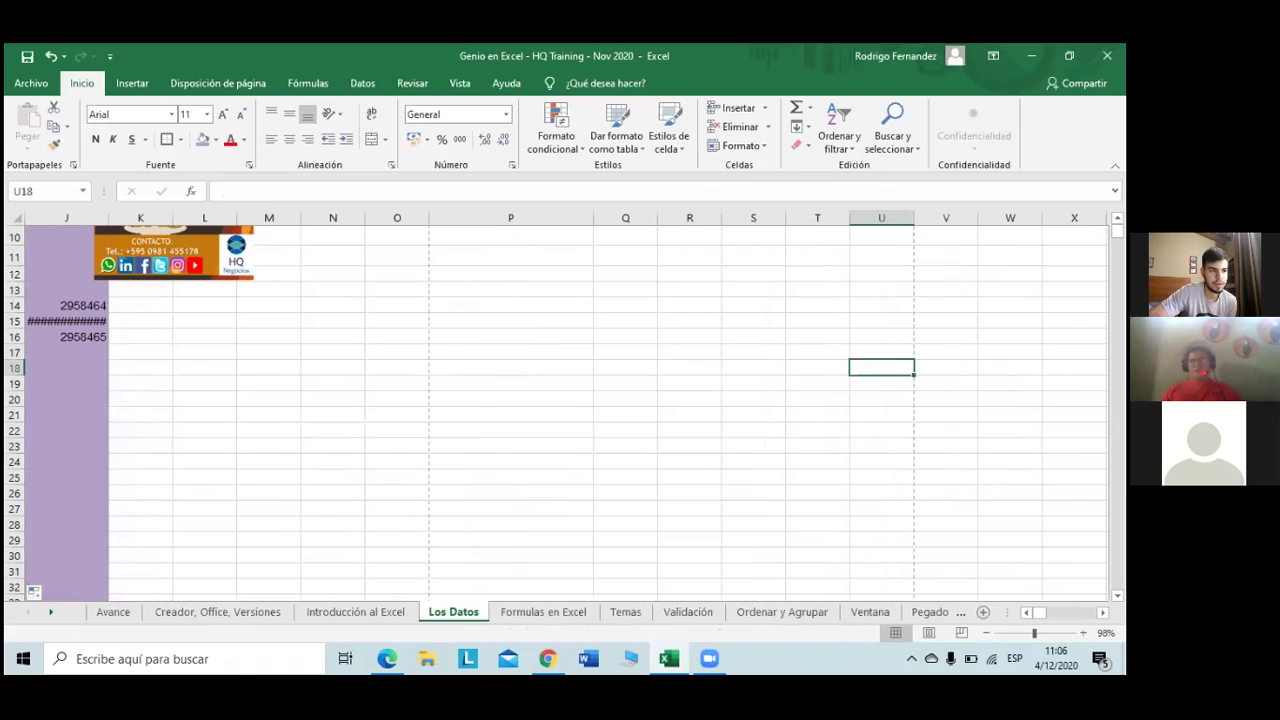
key(Left)
key(Left)
key(Left)
key(Left)
key(Left)
key(Left)
key(Left)
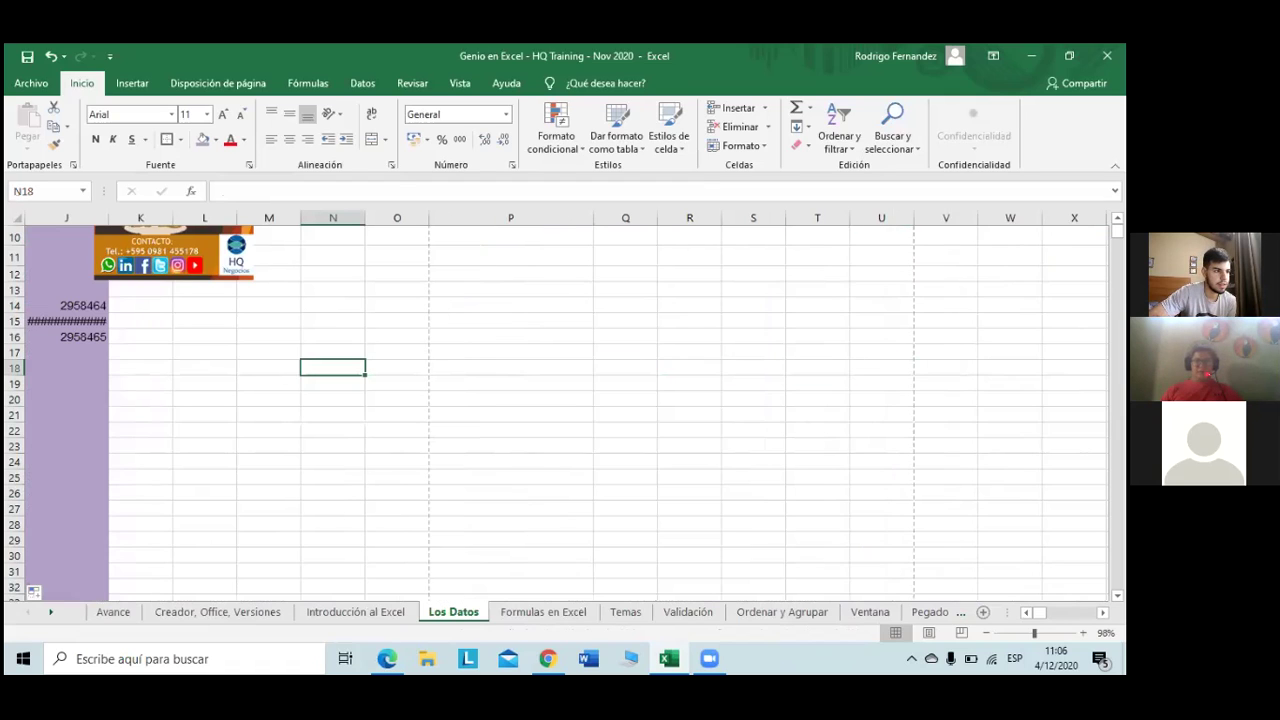
key(Left)
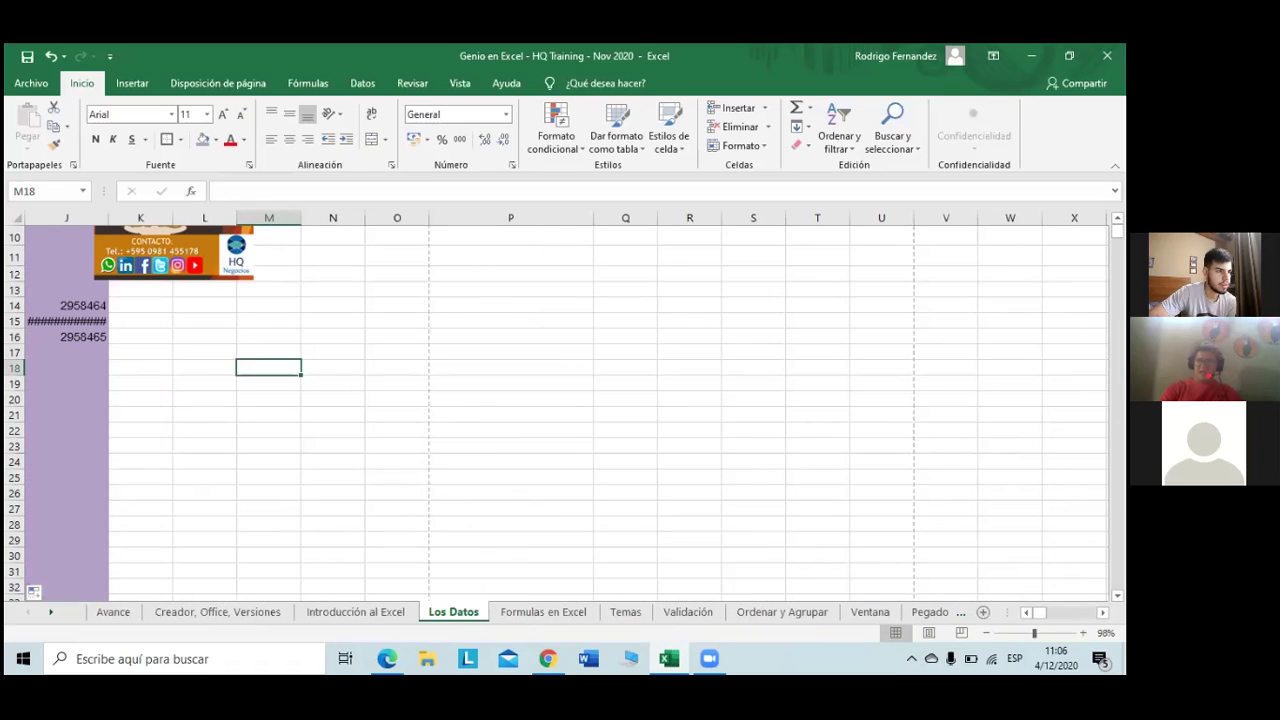
key(Down)
key(Down)
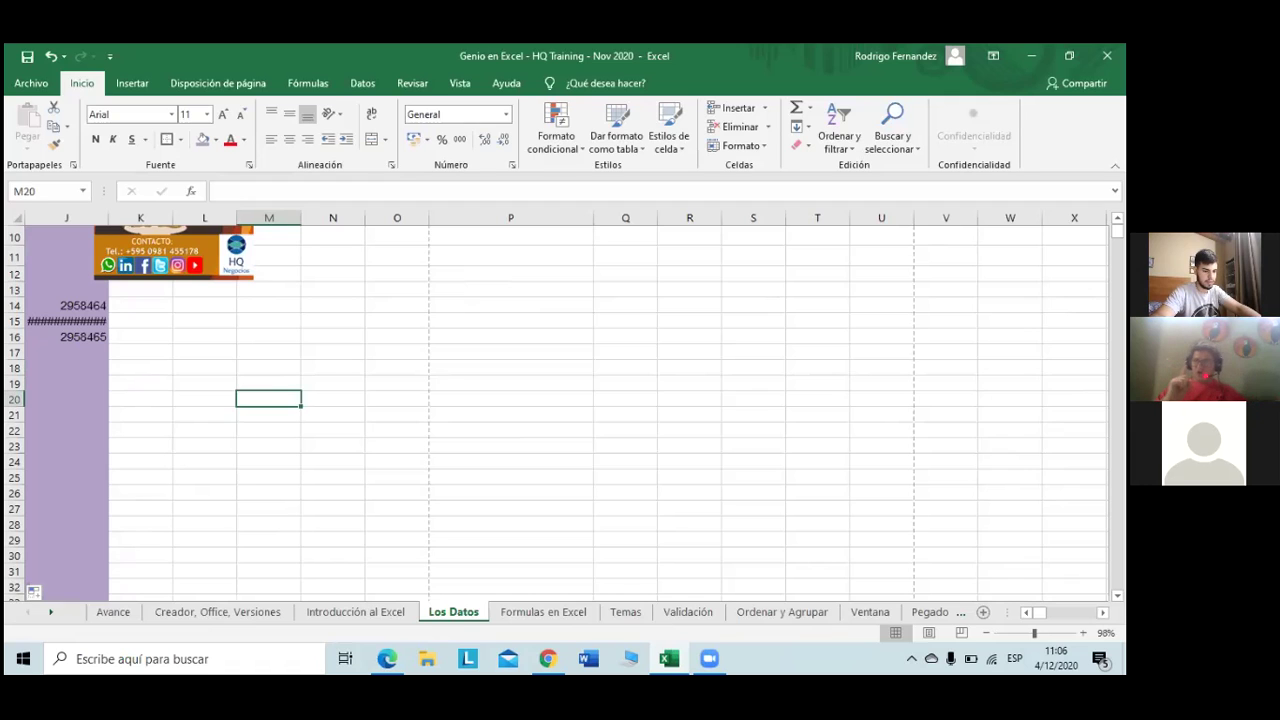
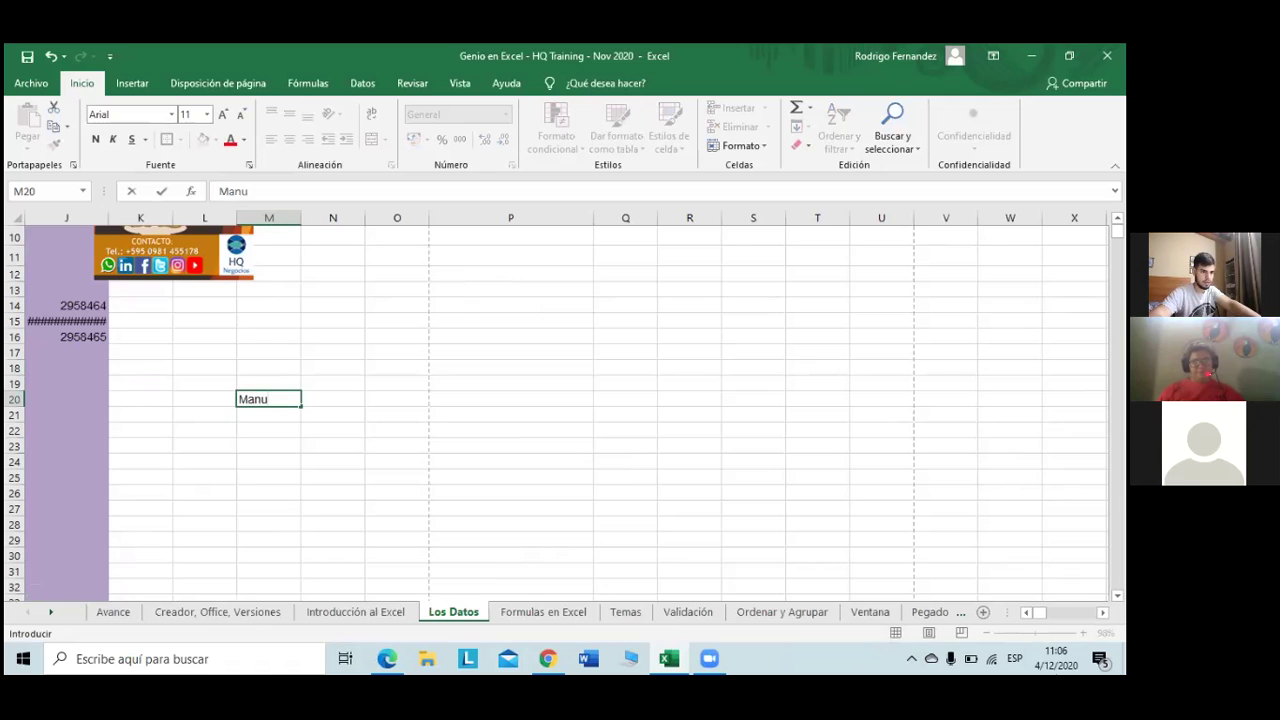
key(Return)
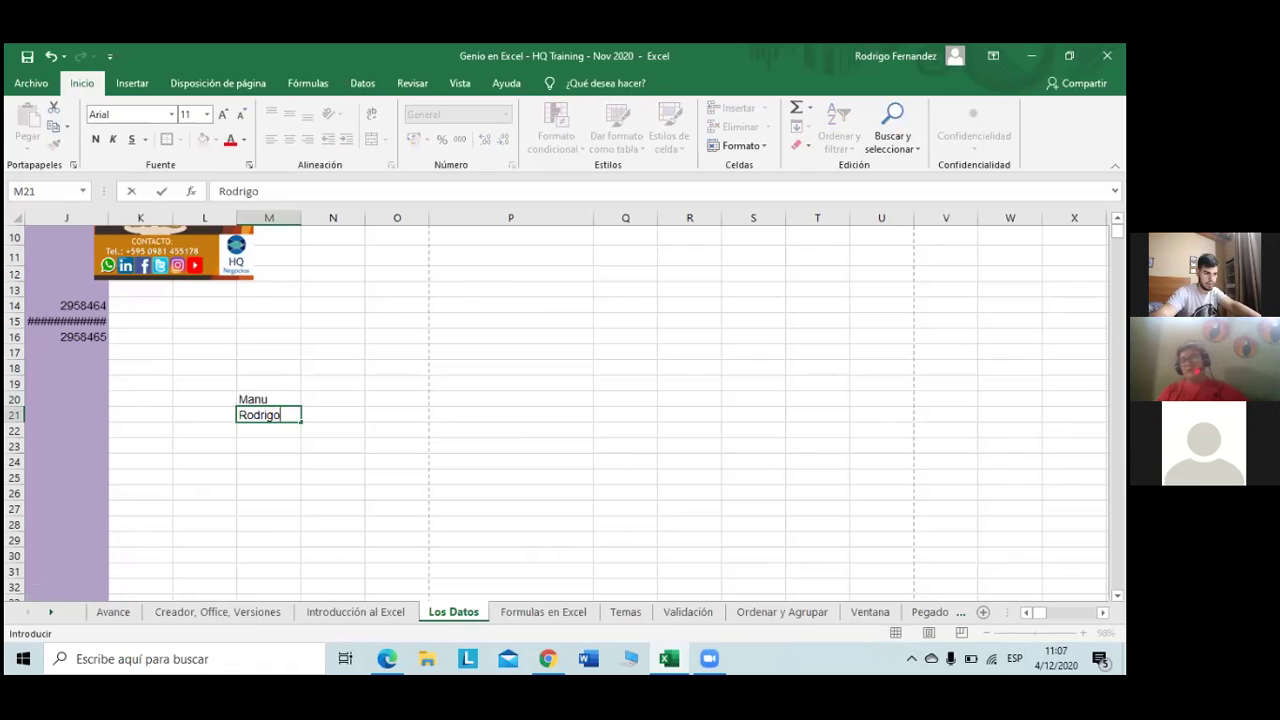
key(Return)
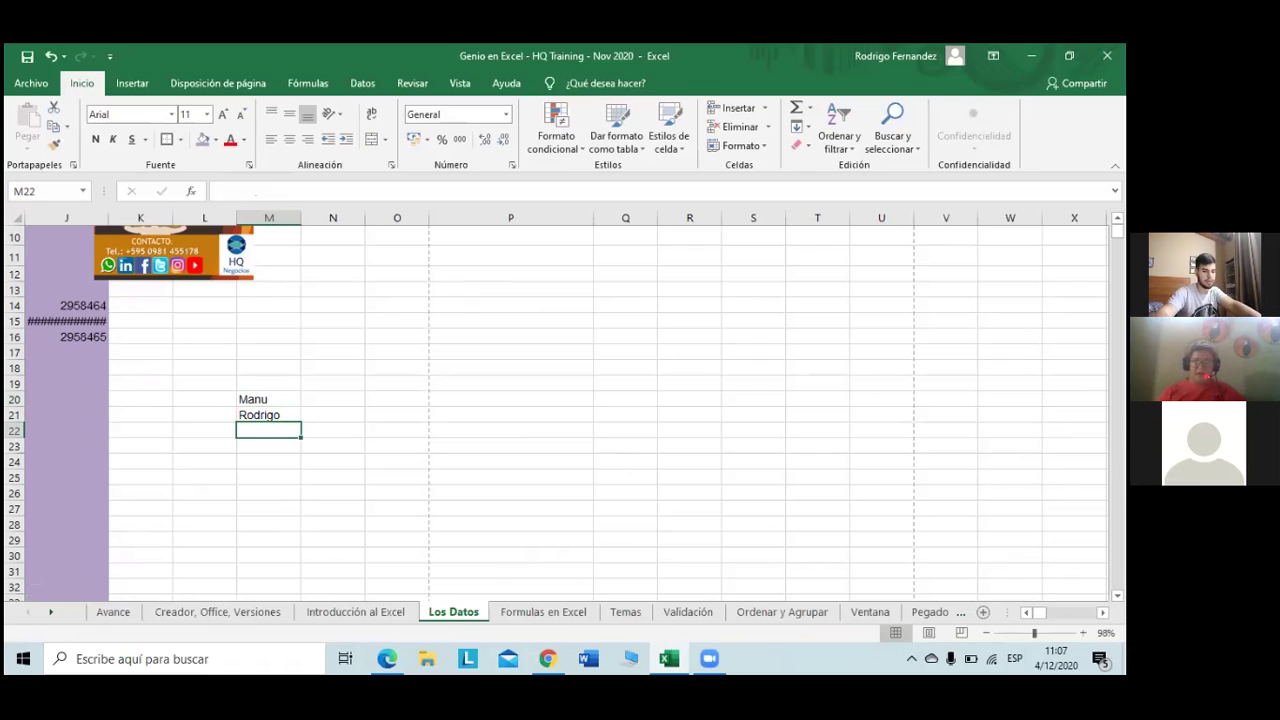
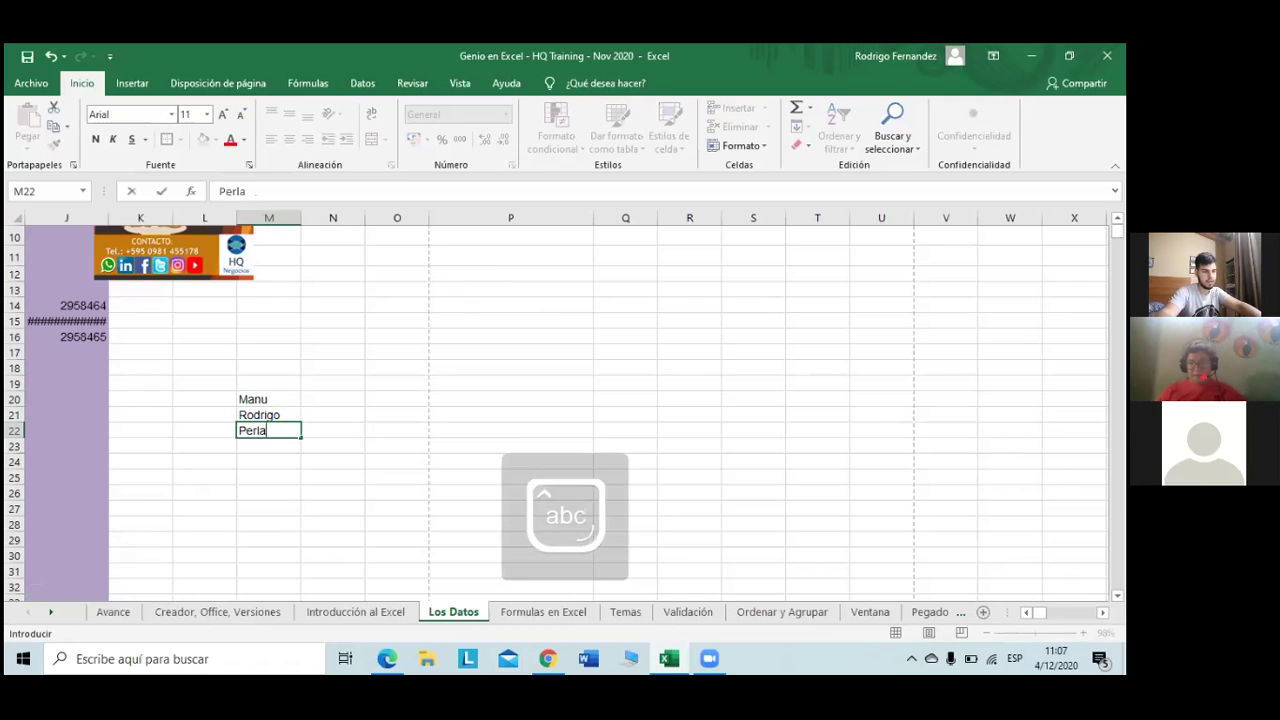
key(Return)
Step: Replace the first name in M20 with a capitalised name starting with R
click(268, 399)
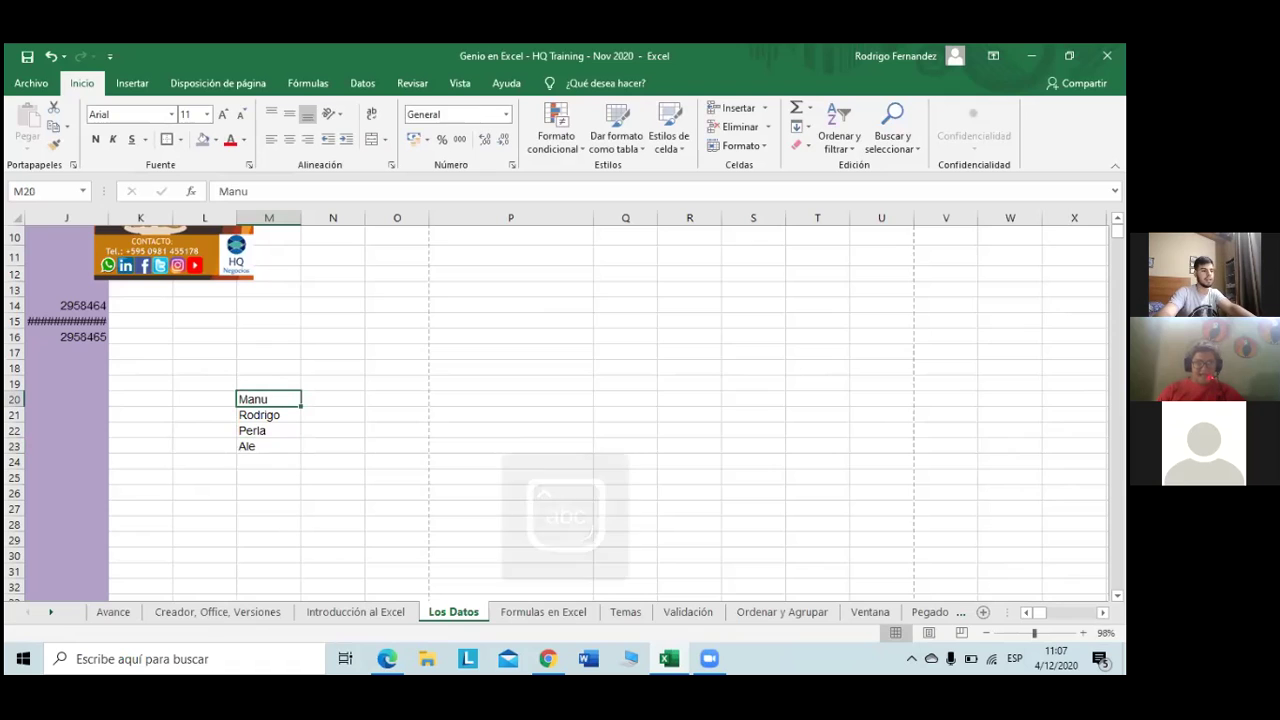
key(Caps_Lock)
text(Rodrigo)
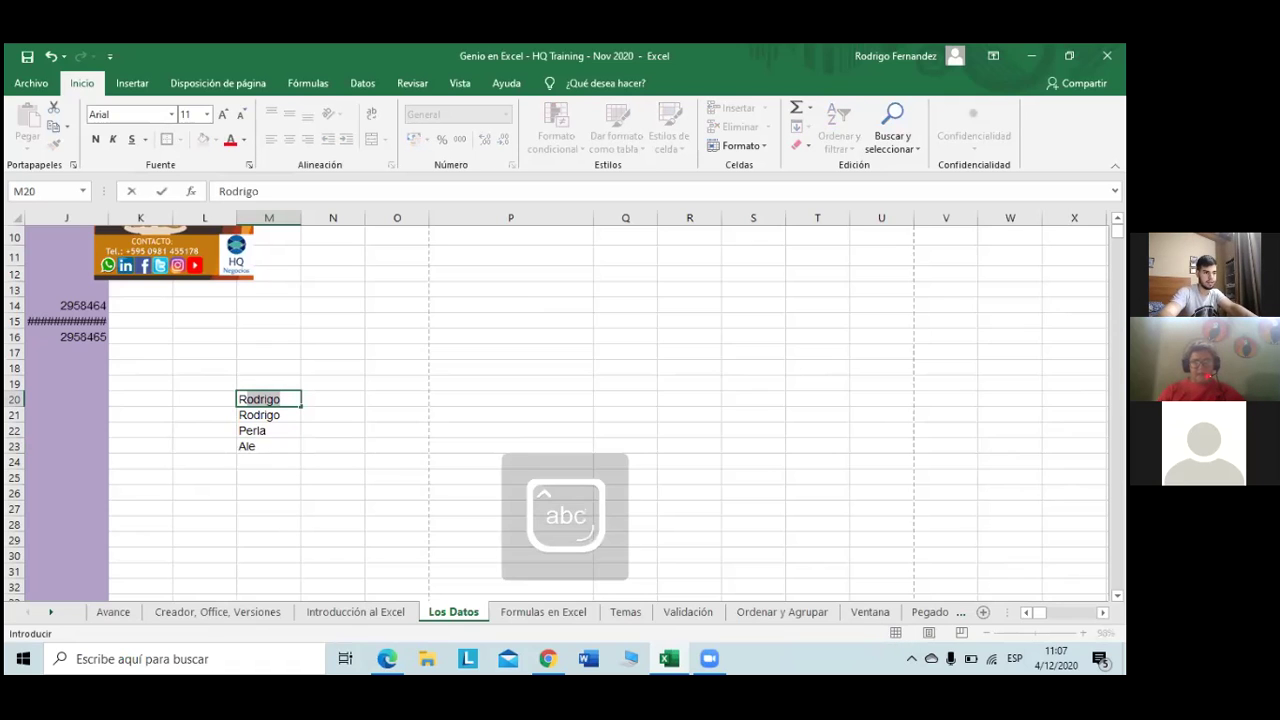
key(Return)
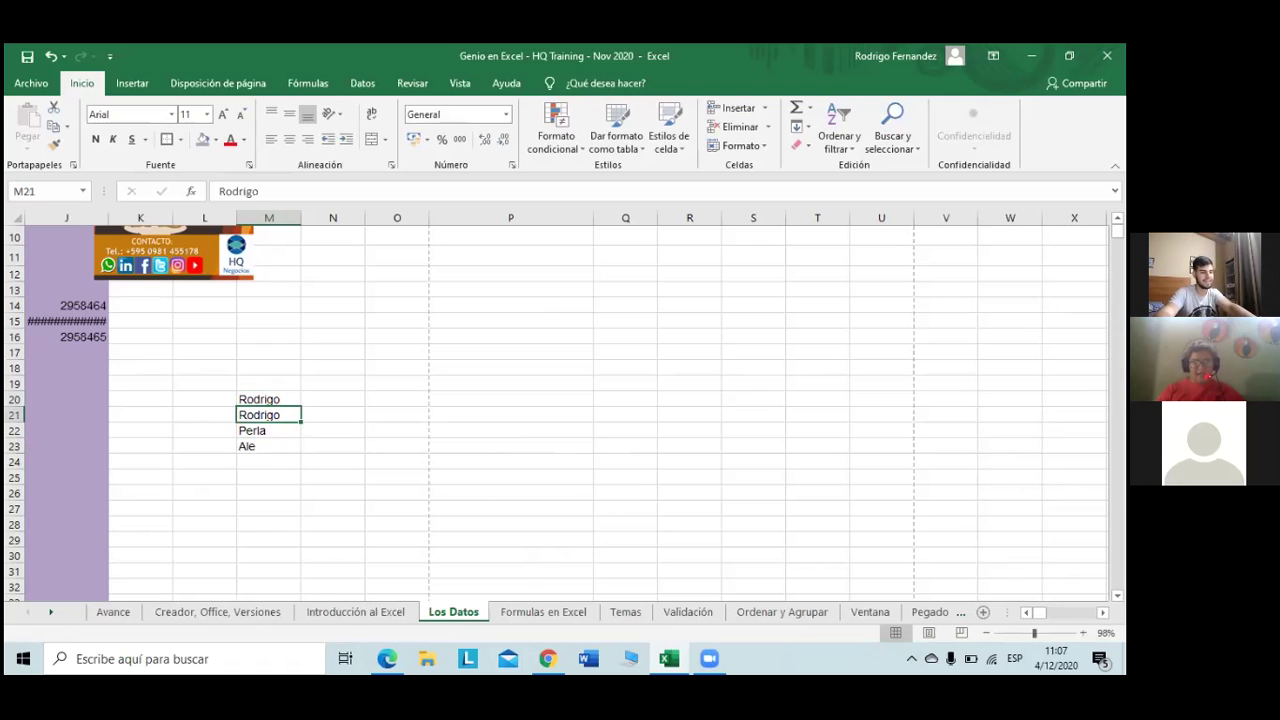
click(333, 399)
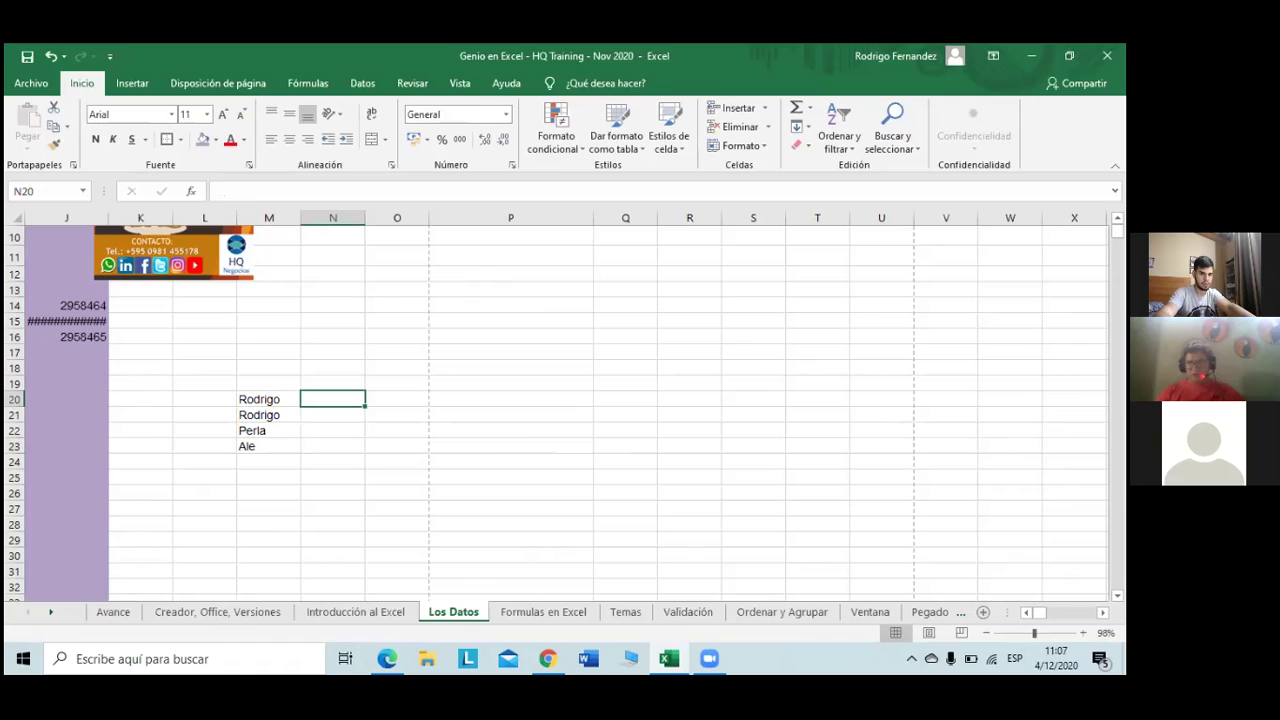
click(268, 399)
click(268, 415)
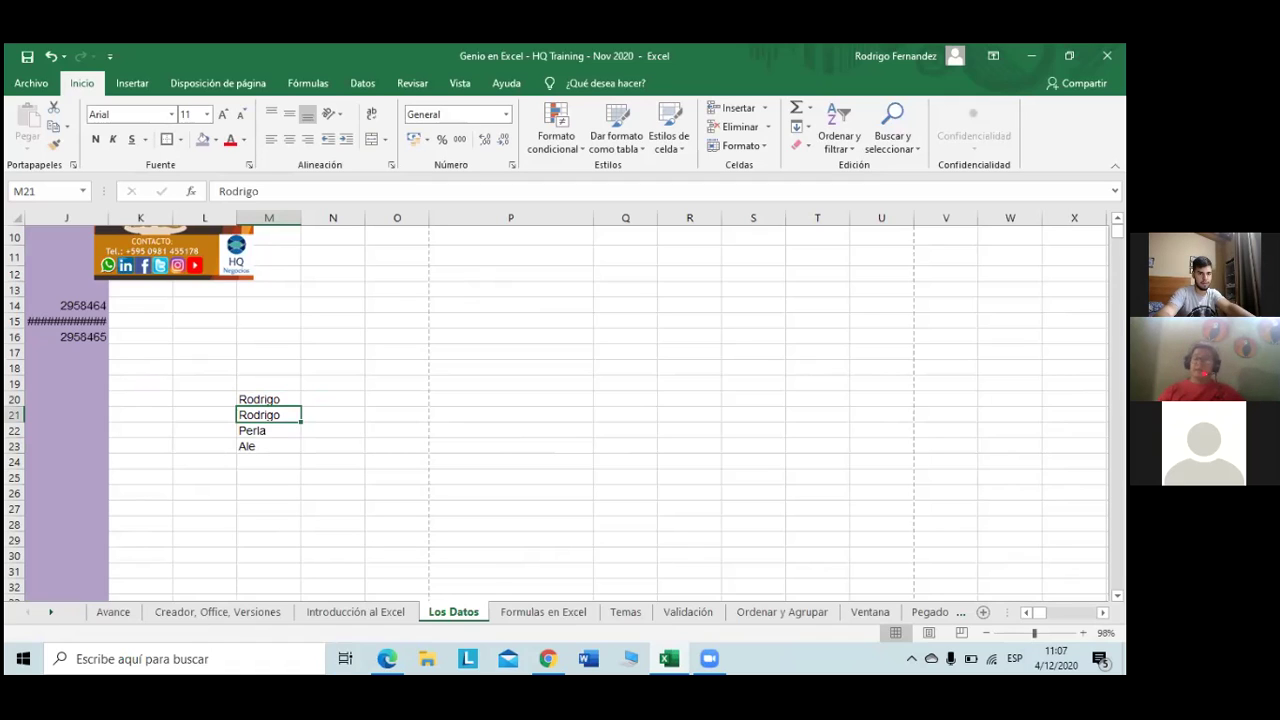
click(333, 414)
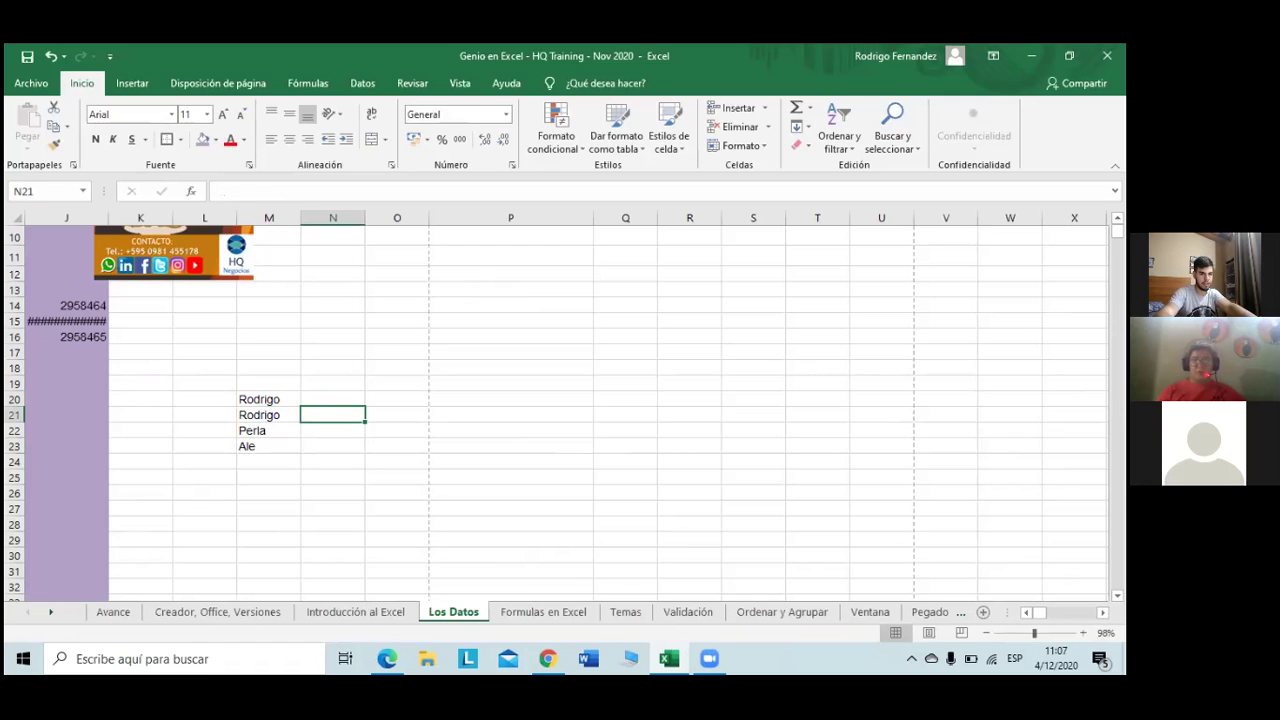
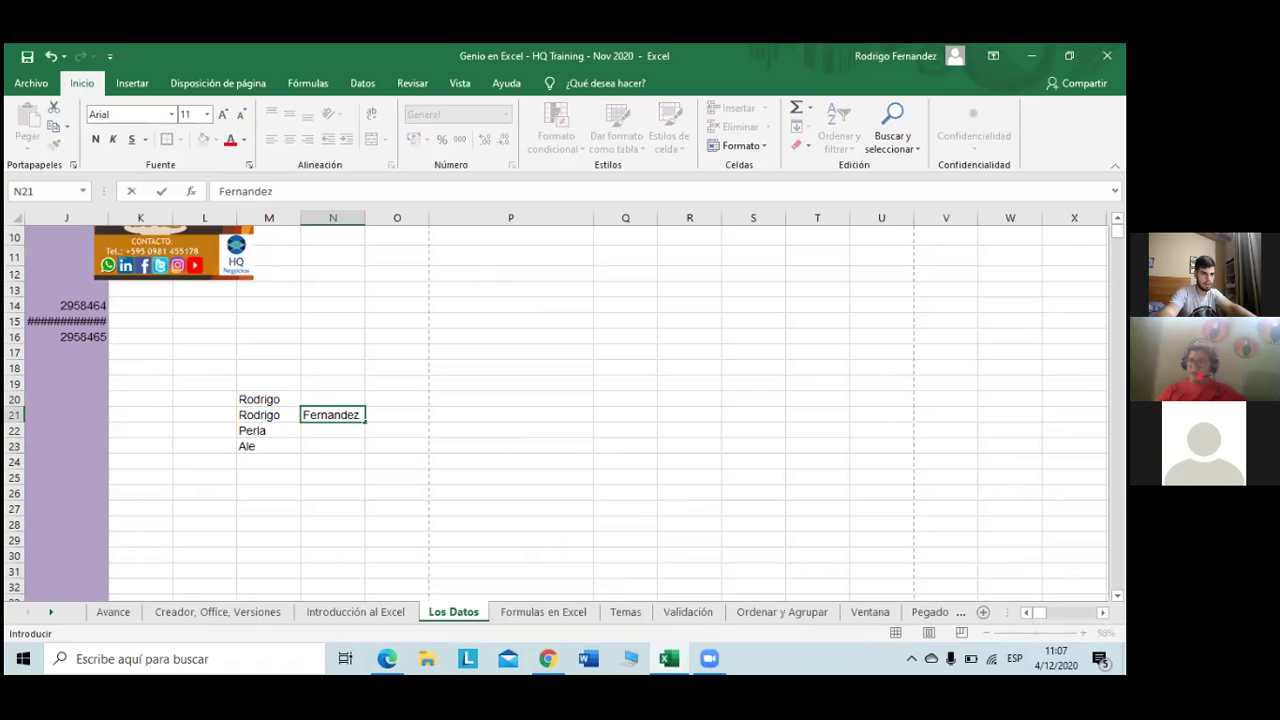
Step: Type surnames for the people in rows 21 and 20 into column N
click(333, 398)
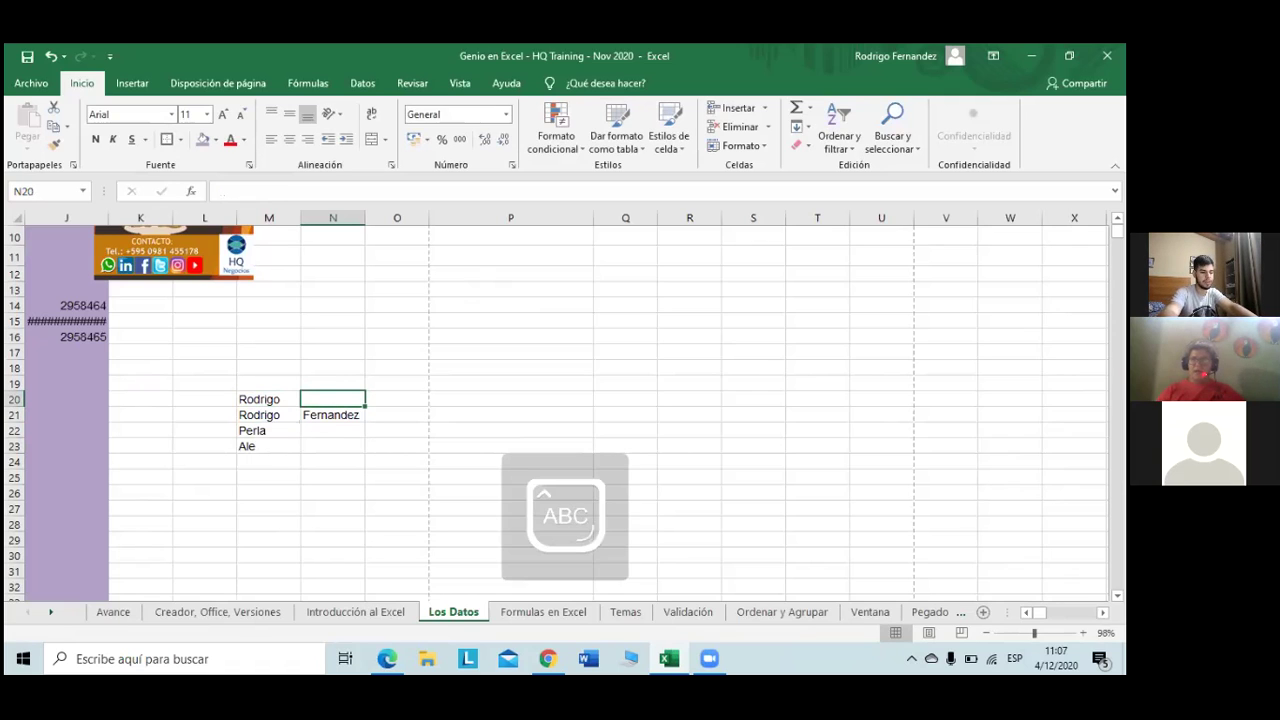
text(Manuel)
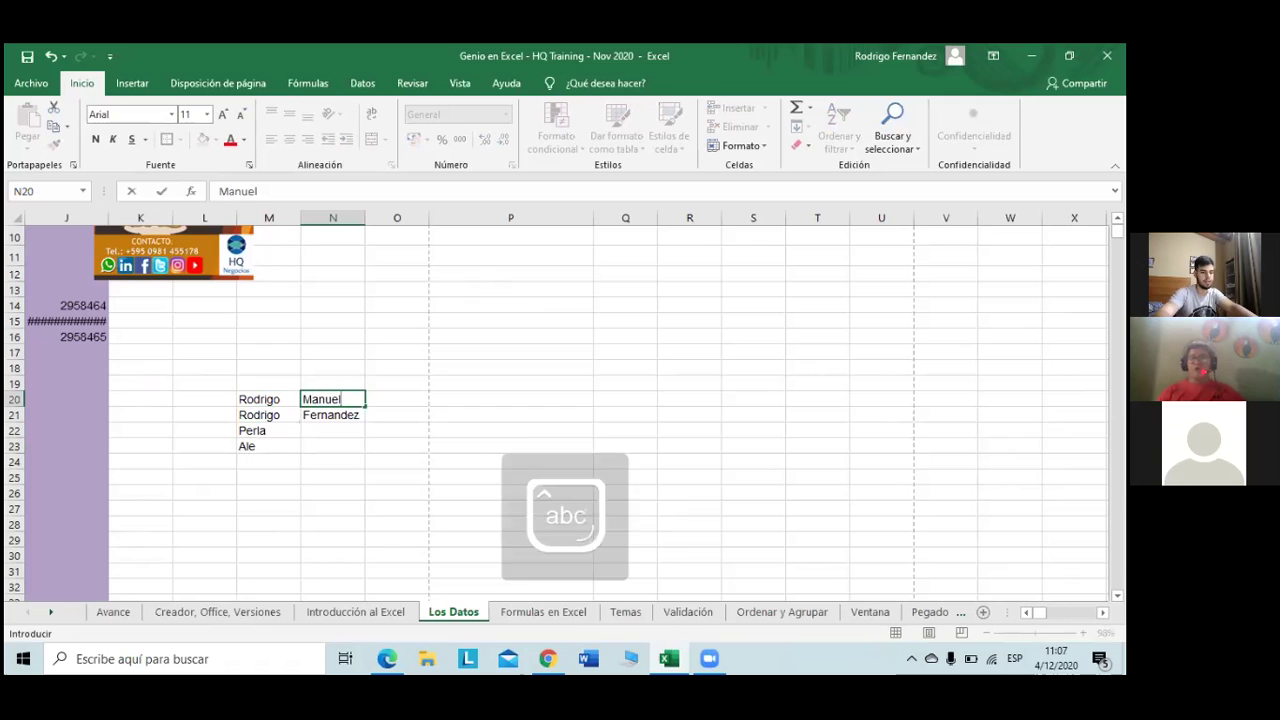
key(Return)
key(Return)
key(Up)
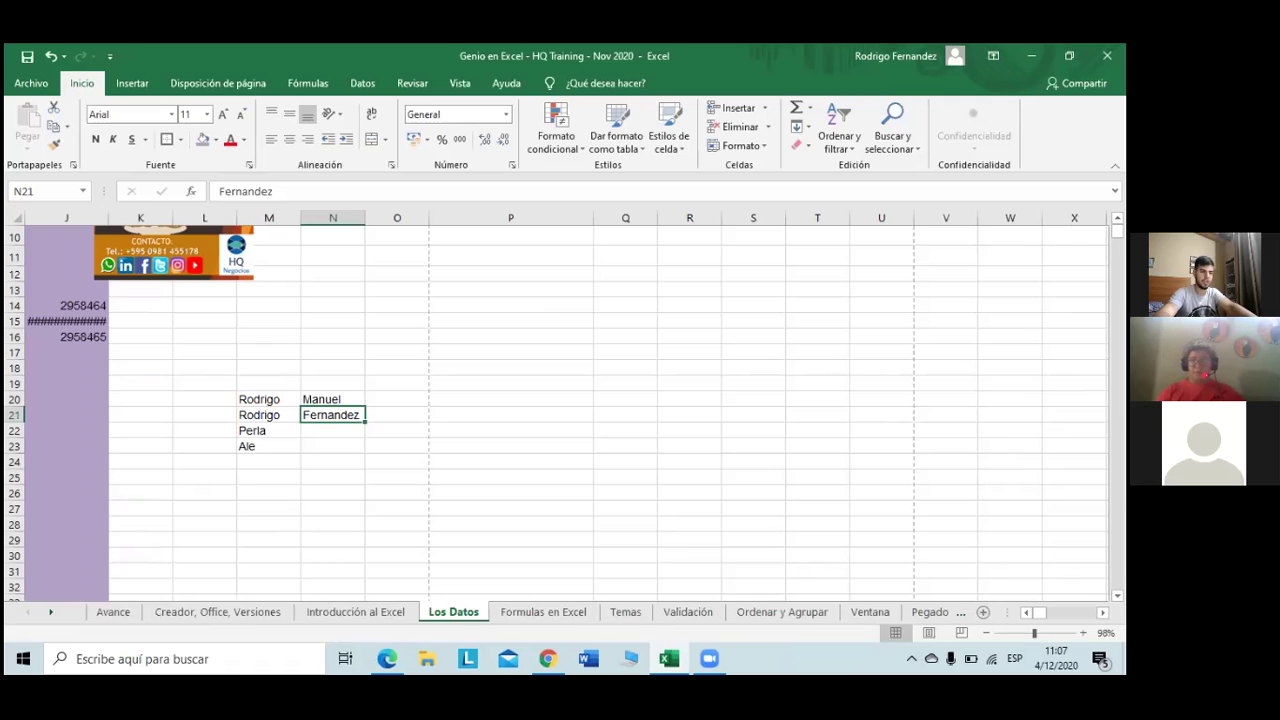
Step: Add the remaining surnames in N23, accepting AutoComplete, and N22
click(332, 446)
click(332, 414)
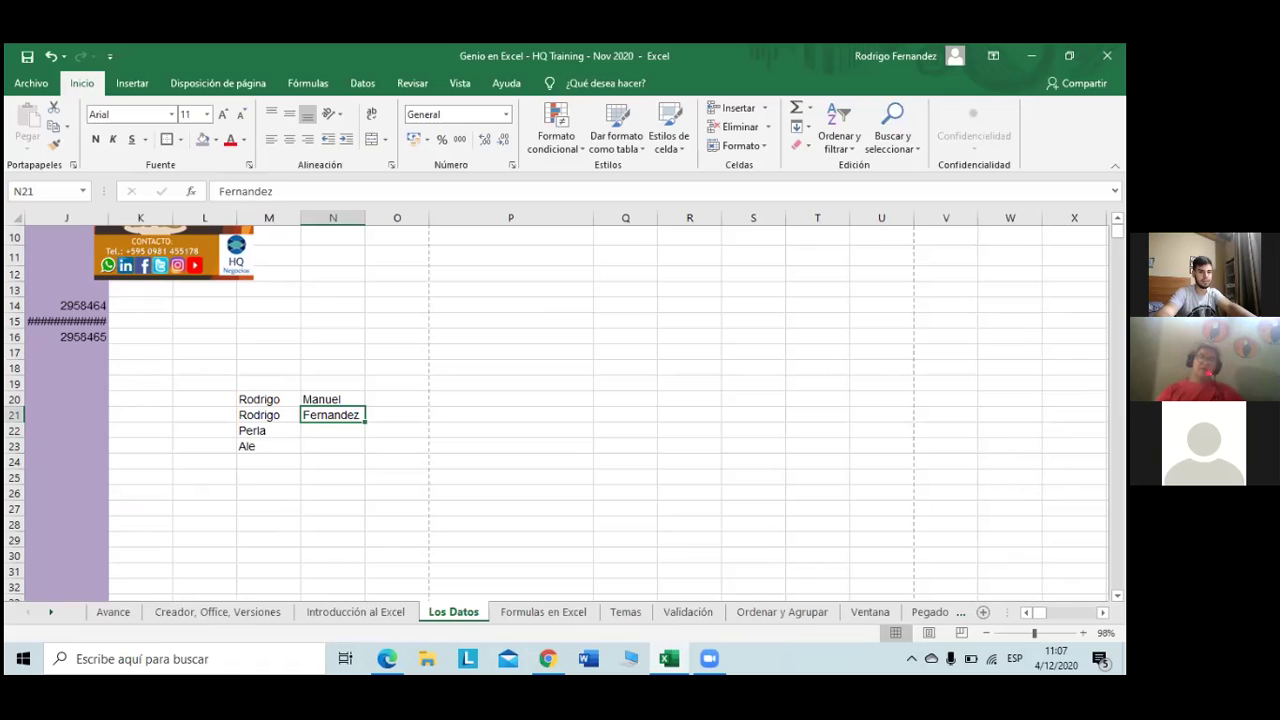
click(332, 430)
click(332, 446)
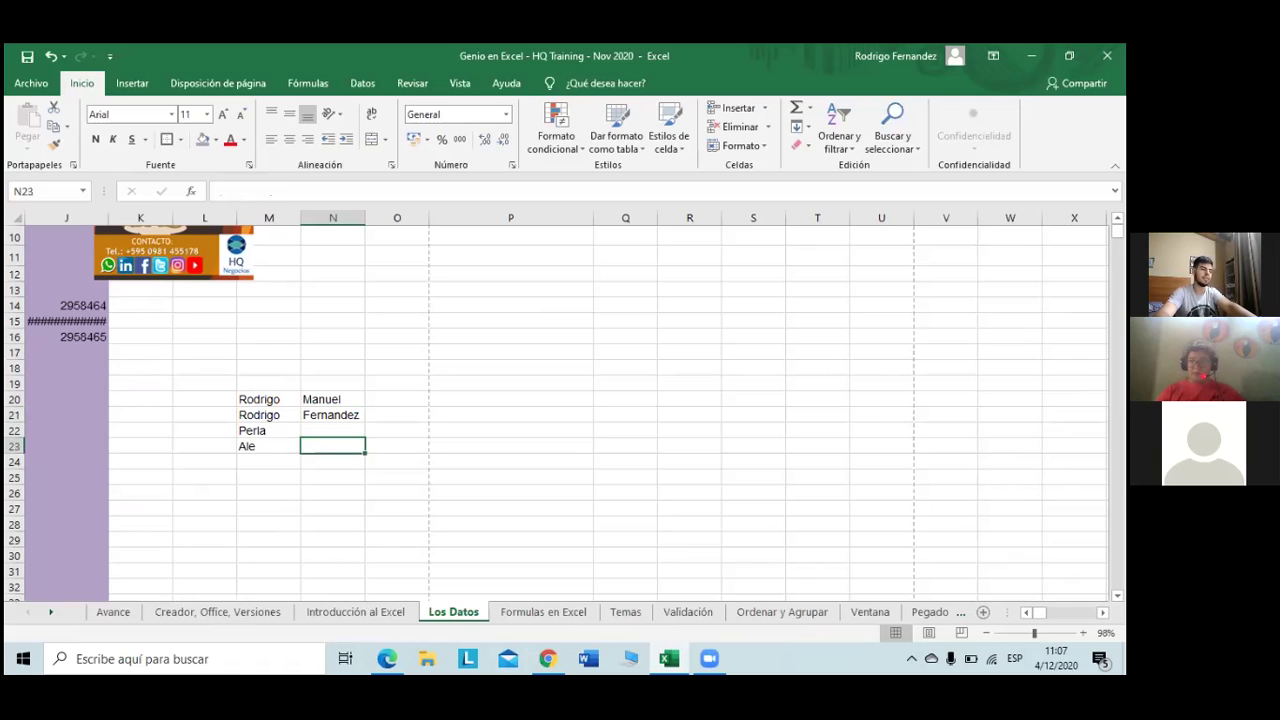
click(268, 446)
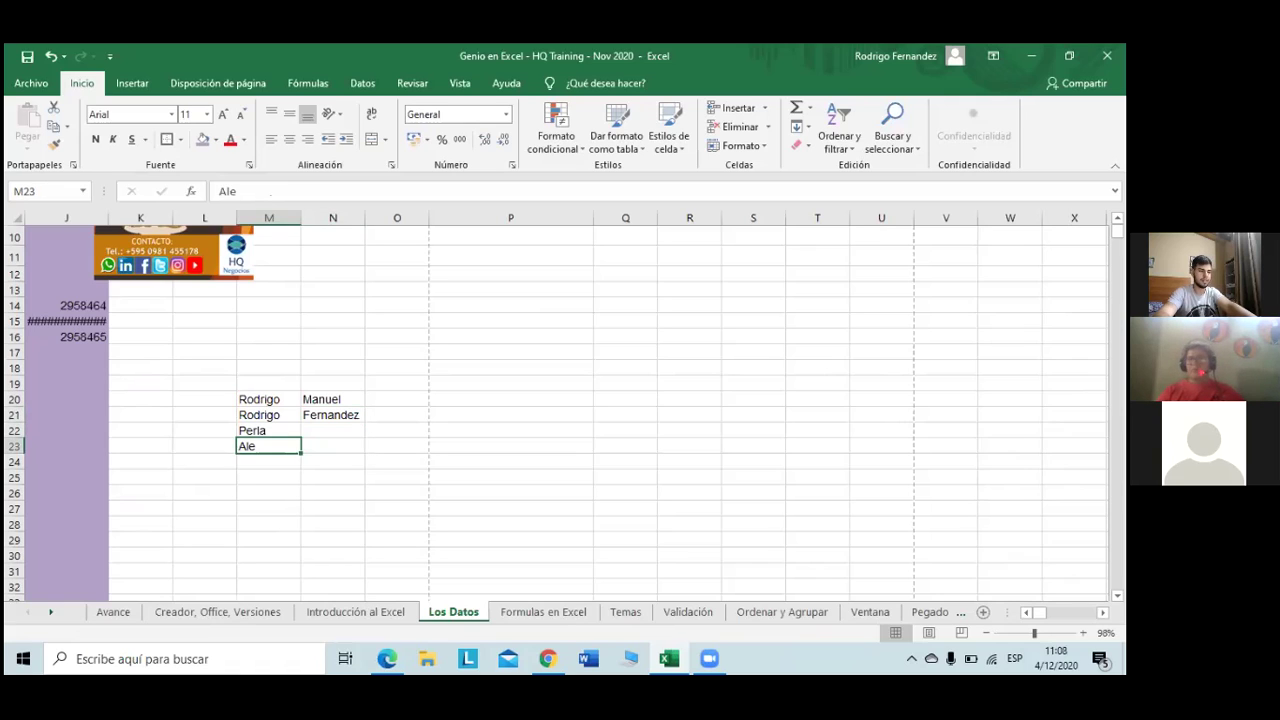
click(332, 446)
text(Fernandez)
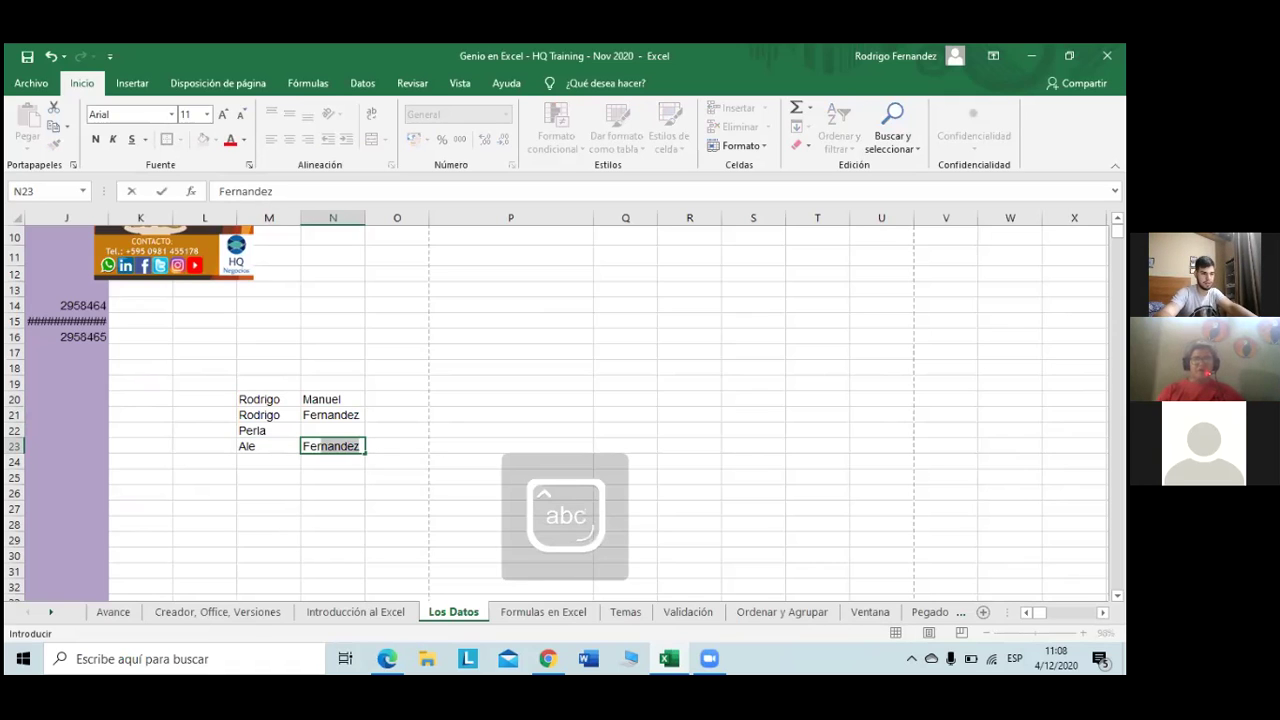
key(Return)
click(332, 430)
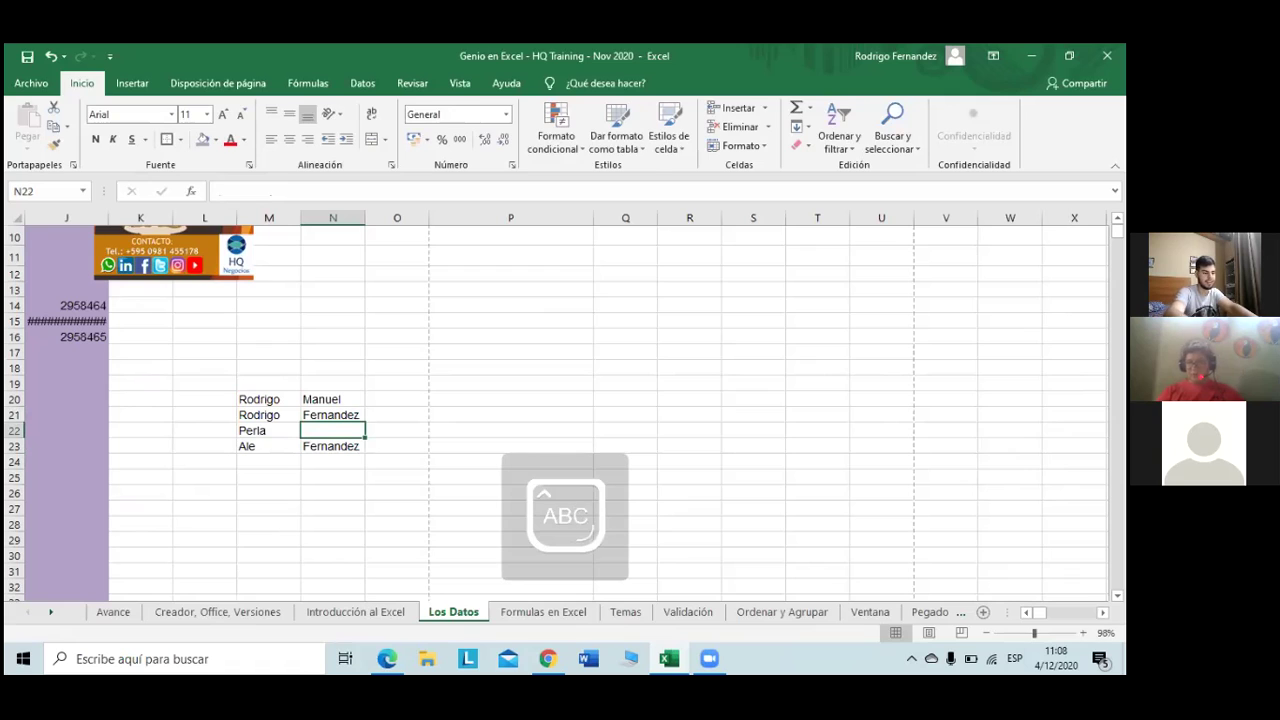
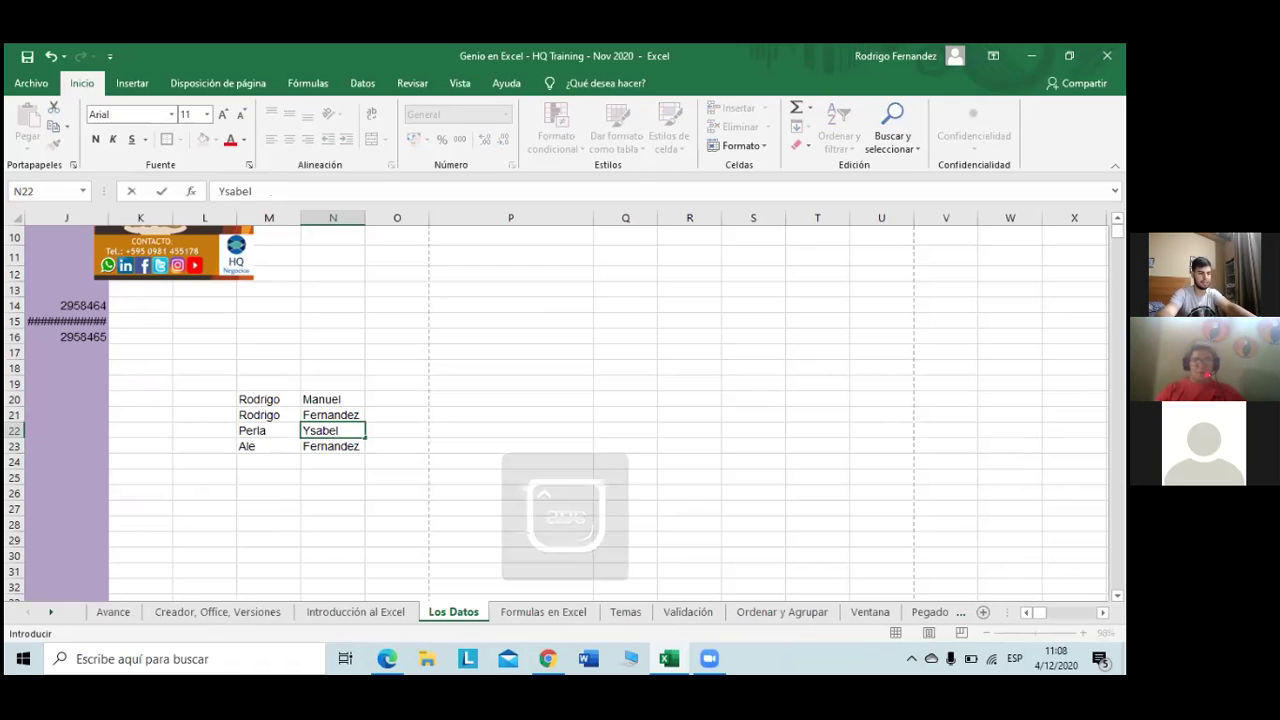
key(Tab)
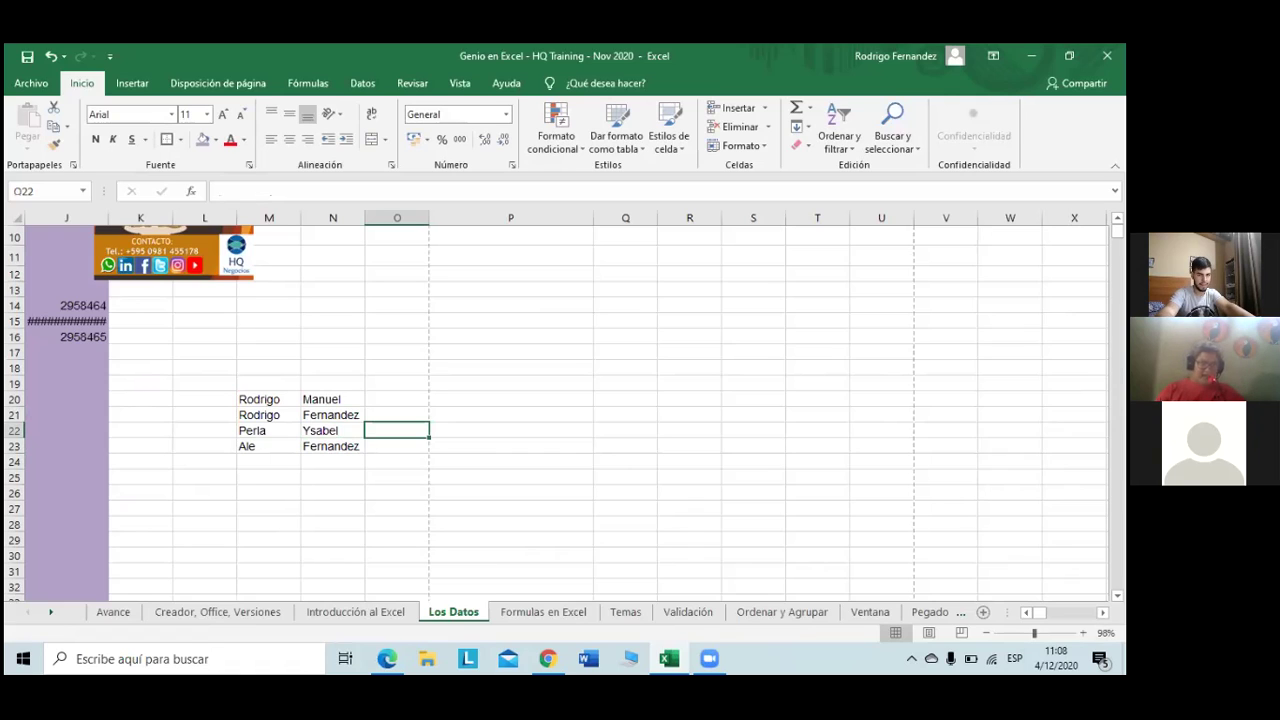
key(Up)
key(Up)
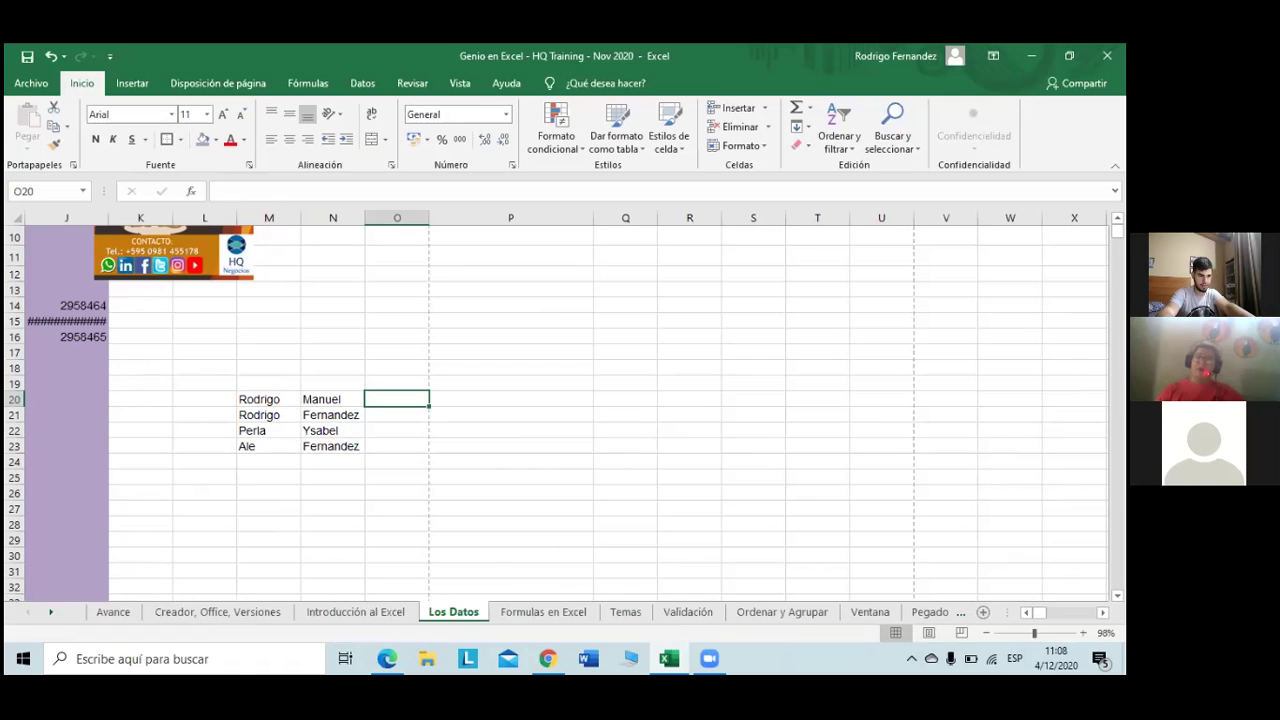
Step: Type the first full name in O20, joining the first name and second name
key(Caps_Lock)
key(Caps_Lock)
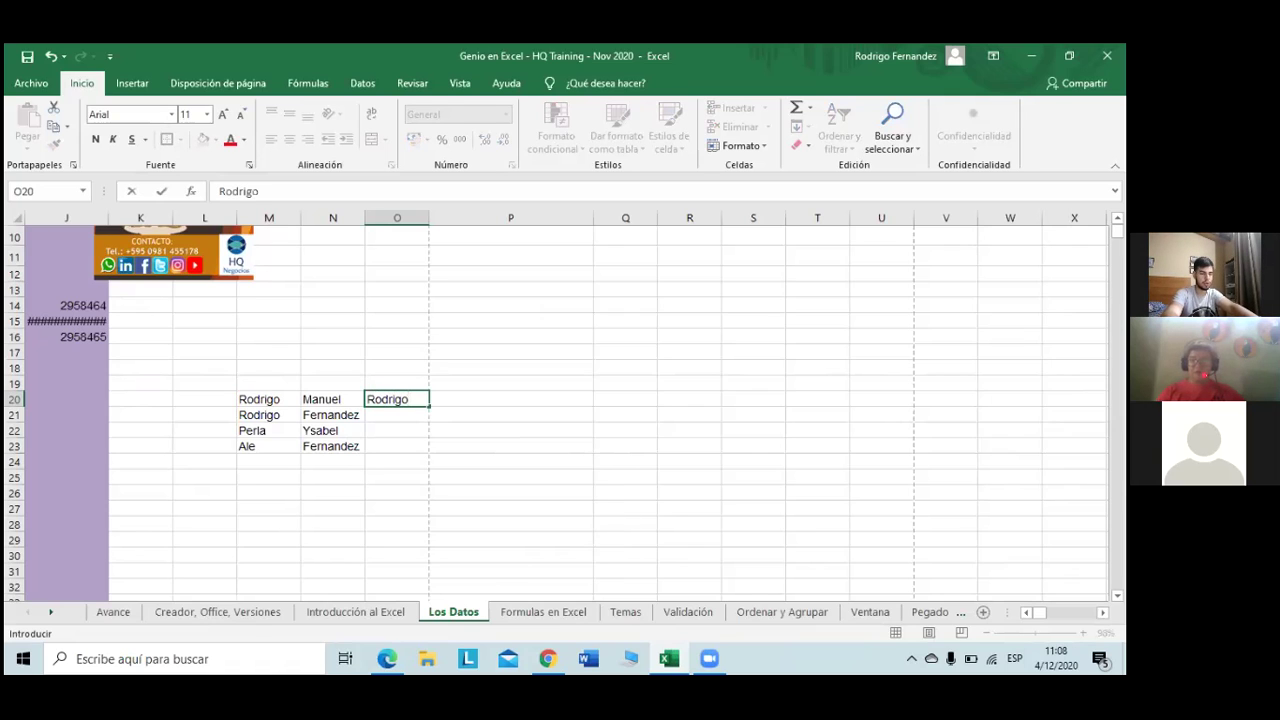
key(Caps_Lock)
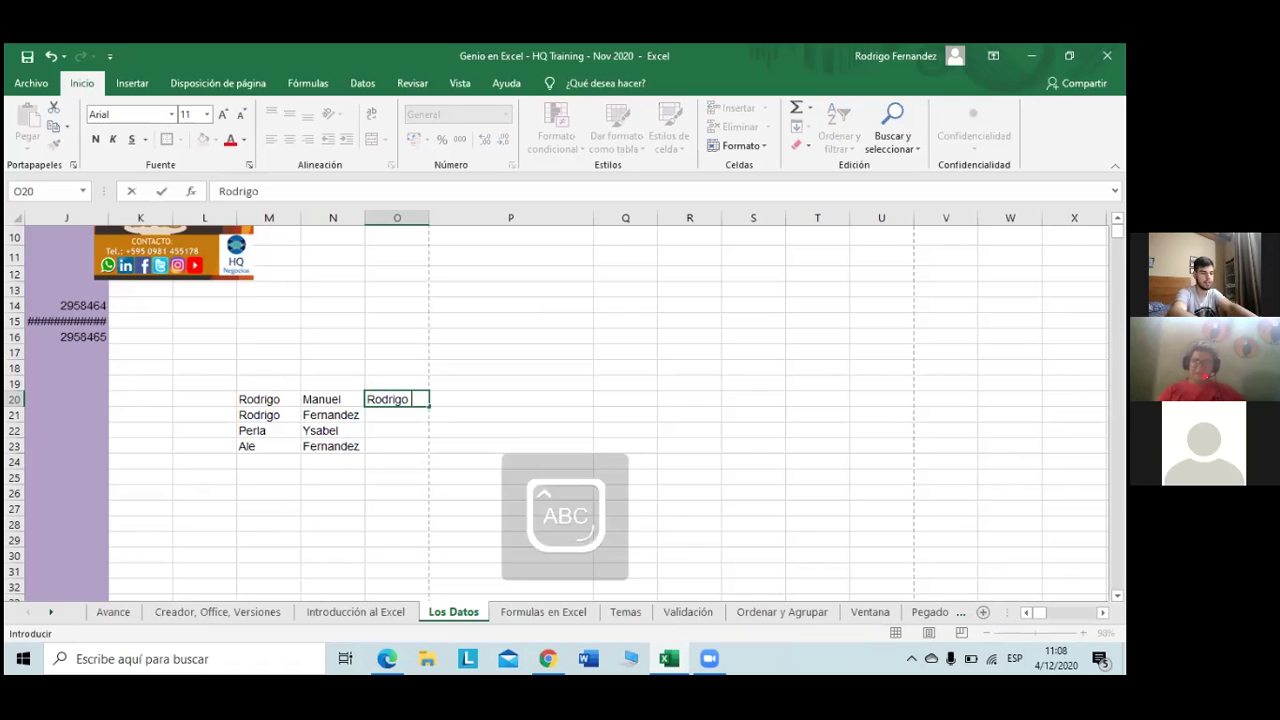
key(Caps_Lock)
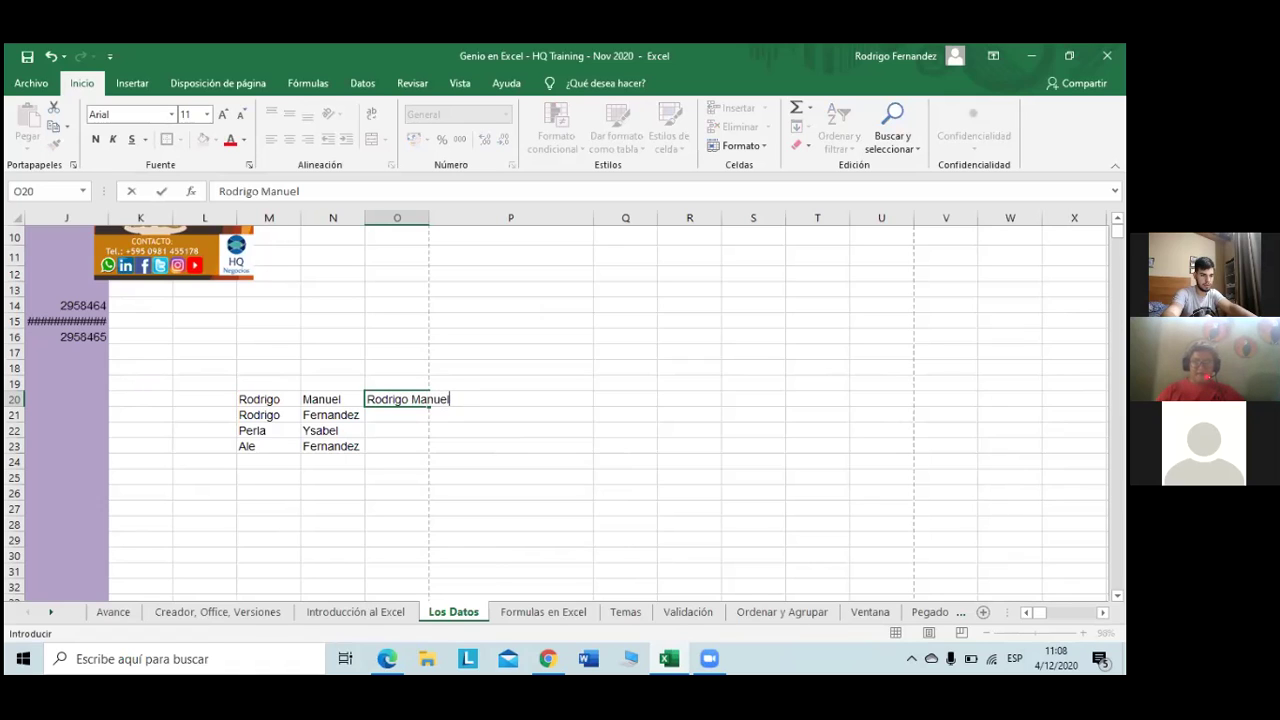
key(Return)
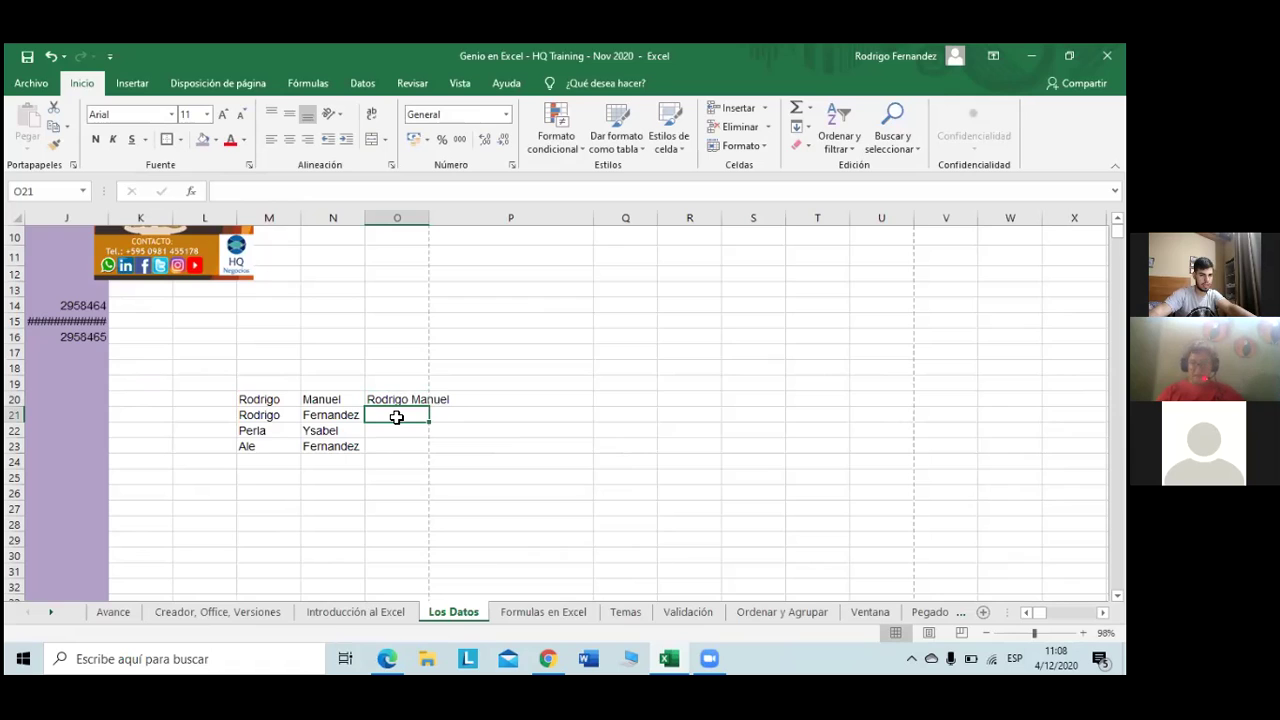
Step: Drag O20 down to O23 and apply Relleno rápido to fill the remaining full names
click(393, 402)
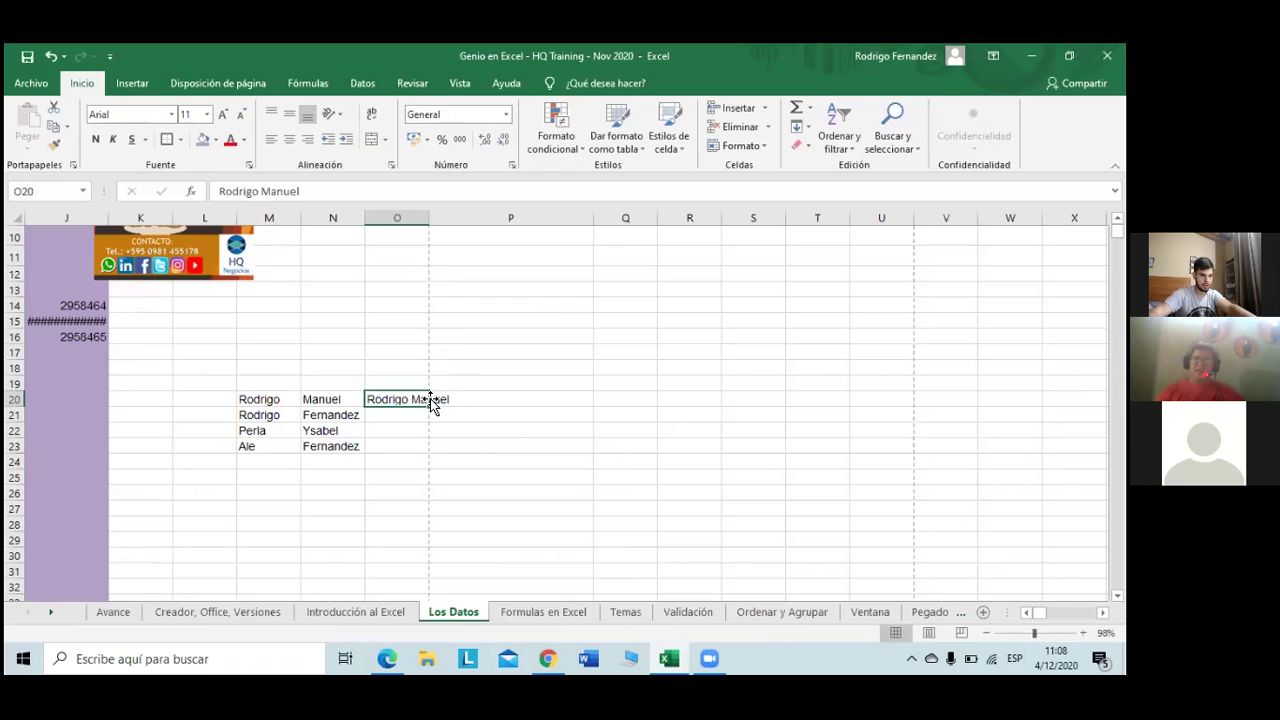
drag(430, 405, 424, 449)
click(441, 463)
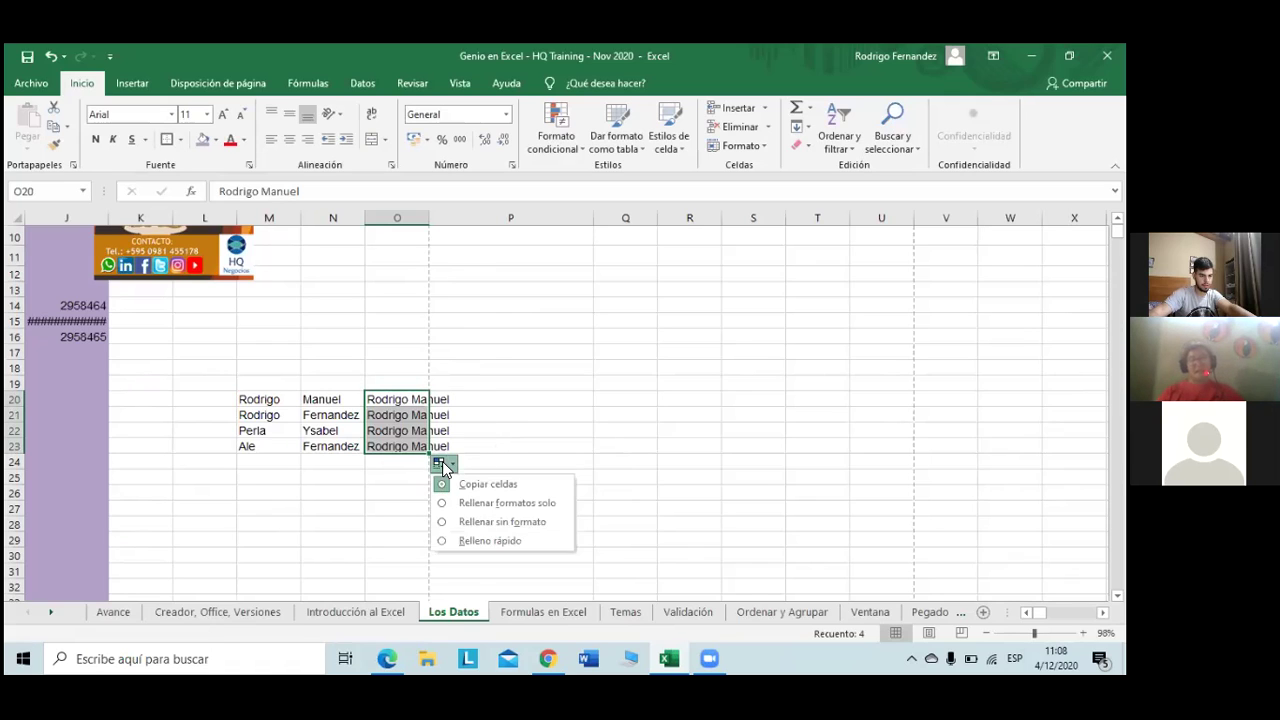
click(491, 538)
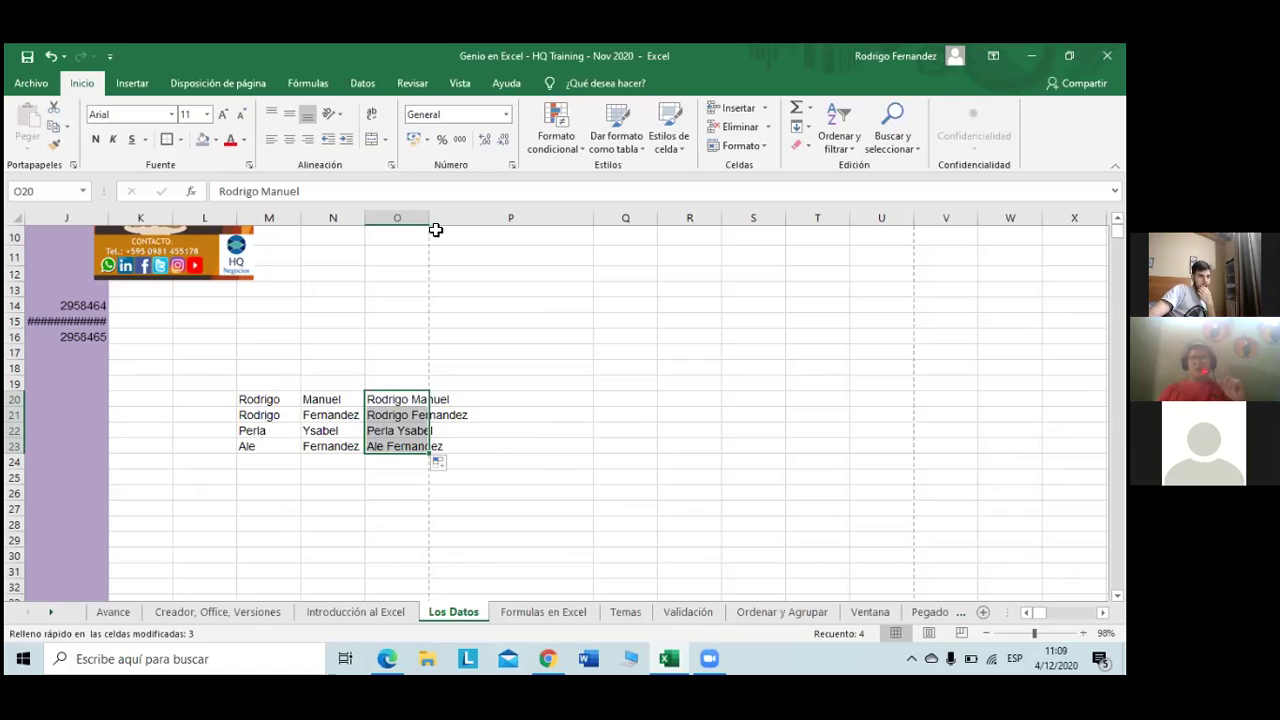
Step: Widen column O so the four full names fit
drag(430, 219, 474, 235)
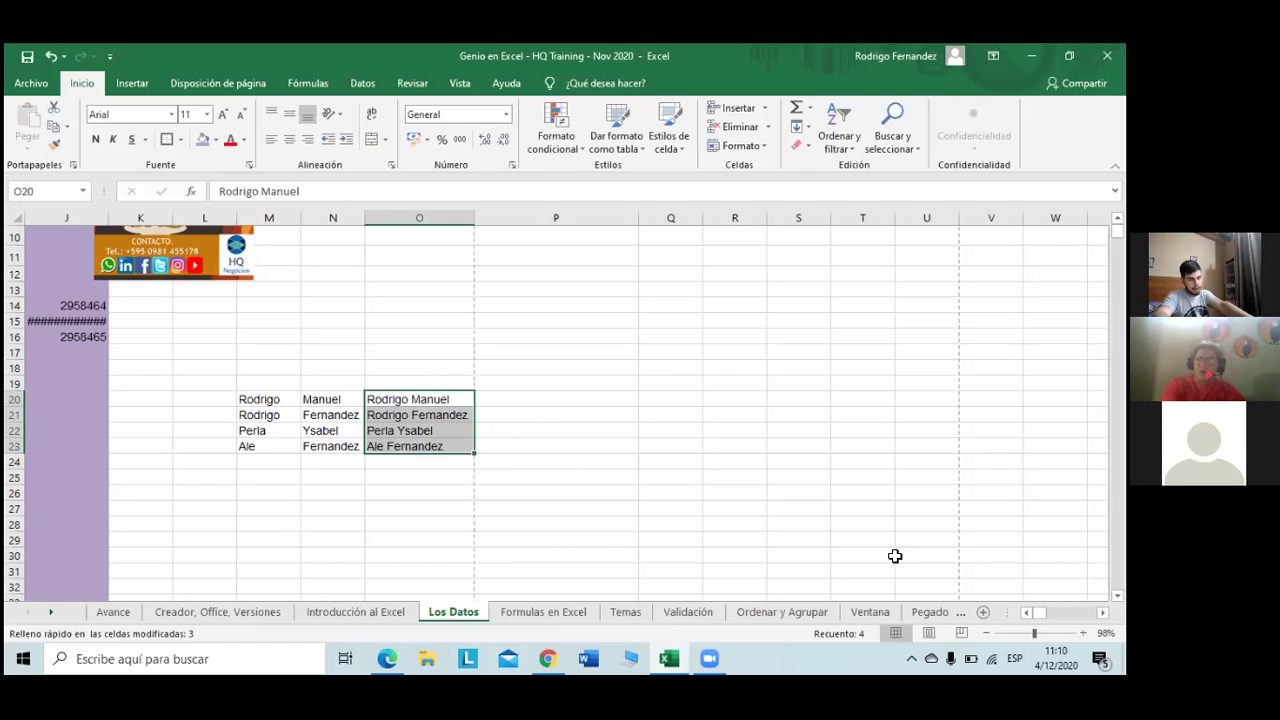
Step: Move back to the main data table and select the first FECHA date in I14
key(Left)
key(Left)
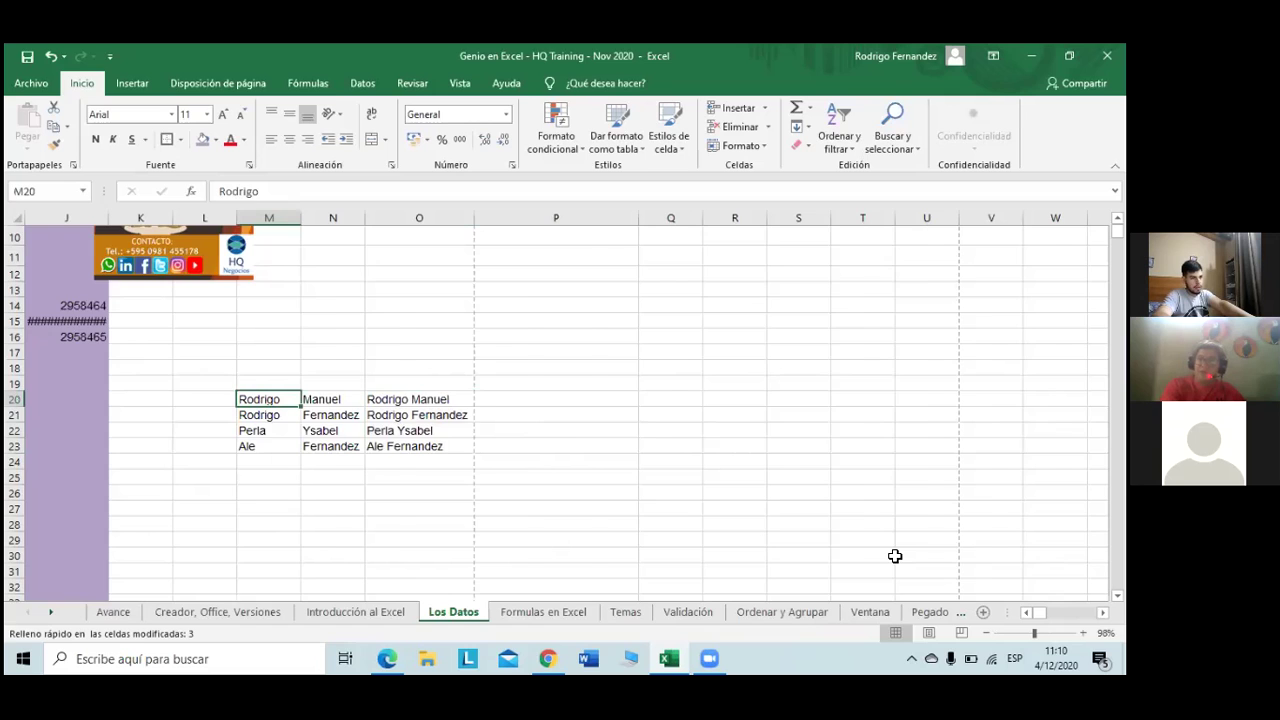
key(Left)
key(Left)
key(Left)
key(ctrl+Left)
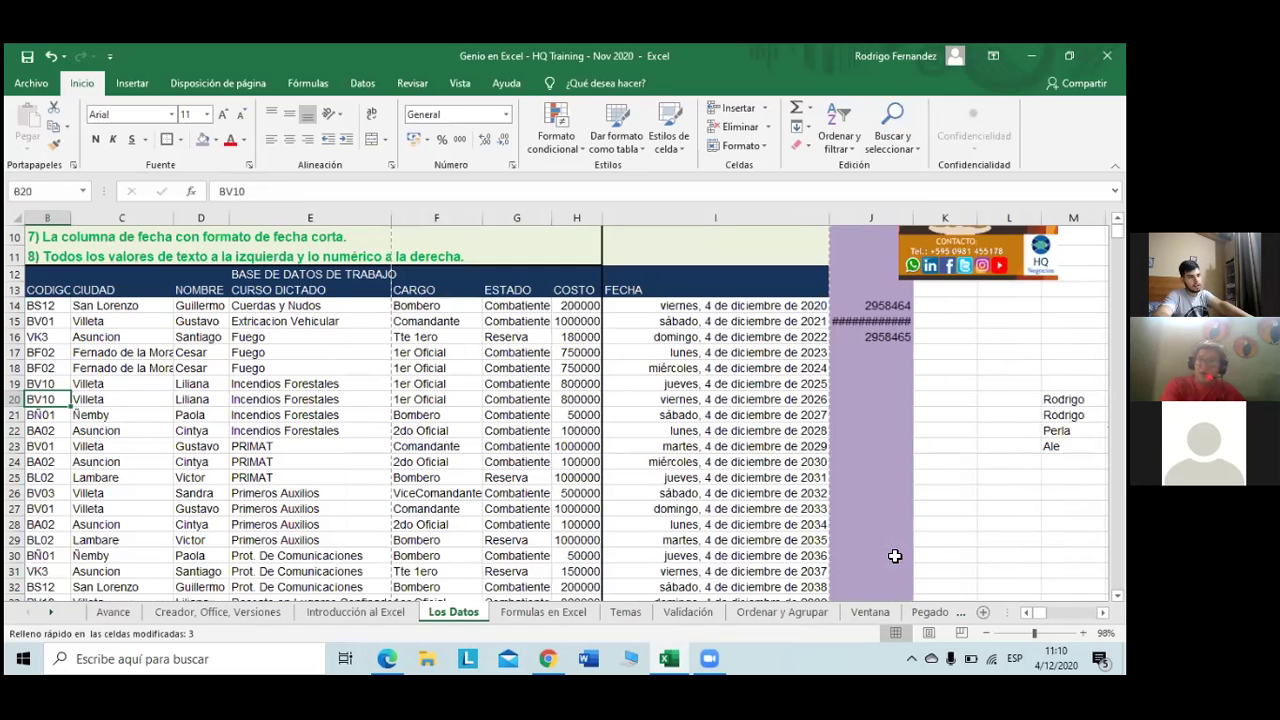
key(Left)
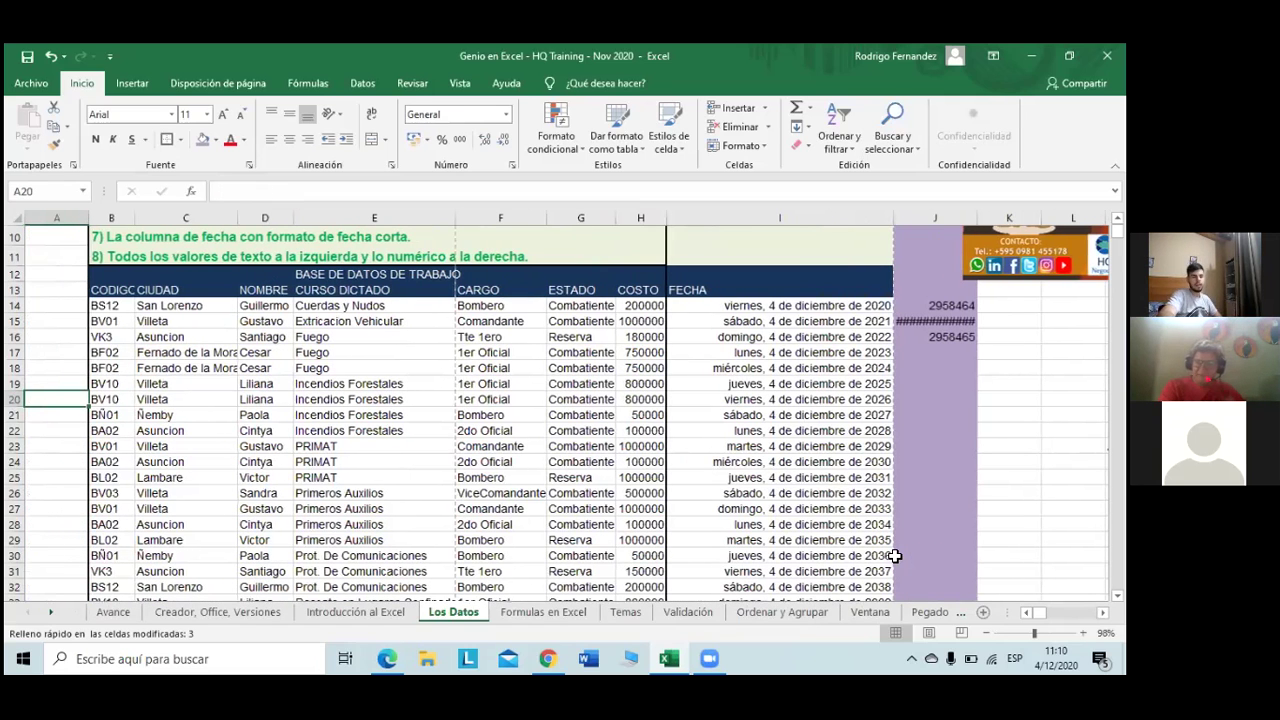
click(945, 416)
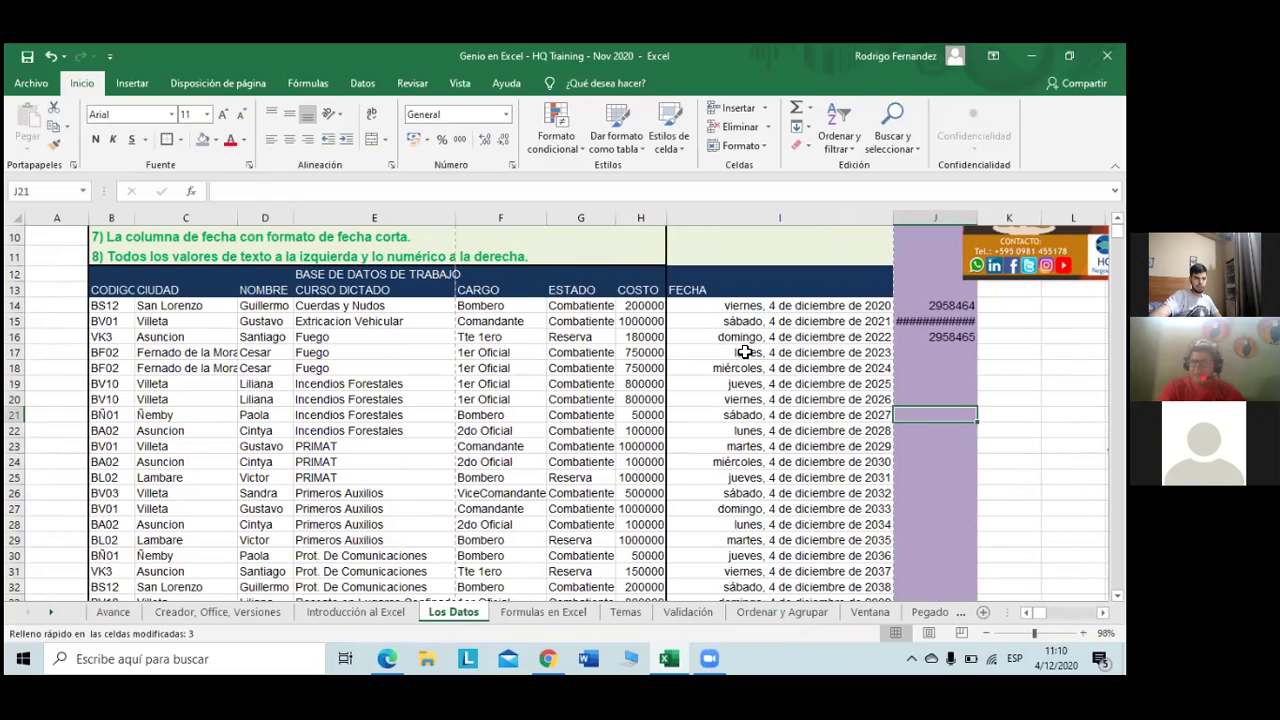
click(778, 307)
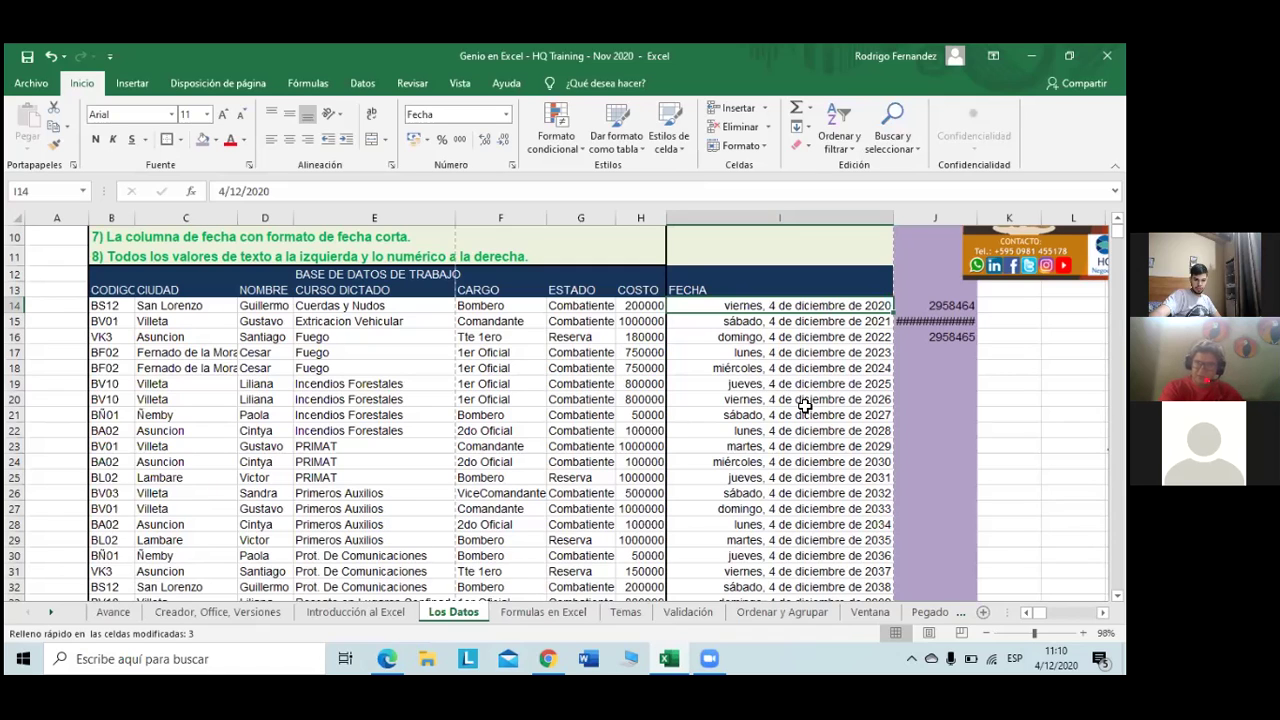
Step: Enter =+HOY() in I14 and copy it down the whole FECHA column
text(+)
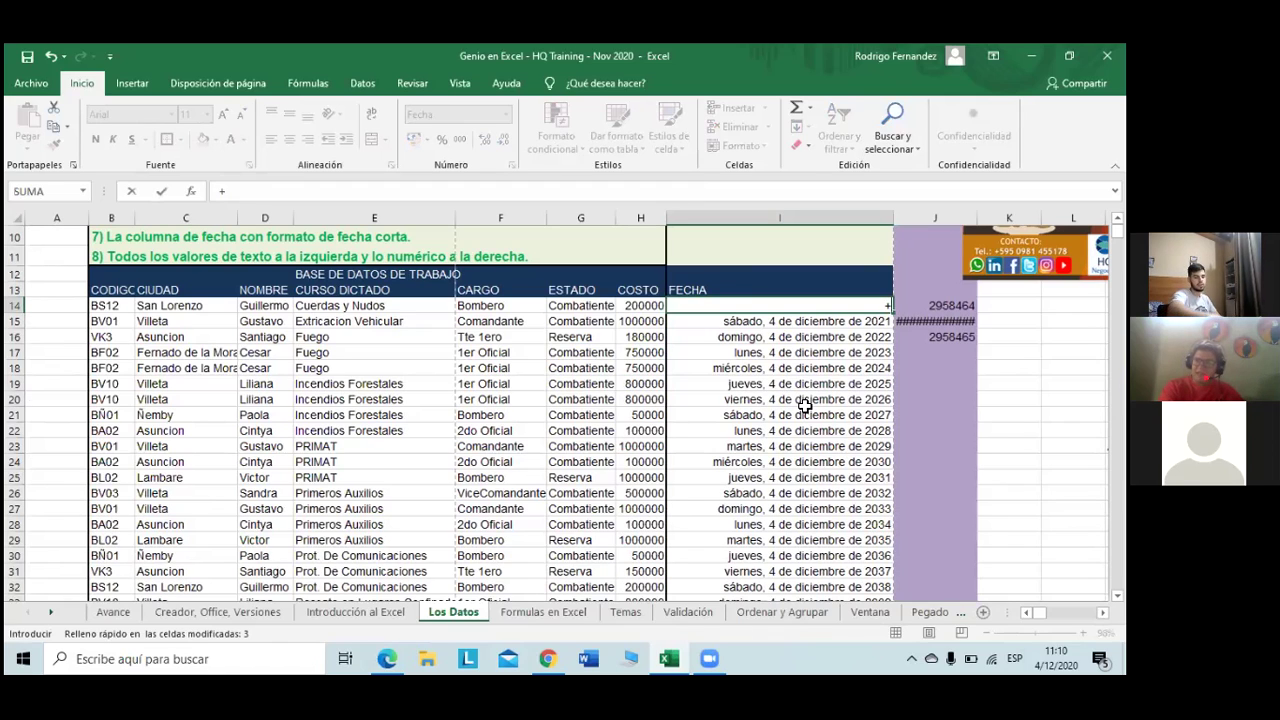
text(hoy)
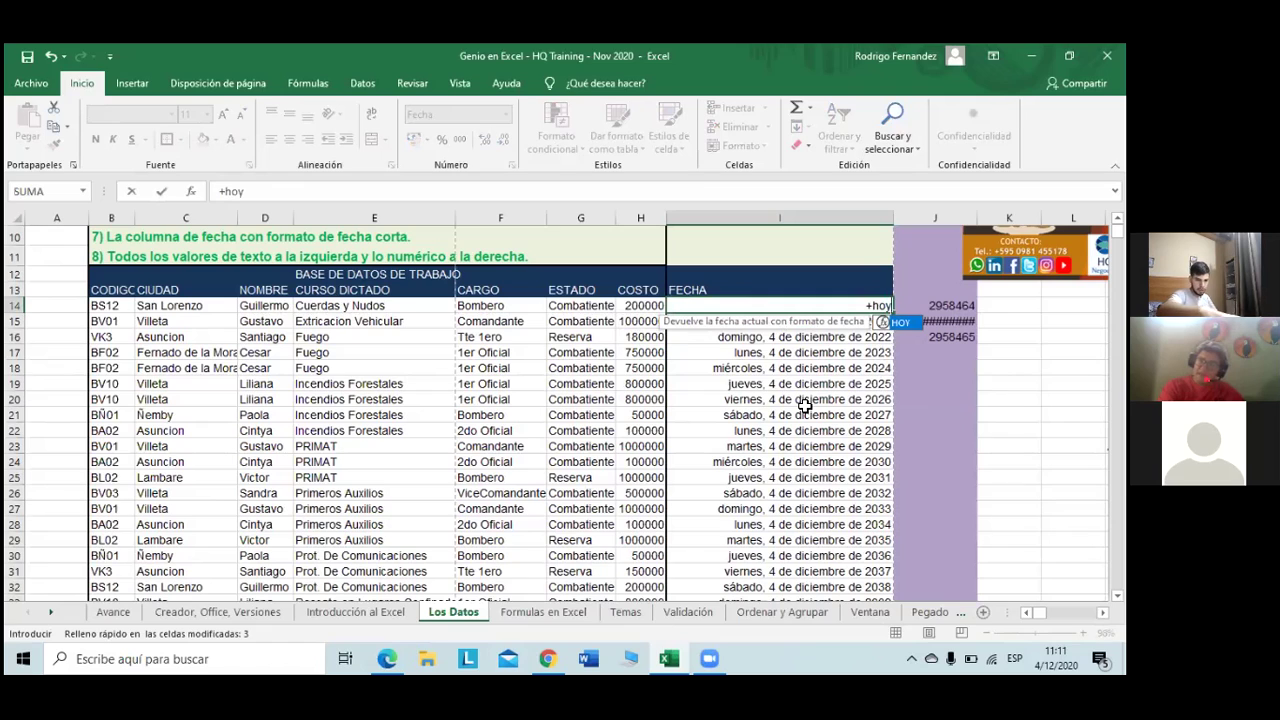
text(()
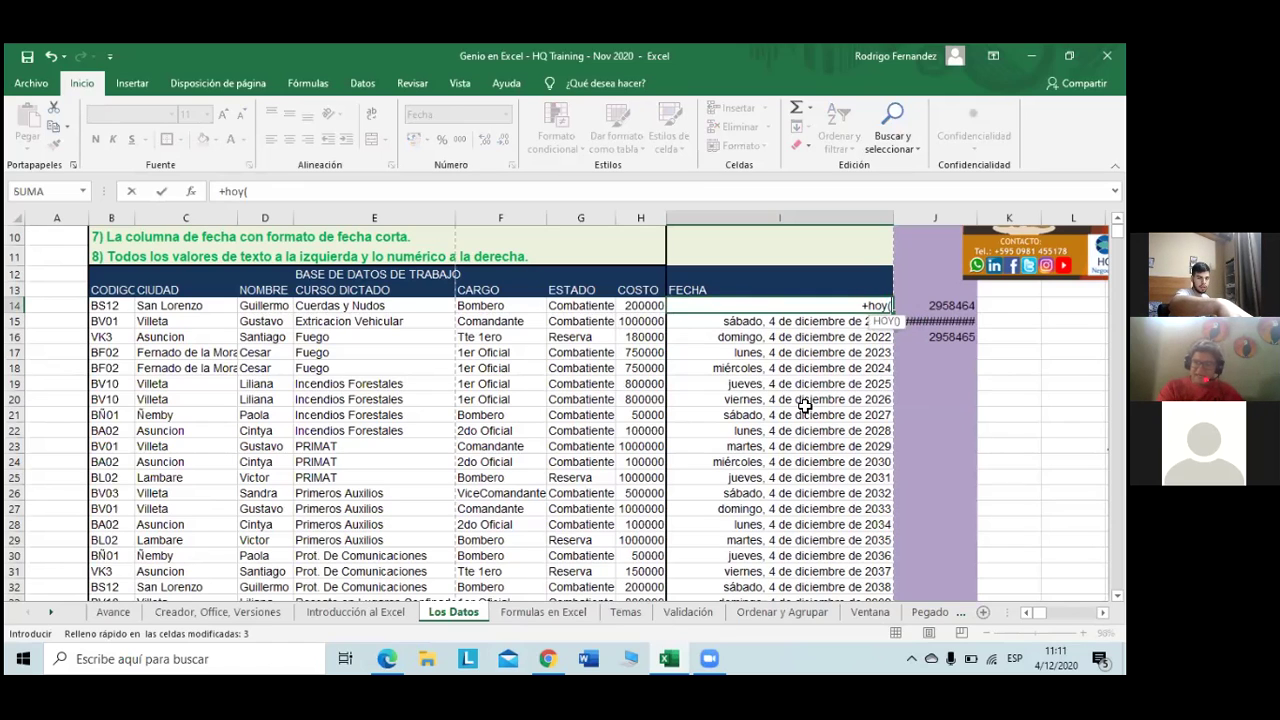
text())
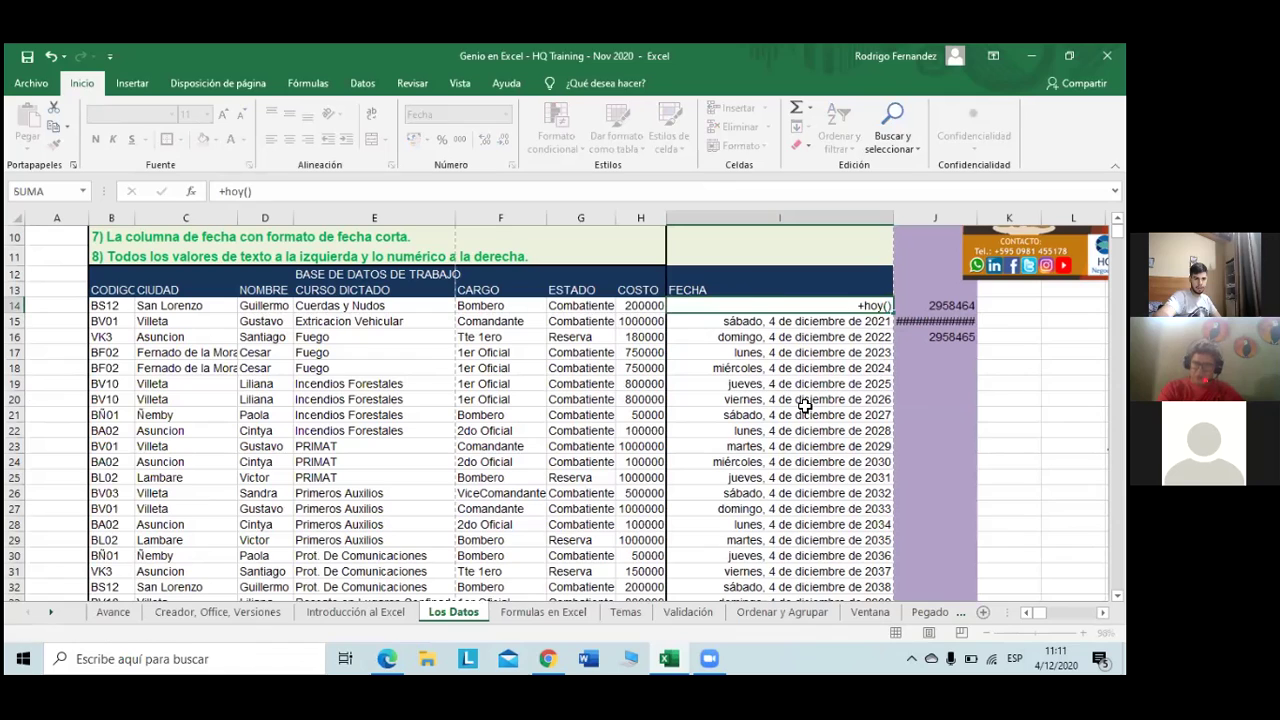
key(Return)
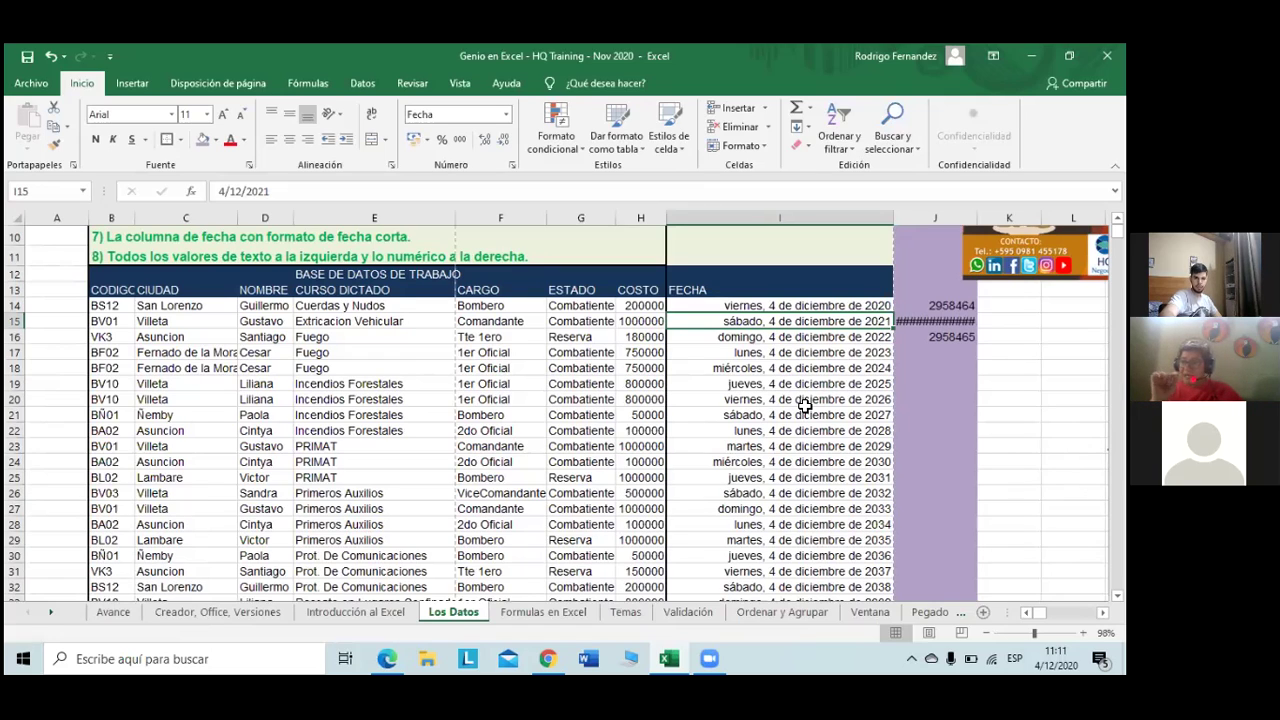
click(848, 302)
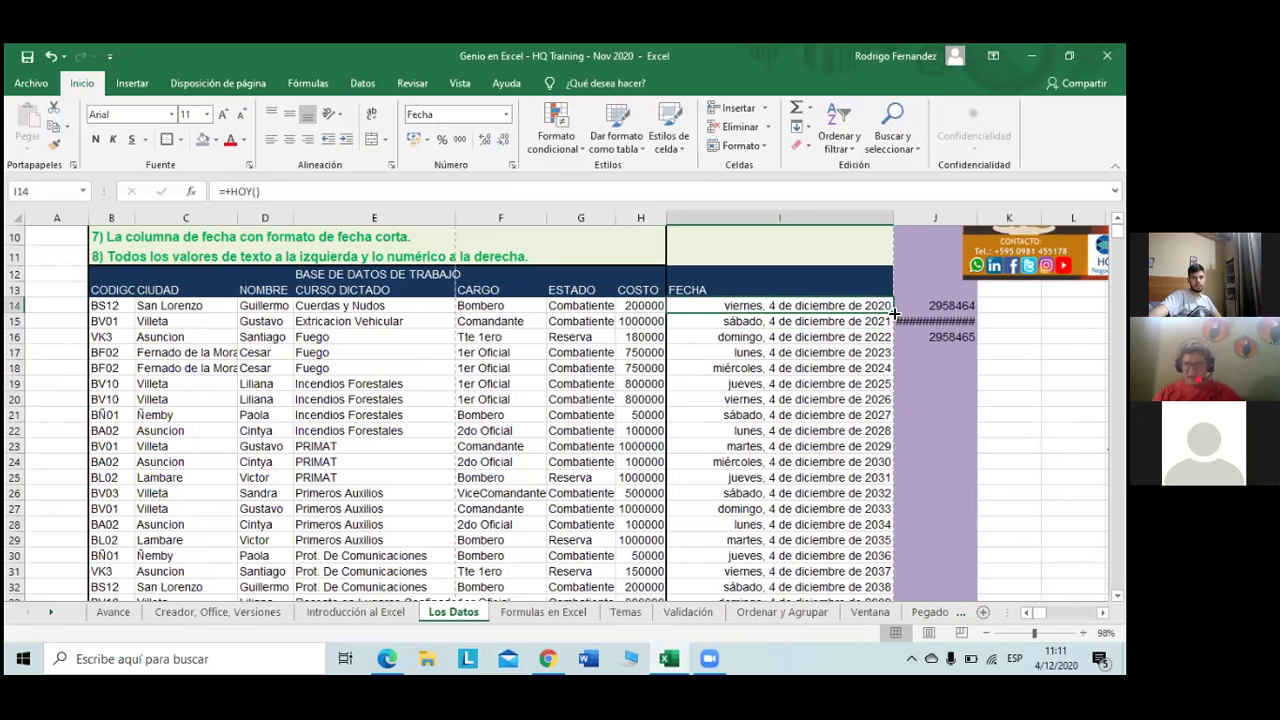
double_click(893, 312)
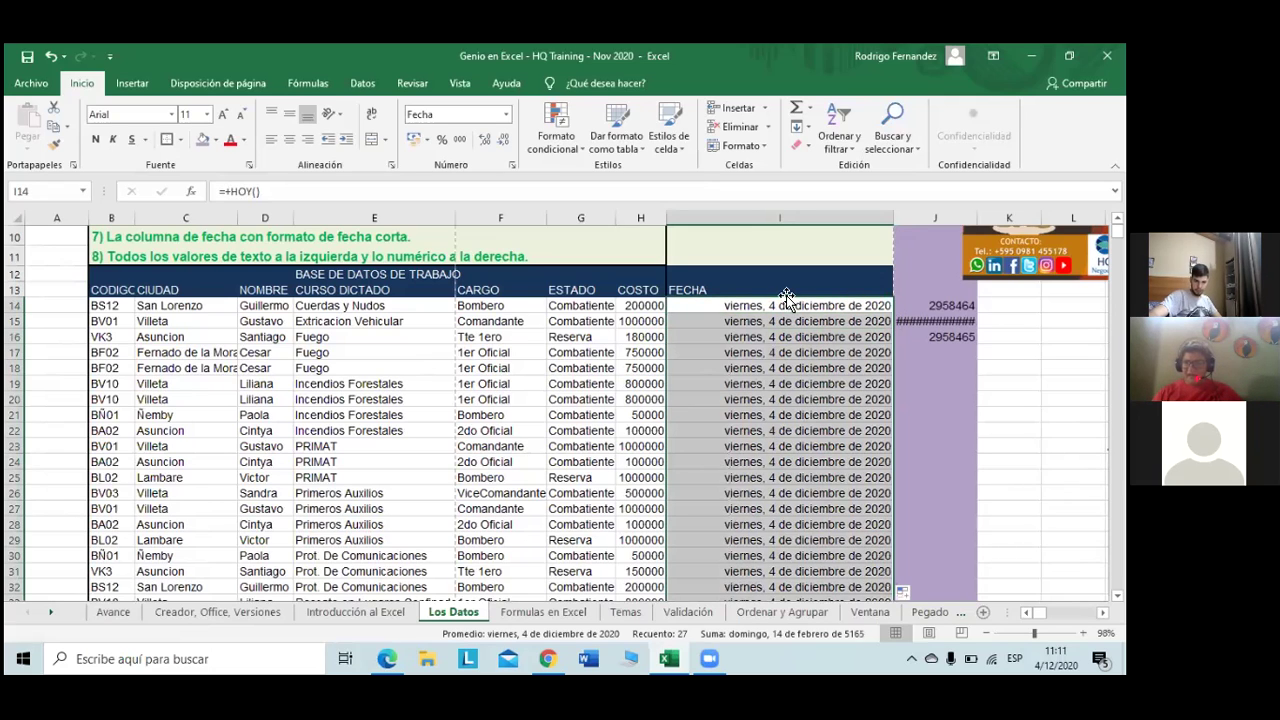
click(911, 594)
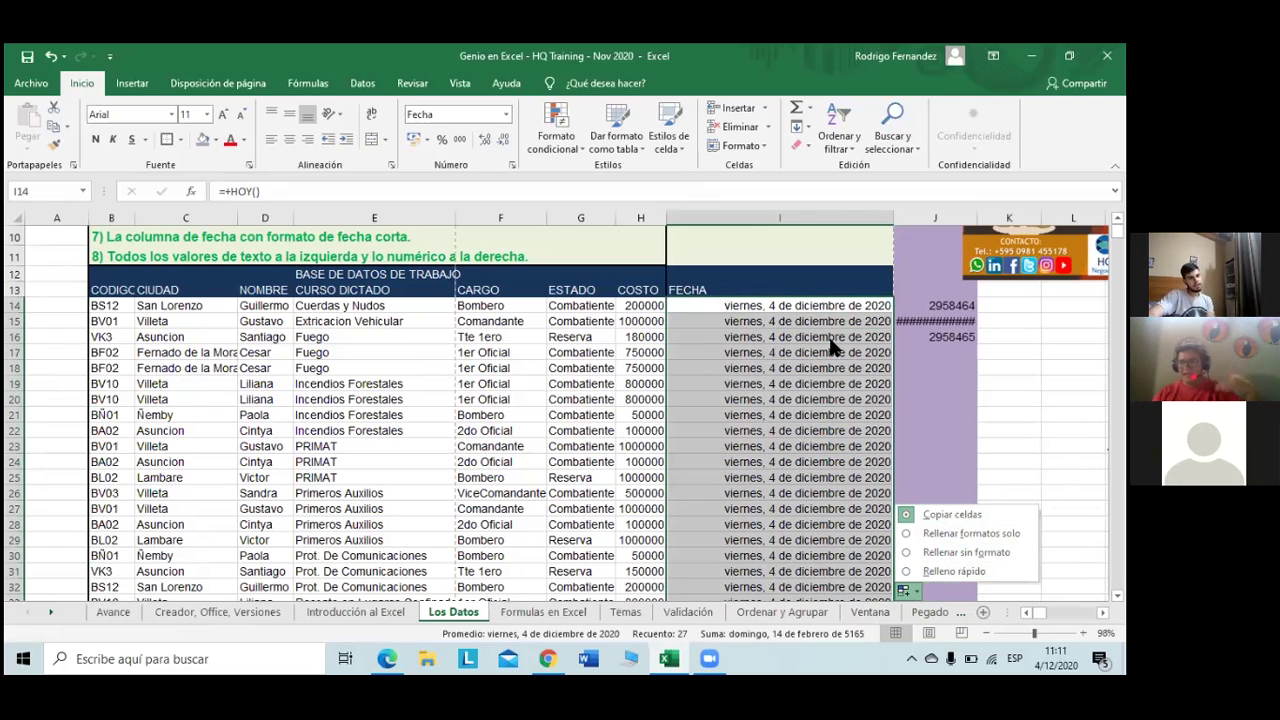
click(818, 305)
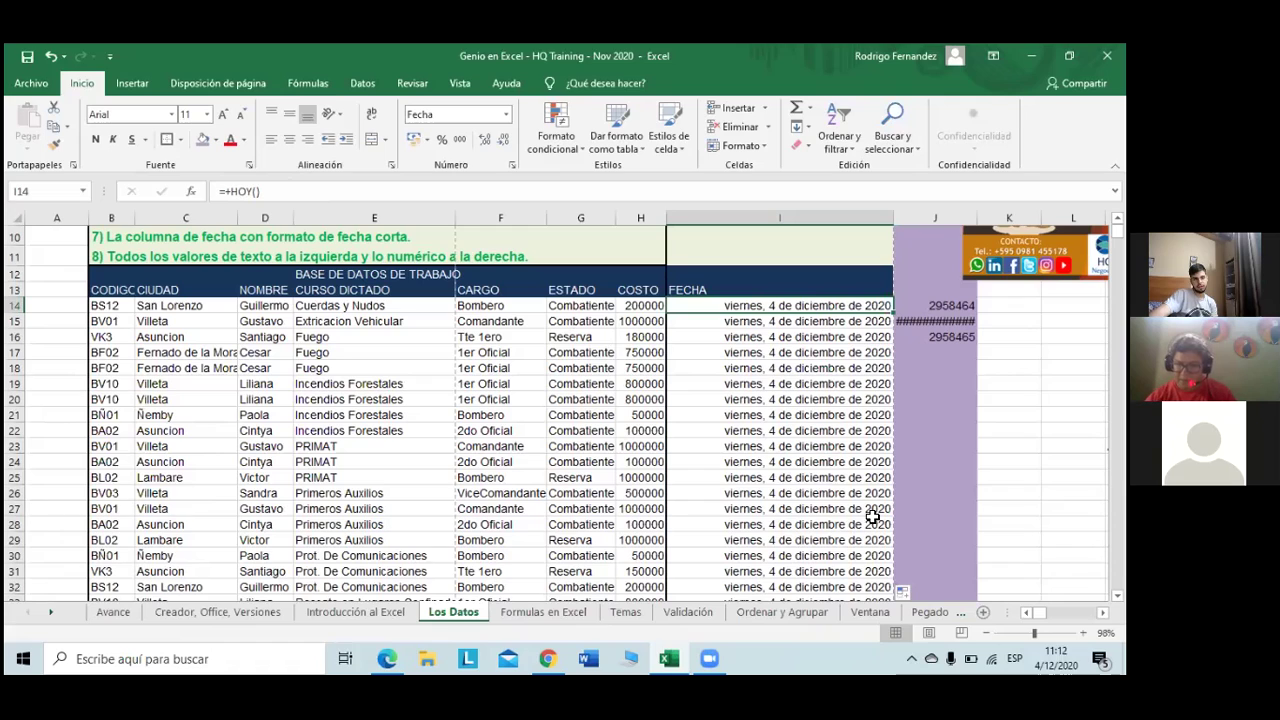
click(904, 589)
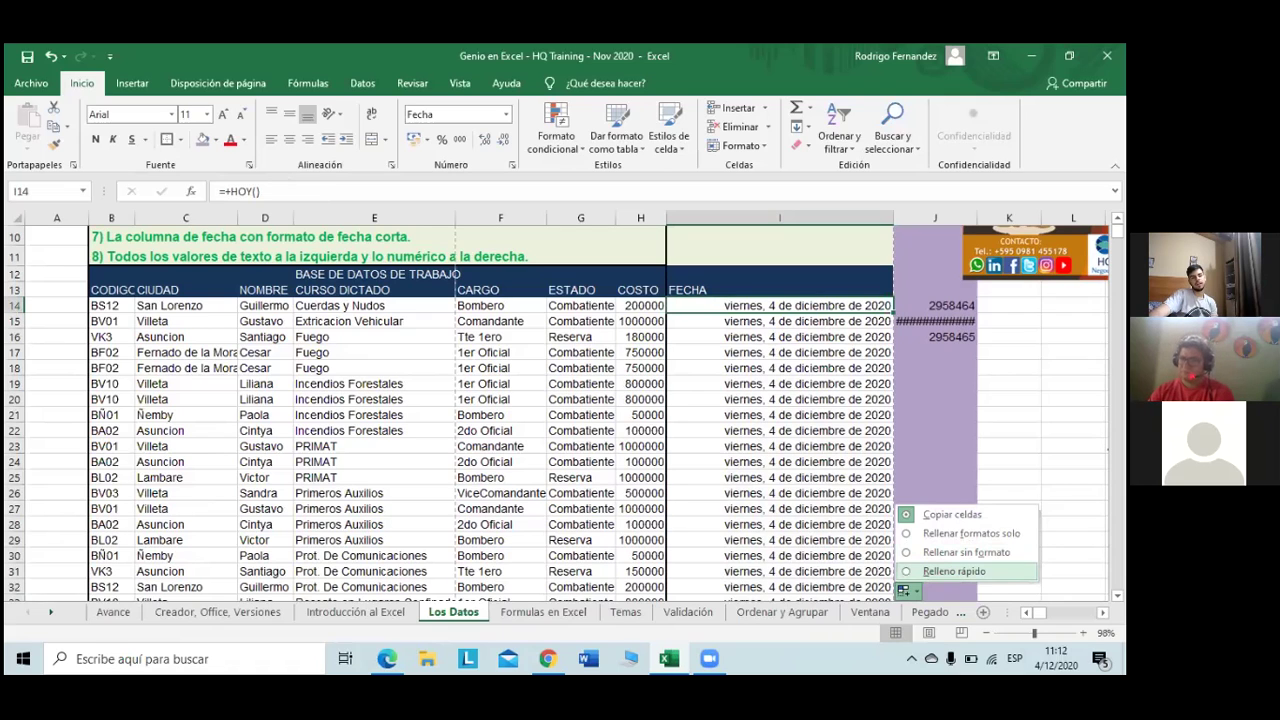
click(950, 571)
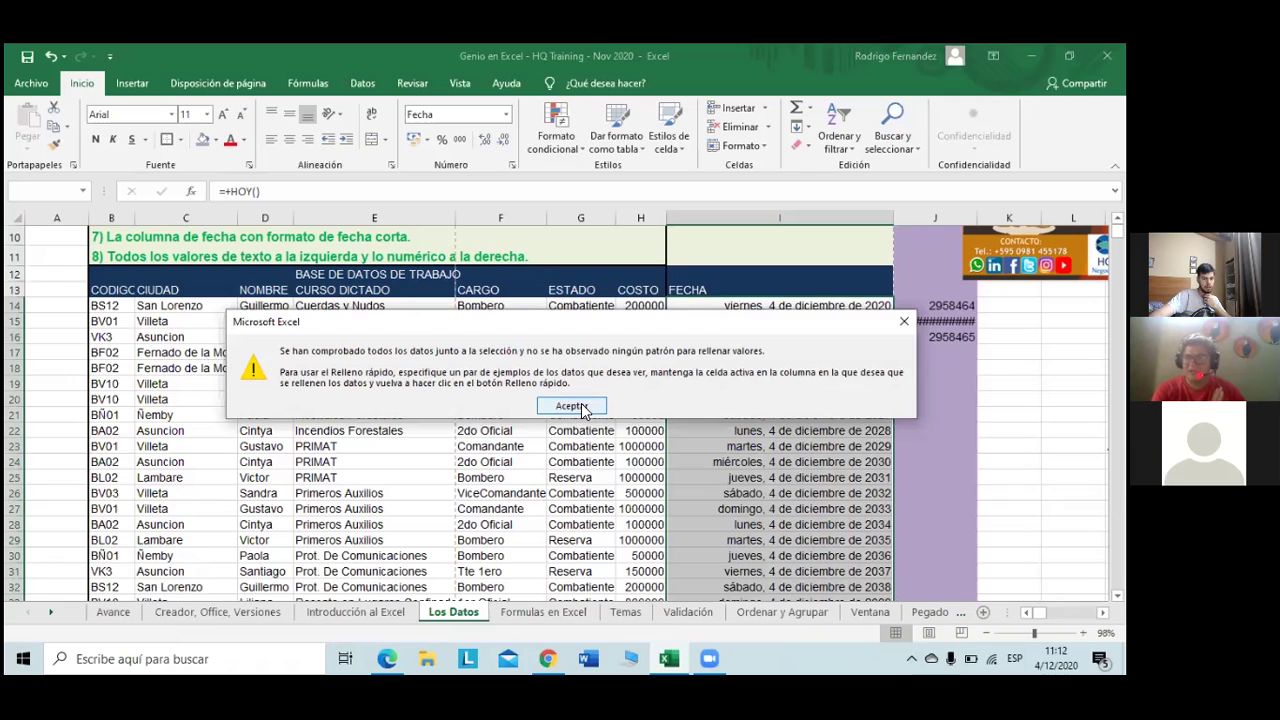
click(573, 406)
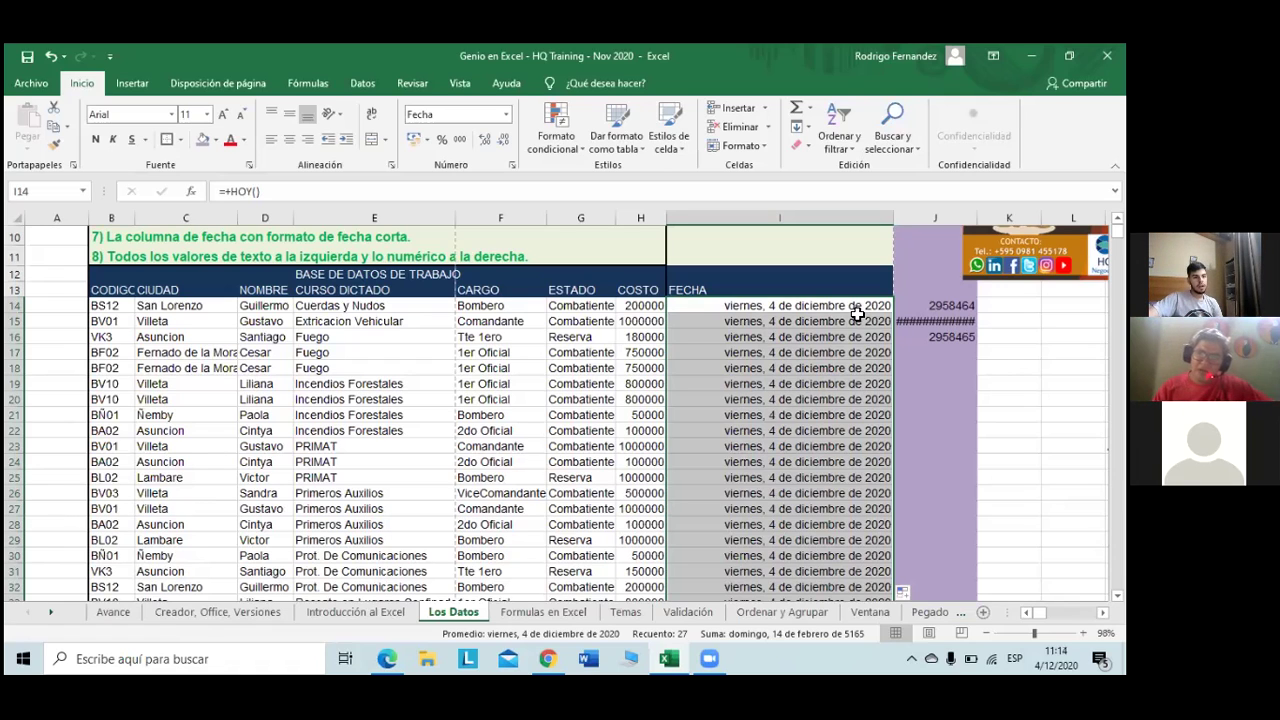
Step: Change I14's formula from =+HOY() to =+AHORA()
click(850, 306)
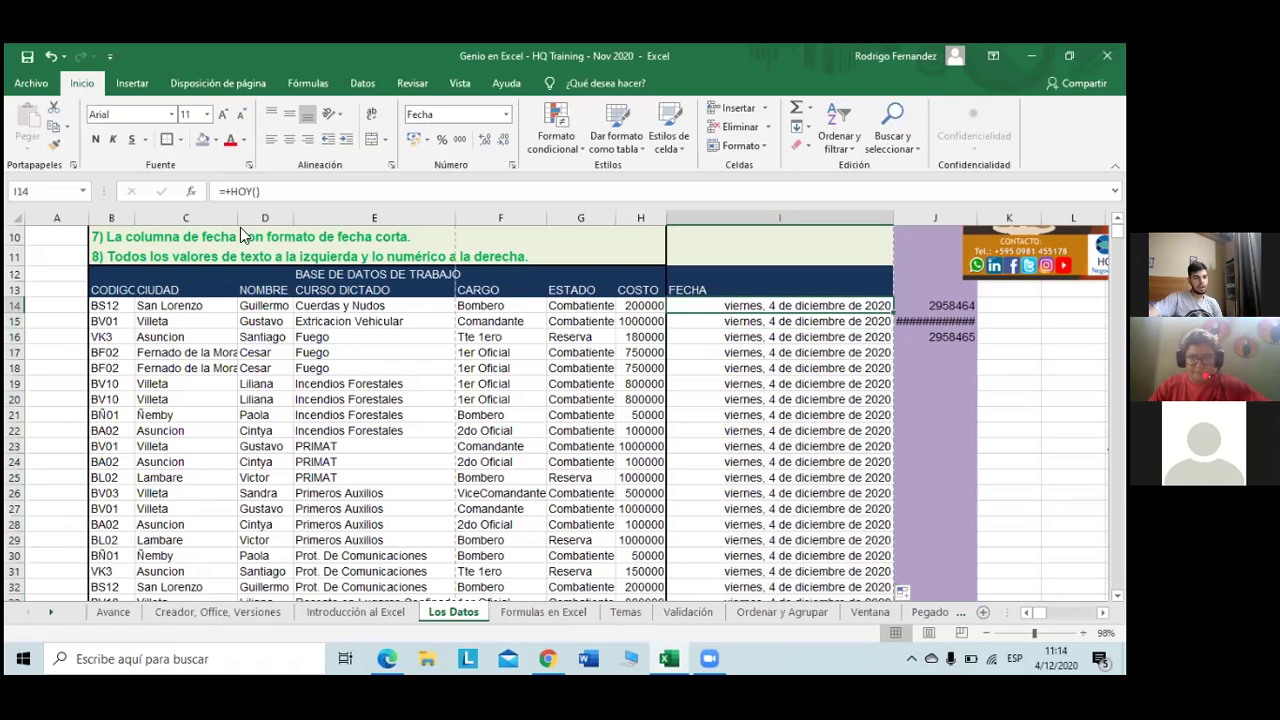
click(250, 190)
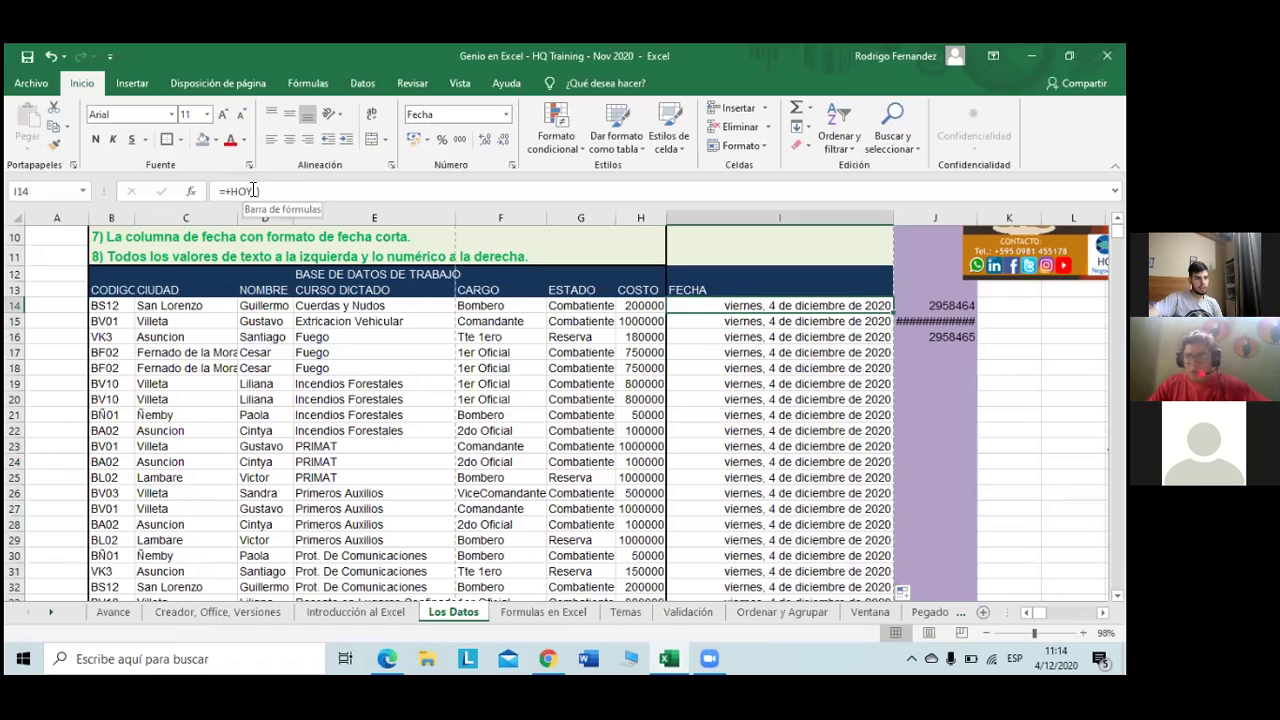
key(BackSpace)
key(BackSpace)
key(BackSpace)
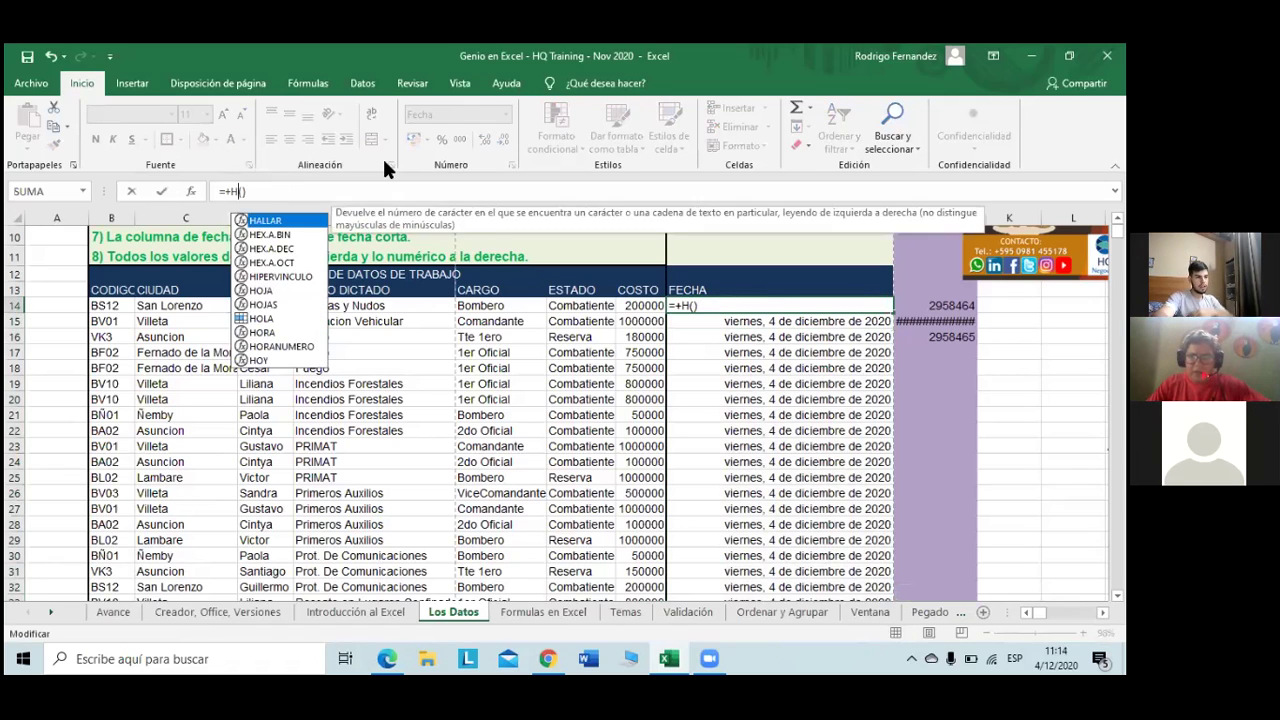
text(ahora)
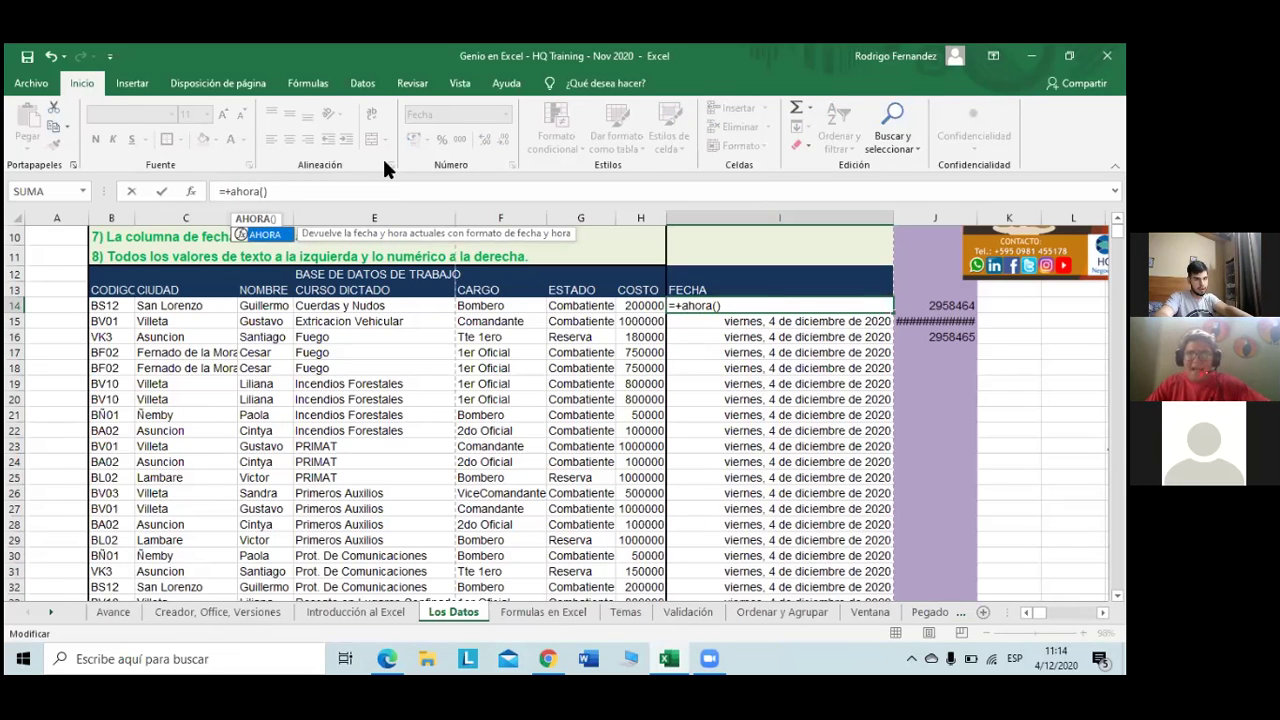
key(Return)
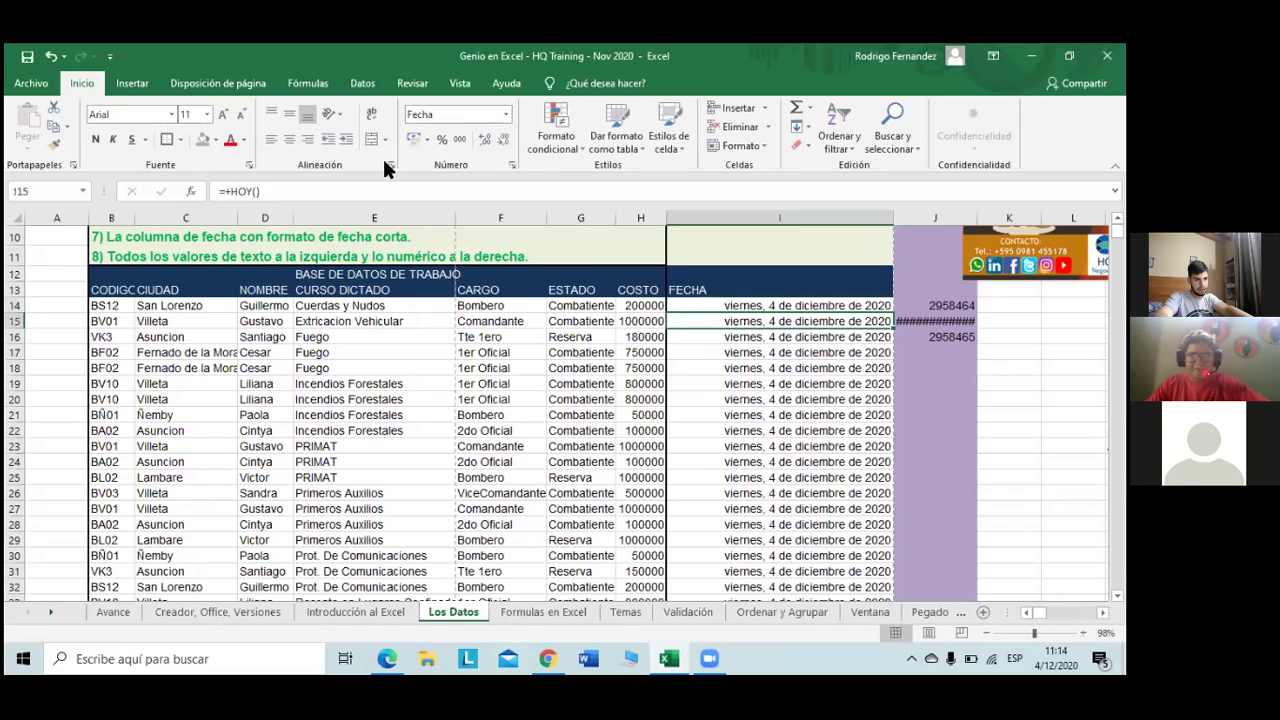
key(Up)
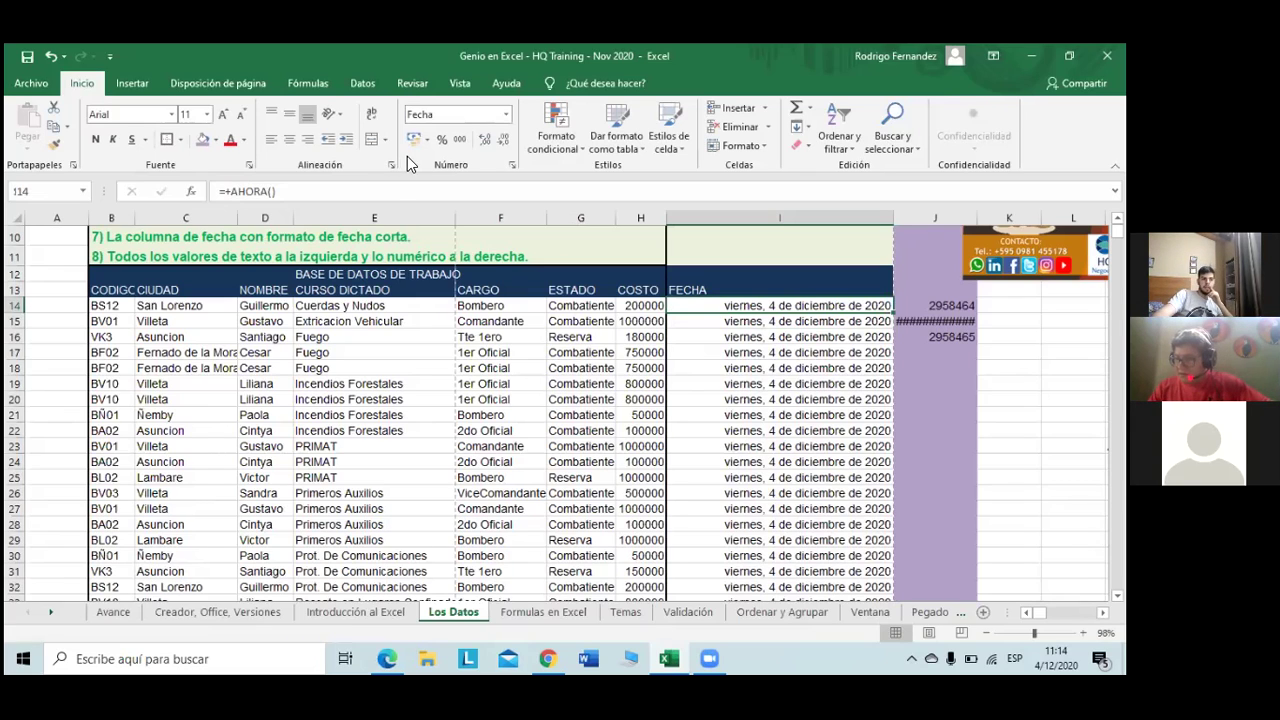
Step: Open Format Cells for I14 on the Personalizada number category
click(507, 116)
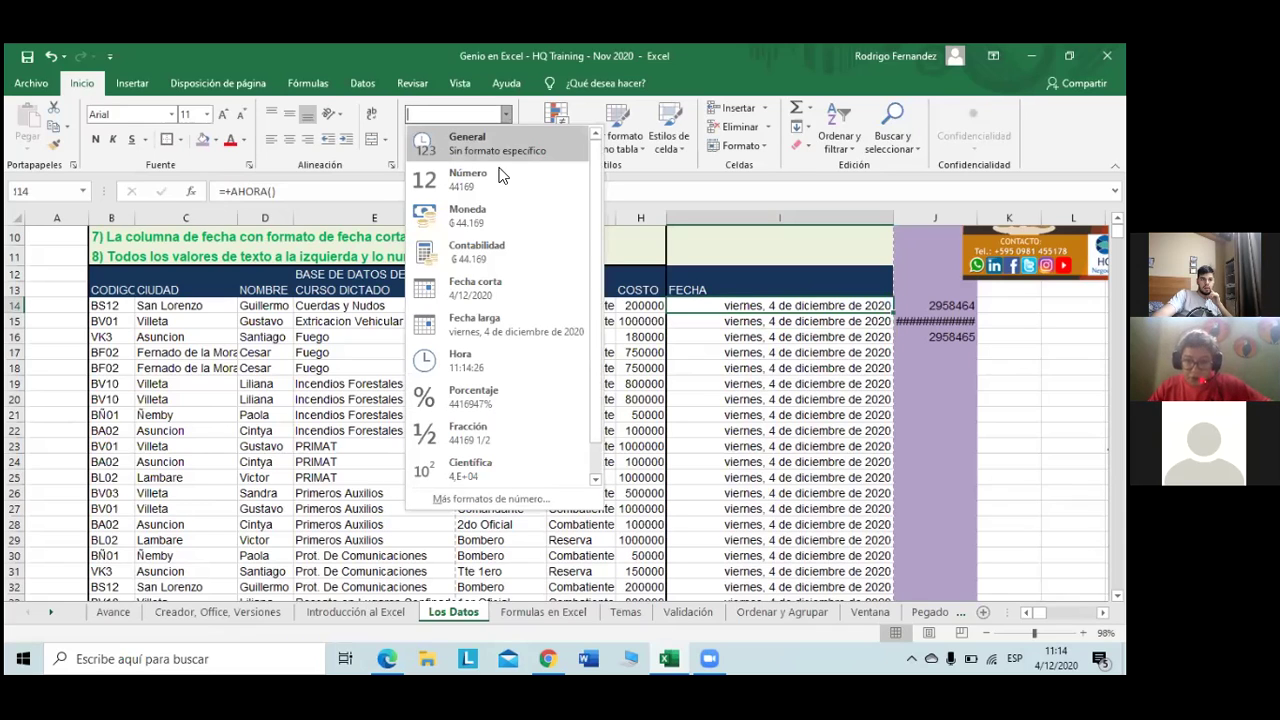
scroll(530, 255, down, 1)
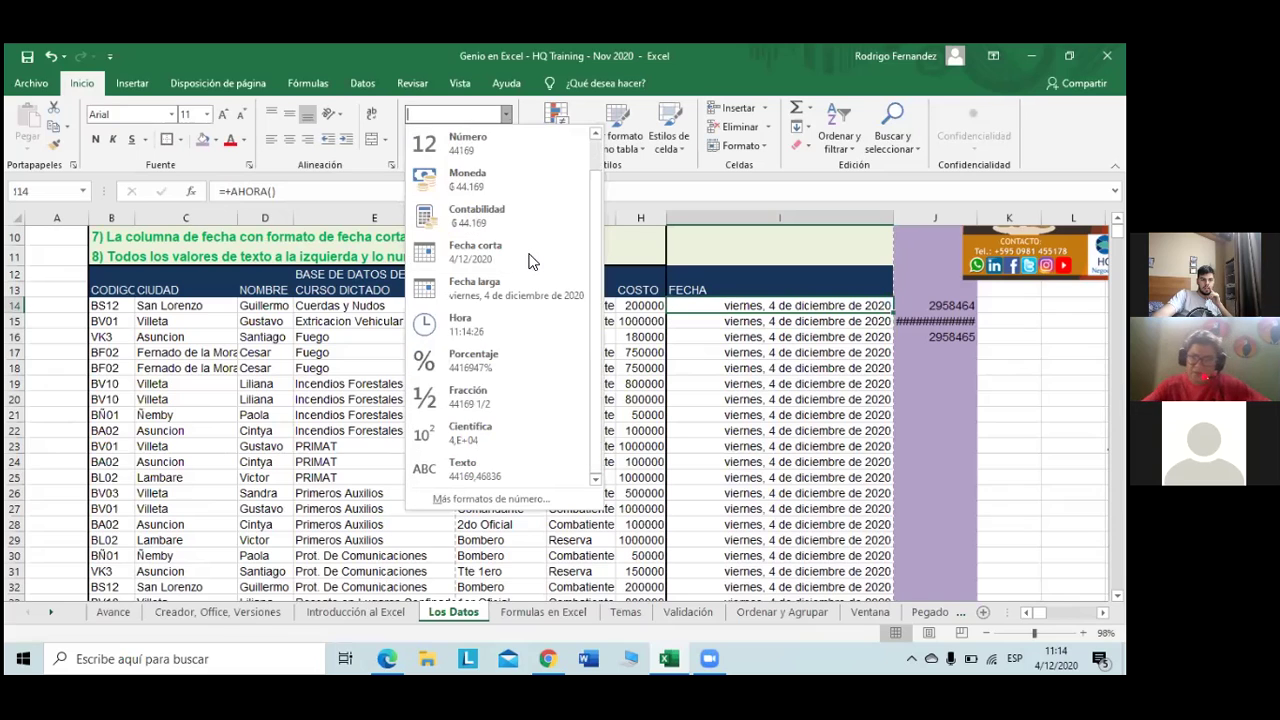
scroll(531, 261, up, 1)
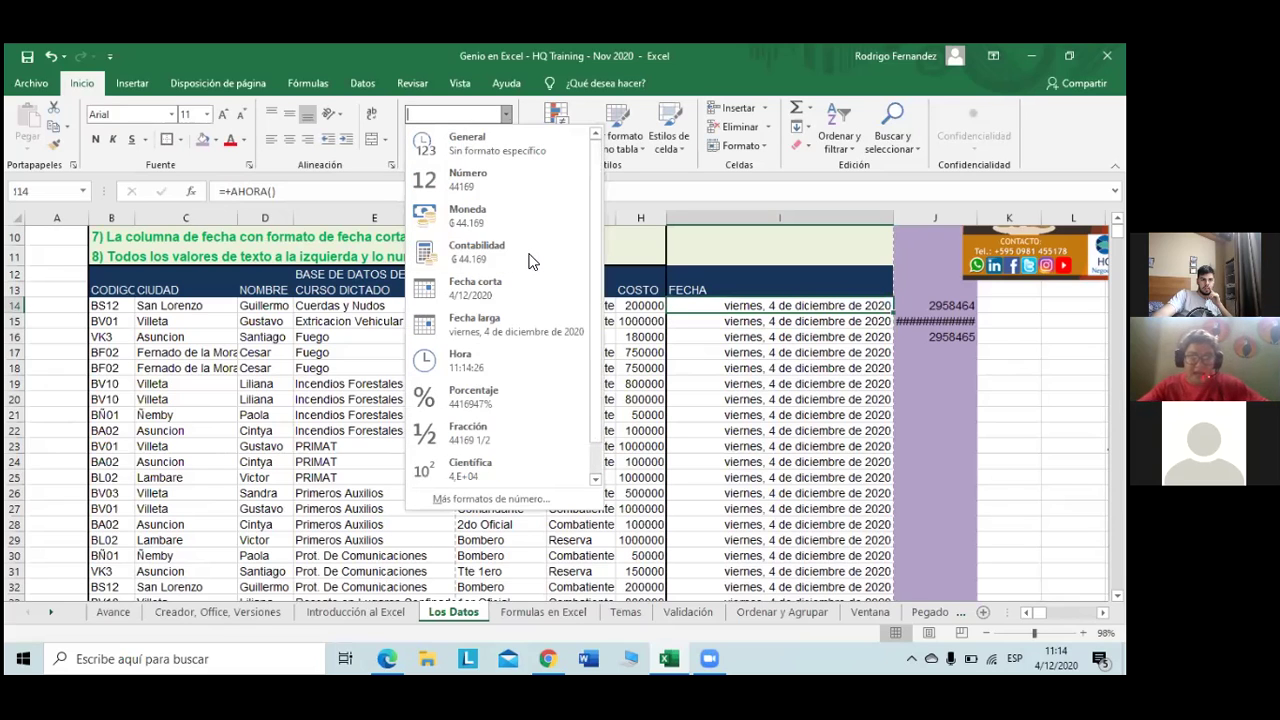
click(546, 502)
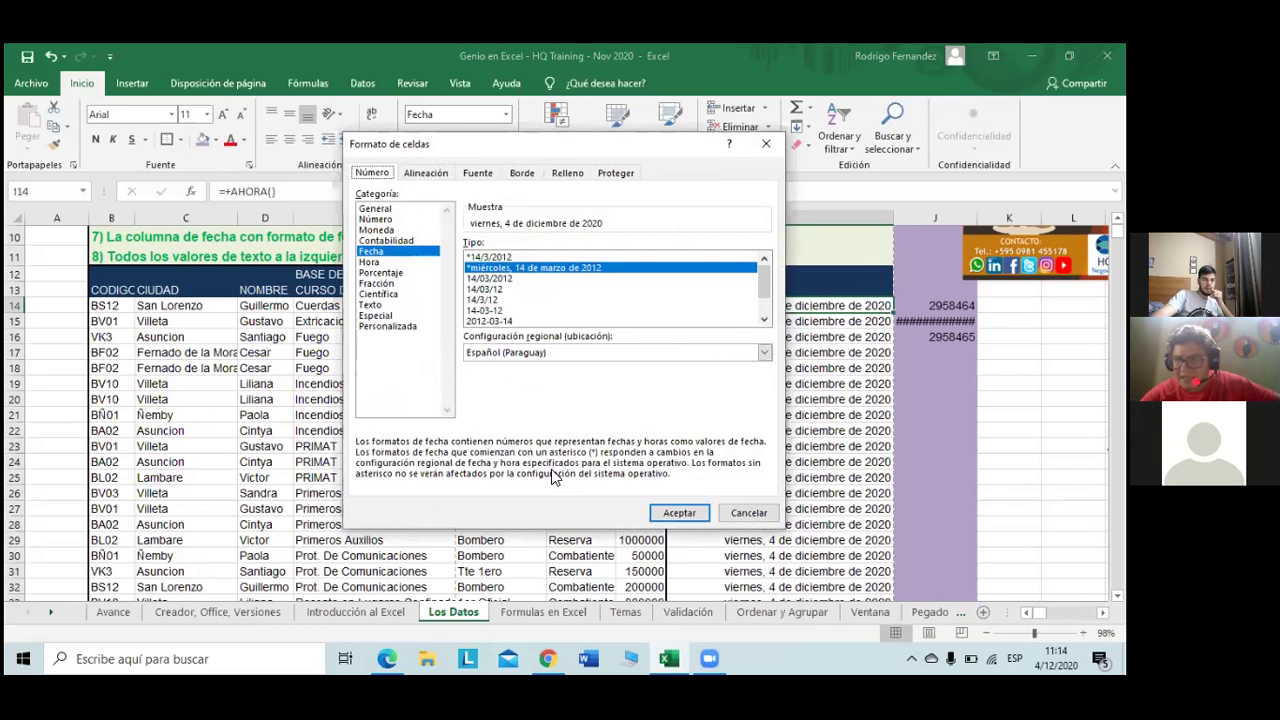
click(396, 328)
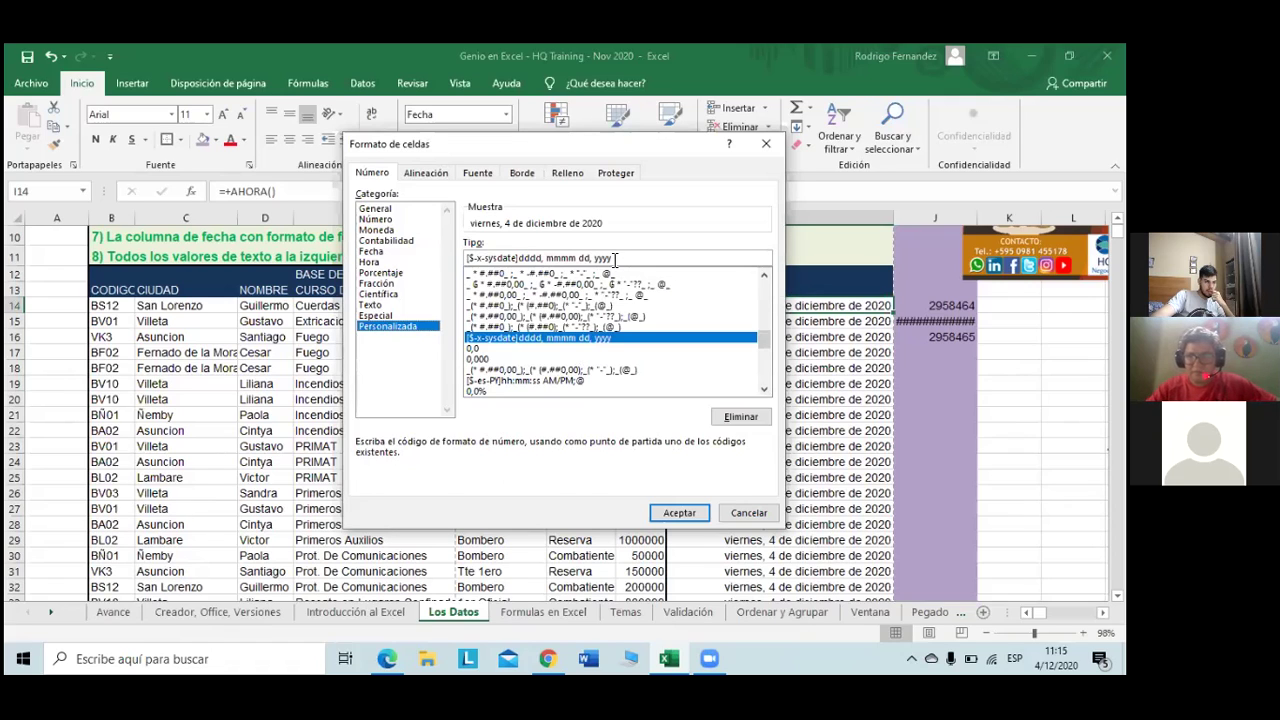
Step: Edit the Tipo code to [$-x-sysdate]dddd, mmmm dd, yyyy, without the time
click(615, 258)
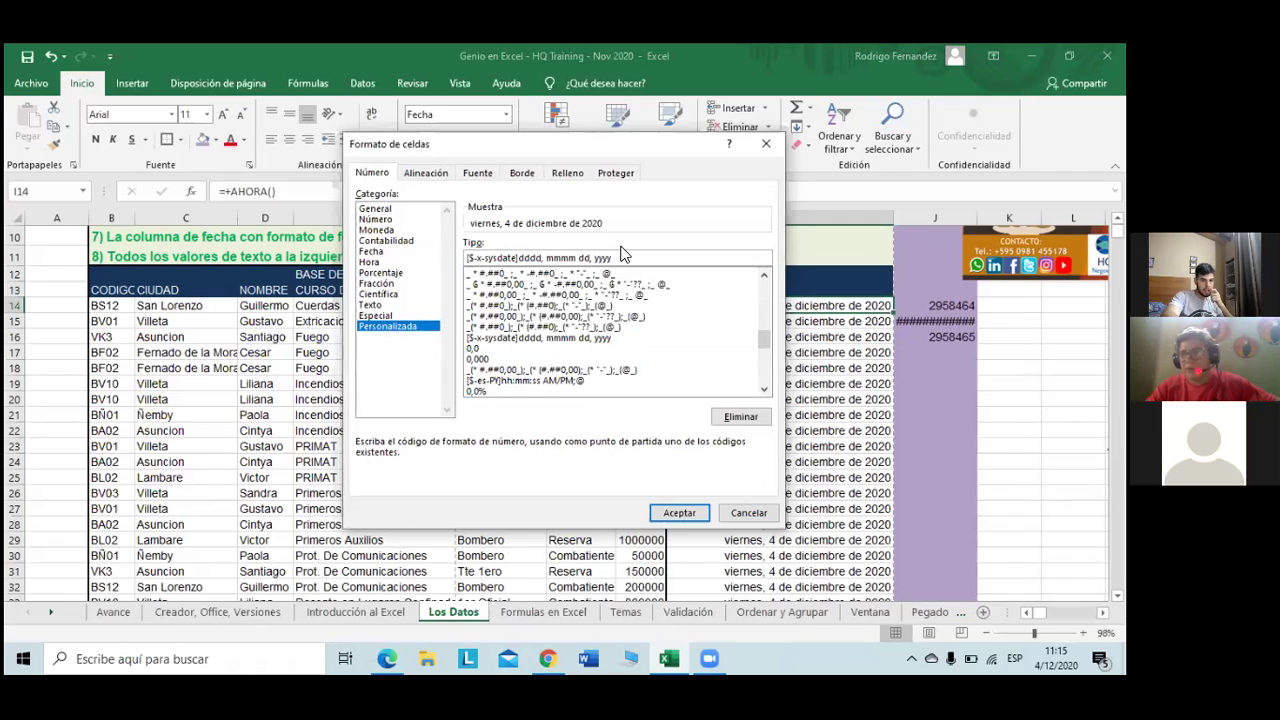
text(h)
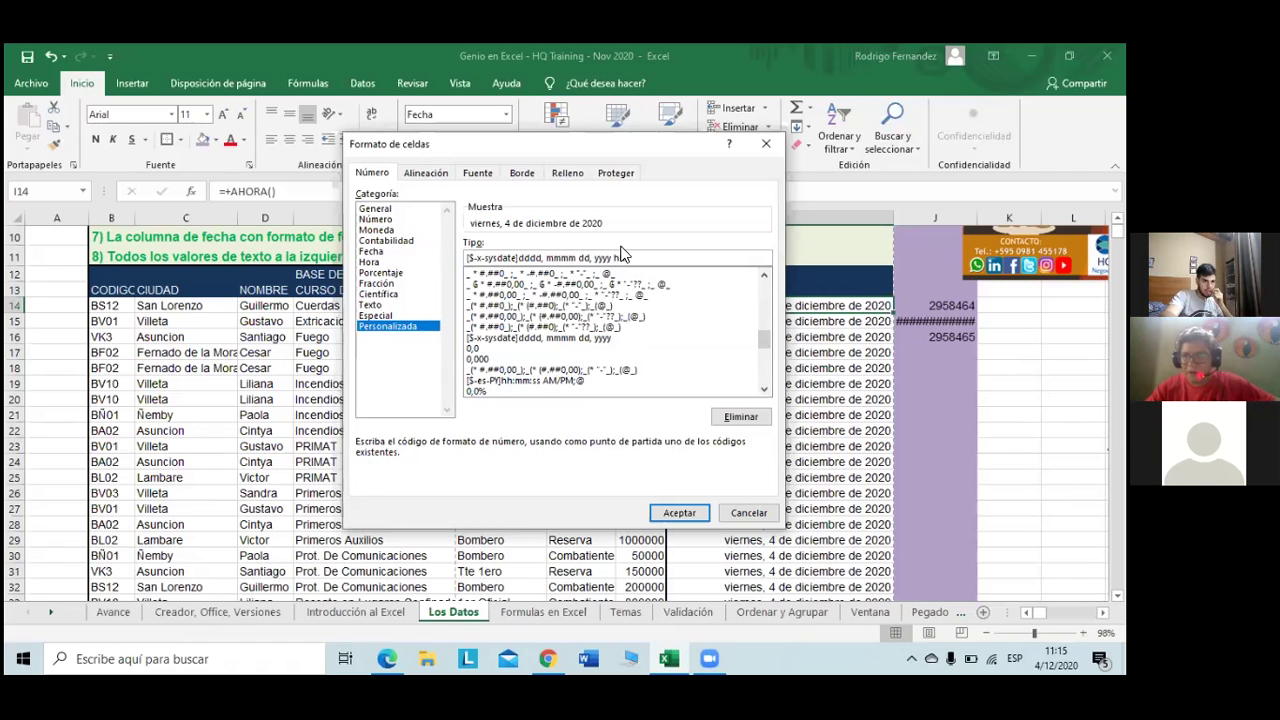
text(h:)
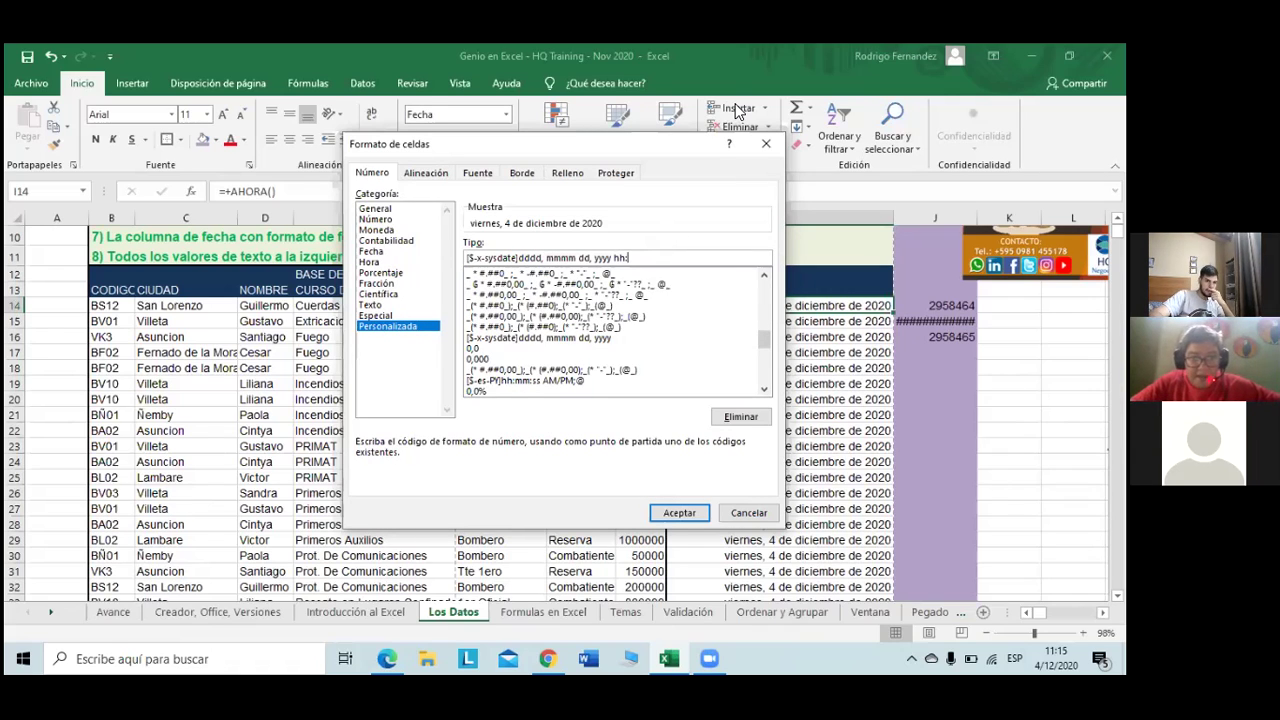
text(mm)
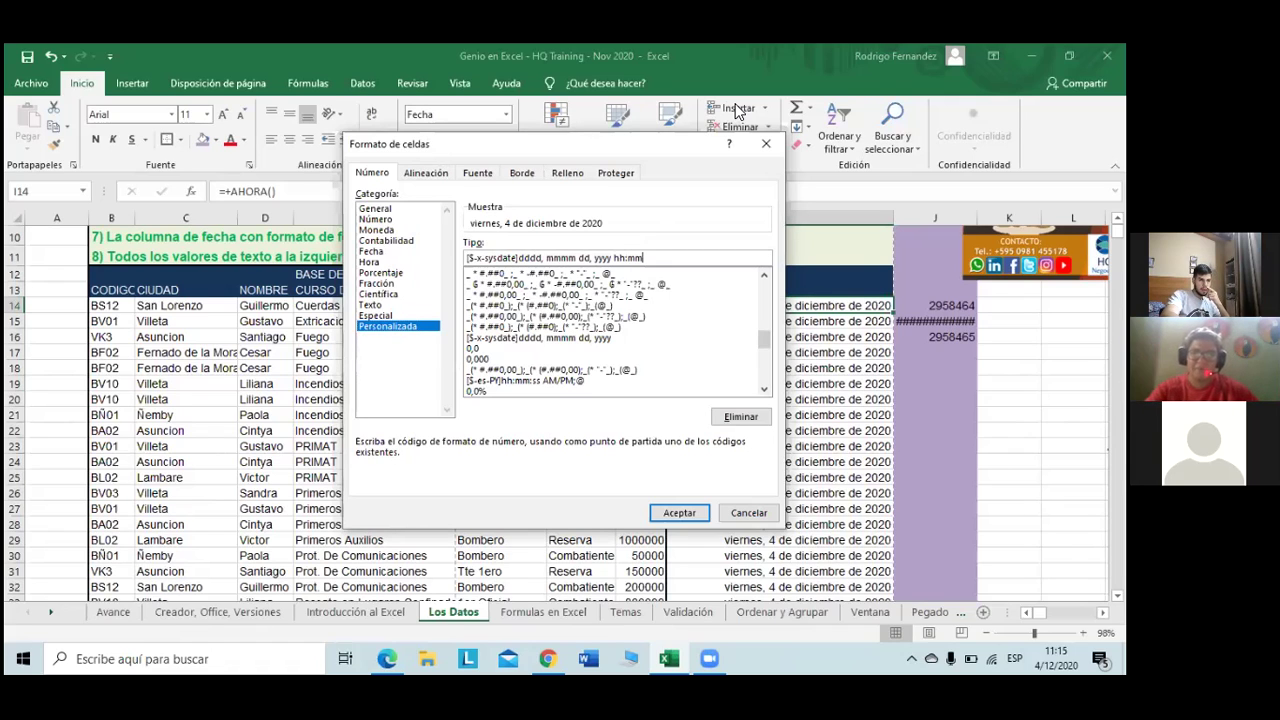
key(BackSpace)
key(BackSpace)
key(BackSpace)
key(BackSpace)
key(BackSpace)
key(BackSpace)
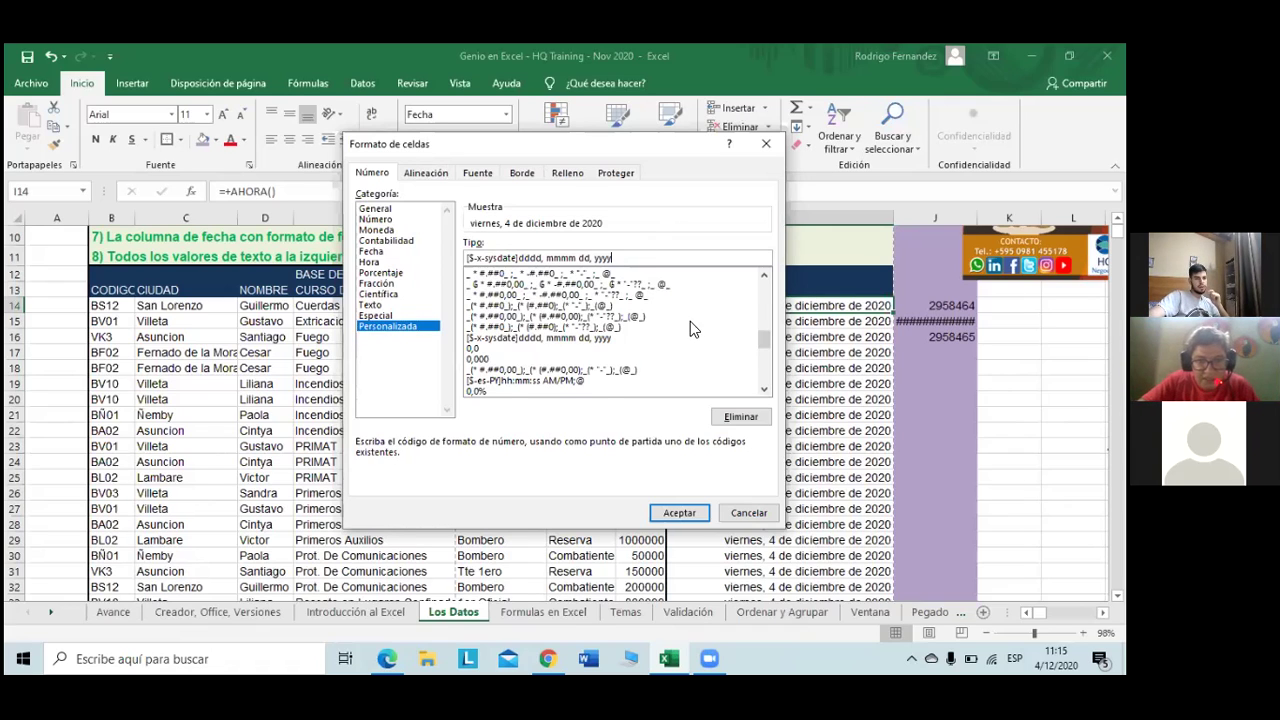
Step: Apply the custom format [$-en-US]d-m-yy h:mm:ss AM/PM;@ to I14
scroll(690, 321, down, 1)
scroll(690, 321, down, 1)
scroll(690, 321, down, 1)
scroll(691, 324, down, 1)
scroll(692, 328, down, 1)
scroll(690, 321, down, 3)
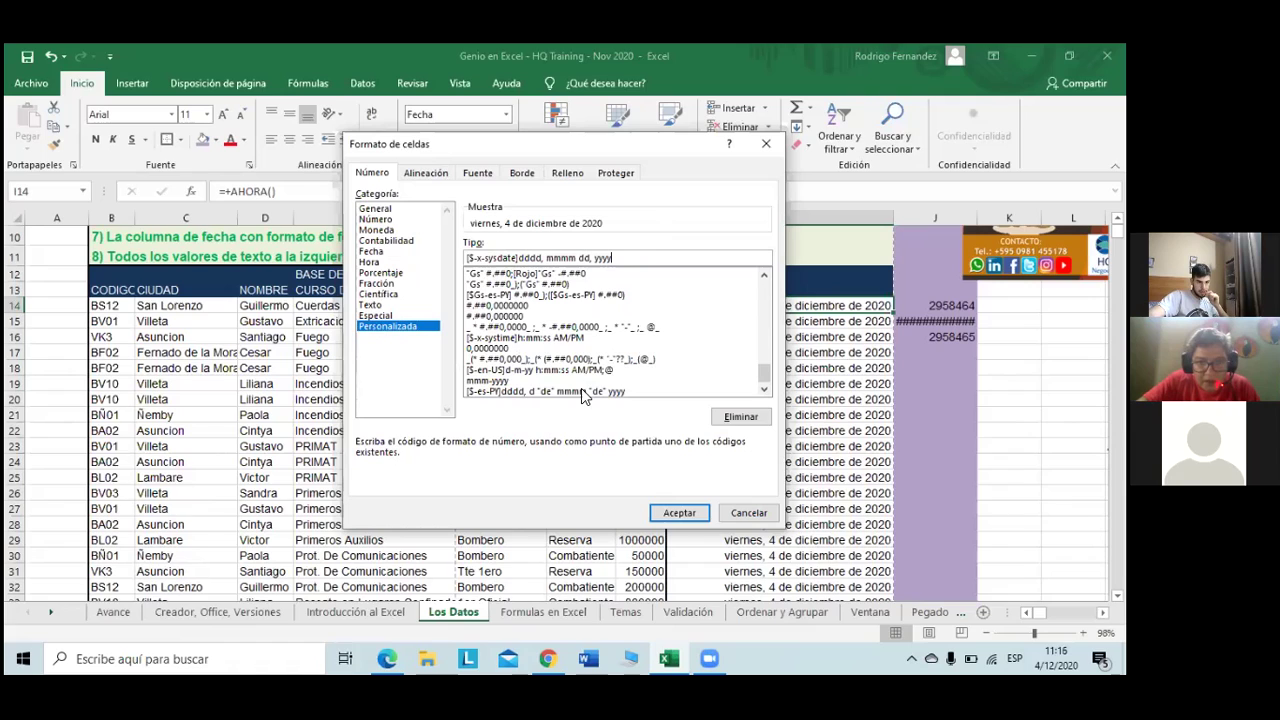
click(577, 371)
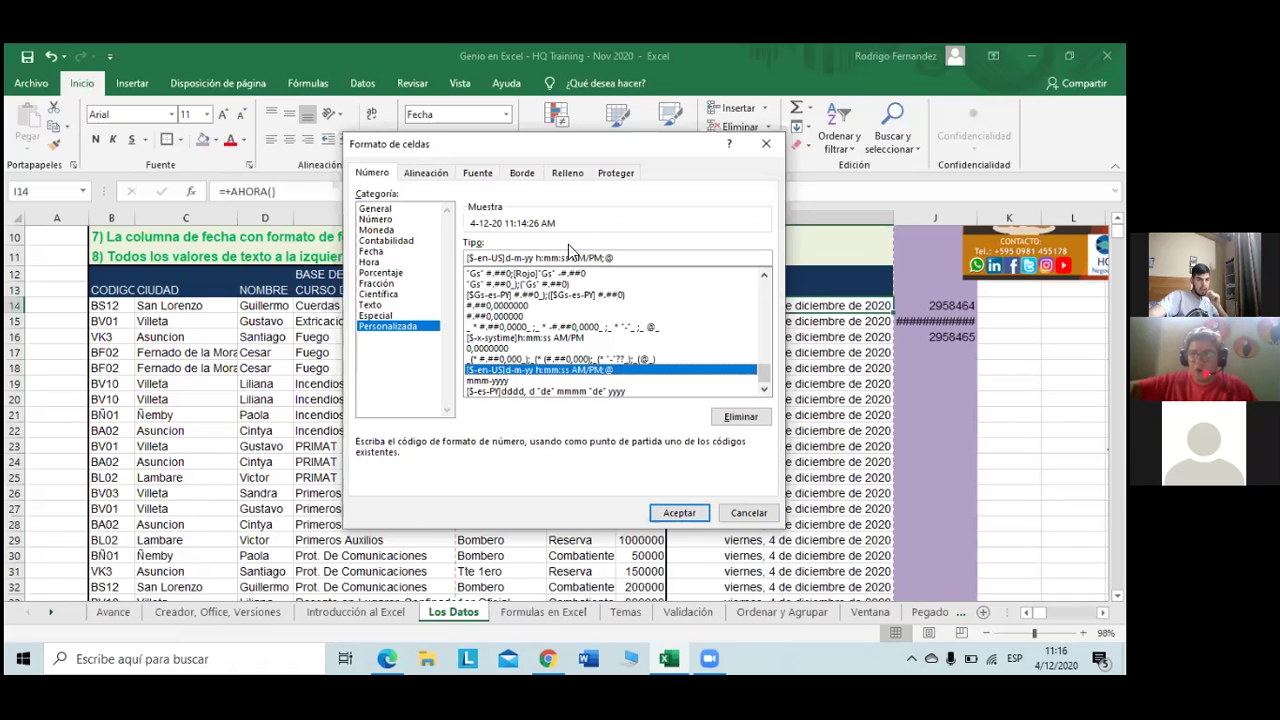
click(679, 512)
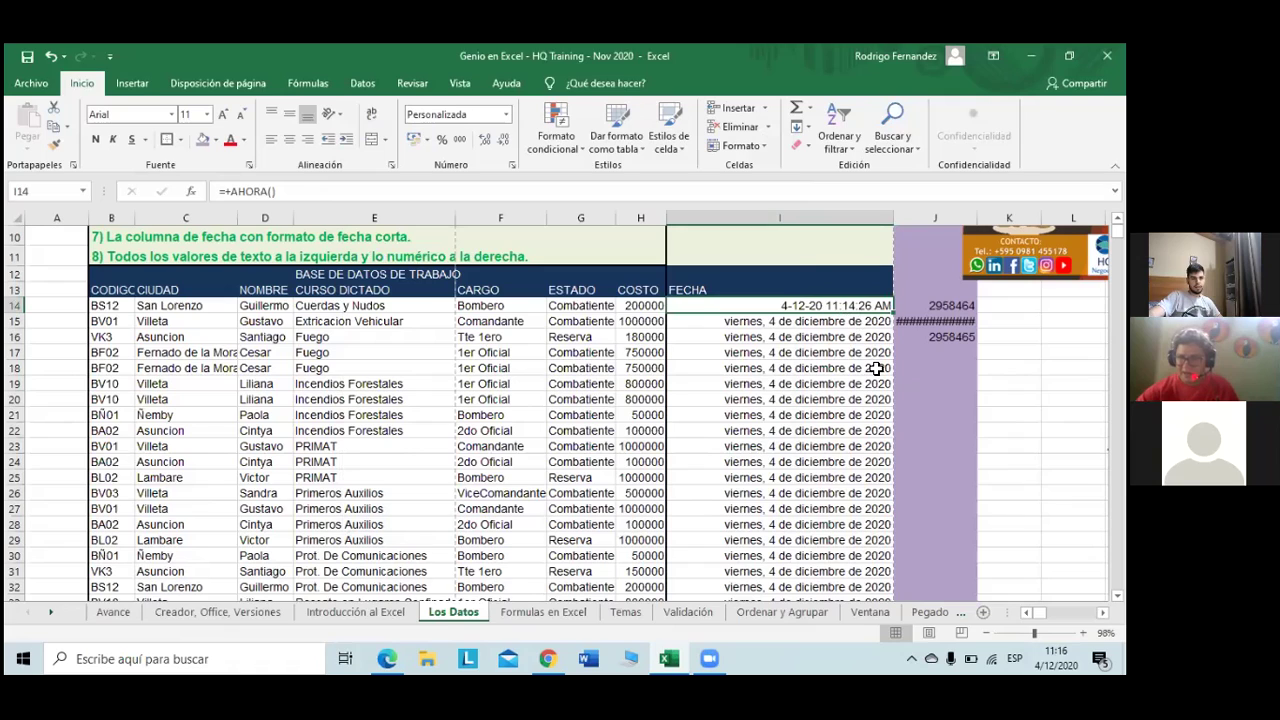
Step: Re-enter I14's =+AHORA() formula twice to refresh its displayed time
double_click(860, 305)
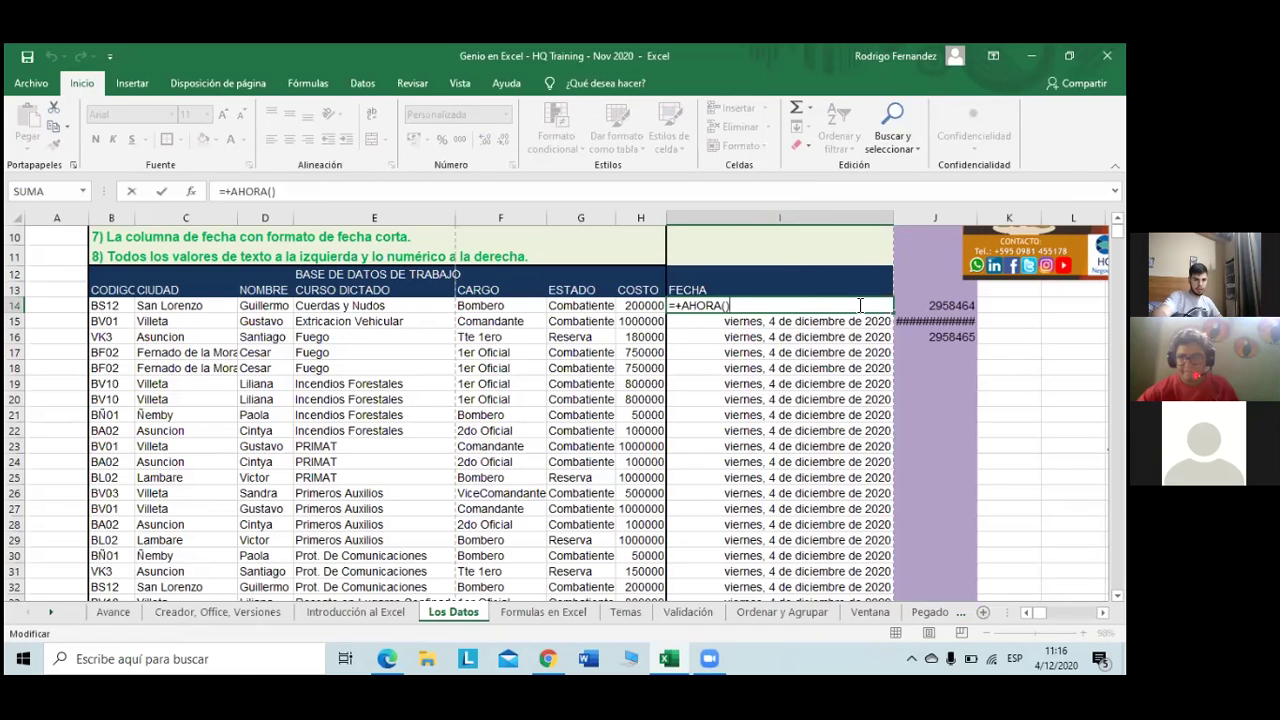
key(Return)
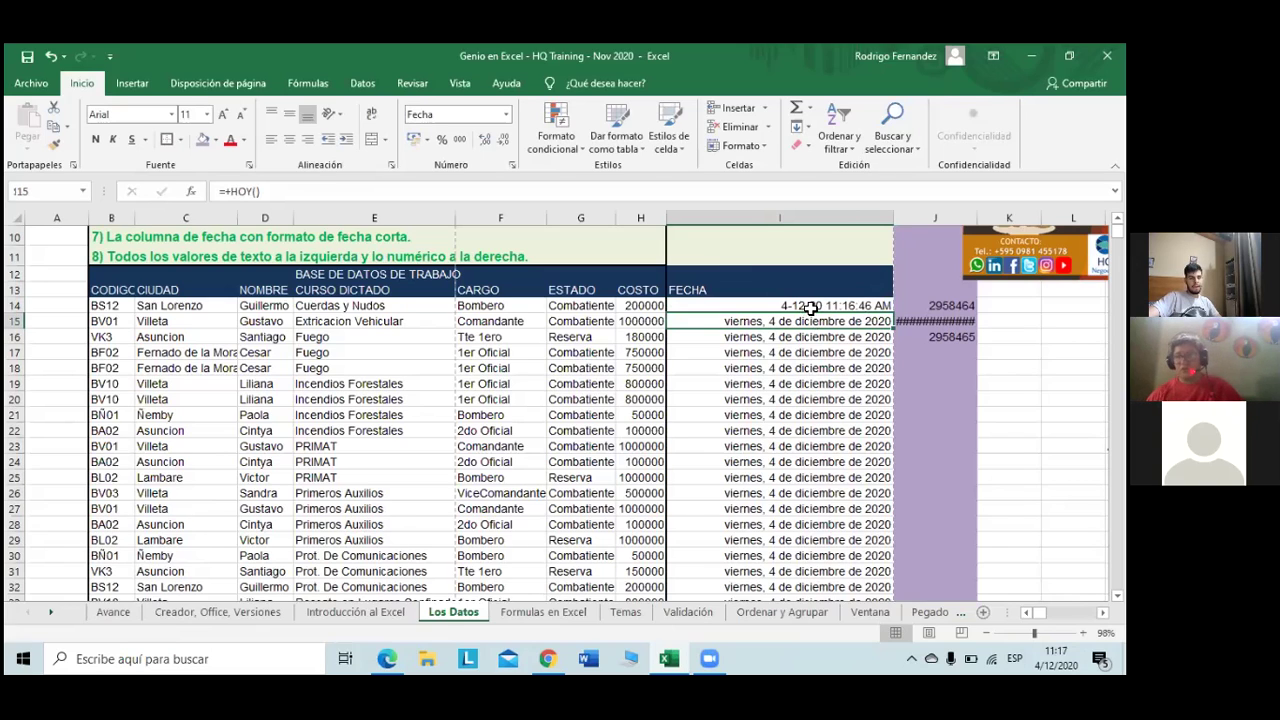
double_click(811, 309)
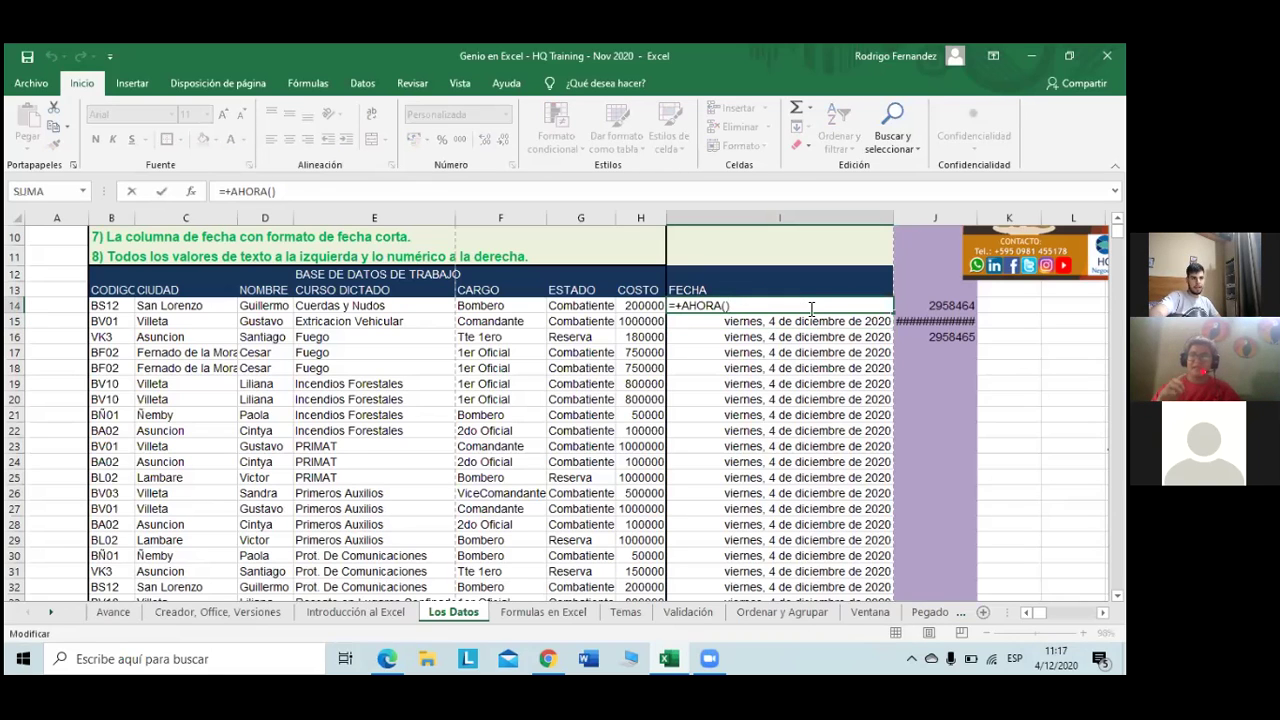
key(Return)
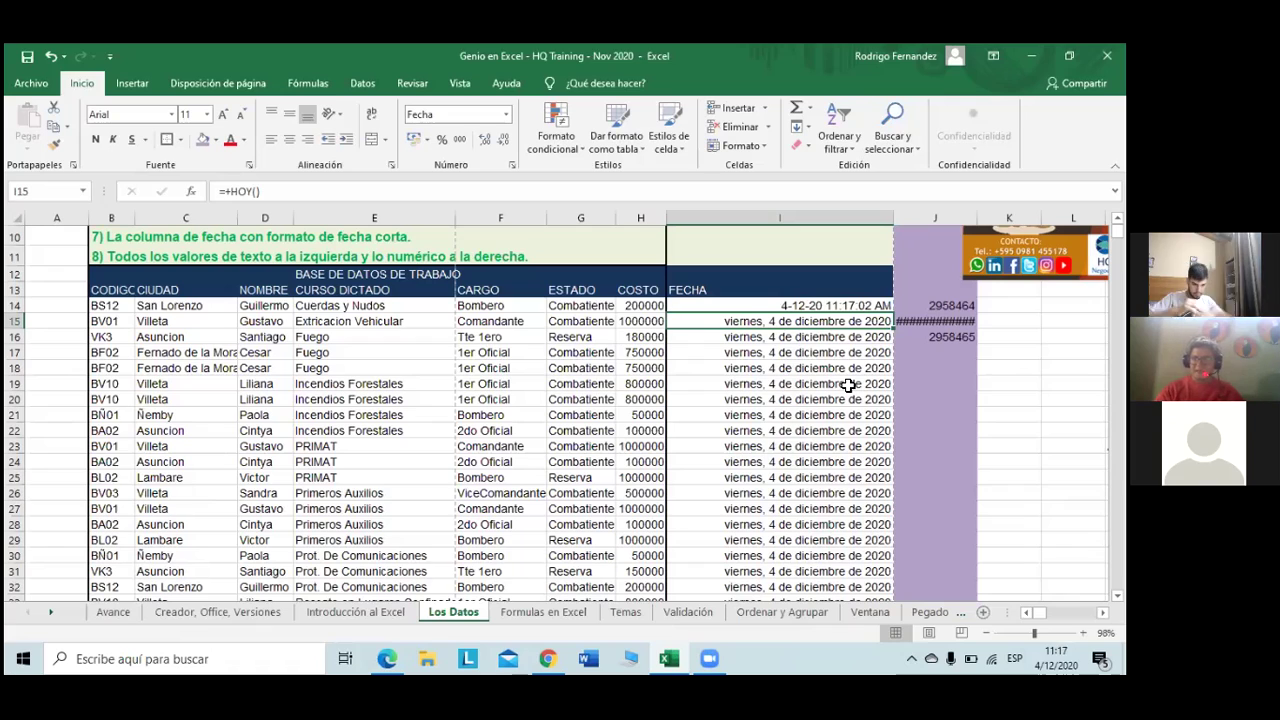
key(Caps_Lock)
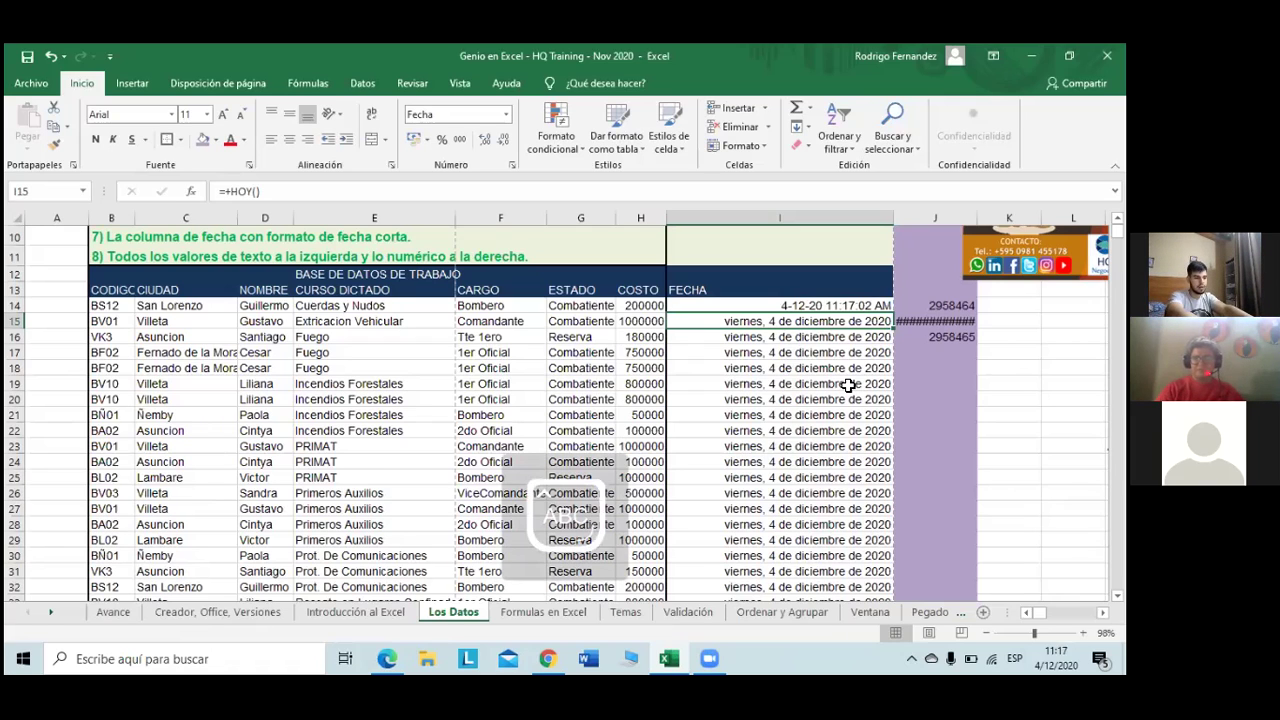
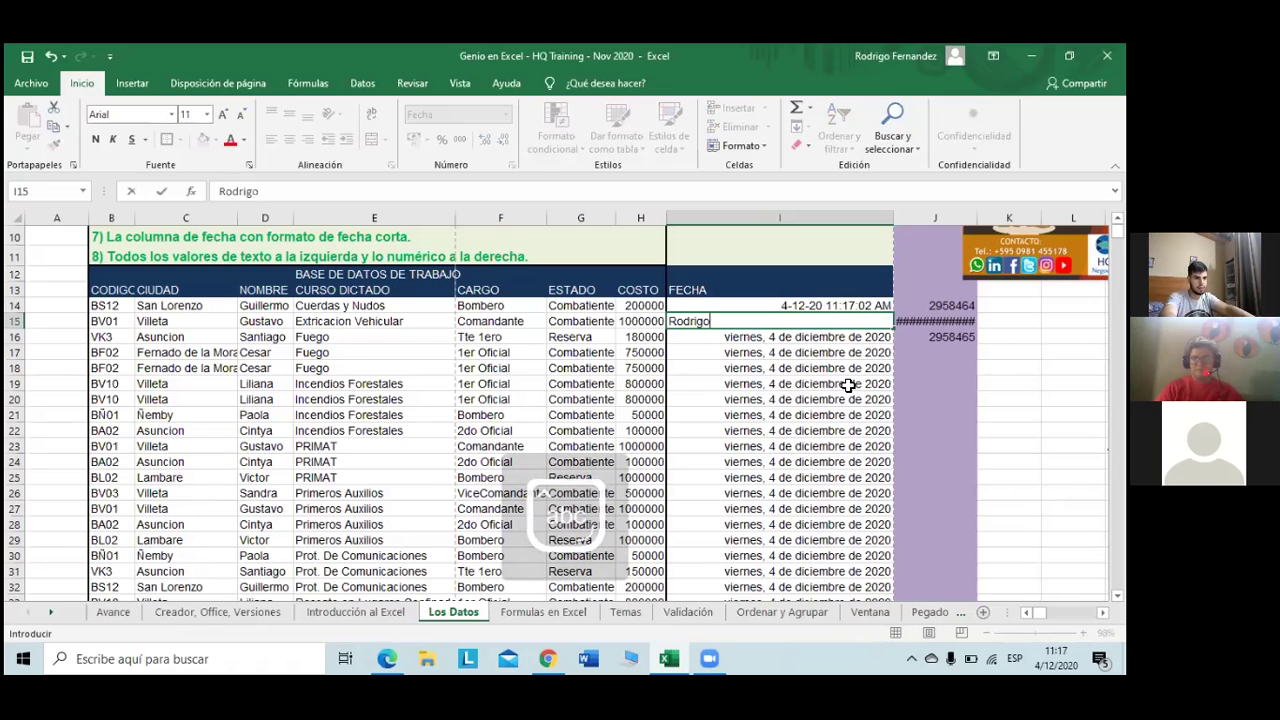
Step: Type a person's full name into FECHA cell I15
key(Caps_Lock)
key(Caps_Lock)
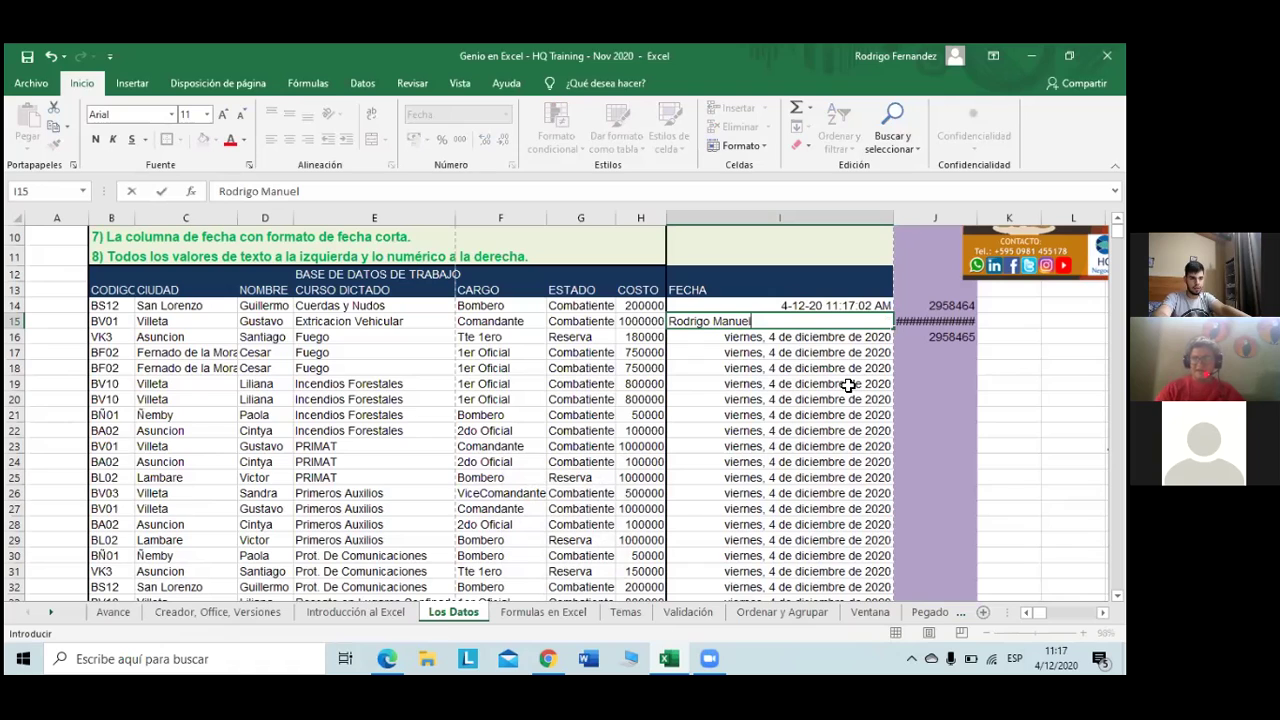
key(Return)
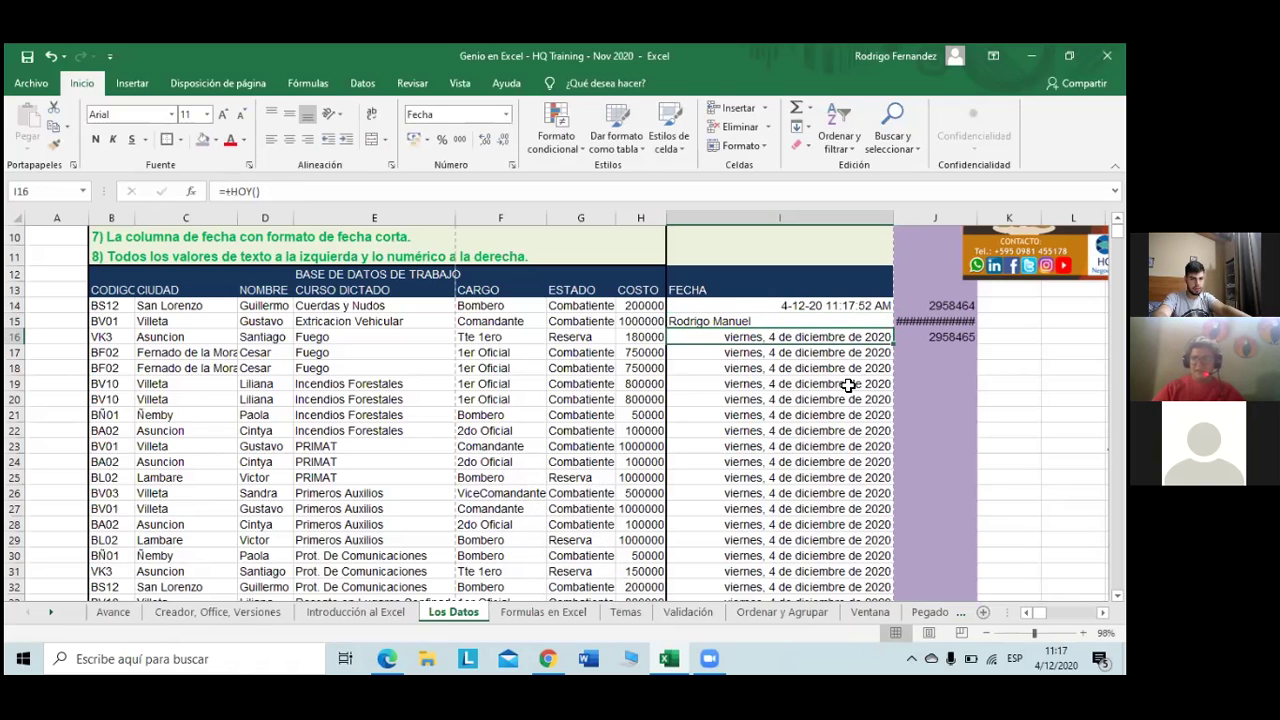
Step: Enter the word ada in I16
key(Caps_Lock)
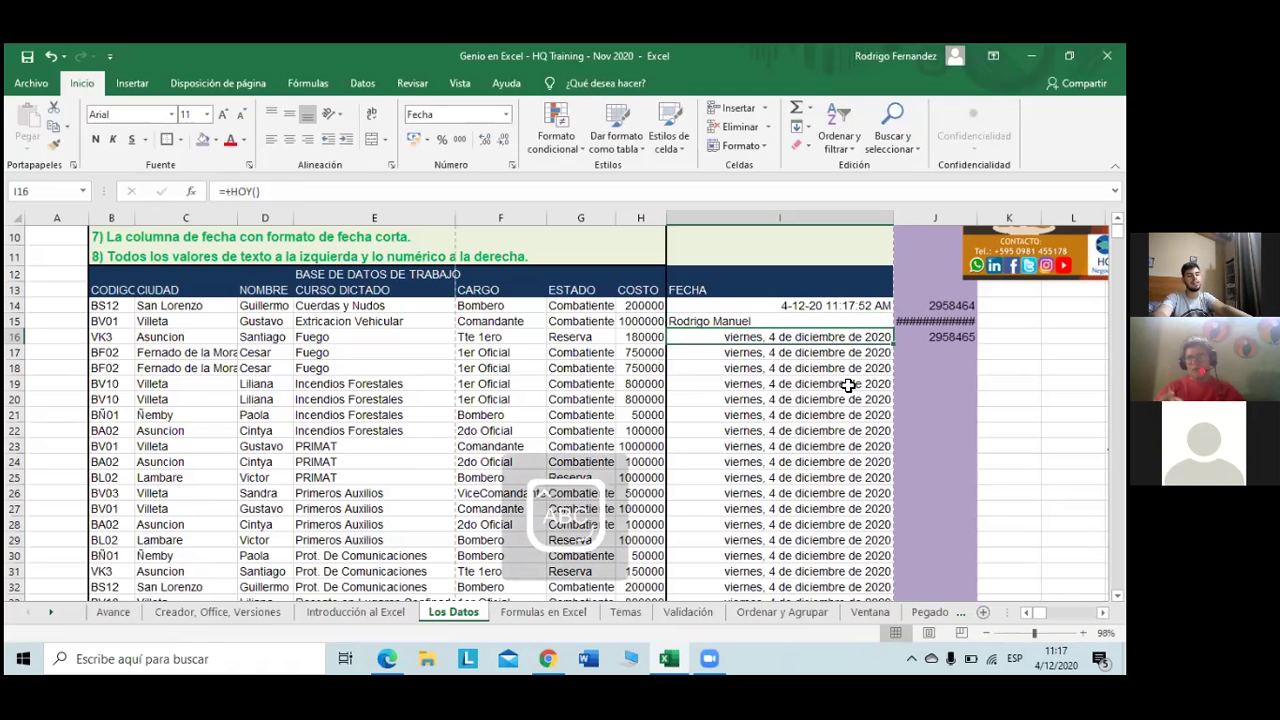
key(Caps_Lock)
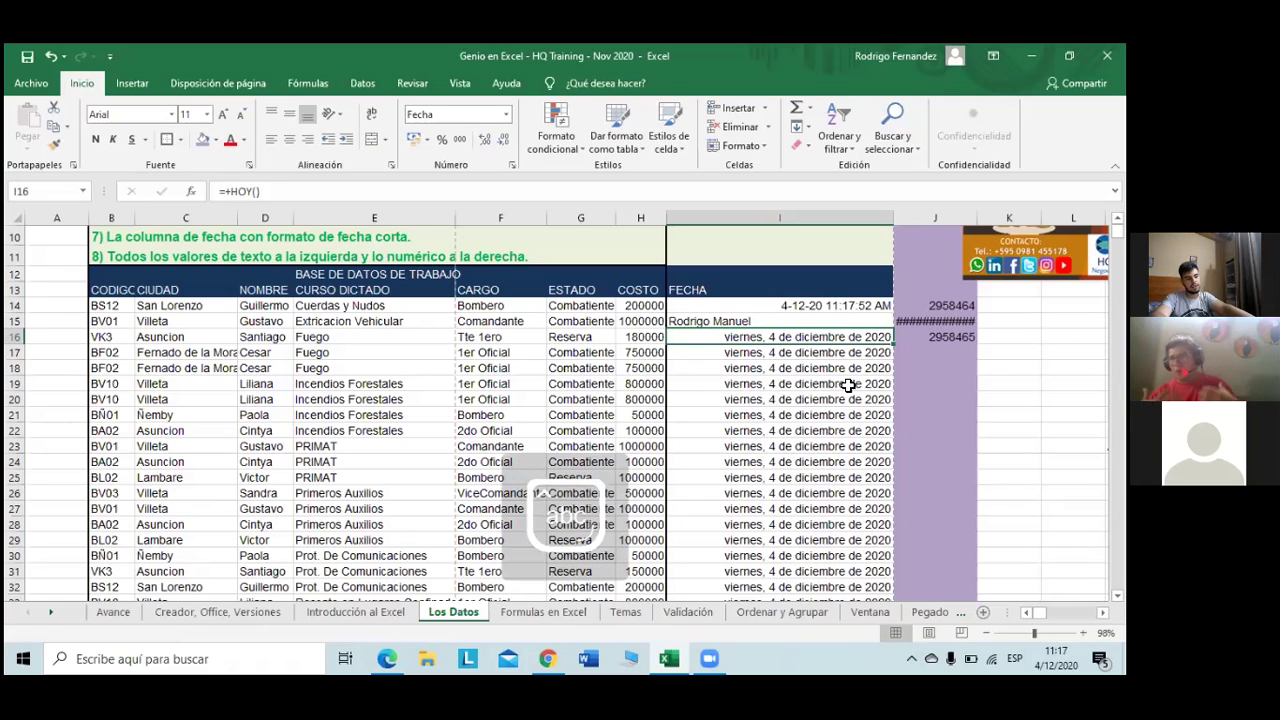
text(ada)
key(Return)
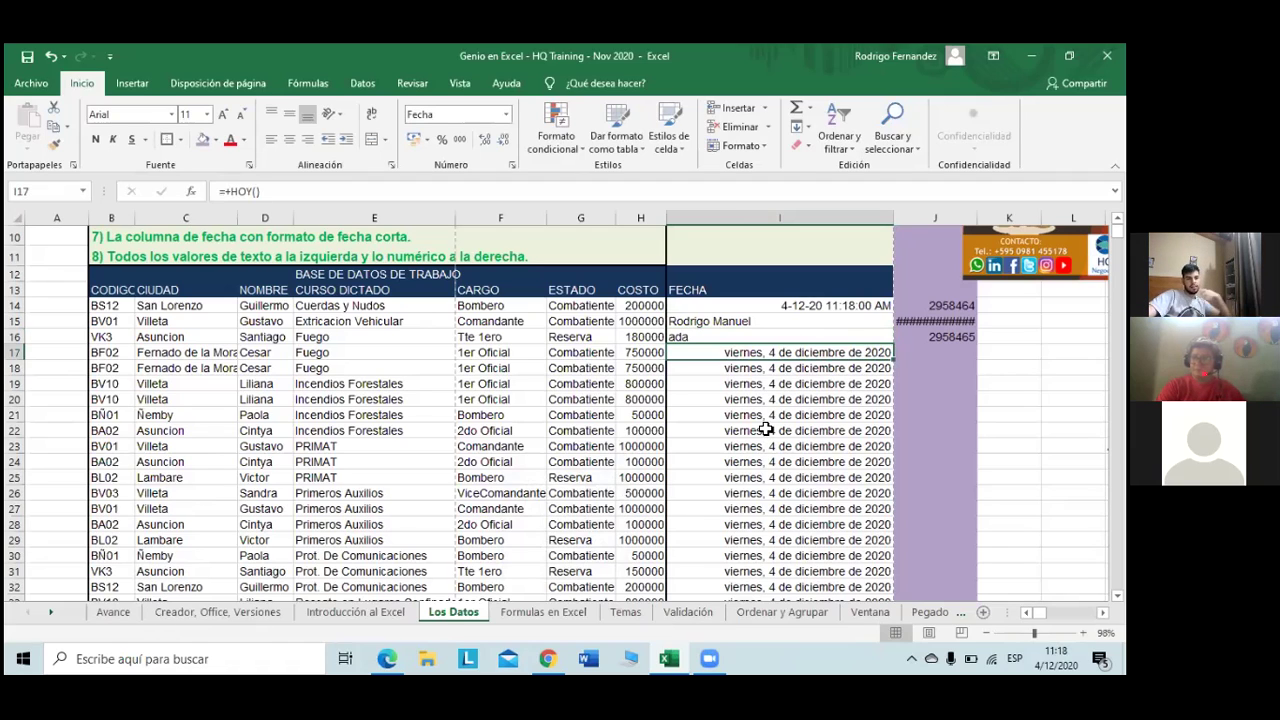
Step: Open I14 for editing to replace =+AHORA() with the date 4/12/2020
double_click(787, 309)
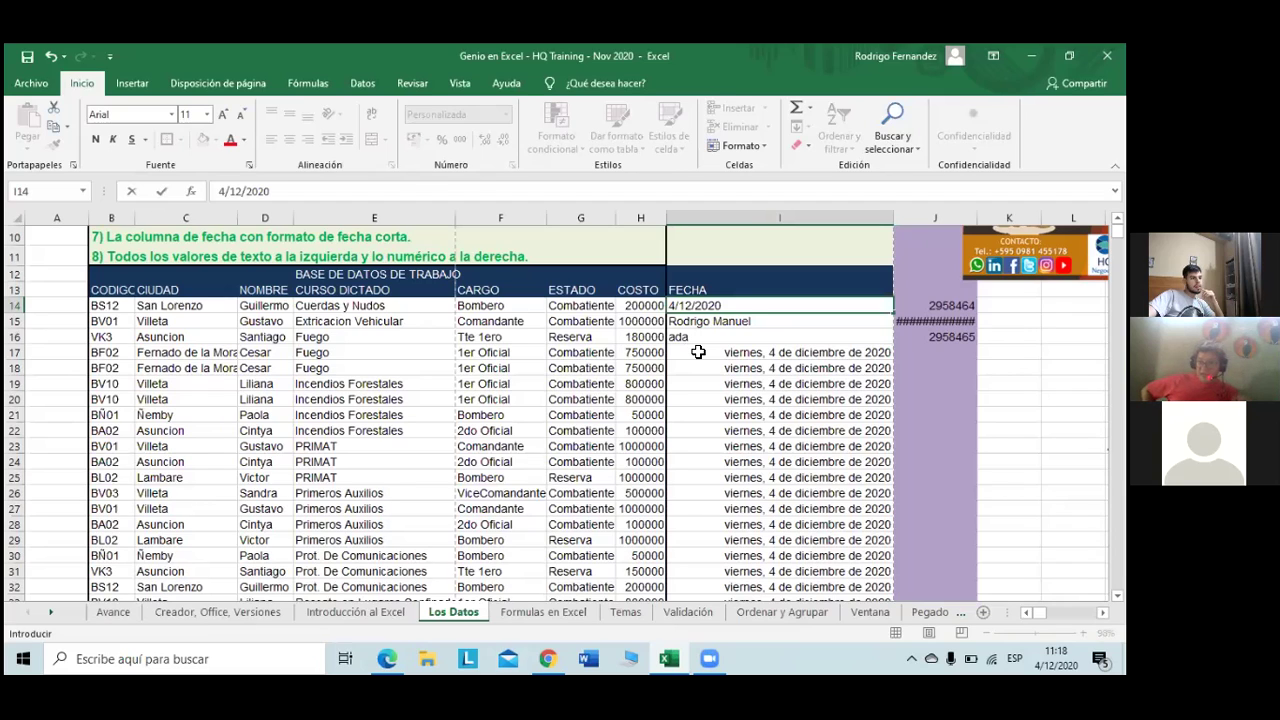
text(4/12/2020)
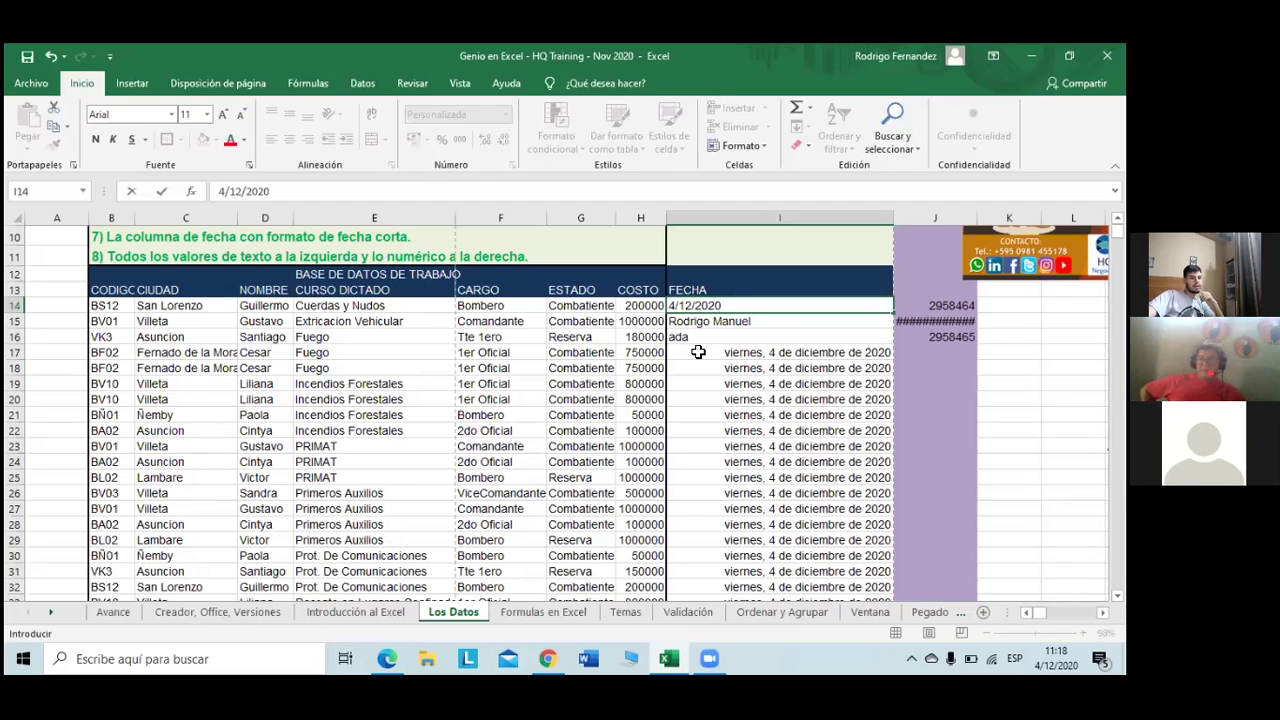
Step: Commit 4/12/2020 in I14 and fill daily dates down to 22-12-20 in row 32
click(791, 316)
click(795, 308)
double_click(893, 313)
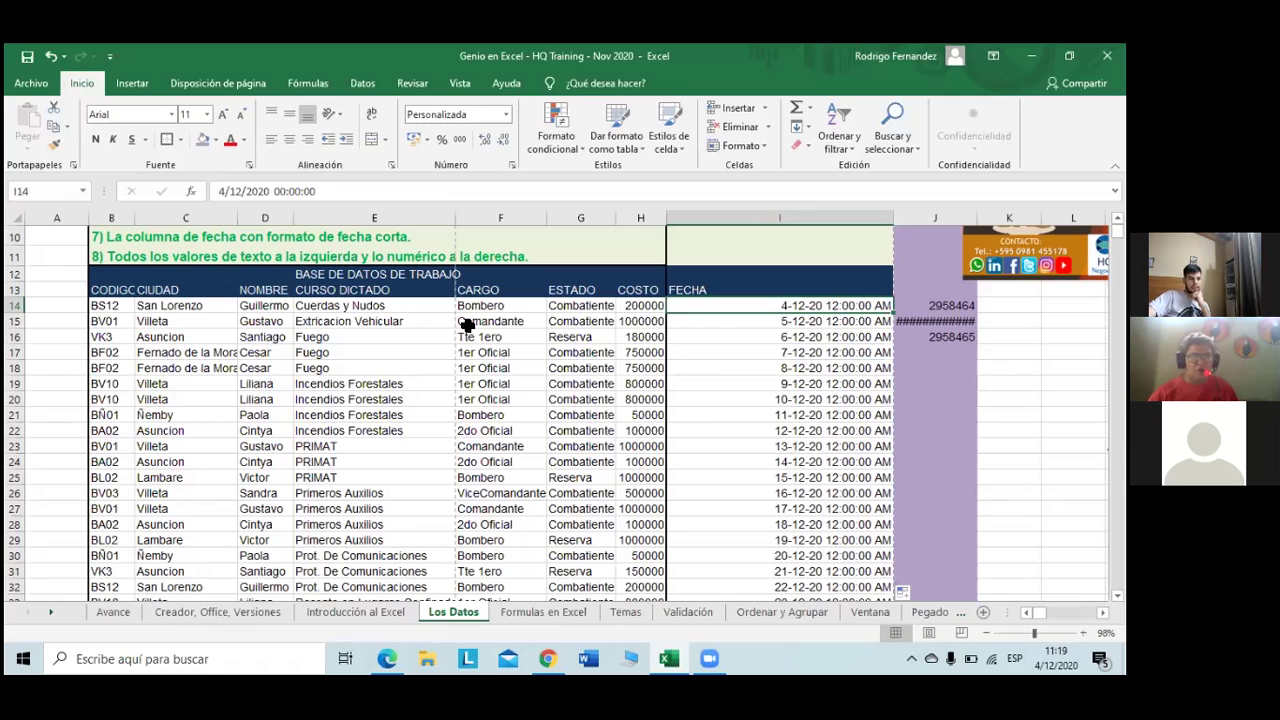
Step: Widen COSTO column H to 12,00 by dragging its header border
scroll(239, 405, up, 3)
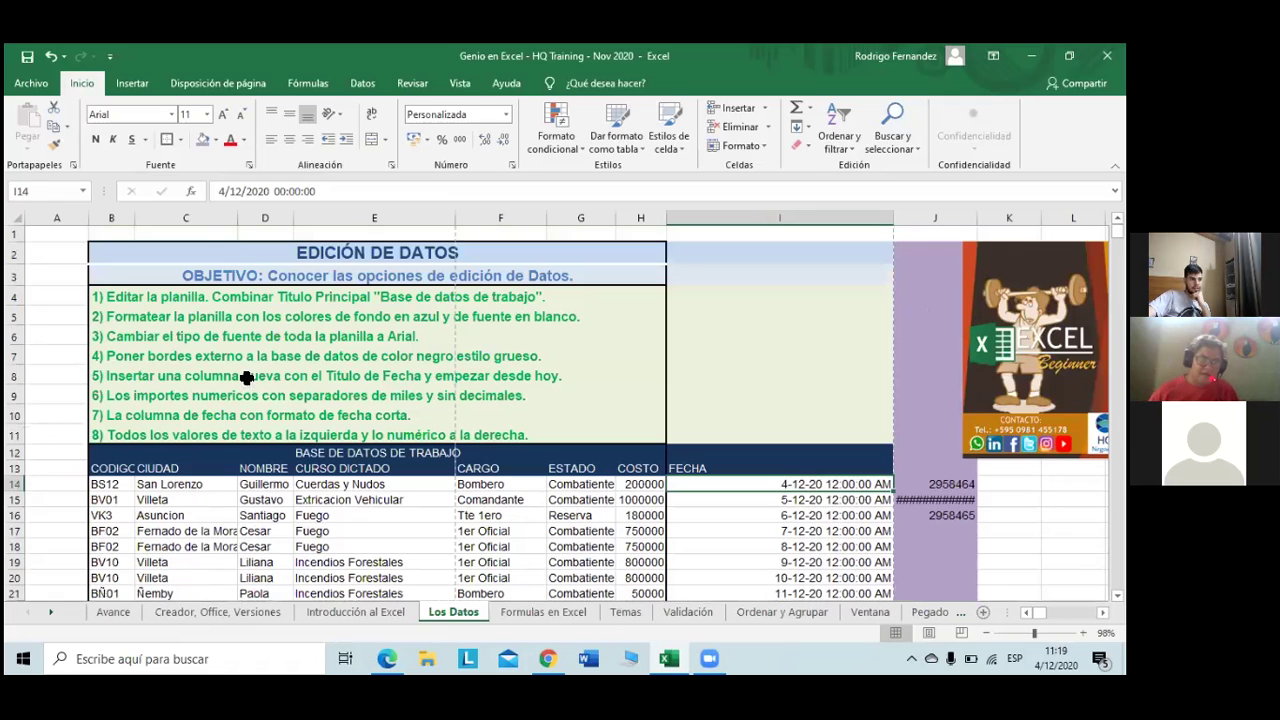
click(250, 375)
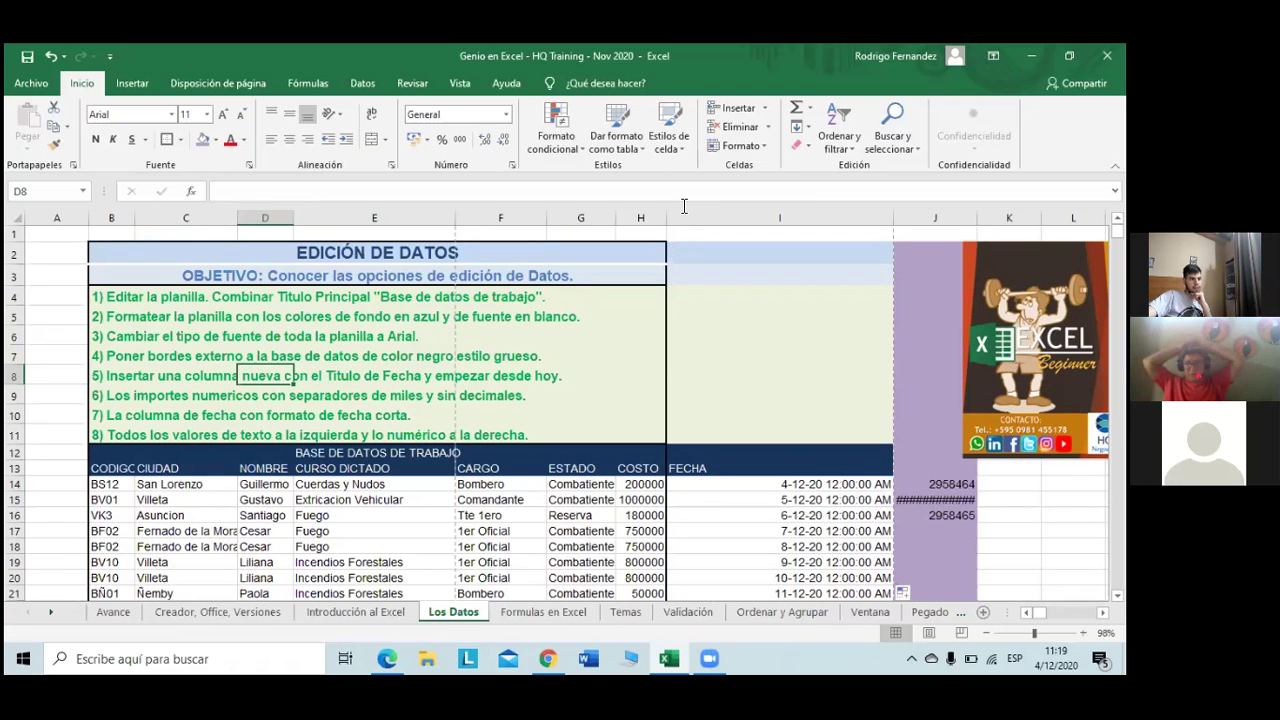
scroll(663, 213, down, 3)
drag(666, 222, 687, 226)
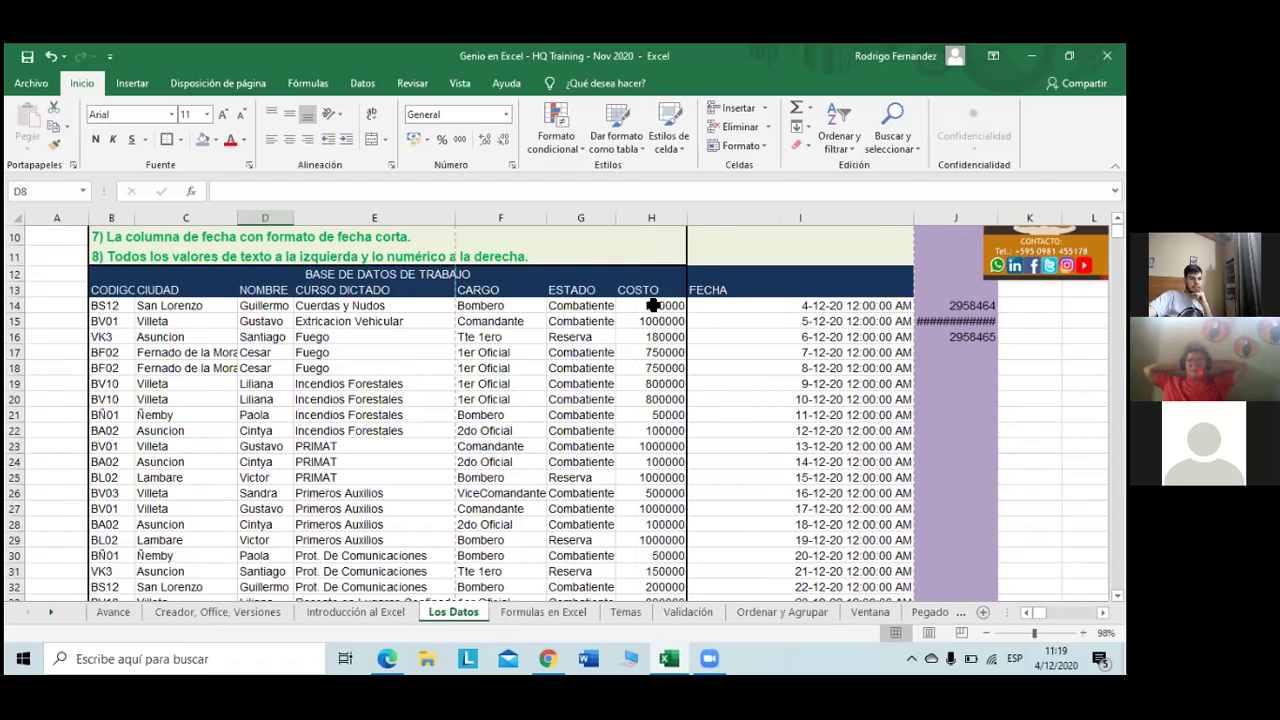
scroll(661, 306, down, 1)
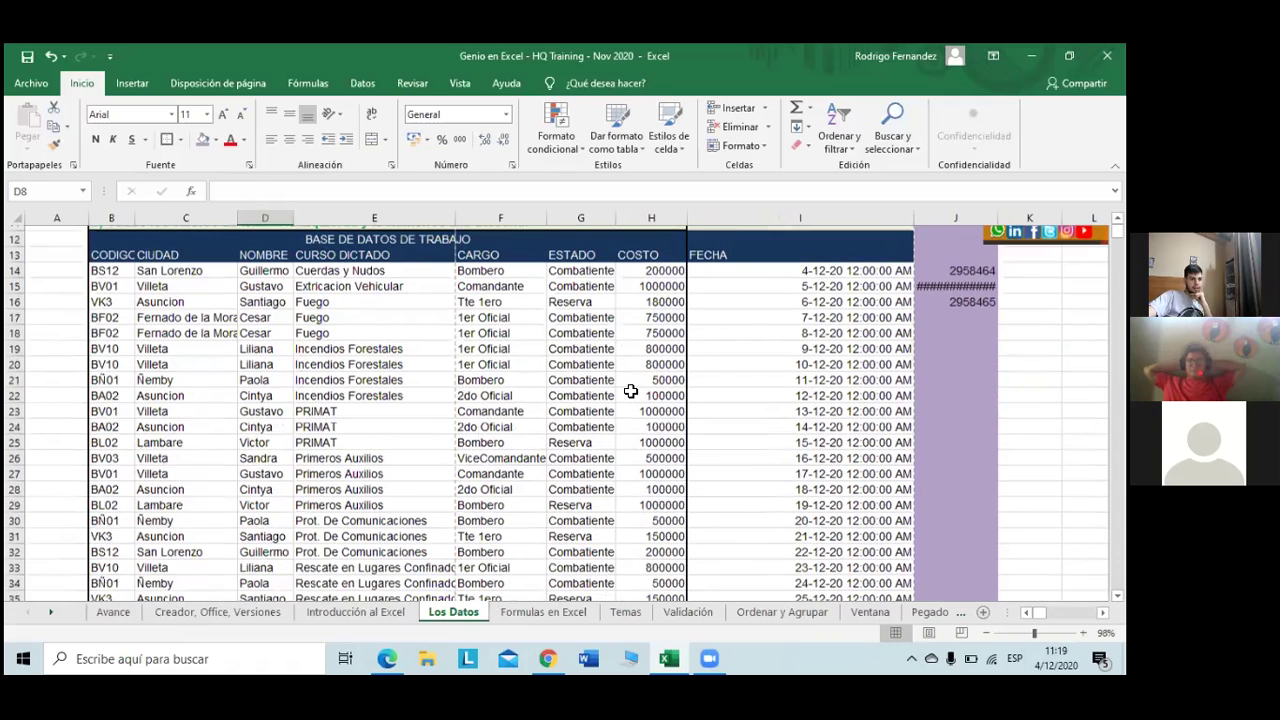
scroll(630, 391, up, 1)
Step: Select COSTO amounts H14:H40 and confirm they show thousands separators without decimals
drag(662, 305, 652, 600)
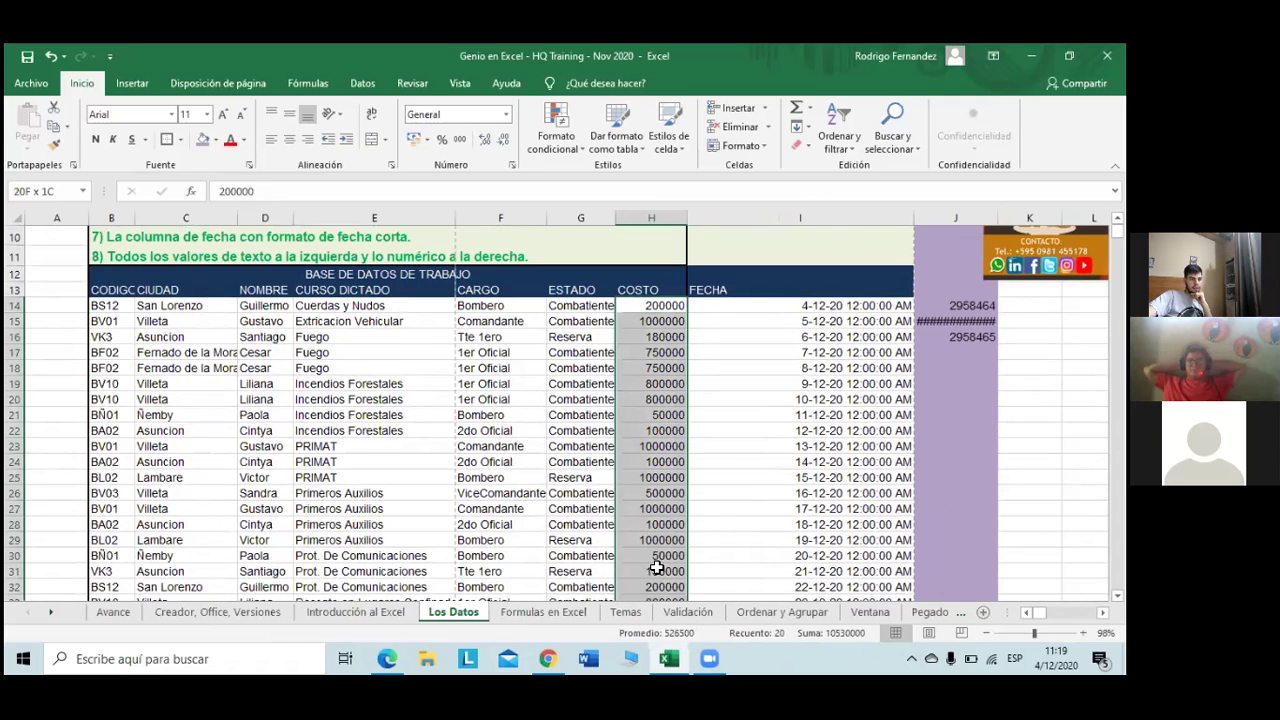
drag(655, 582, 656, 588)
key(ctrl+shift+Down)
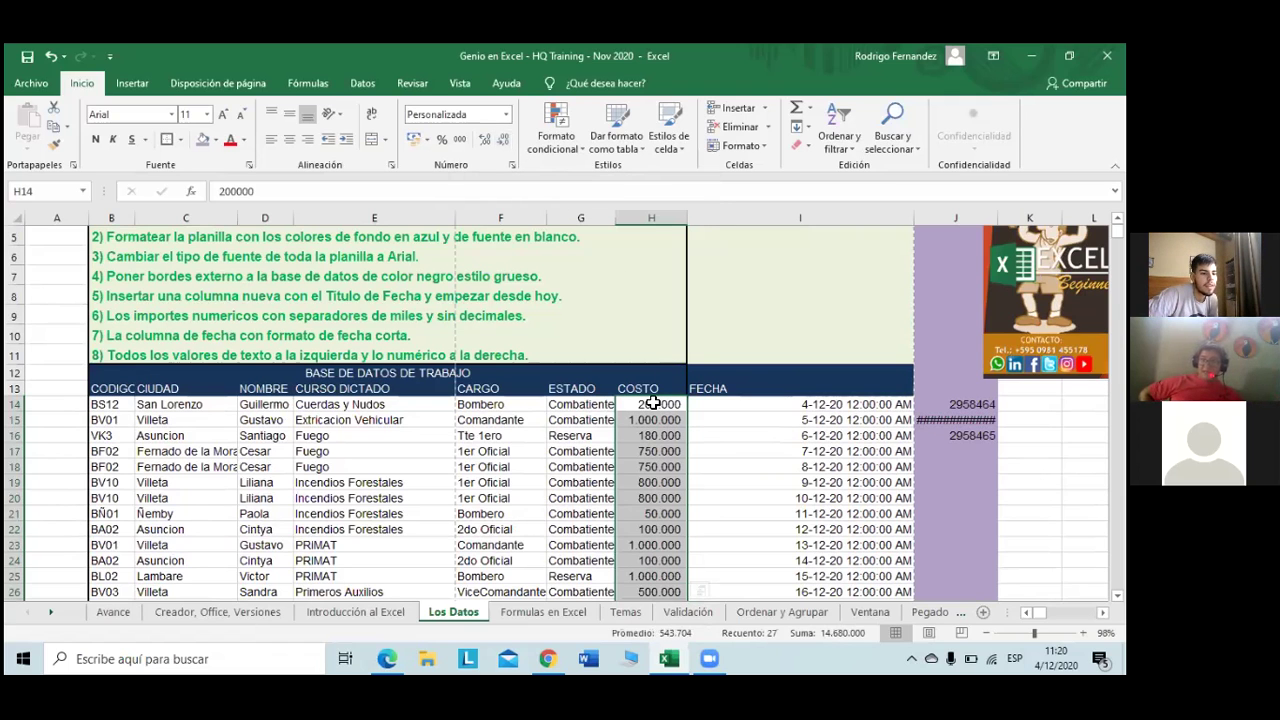
scroll(652, 402, down, 1)
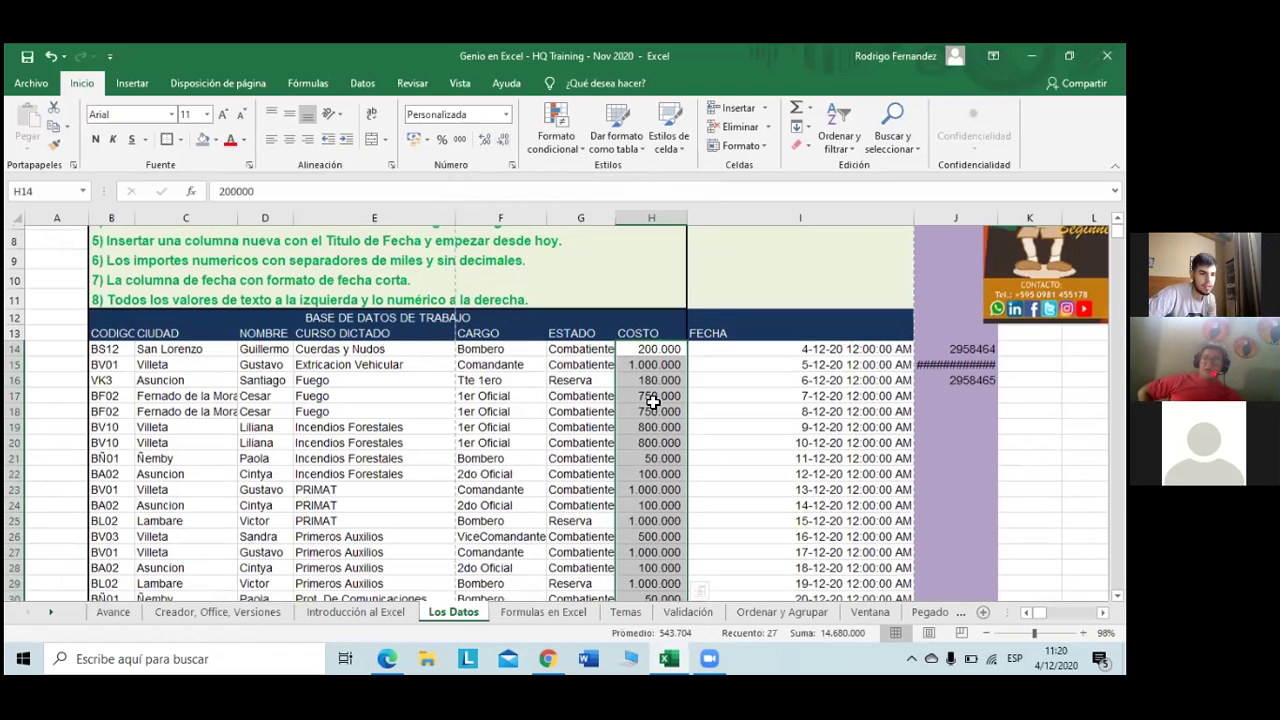
scroll(652, 402, down, 1)
scroll(652, 402, down, 2)
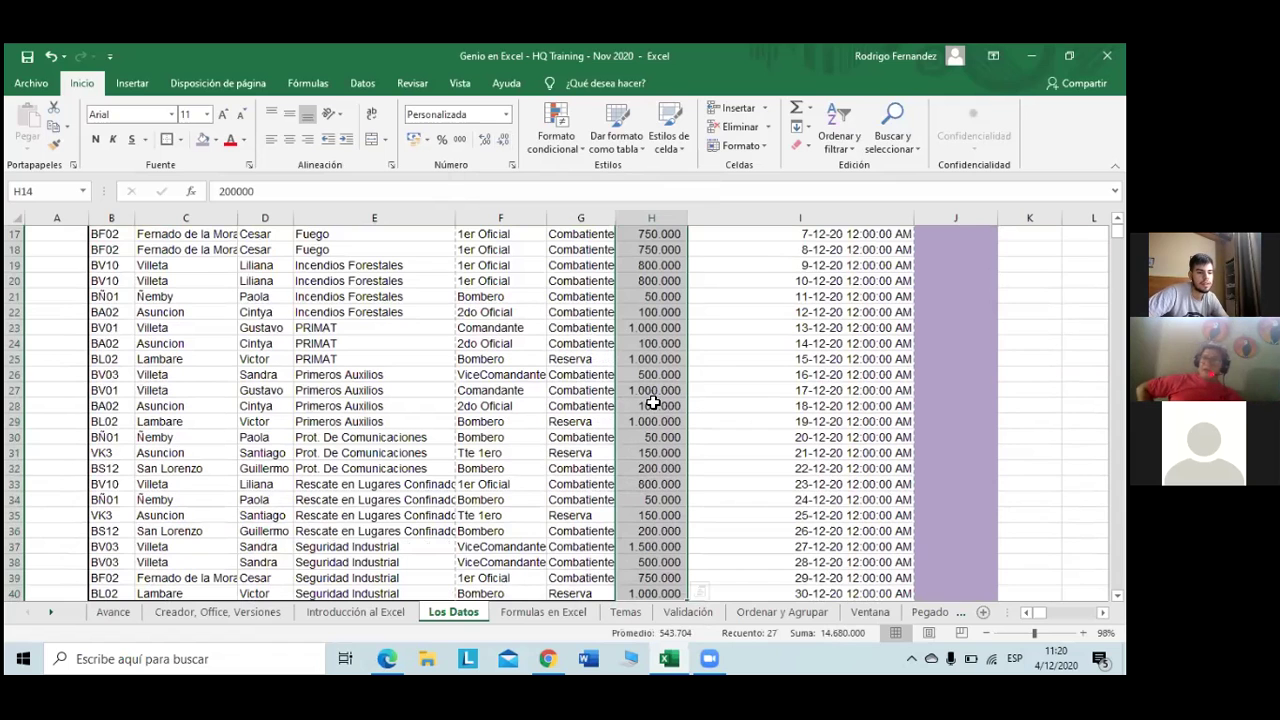
scroll(652, 402, down, 1)
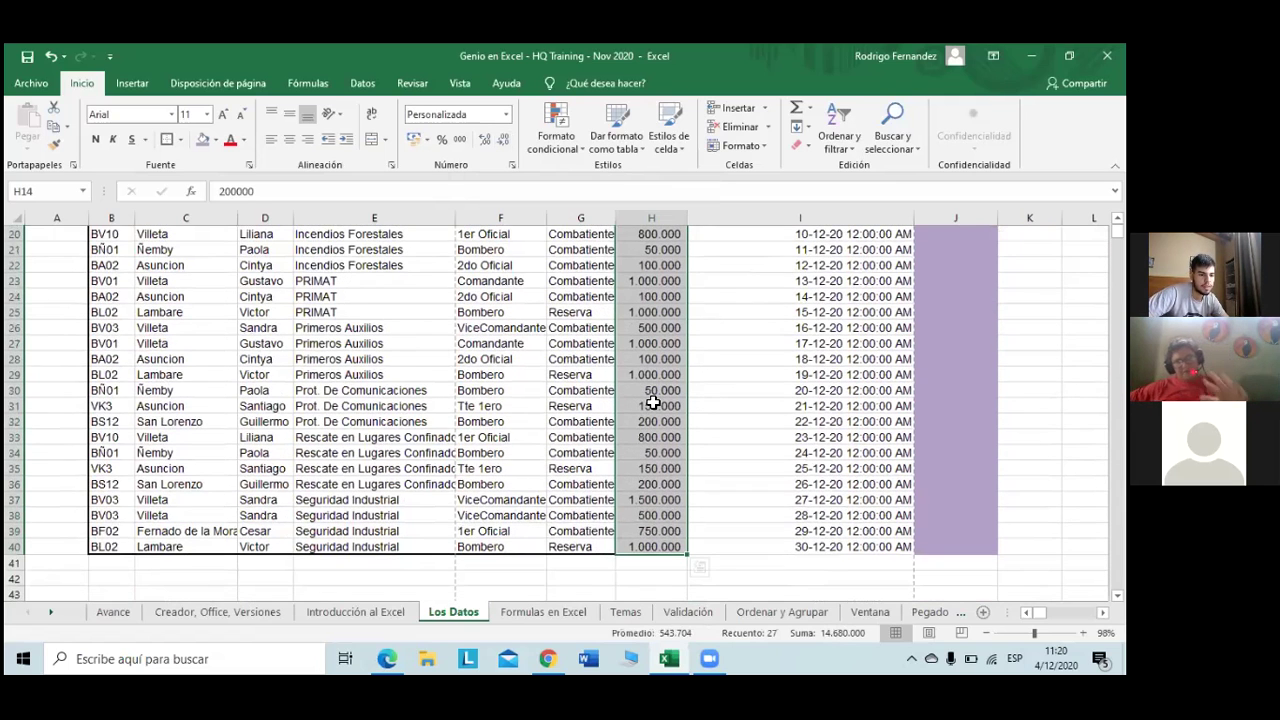
scroll(652, 402, up, 1)
scroll(652, 402, up, 1)
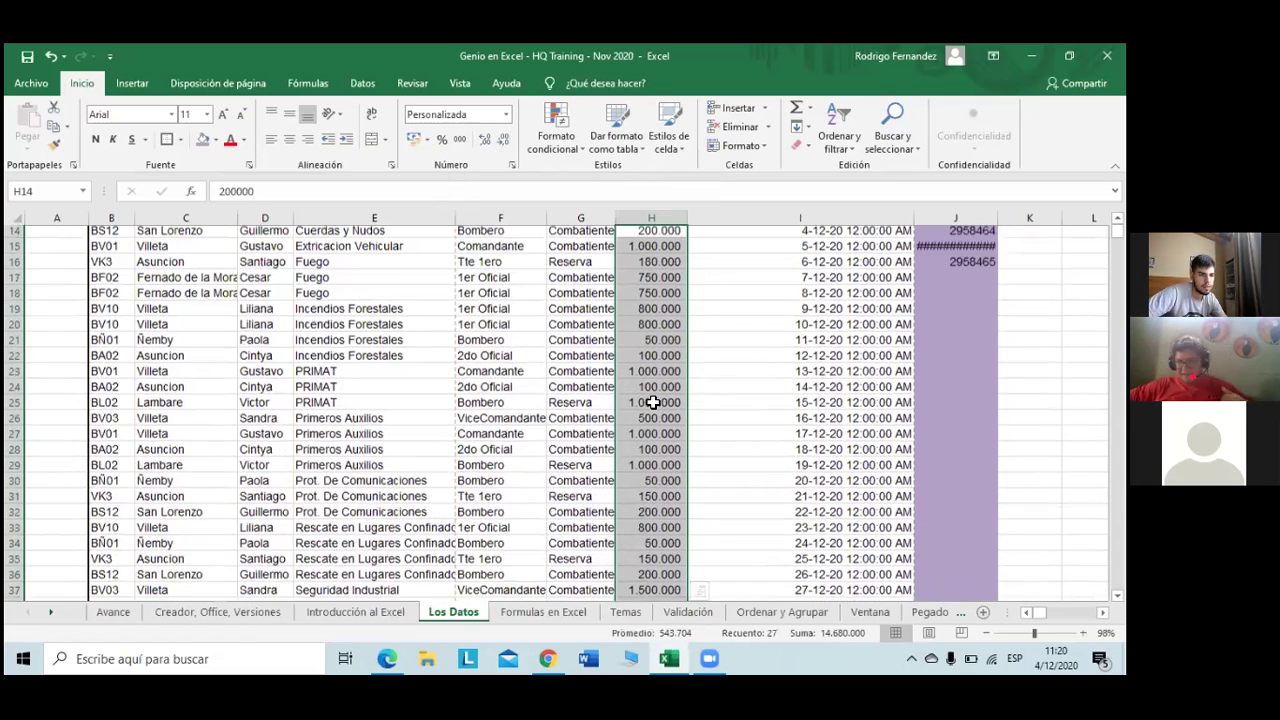
scroll(652, 402, up, 2)
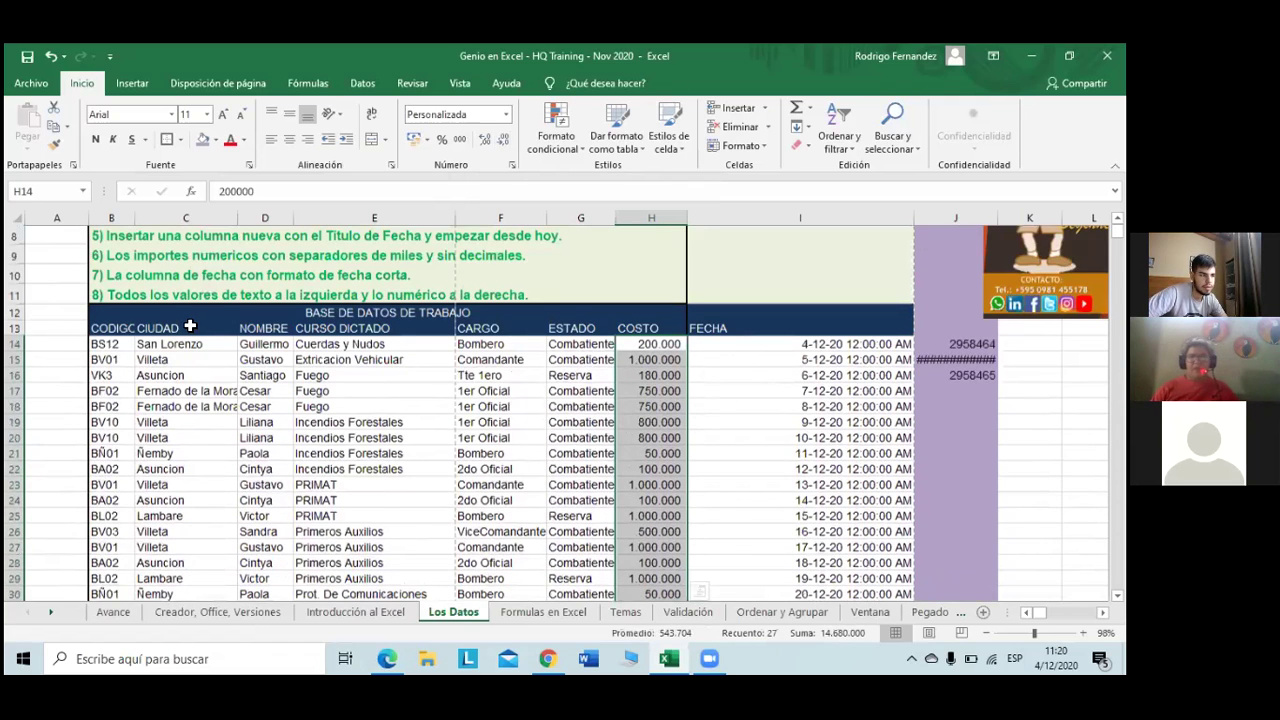
scroll(380, 305, down, 1)
scroll(390, 302, up, 1)
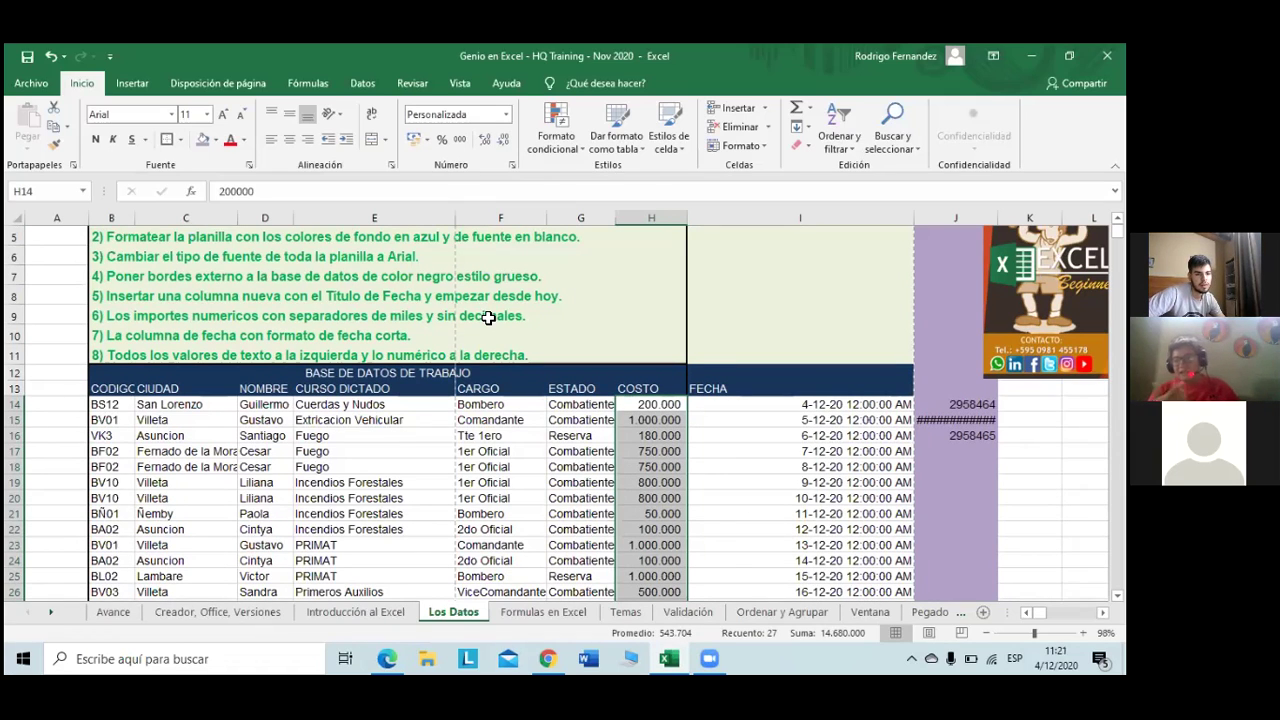
Step: Append ,09 to the COSTO value in H14 so it becomes 200000,09, then reselect H14
click(680, 405)
text(,)
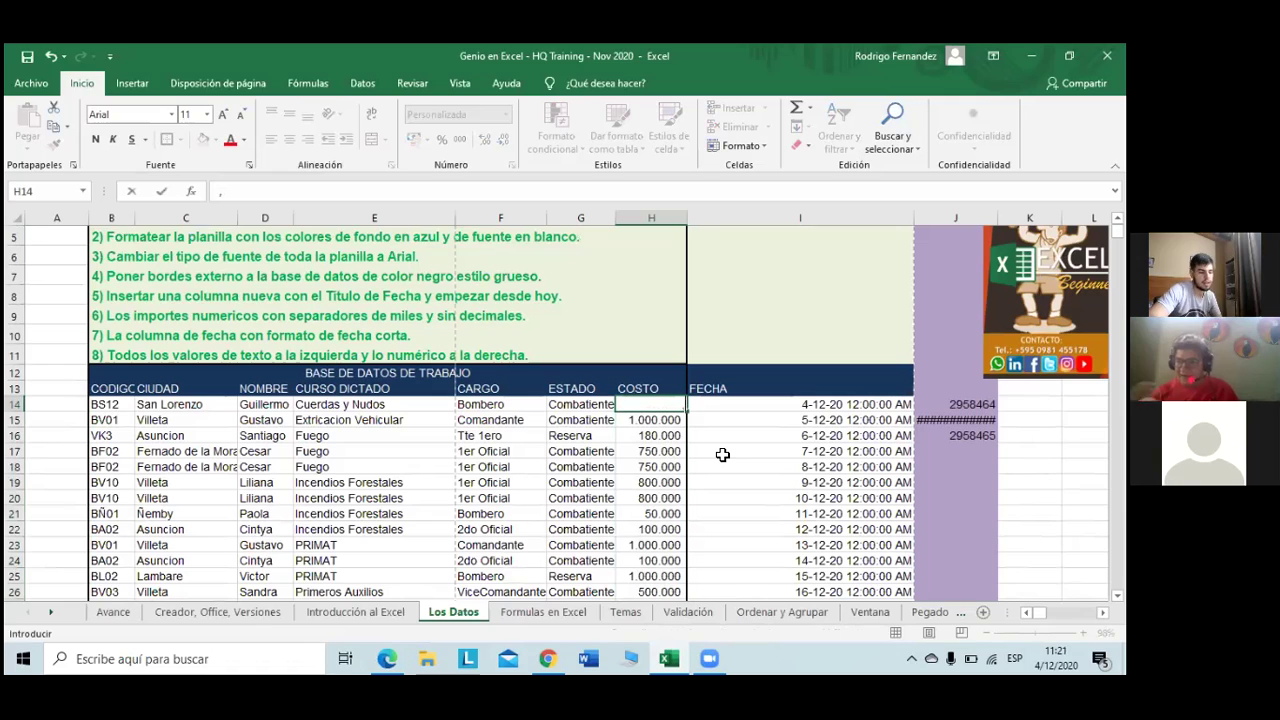
key(F2)
text(200000)
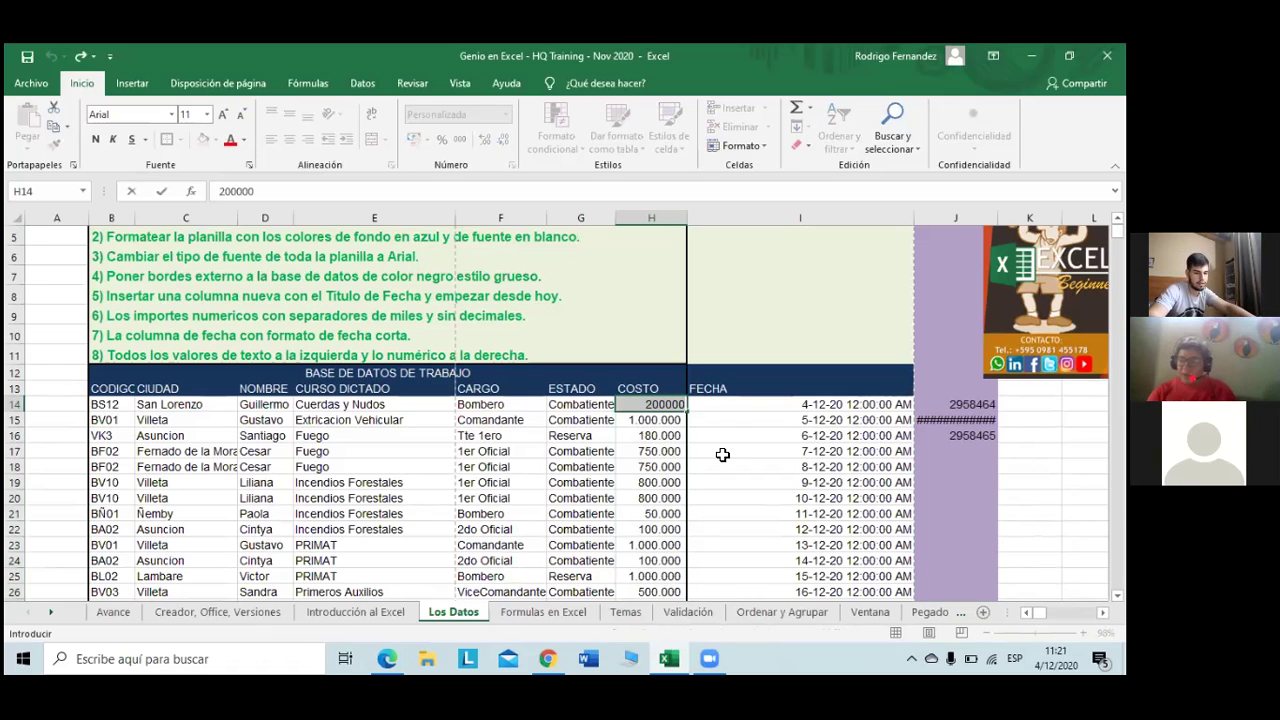
click(304, 197)
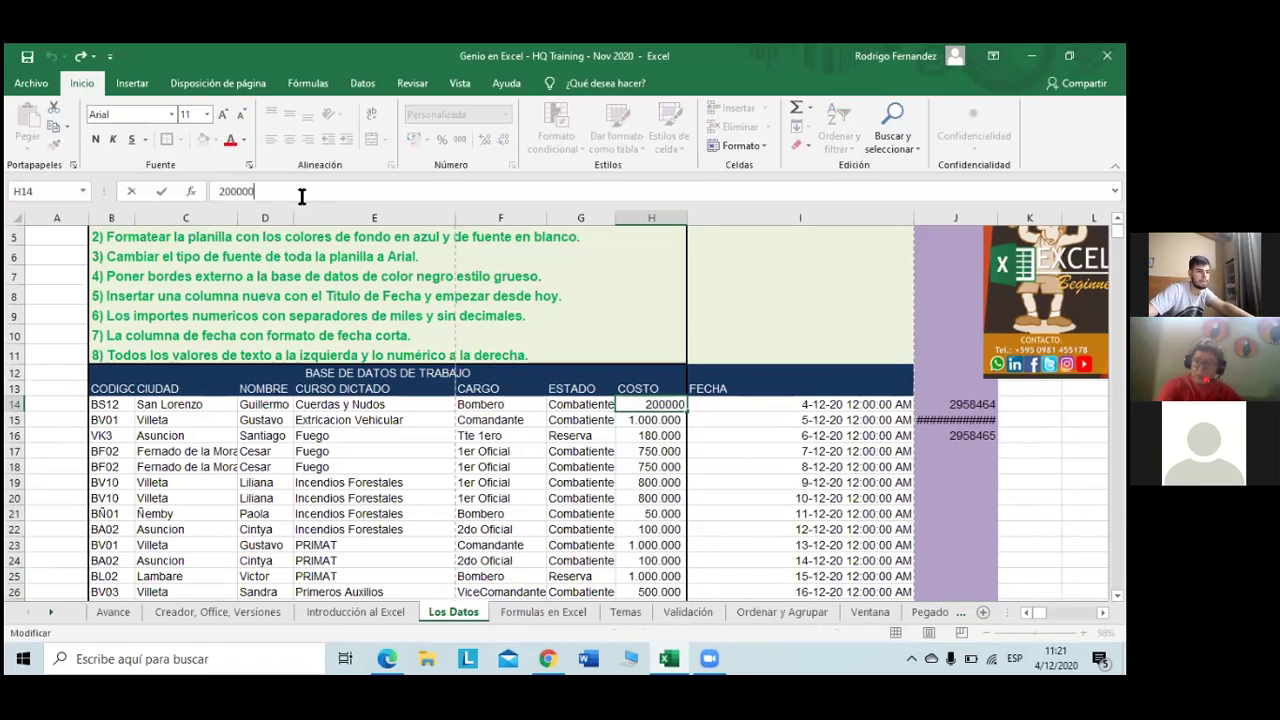
text(,)
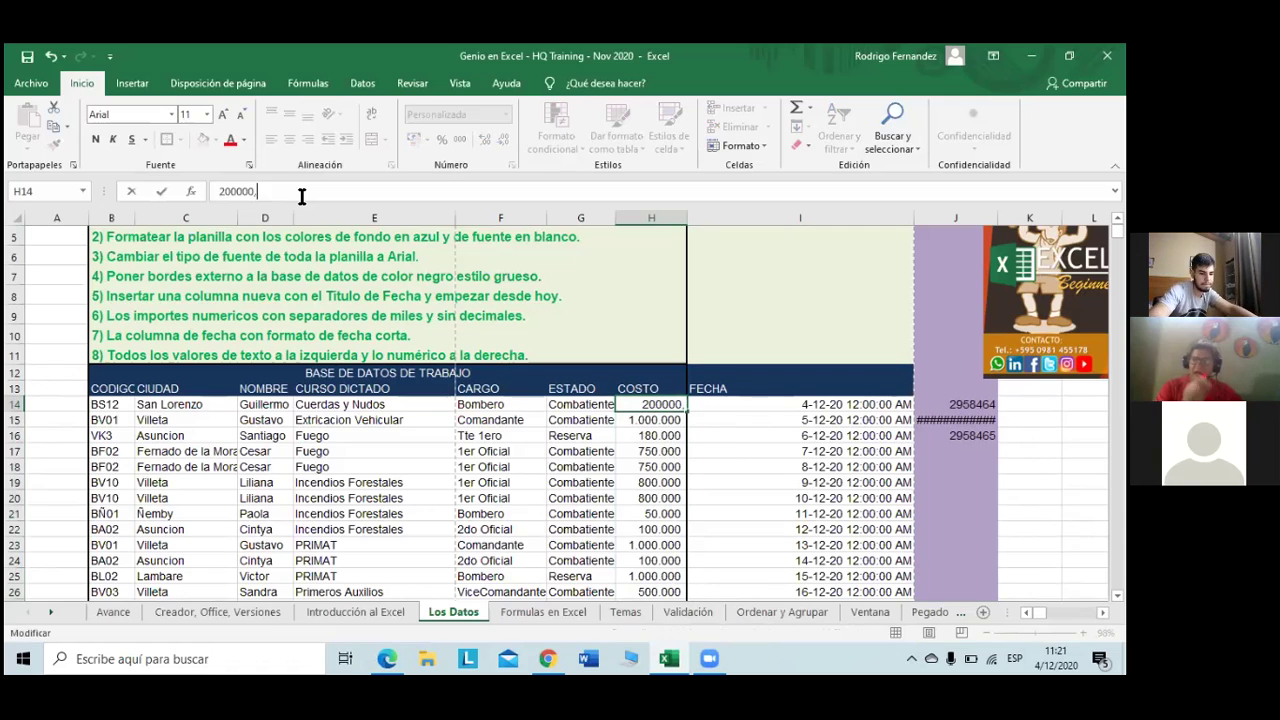
text(09)
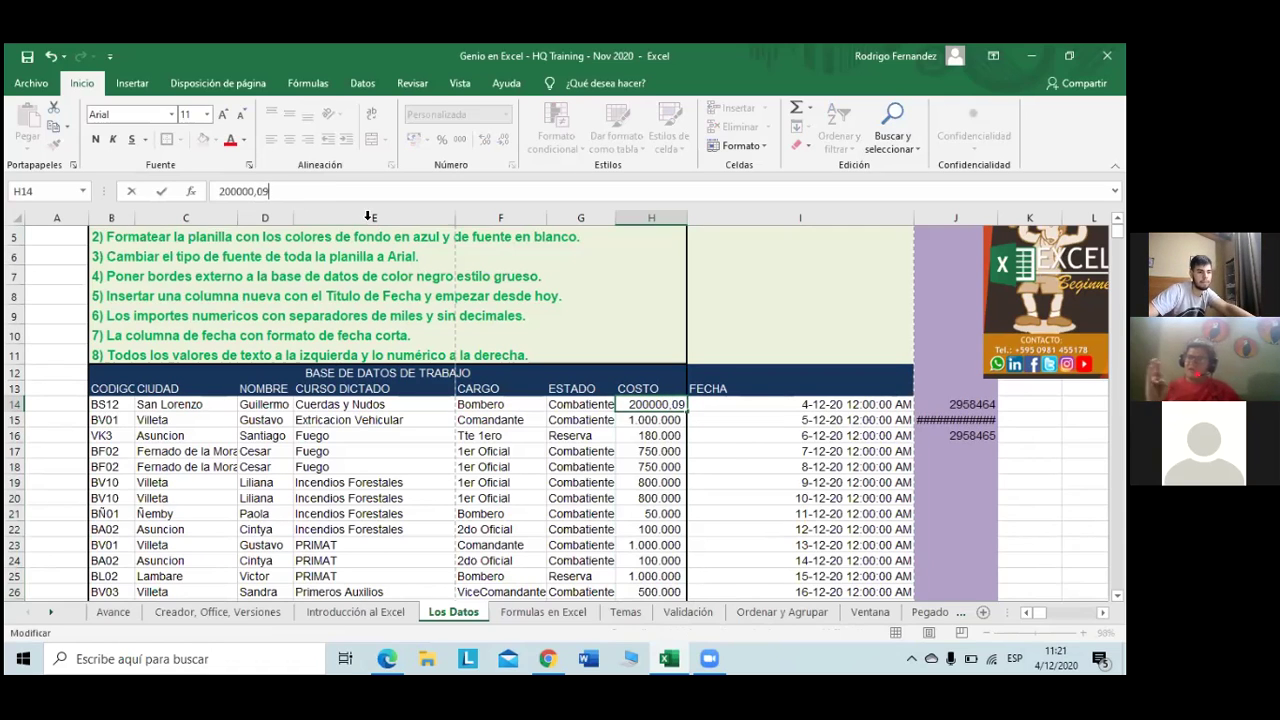
key(Return)
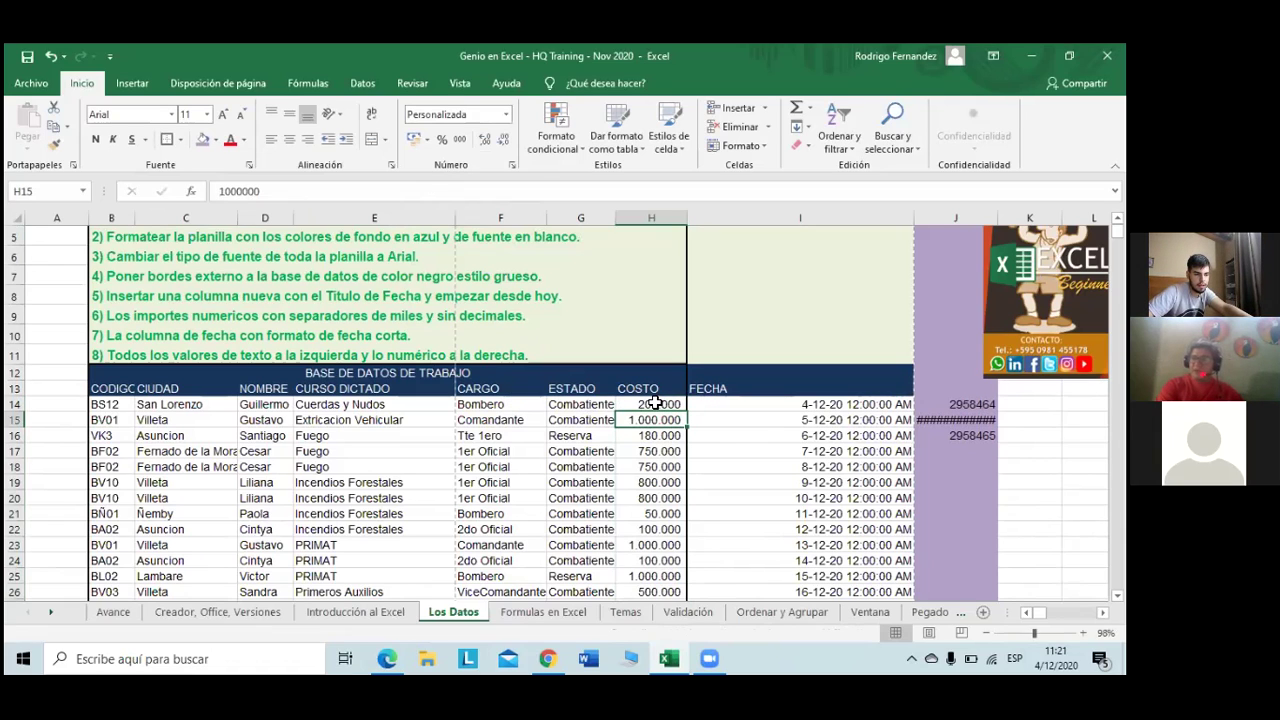
click(654, 403)
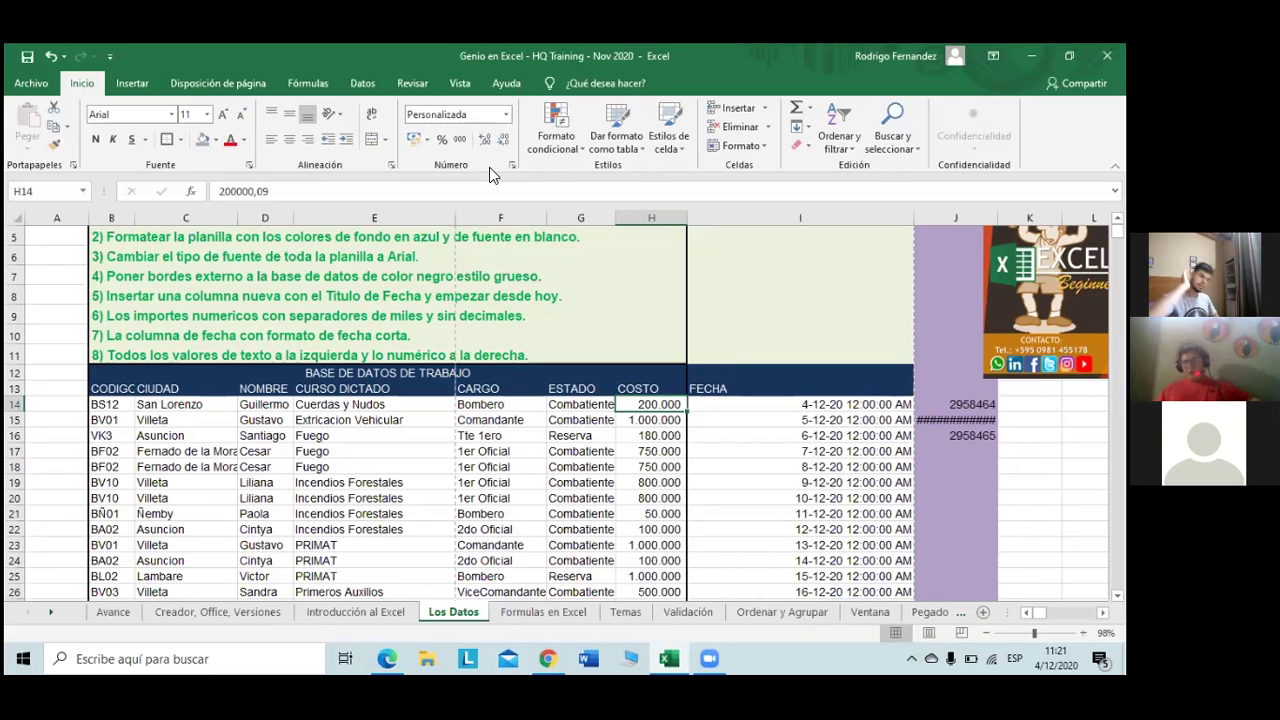
Step: Search Windows for 'panel de' and open Panel de control
click(160, 650)
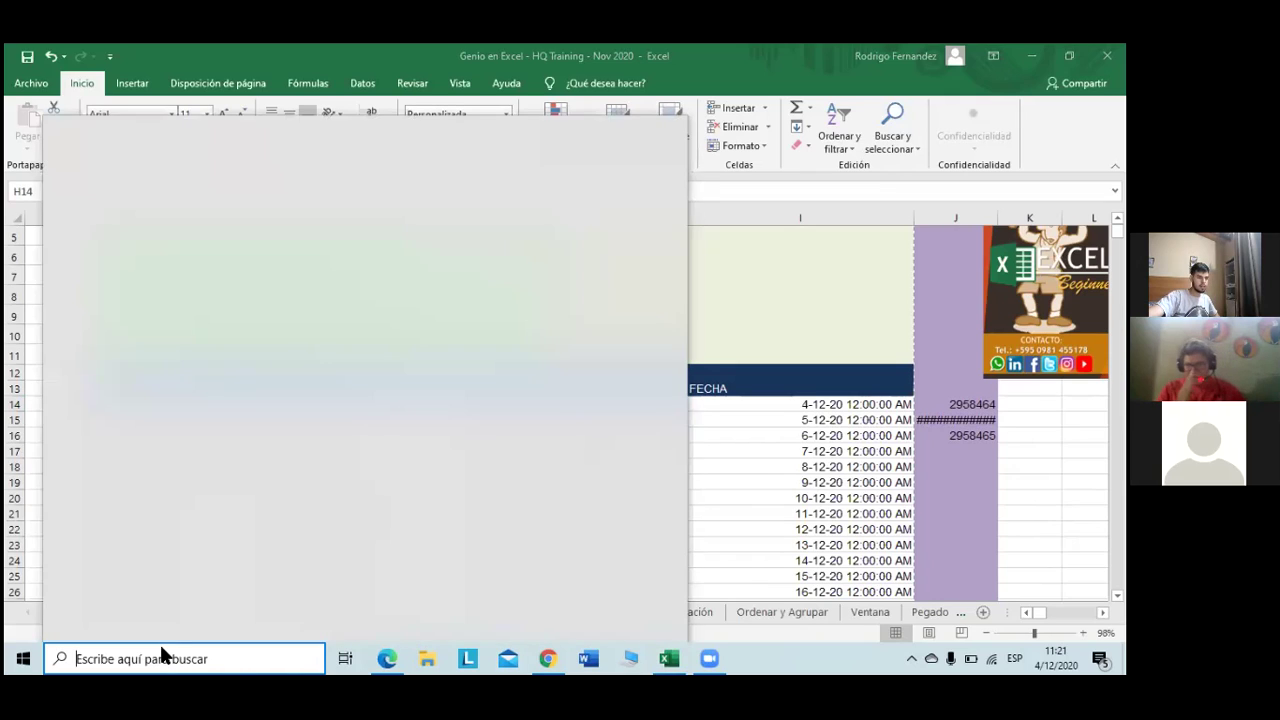
text(panel )
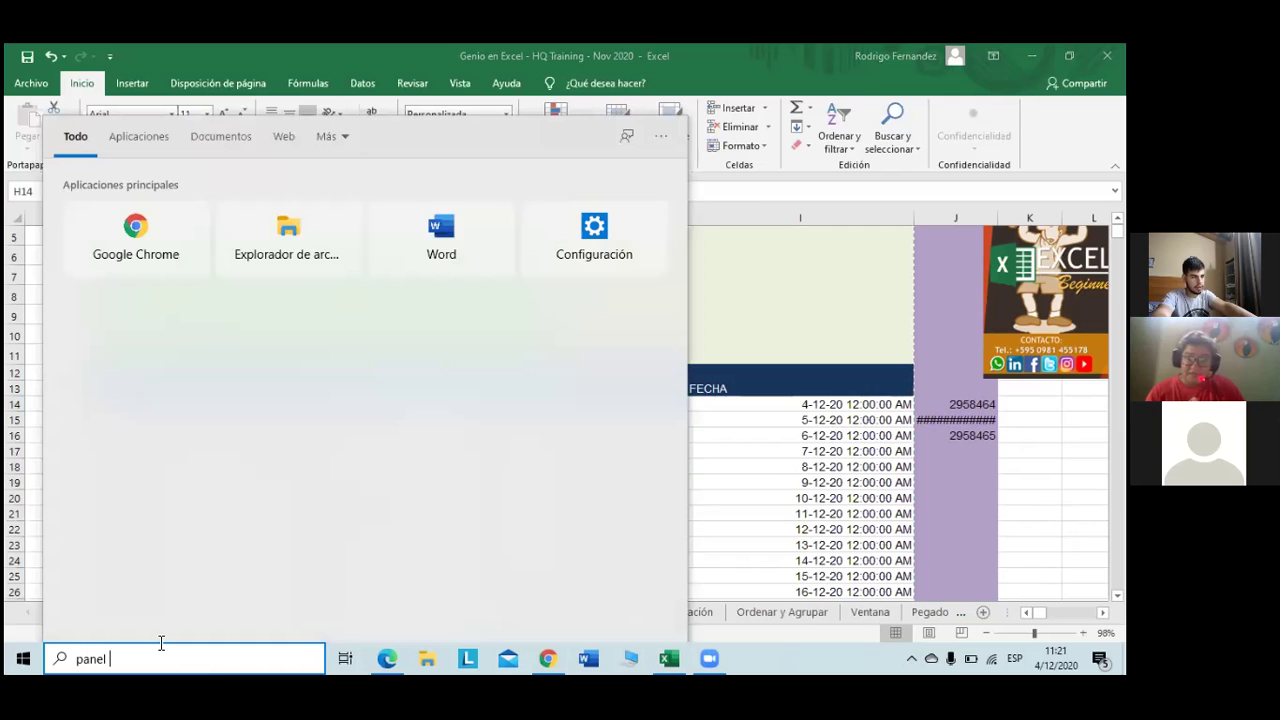
text(de)
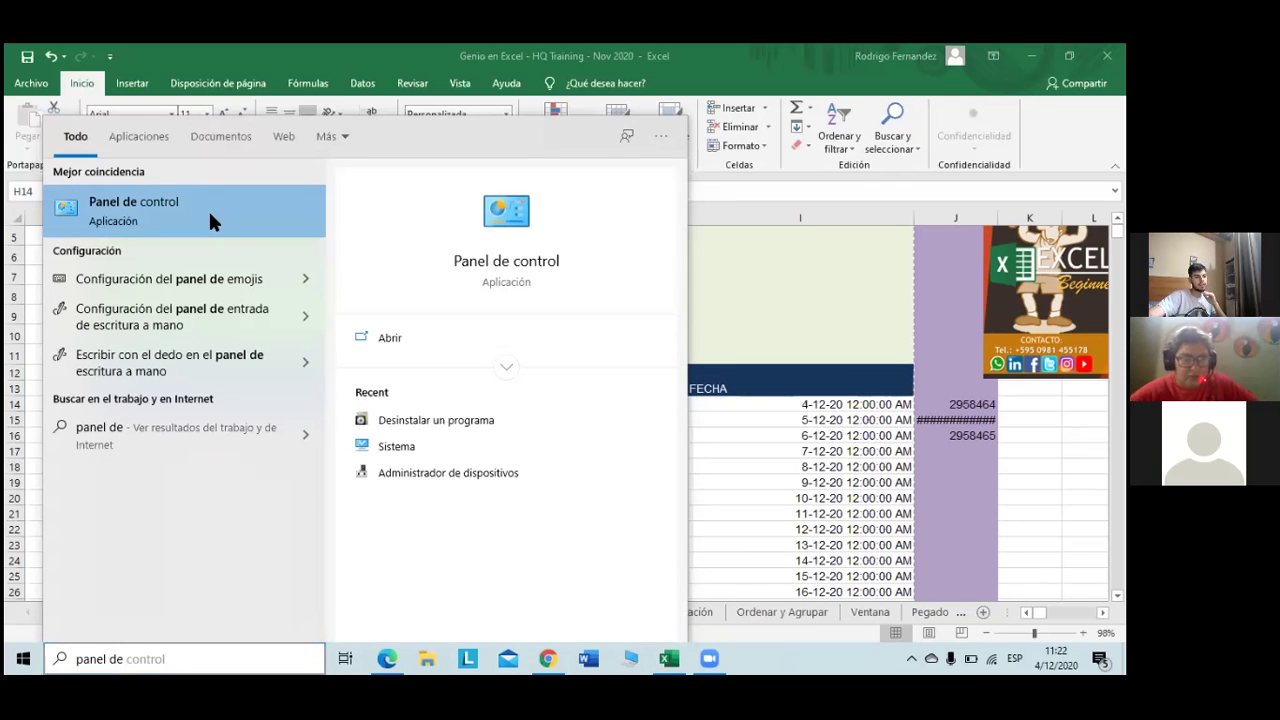
click(210, 215)
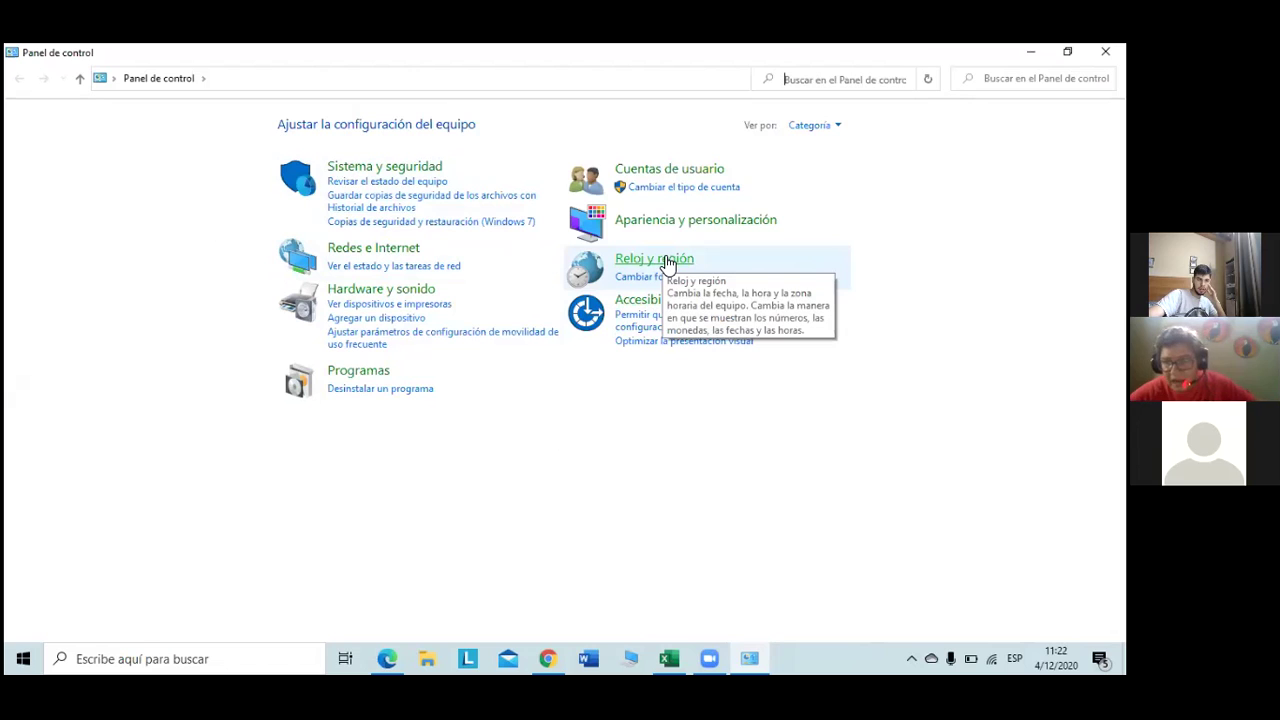
Step: Go through Reloj y región and Cambiar formatos to the Configuración adicional format dialog
click(667, 262)
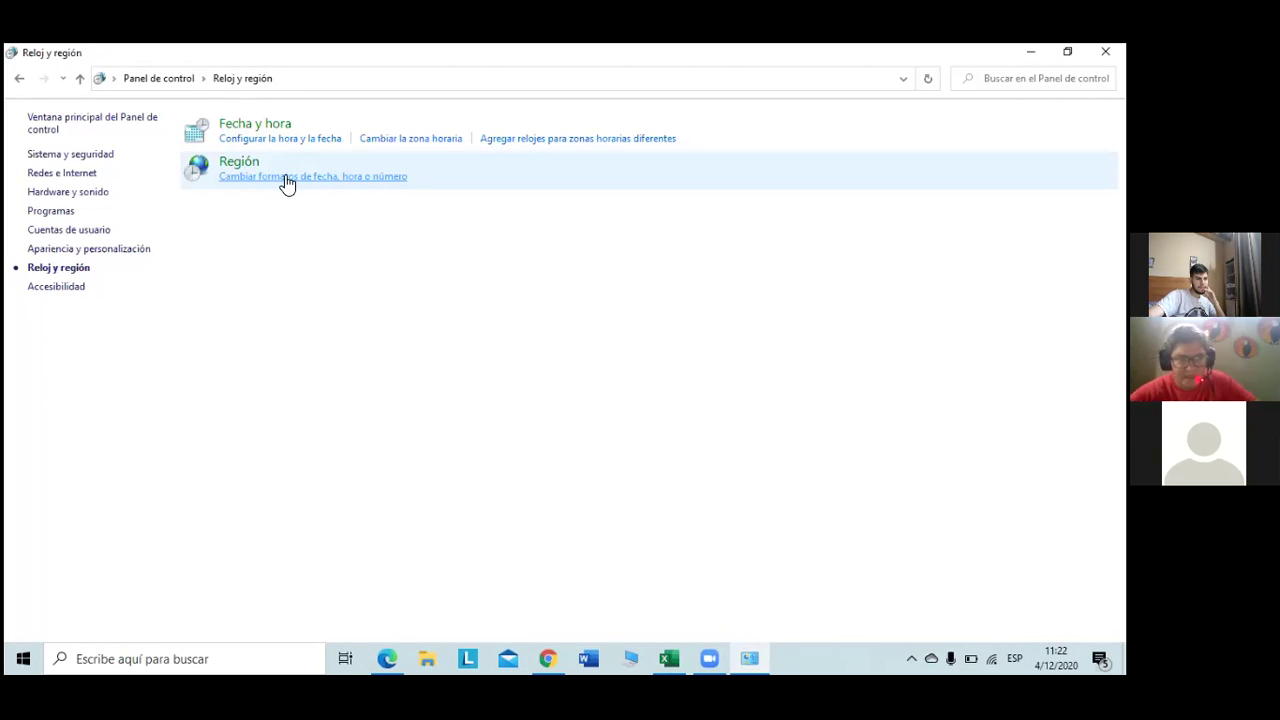
click(285, 180)
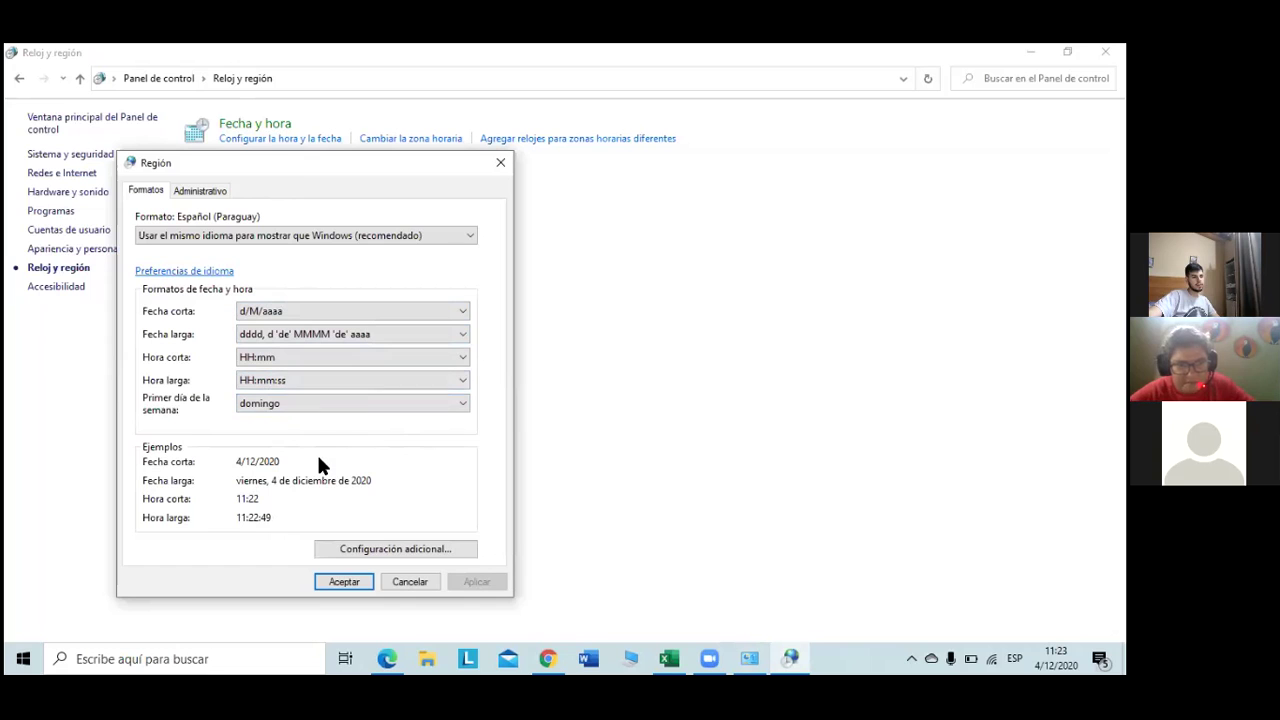
click(403, 546)
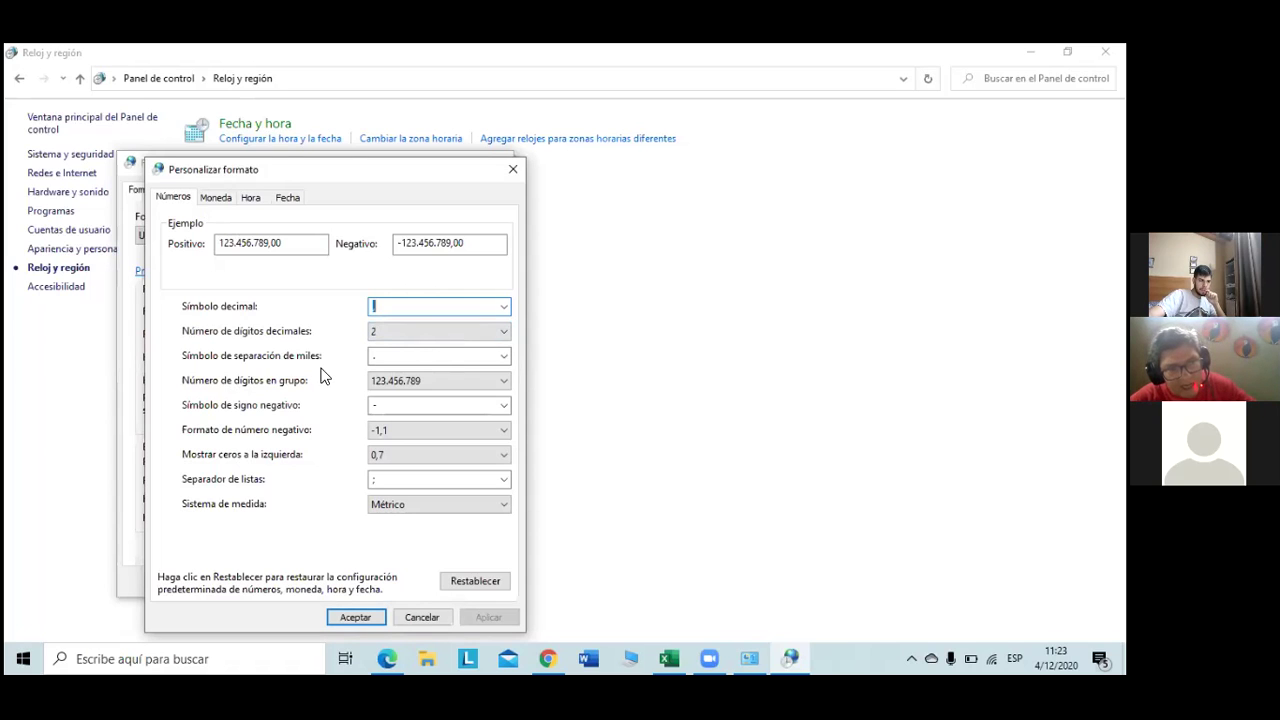
Step: On the Moneda tab, set currency decimal digits to 2 and apply the change
click(218, 199)
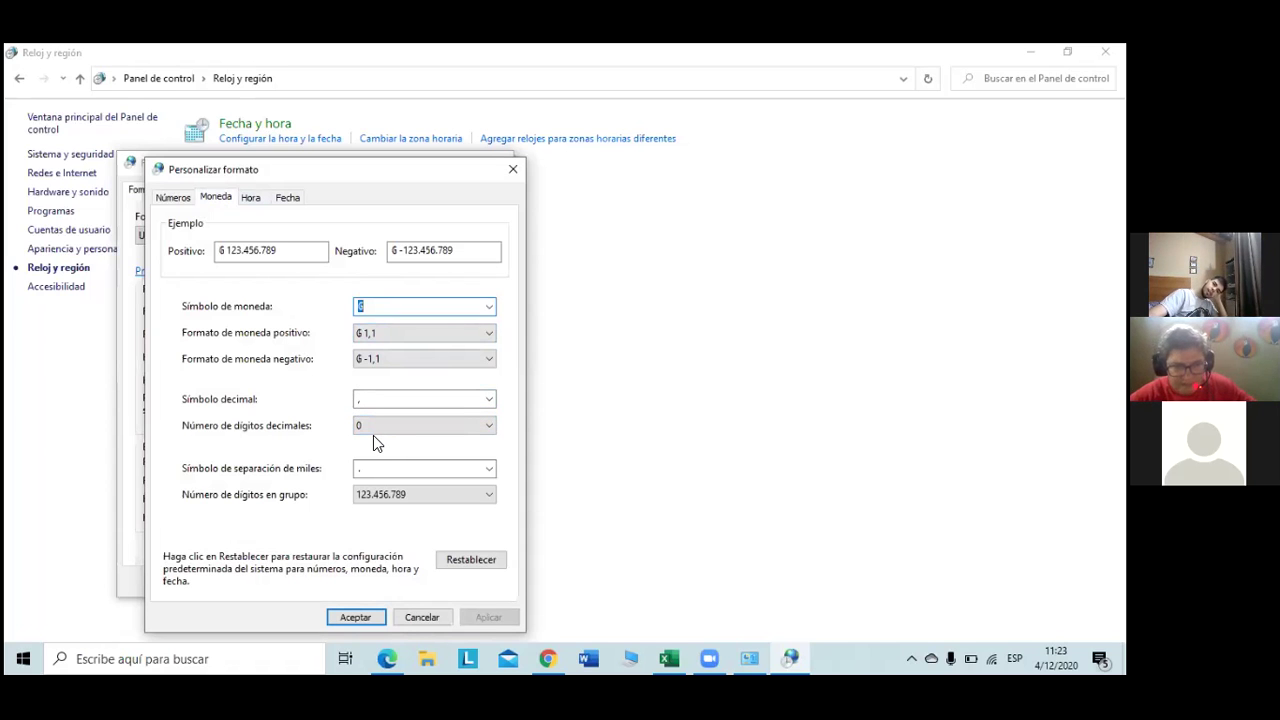
click(373, 429)
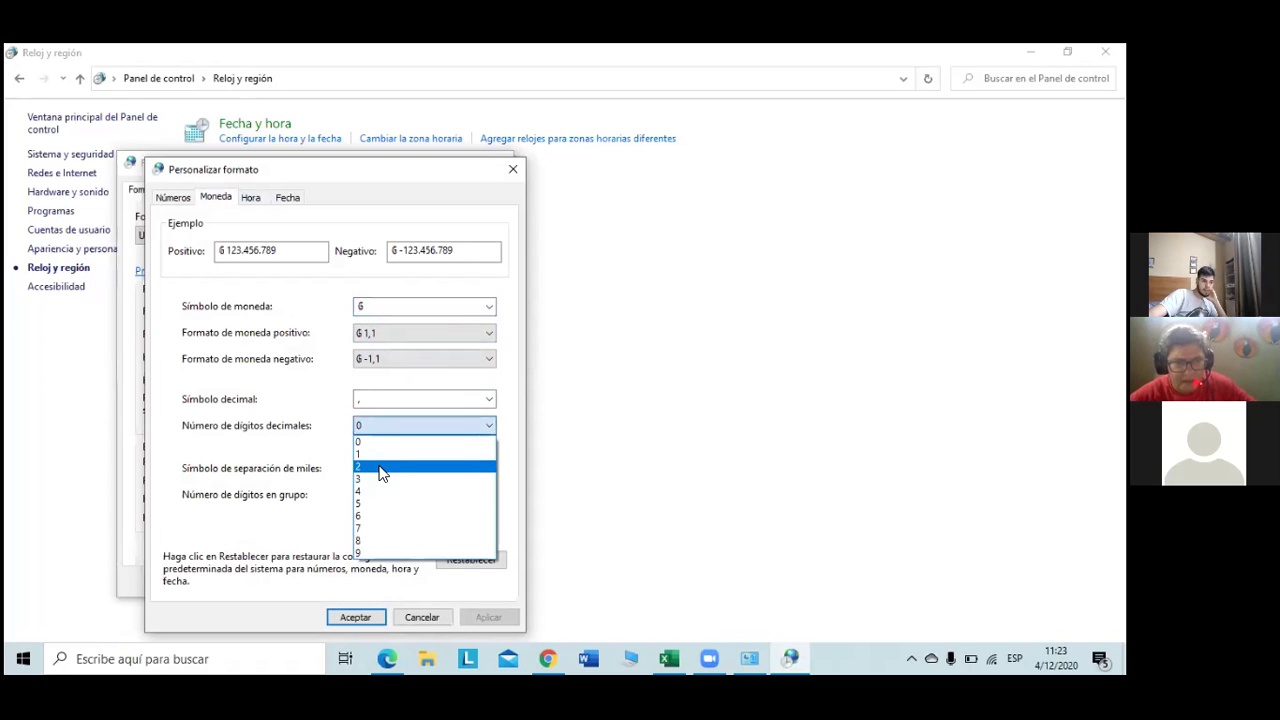
click(383, 466)
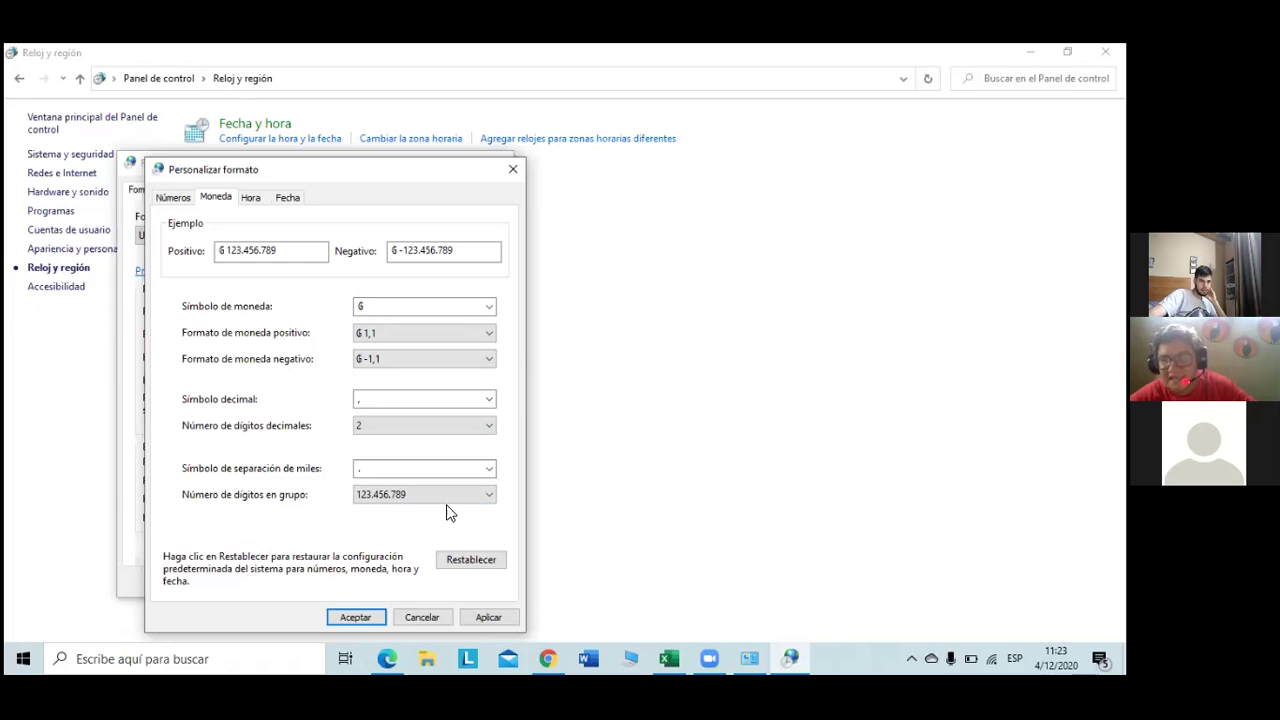
click(490, 617)
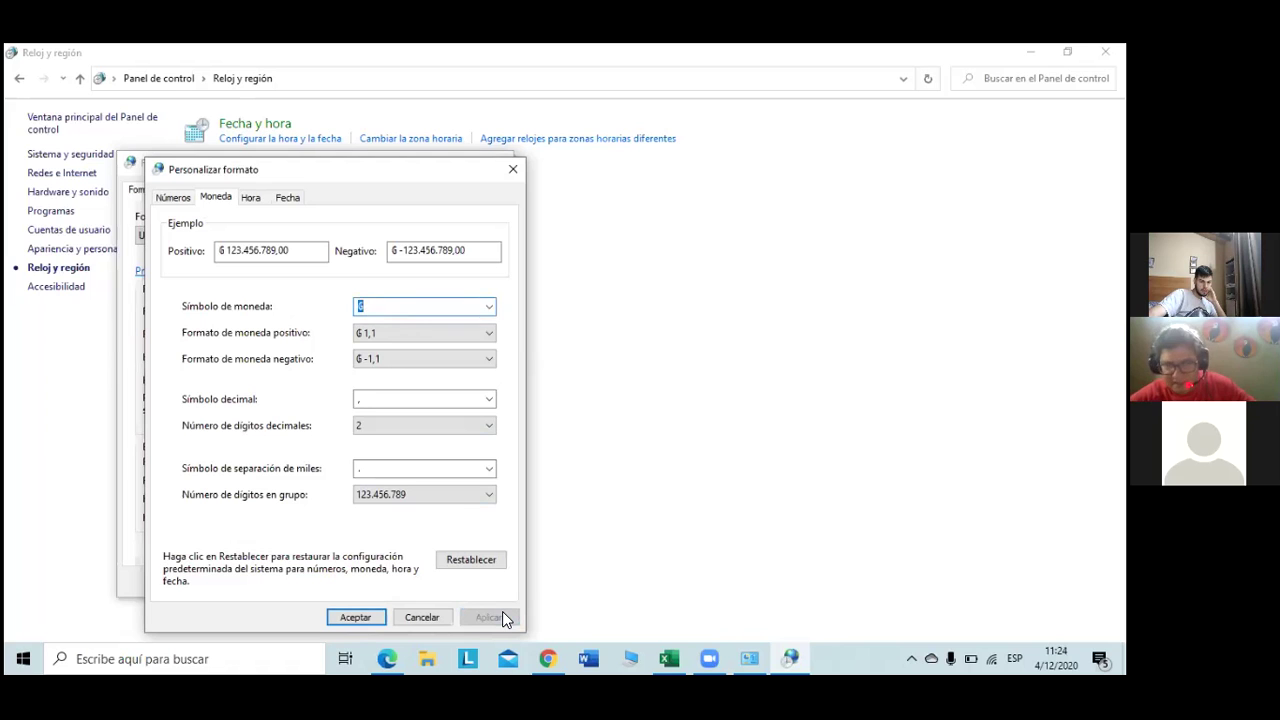
Step: In Excel, apply Estilo millares to the COSTO amounts from H14 downward
click(669, 657)
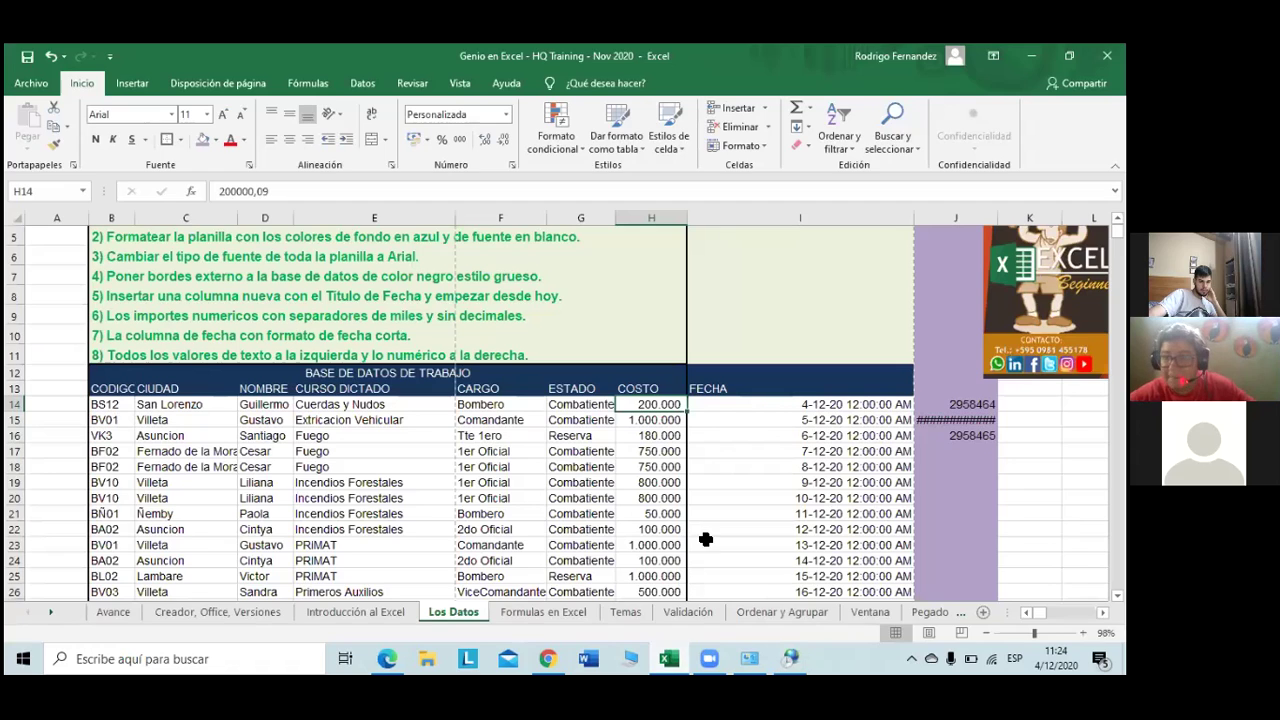
scroll(652, 428, down, 1)
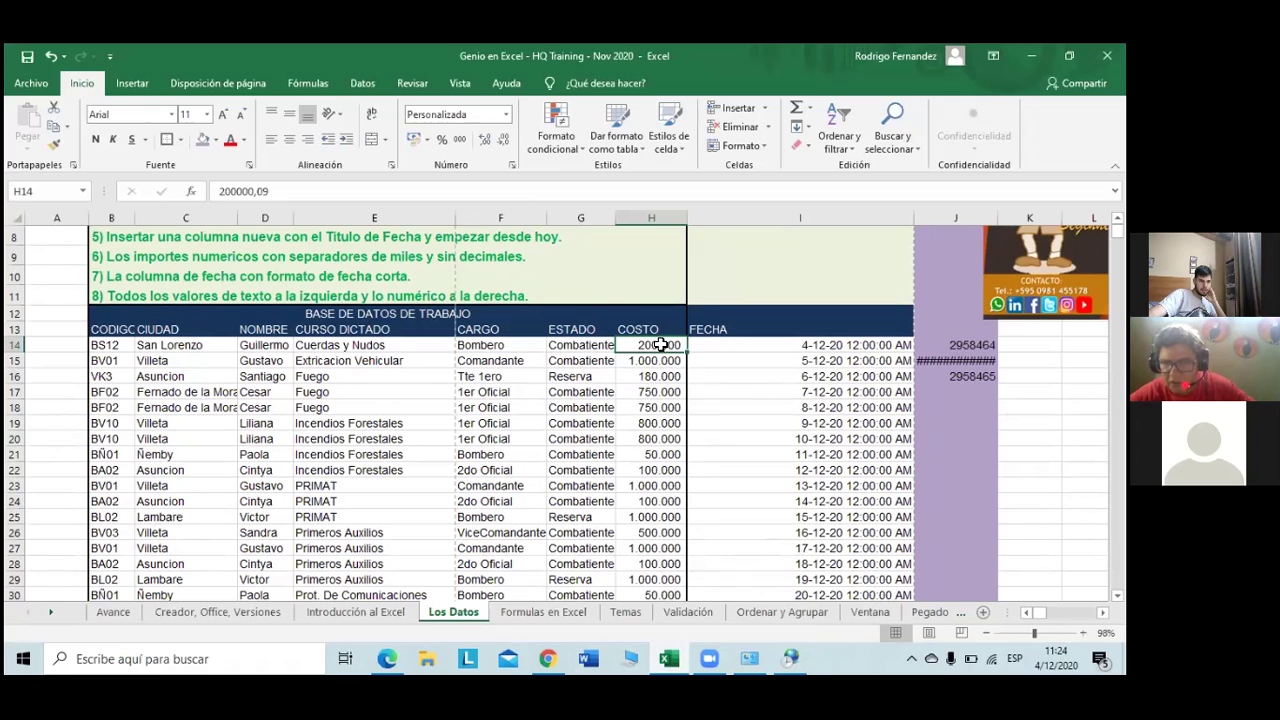
mouse_move(651, 346)
mouse_down()
mouse_move(641, 620)
mouse_move(645, 595)
mouse_up()
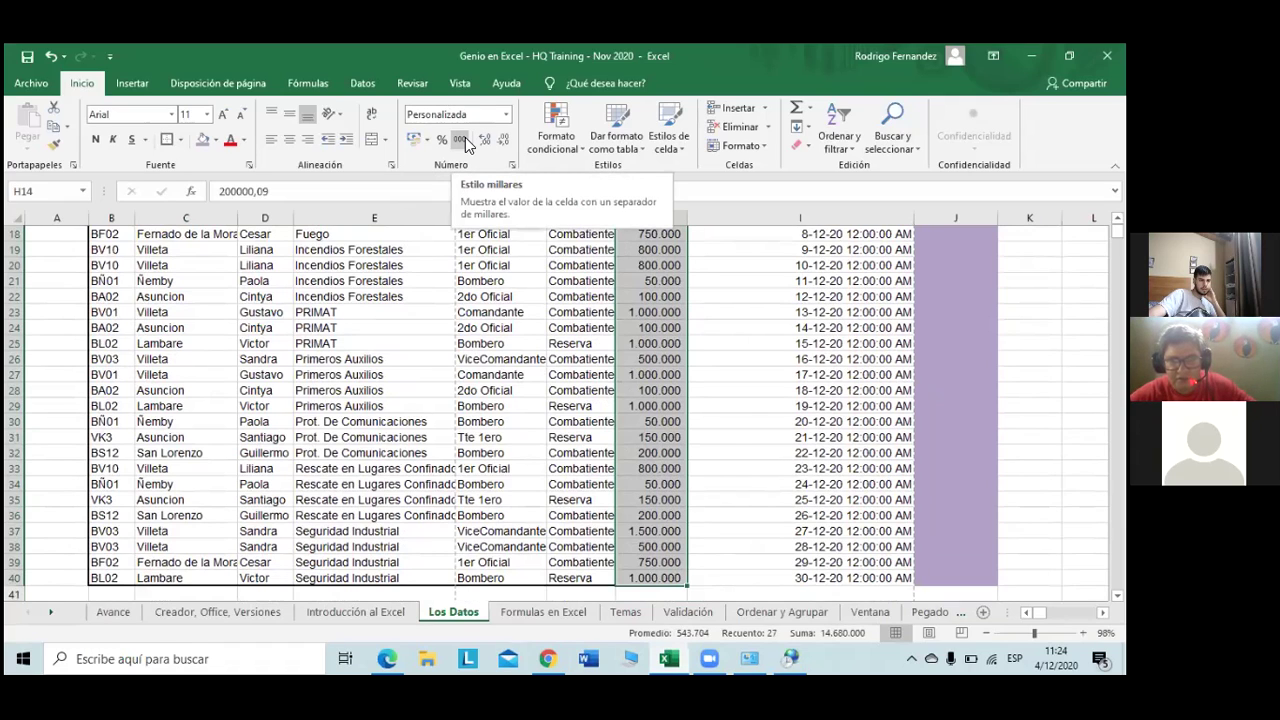
click(465, 140)
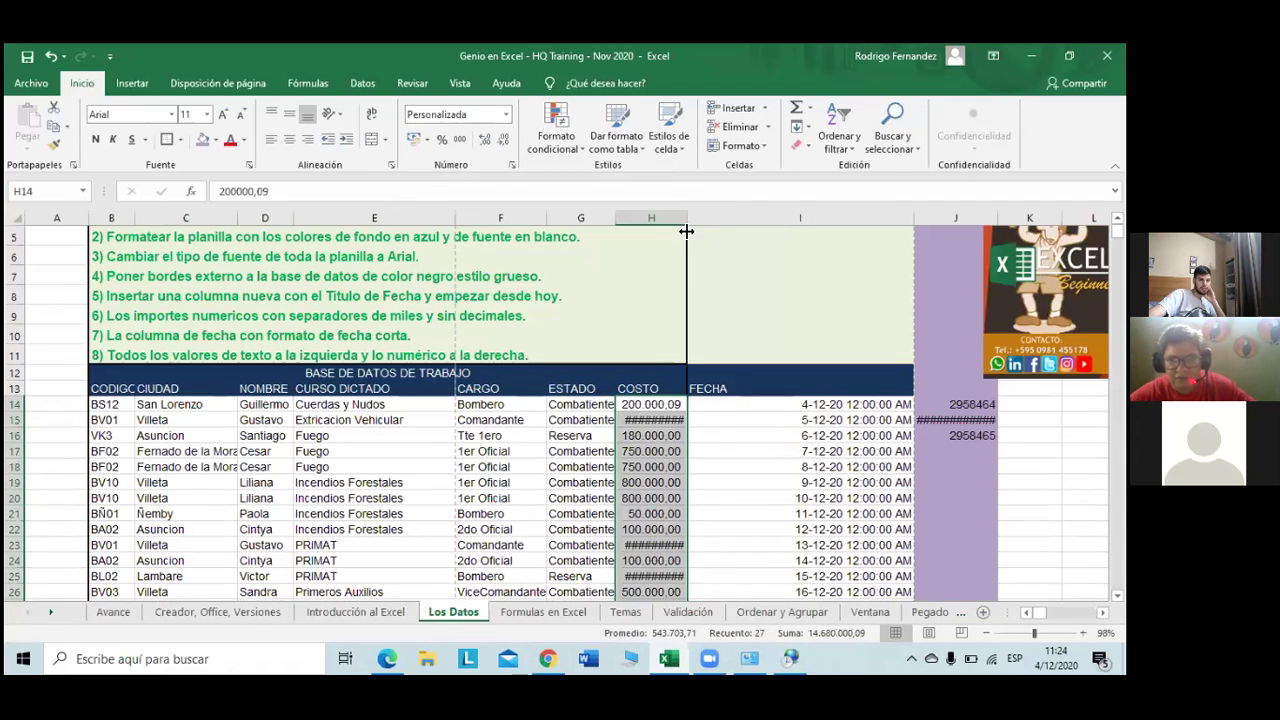
Step: Widen column H so amounts like 200.000,09 and 1.000.000,00 fit
drag(692, 224, 724, 231)
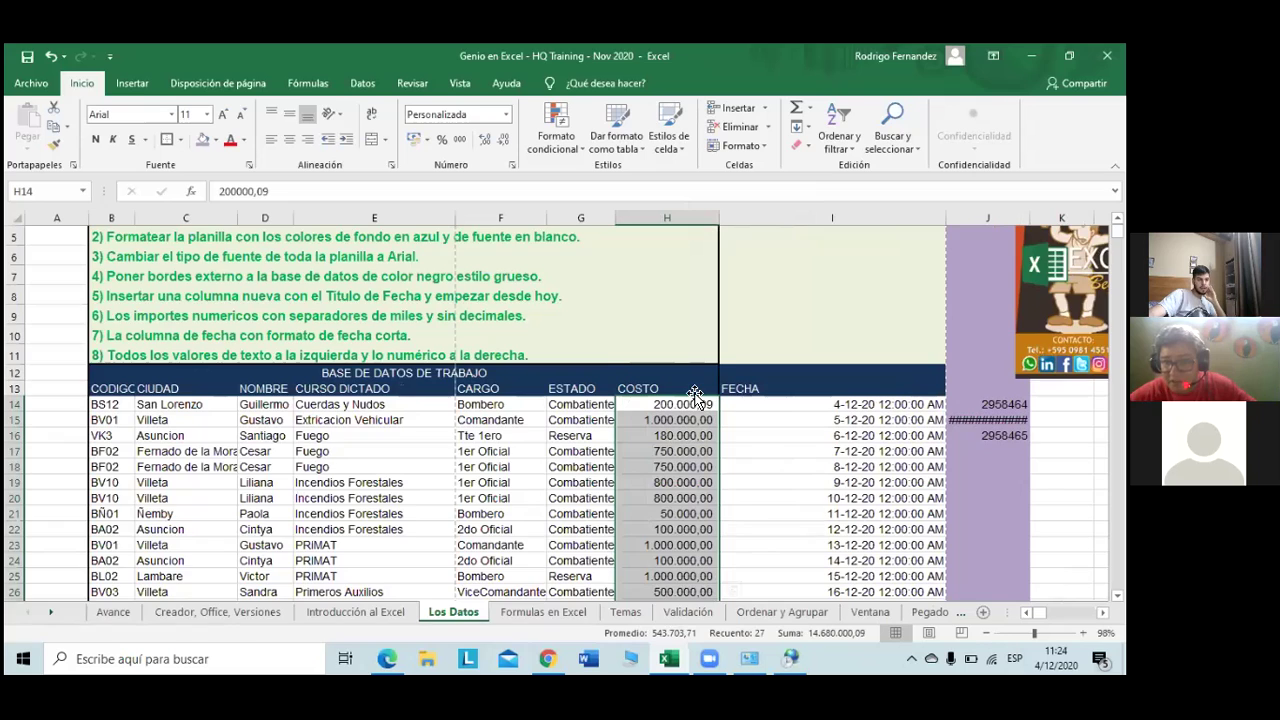
scroll(695, 397, down, 1)
scroll(695, 393, down, 1)
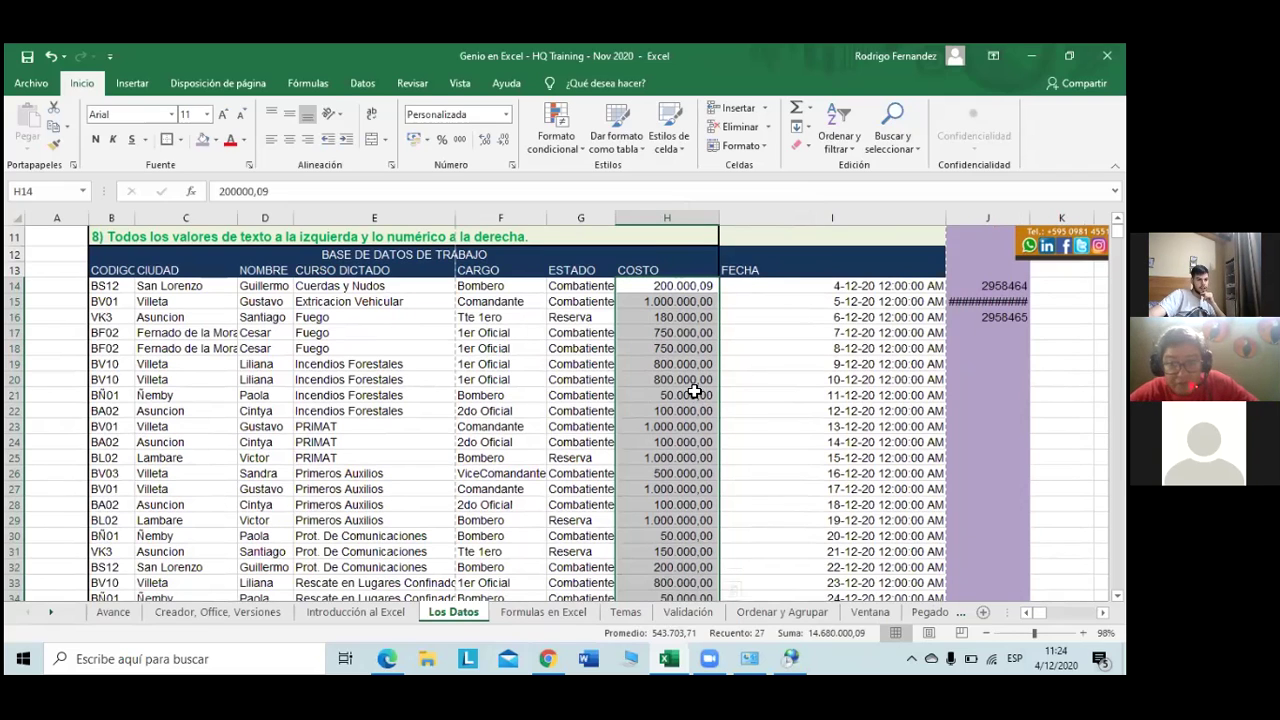
scroll(695, 391, down, 1)
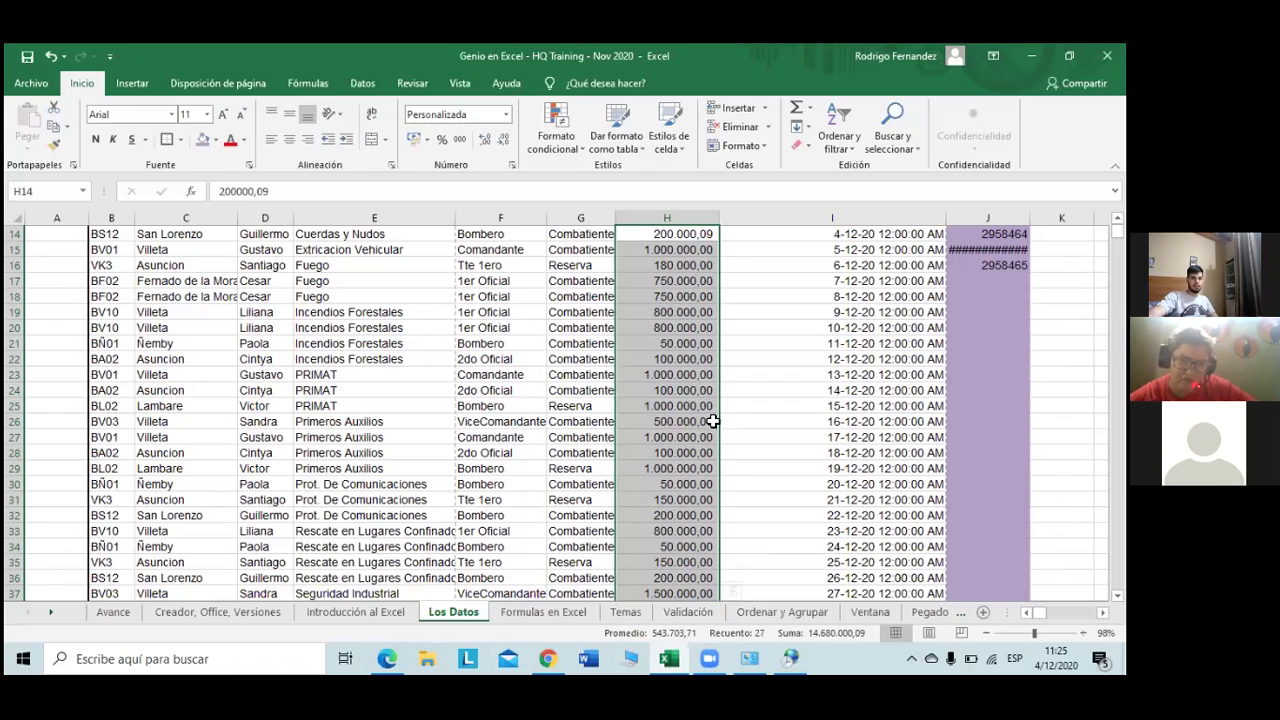
Step: Set currency decimal digits back to 0, apply, and close both format dialogs with Aceptar
click(752, 655)
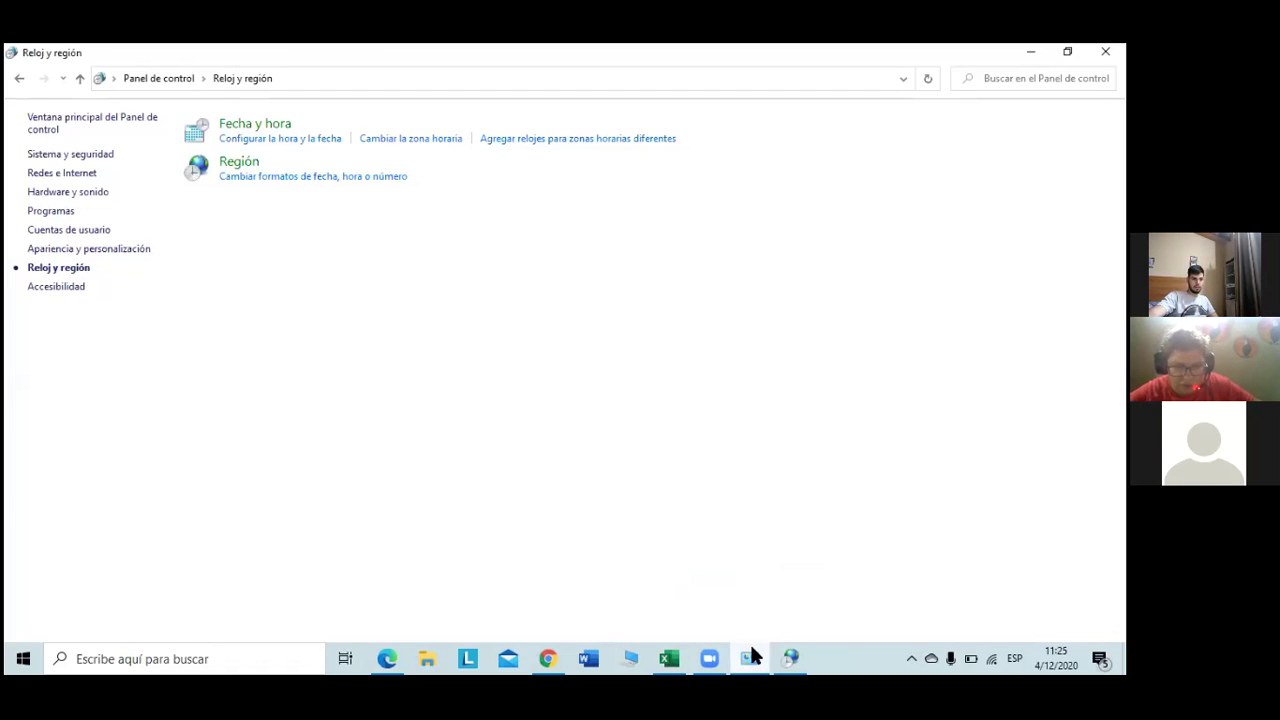
click(797, 647)
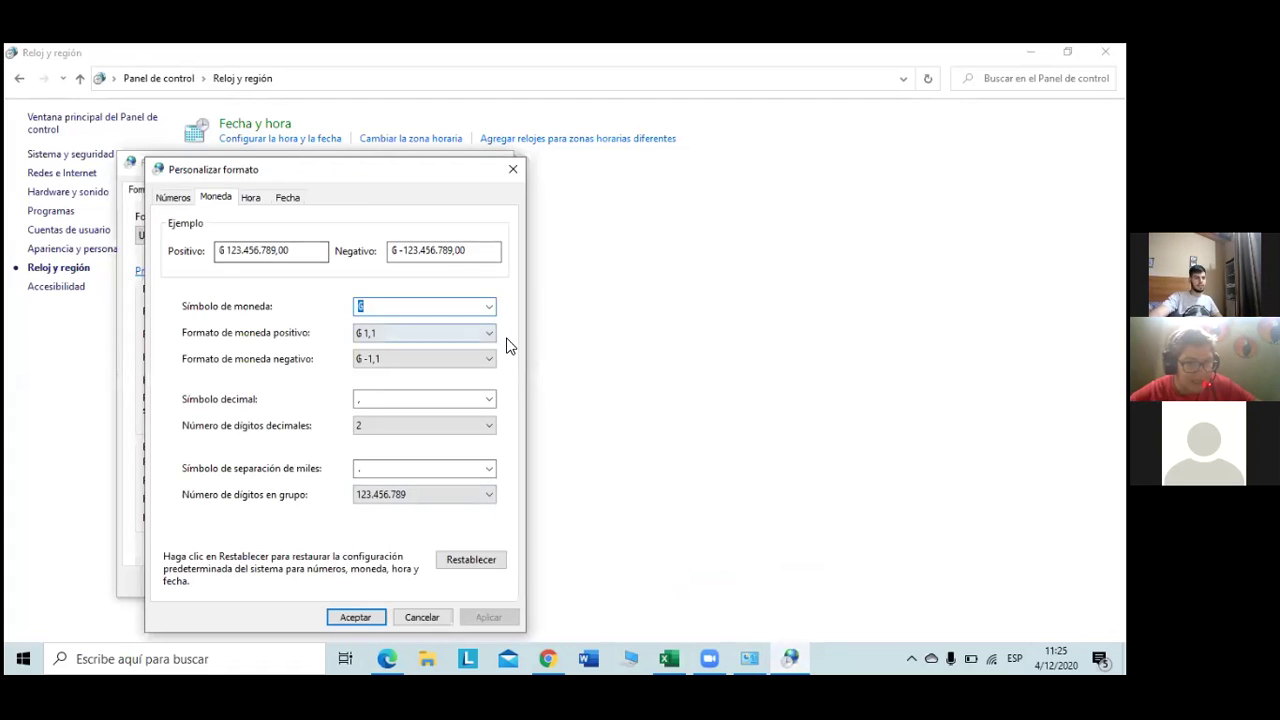
click(487, 428)
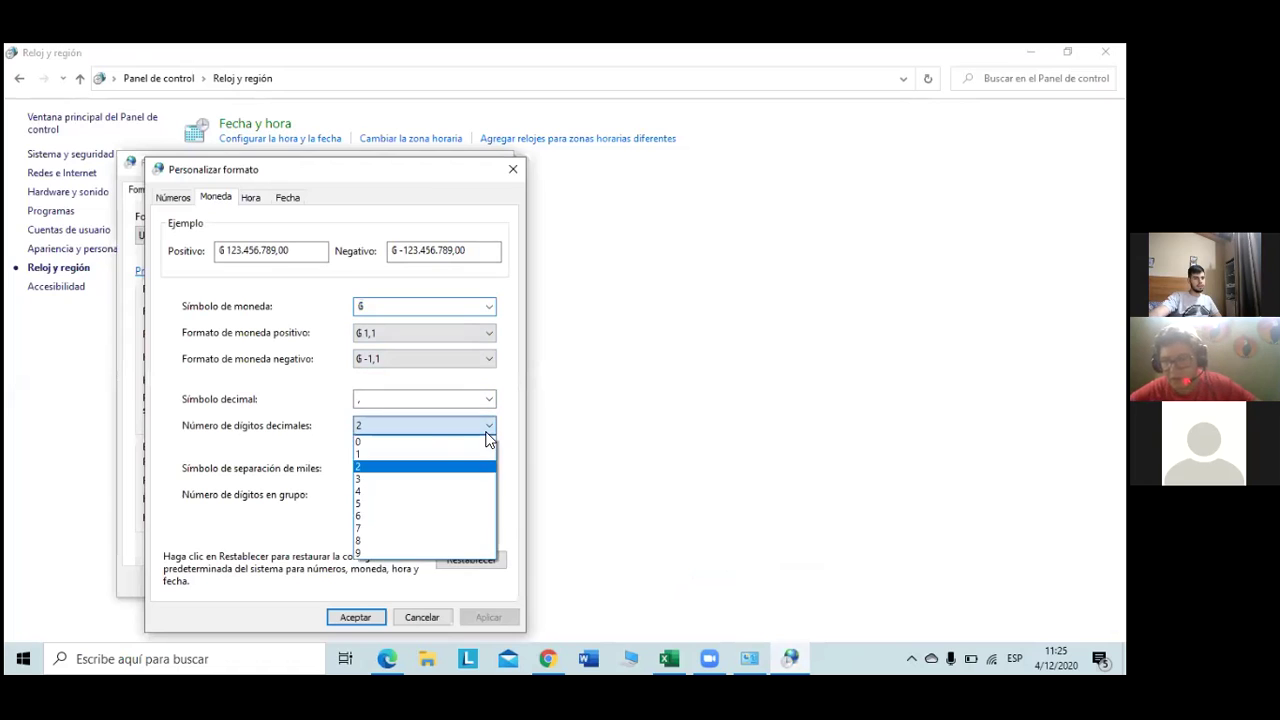
click(420, 441)
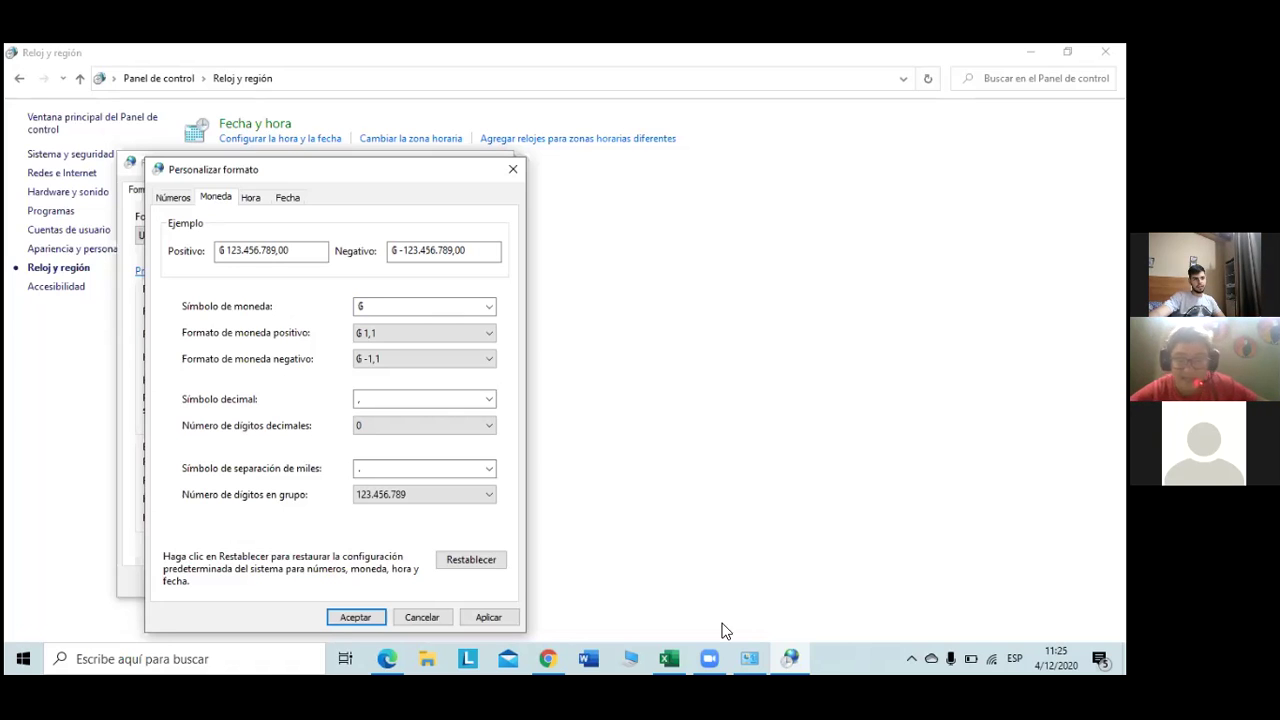
click(488, 617)
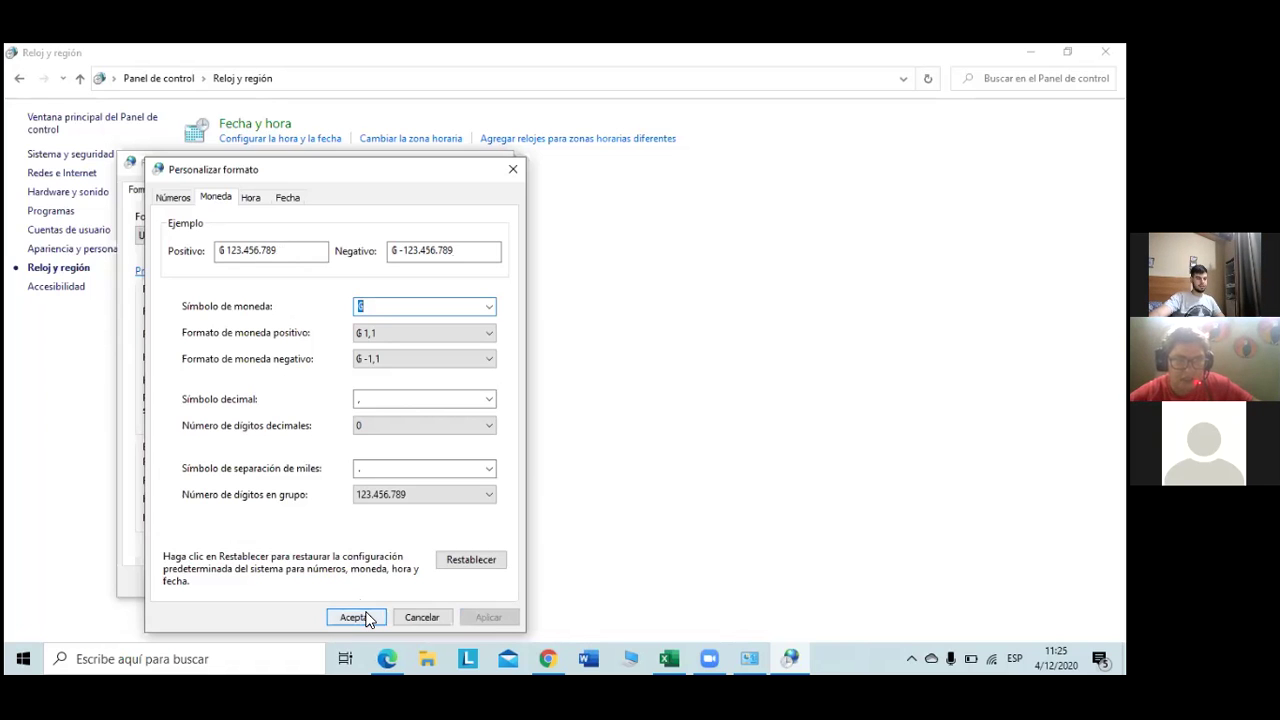
click(352, 617)
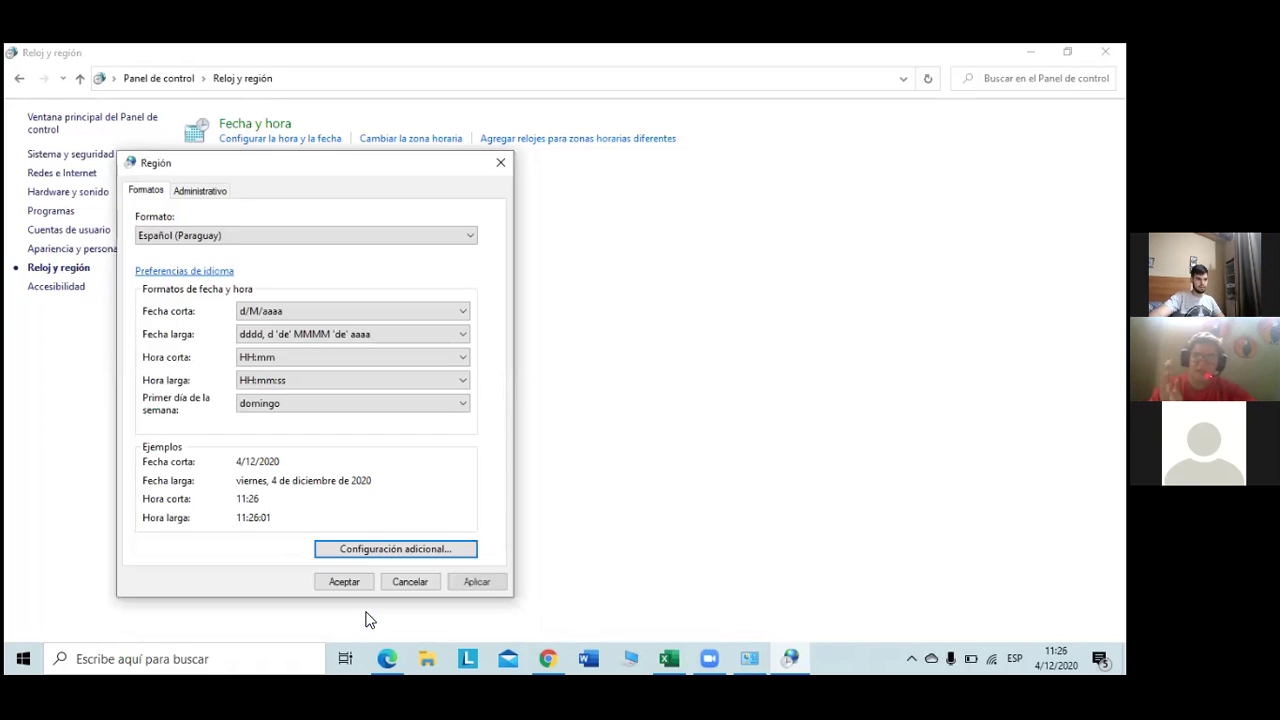
mouse_move(668, 655)
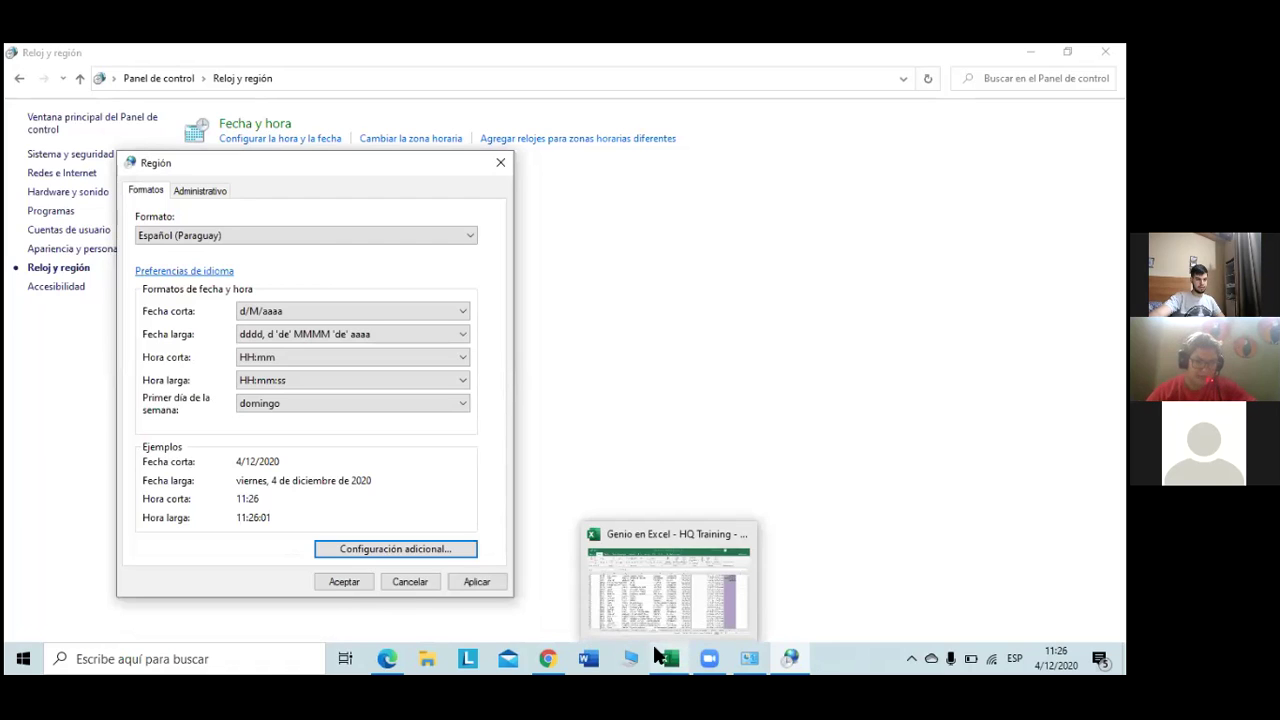
click(357, 583)
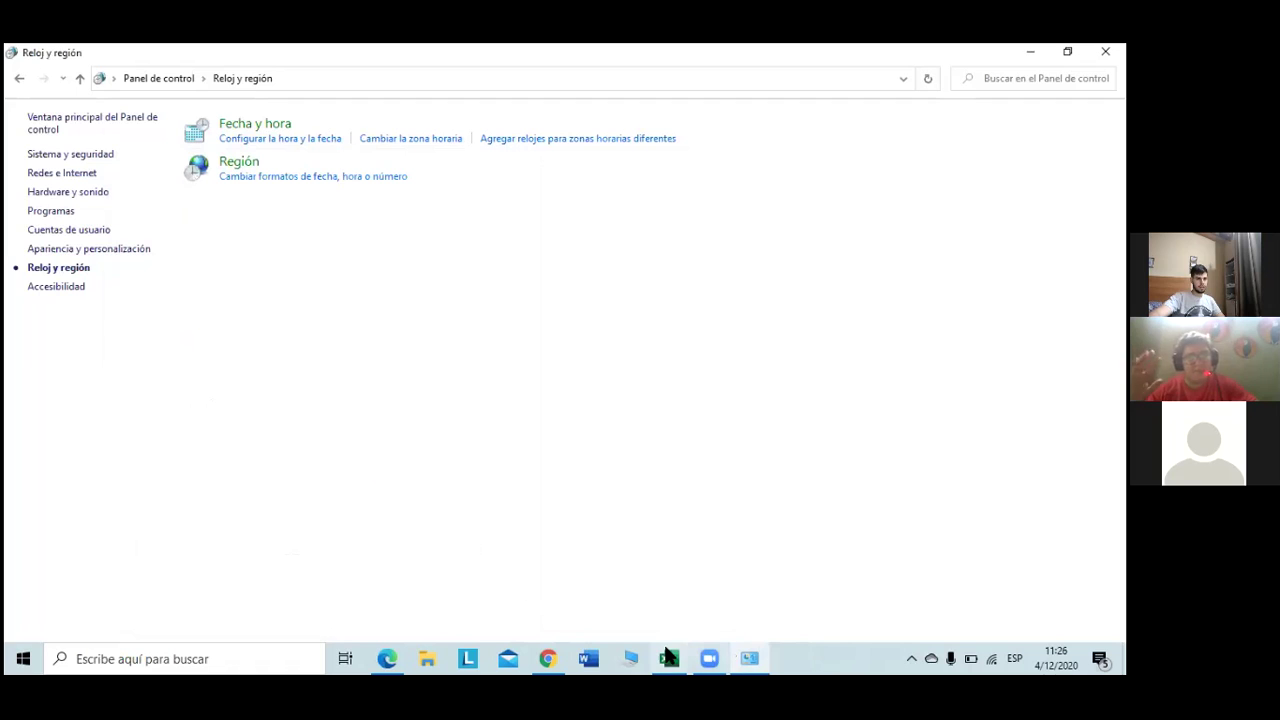
Step: Close Control Panel and remove the decimals from COSTO amounts H14:H40 with Disminuir decimales
mouse_move(666, 652)
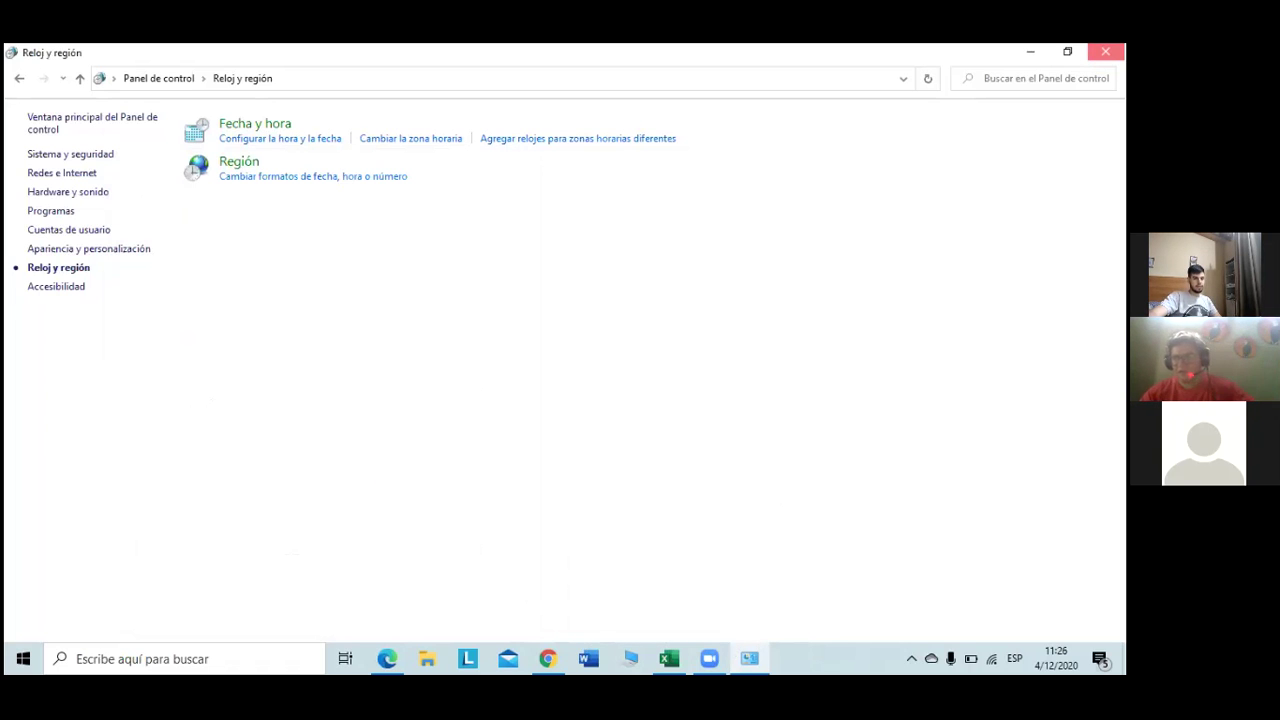
key(alt+F4)
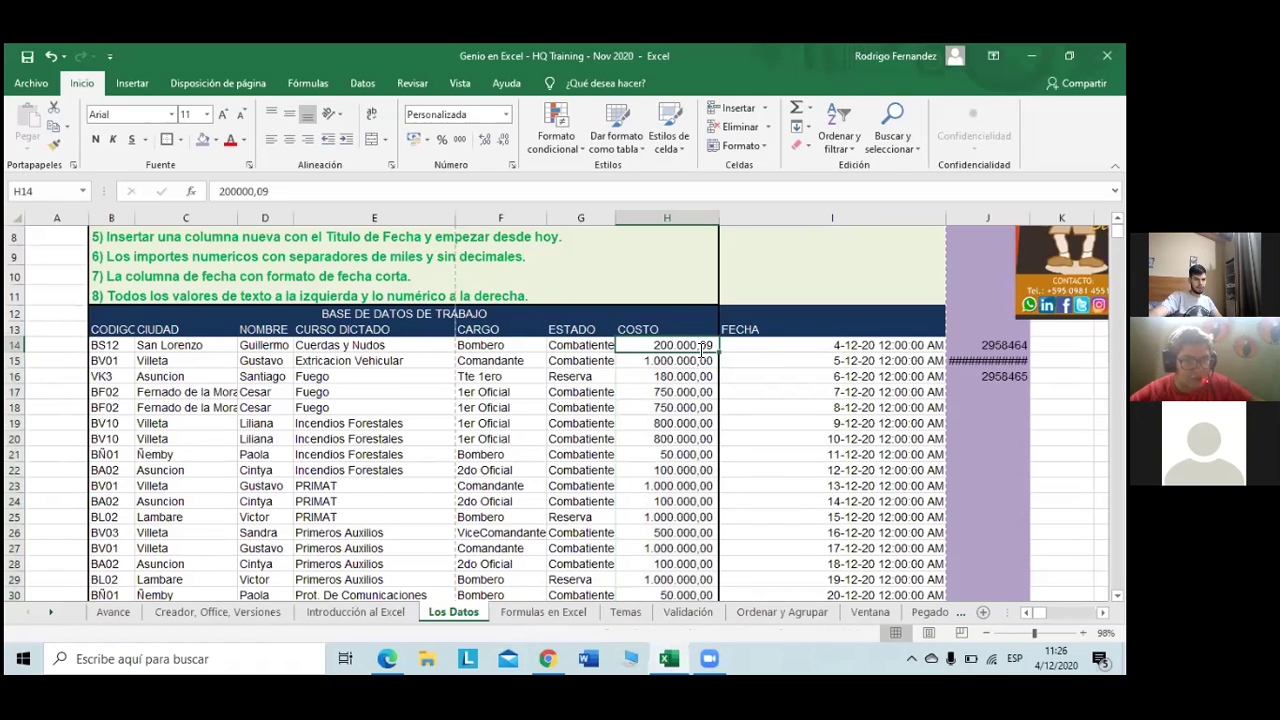
click(746, 354)
click(700, 348)
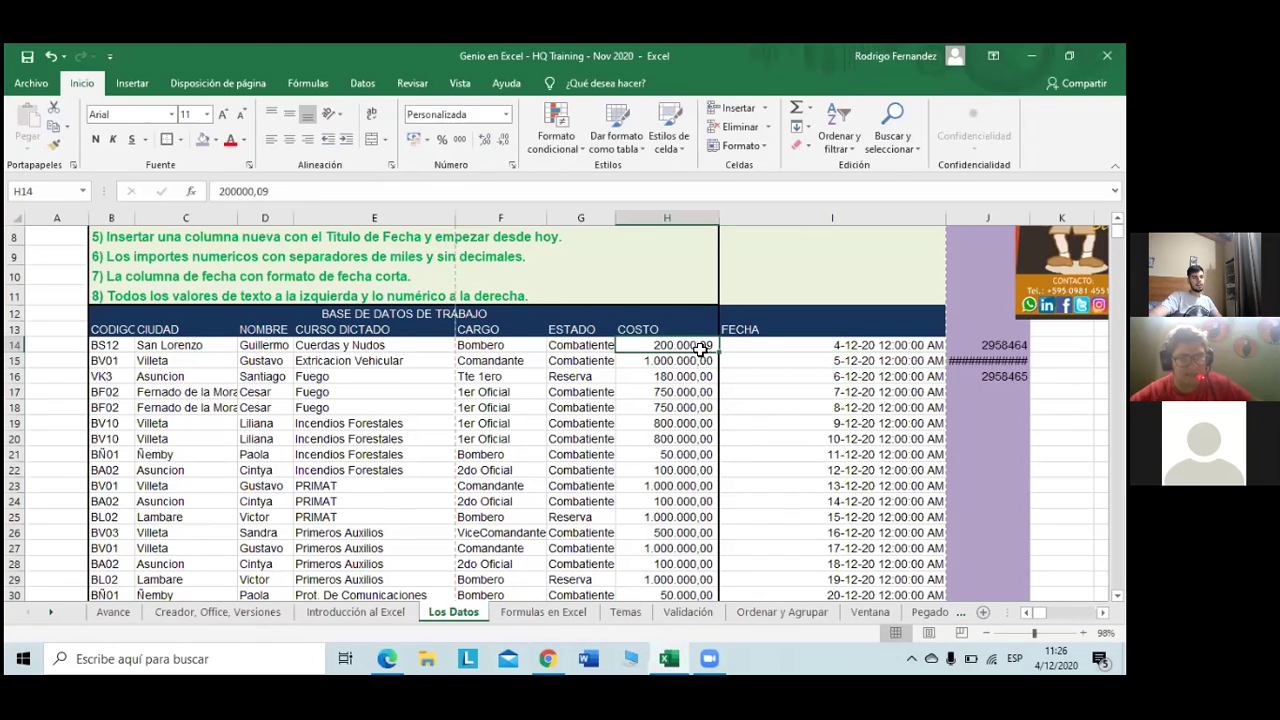
drag(707, 347, 694, 617)
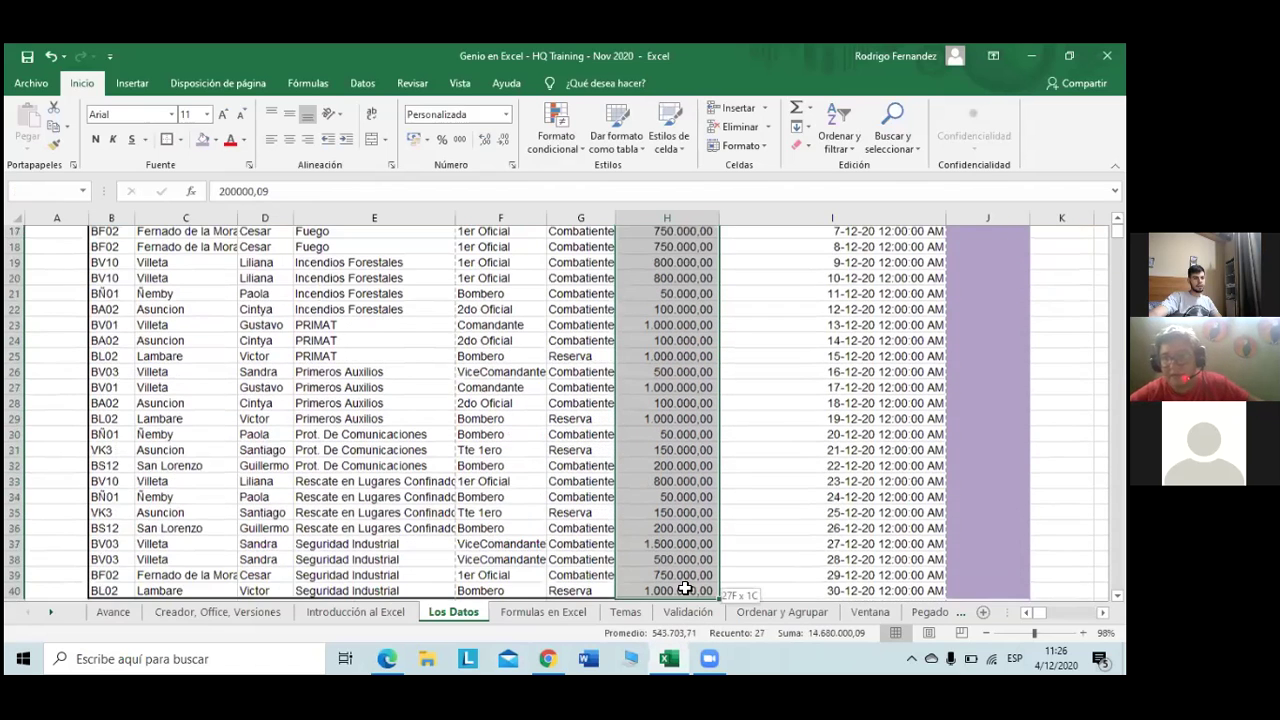
drag(694, 617, 677, 562)
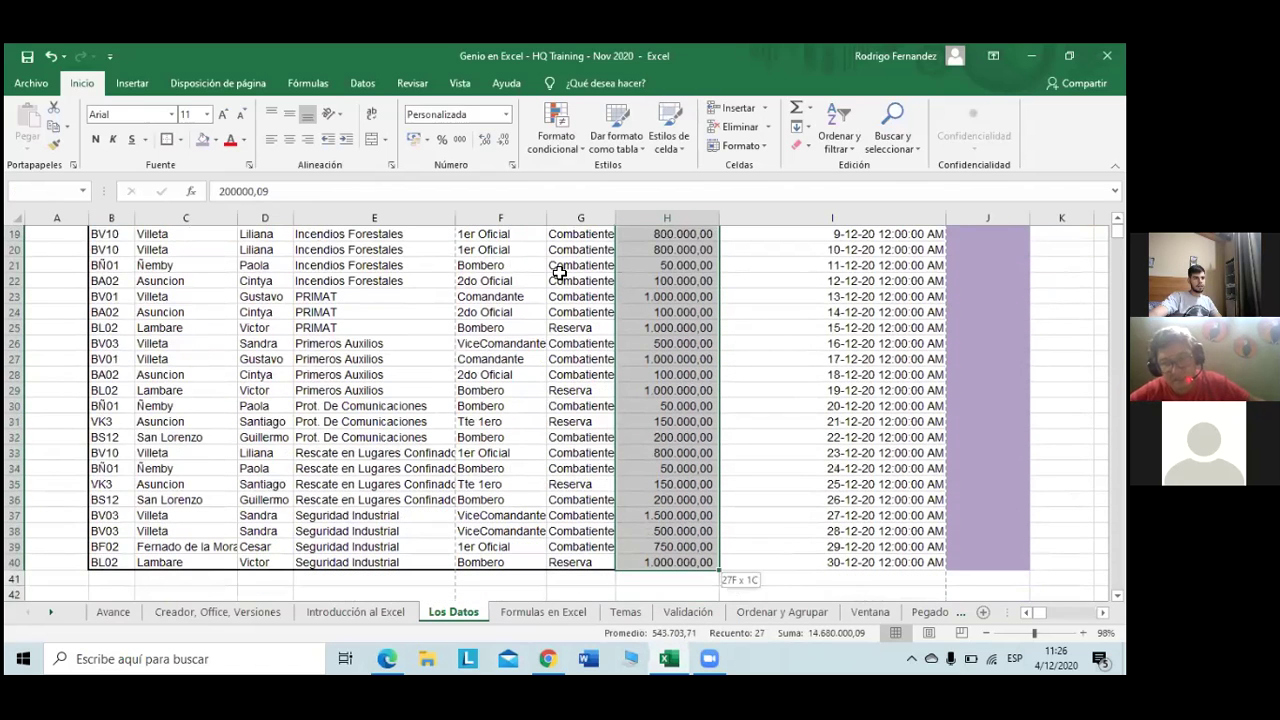
click(504, 140)
click(504, 140)
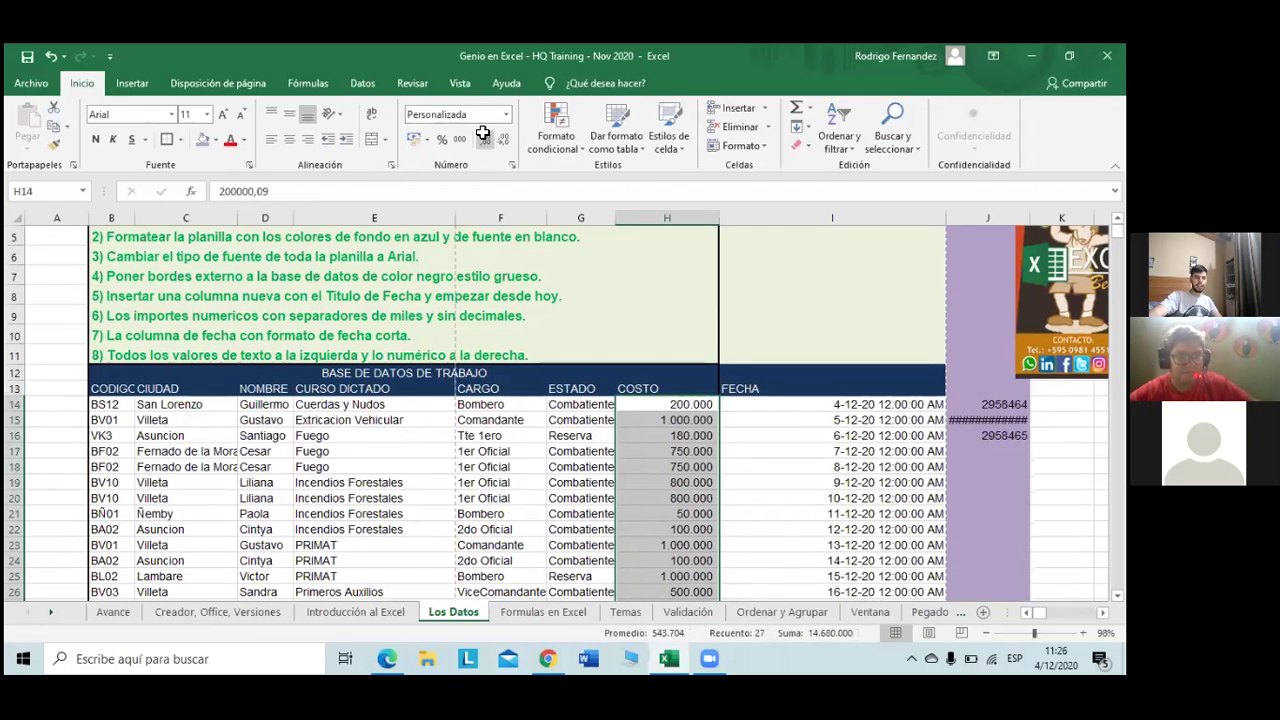
click(659, 421)
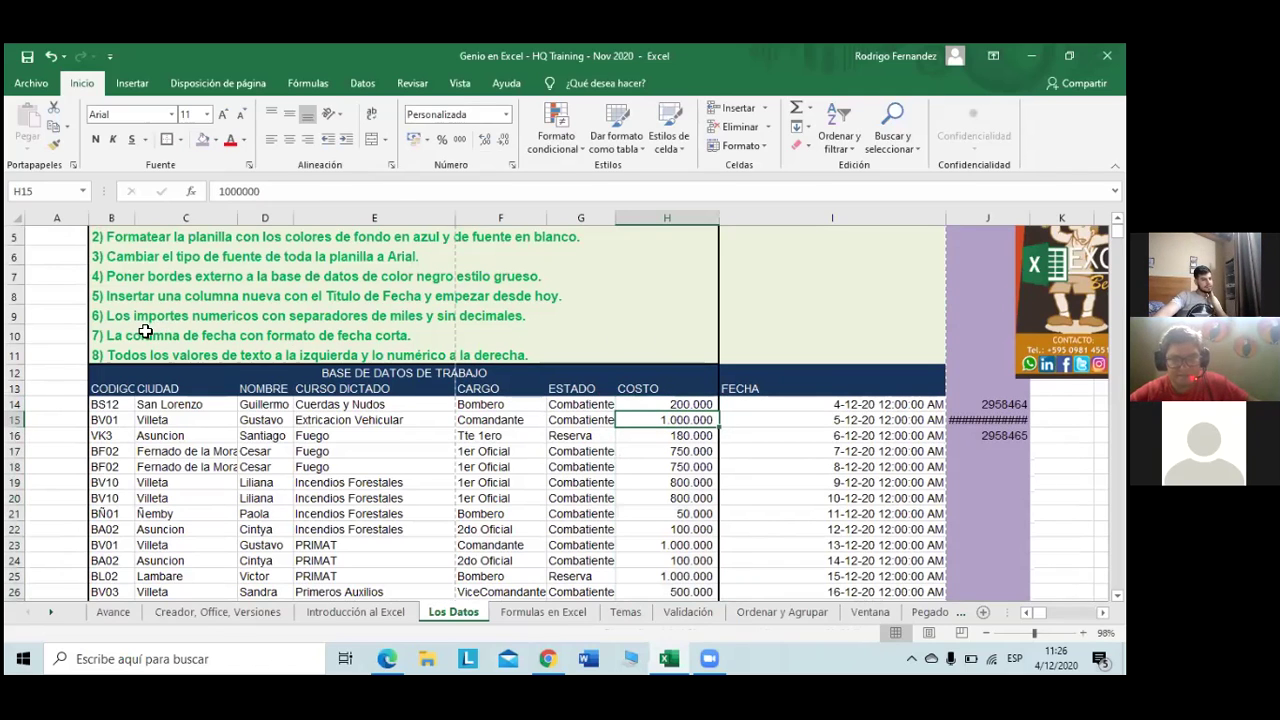
click(114, 333)
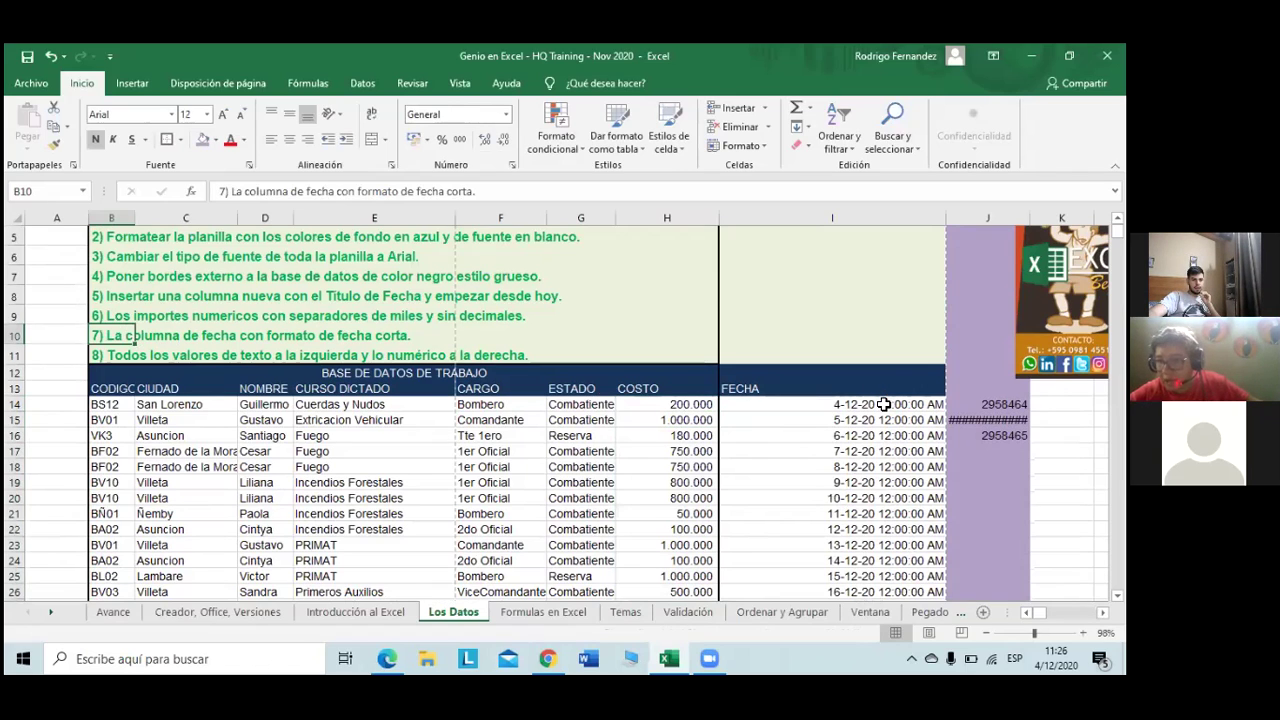
Step: Format the FECHA dates in I14:I40 as Fecha corta and narrow column I to fit them
click(885, 404)
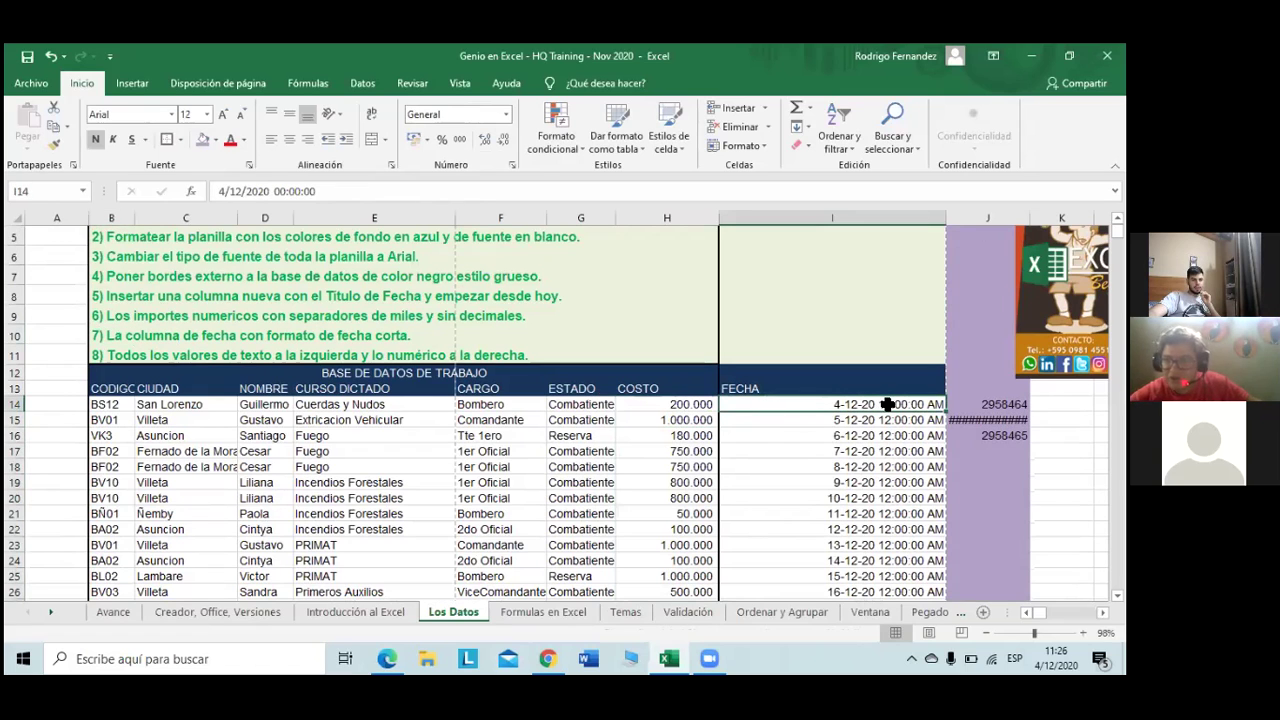
mouse_move(885, 404)
mouse_down()
mouse_move(864, 630)
mouse_move(858, 538)
mouse_up()
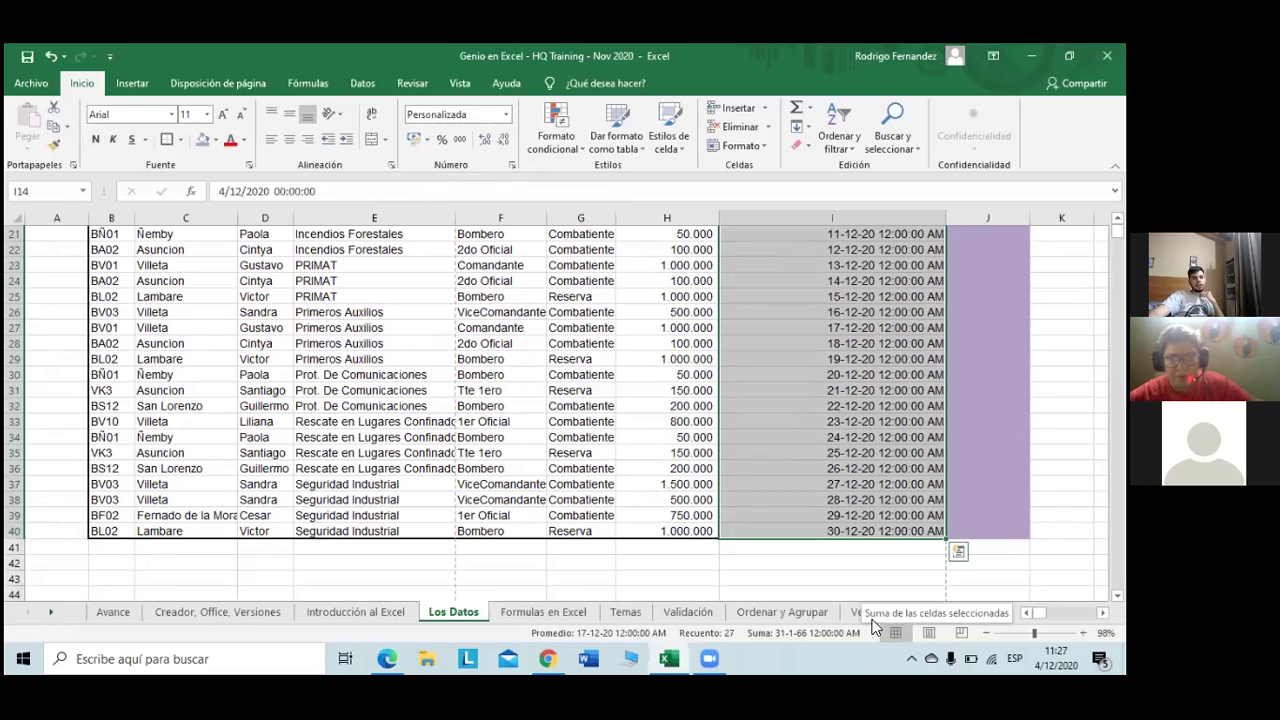
click(506, 118)
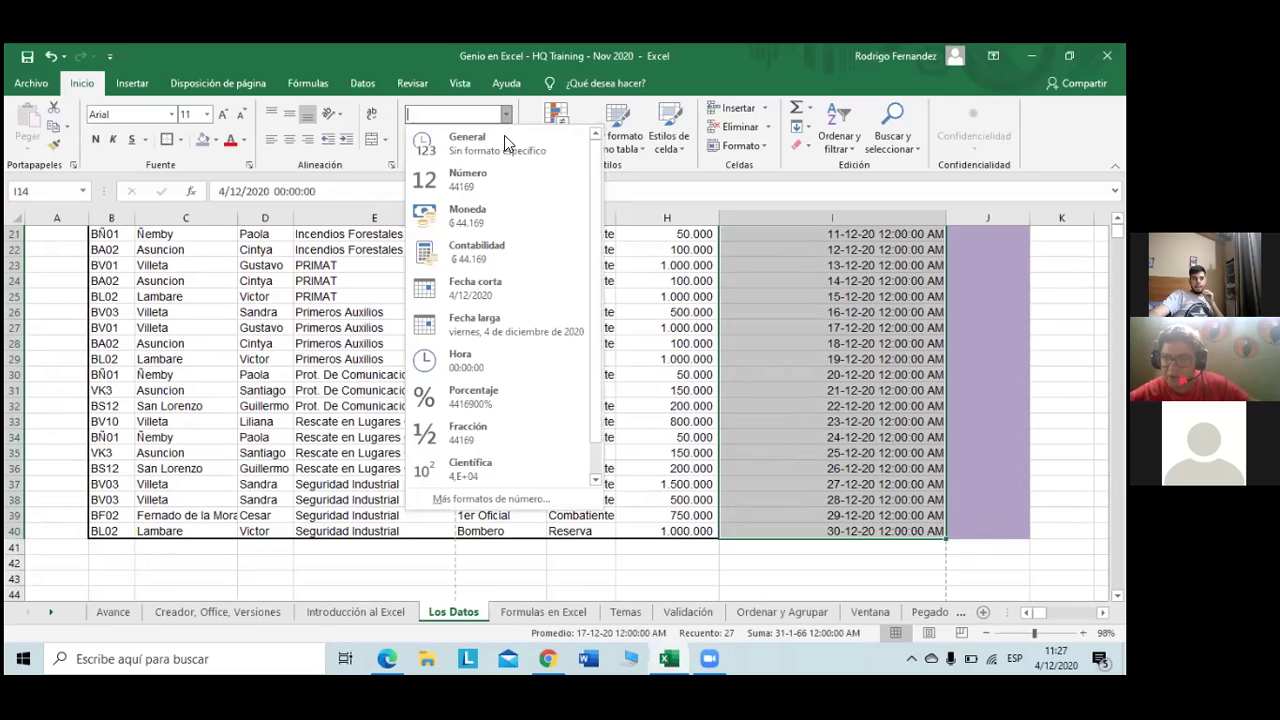
click(523, 275)
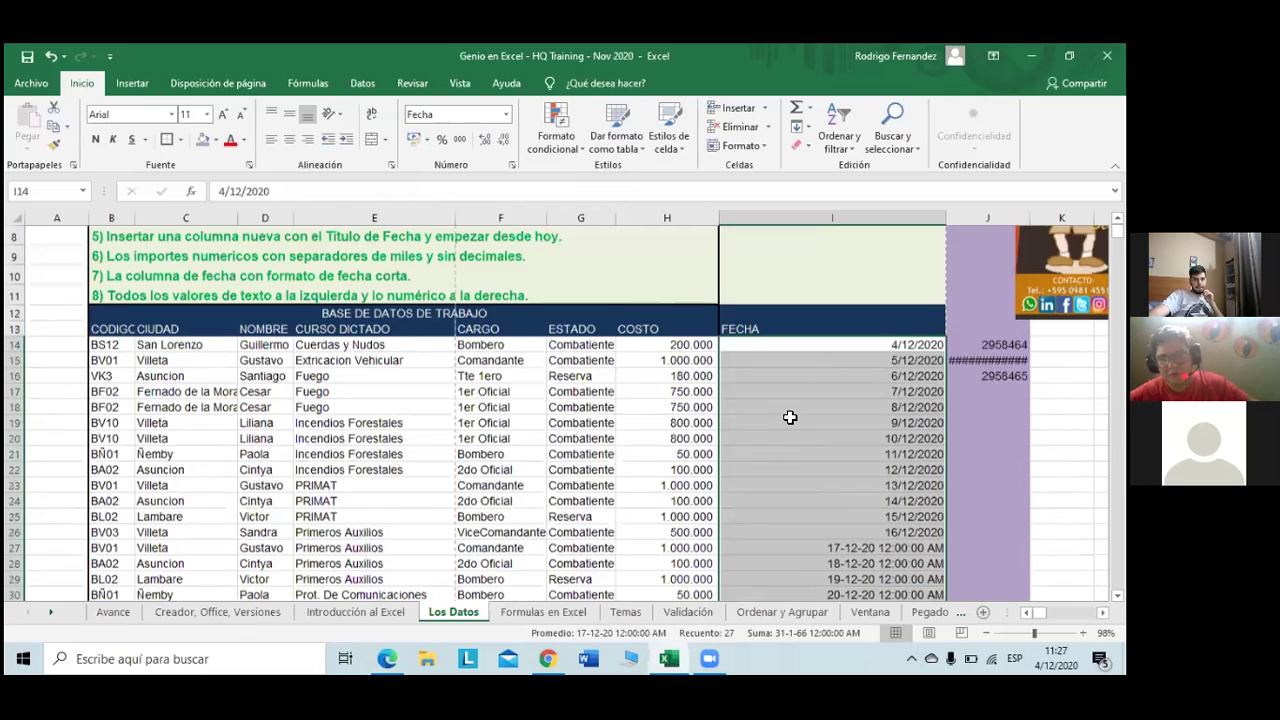
click(928, 232)
drag(946, 218, 868, 248)
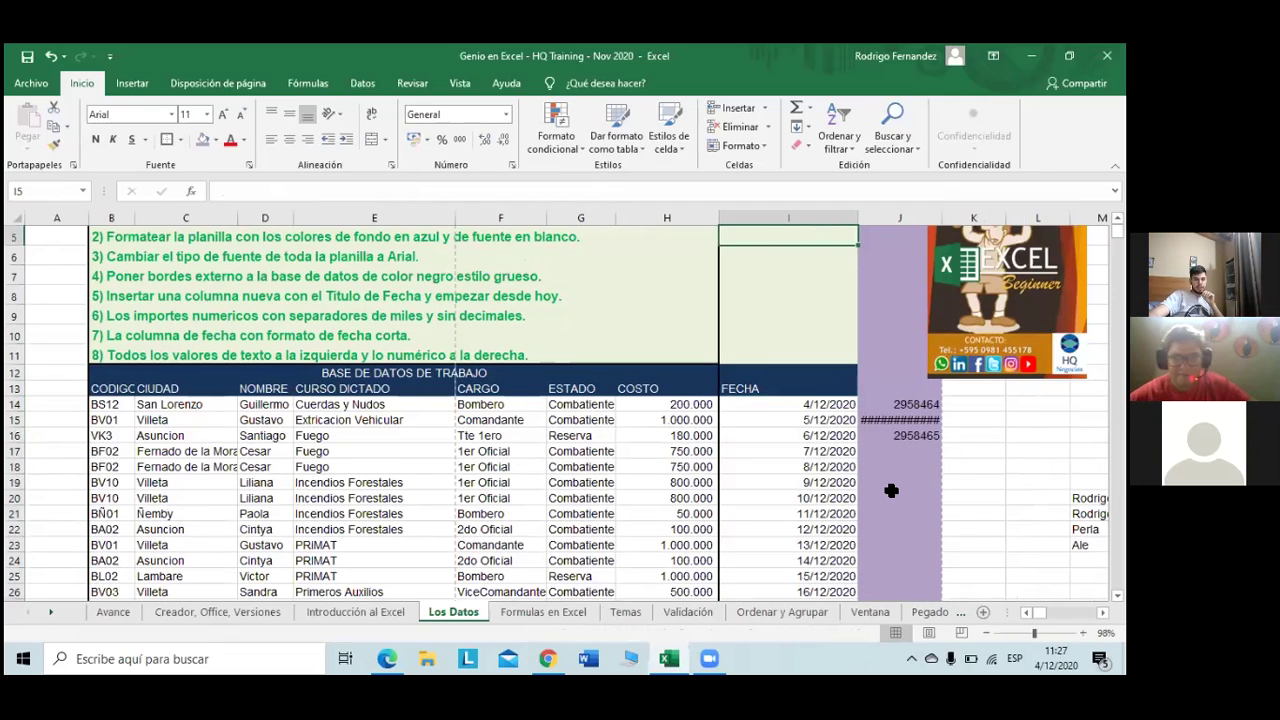
Step: Drag the I|J border left to shrink column I further
scroll(891, 490, down, 3)
scroll(891, 490, up, 1)
scroll(891, 490, up, 1)
scroll(818, 297, up, 1)
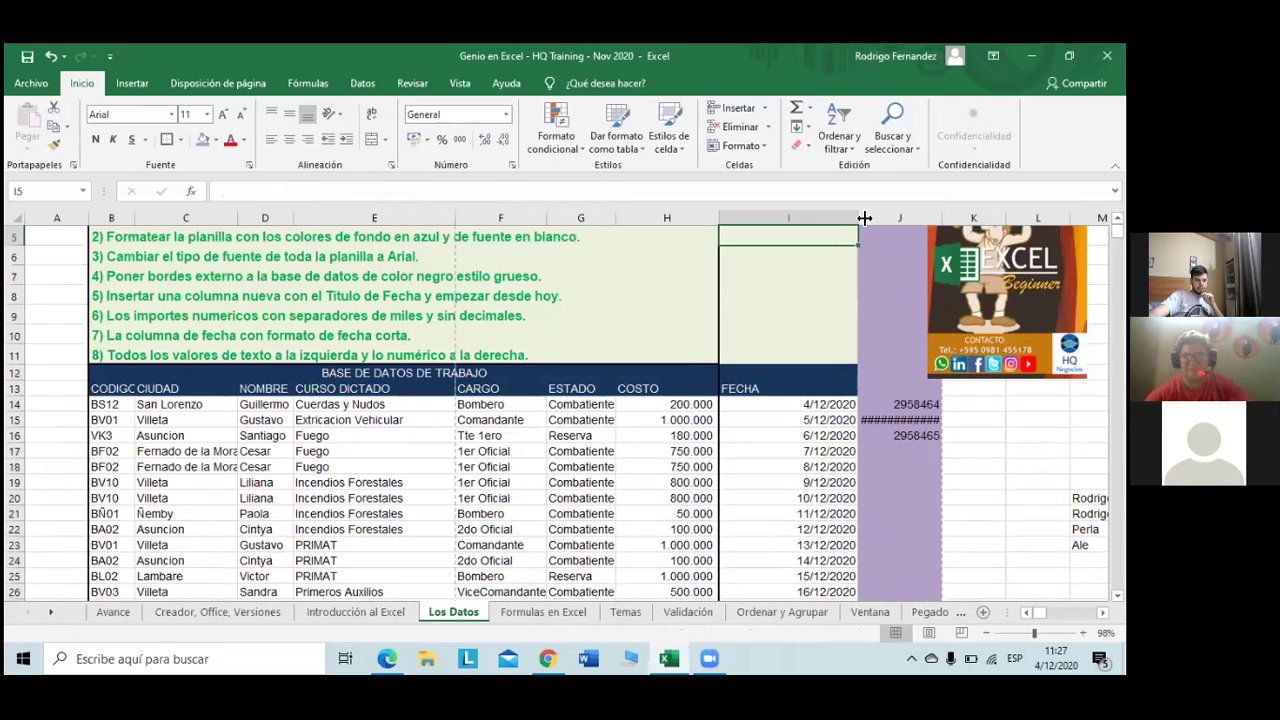
drag(864, 218, 831, 217)
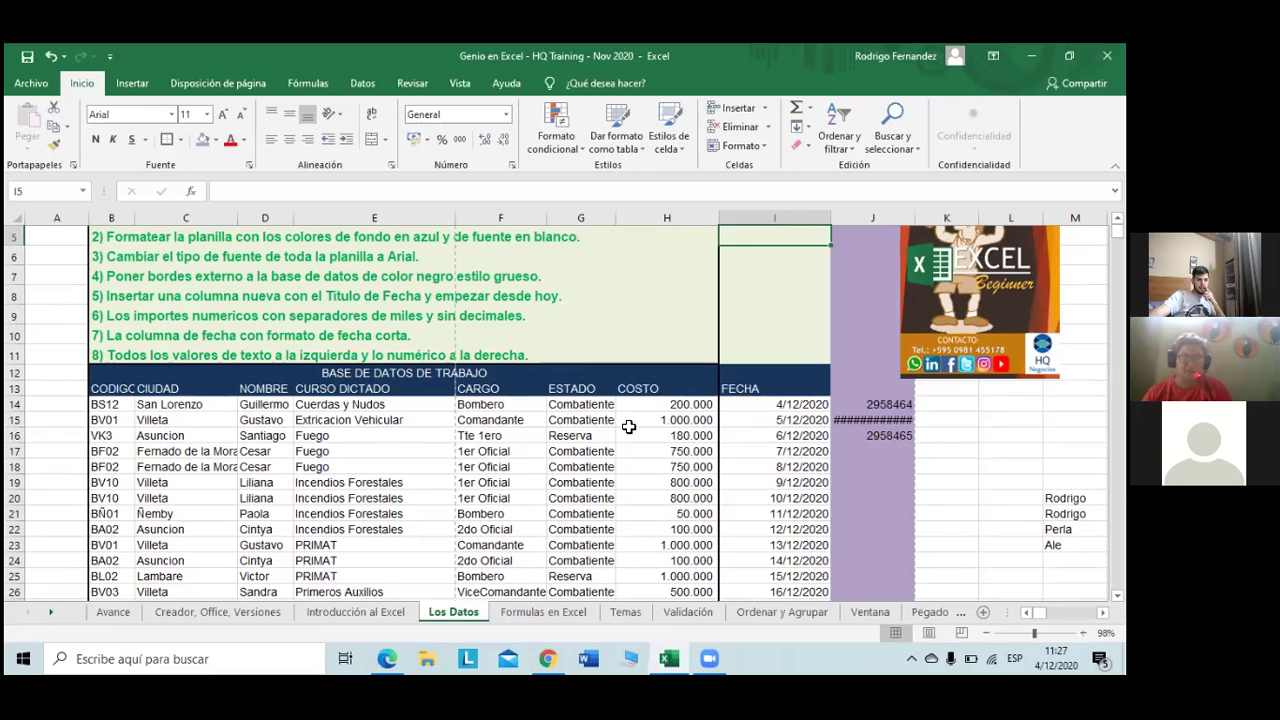
Step: Check the dates down to 30/12/2020 in row 40, then select empty cell E44
scroll(628, 427, down, 1)
scroll(628, 427, down, 1)
scroll(628, 427, down, 1)
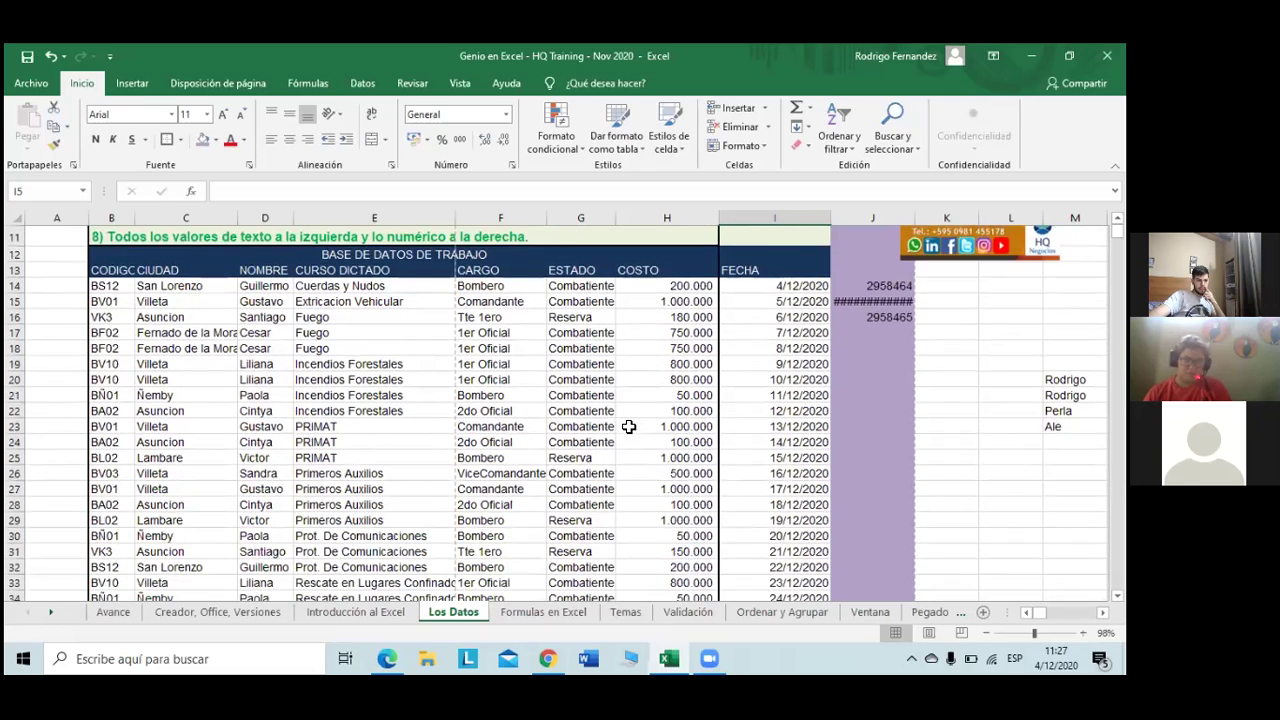
scroll(628, 427, down, 1)
scroll(628, 427, down, 2)
scroll(628, 427, up, 1)
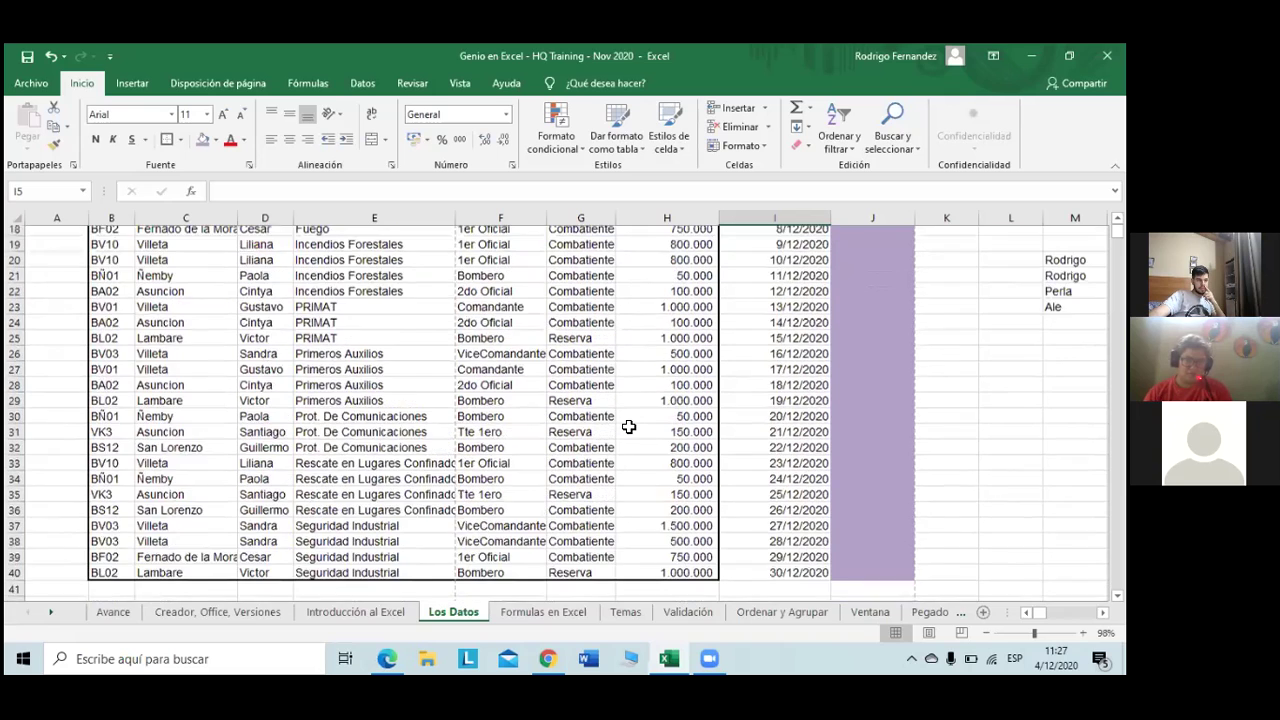
scroll(628, 427, up, 1)
scroll(628, 427, up, 1)
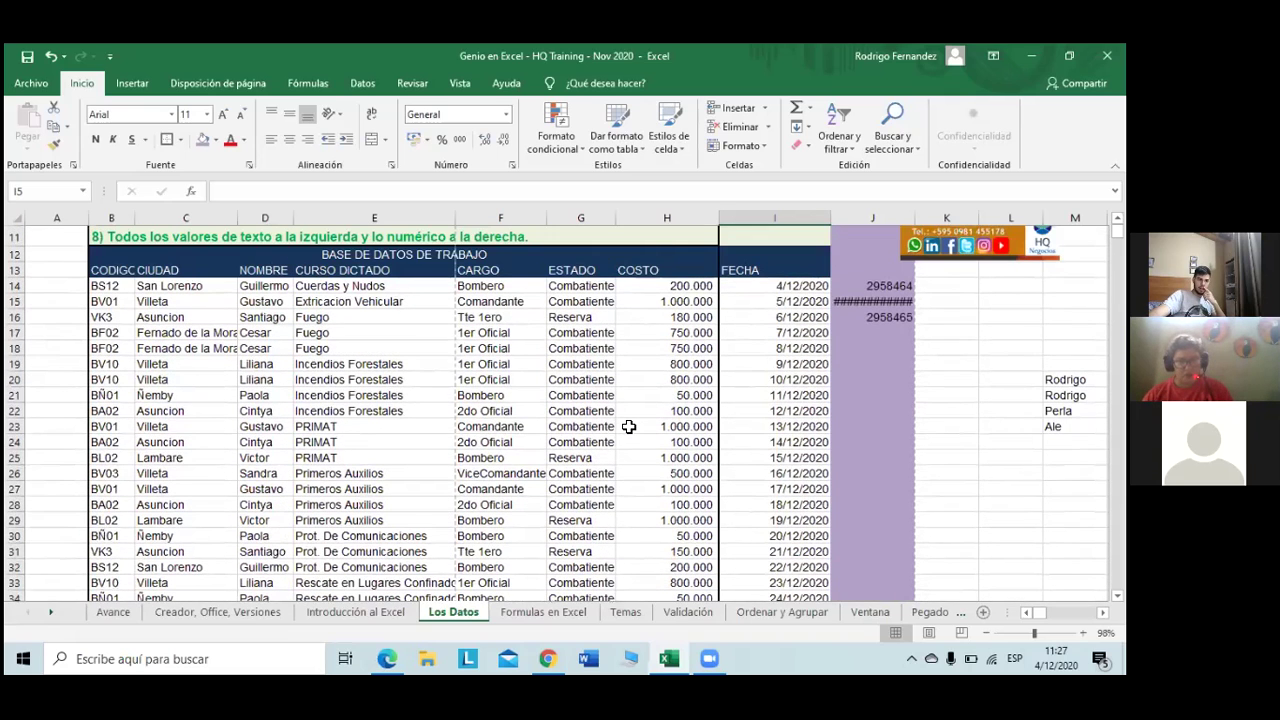
scroll(627, 425, up, 1)
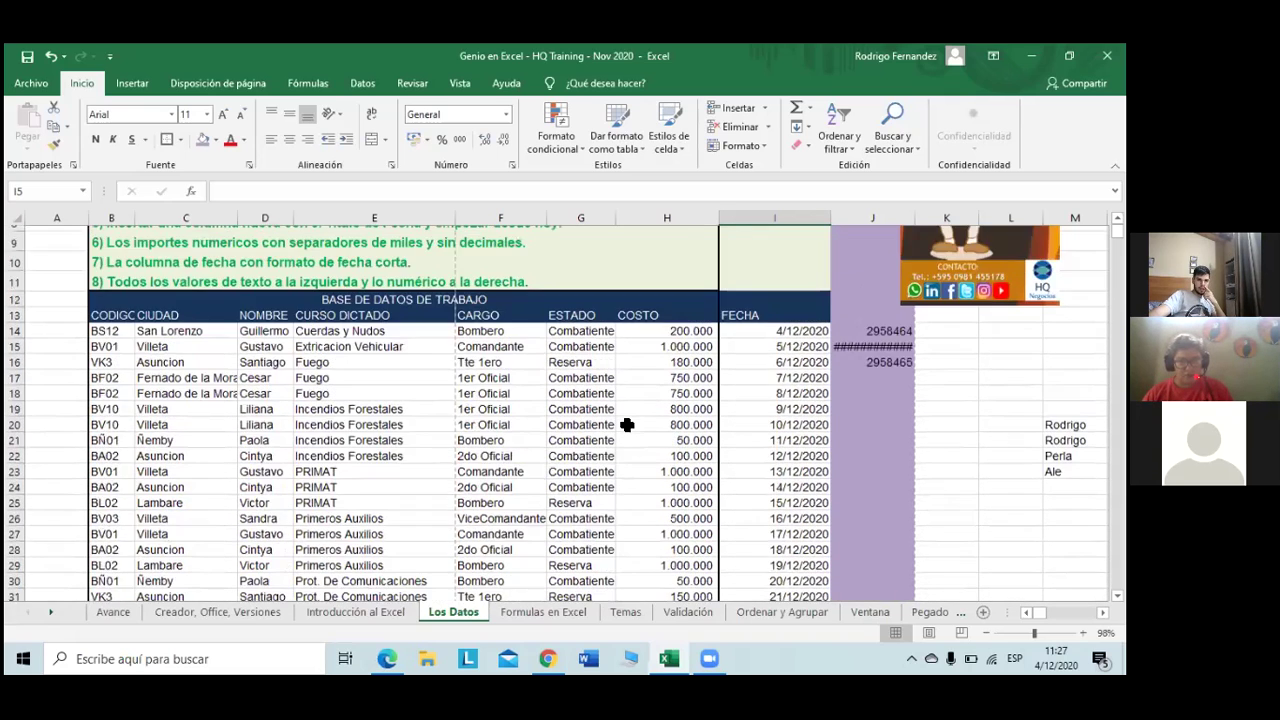
scroll(642, 415, up, 1)
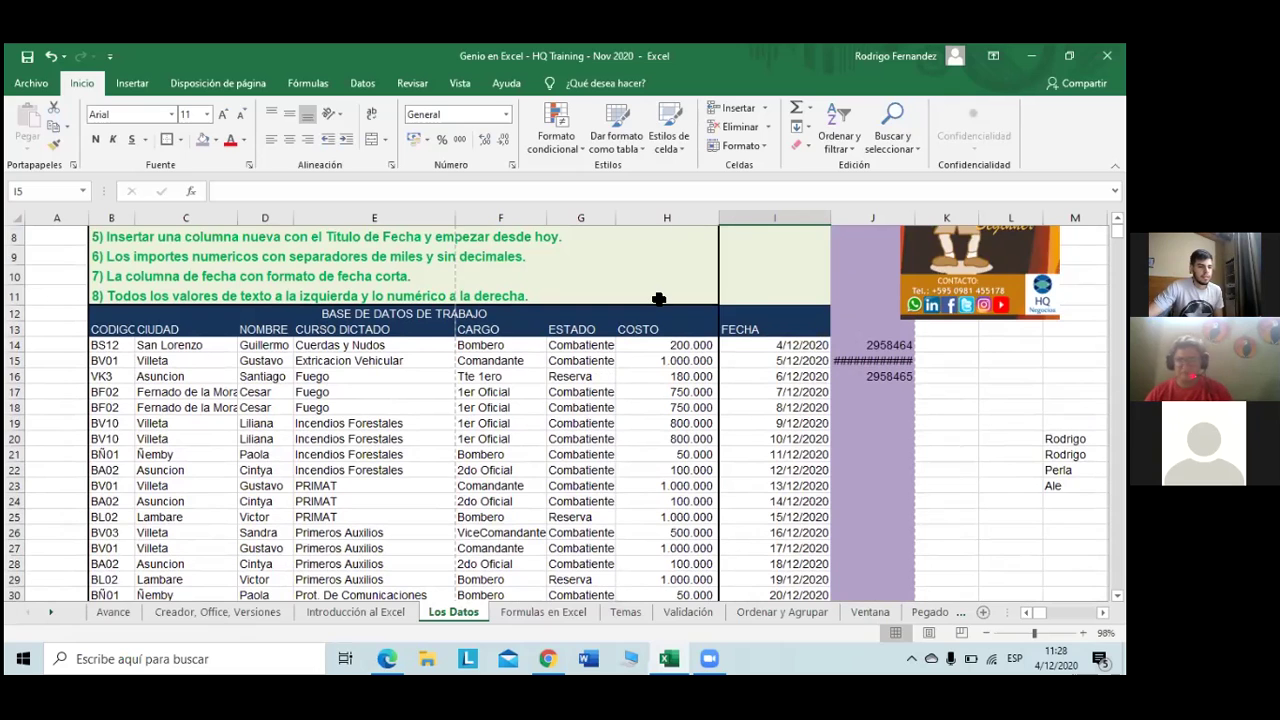
scroll(660, 297, down, 7)
scroll(662, 296, down, 1)
click(380, 421)
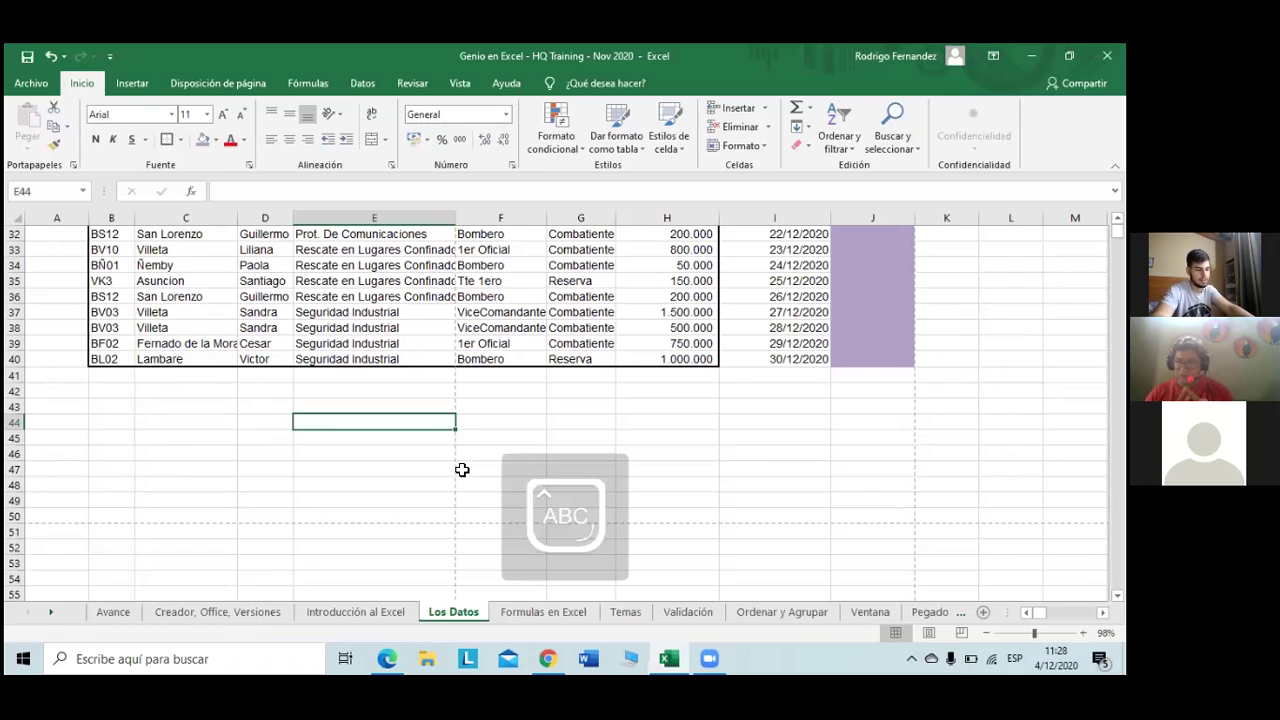
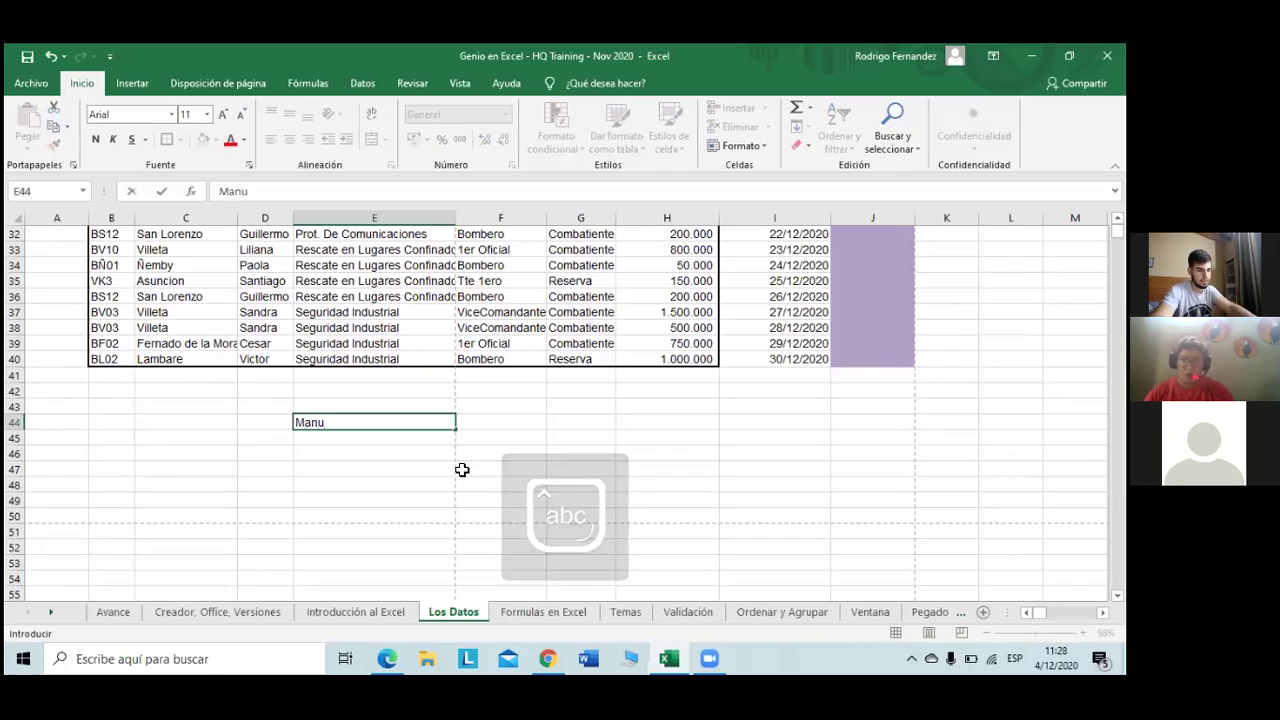
Step: Enter a first name, a phone-style number, the date 12/2/2004 and a password-like code into E44:E47
key(Return)
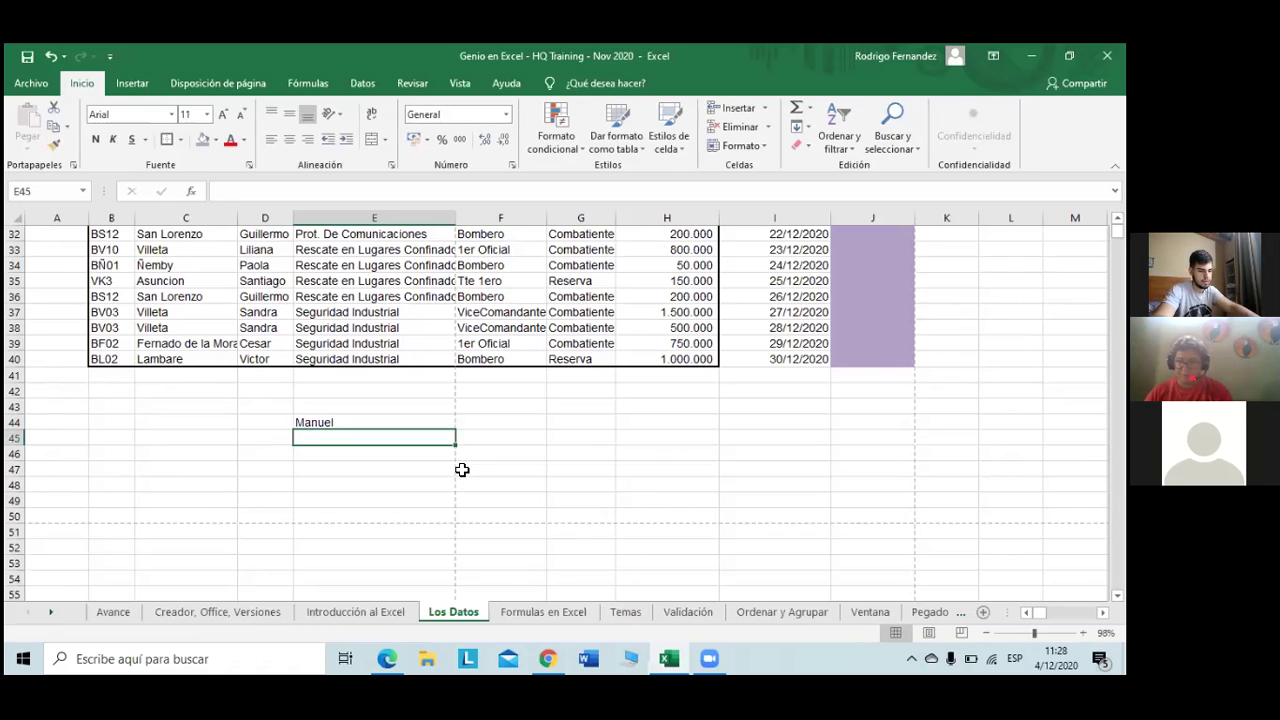
key(Return)
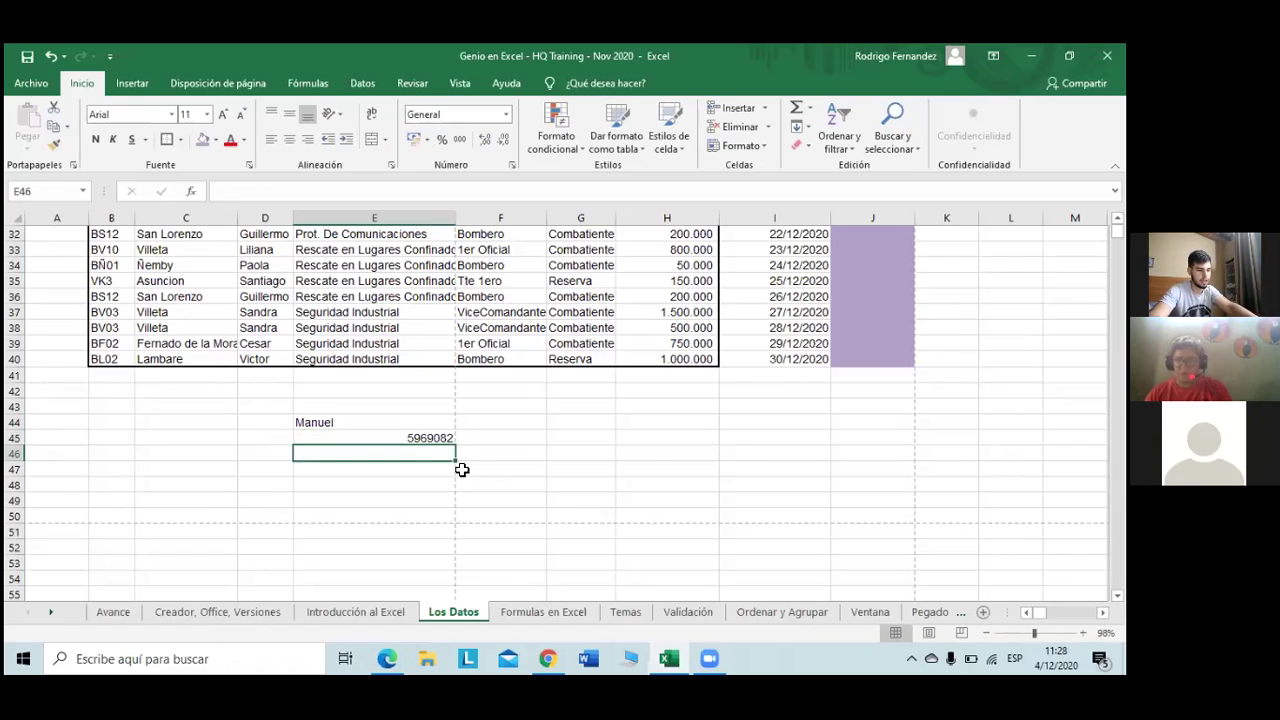
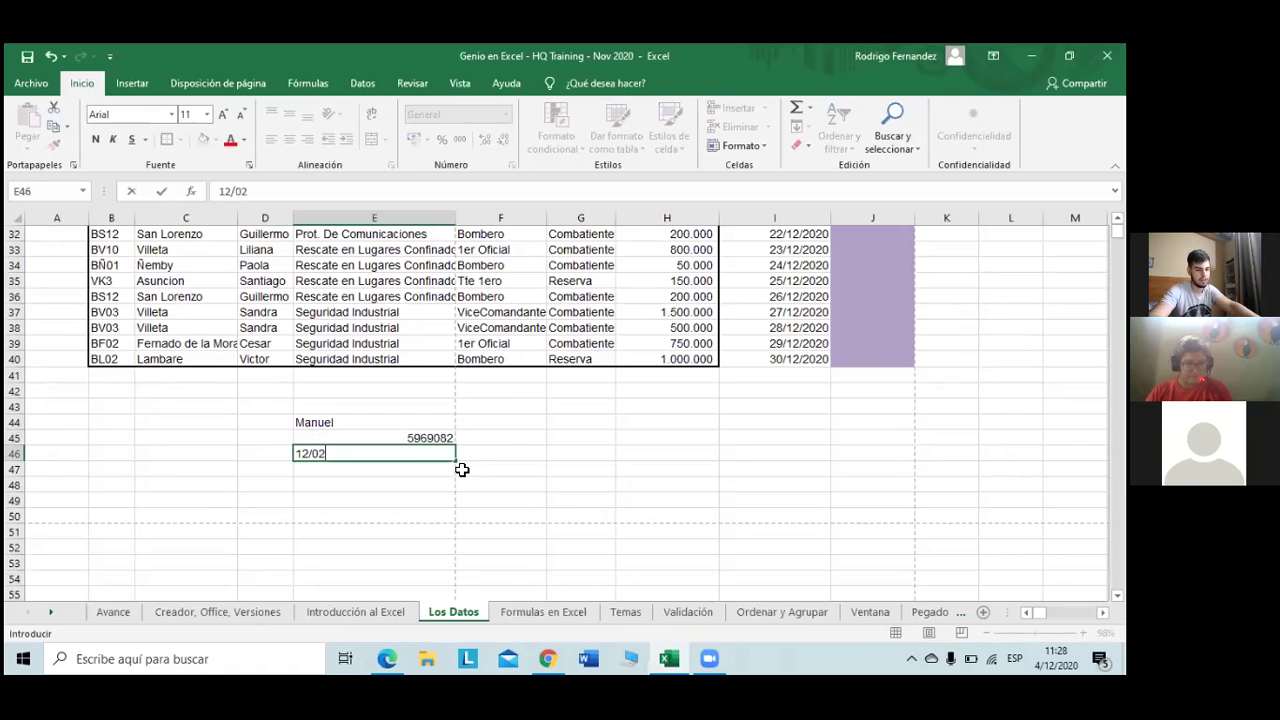
key(Return)
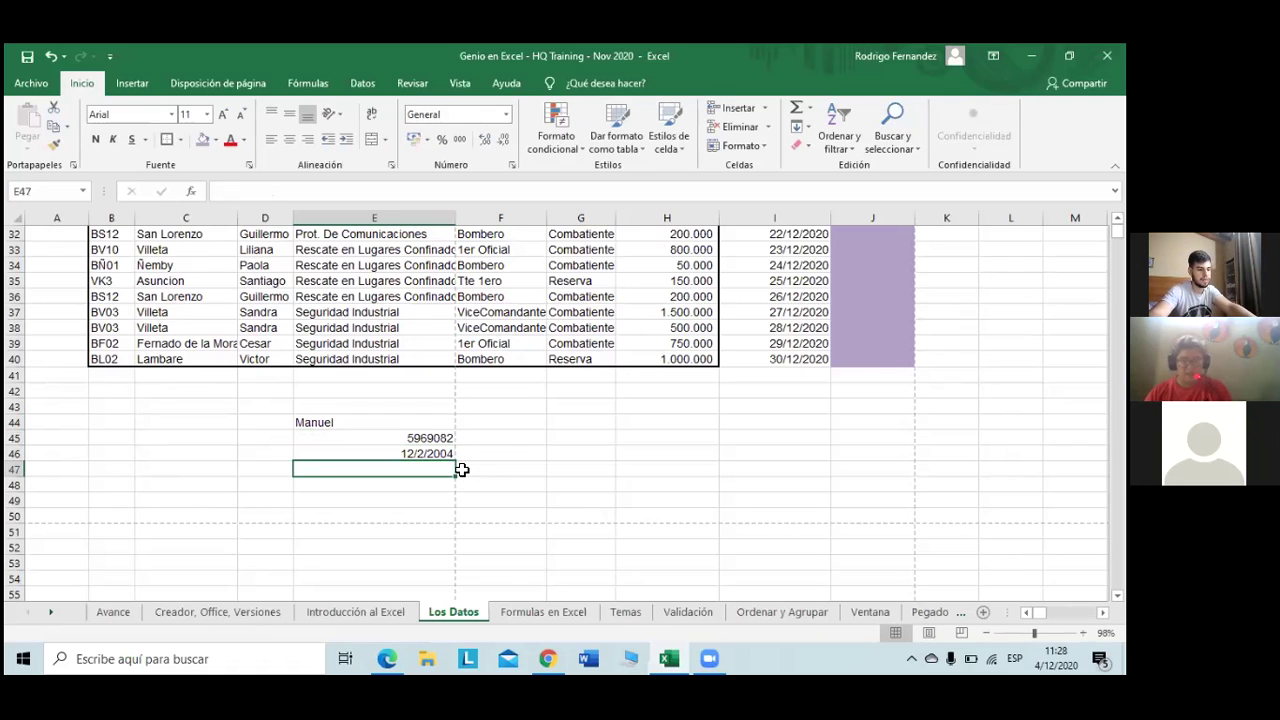
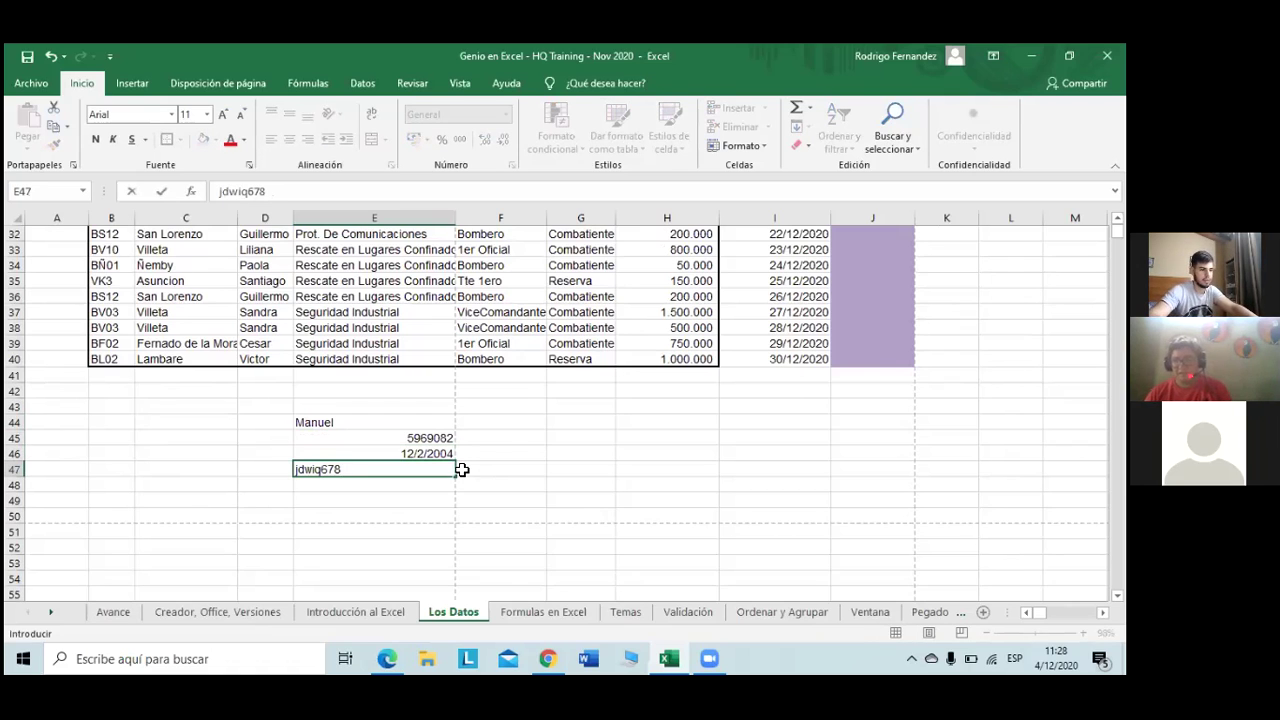
key(Return)
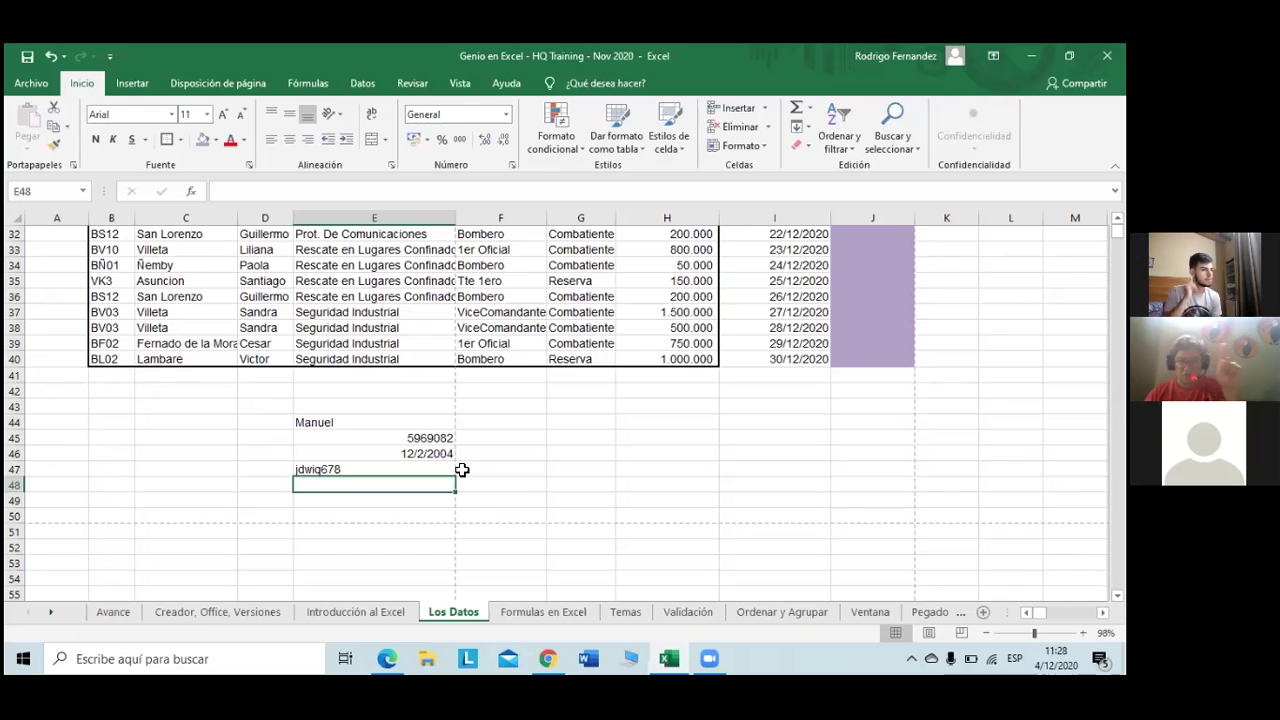
key(Up)
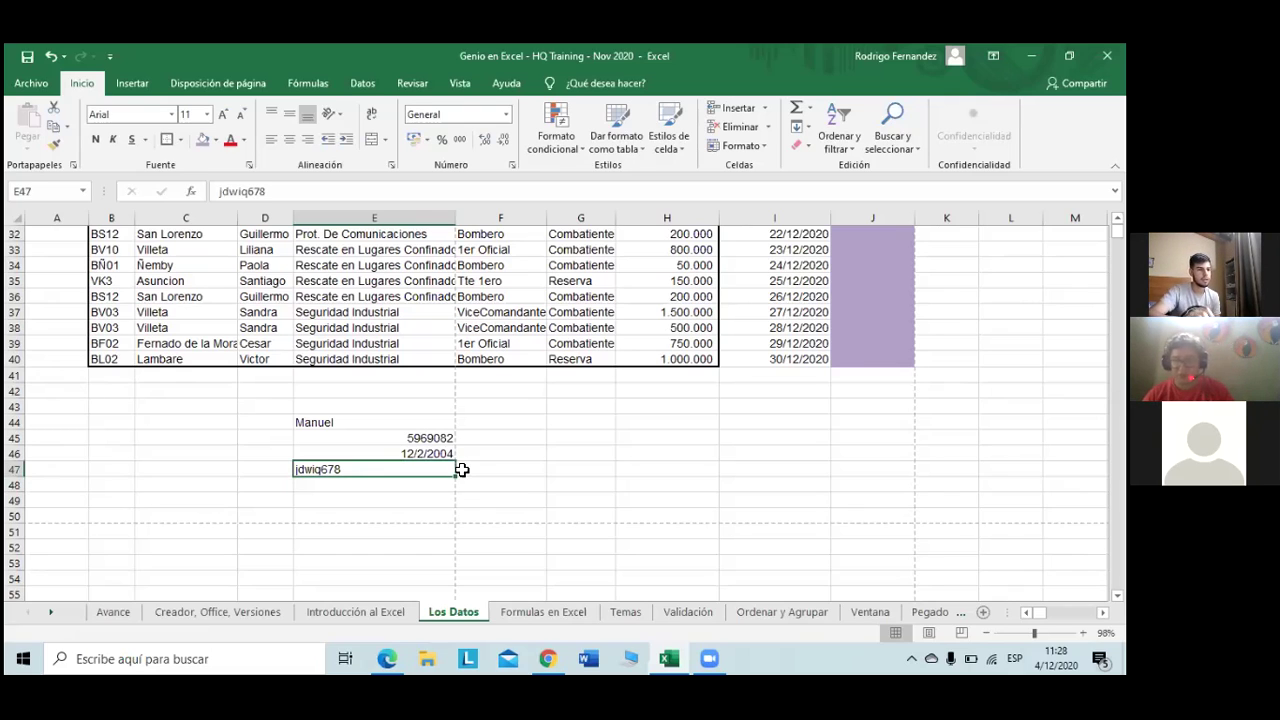
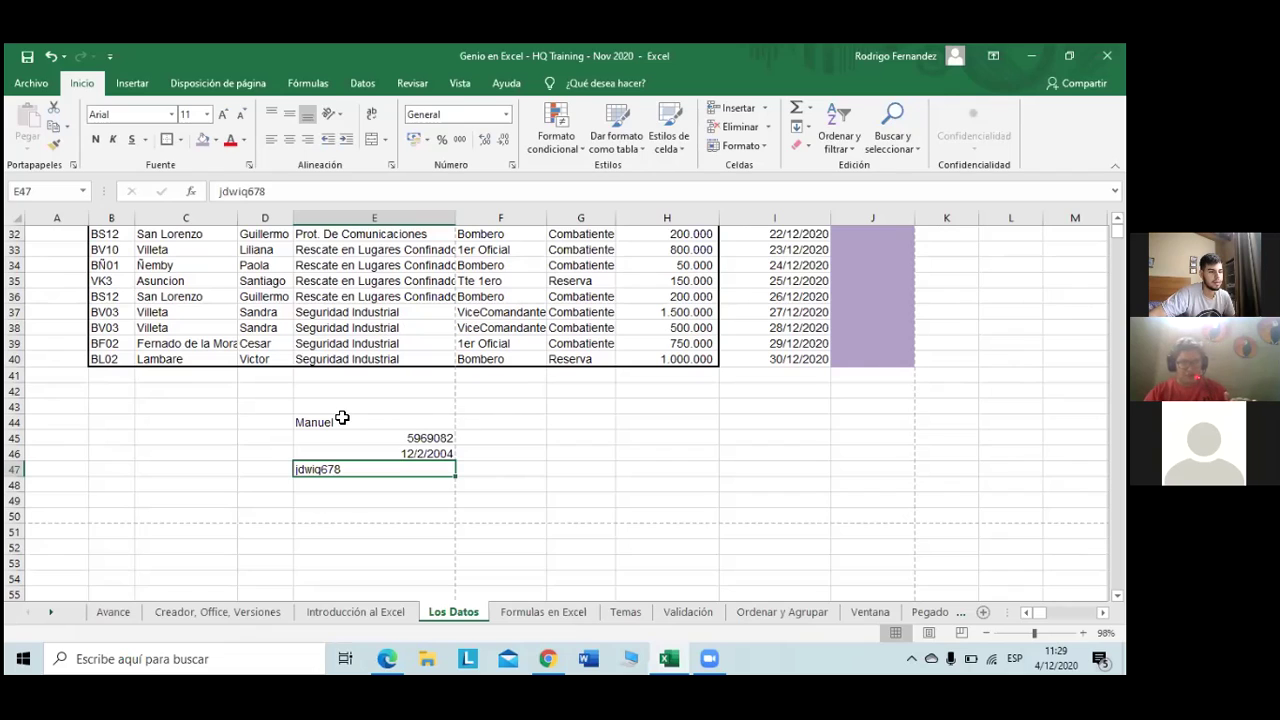
Step: Select cells E44:E47, then extend the selection to the entire rows 44–47
drag(373, 421, 477, 401)
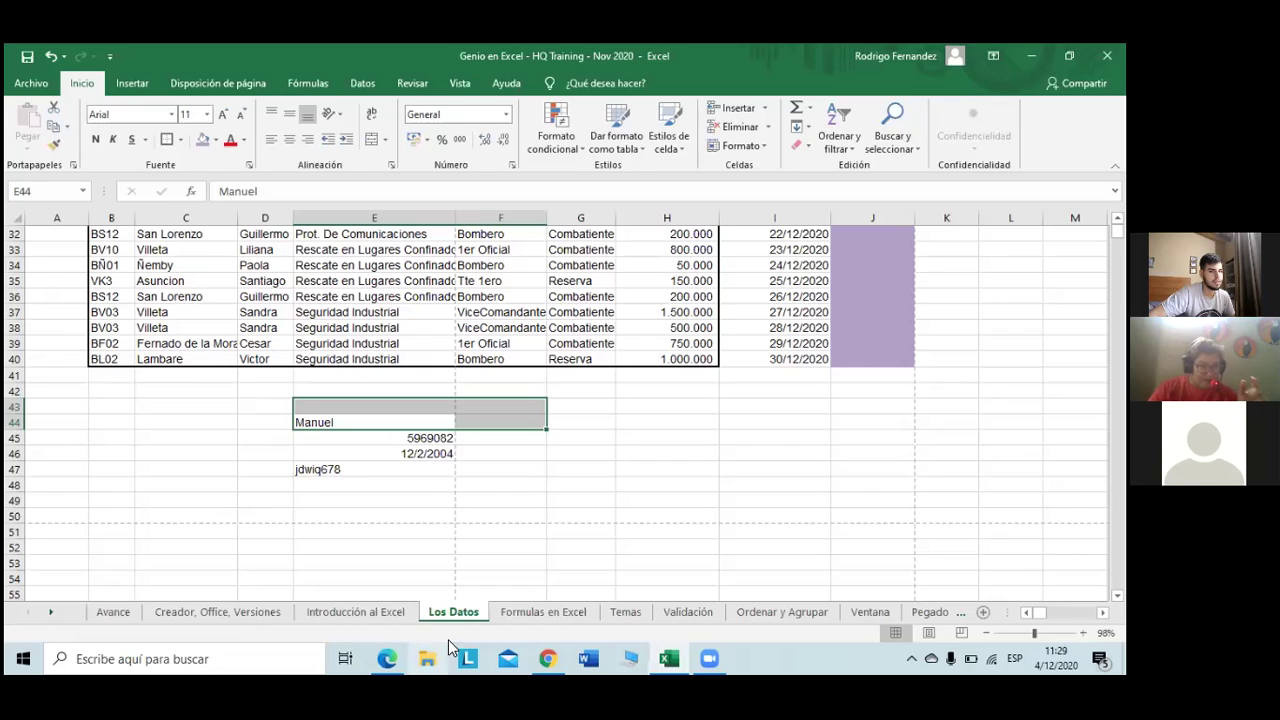
click(340, 424)
drag(340, 424, 337, 467)
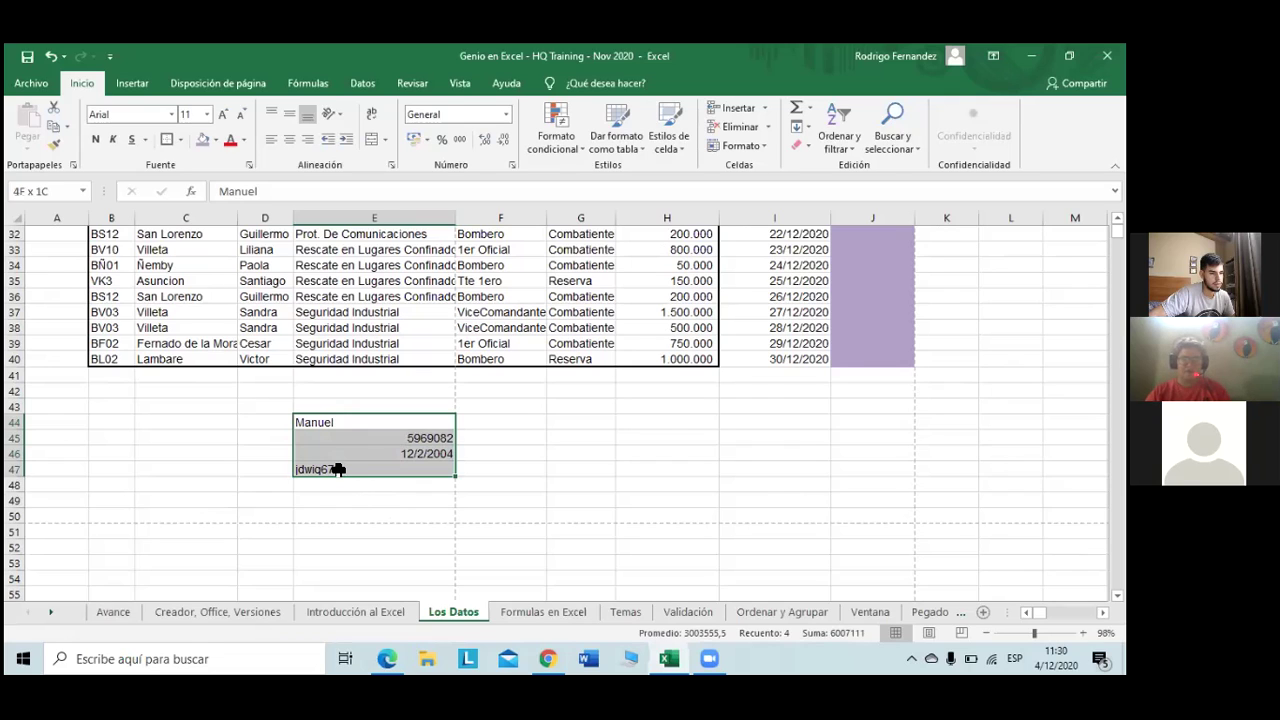
drag(338, 469, 340, 475)
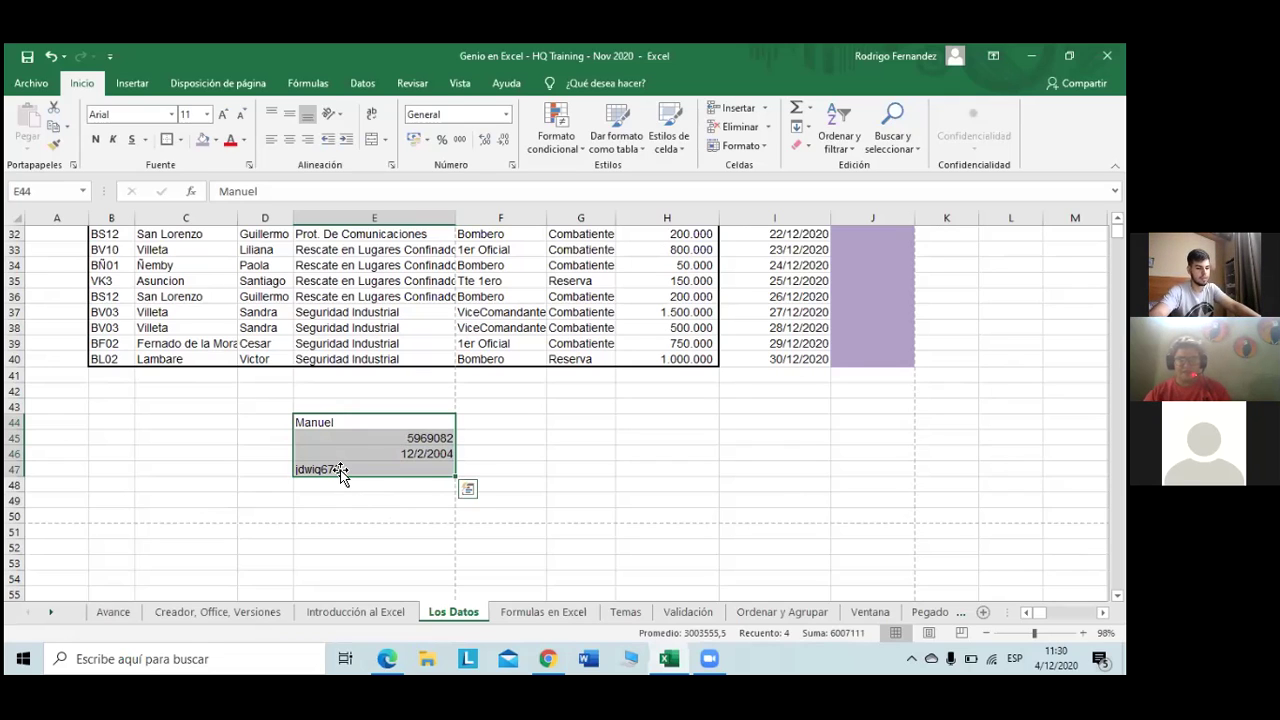
key(shift+space)
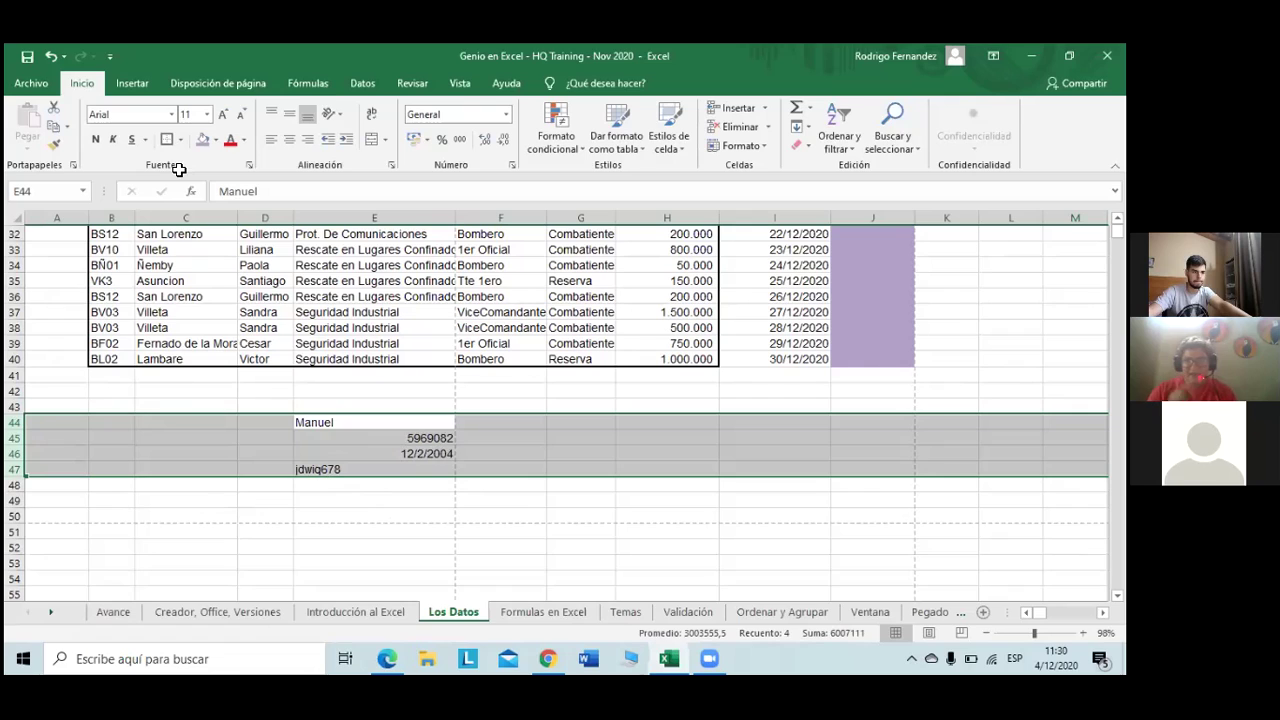
Step: Set the row height of rows 44–47 to 40 from Home > Format > Row Height
click(746, 142)
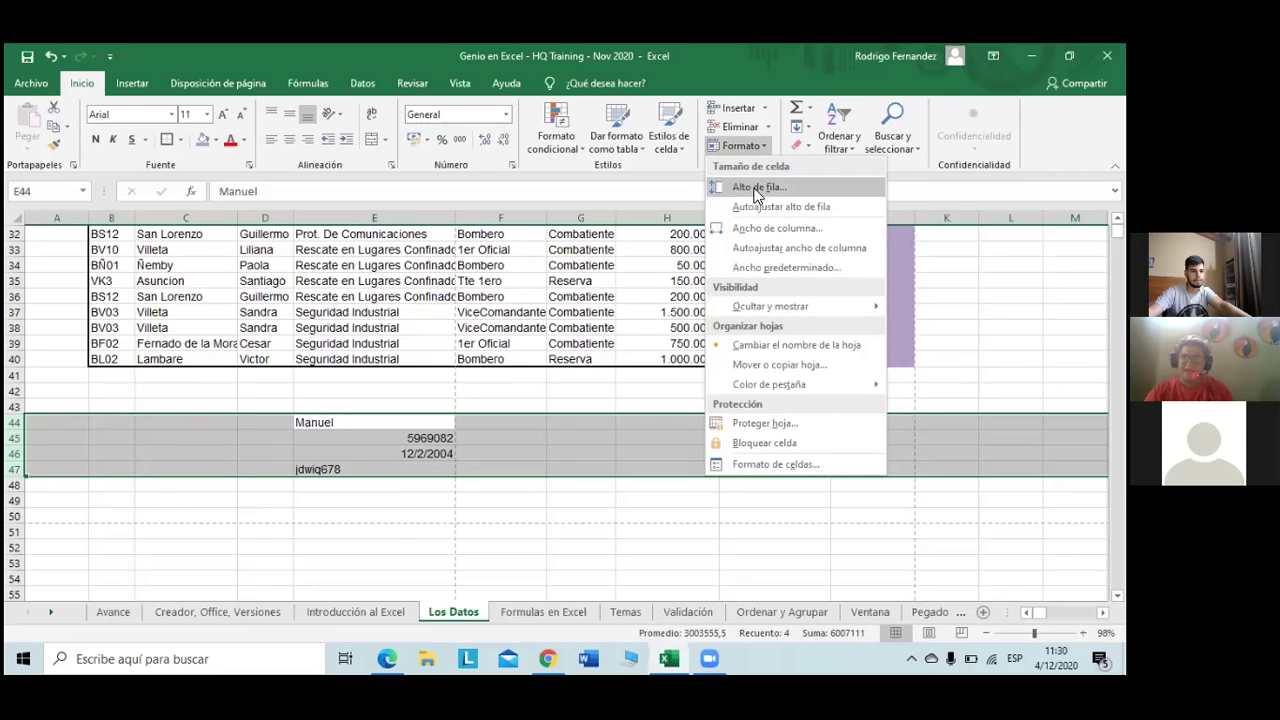
click(757, 188)
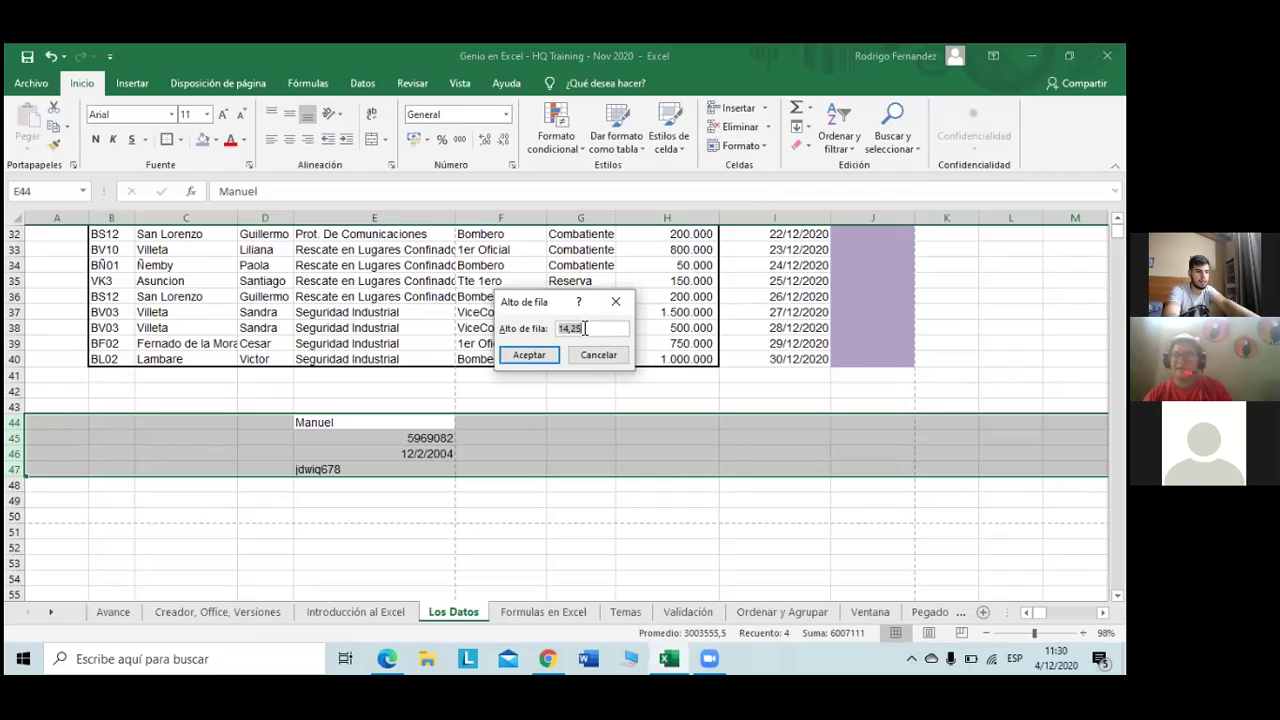
text(40)
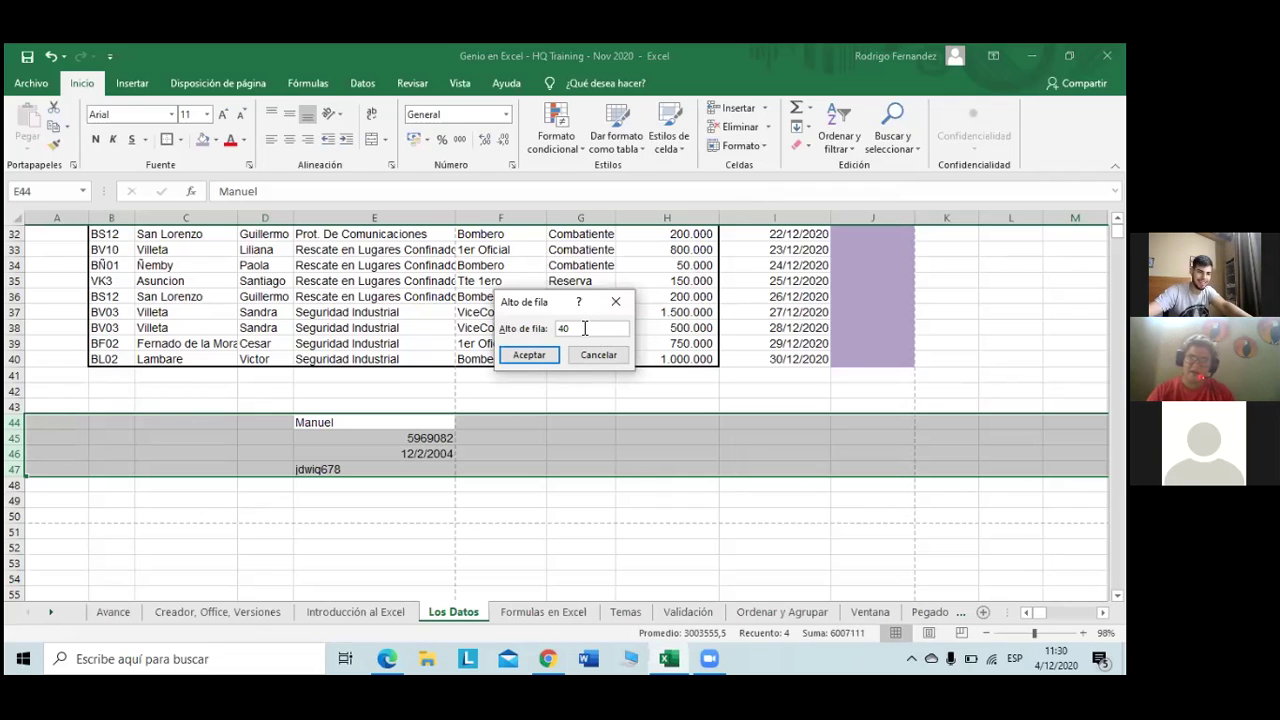
click(514, 356)
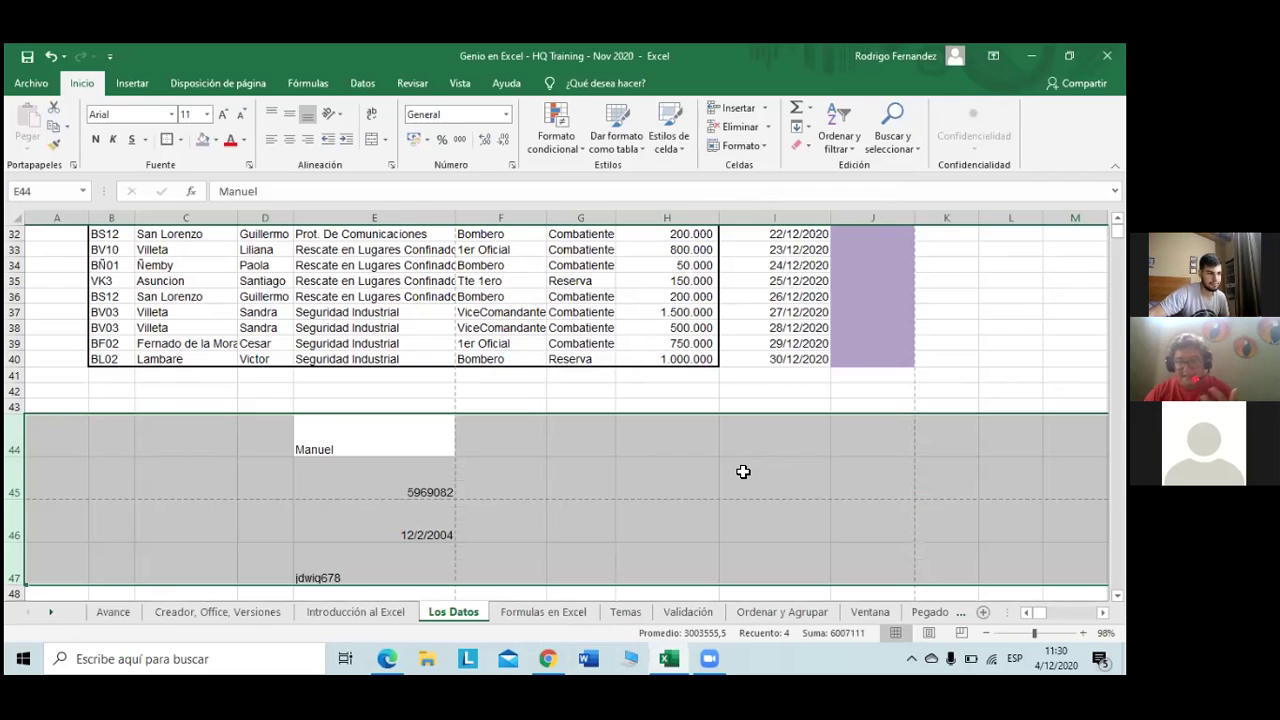
scroll(743, 471, down, 1)
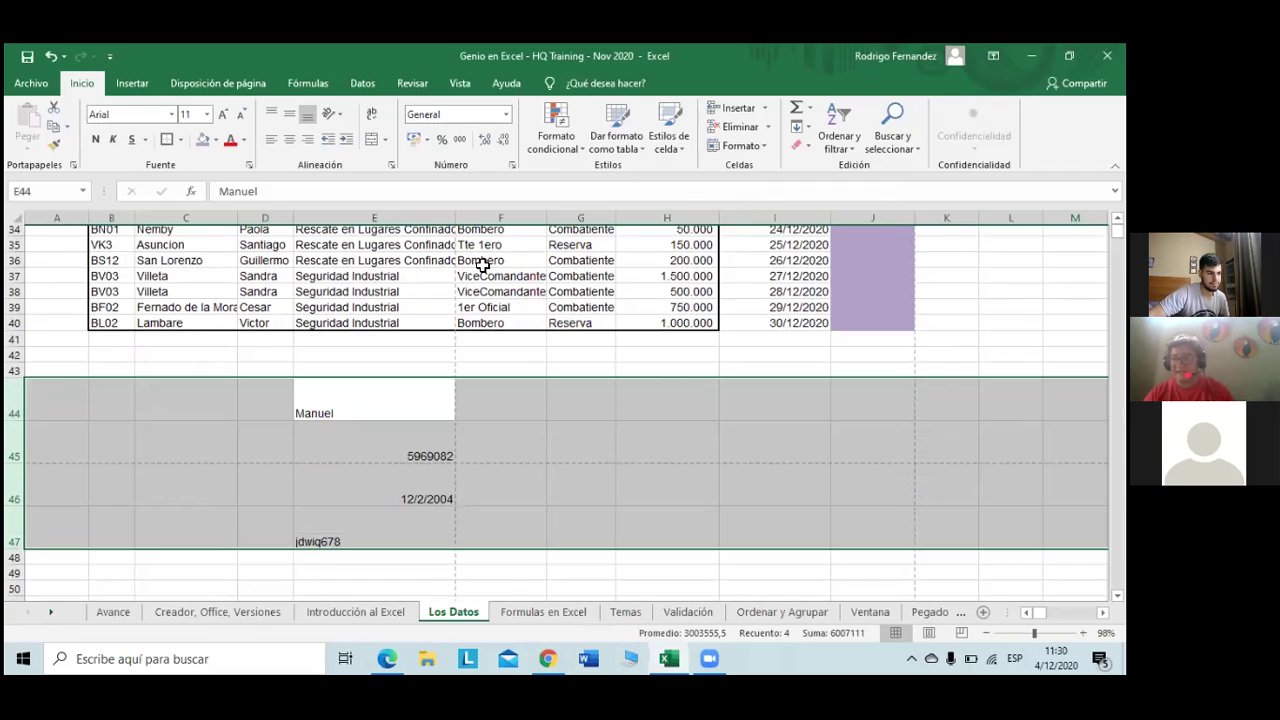
Step: Apply Top Align and Center alignment to the entries in rows 44–47
click(287, 114)
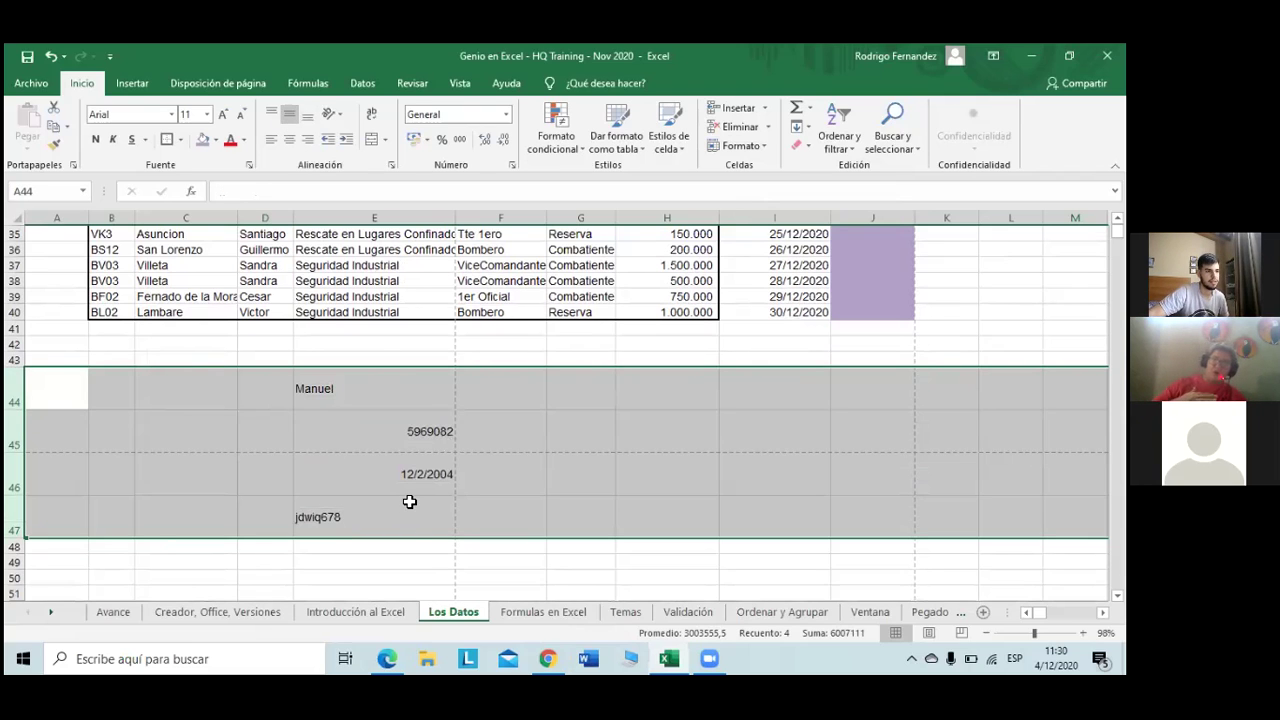
click(290, 140)
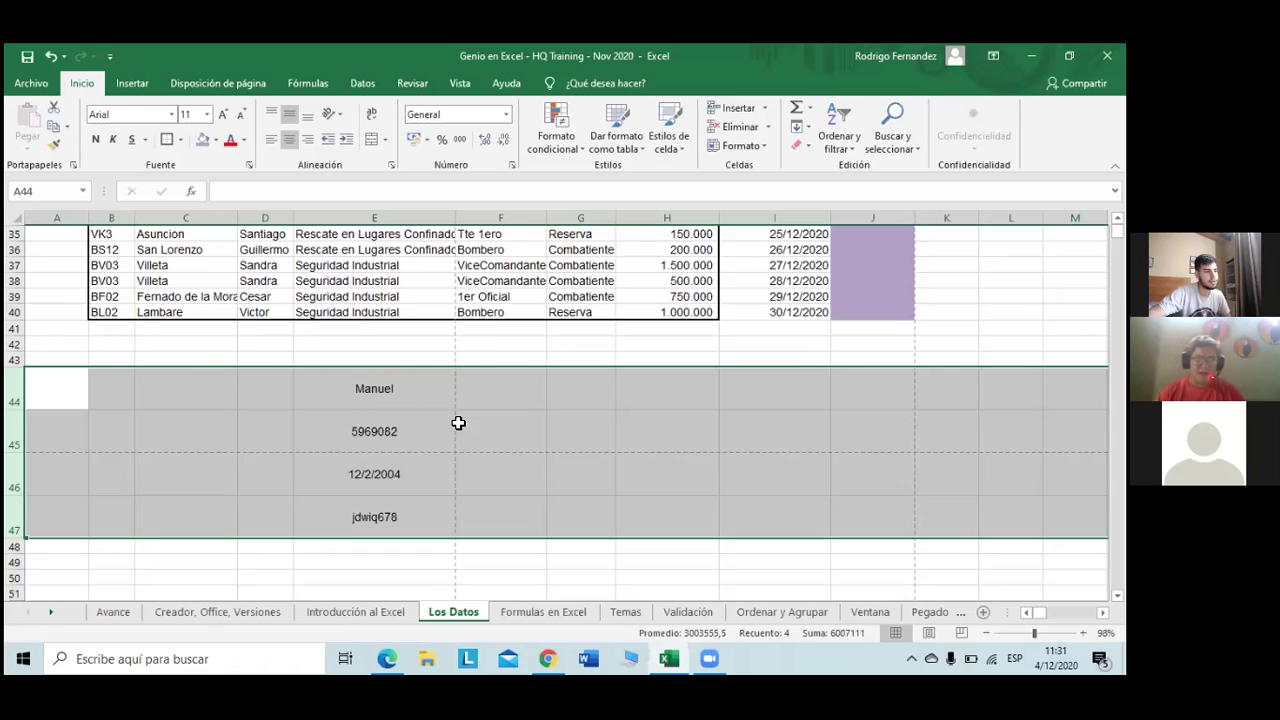
Step: Select cell E42 on Los Datos, then move to the Formulas en Excel sheet with Ctrl+PageDown
scroll(458, 423, up, 6)
scroll(194, 367, up, 4)
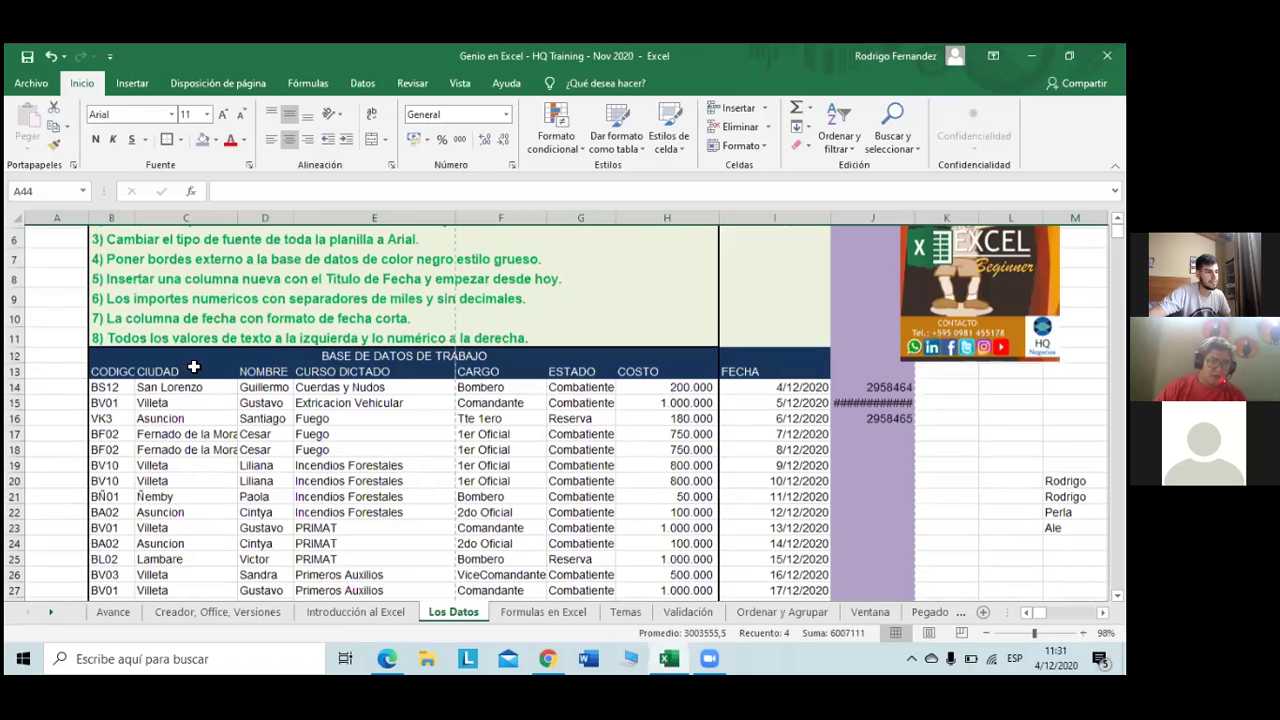
scroll(194, 367, up, 1)
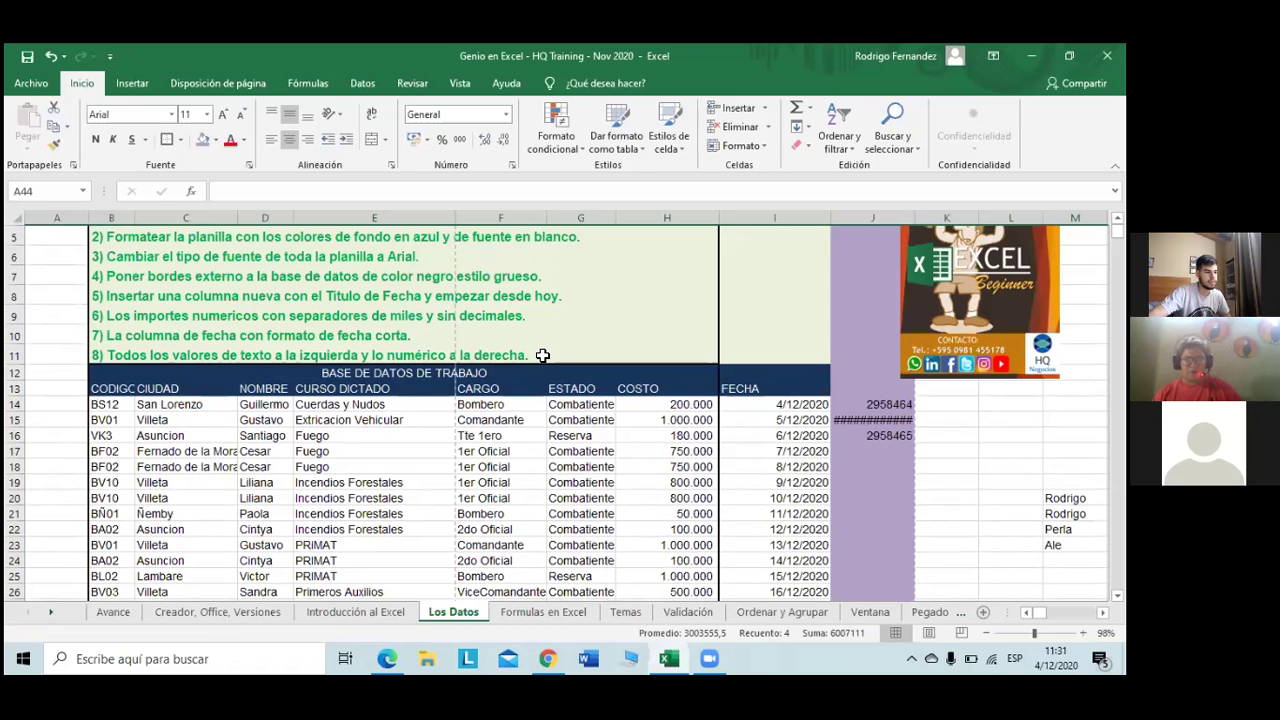
scroll(542, 355, down, 2)
scroll(542, 355, down, 2)
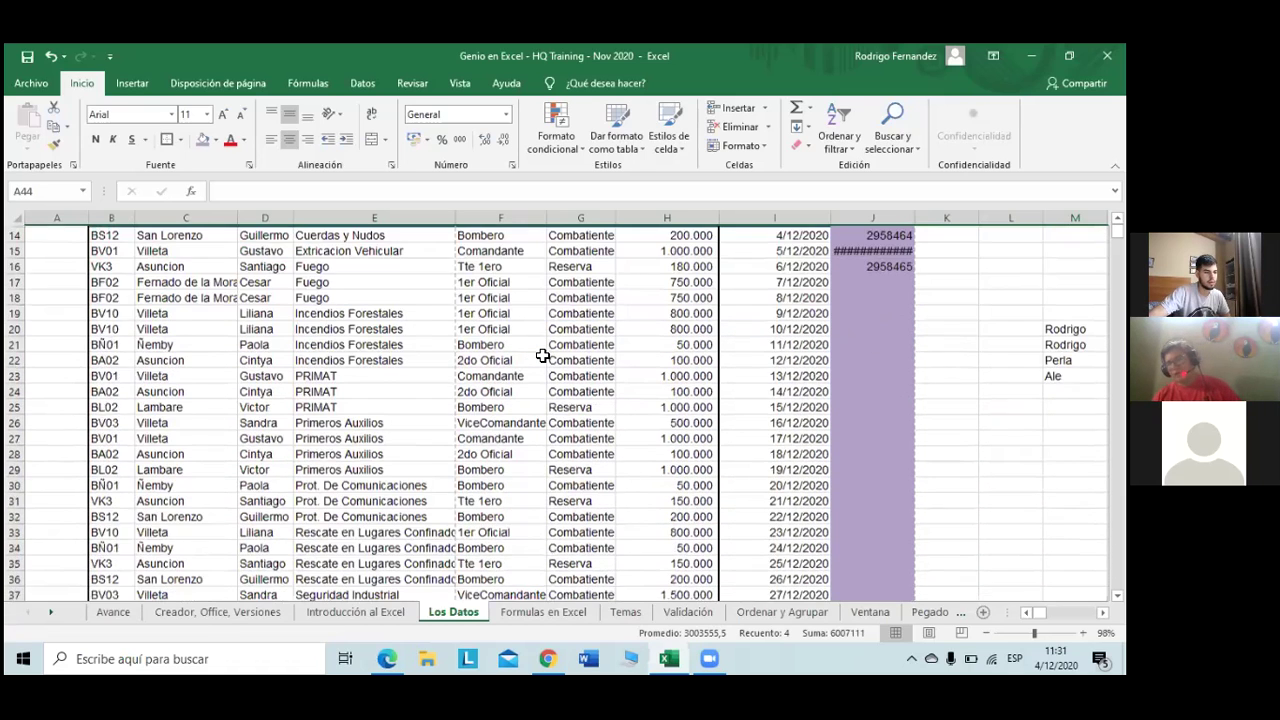
scroll(542, 355, down, 2)
scroll(542, 355, down, 2)
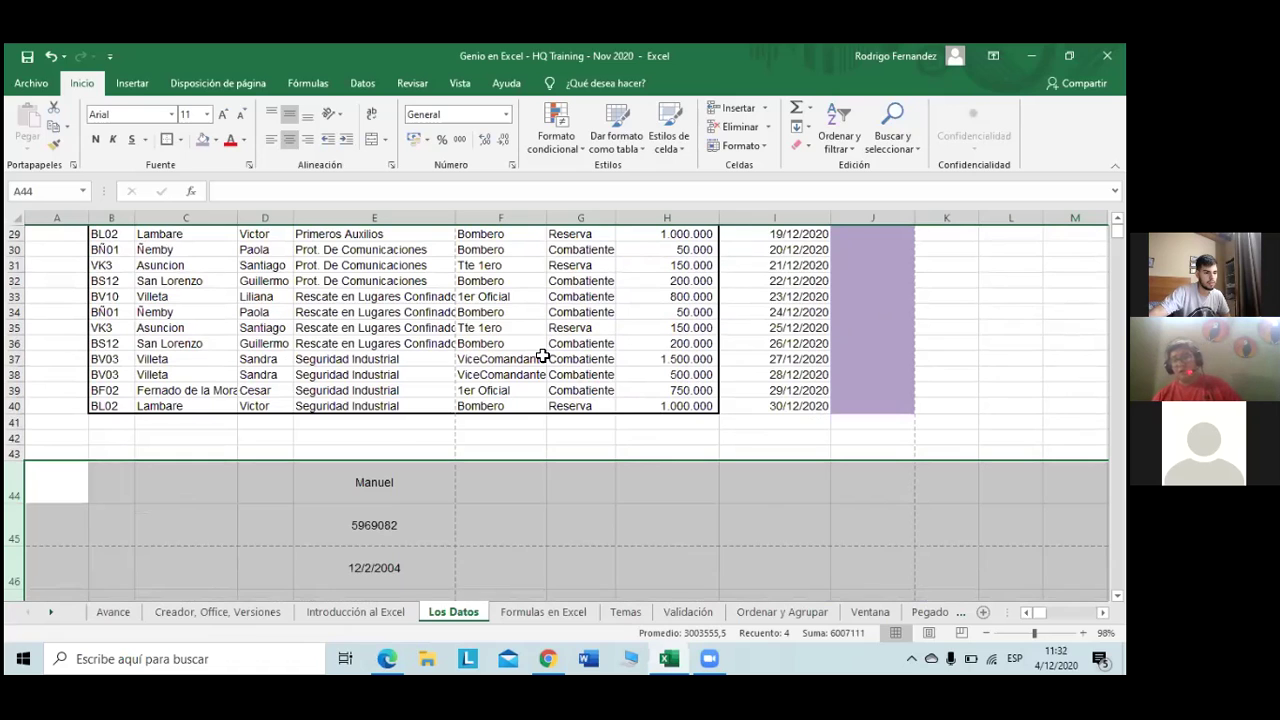
scroll(542, 355, up, 1)
click(374, 452)
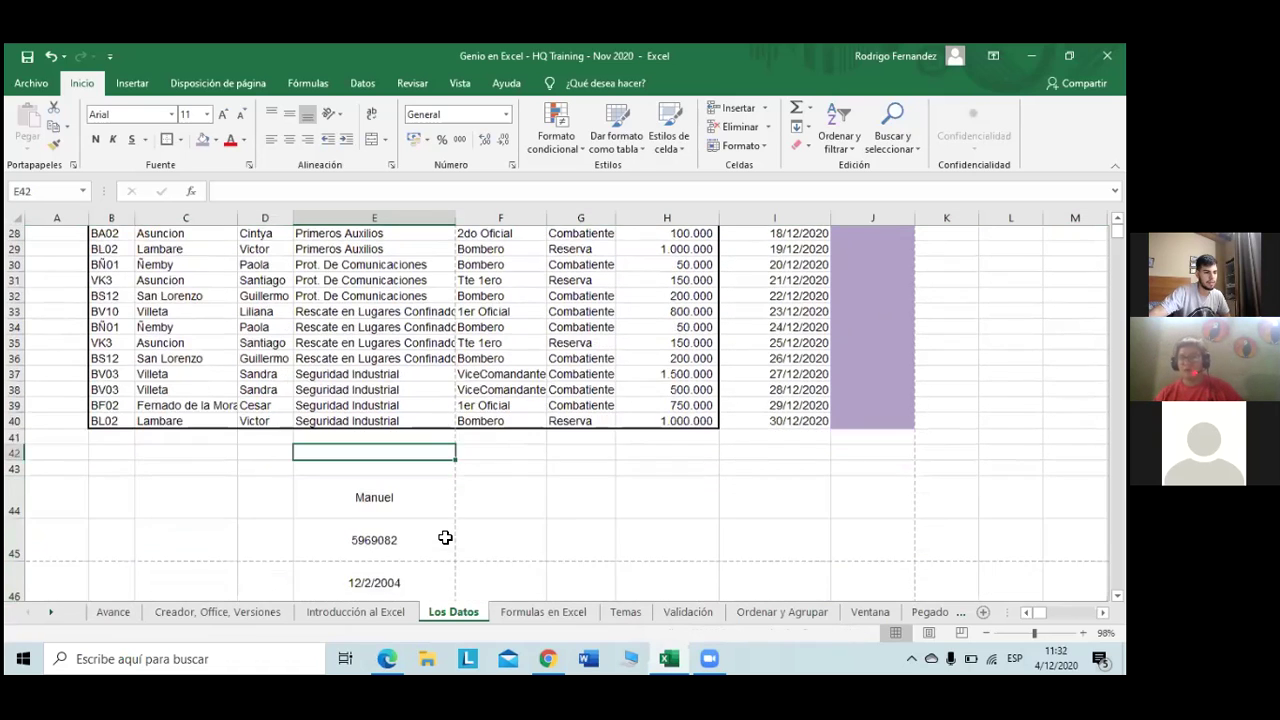
scroll(445, 538, down, 1)
scroll(445, 538, down, 1)
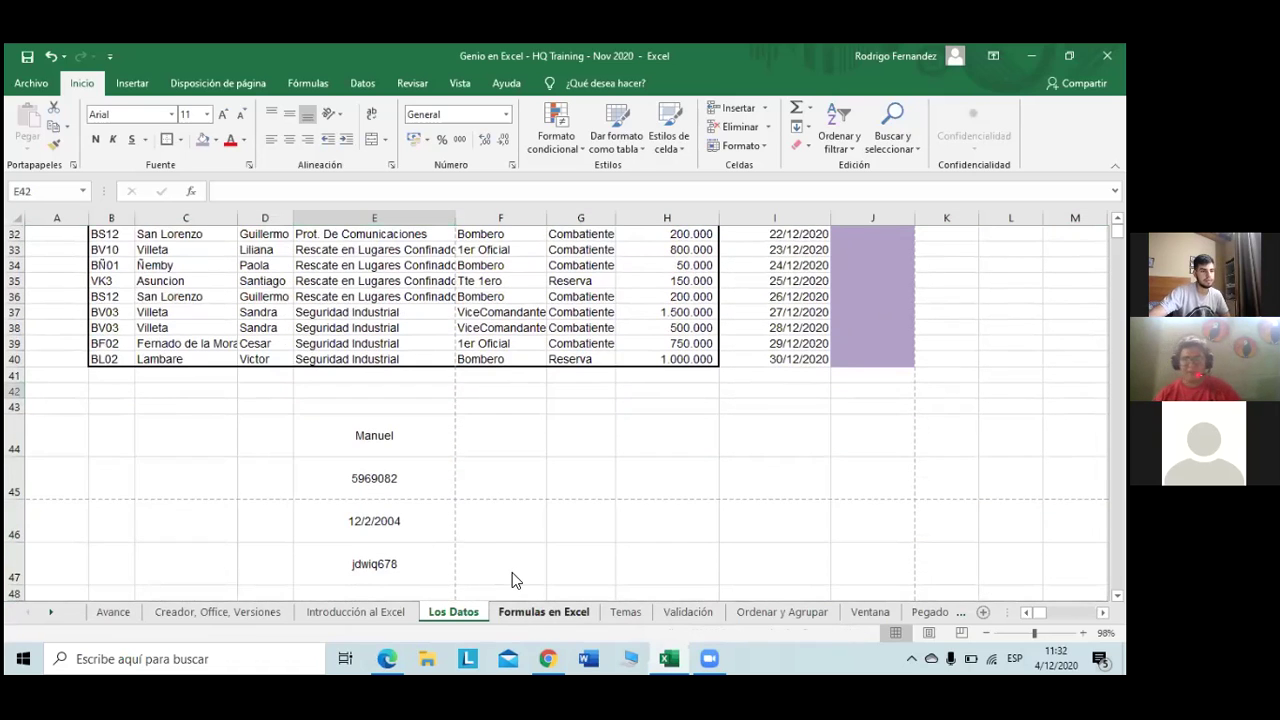
key(ctrl+Page_Down)
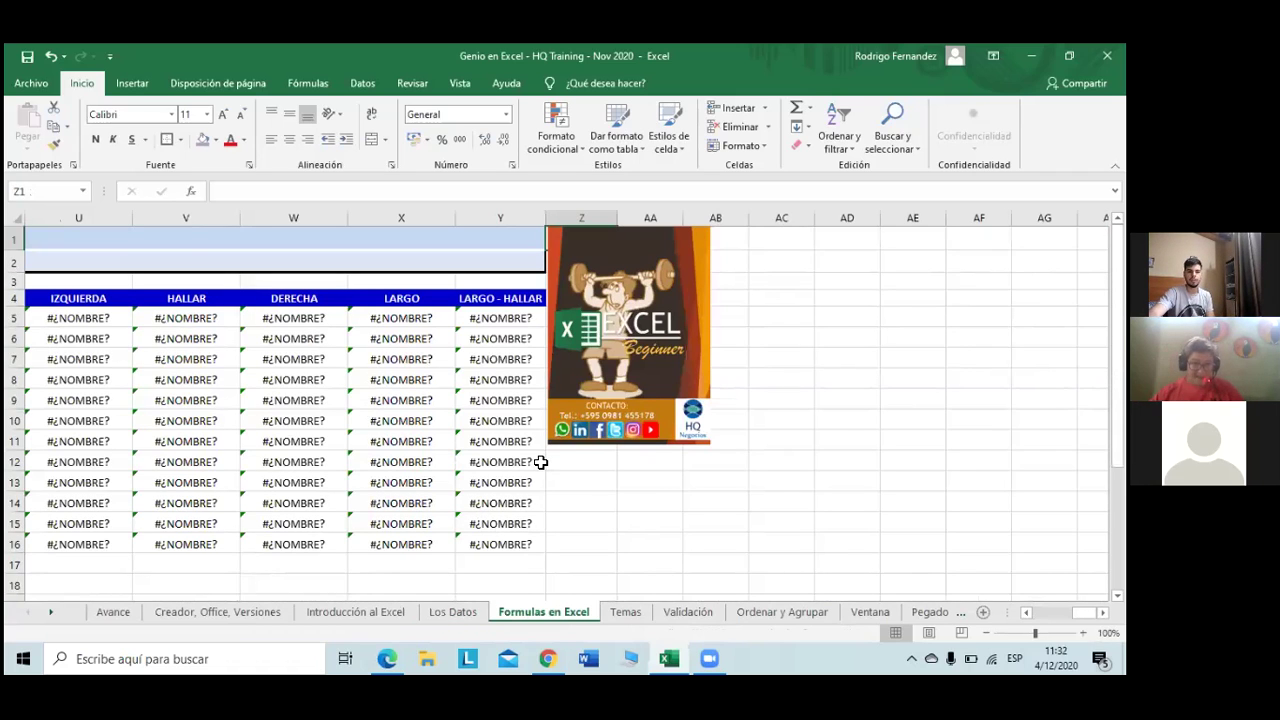
scroll(540, 462, down, 1)
scroll(540, 462, up, 1)
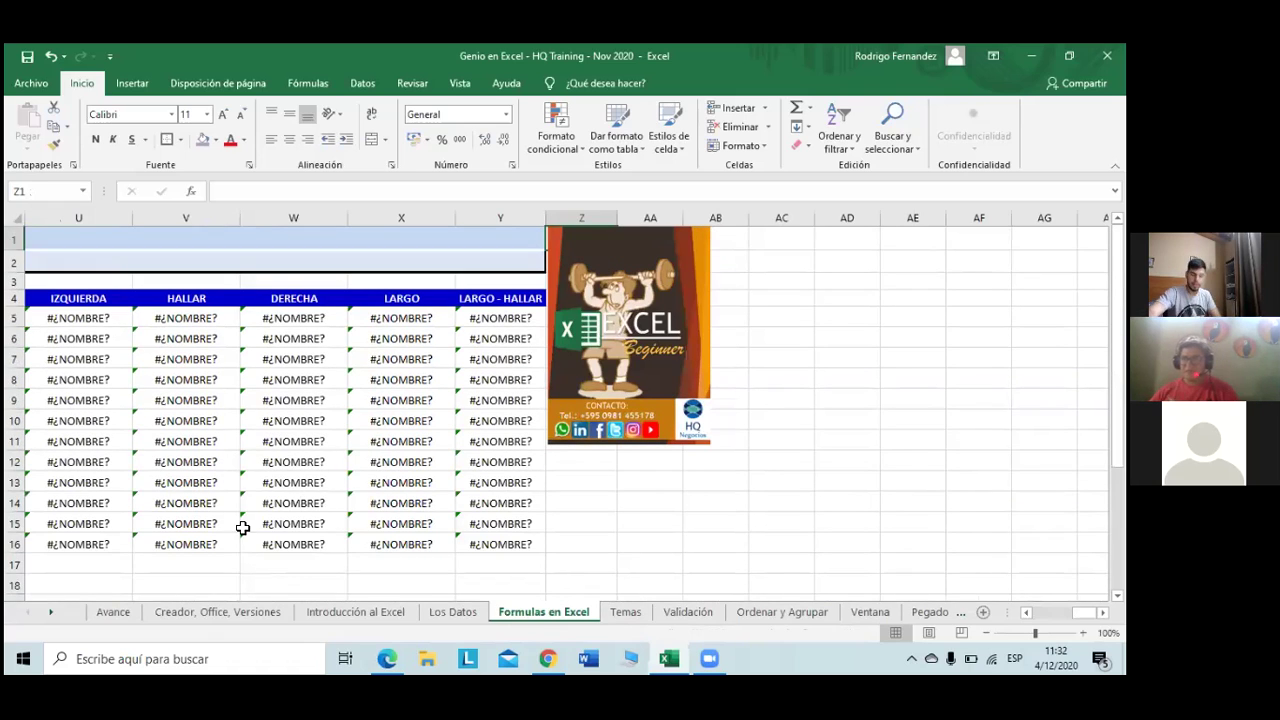
Step: Show the Avance sheet and group it with Creador, Office, Versiones and Introducción al Excel
right_click(113, 613)
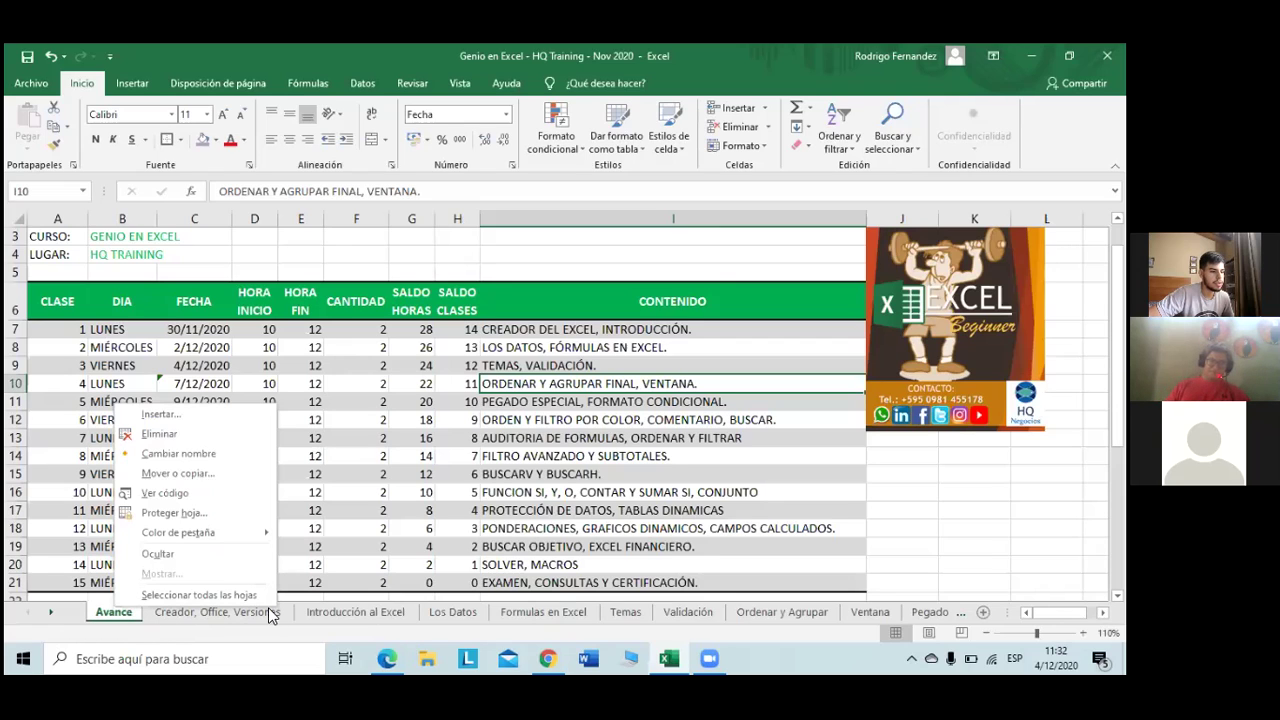
click(171, 636)
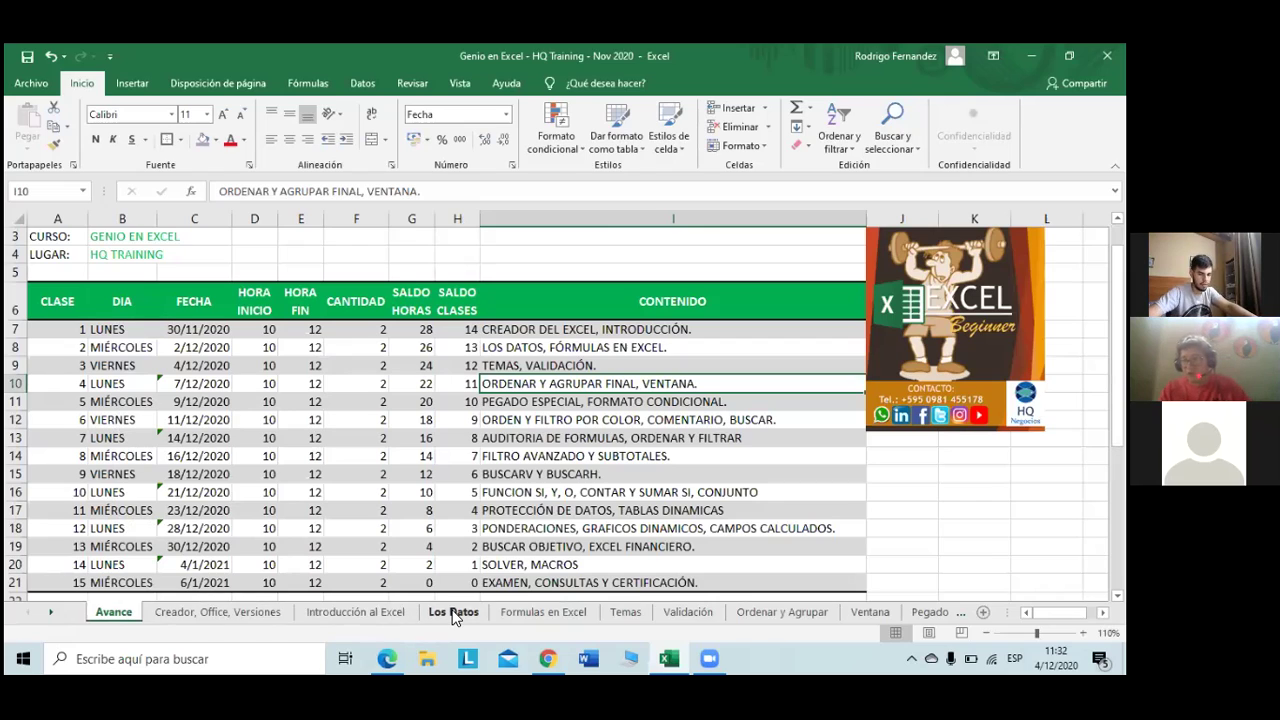
click(52, 612)
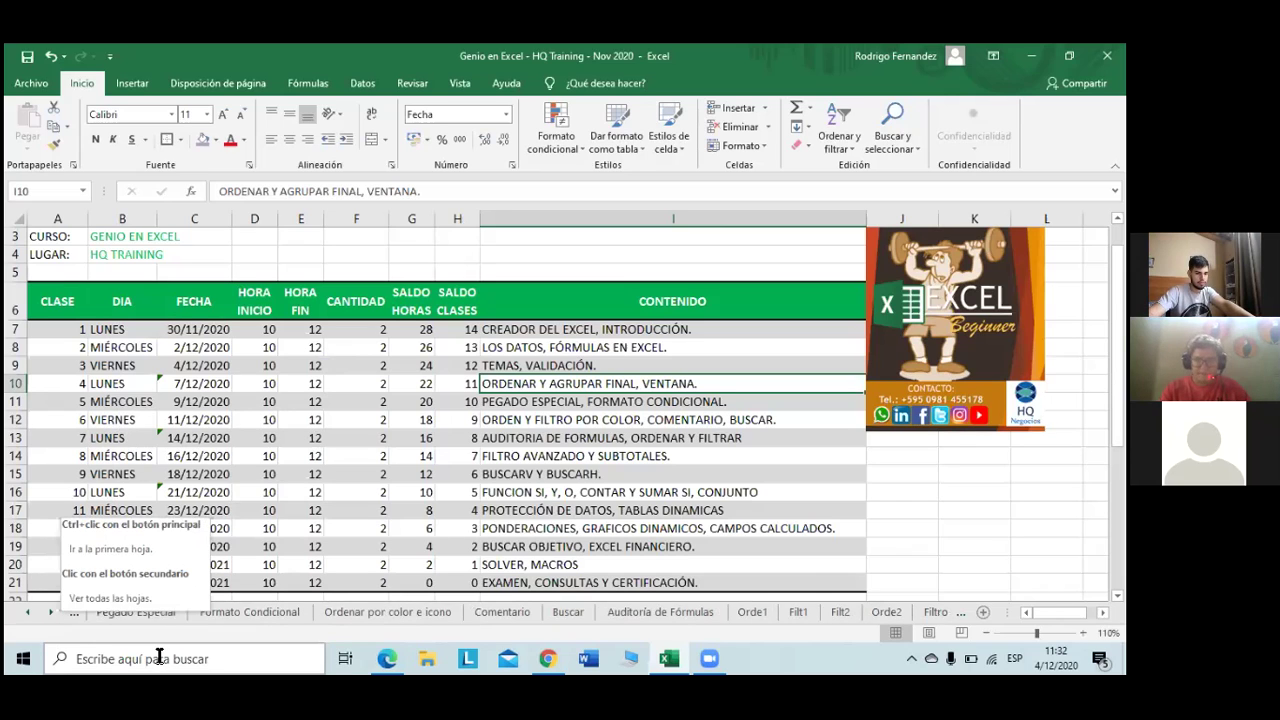
click(32, 613)
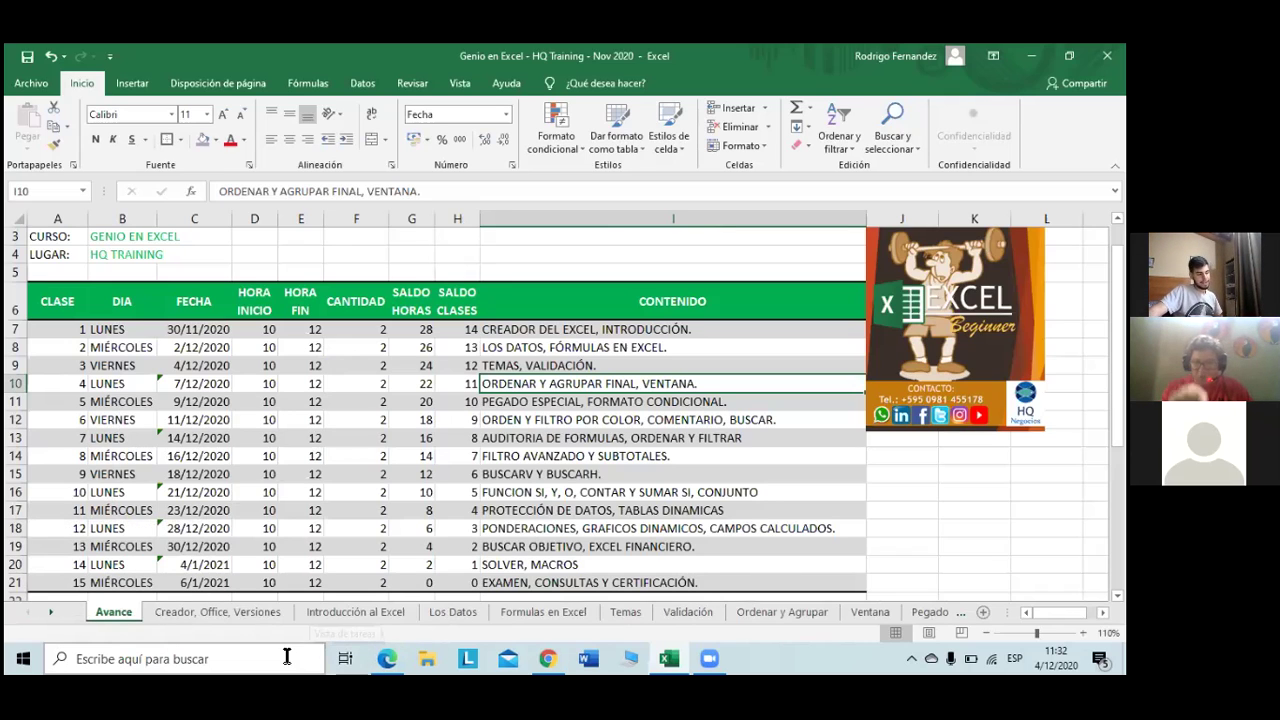
ctrl+click(165, 611)
Step: Browse the grouped sheets, then extend the group from Avance to Los Datos with Ctrl+Shift+PageDown
ctrl+click(347, 616)
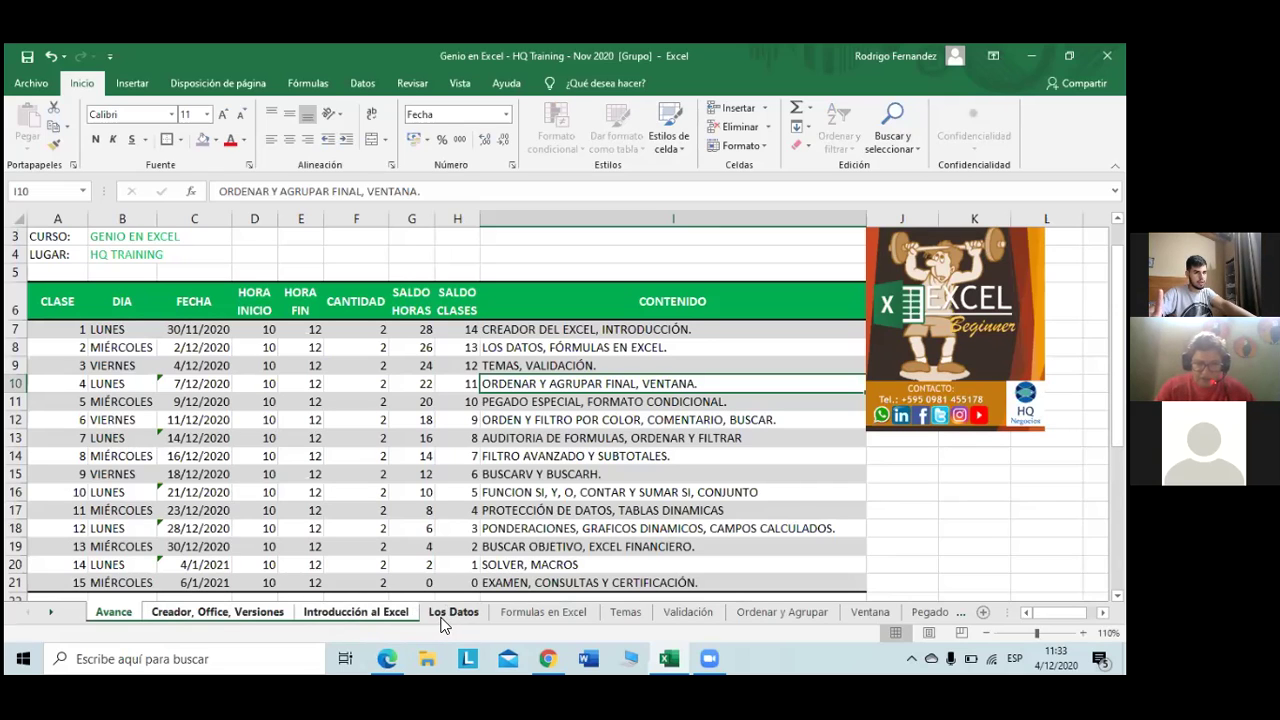
click(358, 612)
click(277, 613)
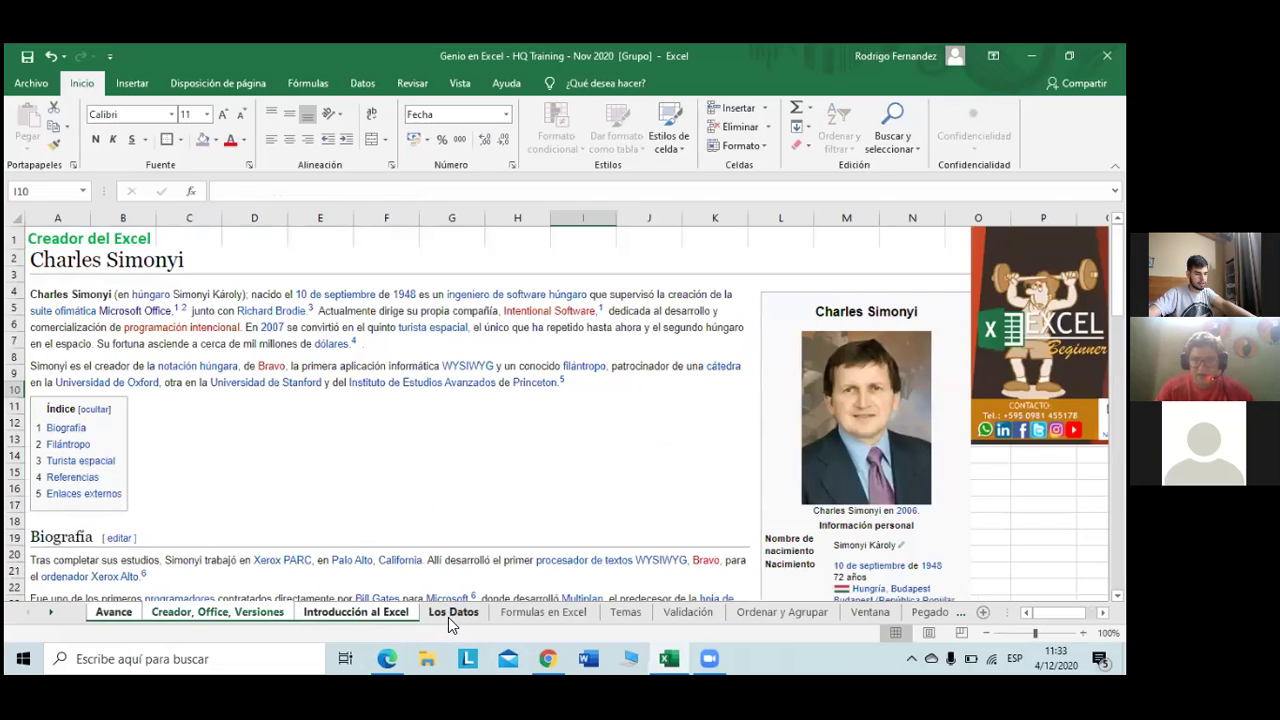
click(446, 614)
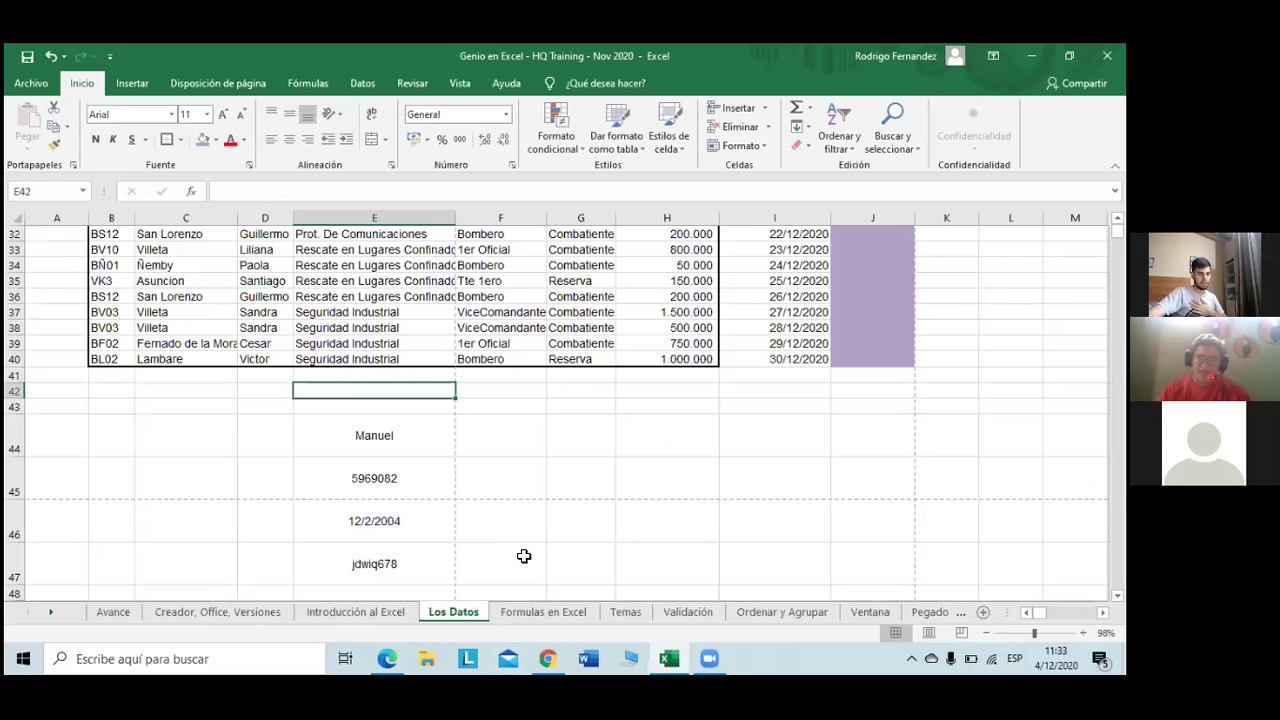
click(118, 611)
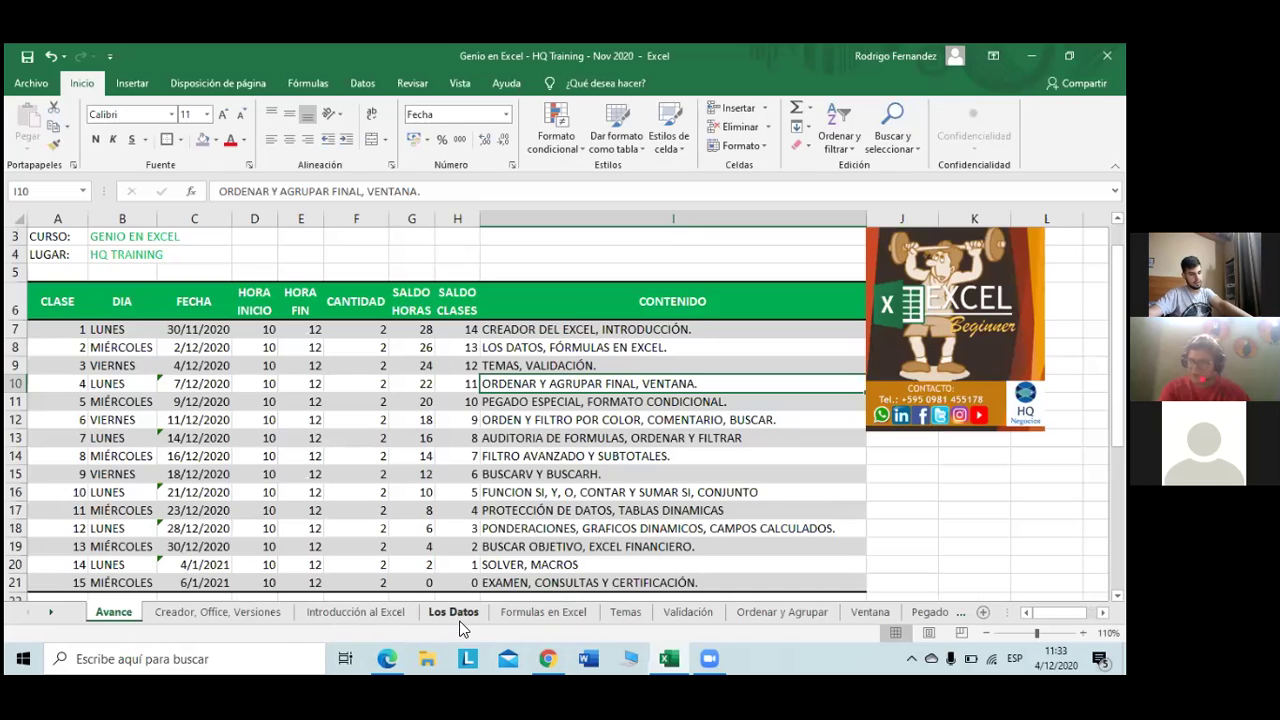
key(ctrl+shift+Page_Down)
key(ctrl+shift+Page_Down)
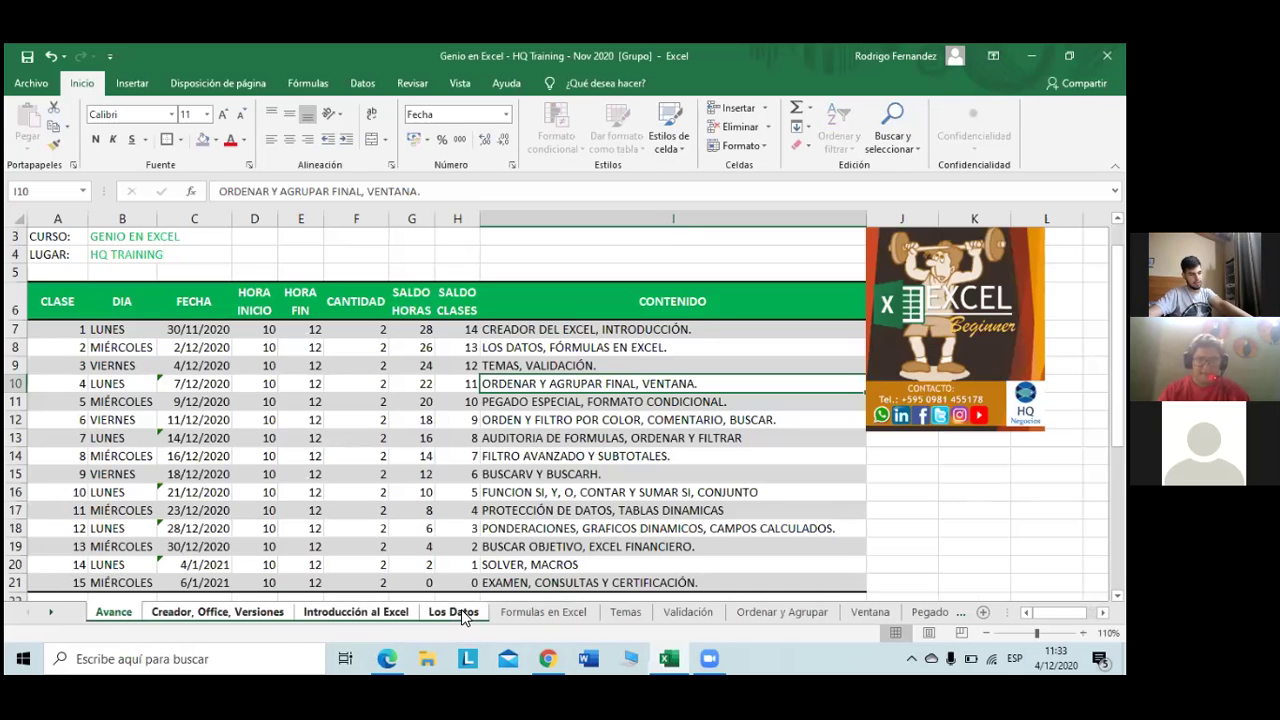
key(ctrl+shift+Page_Down)
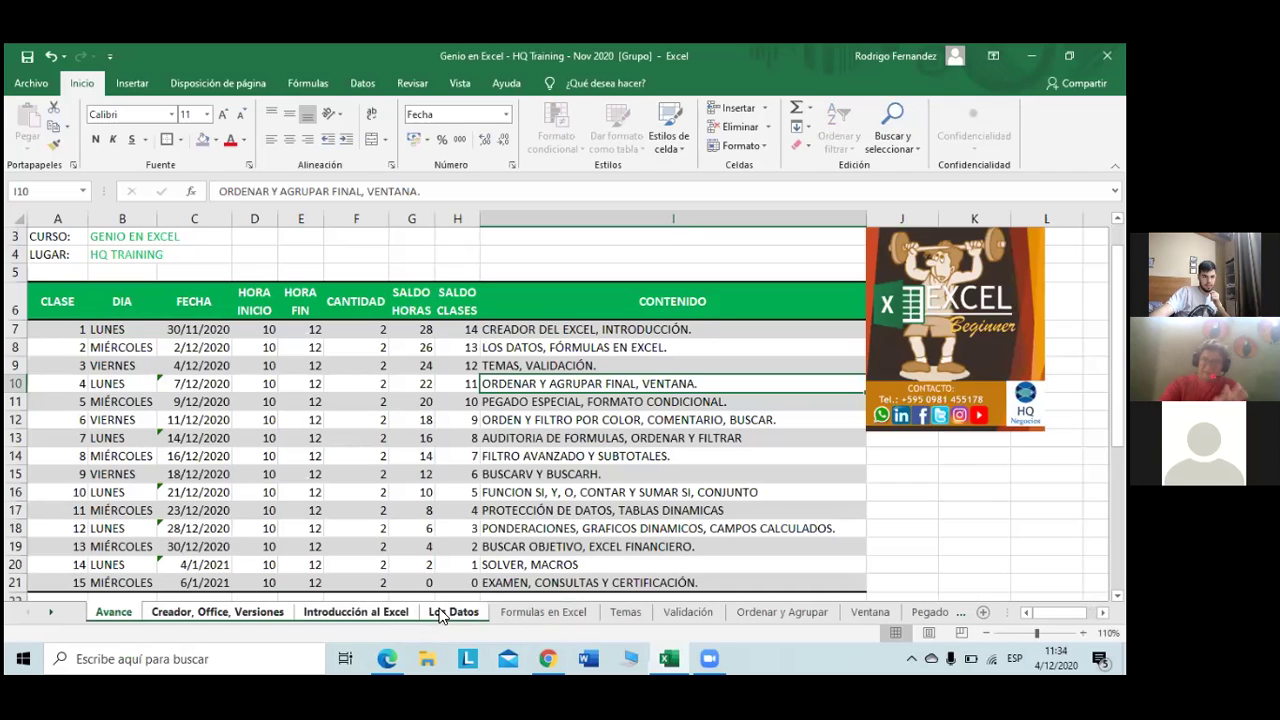
Step: Regroup only Avance through Los Datos, keeping Formulas en Excel out of the group
click(516, 613)
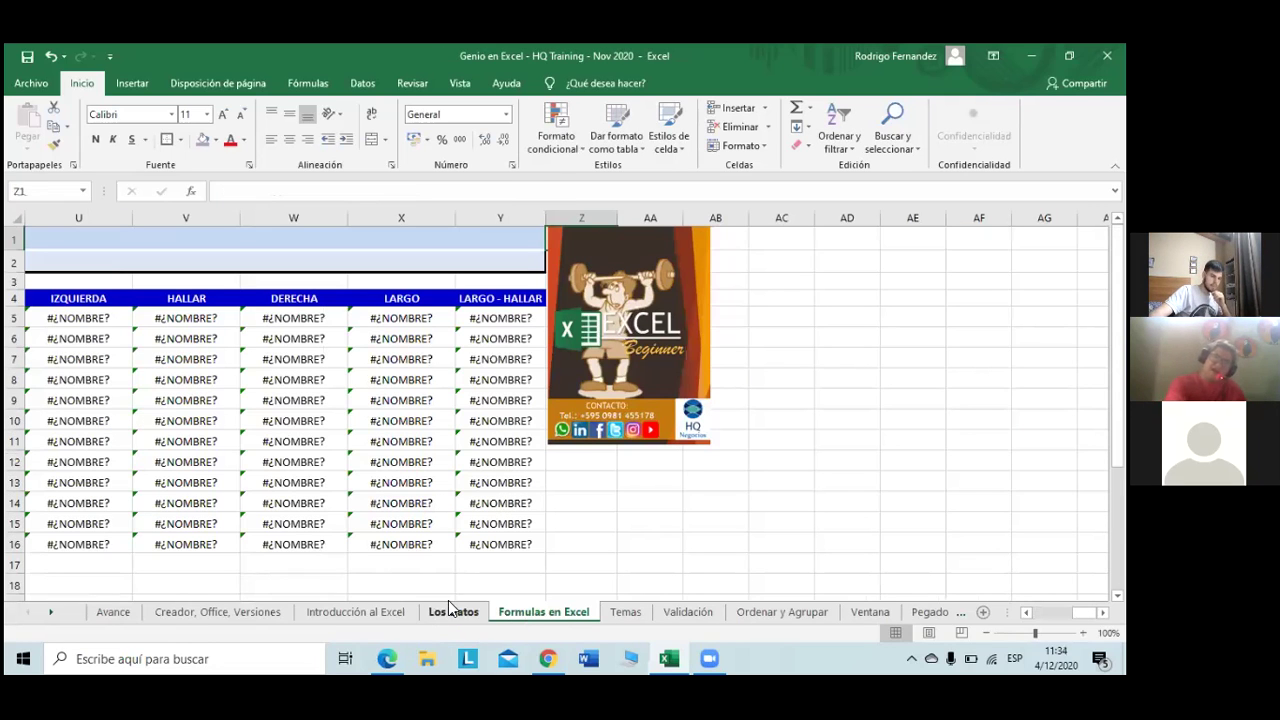
click(100, 610)
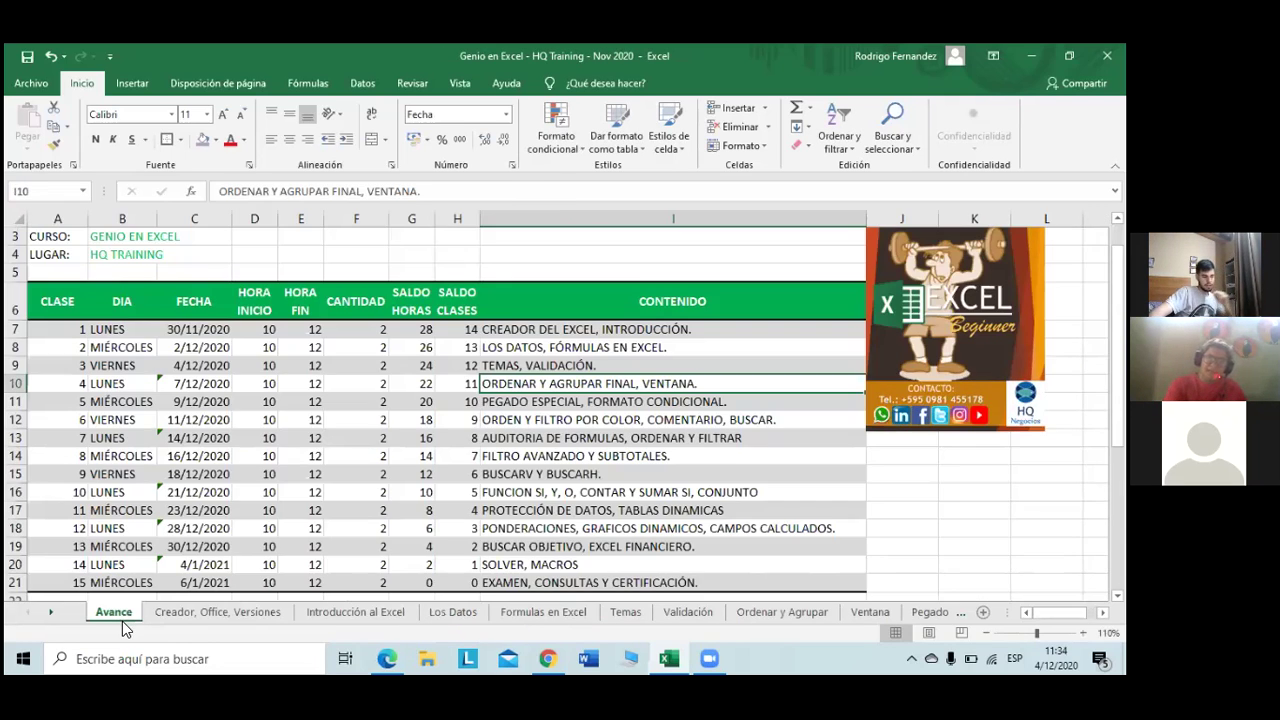
ctrl+click(455, 613)
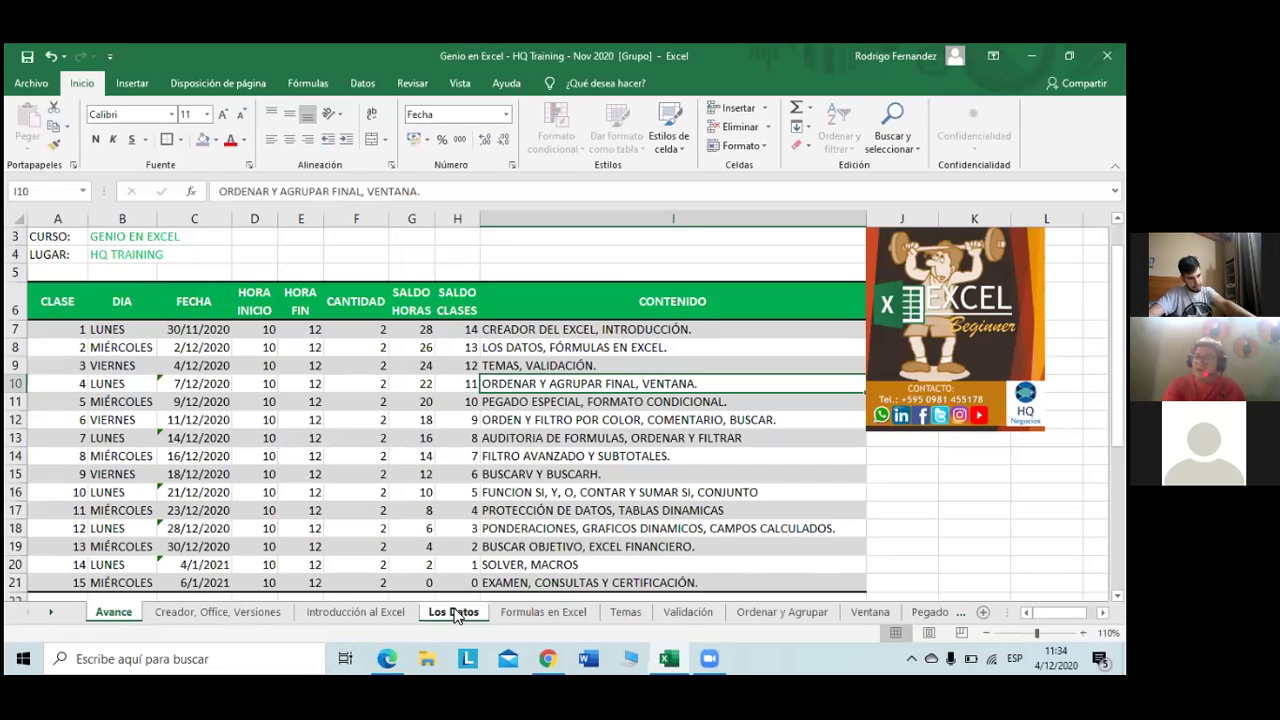
mouse_move(385, 656)
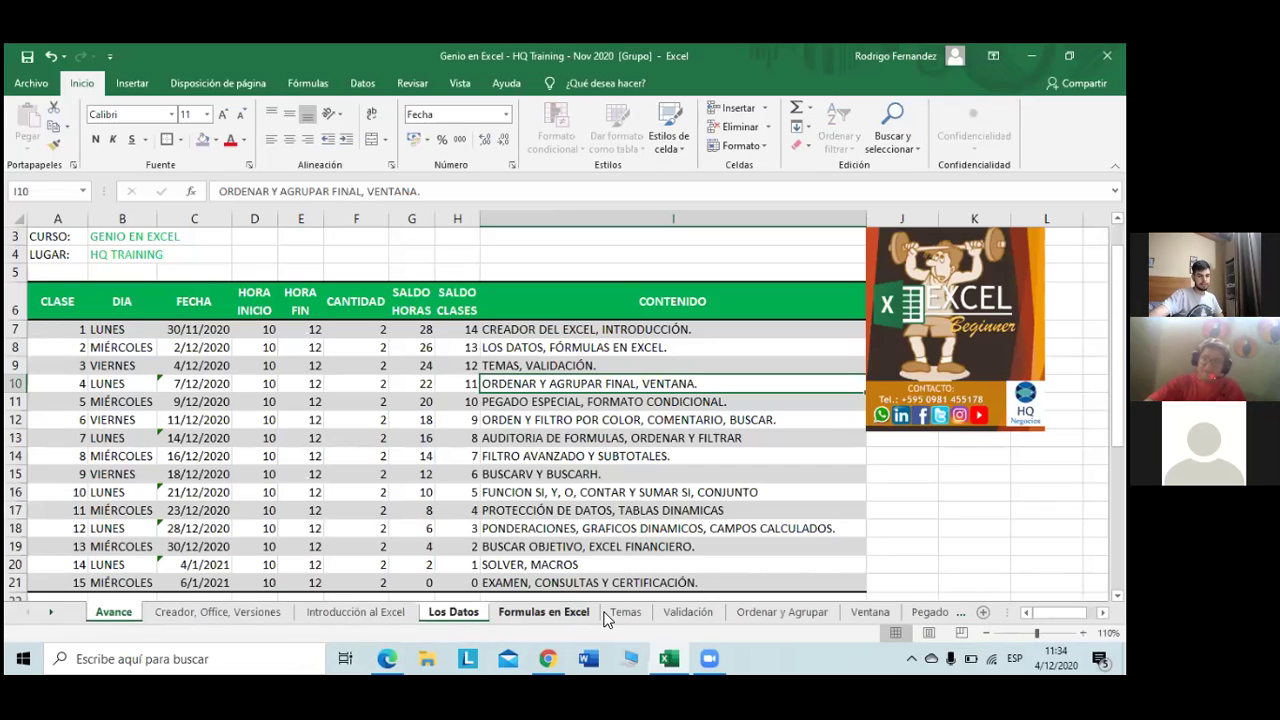
ctrl+click(567, 612)
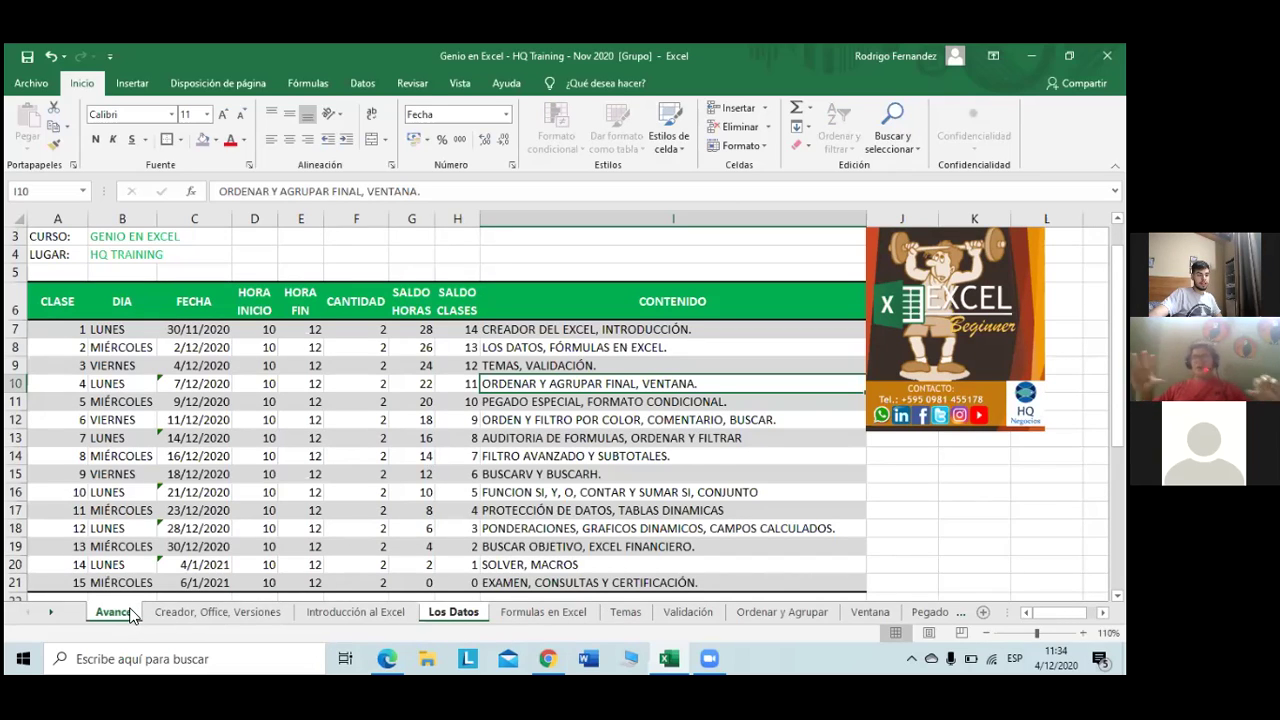
scroll(693, 437, down, 1)
scroll(693, 437, up, 2)
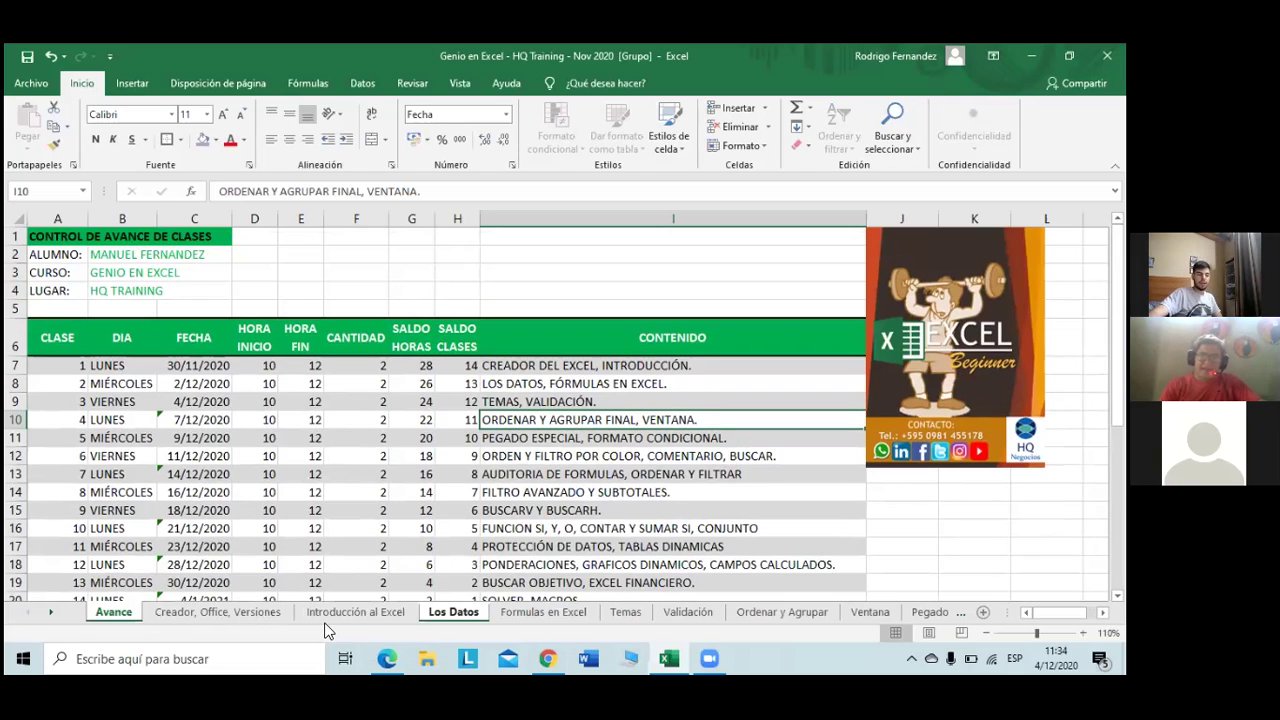
click(181, 612)
click(122, 616)
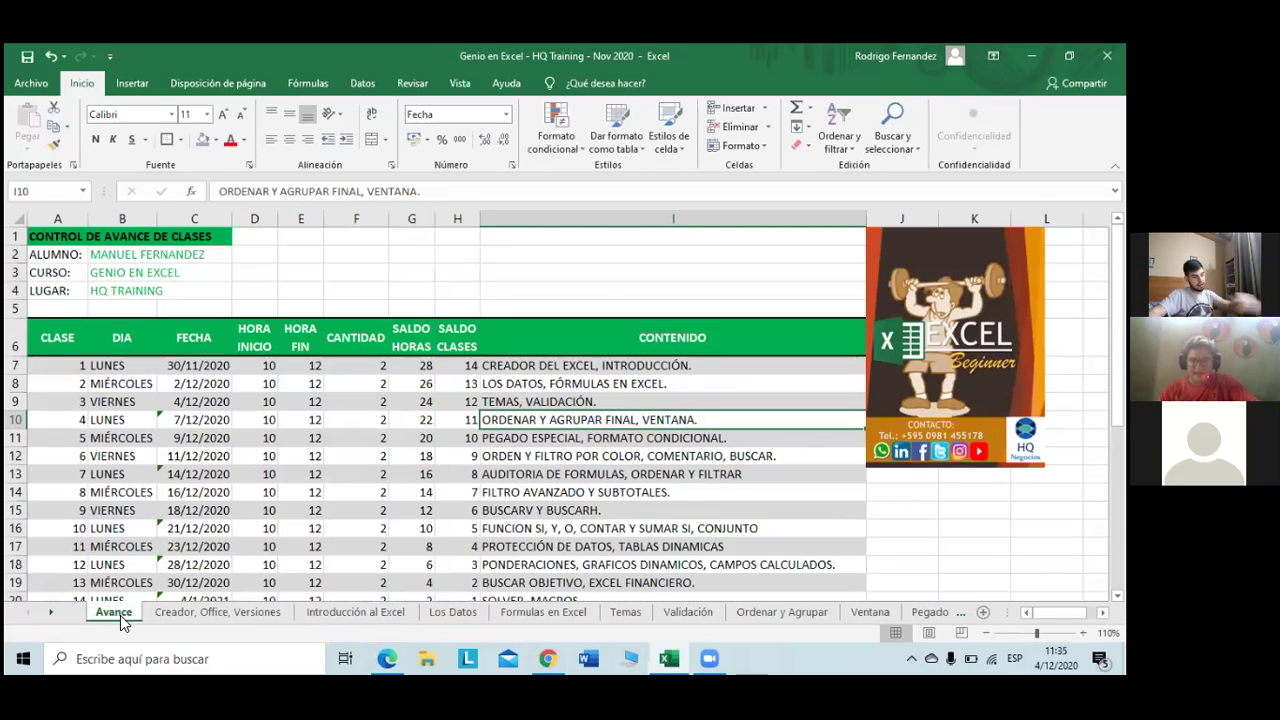
shift+click(456, 614)
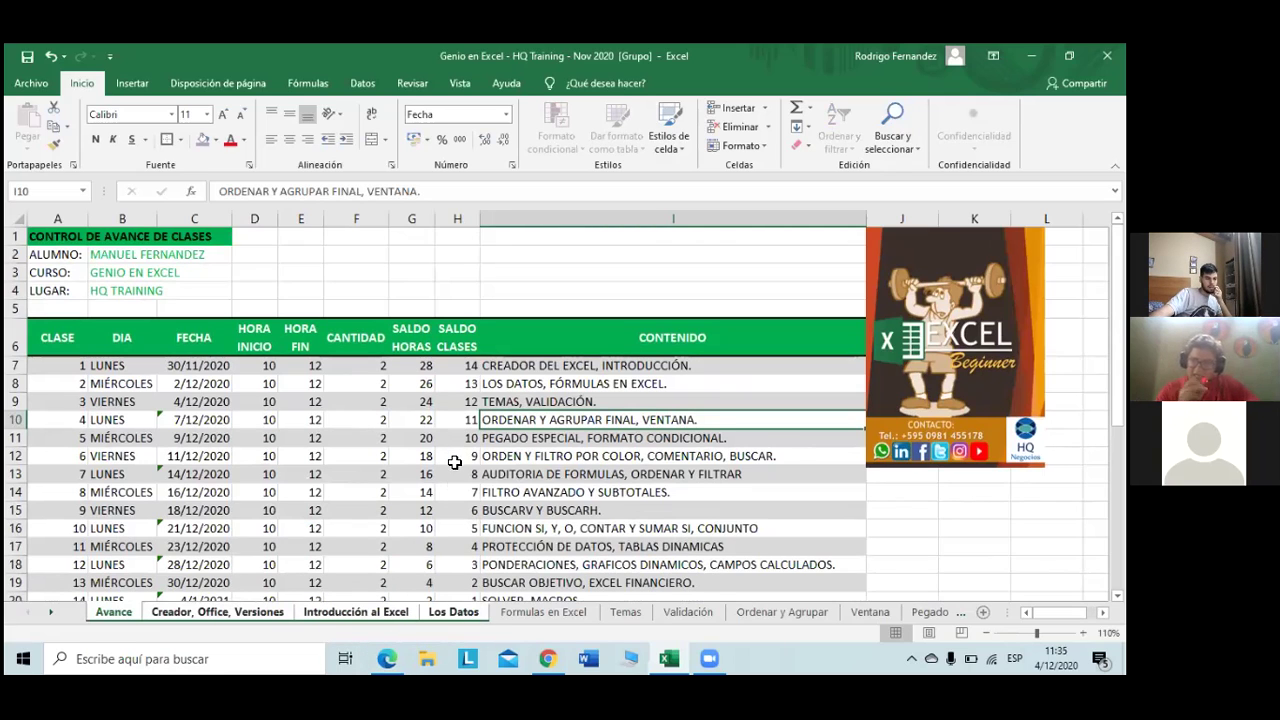
Step: Colour the tabs of the grouped Avance through Los Datos sheets green with Color de pestaña
right_click(459, 617)
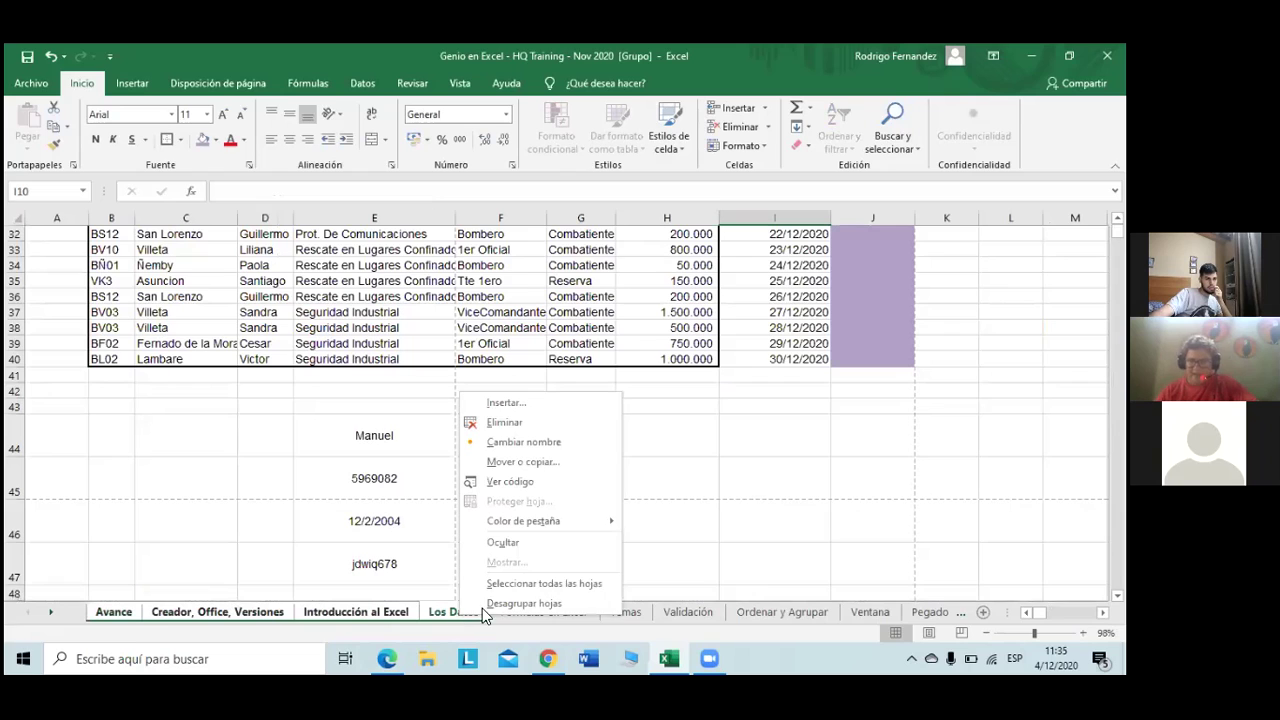
mouse_move(528, 526)
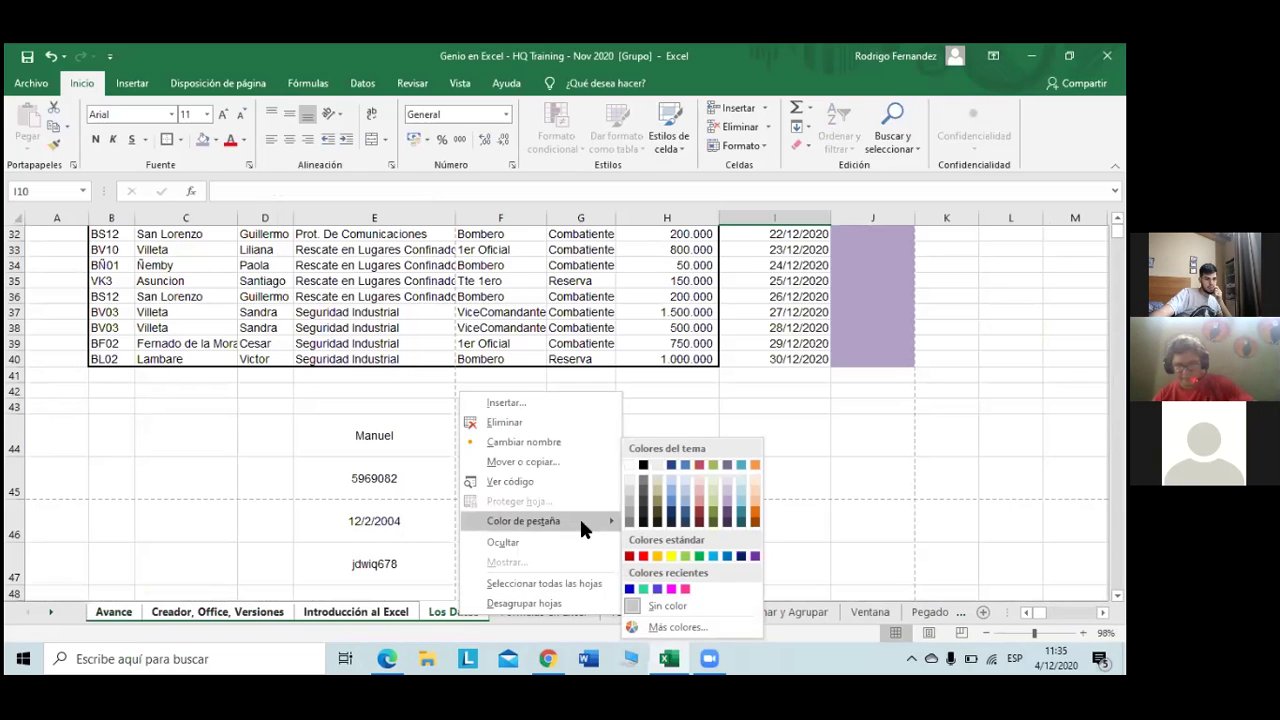
click(699, 555)
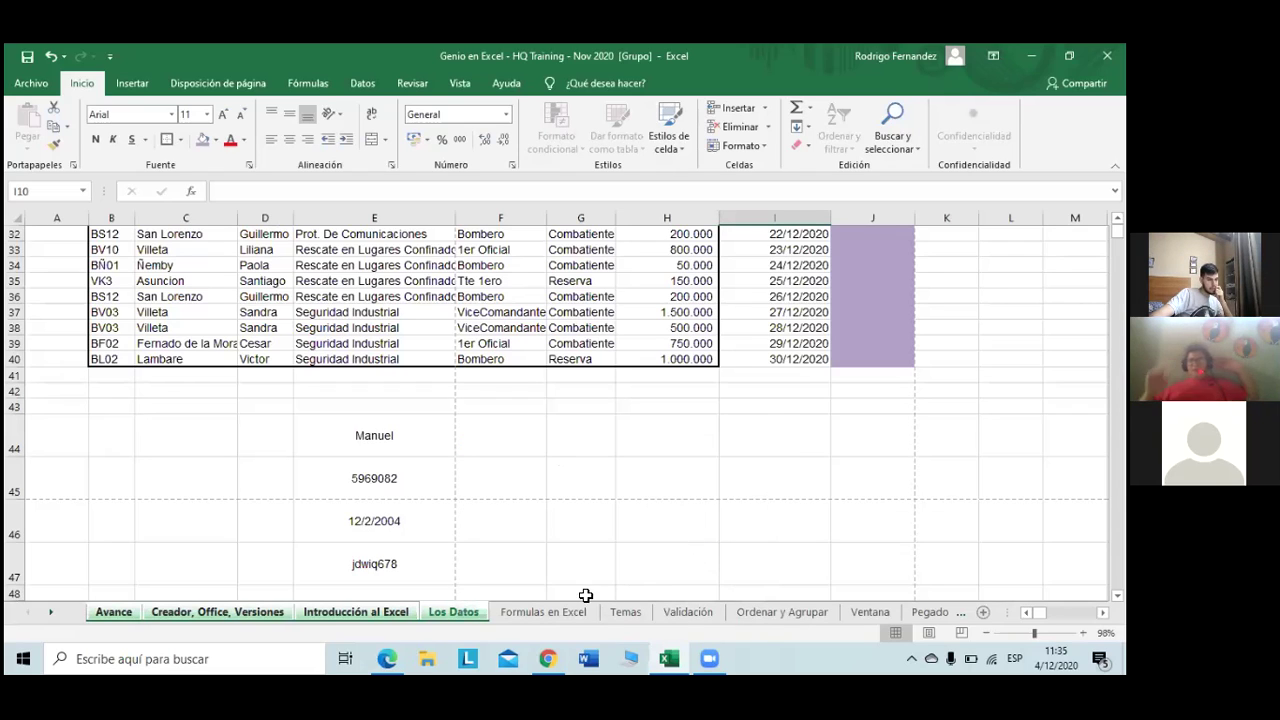
ctrl+click(505, 615)
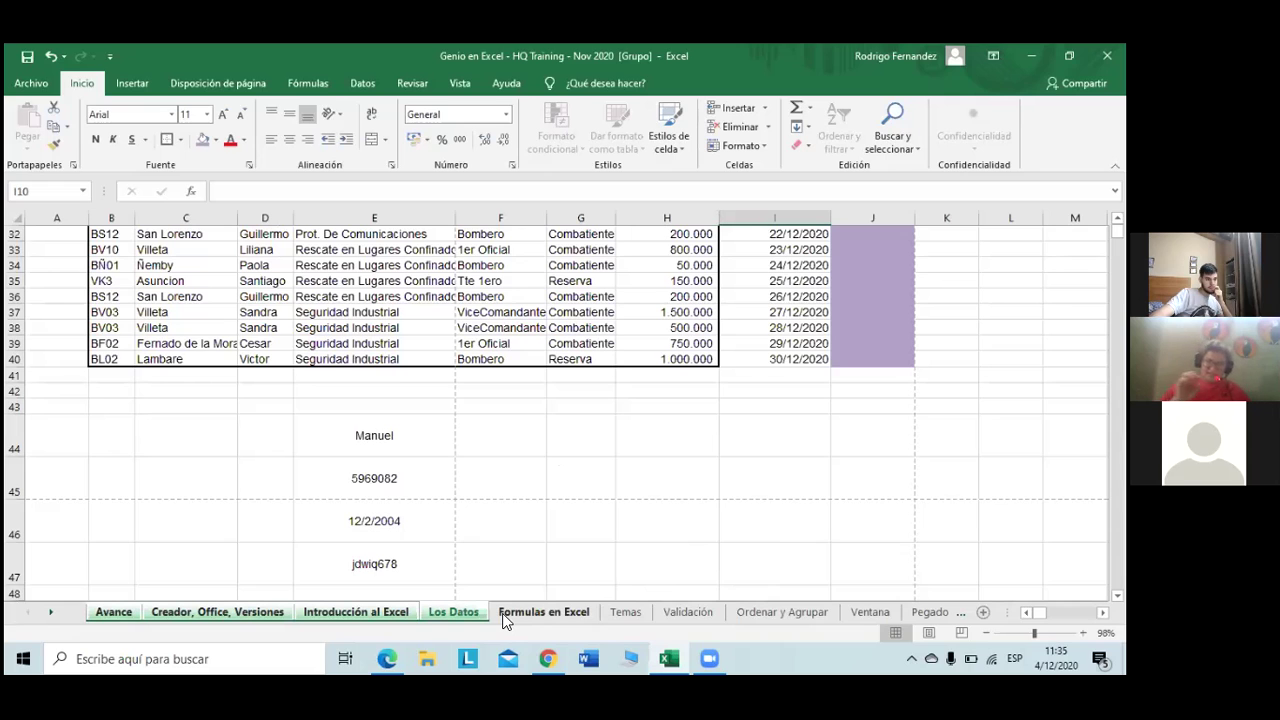
Step: Ungroup the sheets by selecting the Formulas en Excel tab, then jump to cell A1
click(505, 615)
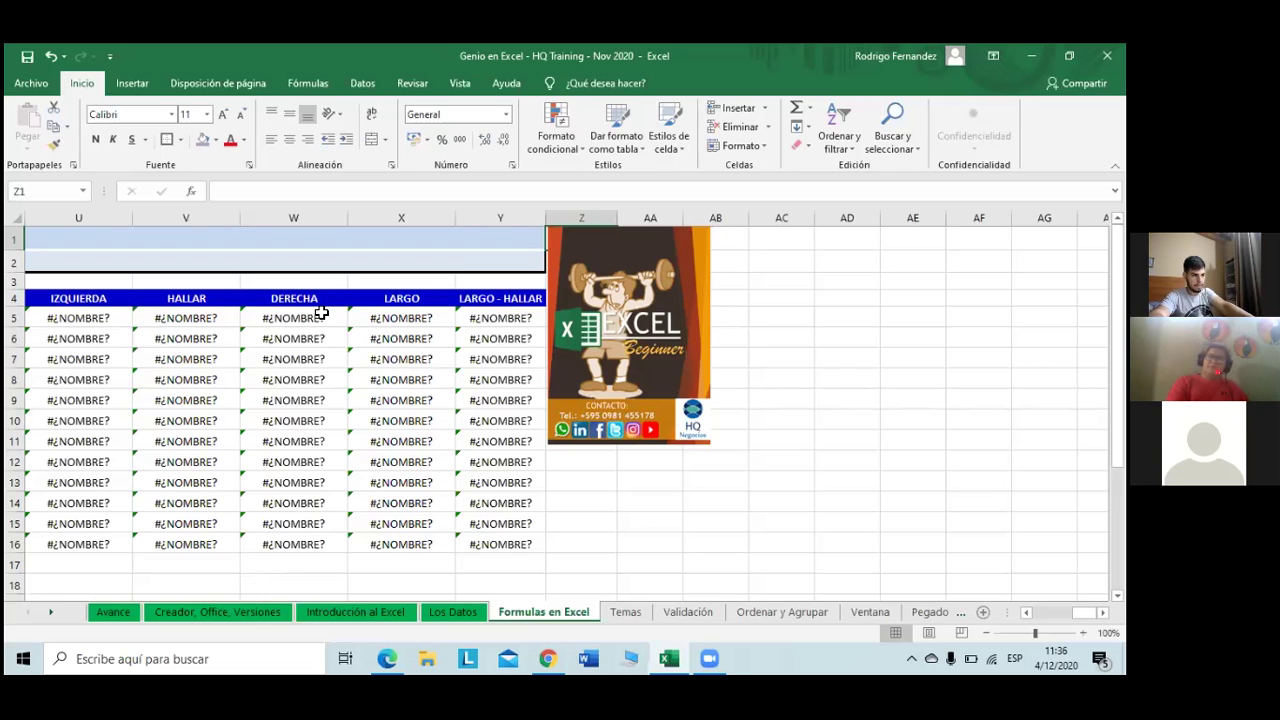
key(ctrl+Home)
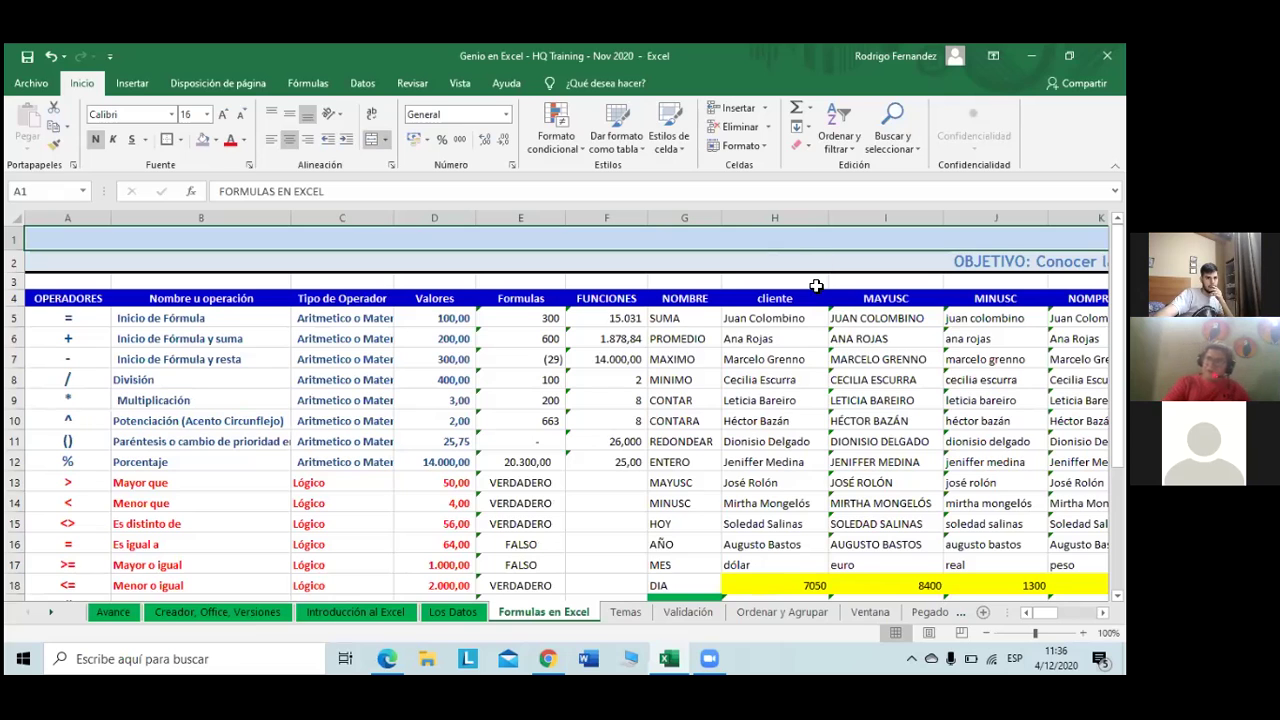
drag(1035, 633, 1034, 633)
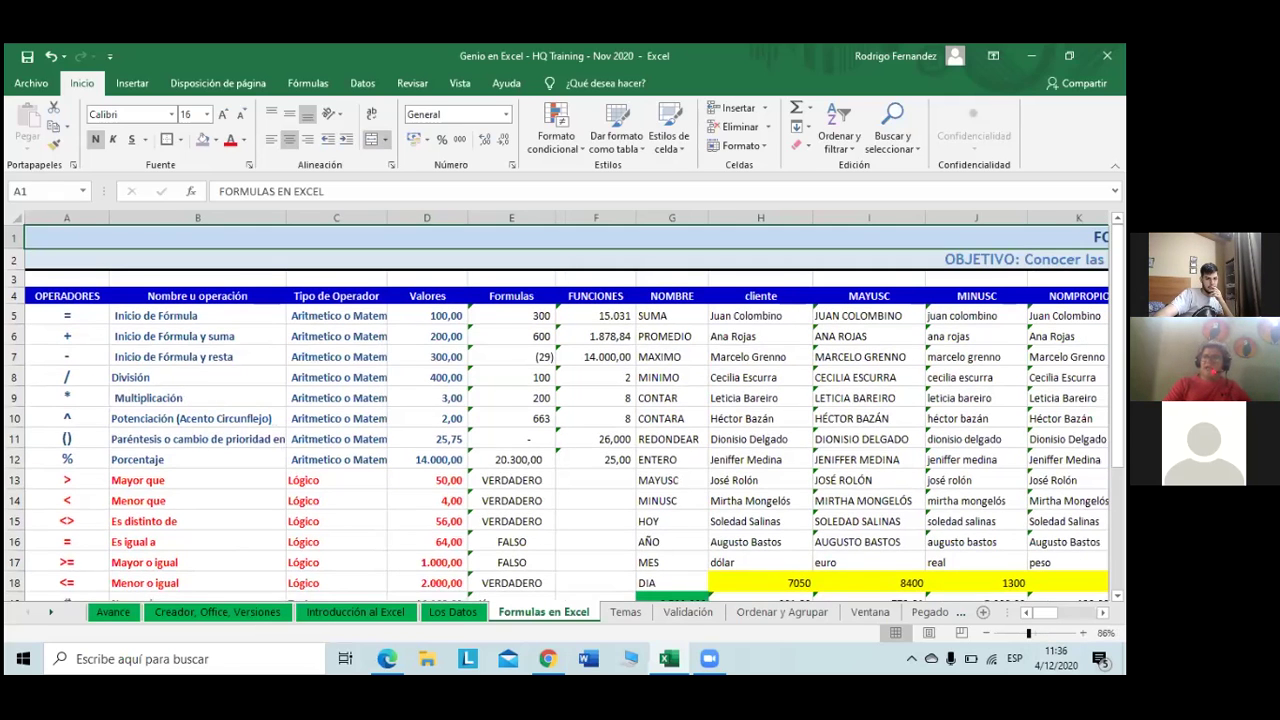
scroll(557, 406, down, 2)
scroll(557, 406, down, 1)
scroll(557, 406, down, 1)
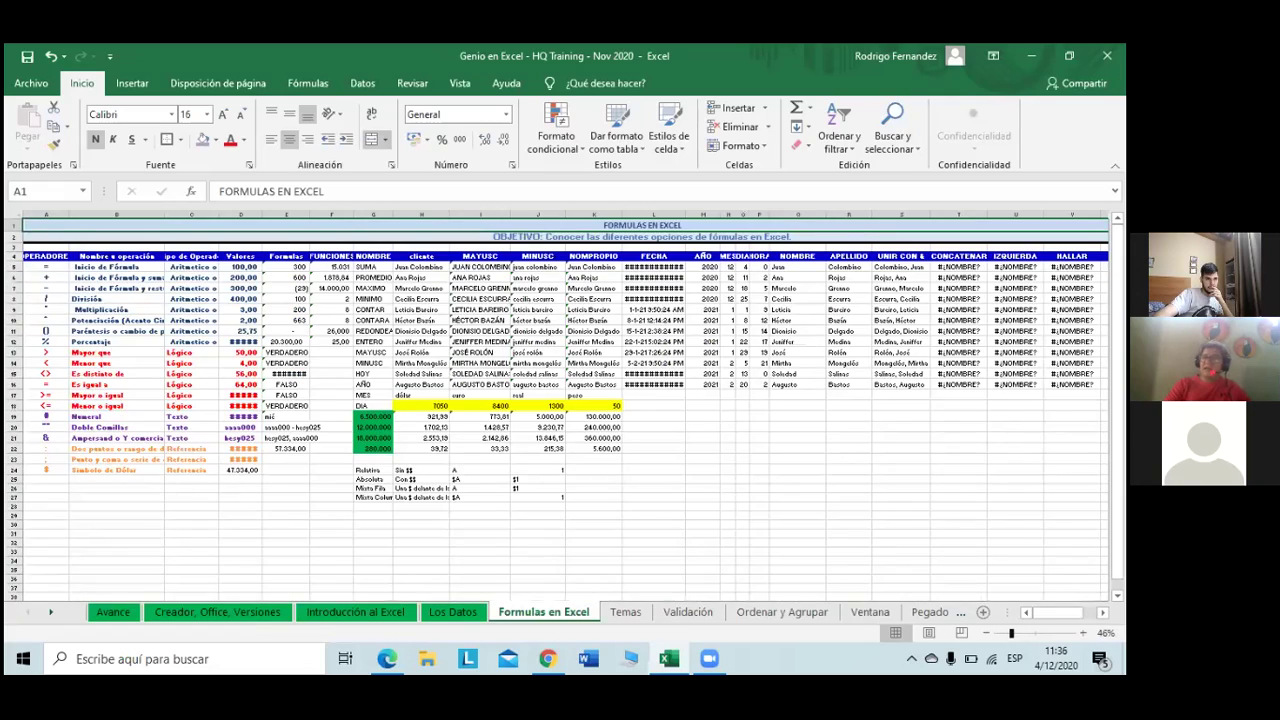
scroll(557, 406, down, 3)
scroll(557, 406, up, 3)
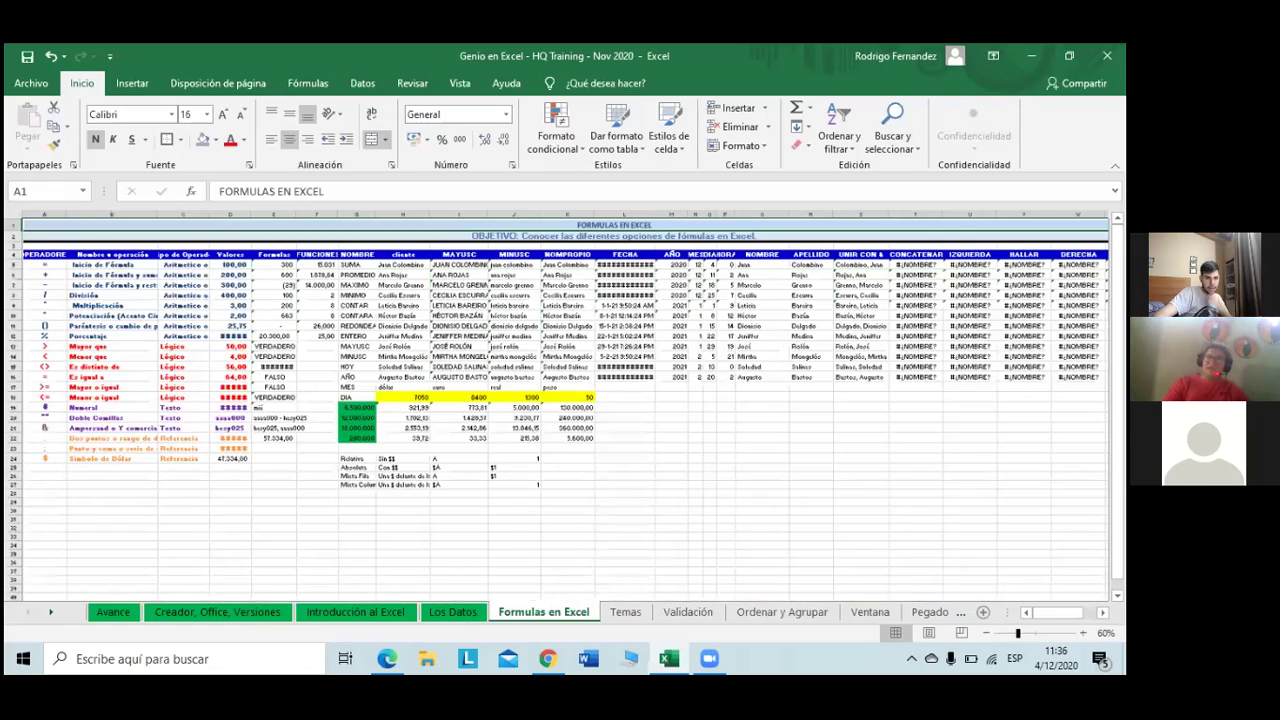
scroll(557, 406, up, 1)
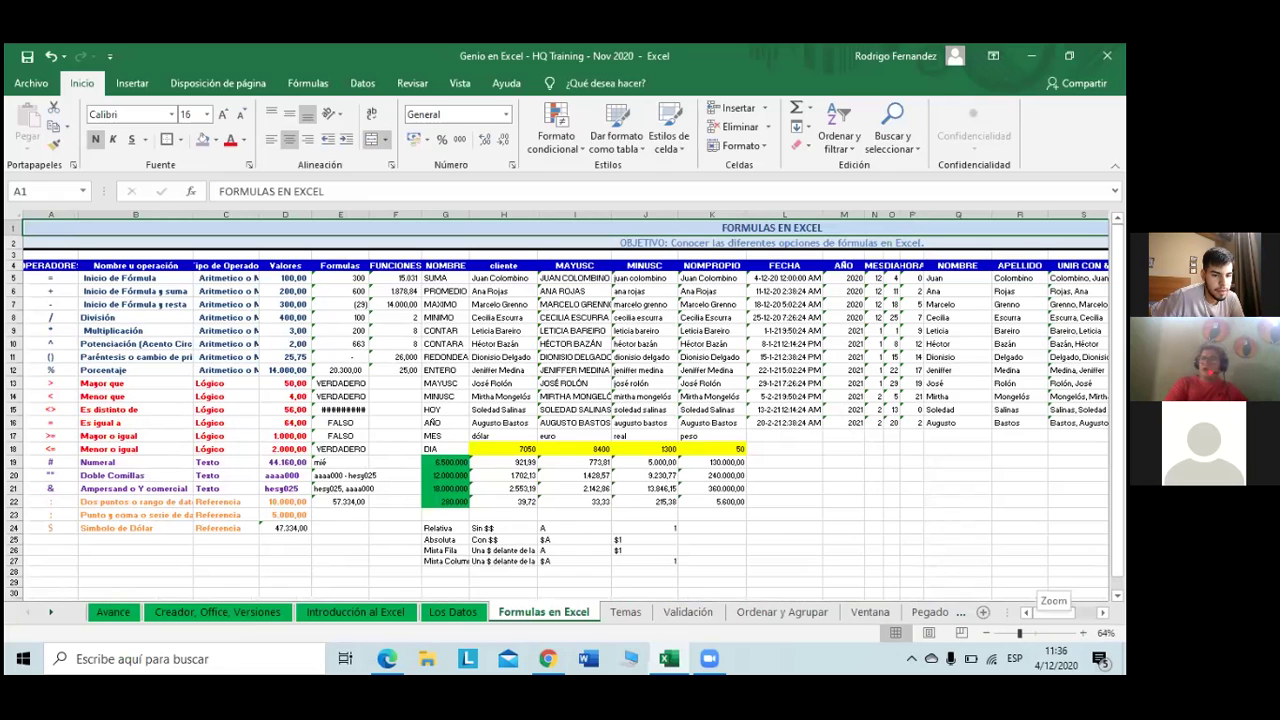
drag(1020, 633, 1034, 633)
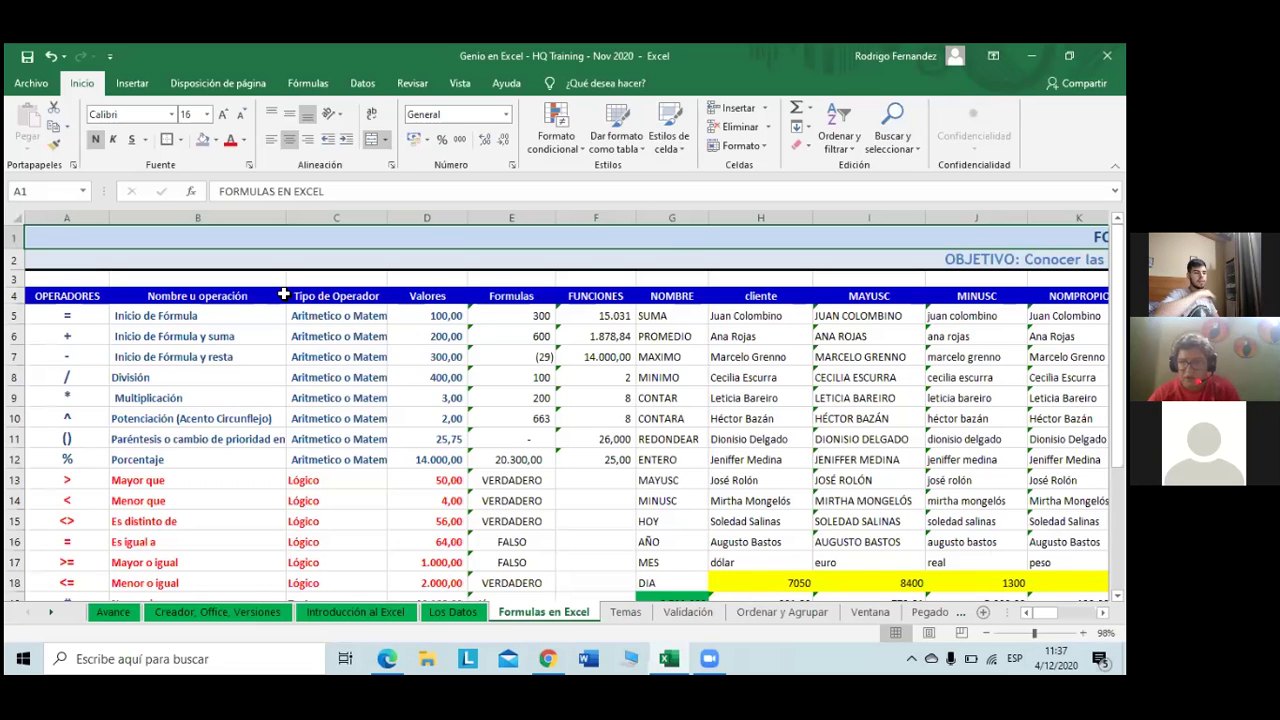
scroll(284, 294, down, 1)
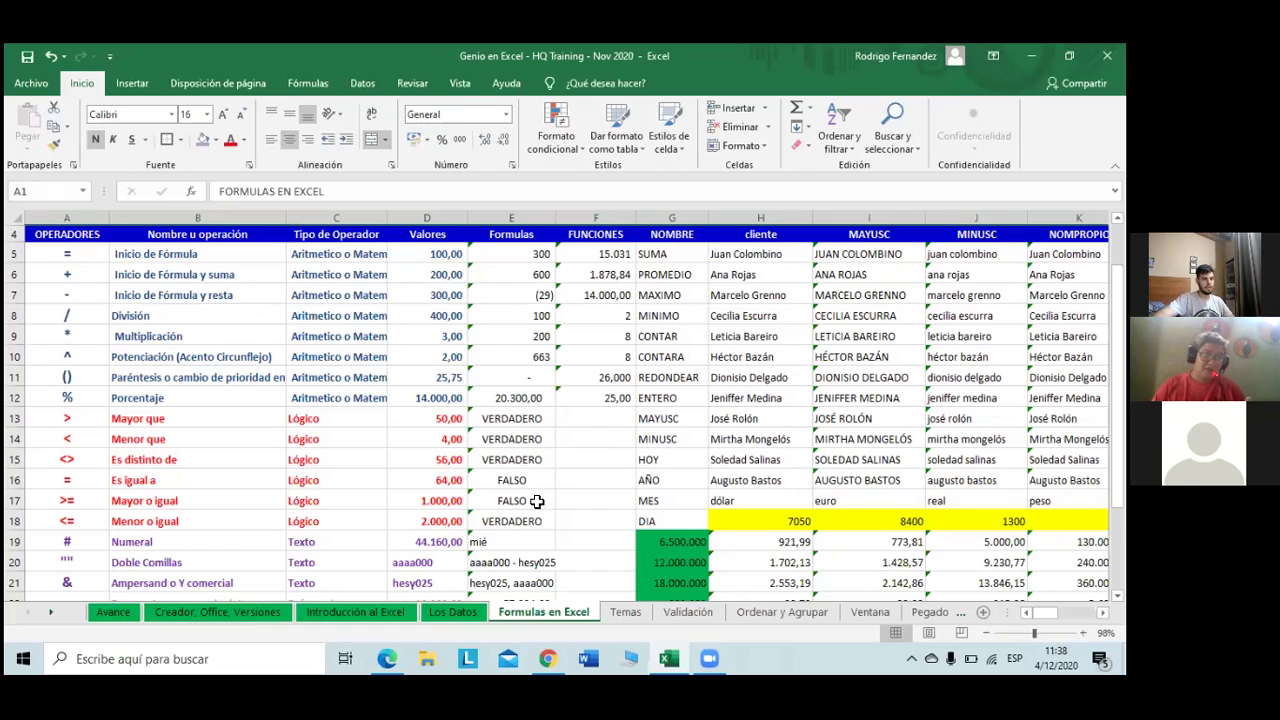
scroll(538, 450, down, 1)
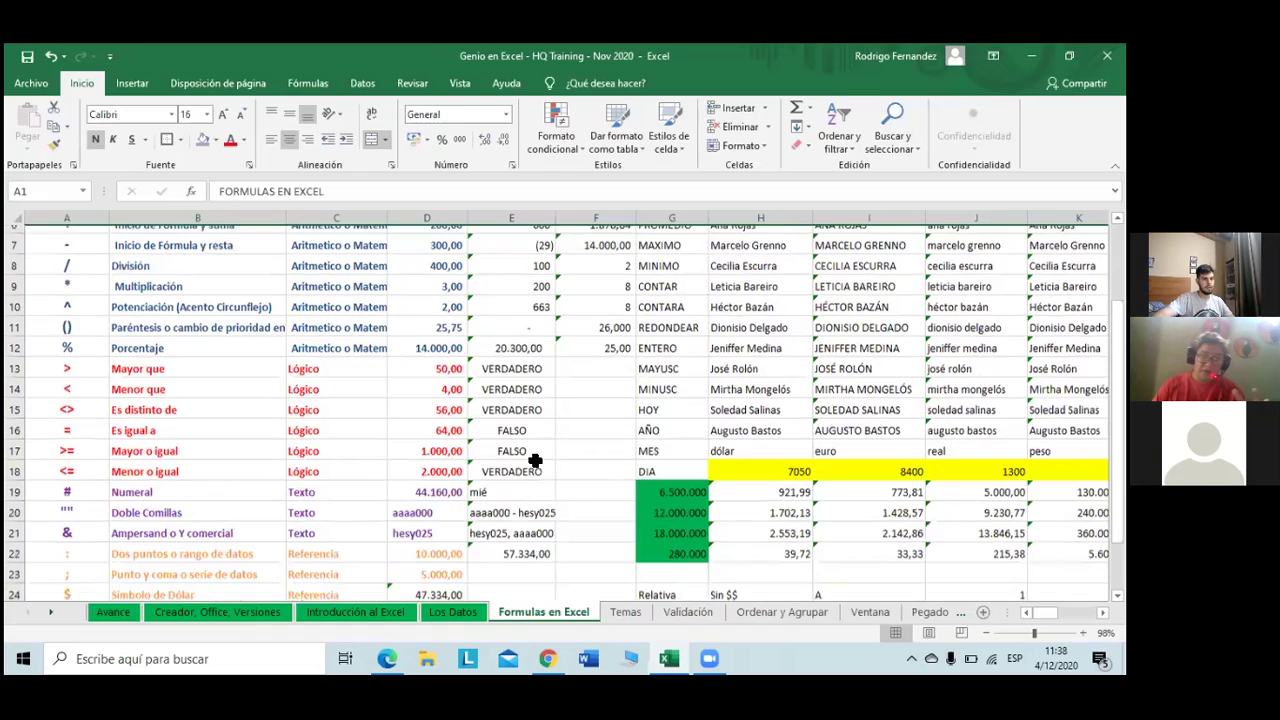
scroll(537, 455, down, 1)
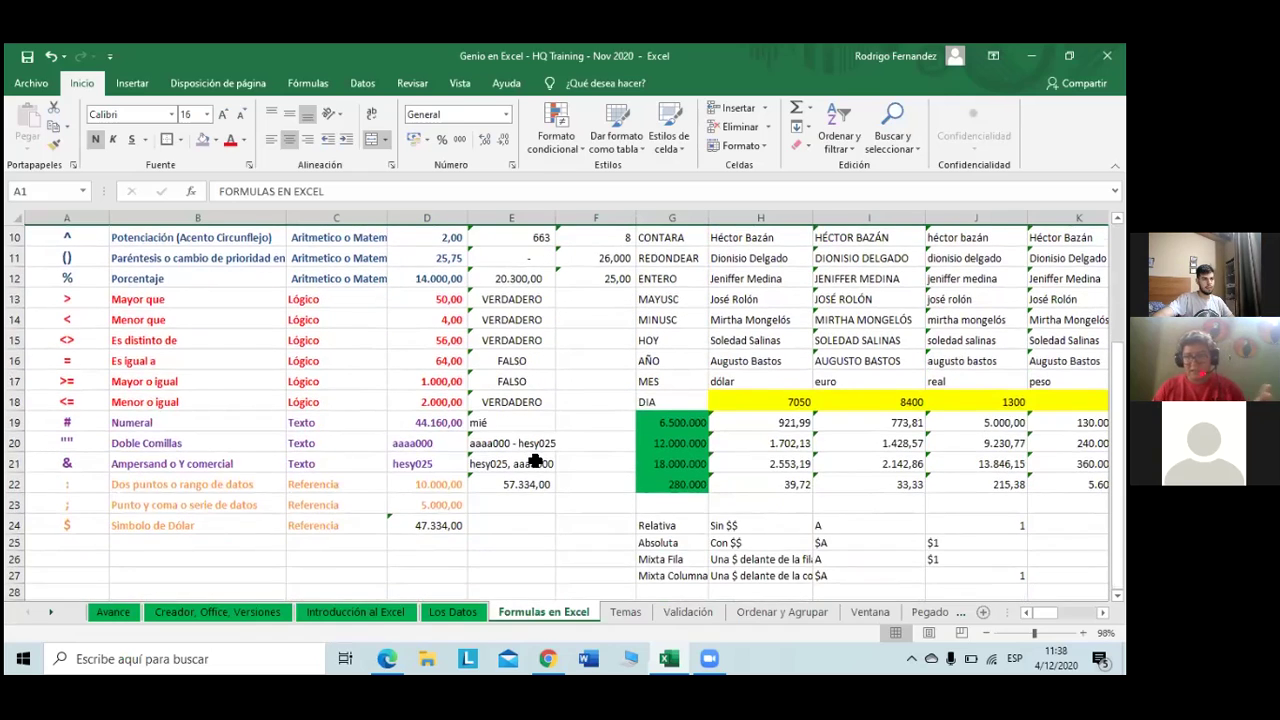
scroll(535, 458, up, 1)
scroll(531, 457, up, 1)
scroll(490, 460, down, 1)
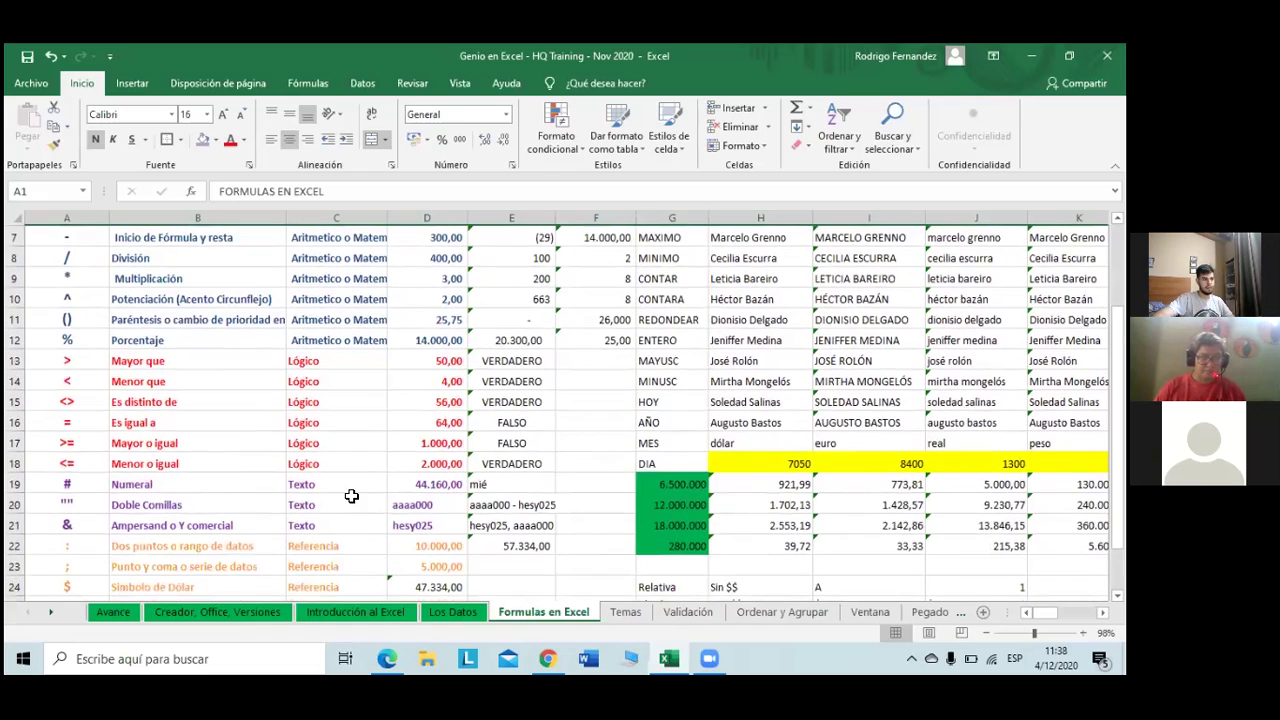
scroll(349, 491, down, 1)
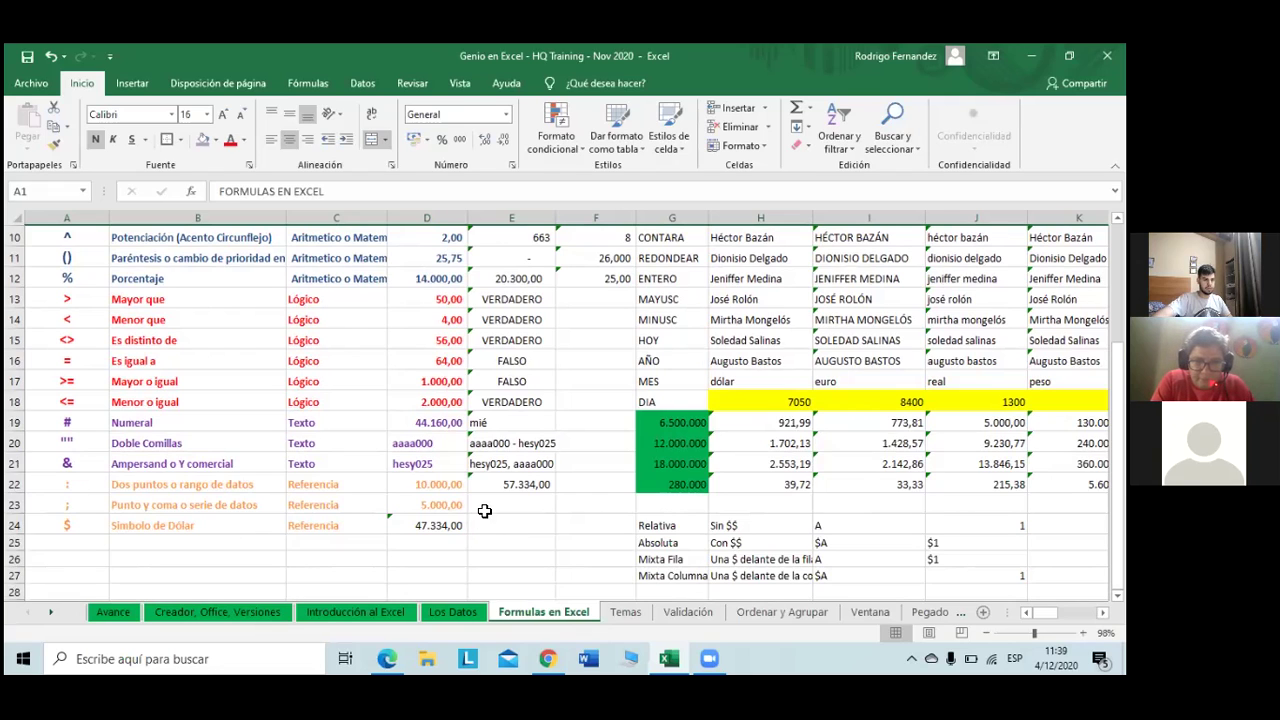
Step: Enter a first name in D20 and a surname in D21, then check E20's & joining formula
click(445, 449)
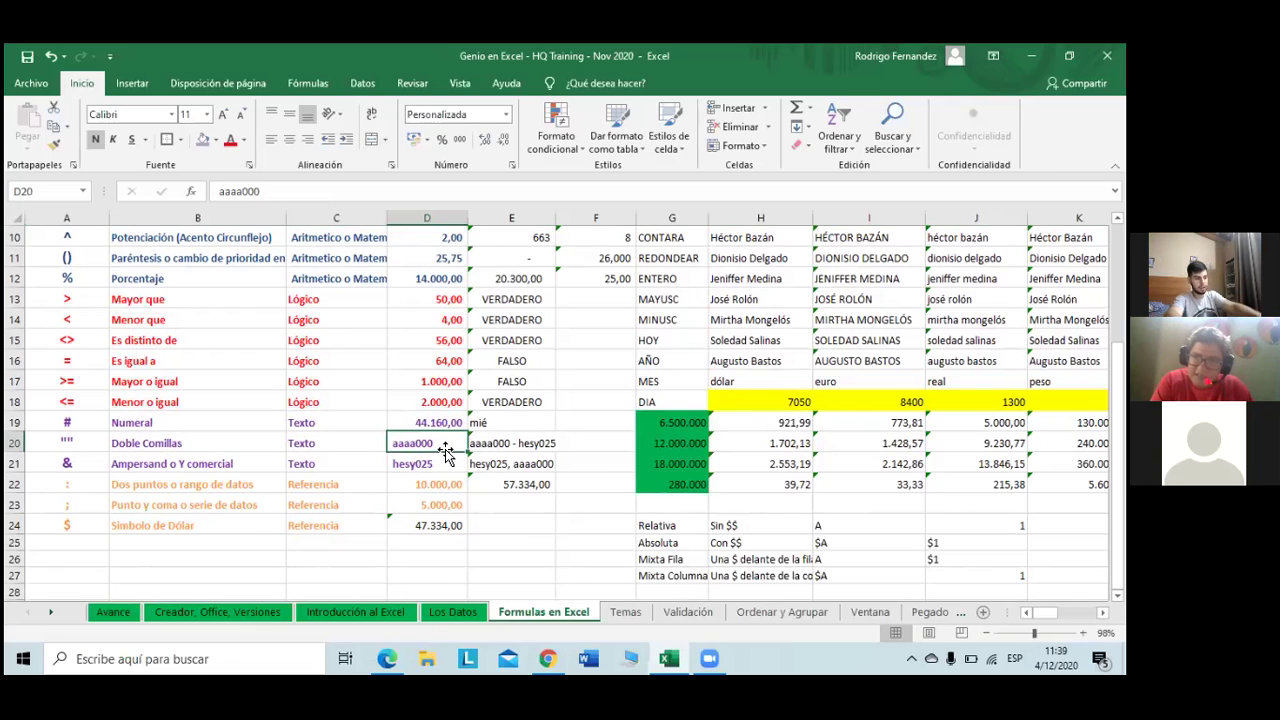
key(Caps_Lock)
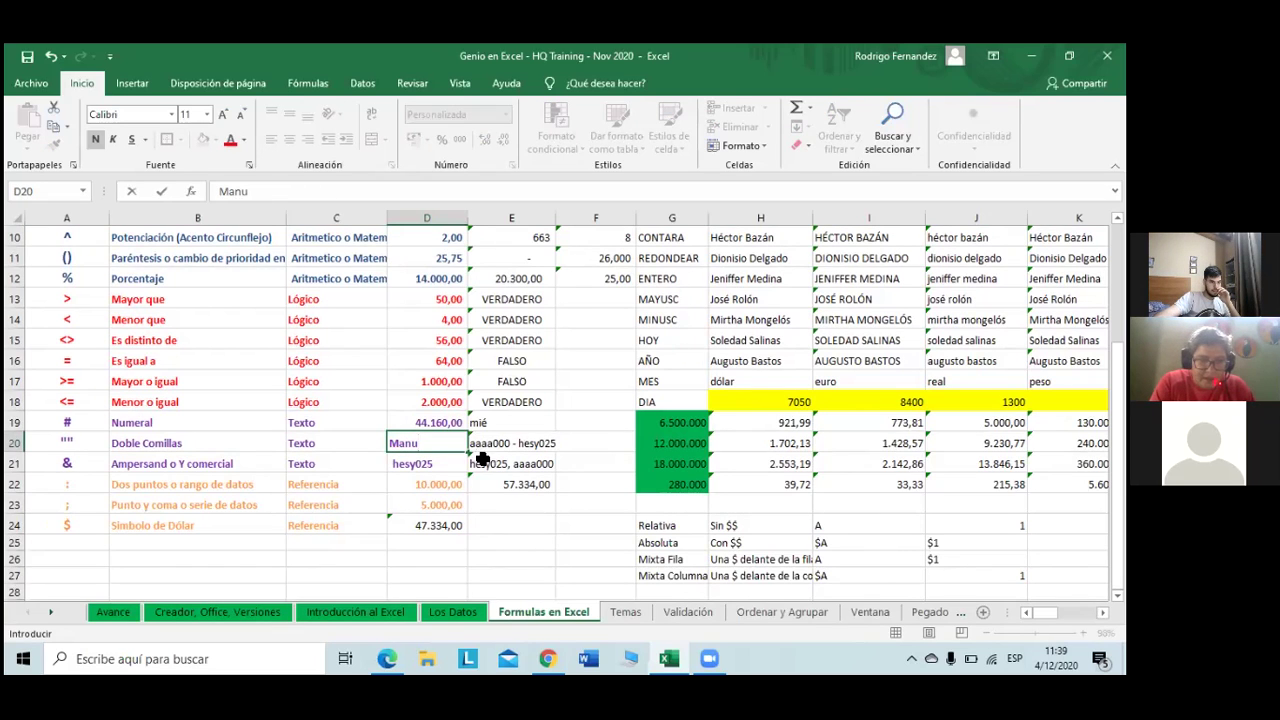
click(461, 473)
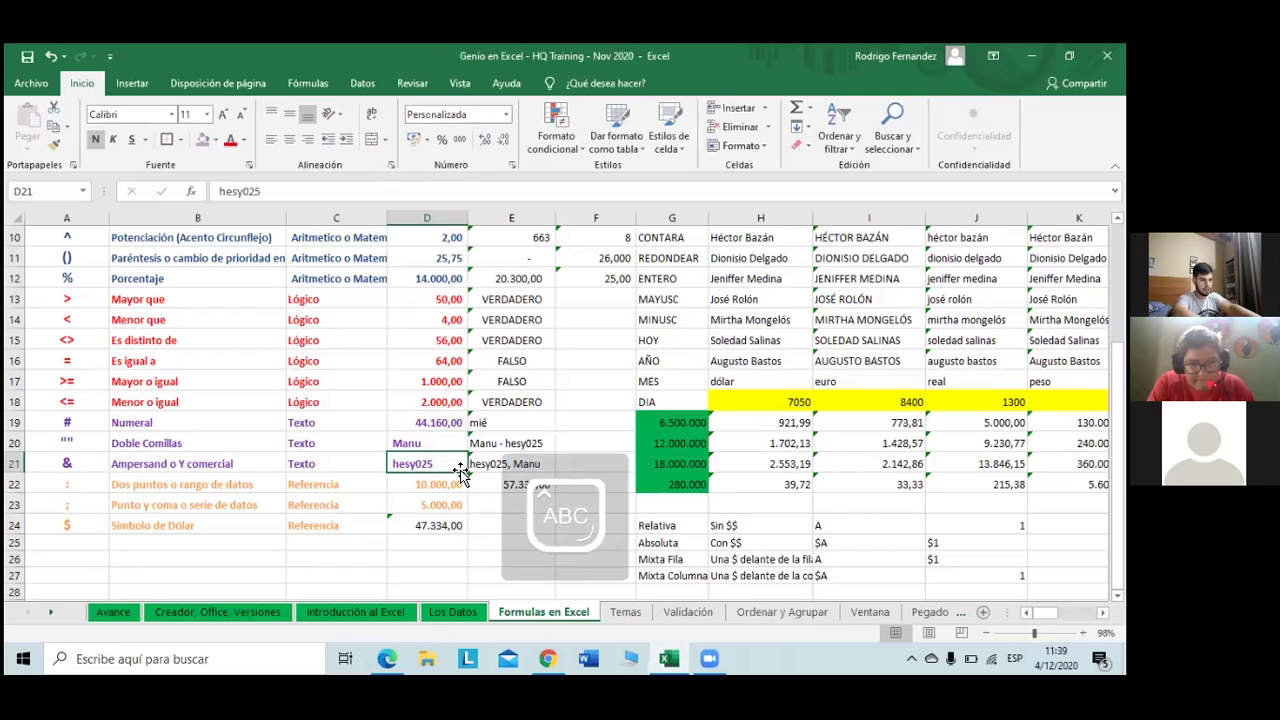
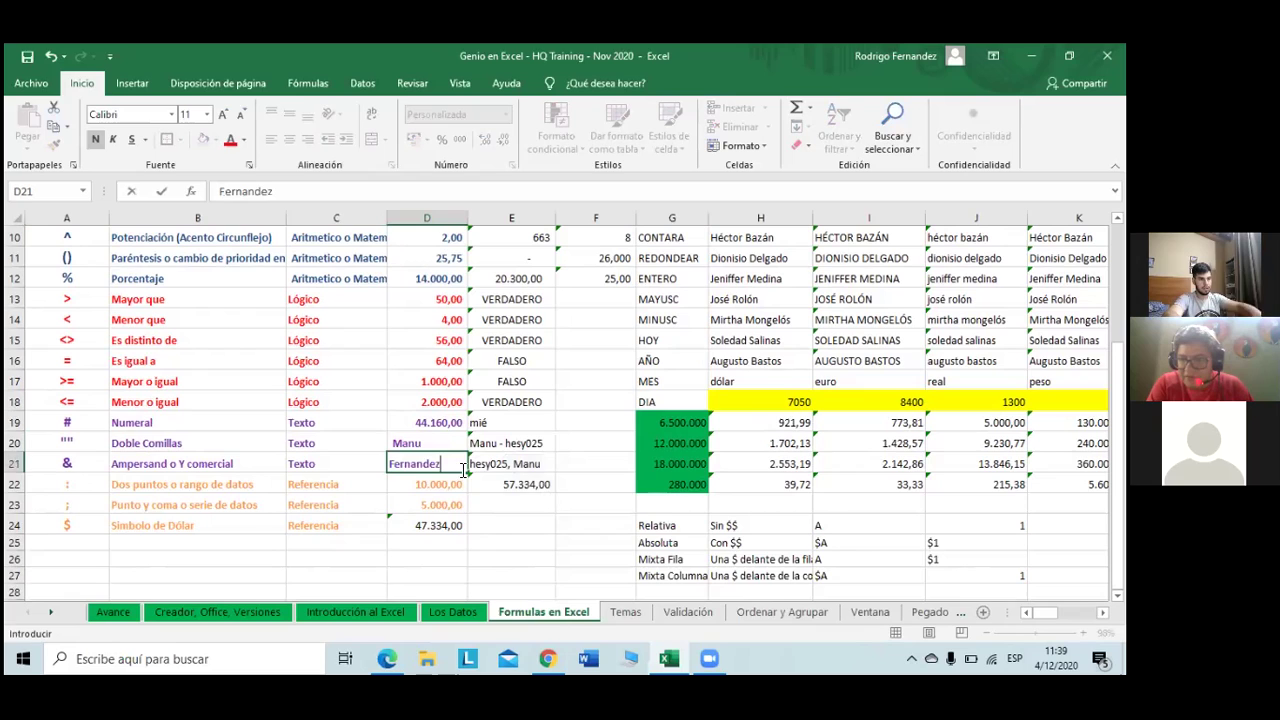
key(Return)
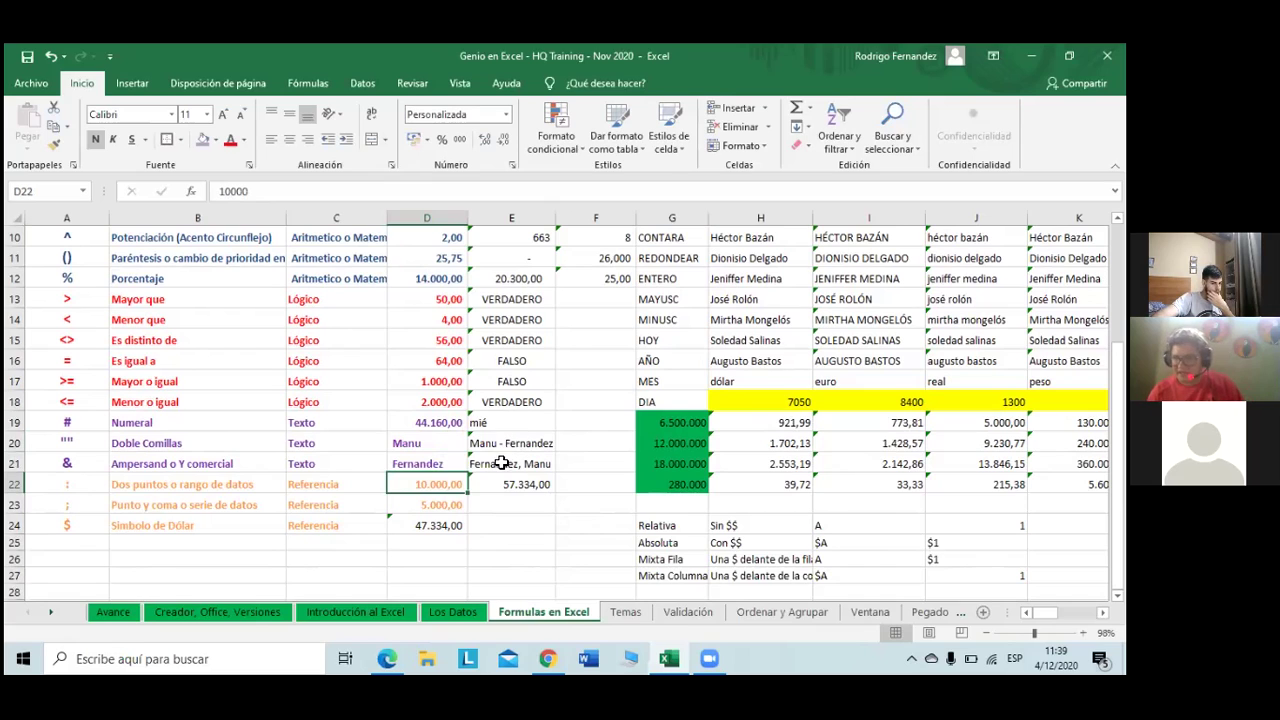
click(496, 444)
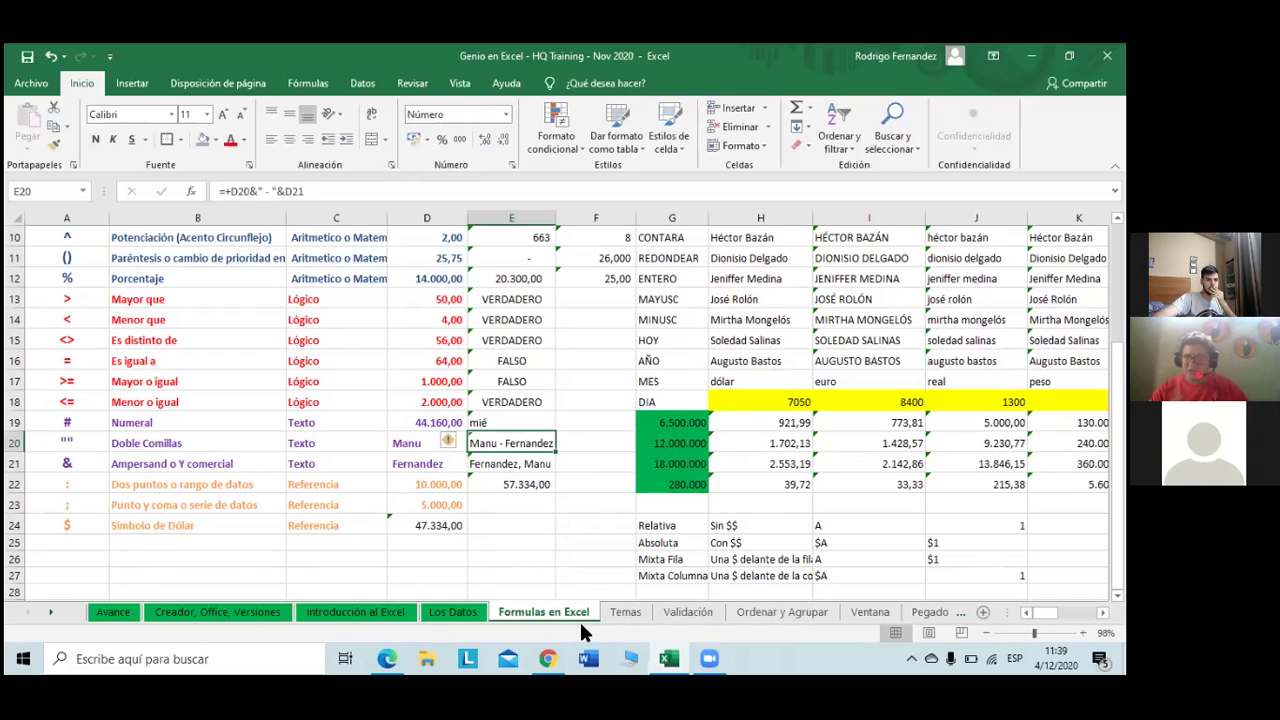
click(535, 502)
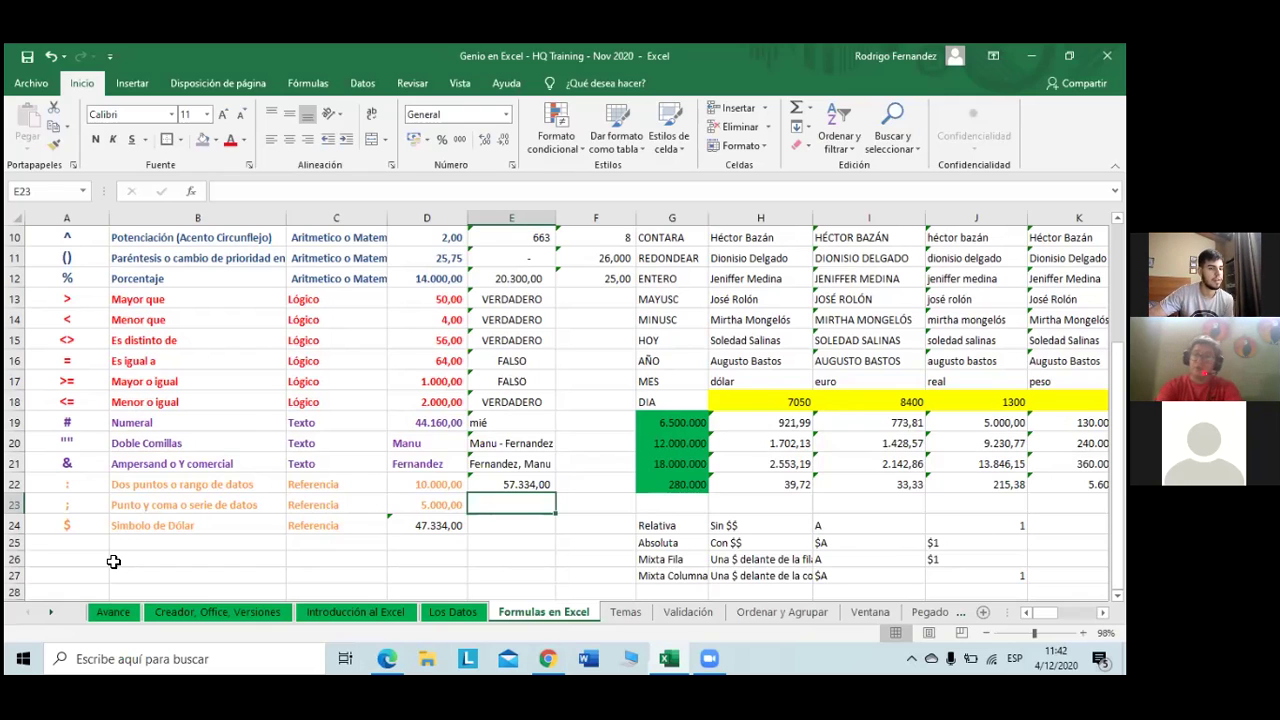
Step: Move up to the OPERADORES header, then over to value 100 in D5 and formula =D5+D6 in E5
scroll(113, 562, up, 2)
scroll(113, 562, up, 1)
scroll(113, 562, down, 1)
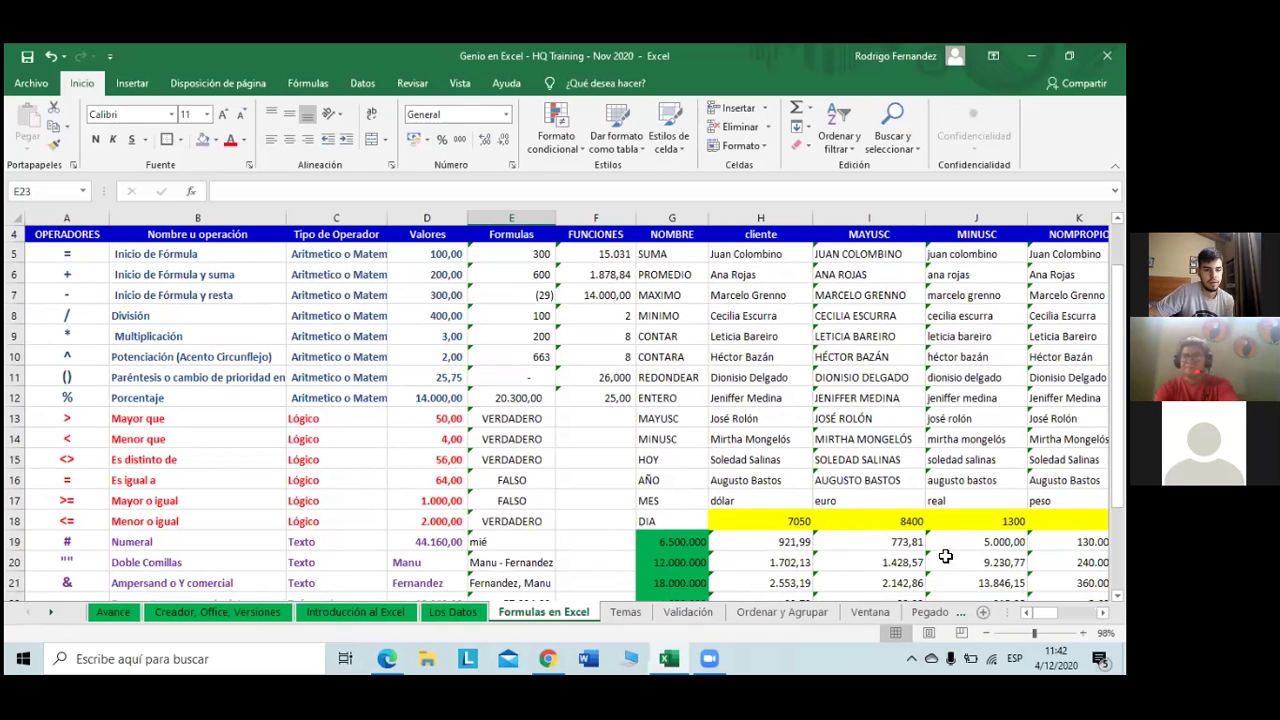
drag(1043, 612, 1042, 612)
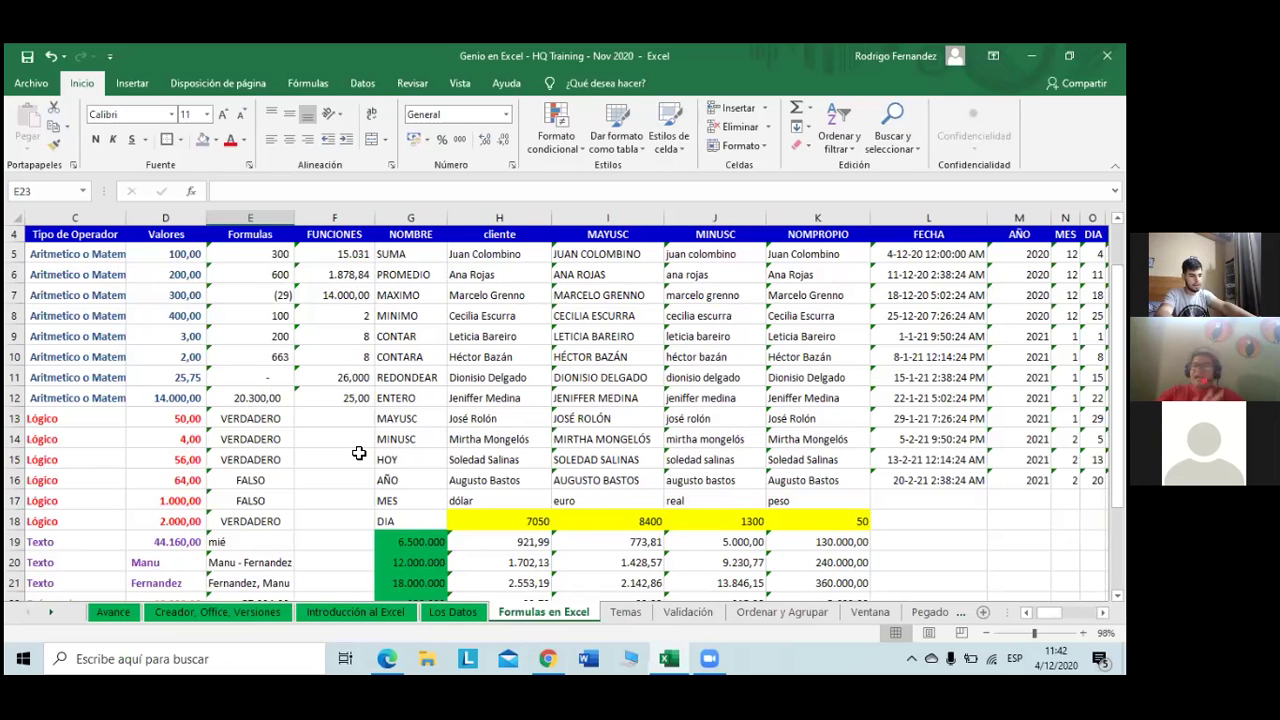
key(Left)
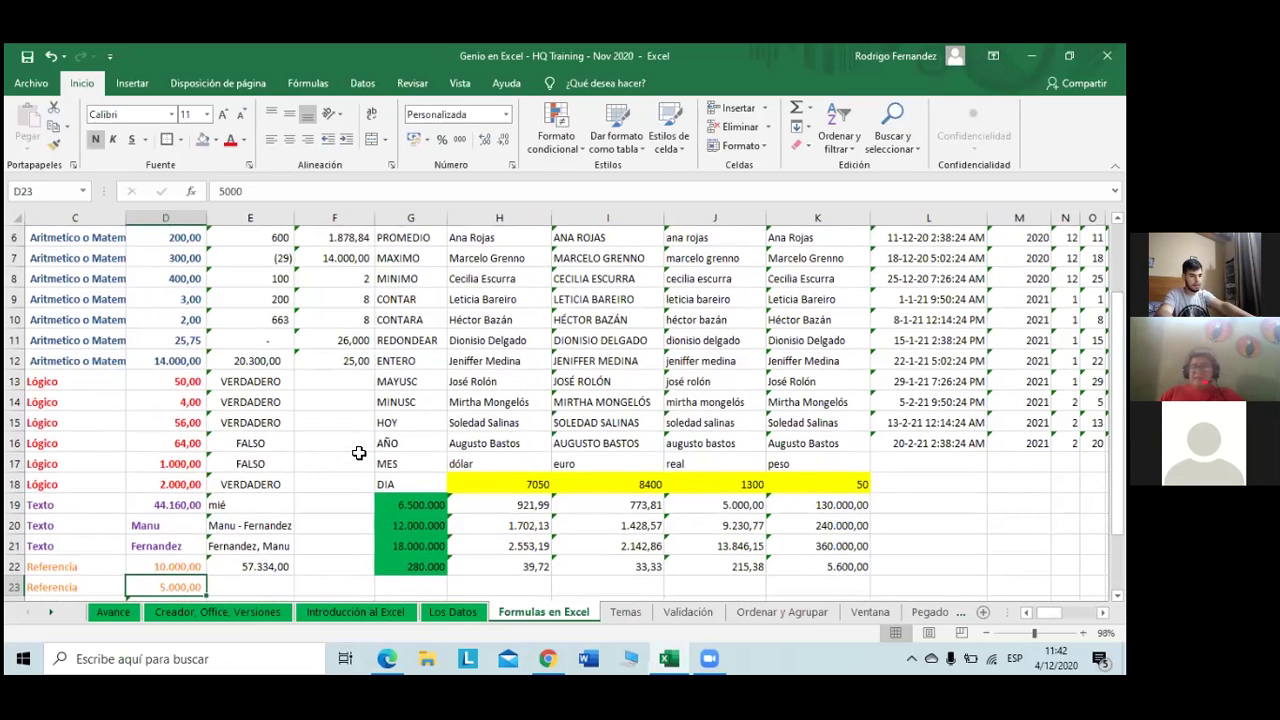
key(Left)
key(Left)
key(Left)
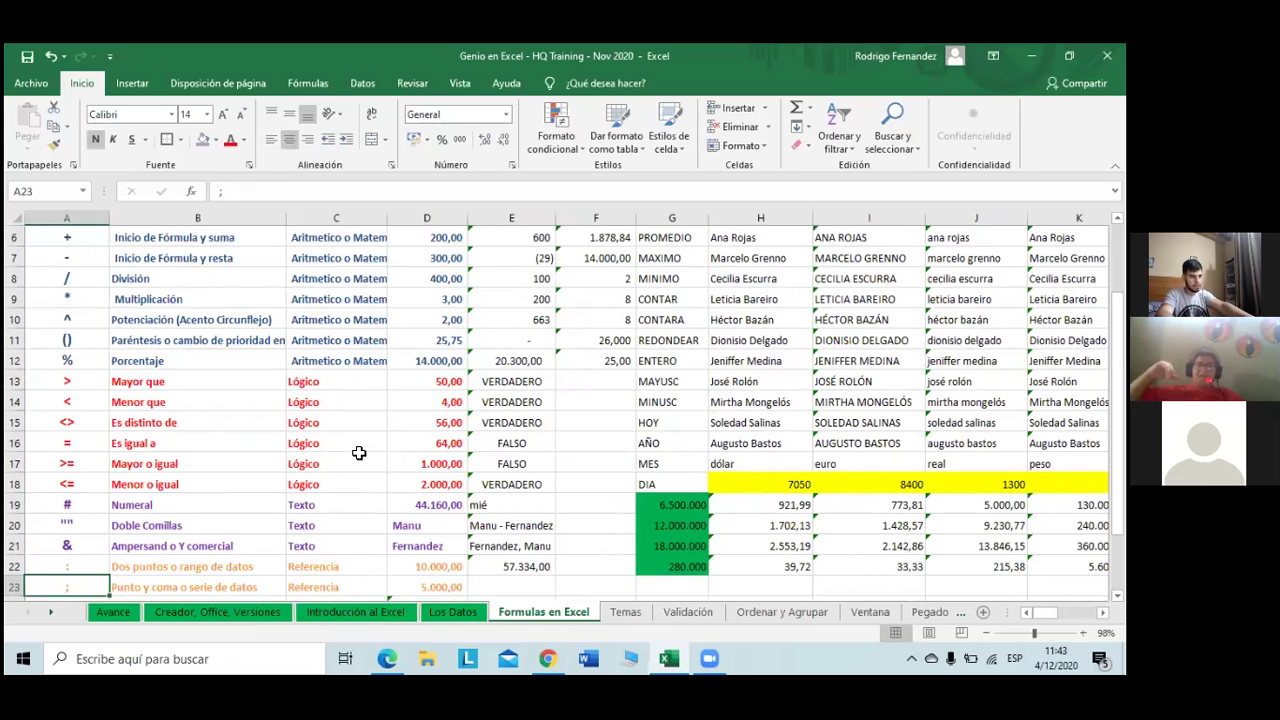
key(ctrl+Up)
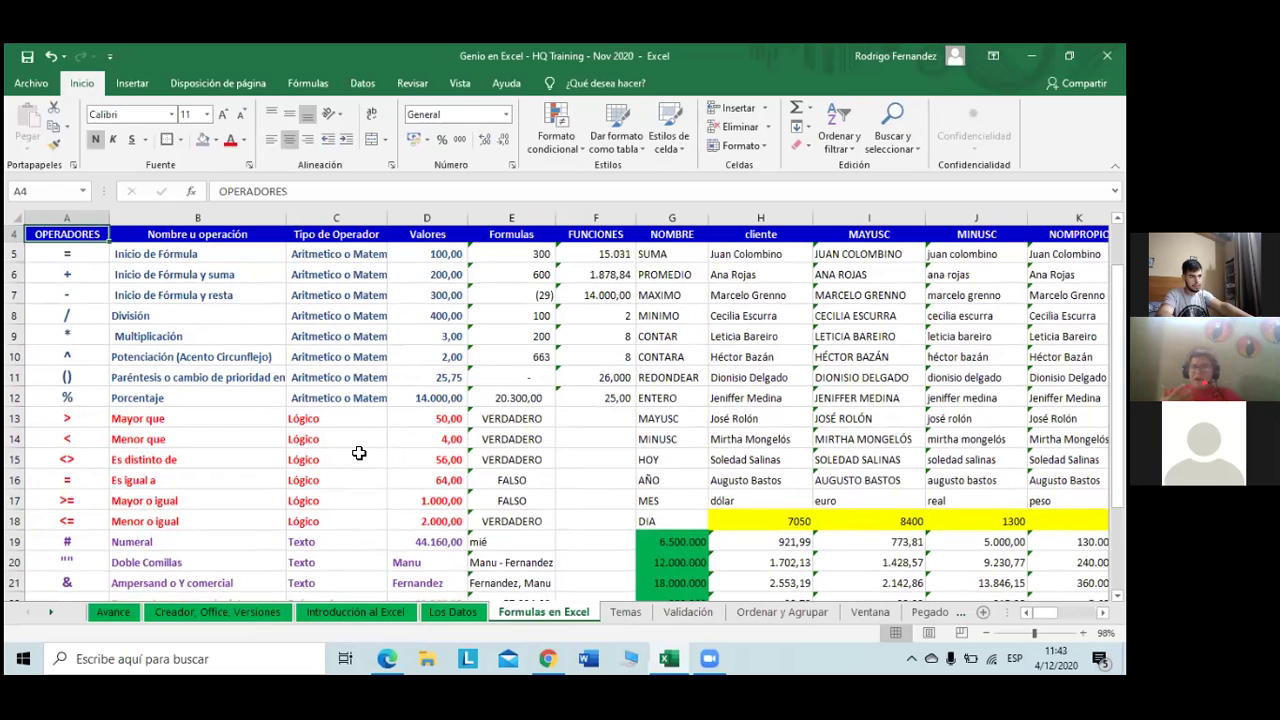
key(Right)
key(Right)
key(Right)
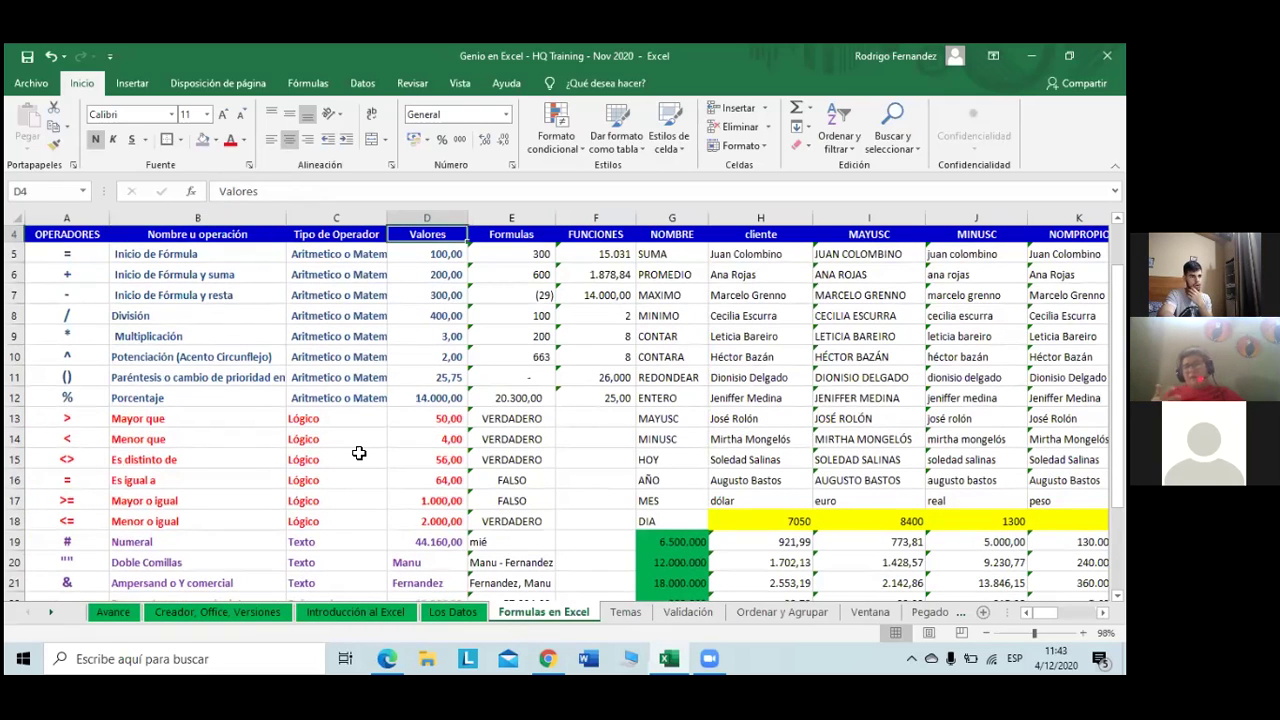
key(Down)
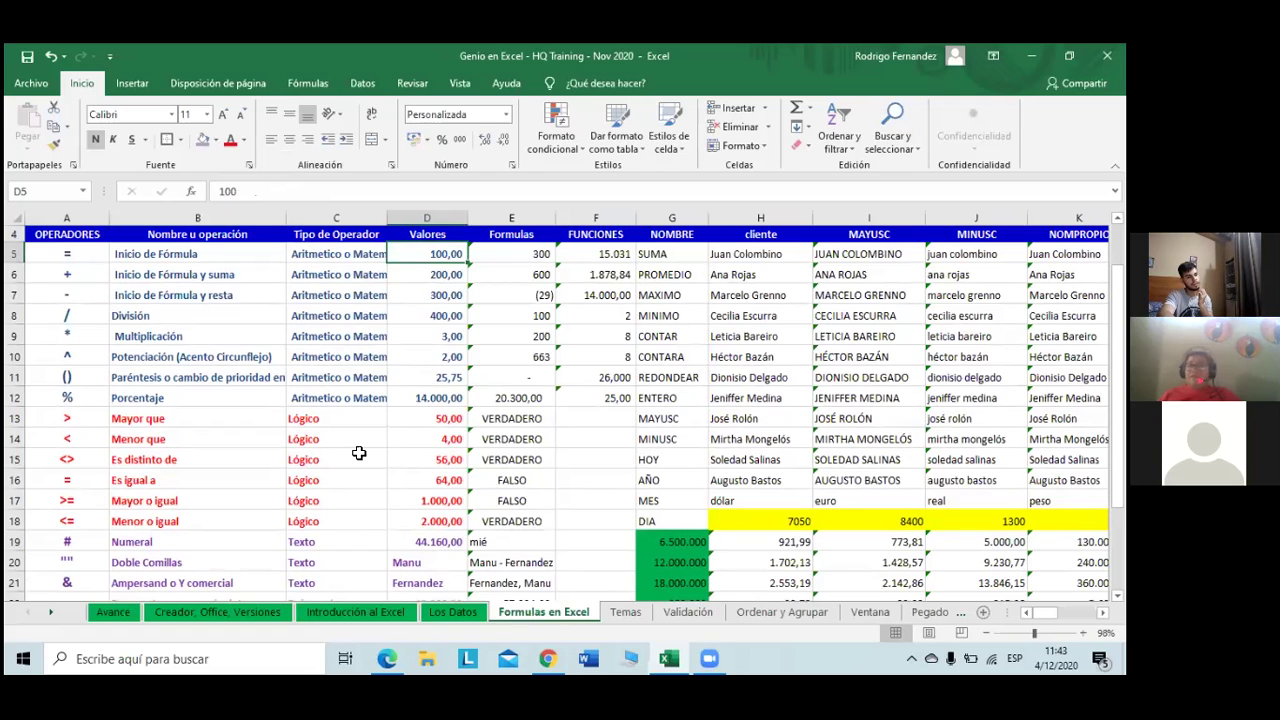
key(Right)
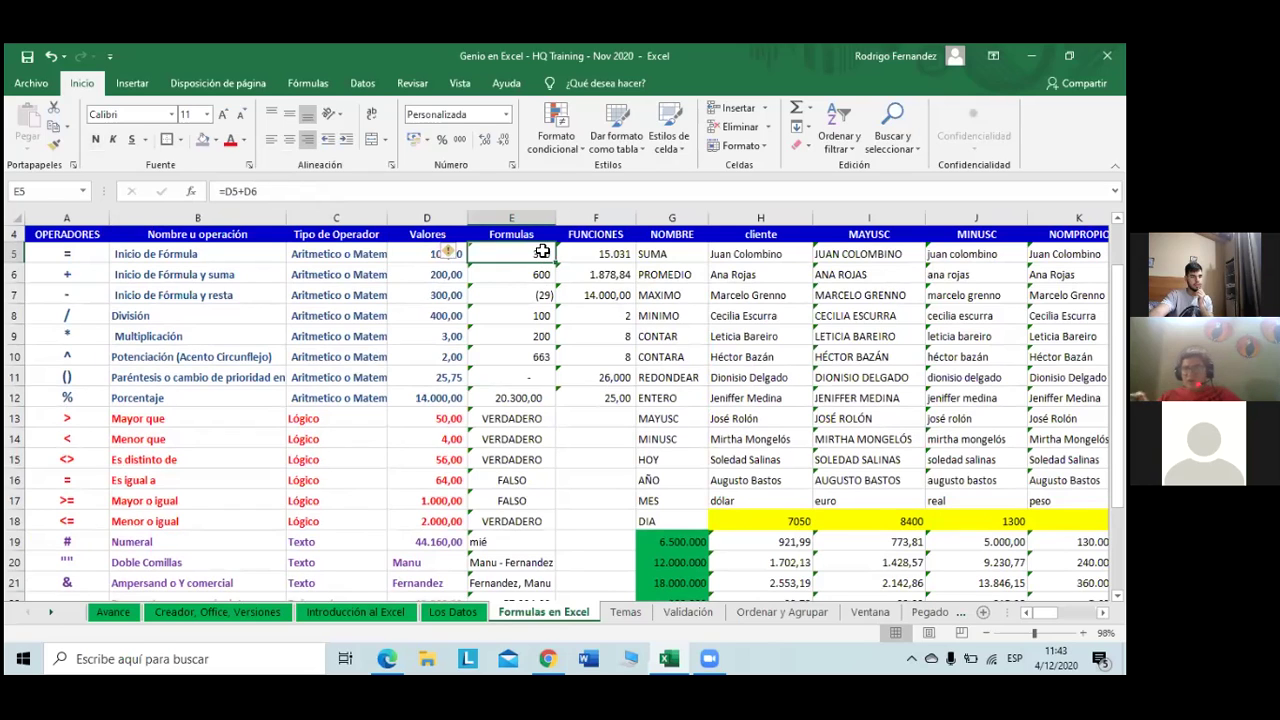
Step: Clear the results in E5:F24 (Formulas and FUNCIONES), then return to E5
drag(545, 256, 575, 253)
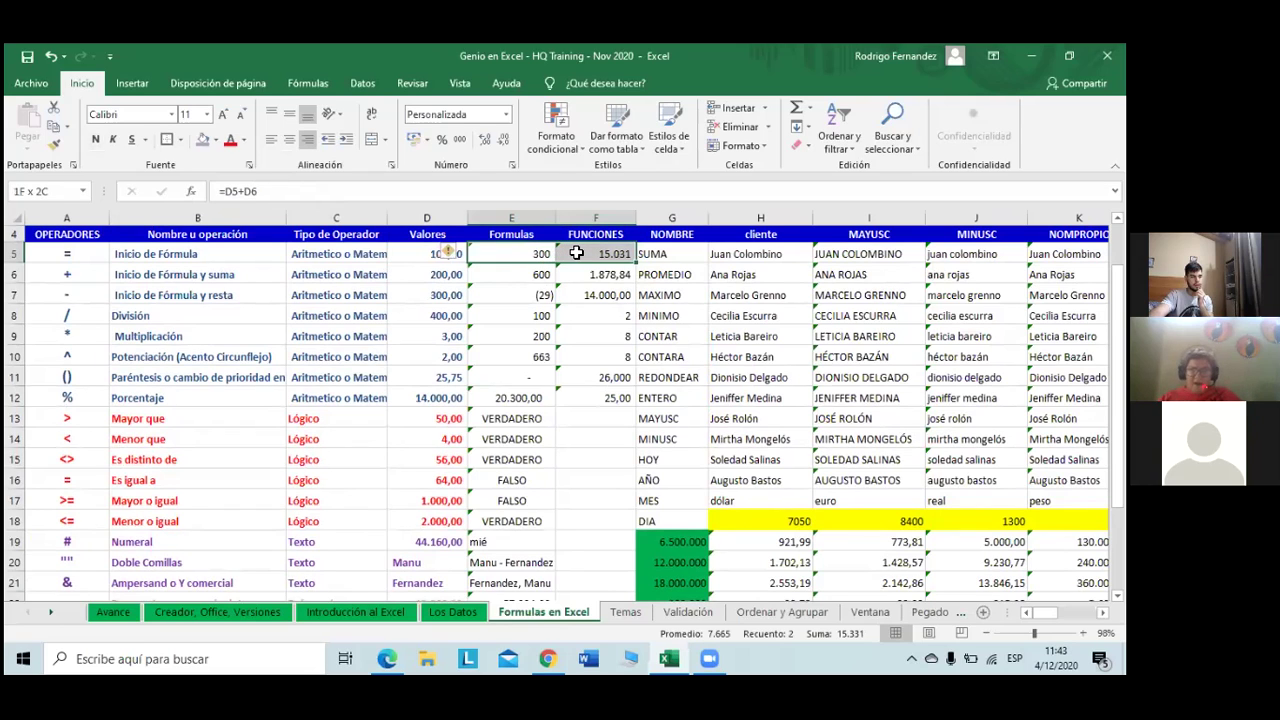
mouse_move(576, 253)
mouse_down()
mouse_move(575, 498)
mouse_move(563, 522)
mouse_up()
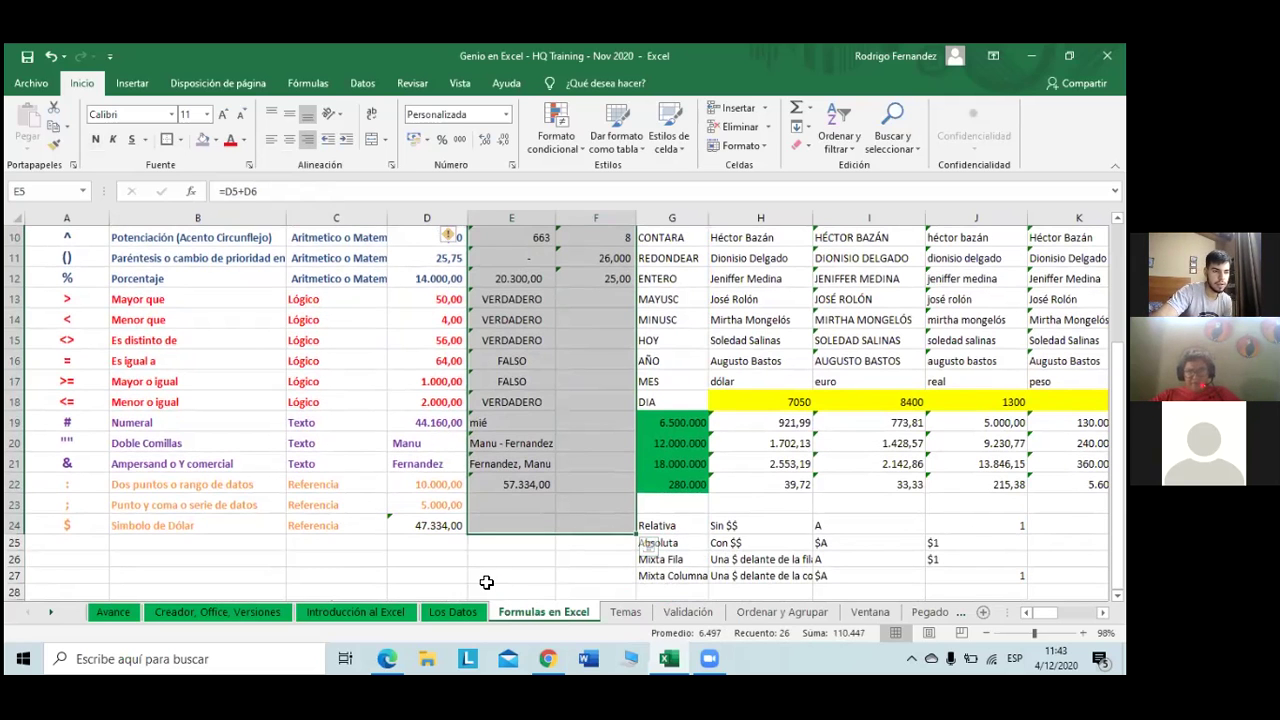
key(Delete)
scroll(486, 582, up, 3)
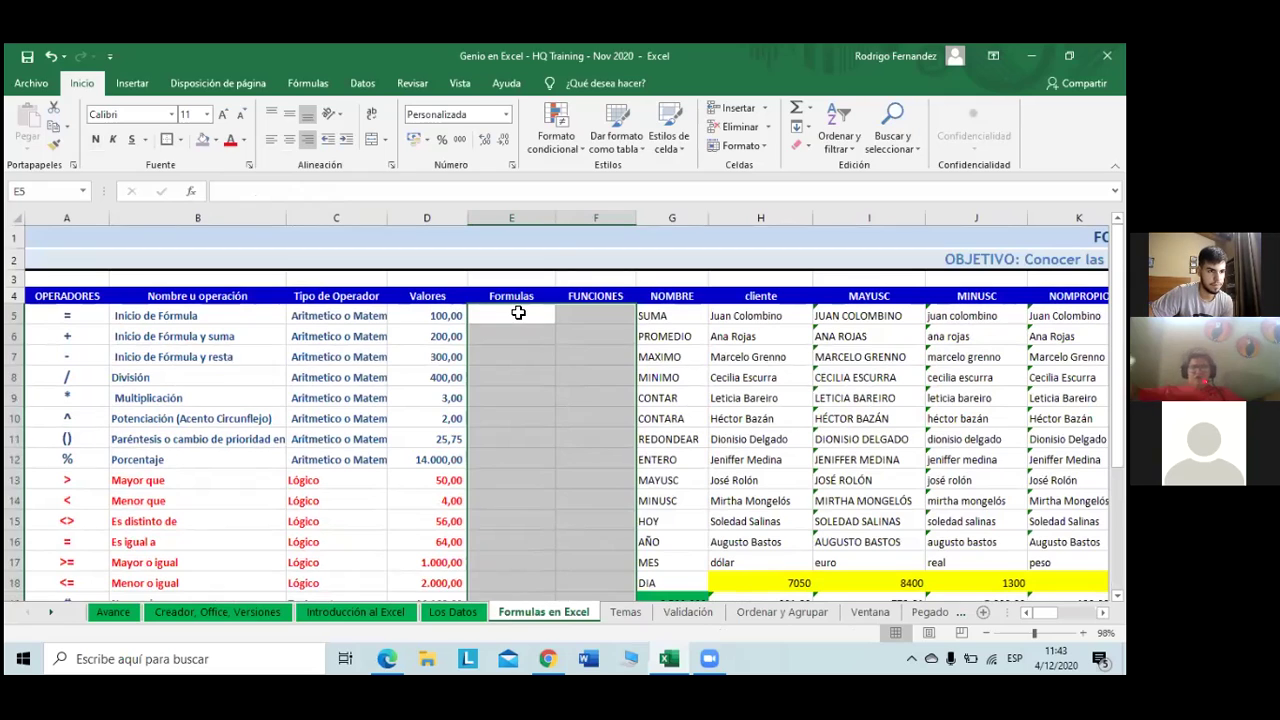
click(517, 314)
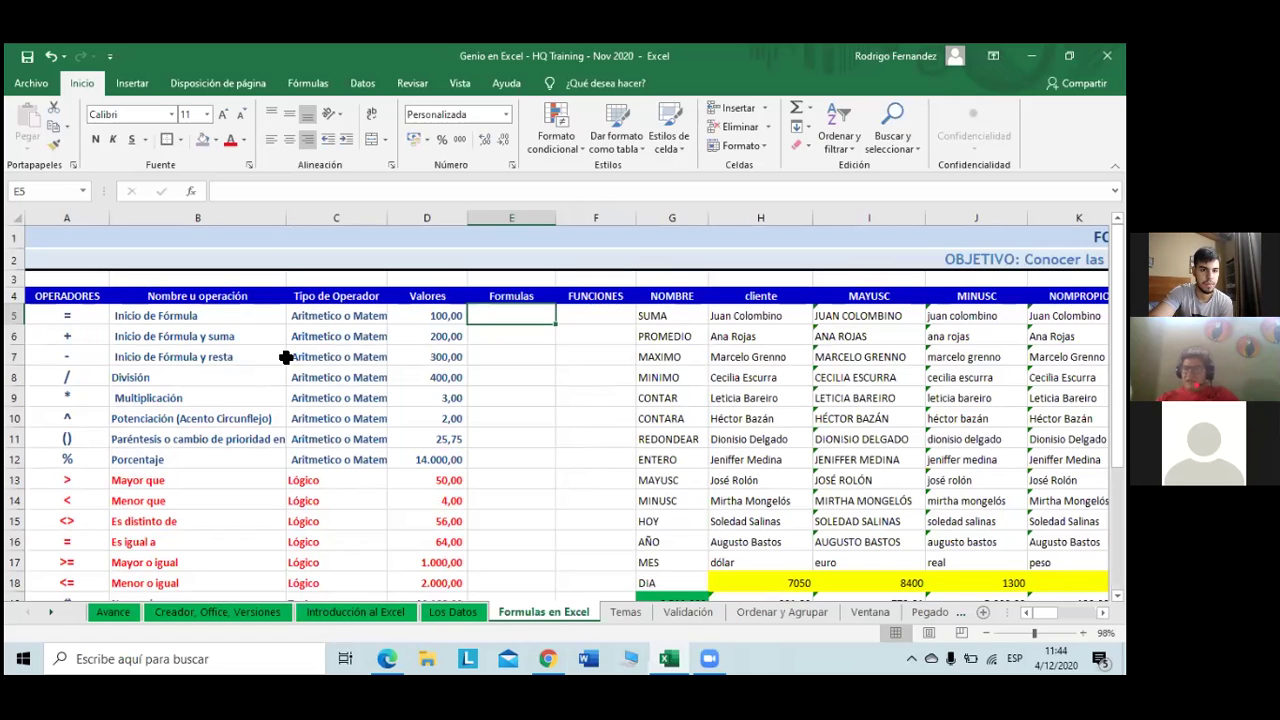
key(ctrl+0)
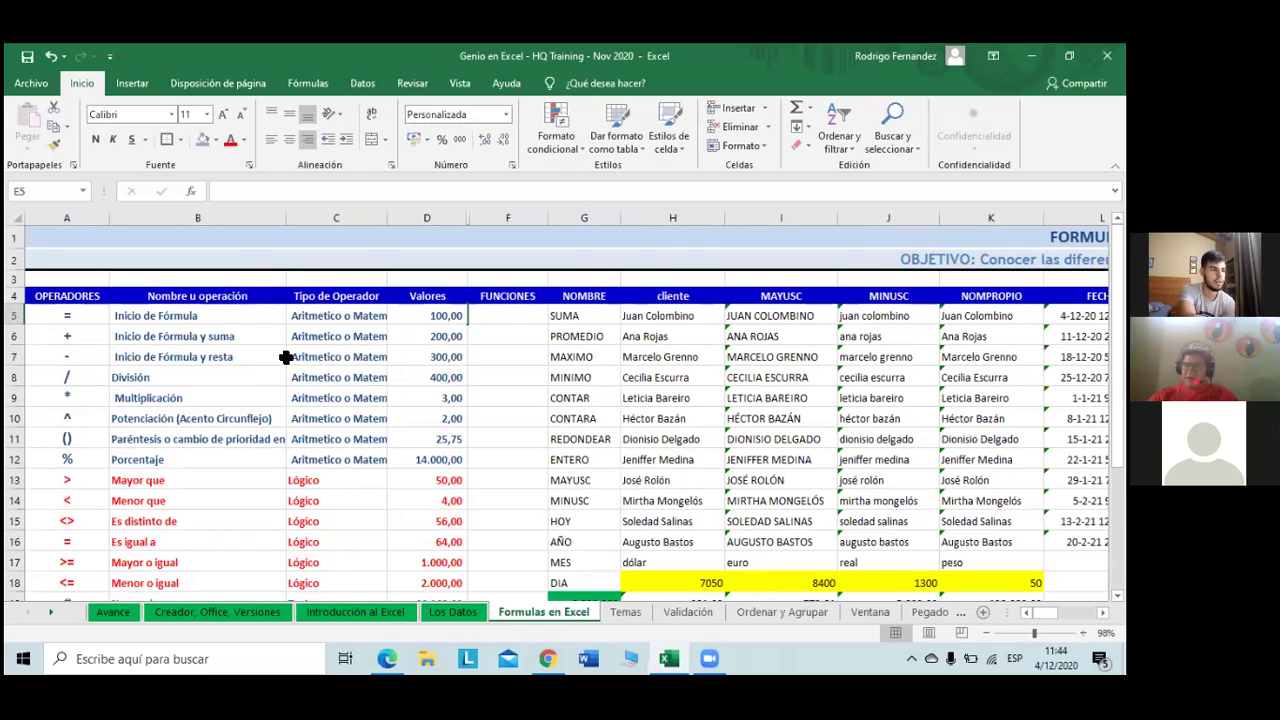
key(ctrl+shift+0)
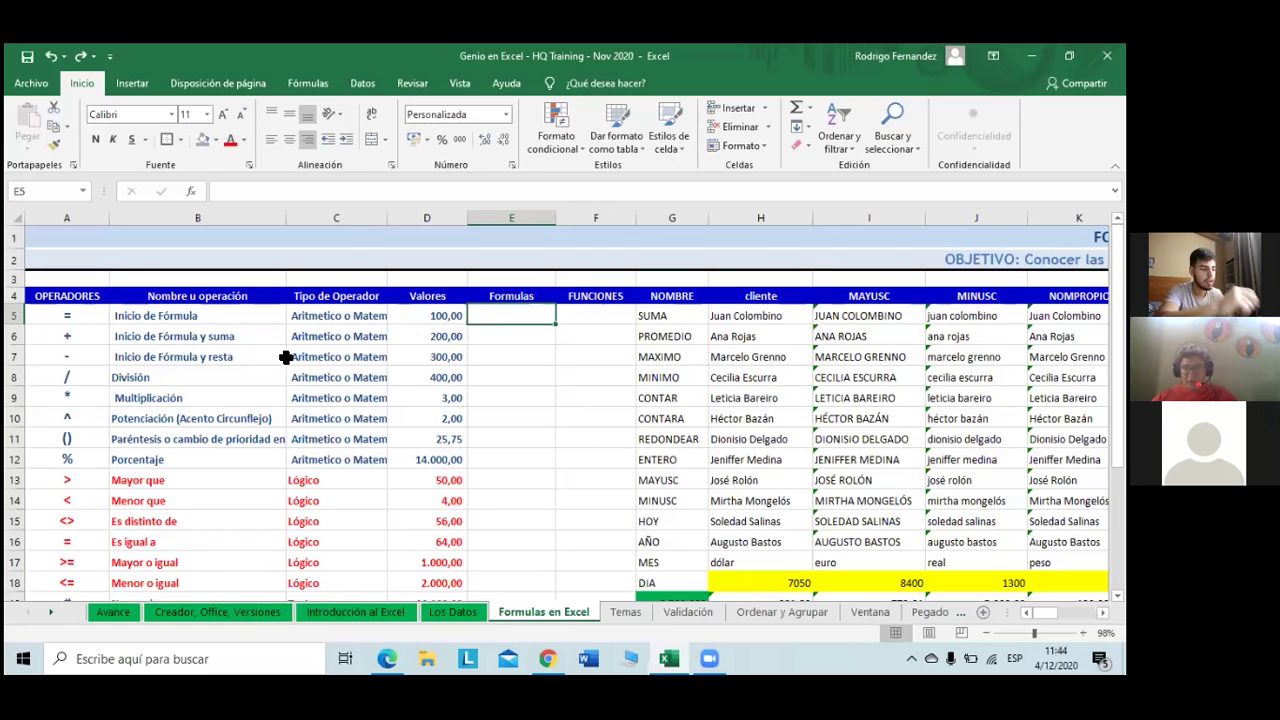
text(200+)
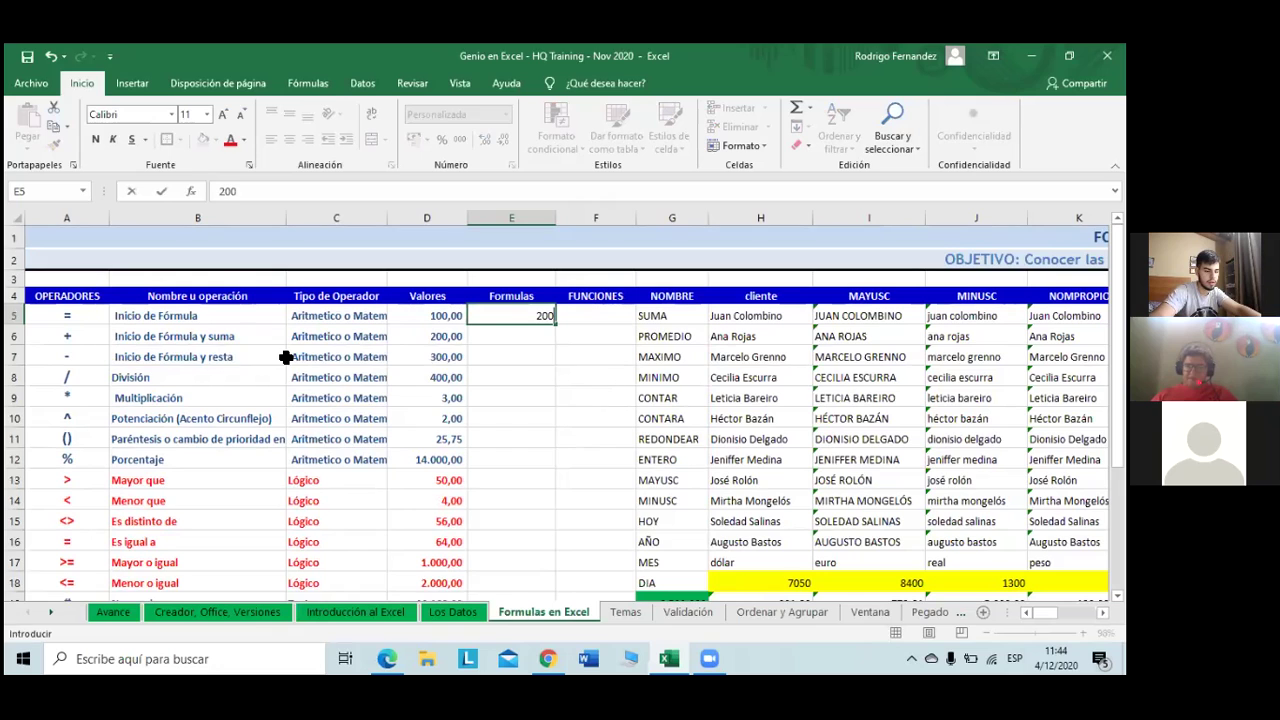
text(200)
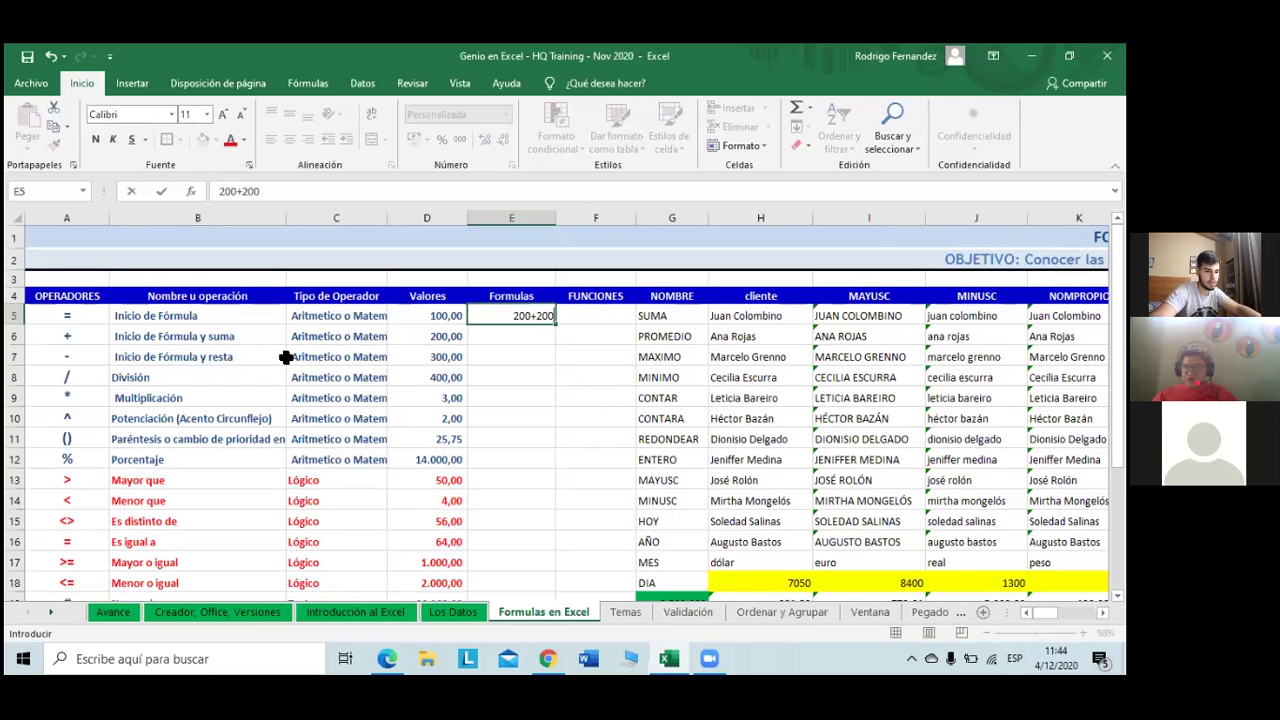
key(Return)
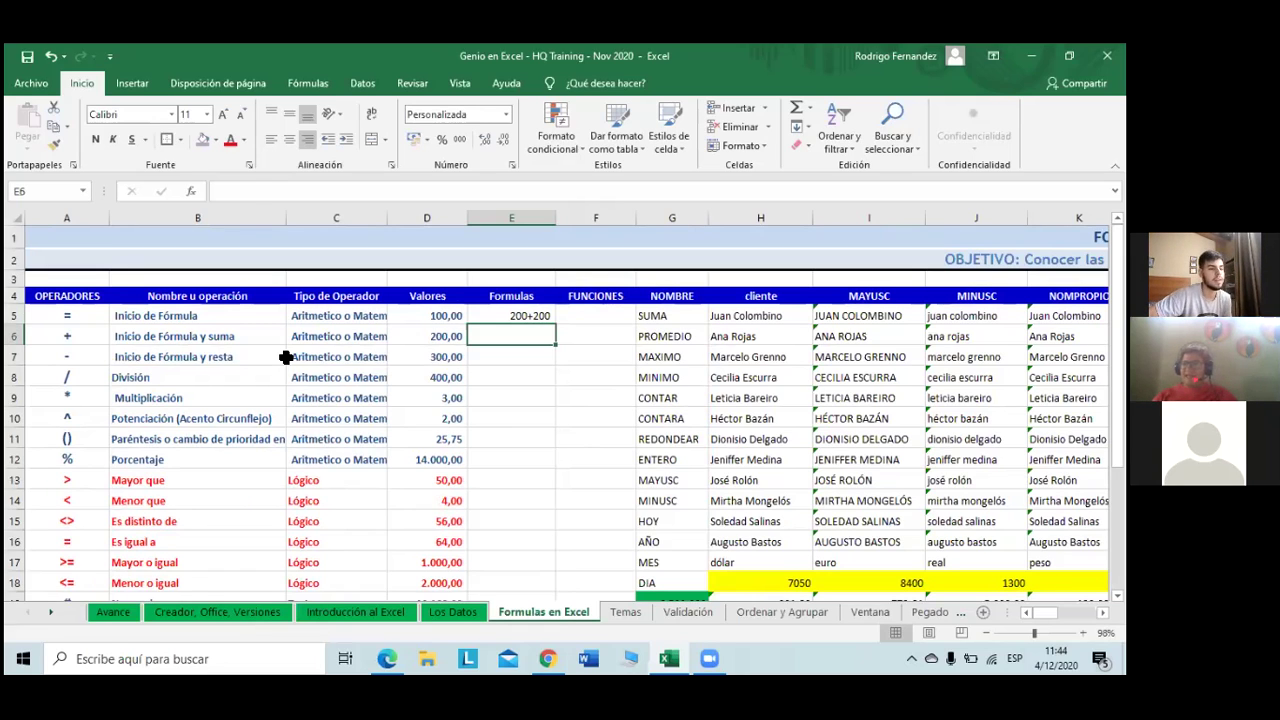
key(Up)
key(BackSpace)
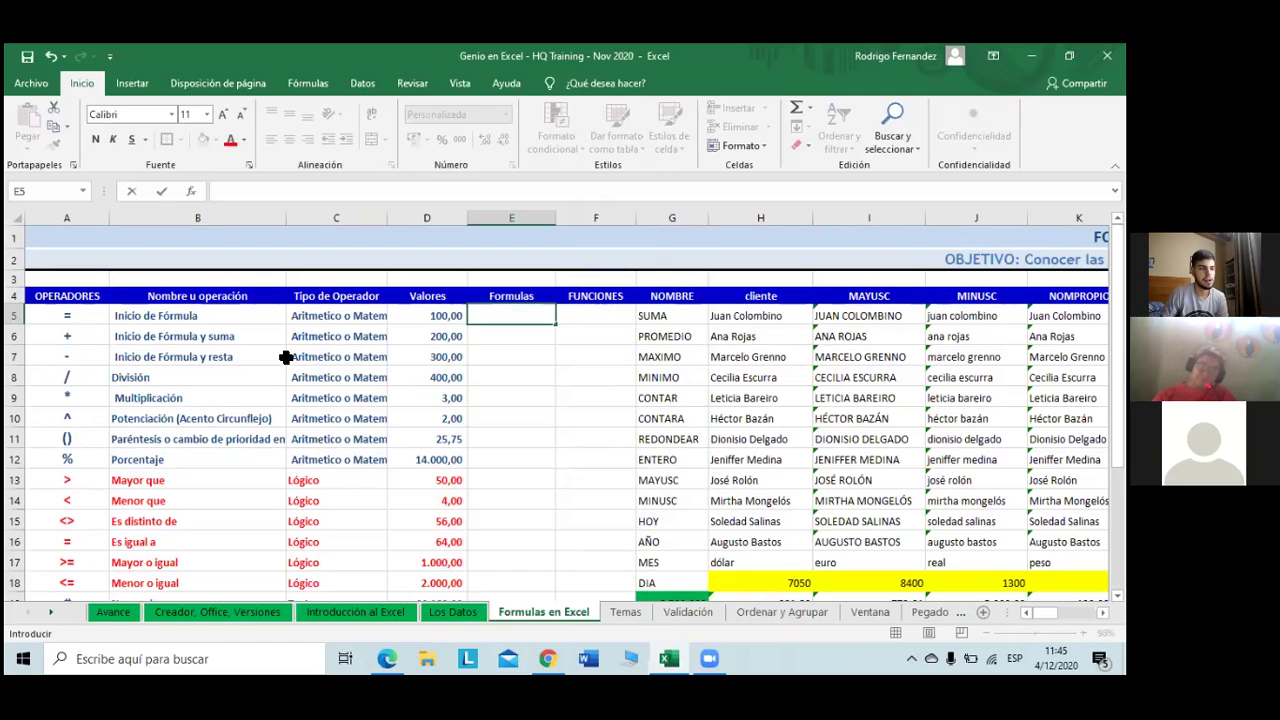
Step: Enter =D5+D6 in E5 so it shows 300
text(=)
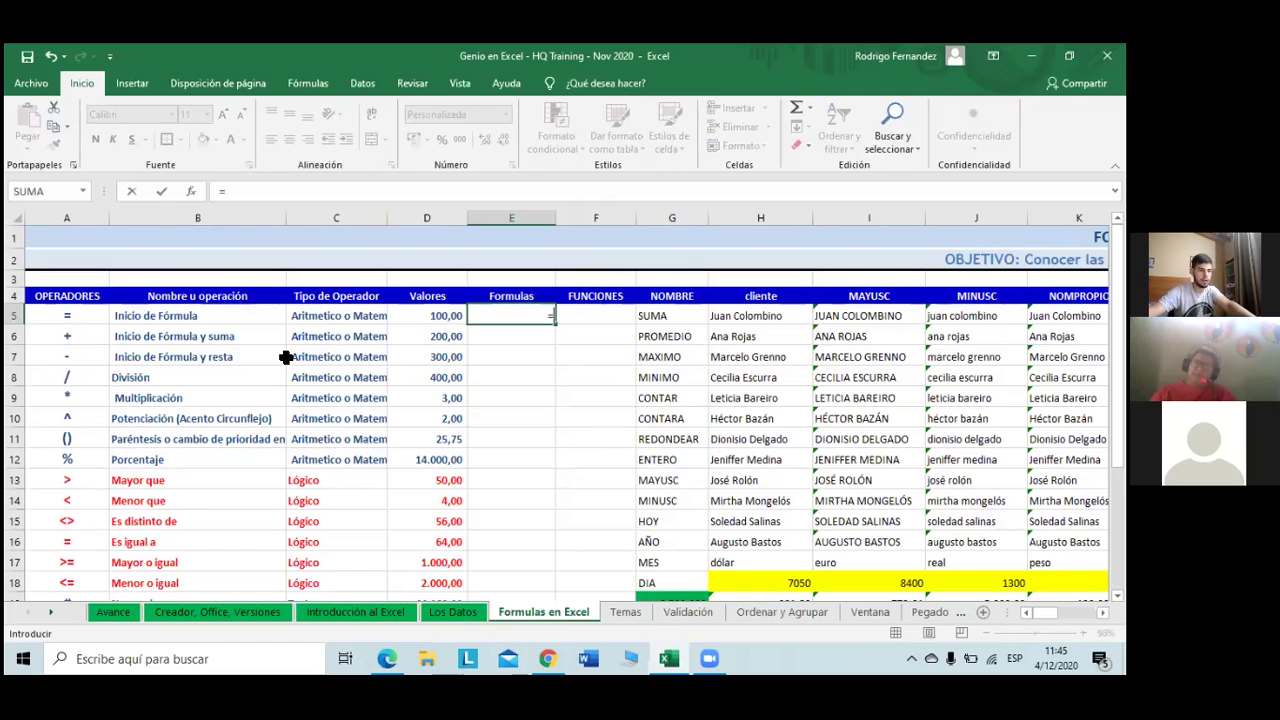
click(430, 316)
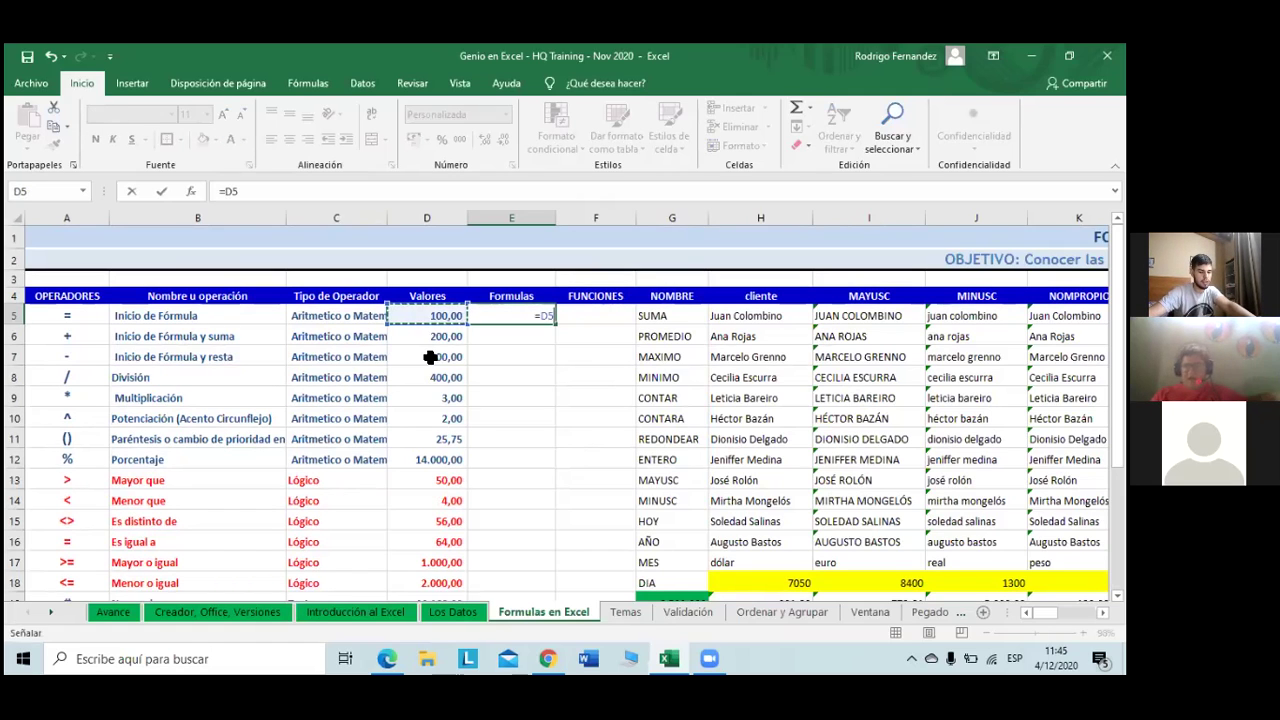
text(+)
click(443, 339)
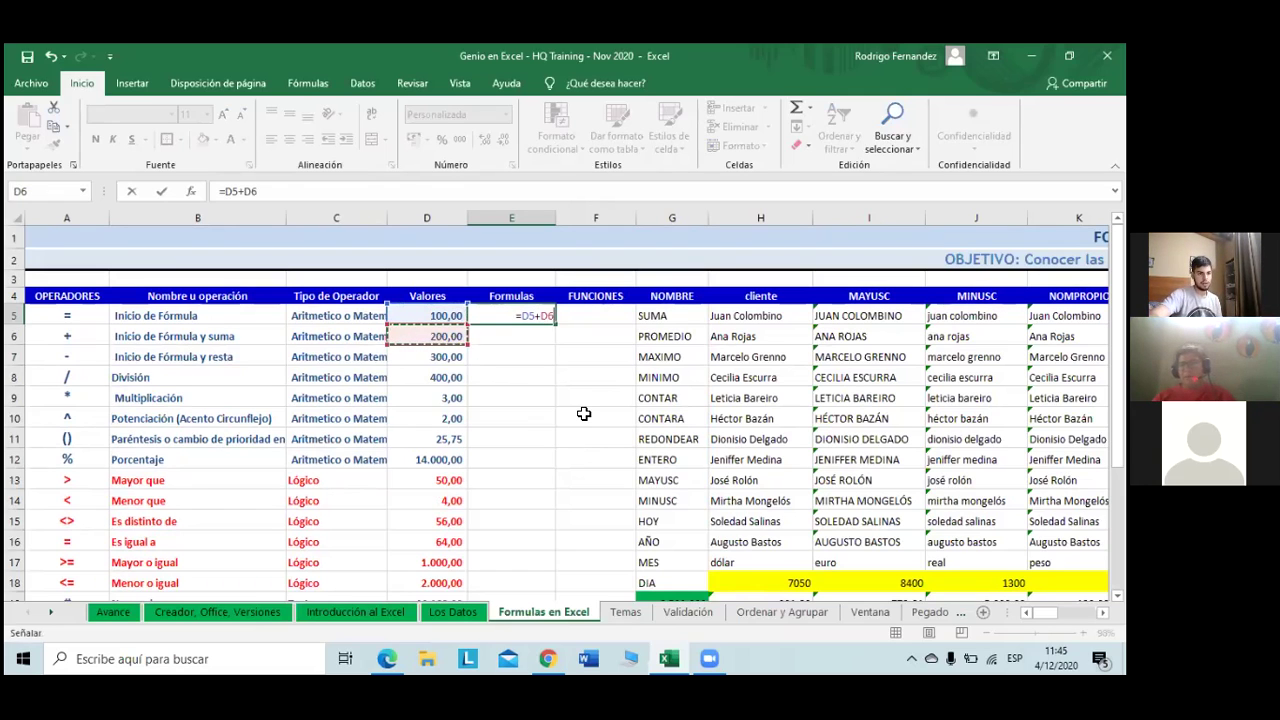
key(Return)
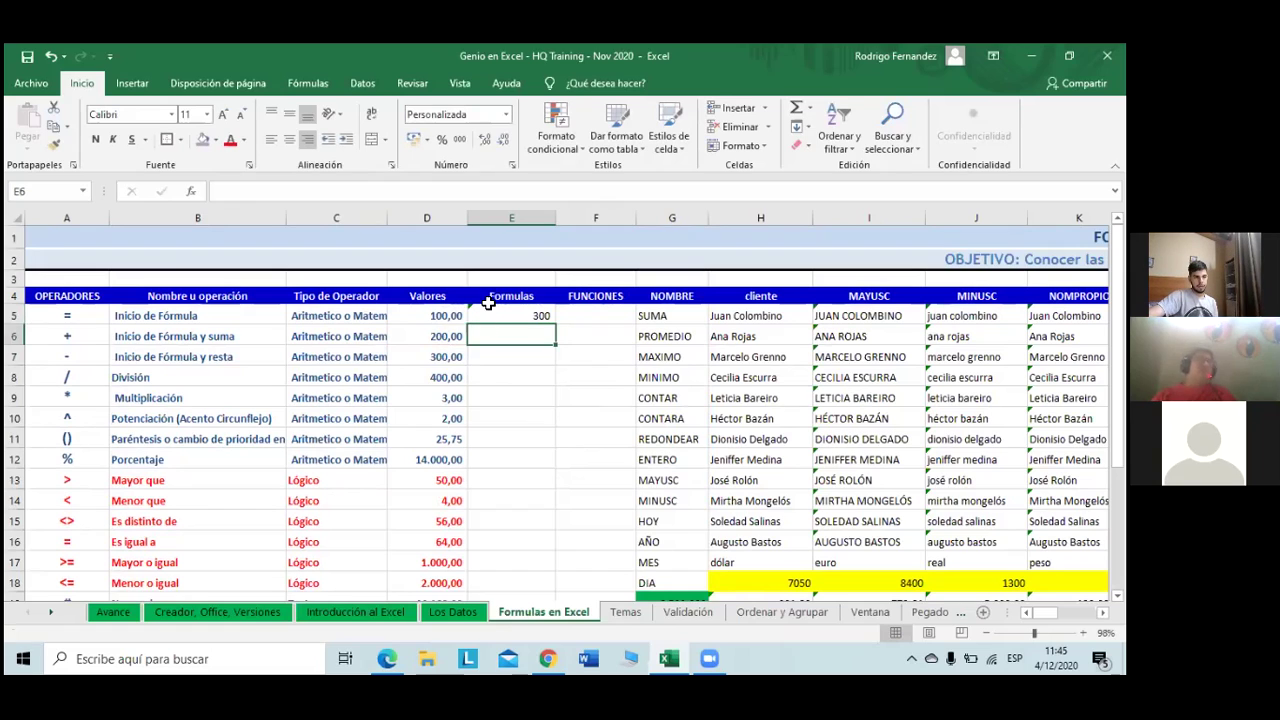
Step: Review E5's formula, then start a plus-sign formula in E6
key(Up)
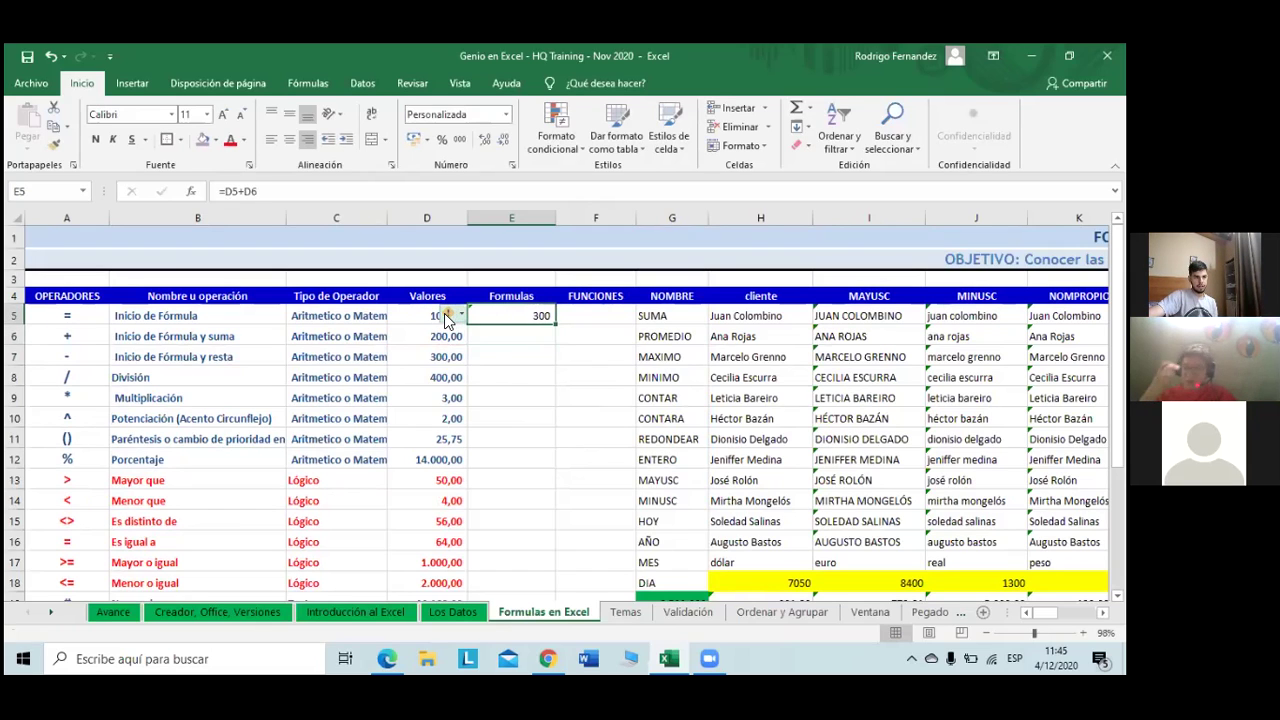
mouse_move(444, 313)
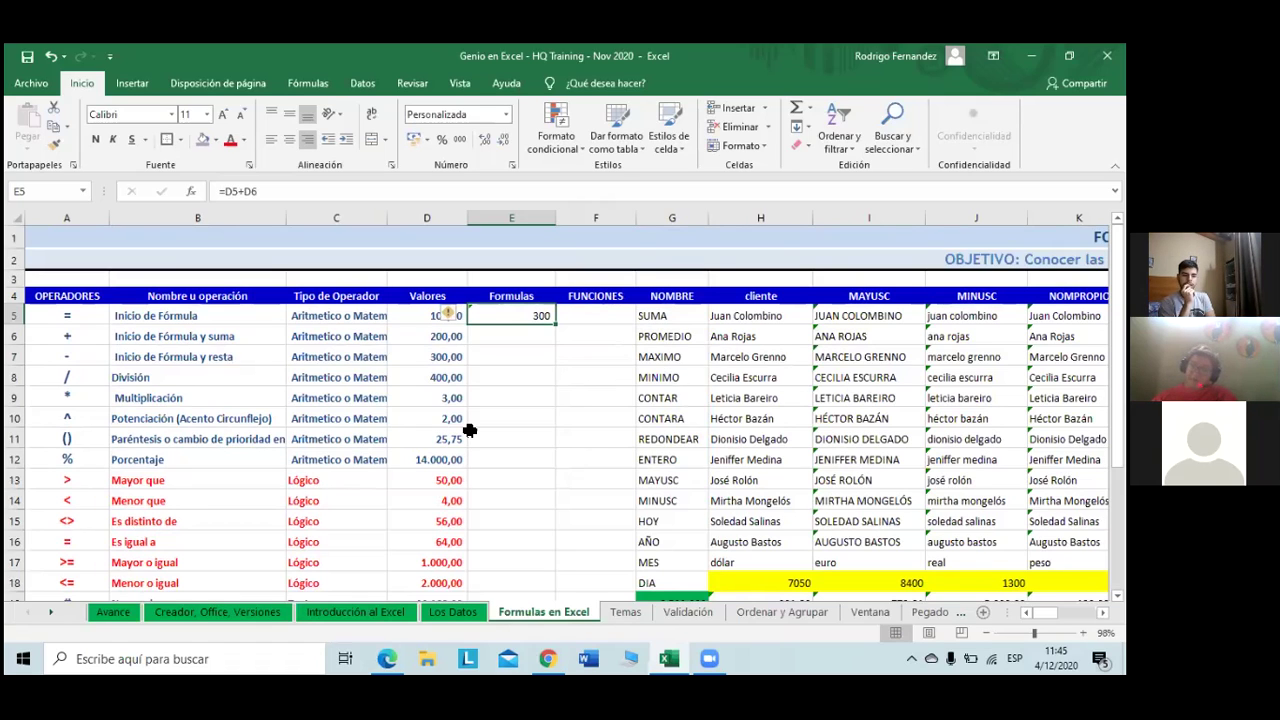
key(Down)
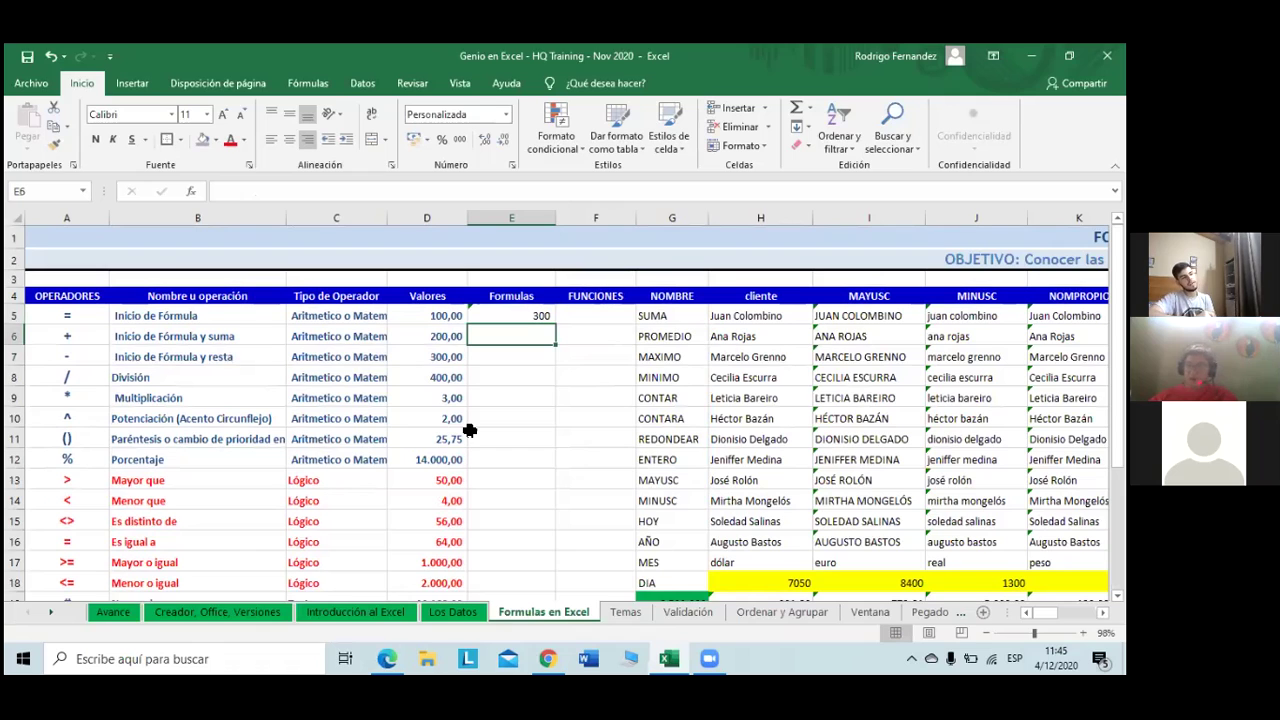
text(+)
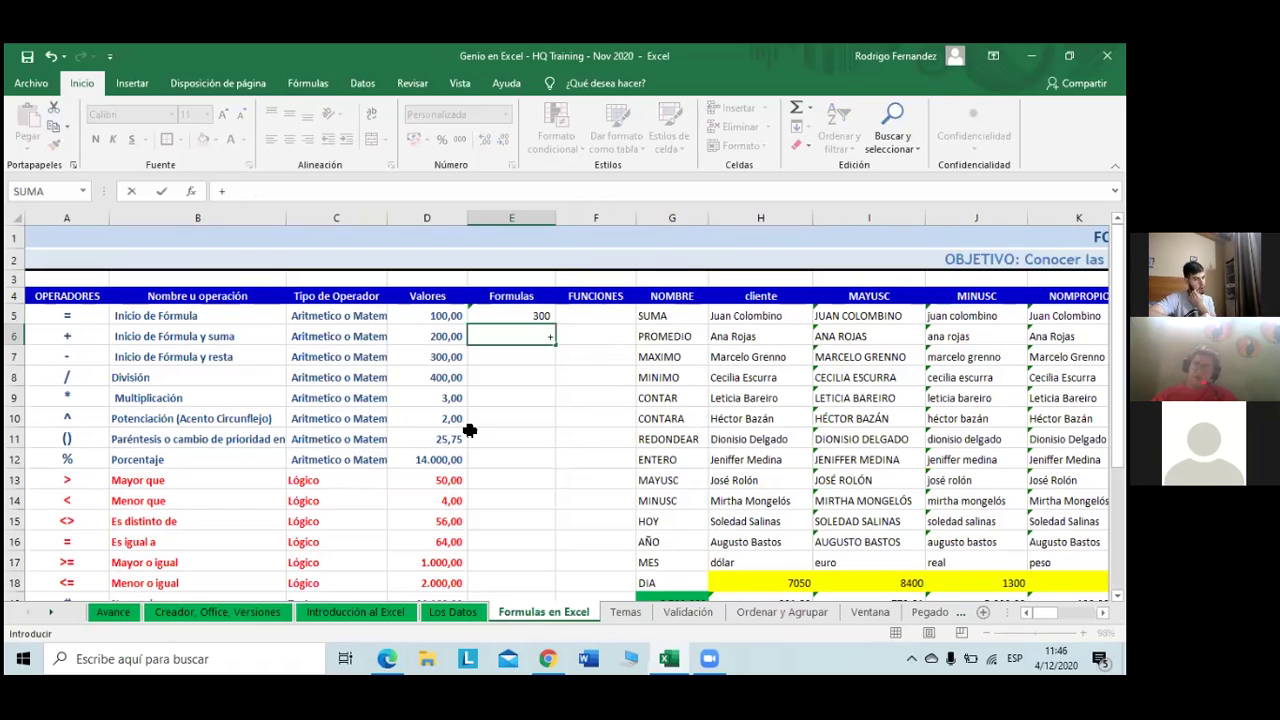
Step: Complete E6 as =D6+E5, giving 500
click(445, 338)
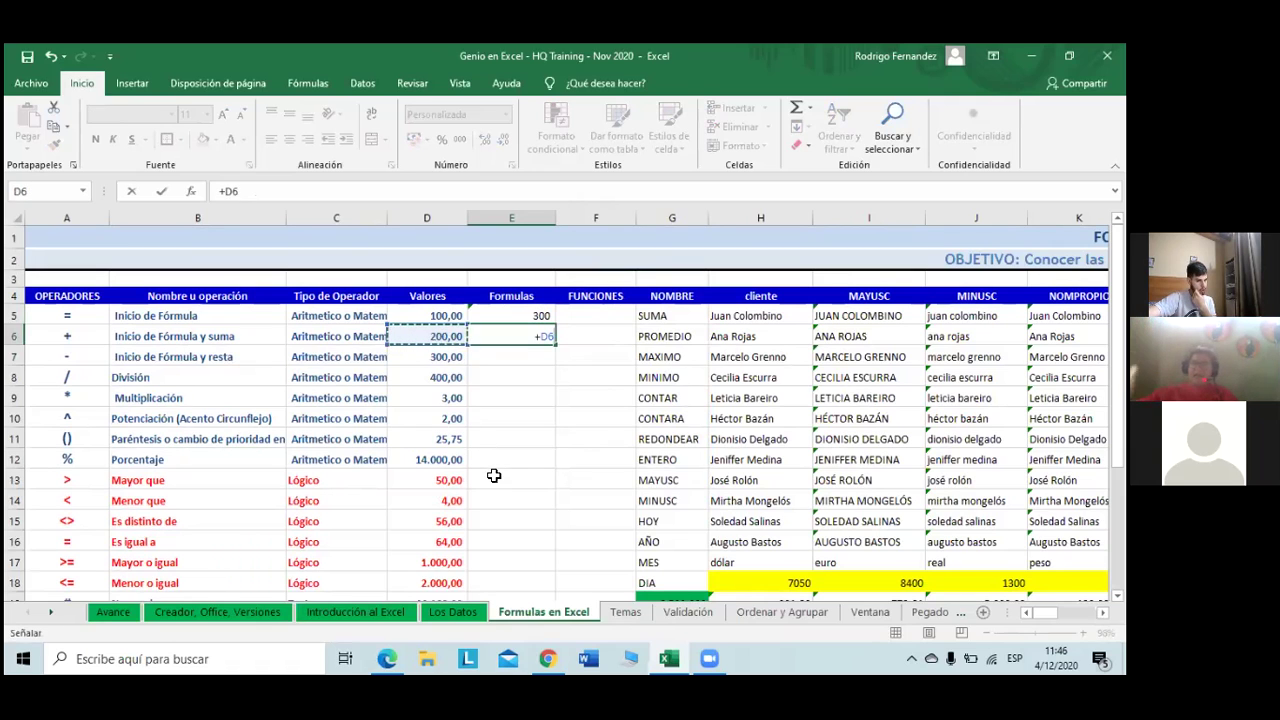
text(+)
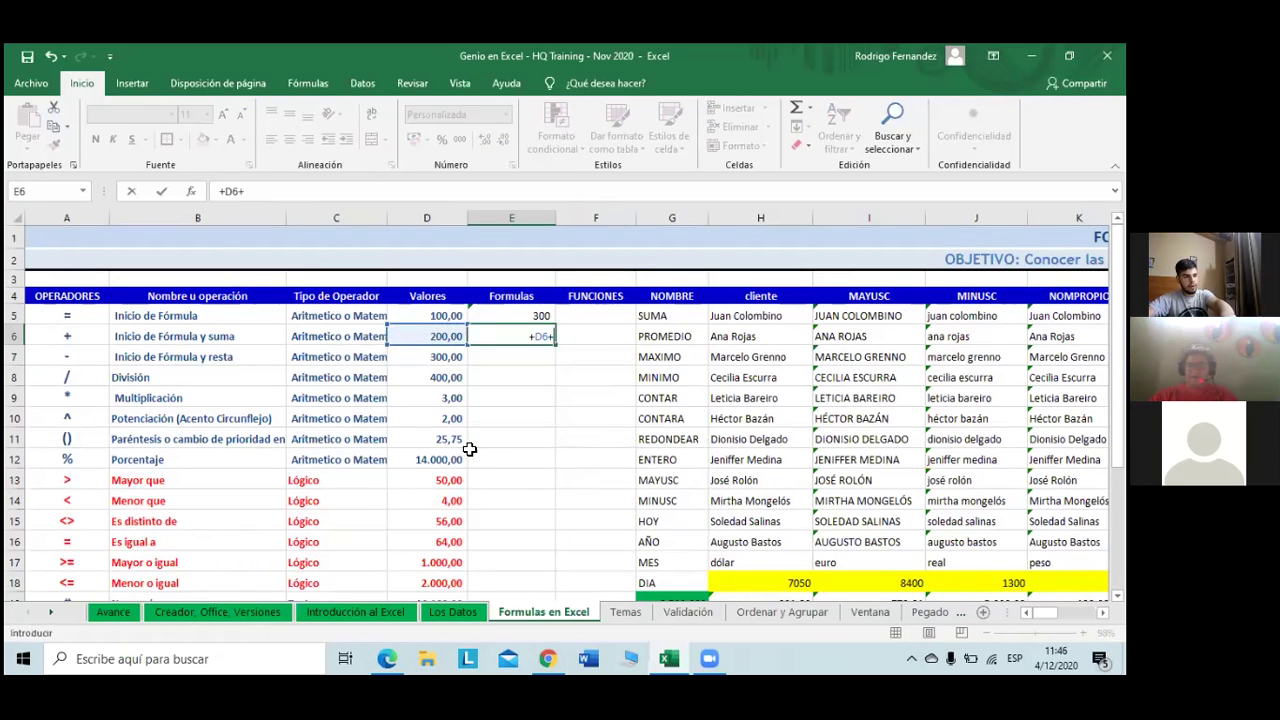
click(541, 313)
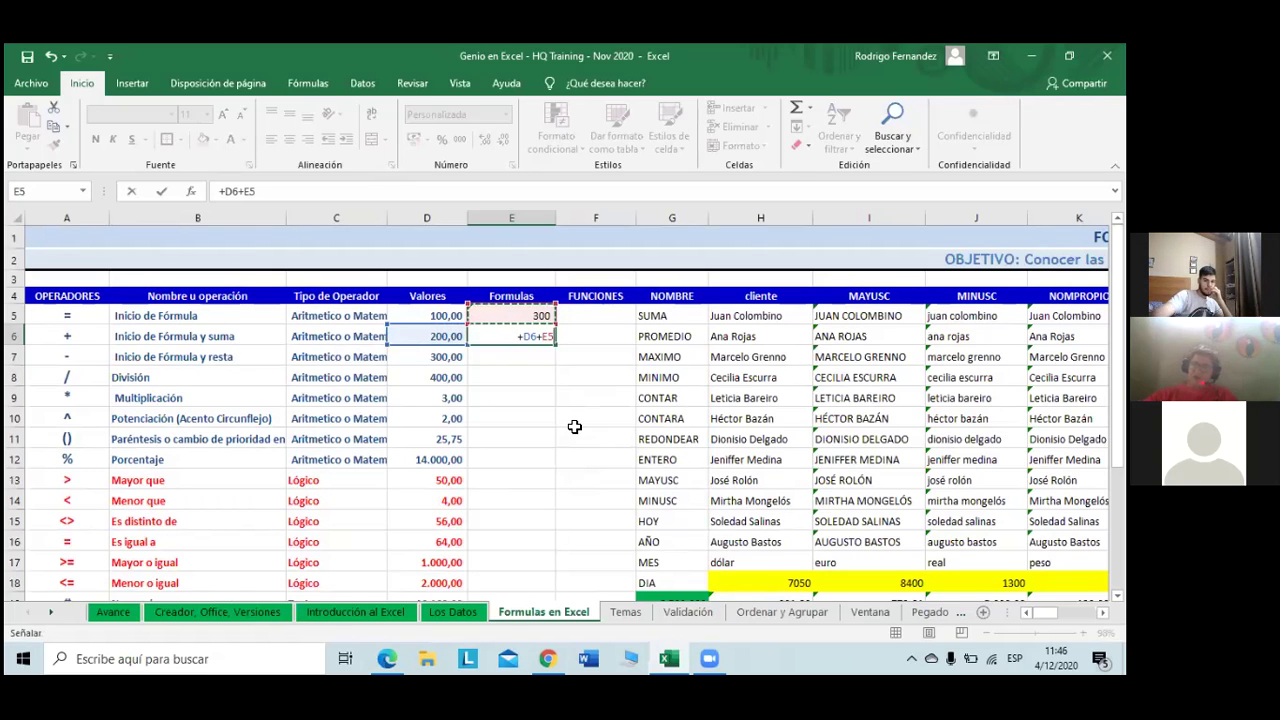
key(Return)
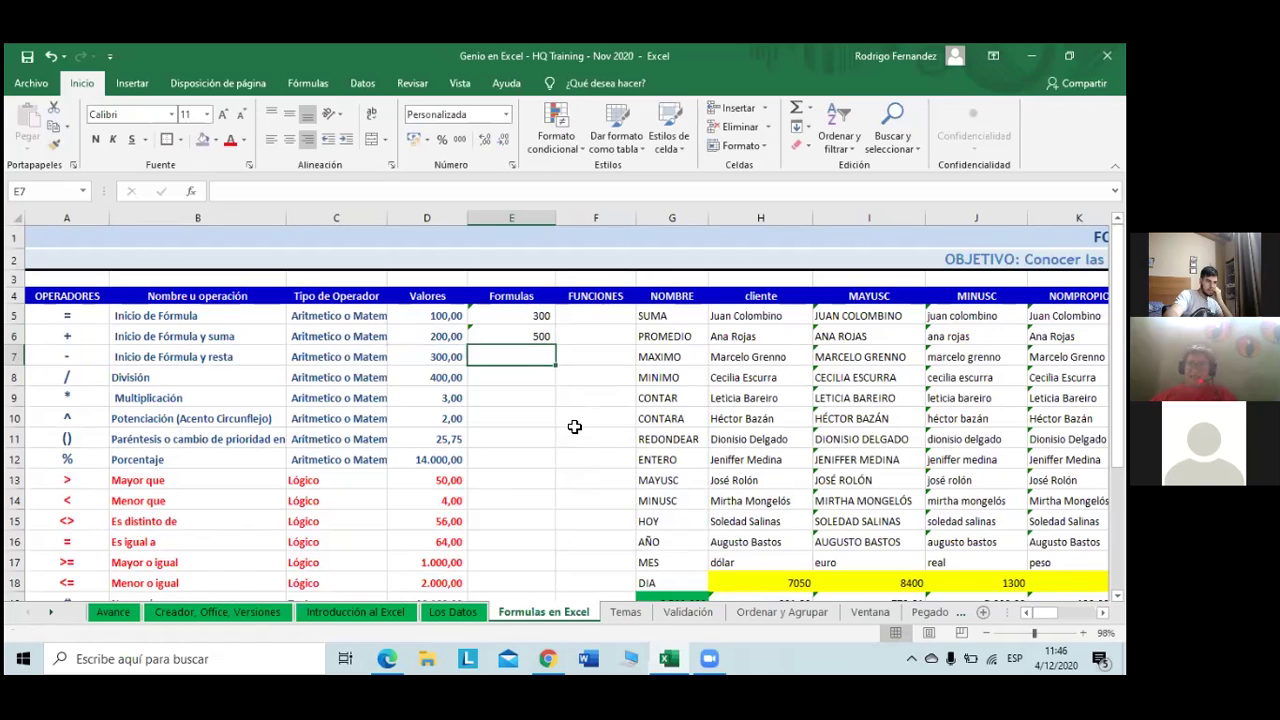
Step: Compare the E5 and E6 formulas by switching between the two cells
key(Up)
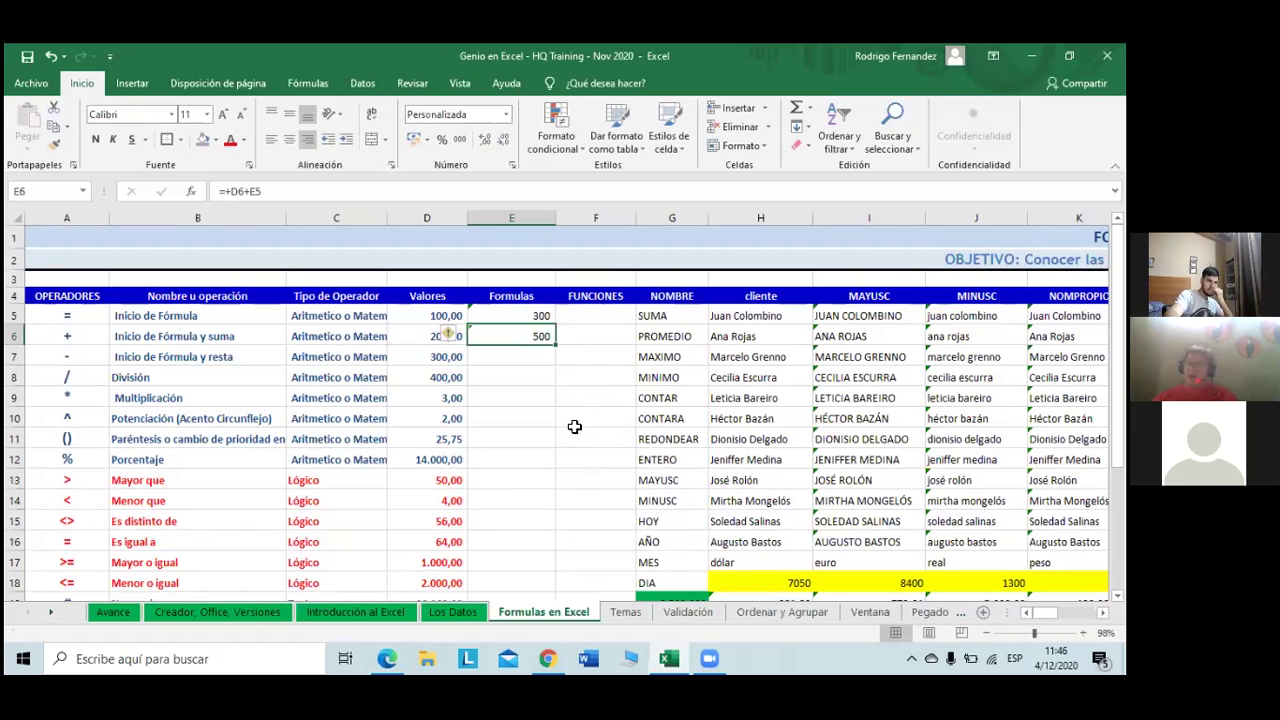
key(Up)
key(Down)
key(Up)
key(Down)
key(Up)
key(Down)
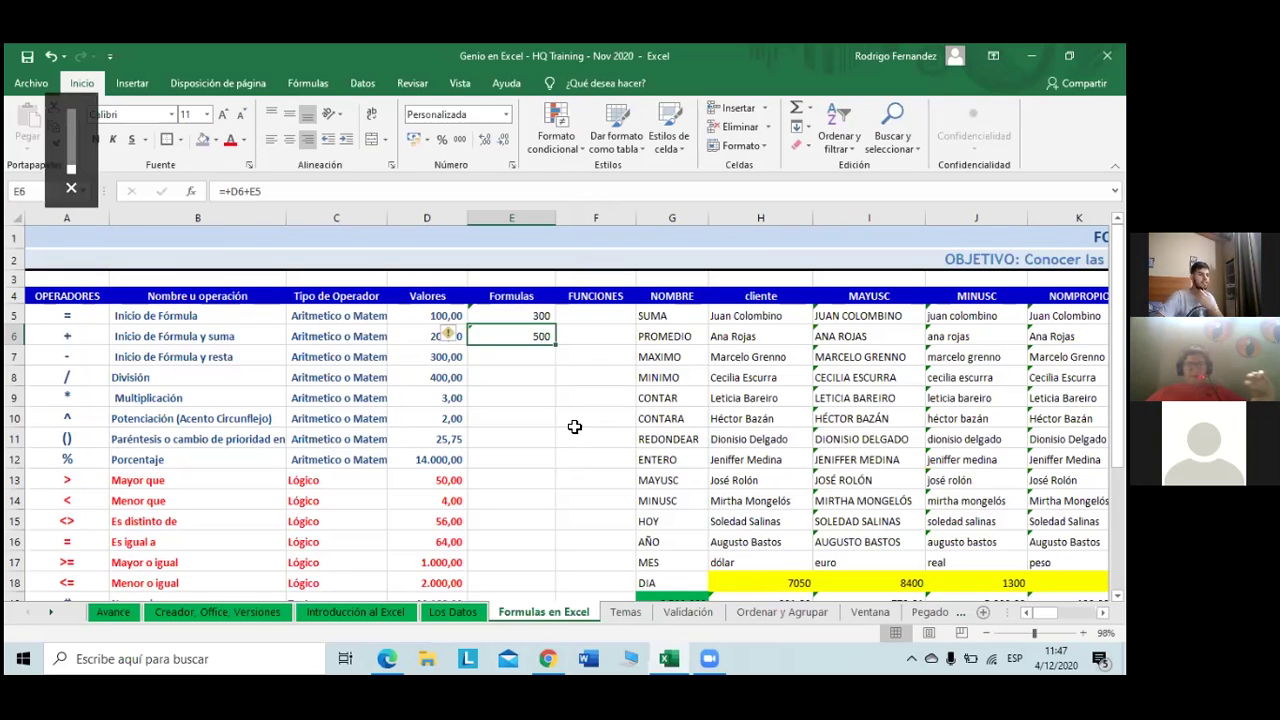
double_click(527, 338)
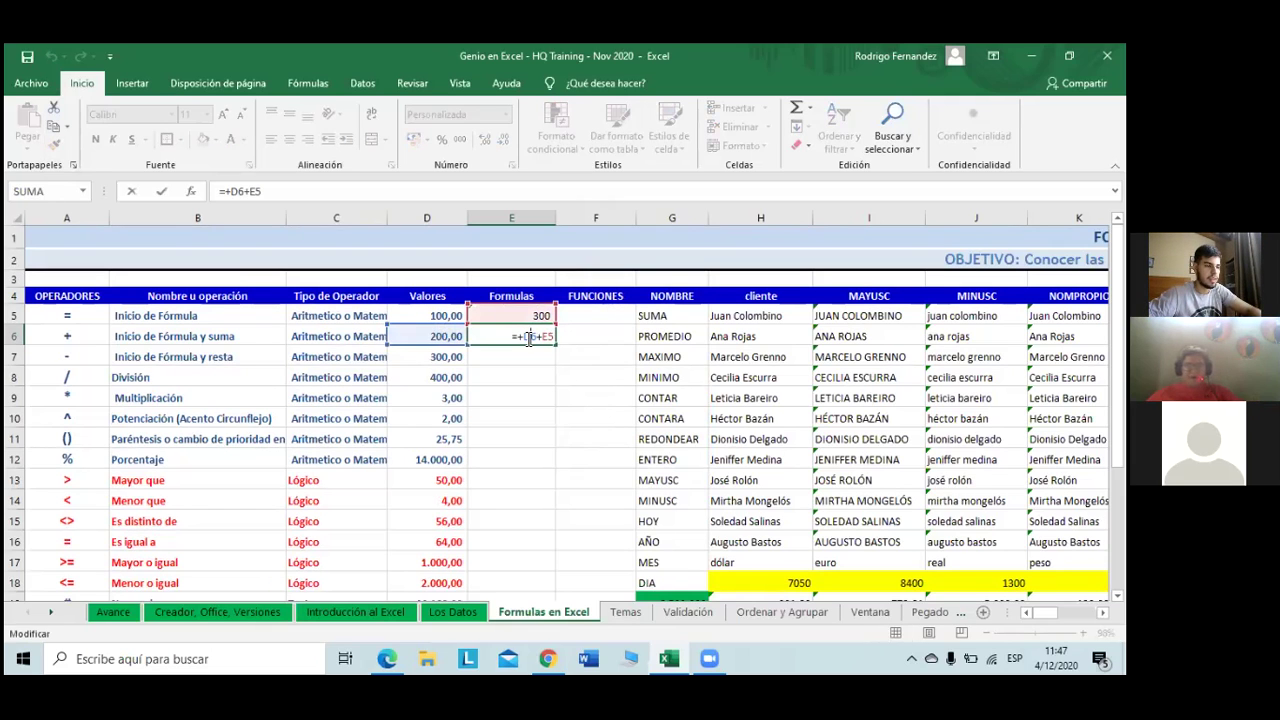
key(Return)
click(524, 337)
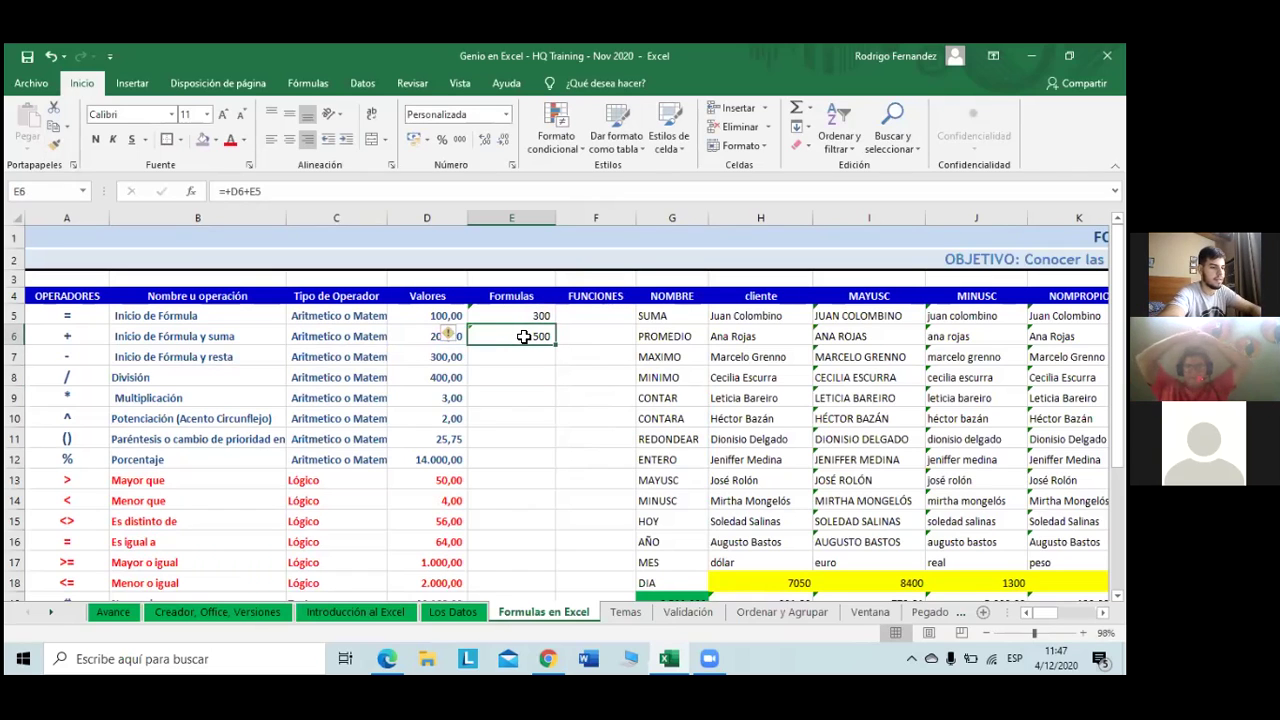
double_click(524, 337)
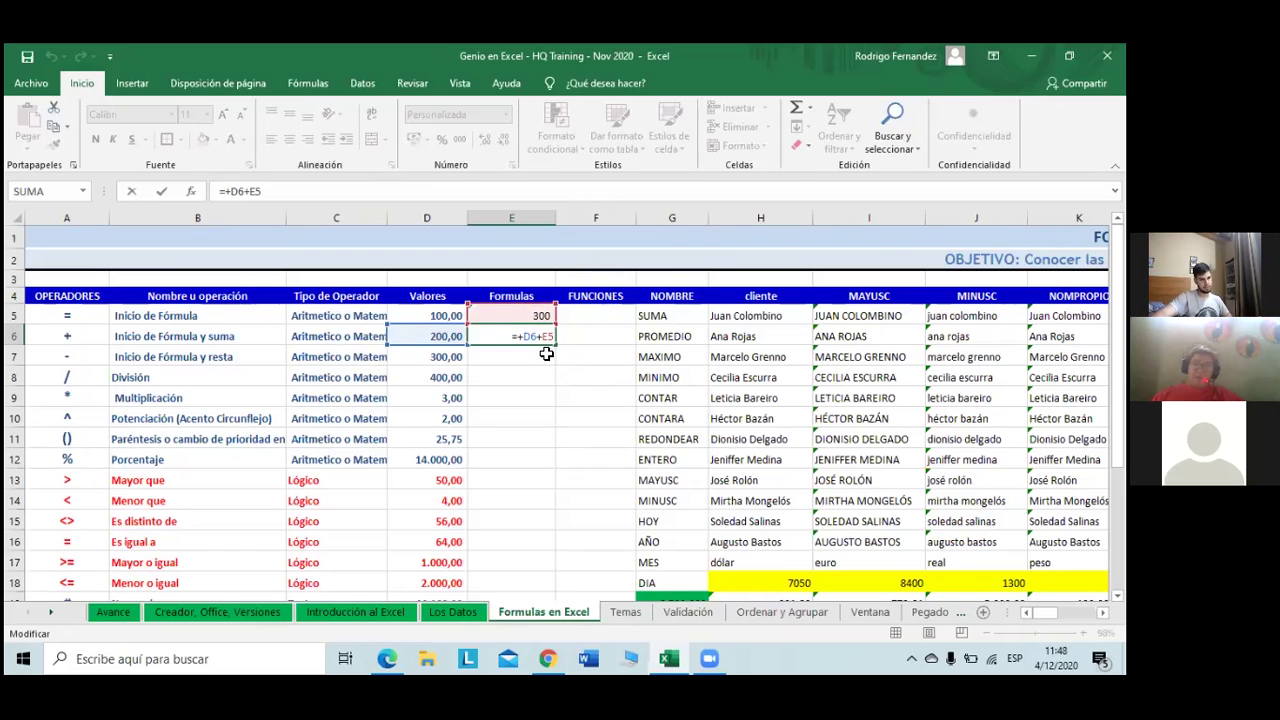
key(Return)
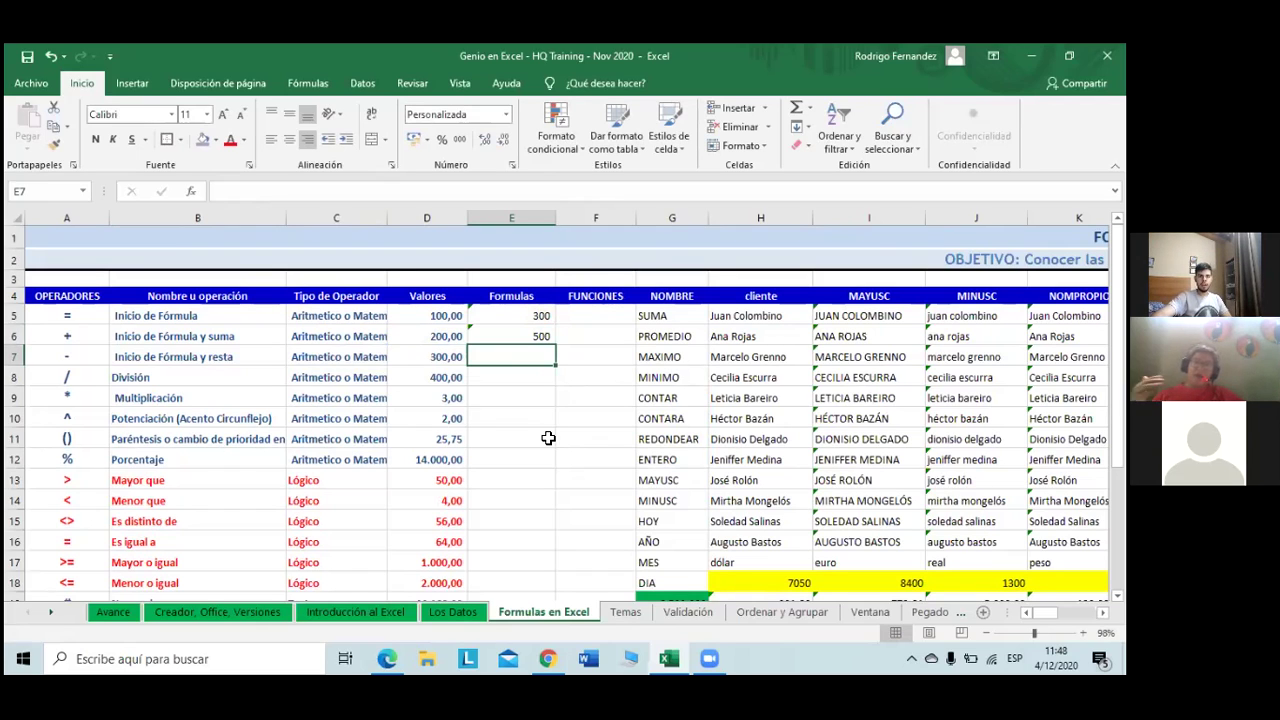
double_click(530, 338)
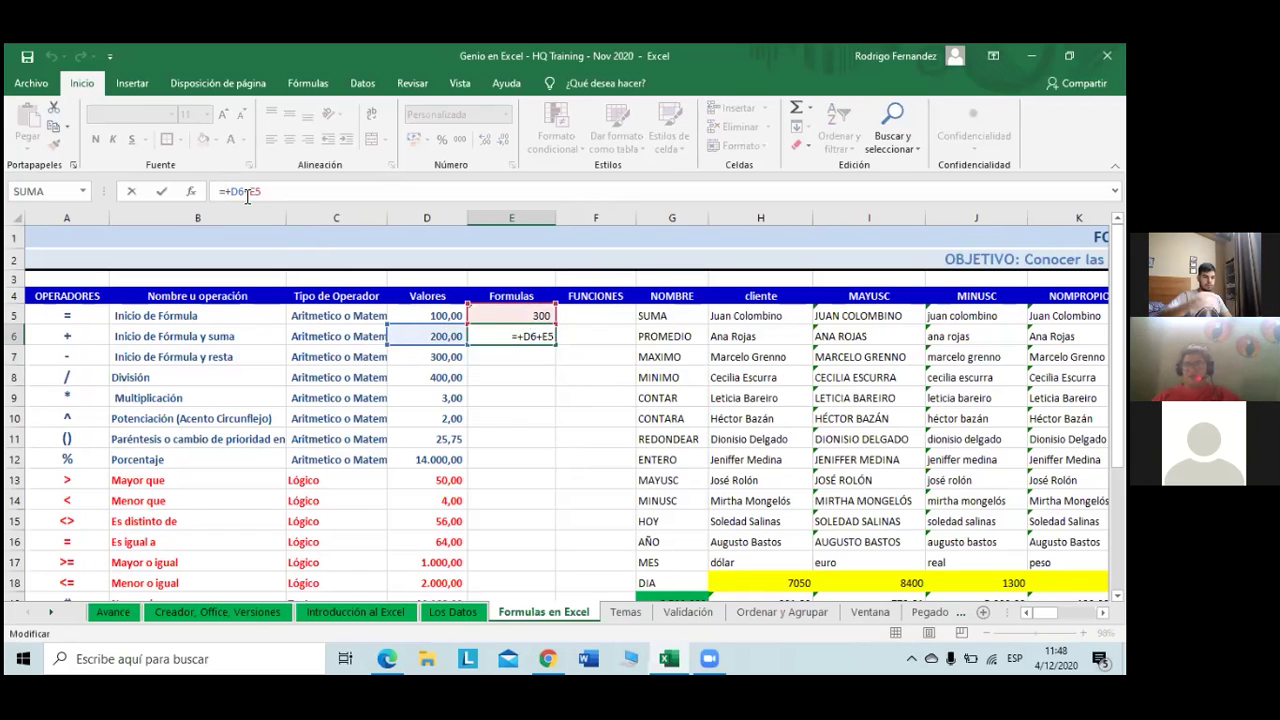
click(545, 360)
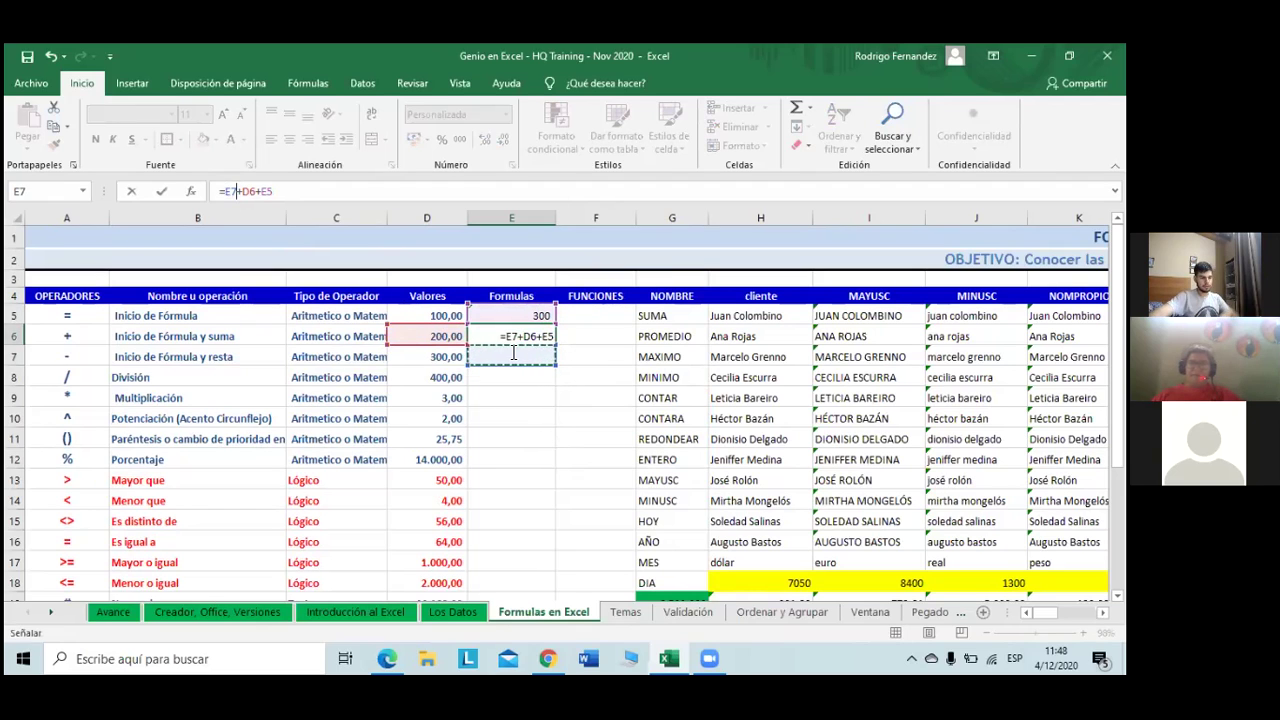
key(Escape)
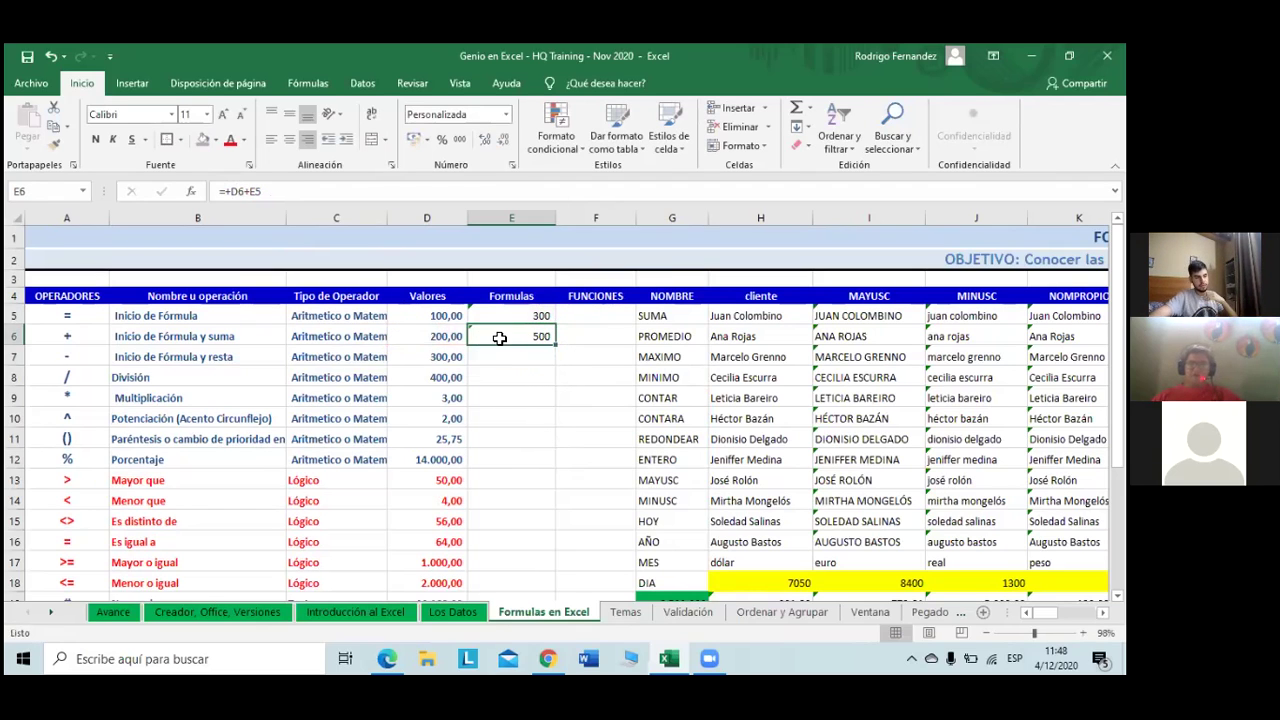
click(510, 360)
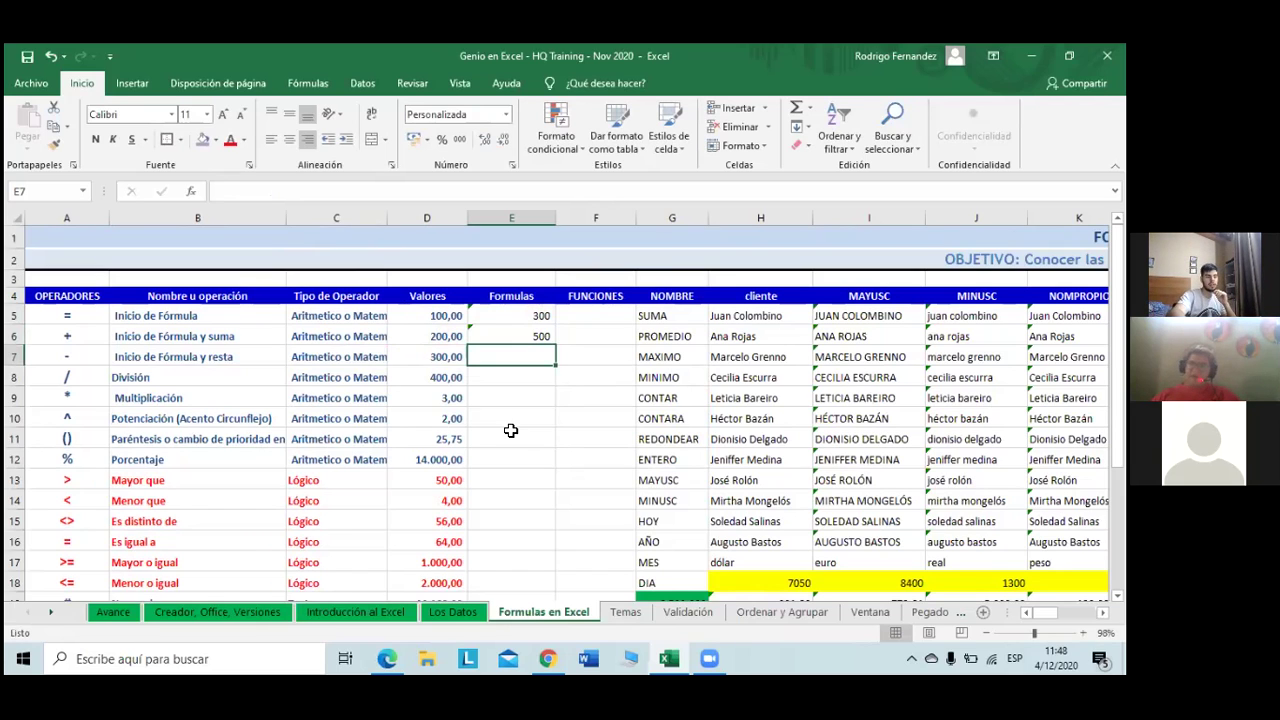
Step: Enter =-D7-E6 in E7 so it returns (800), then reselect E7
text(-)
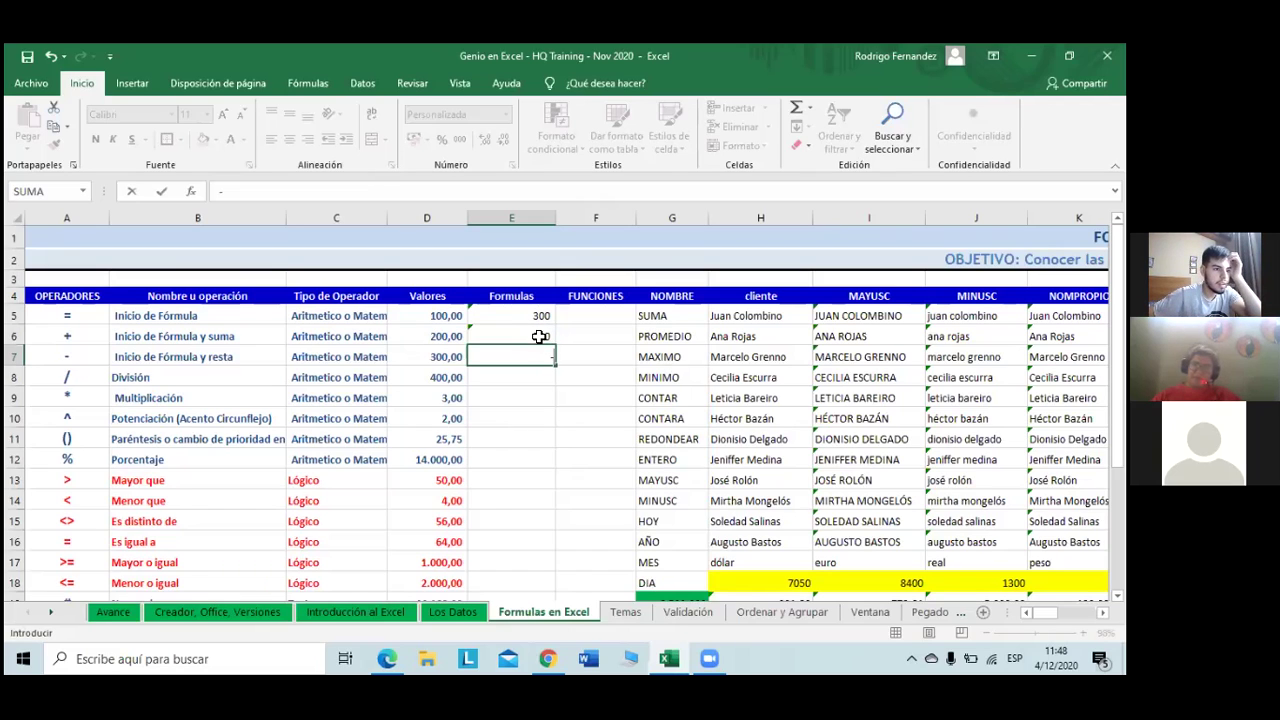
click(435, 358)
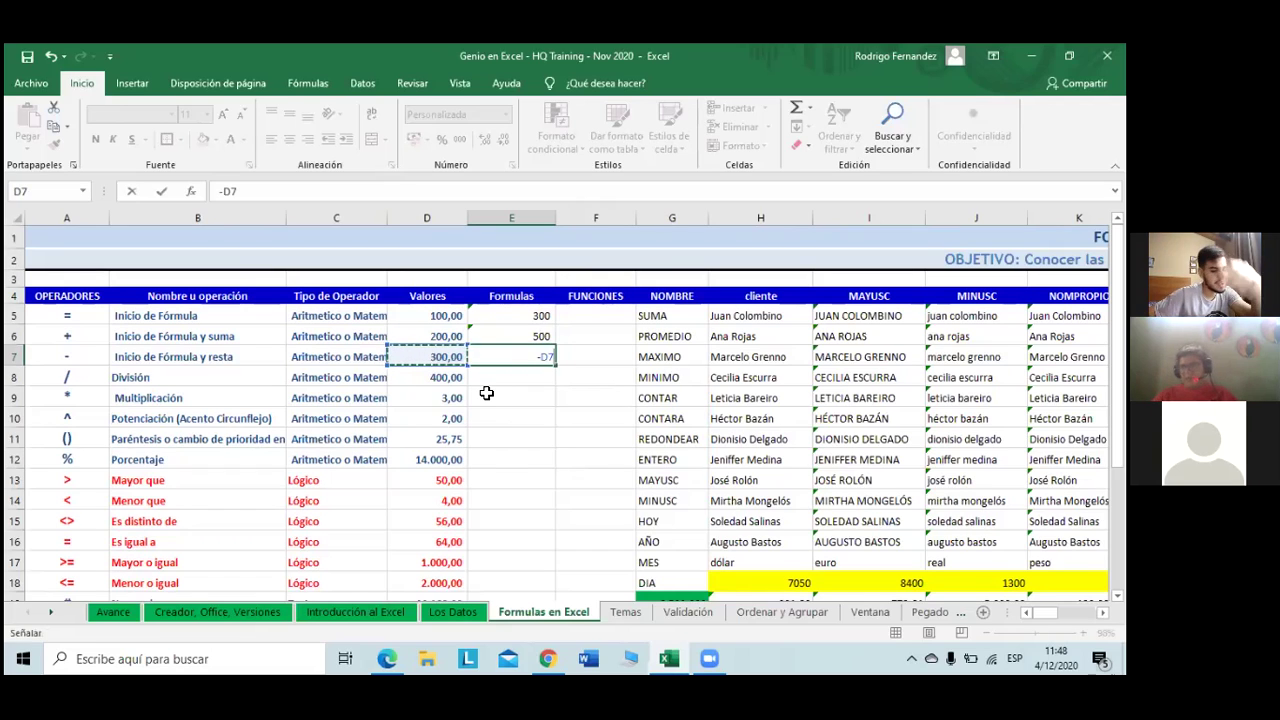
text(-)
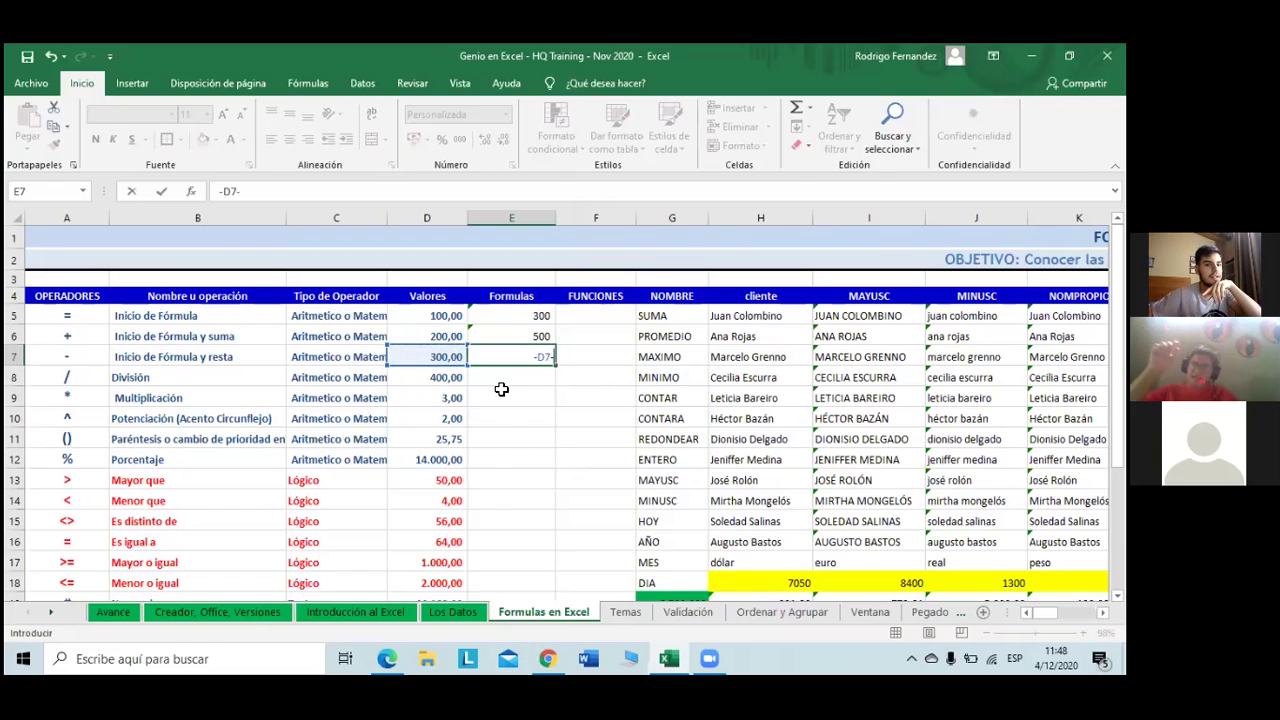
click(530, 337)
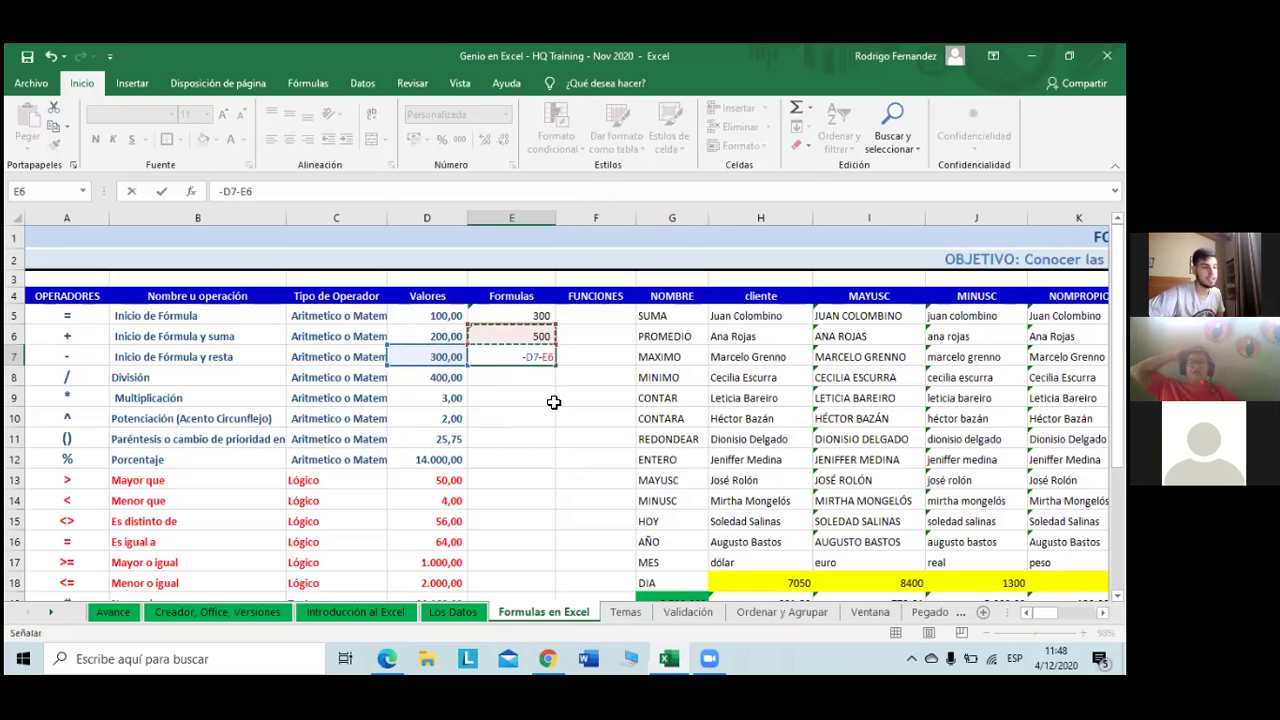
key(Return)
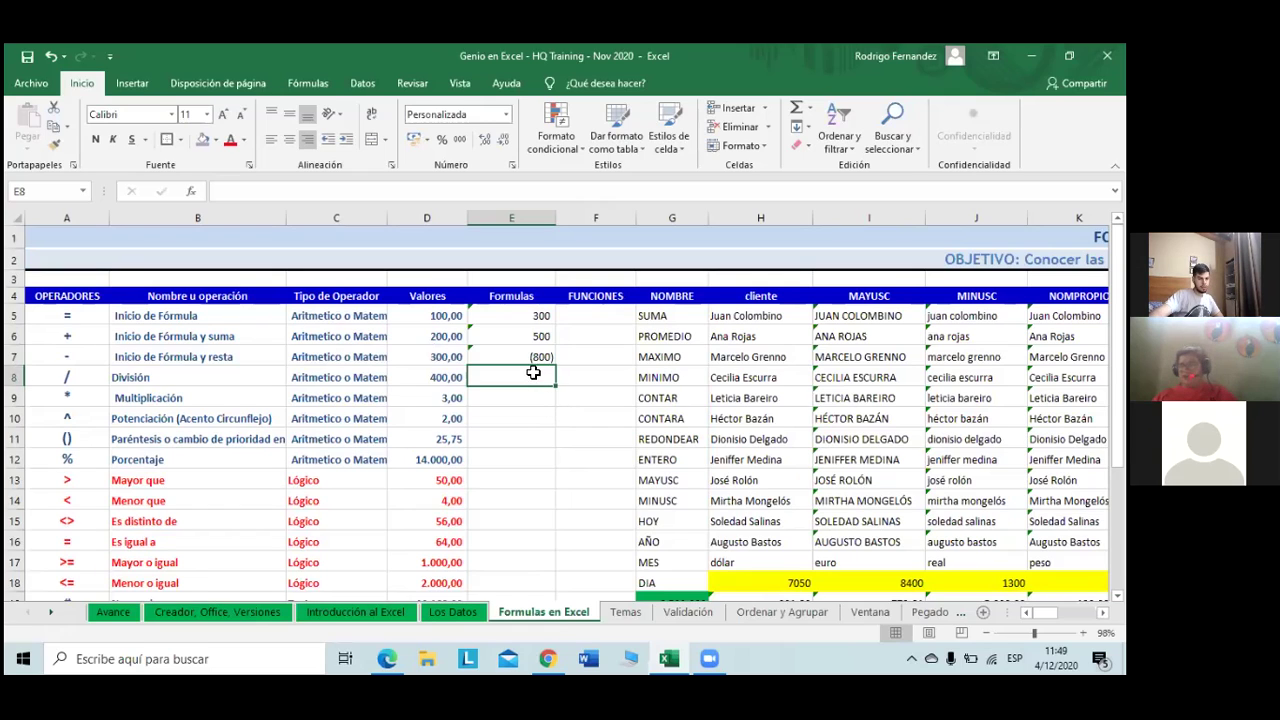
click(533, 357)
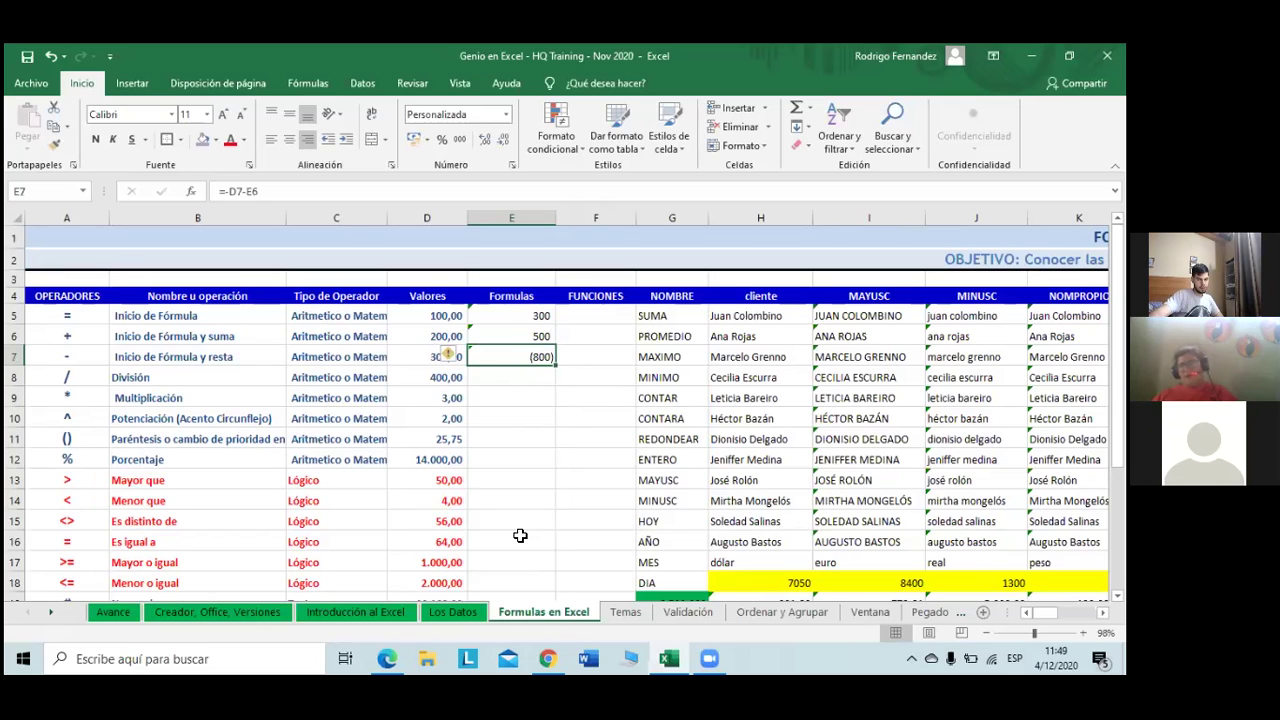
Step: Format E7 as Número with the red -1.234 negative style, showing -800 in red
right_click(509, 352)
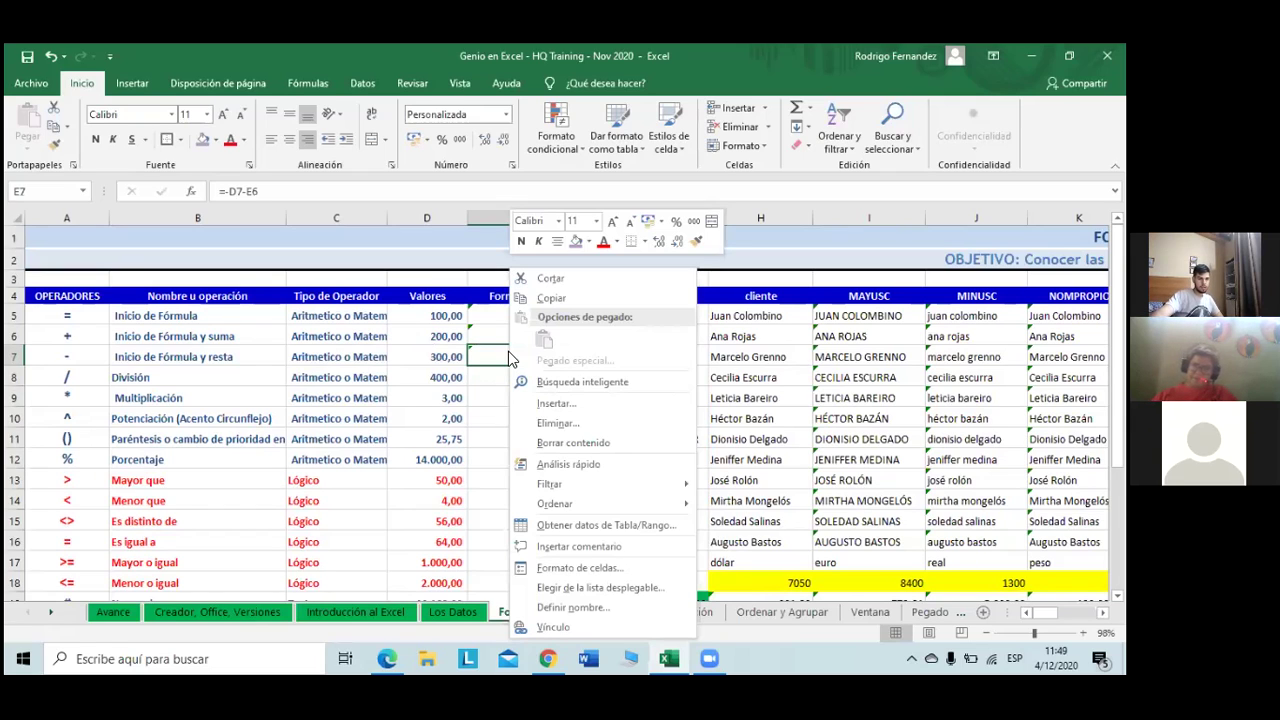
click(562, 568)
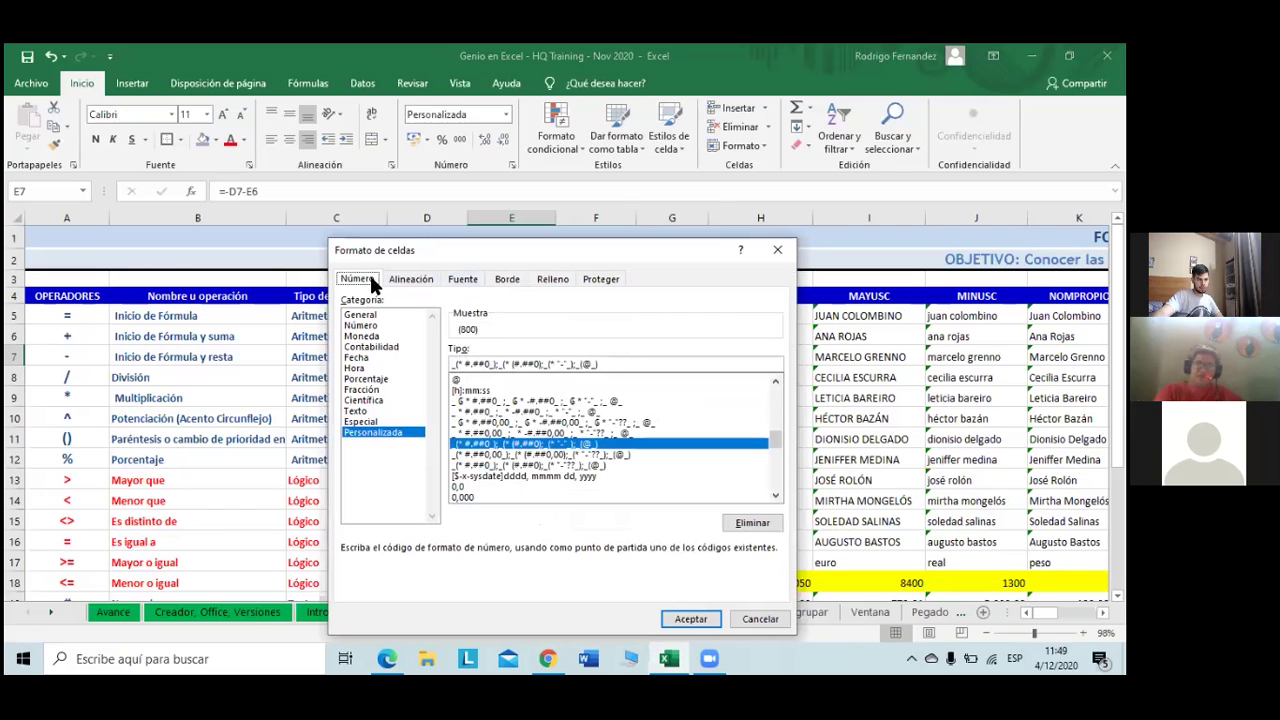
click(361, 325)
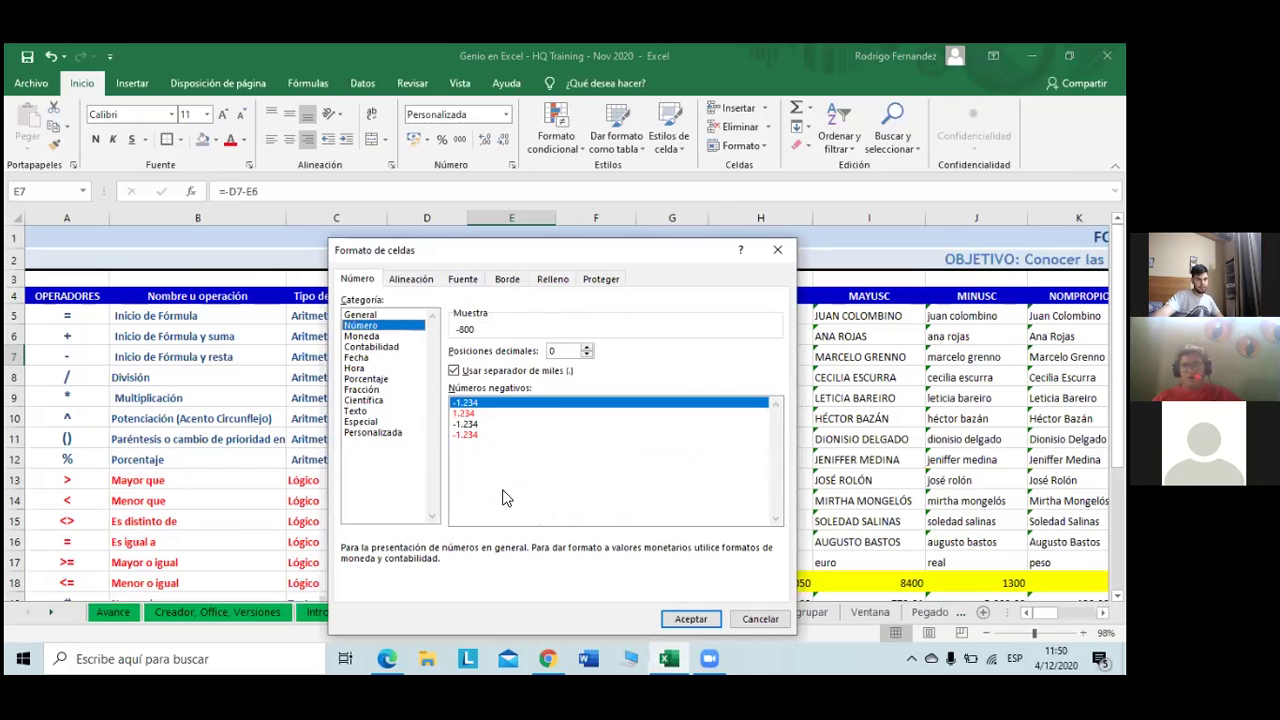
click(478, 435)
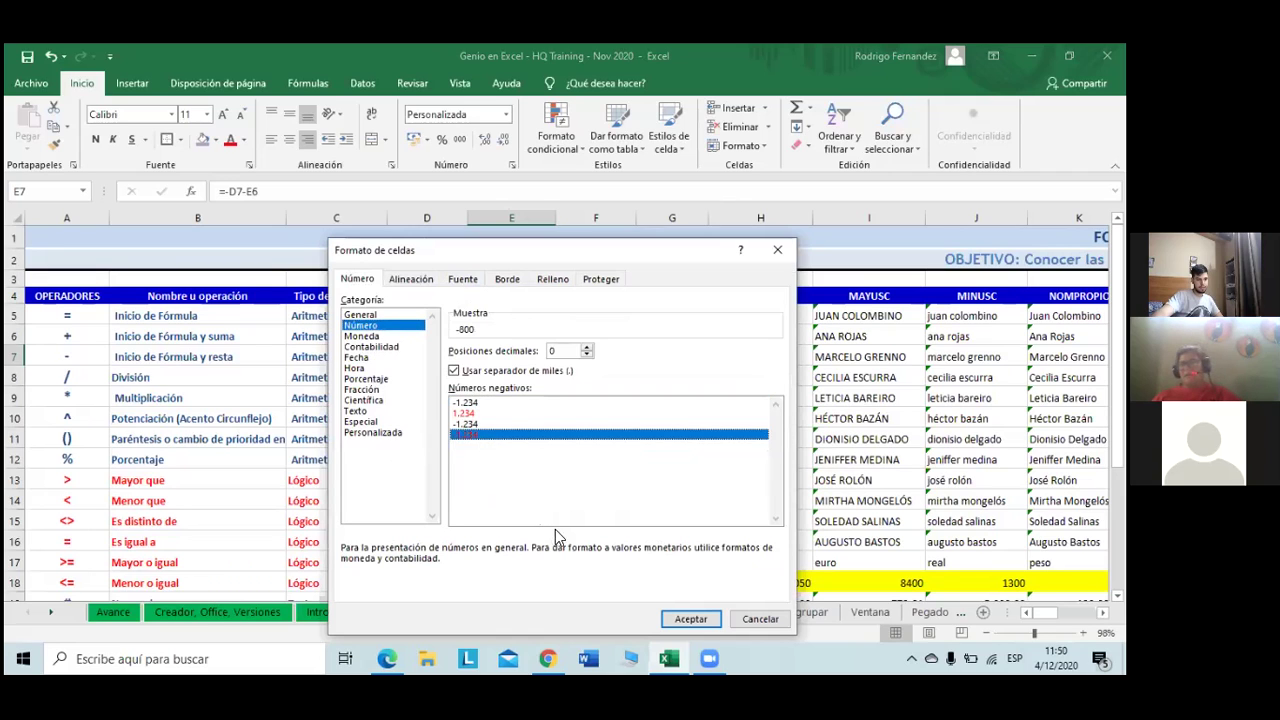
click(690, 620)
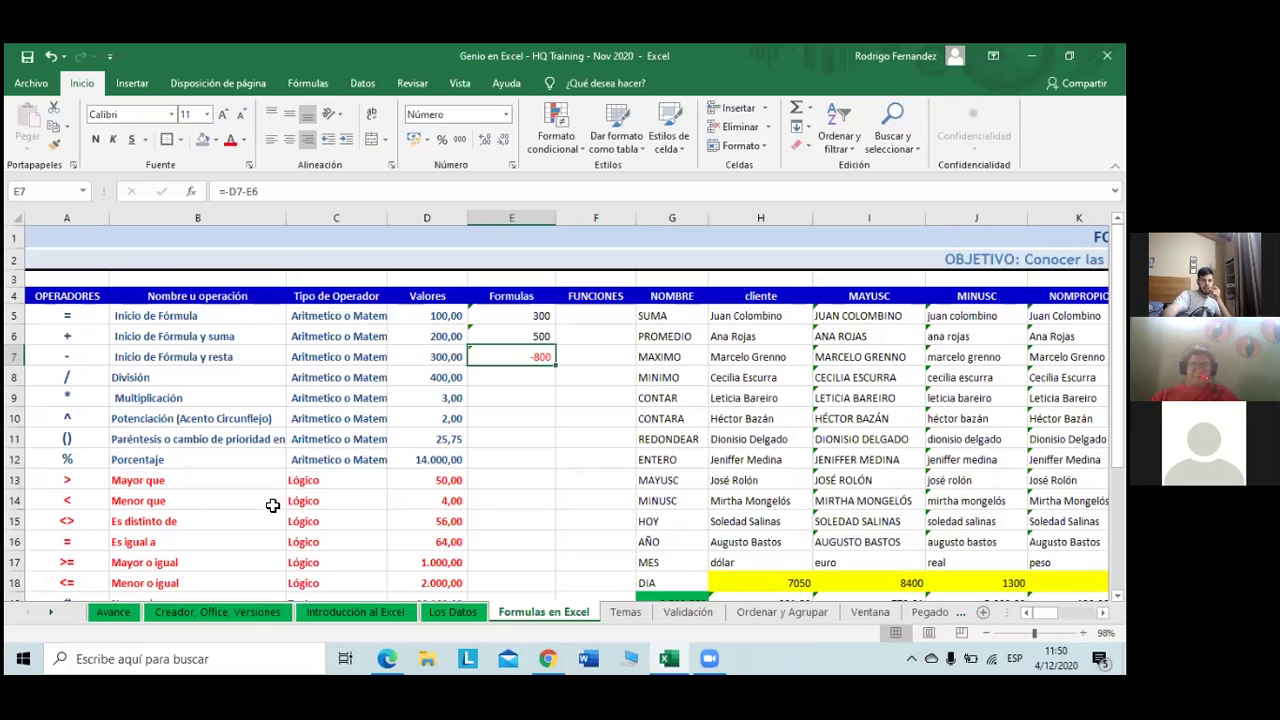
key(Down)
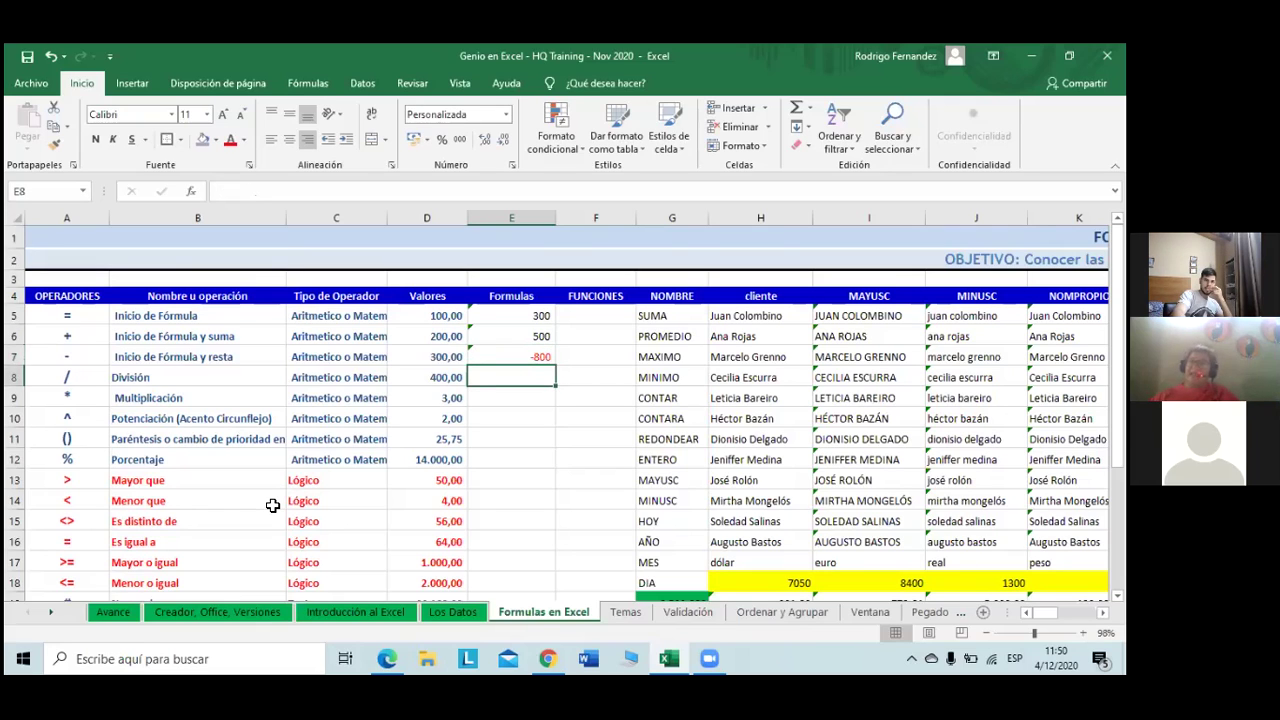
key(Up)
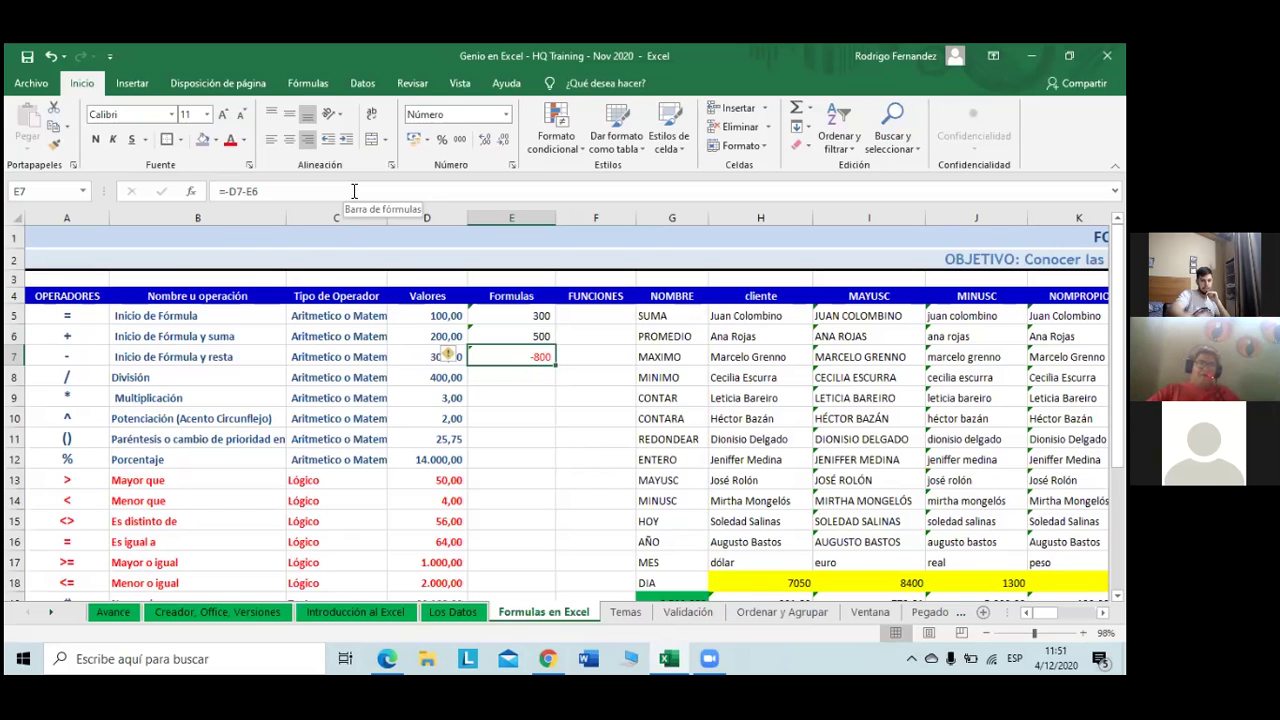
key(Return)
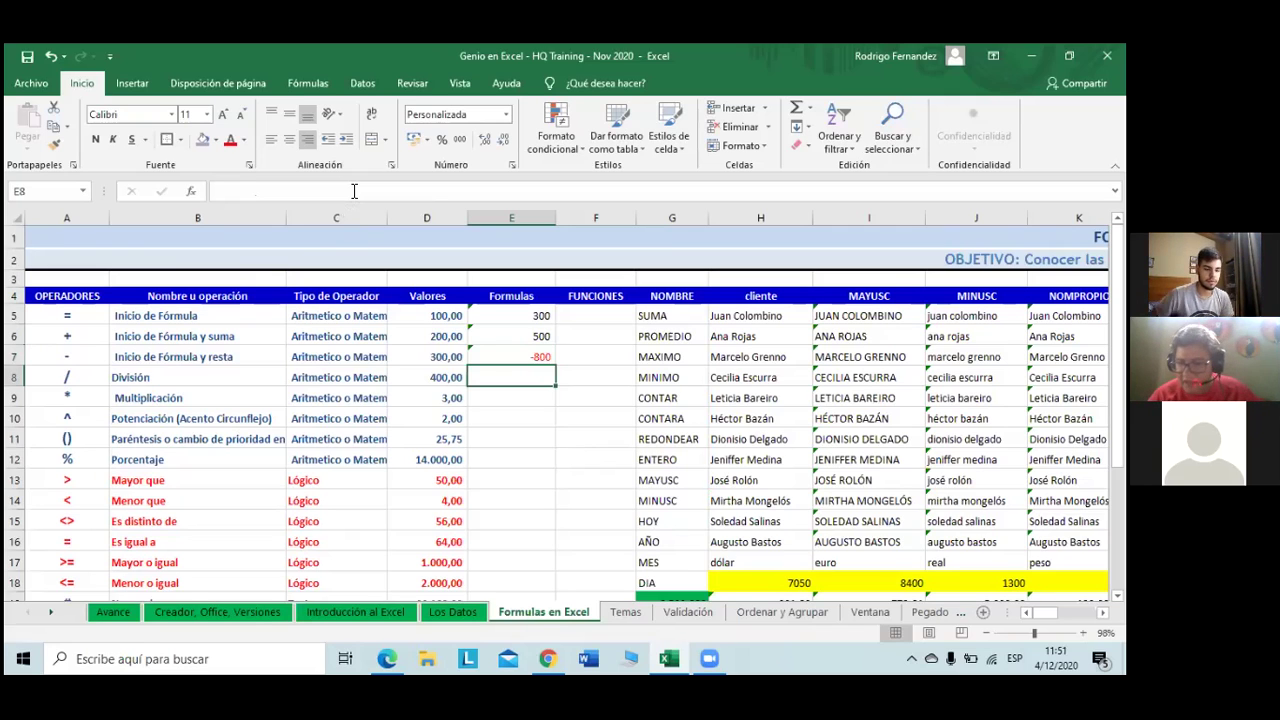
key(alt)
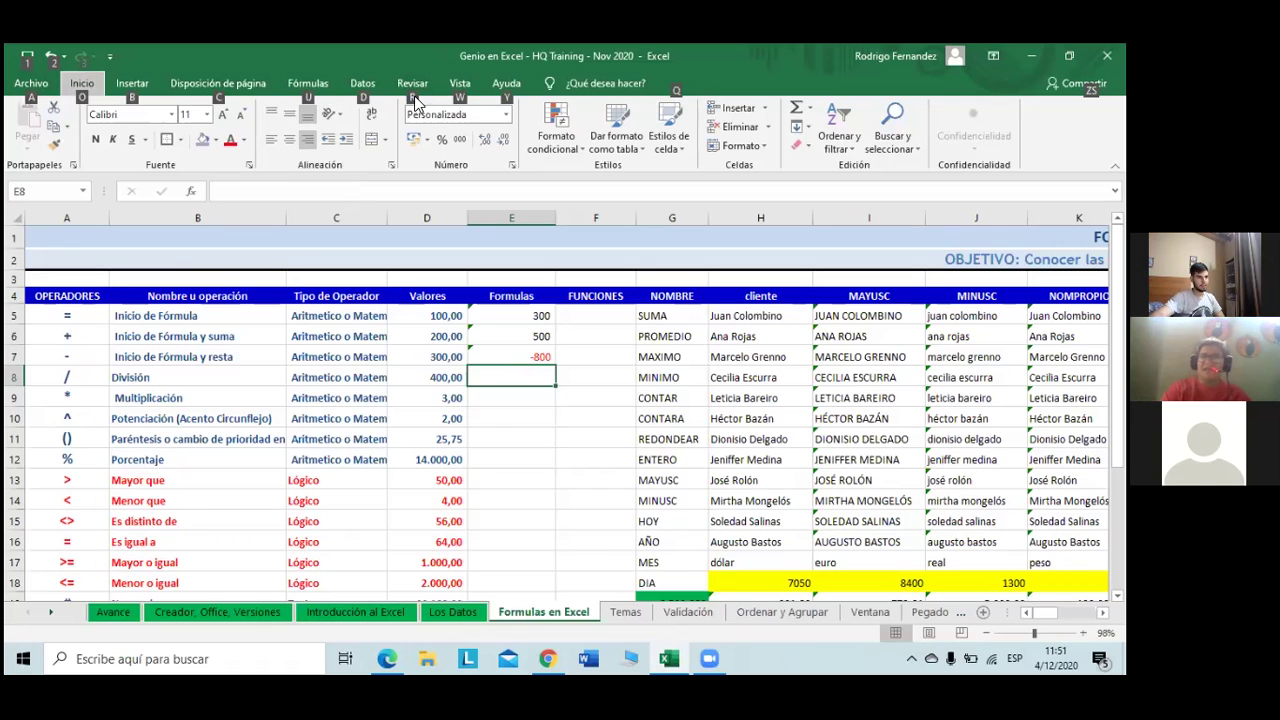
key(Escape)
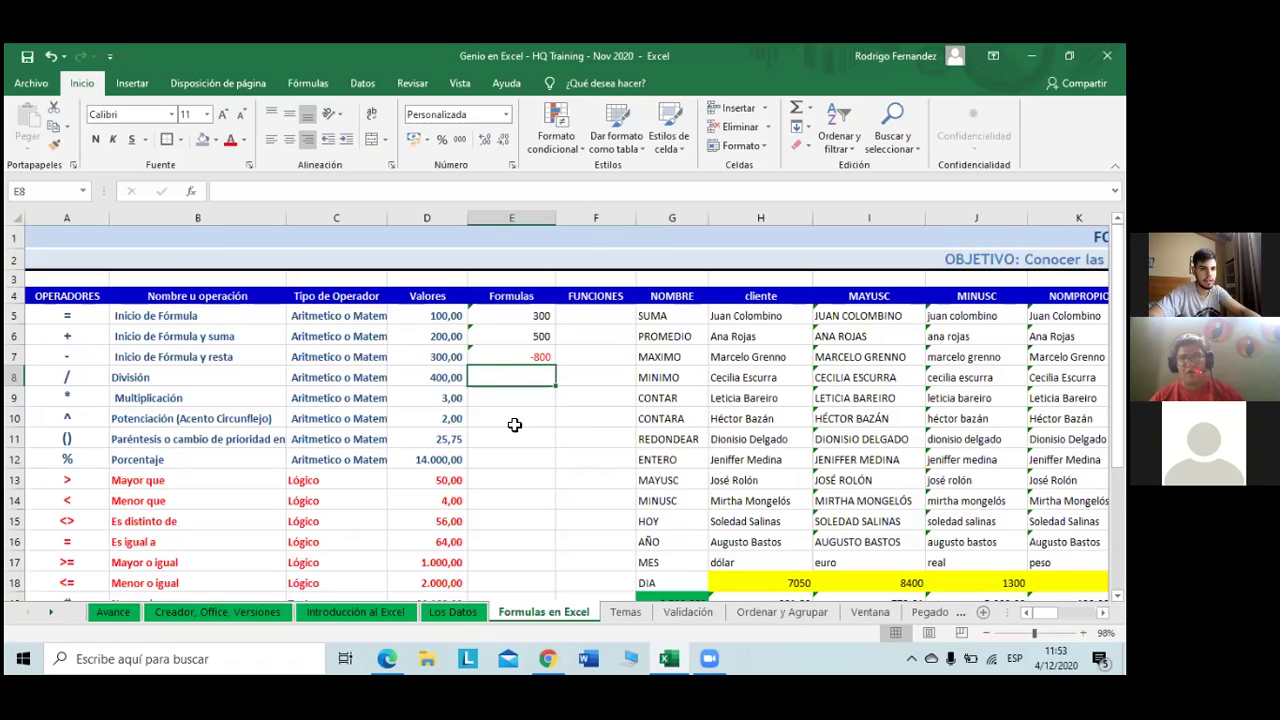
key(alt)
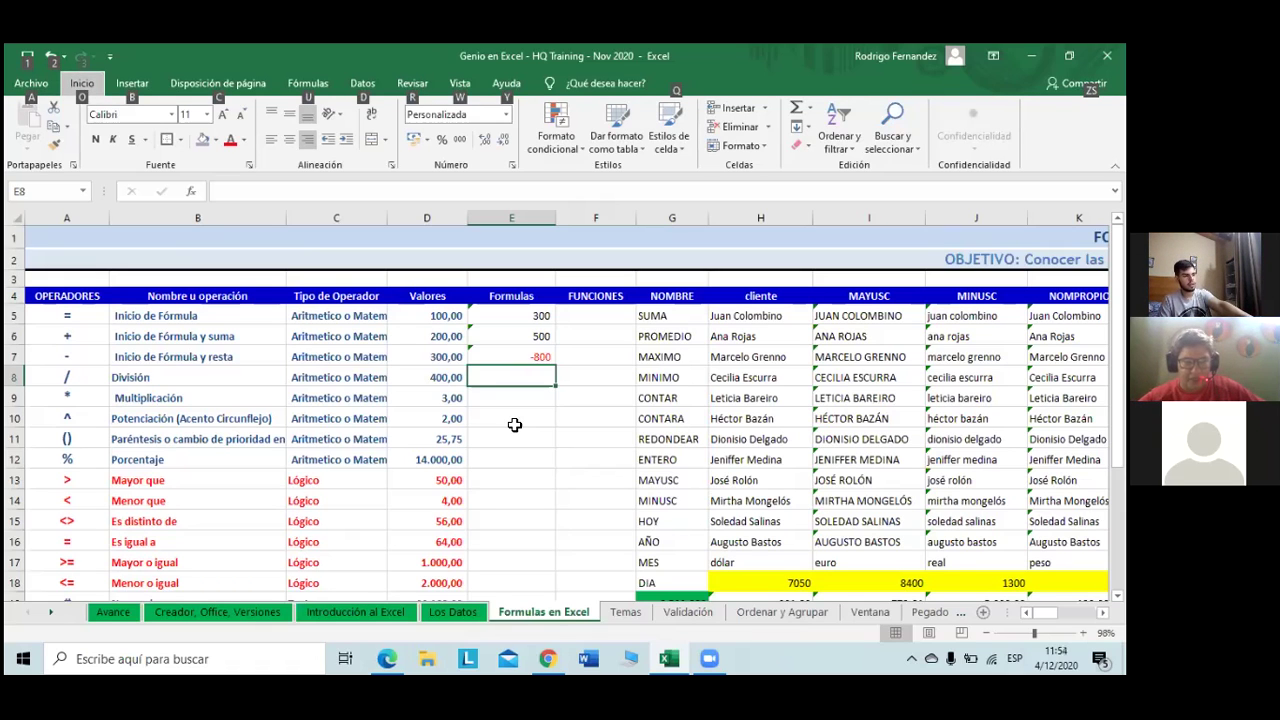
key(a)
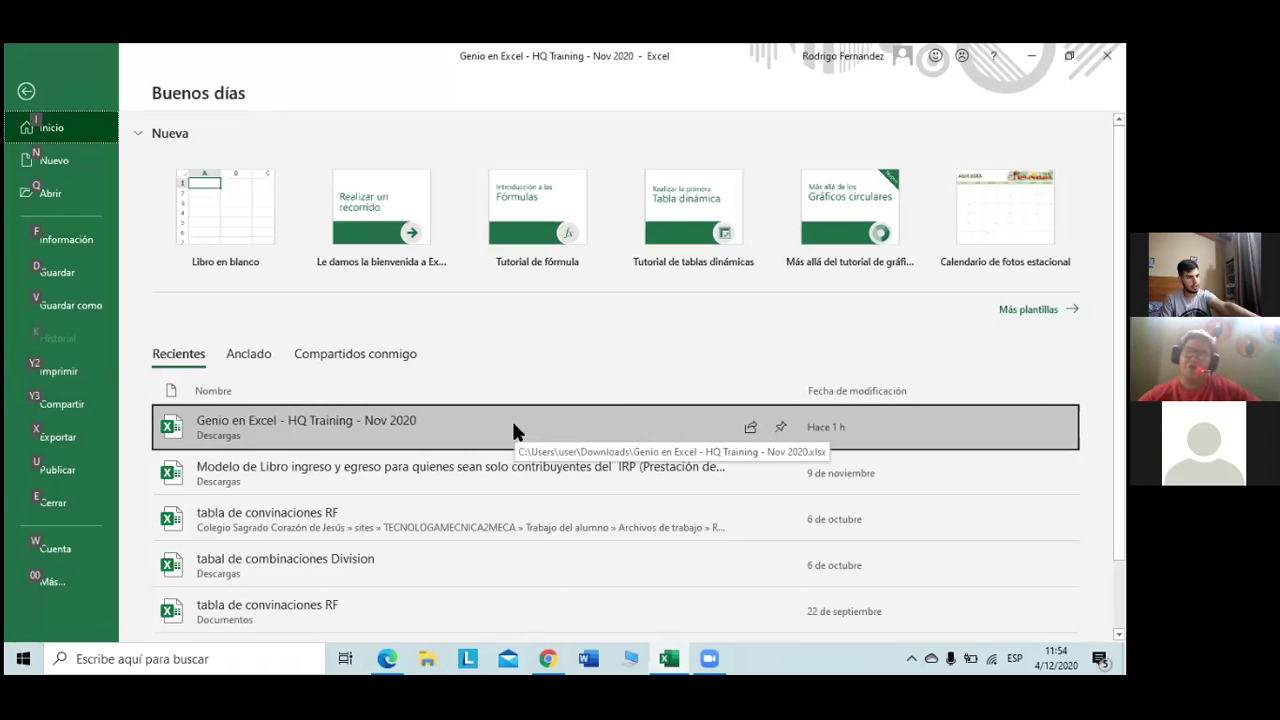
click(511, 420)
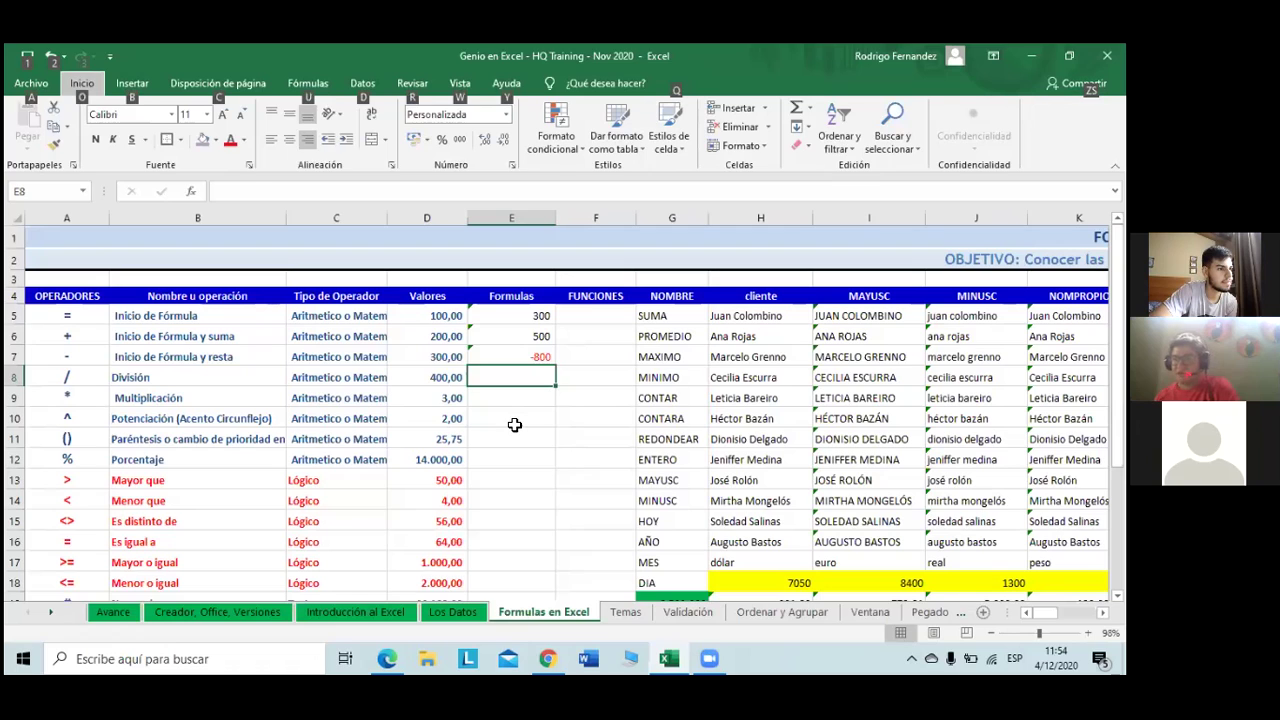
Step: Fill cell E8 with Yellow from the Standard Colors
key(o)
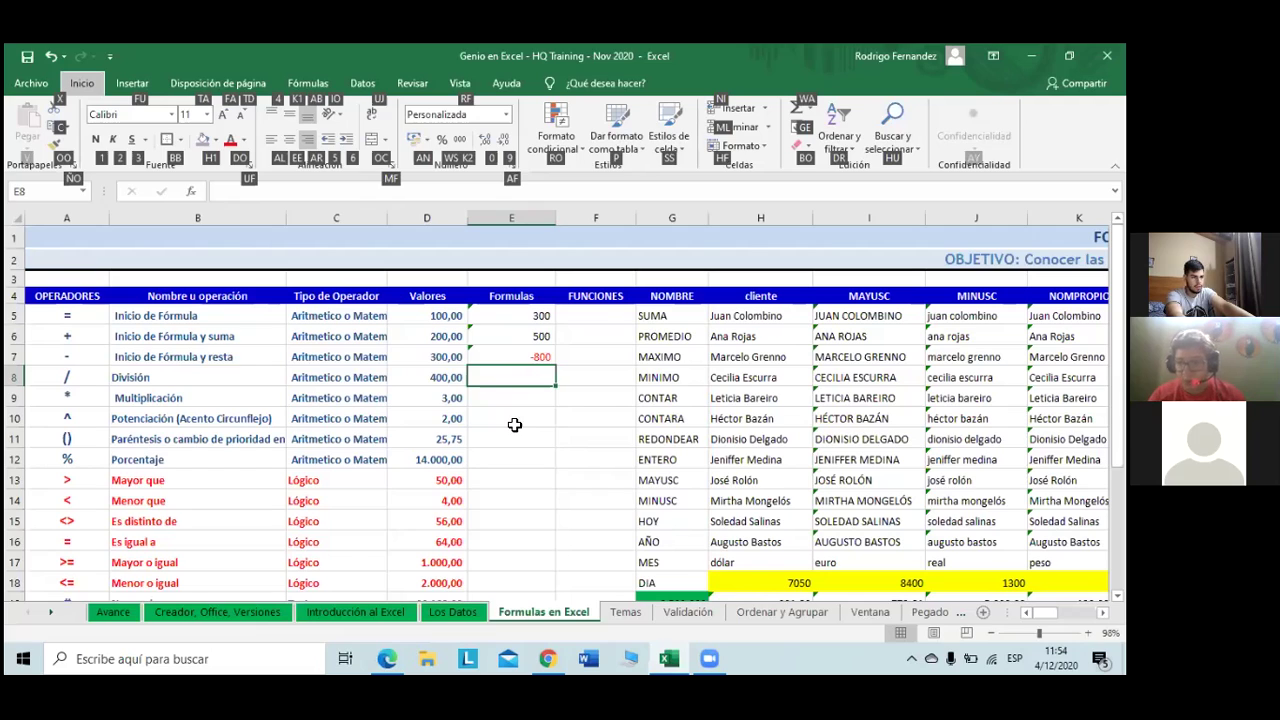
key(h)
key(1)
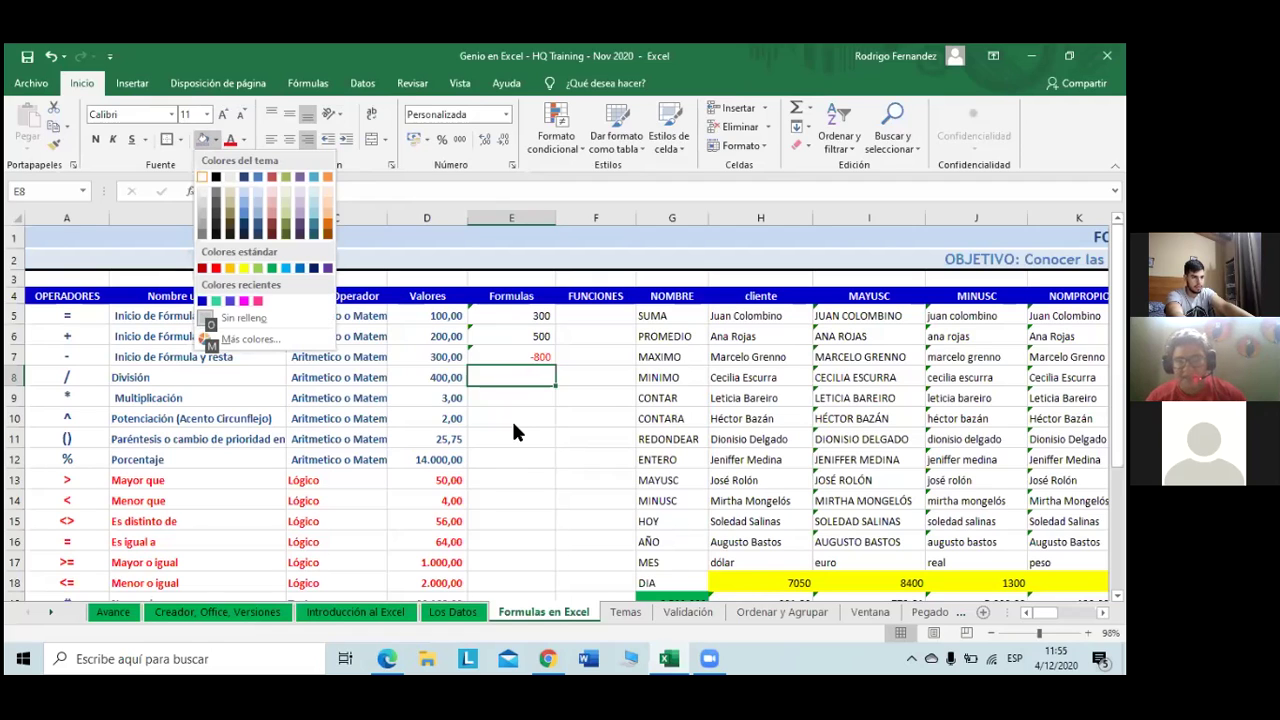
key(Down)
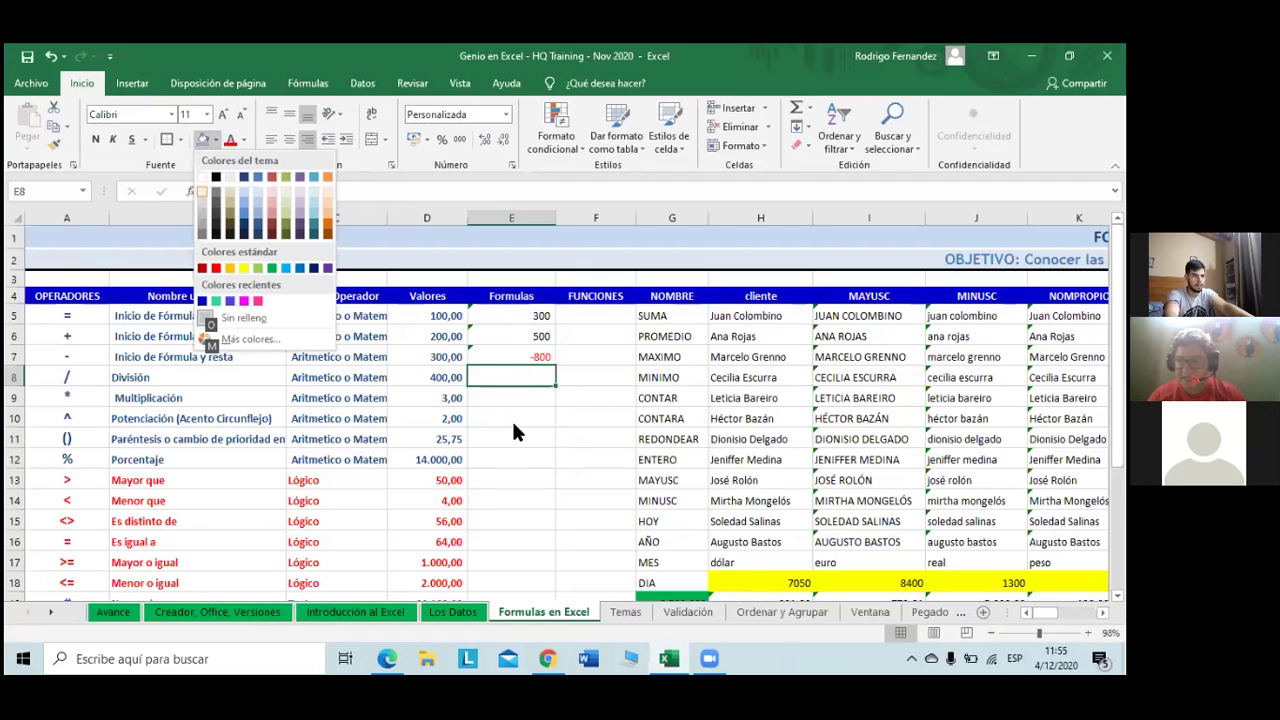
key(Down)
key(Down)
key(Down)
key(Down)
key(Down)
key(Right)
key(Right)
key(Right)
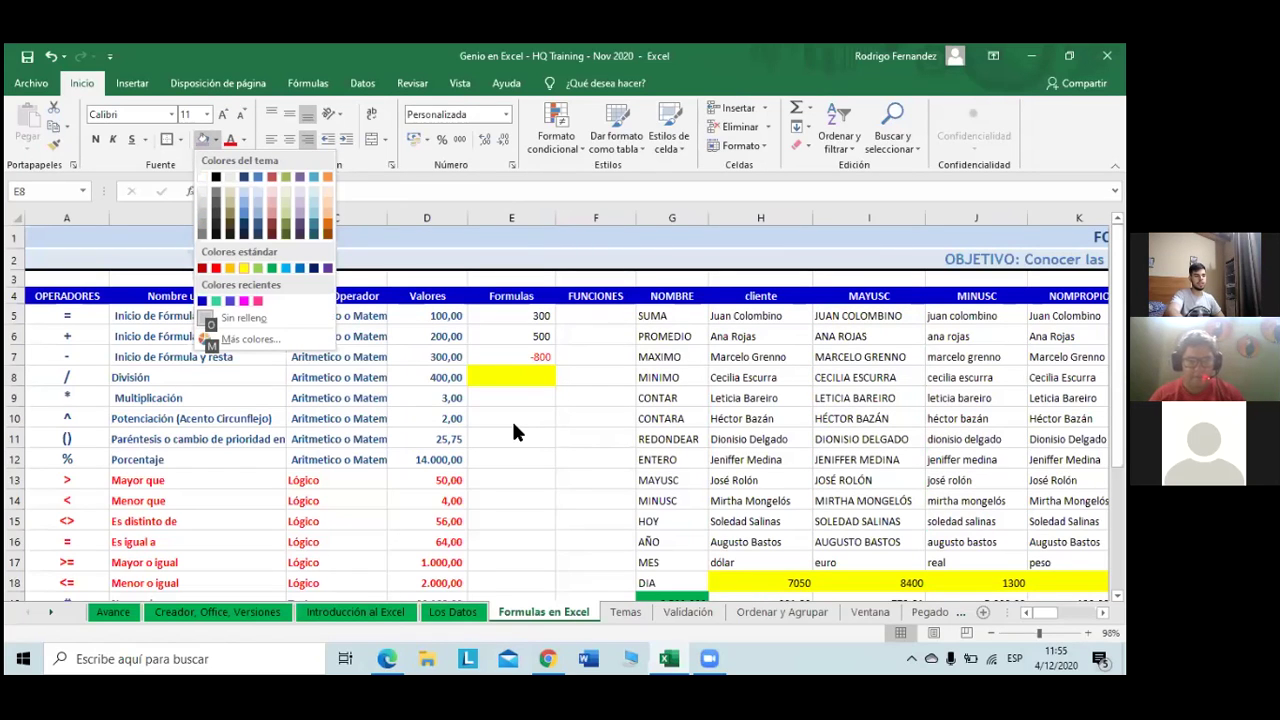
click(513, 424)
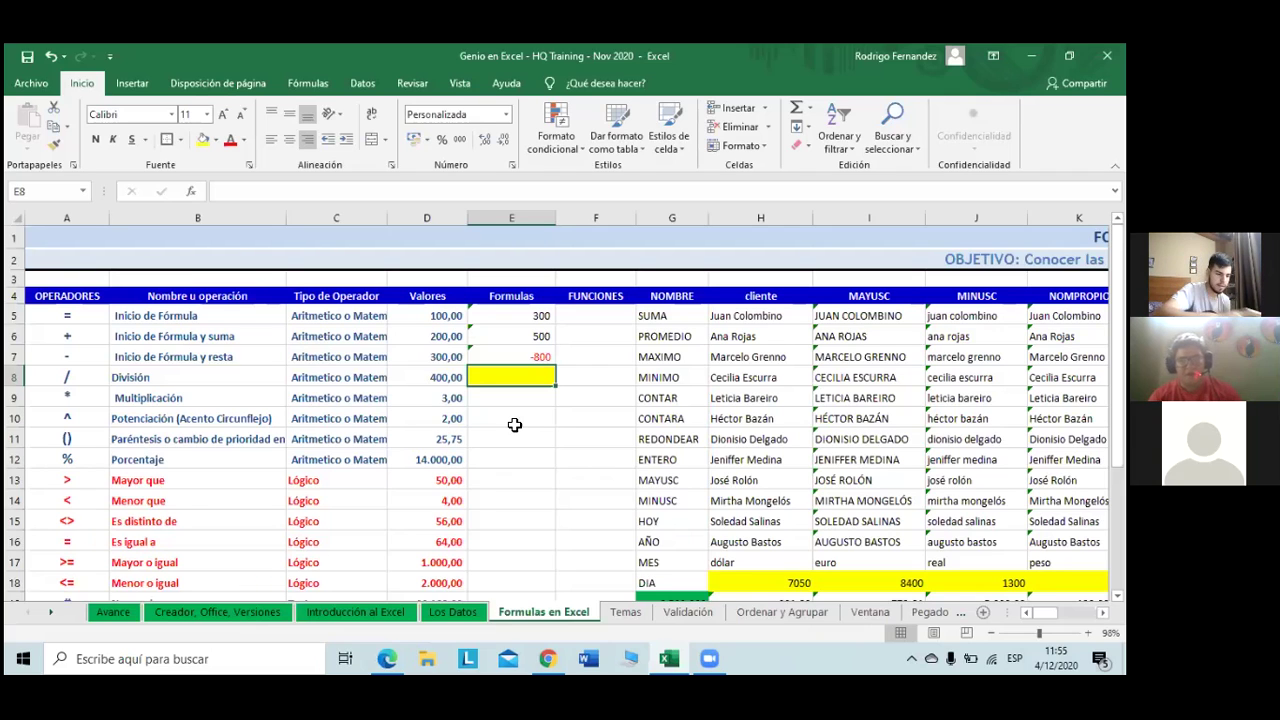
Step: Enter =E7/D8 in E8 to divide -800 by 400
key(alt)
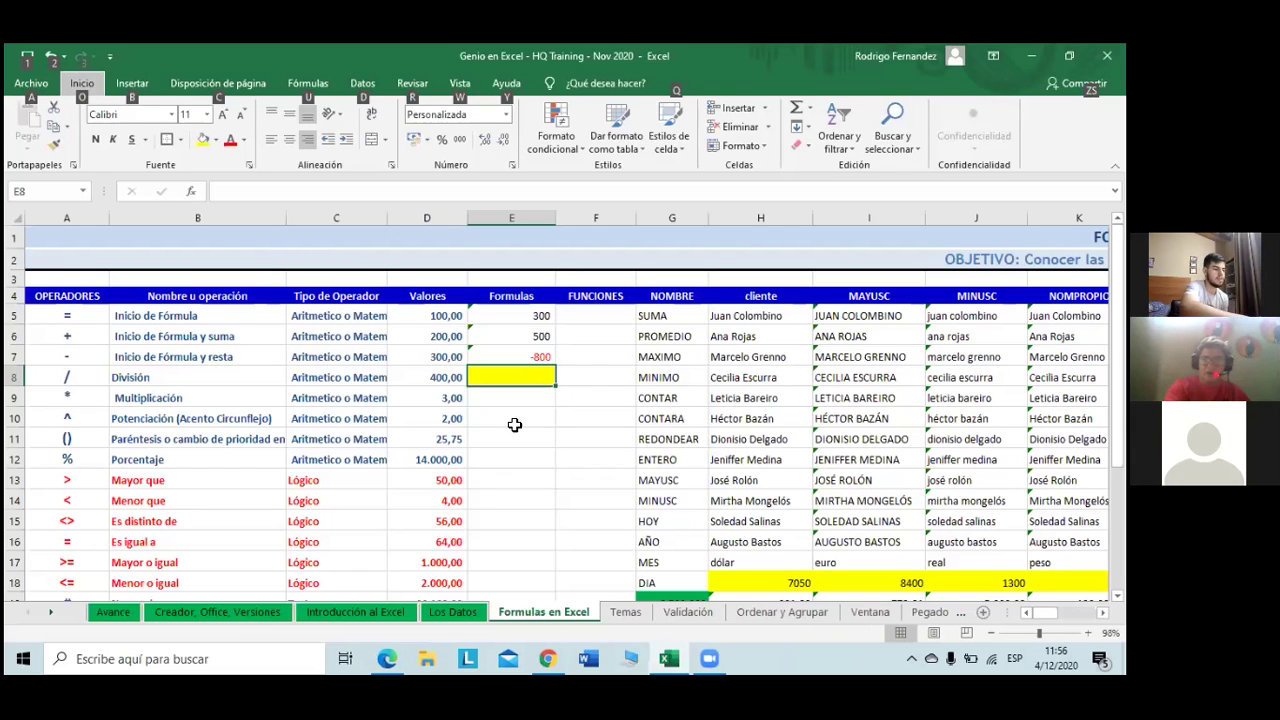
key(Escape)
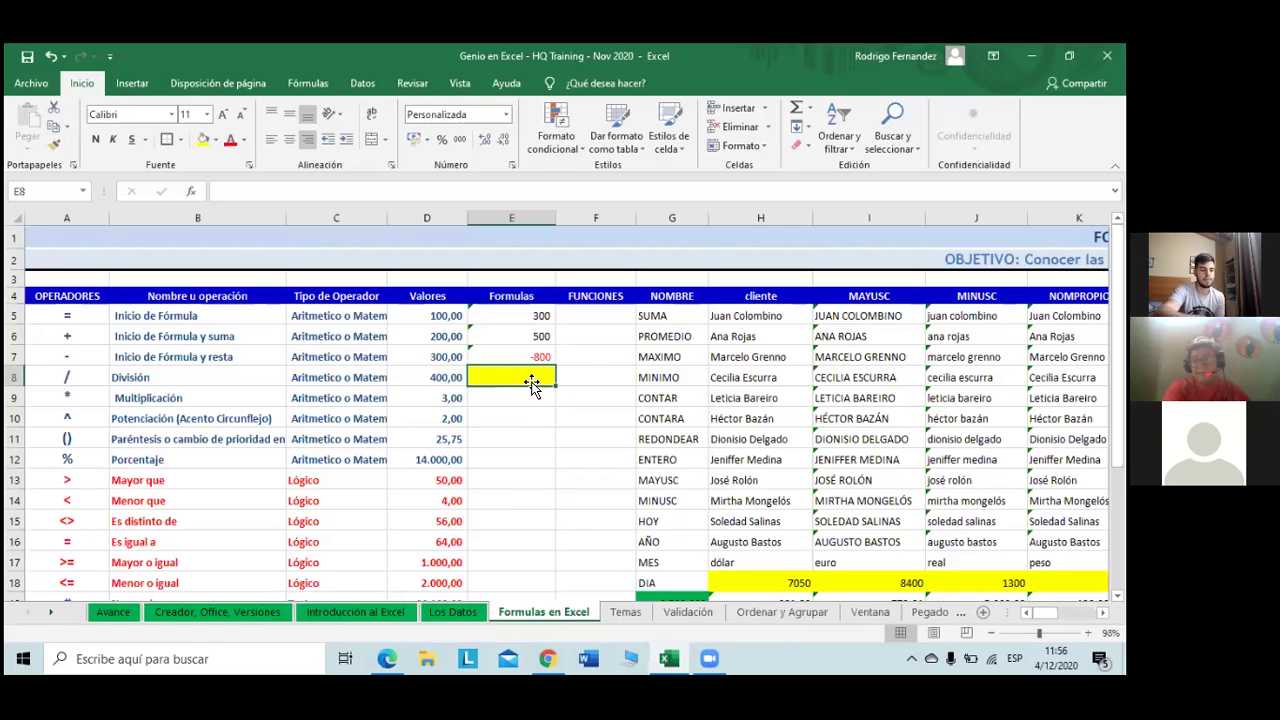
text(=)
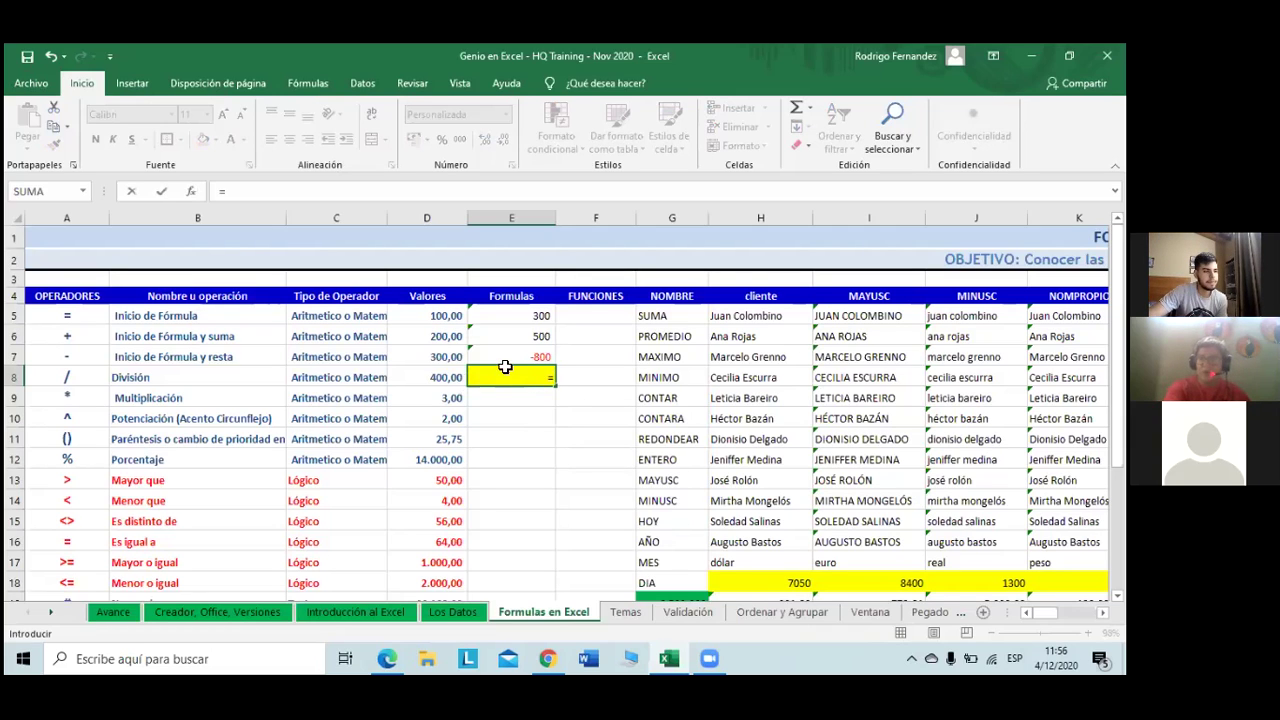
click(521, 357)
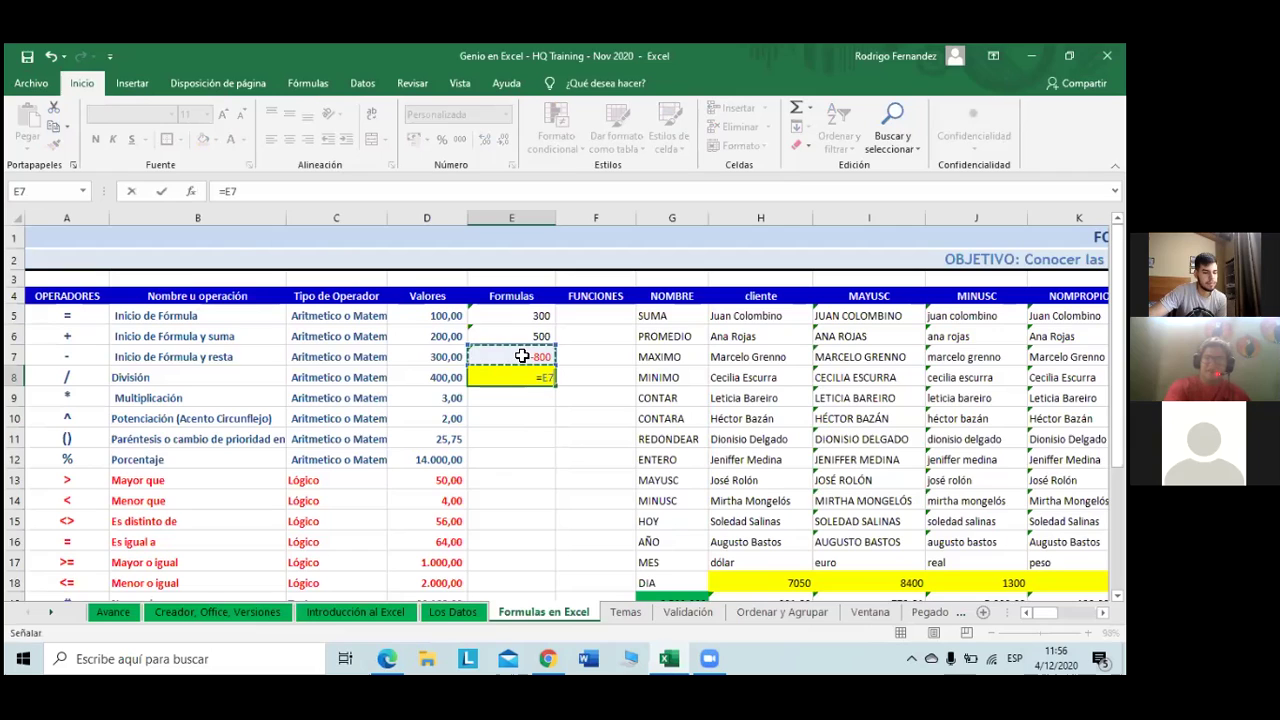
text(/)
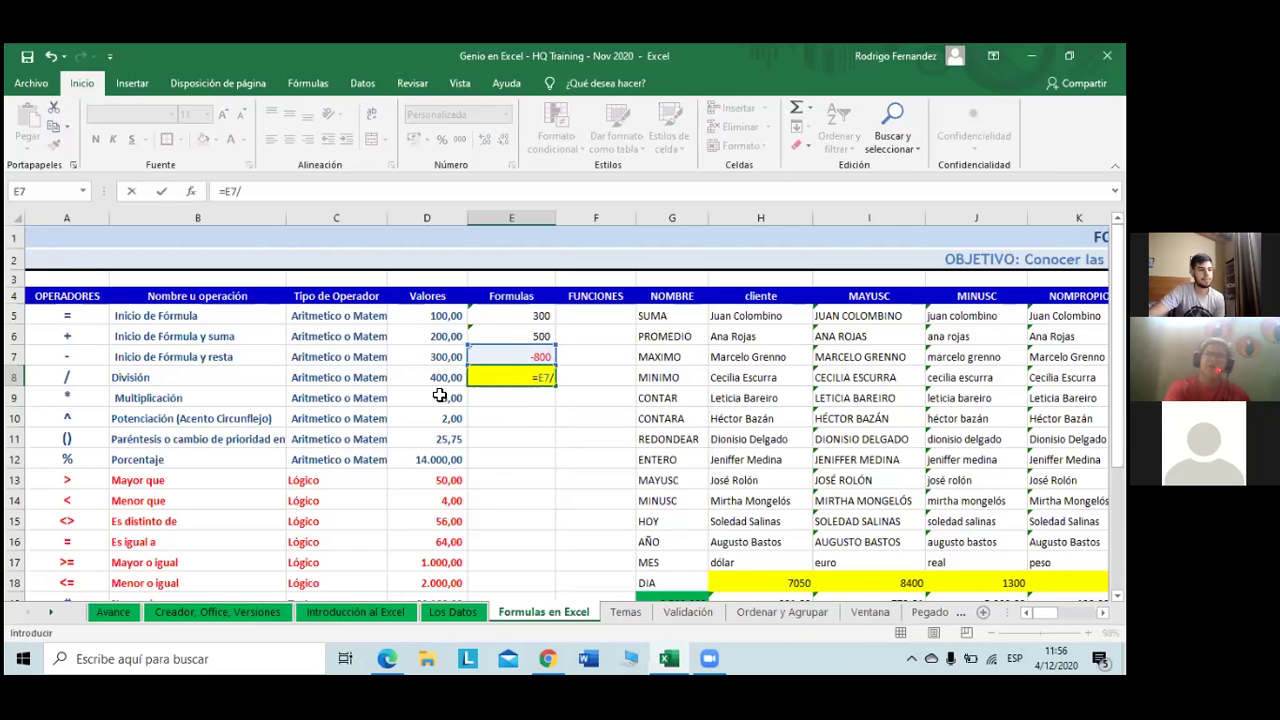
click(425, 377)
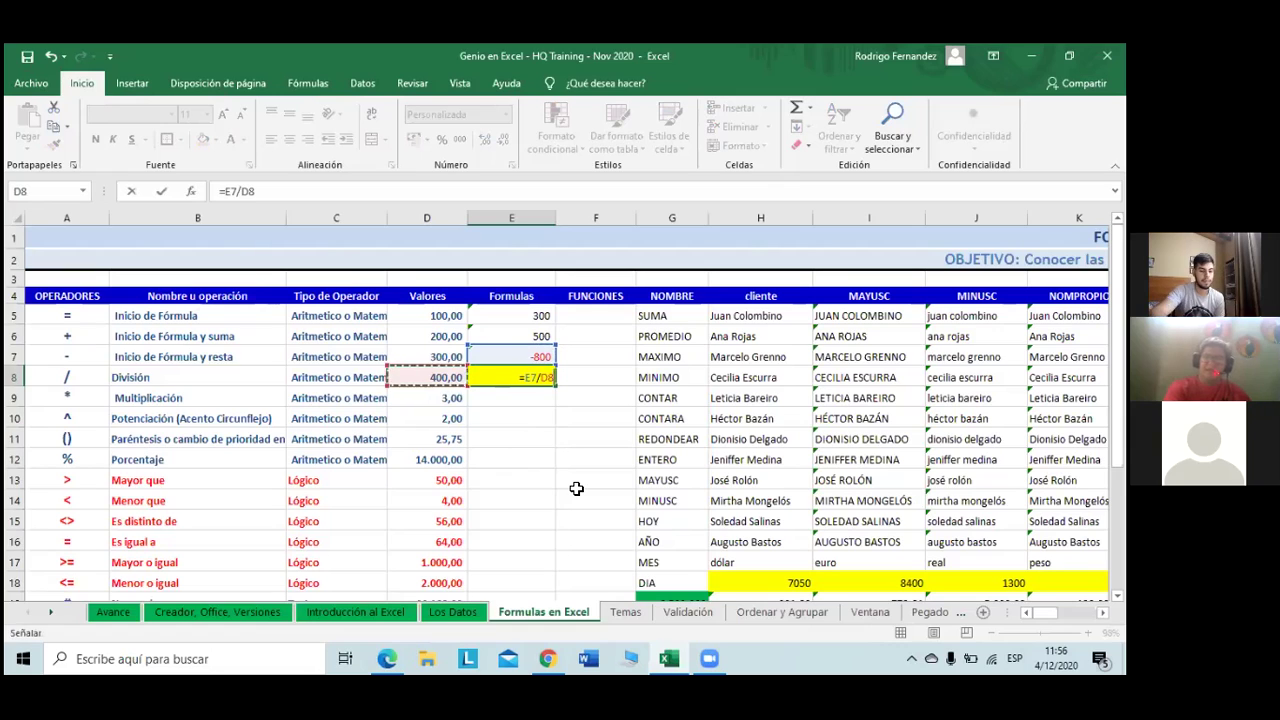
key(Return)
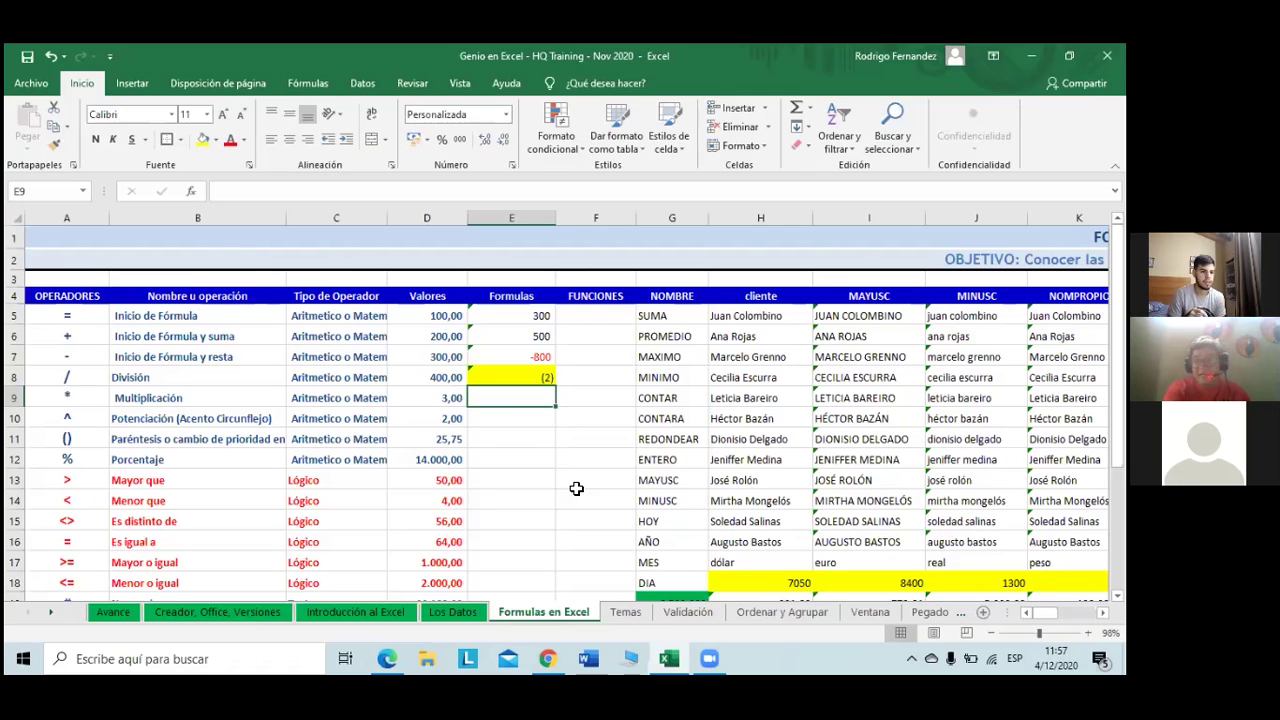
Step: Enter =E8*D9 in E9 so the multiplication row returns (6)
text(=)
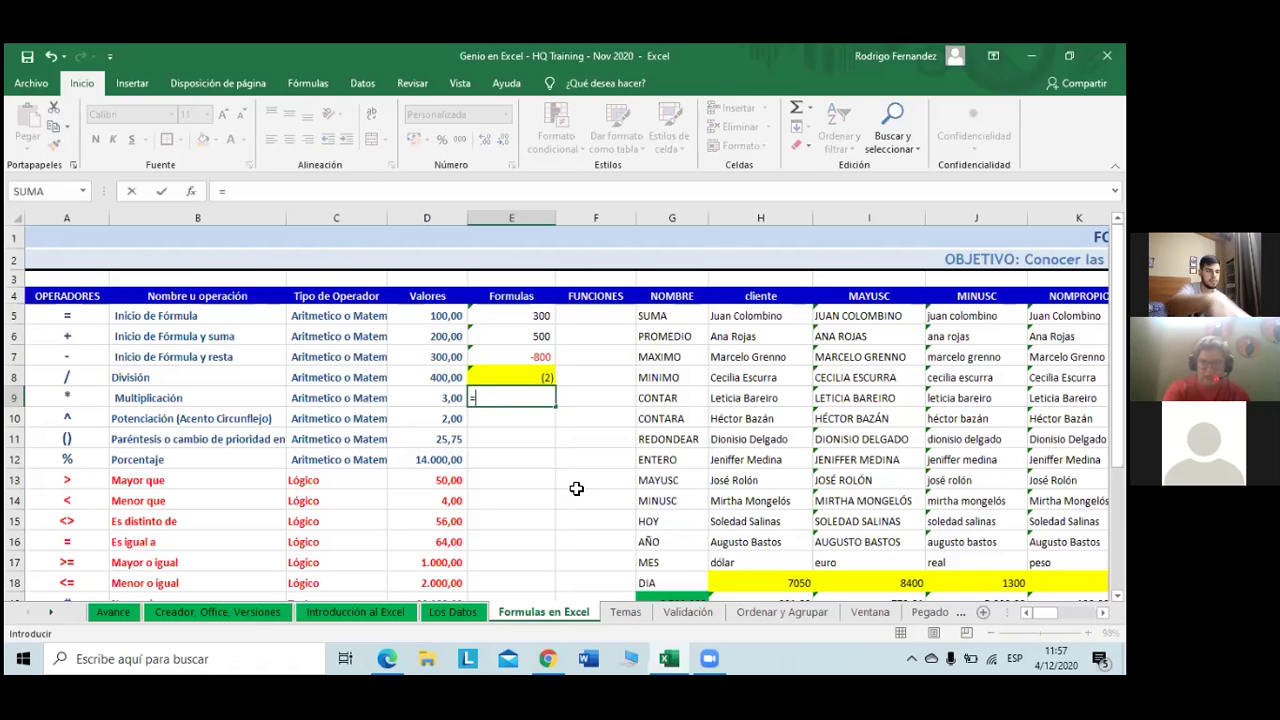
click(533, 382)
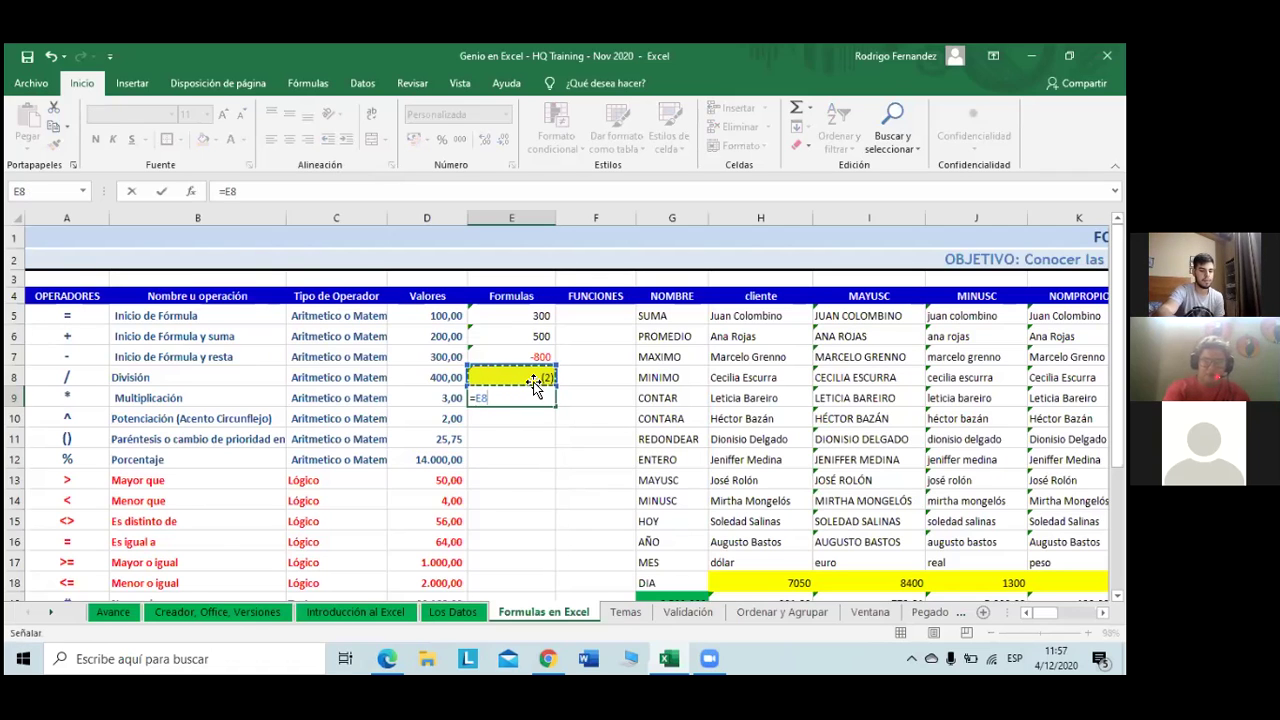
text(*)
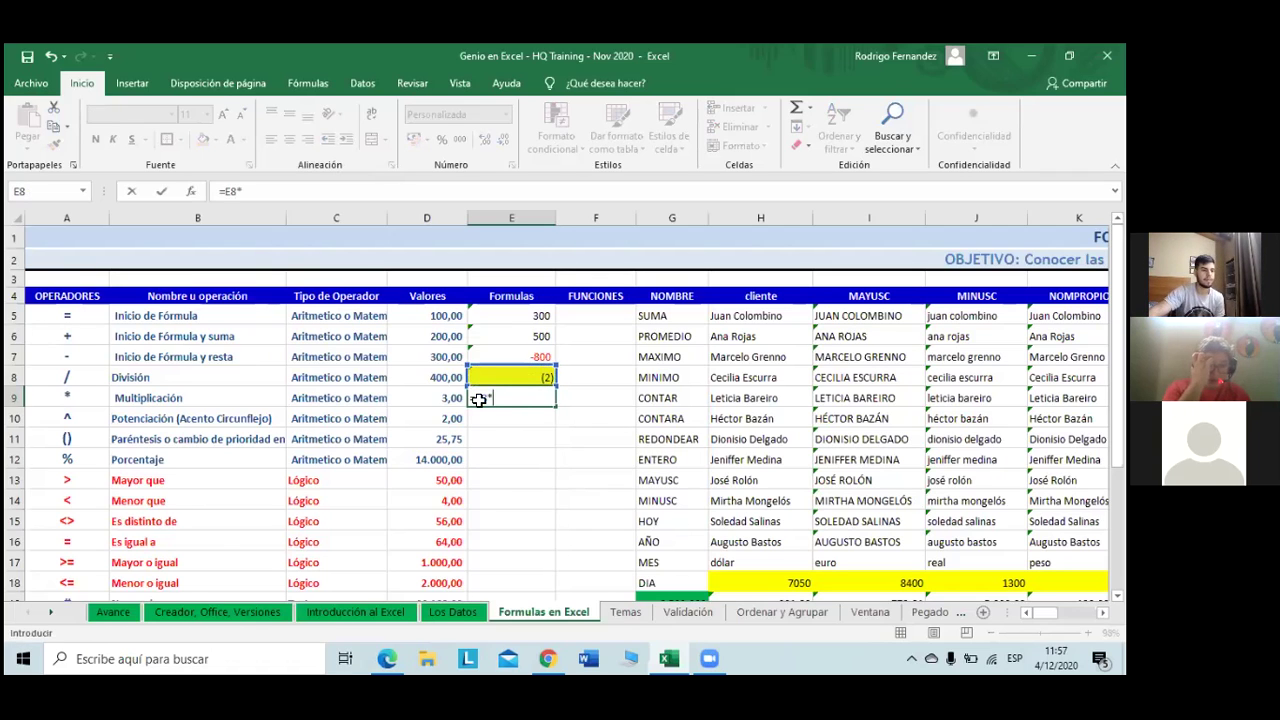
click(443, 400)
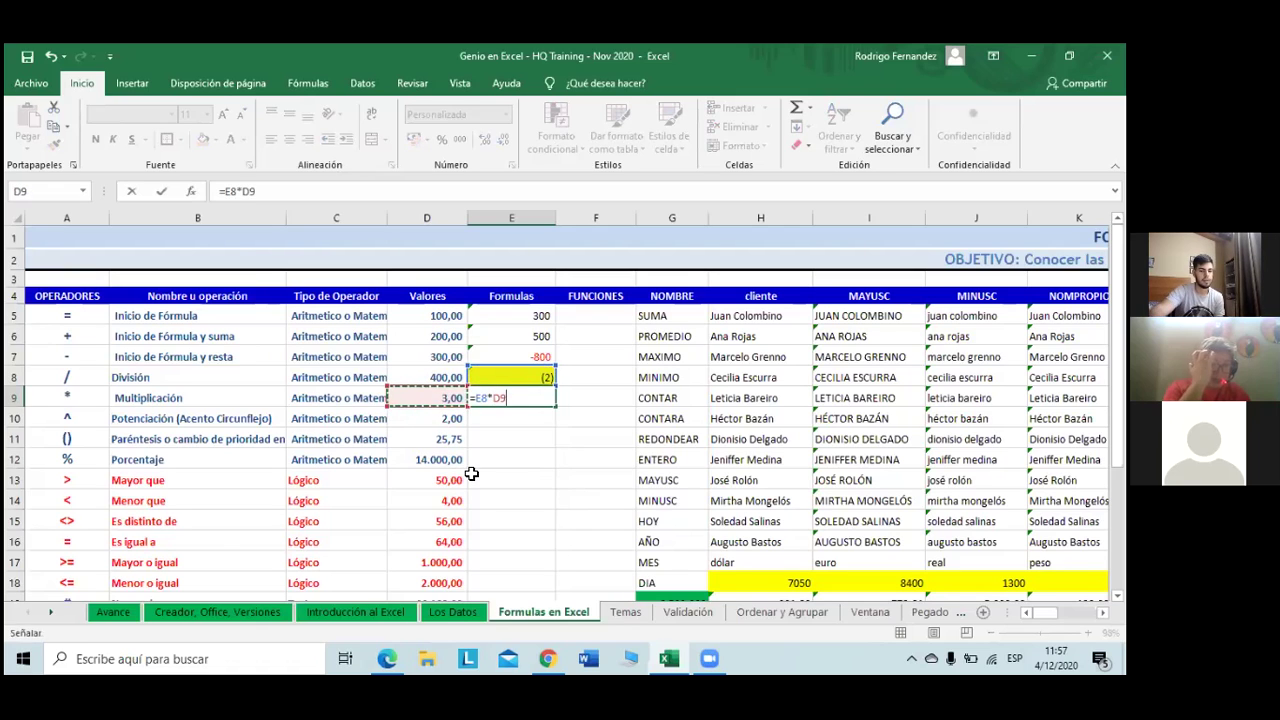
key(Return)
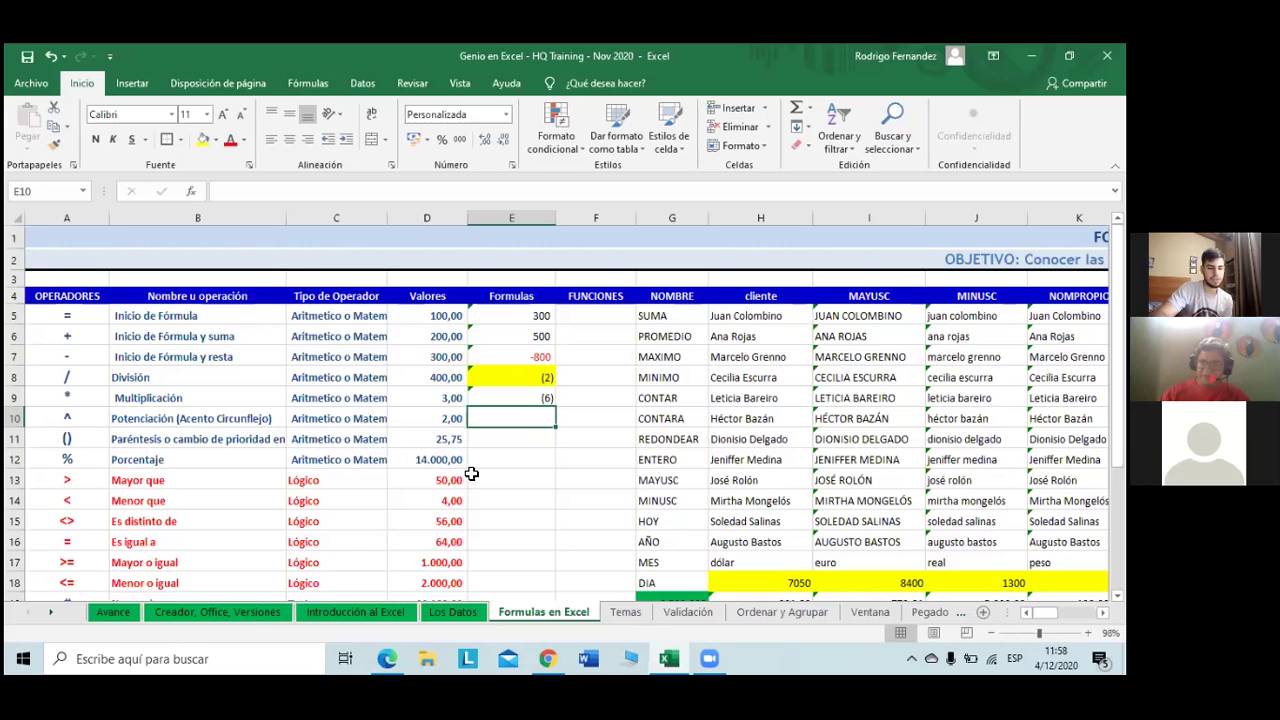
text([)
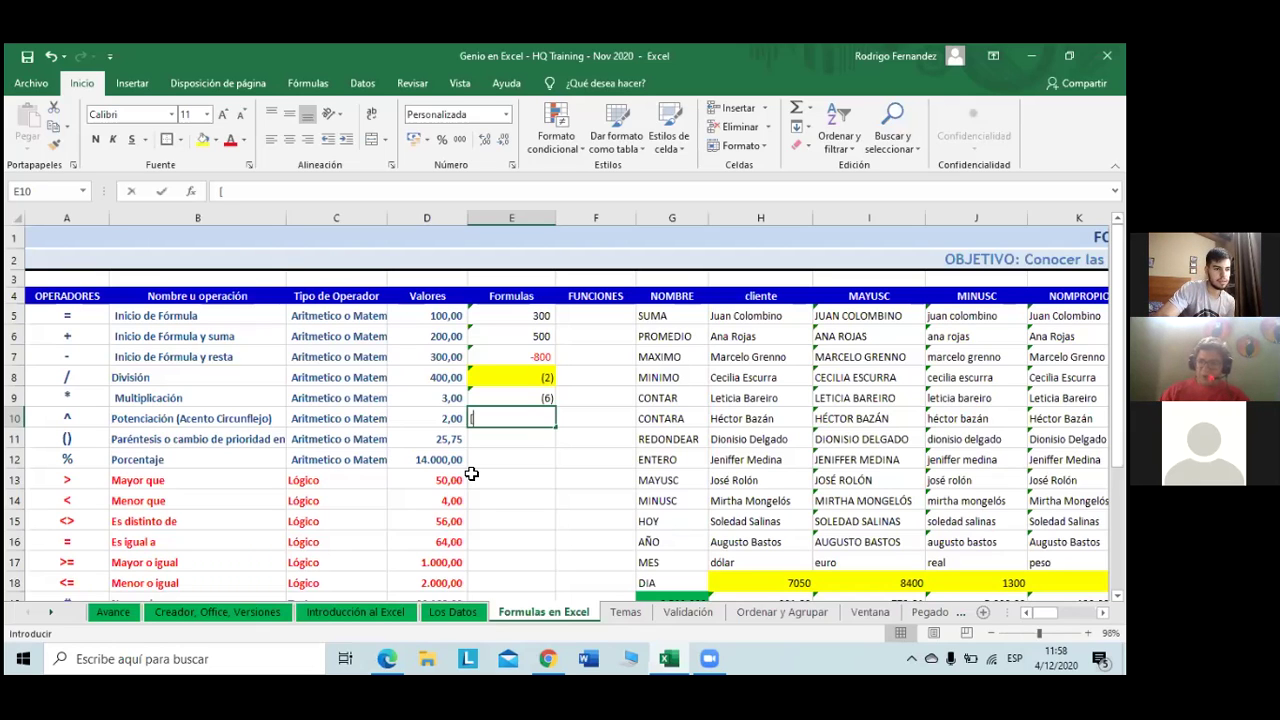
key(BackSpace)
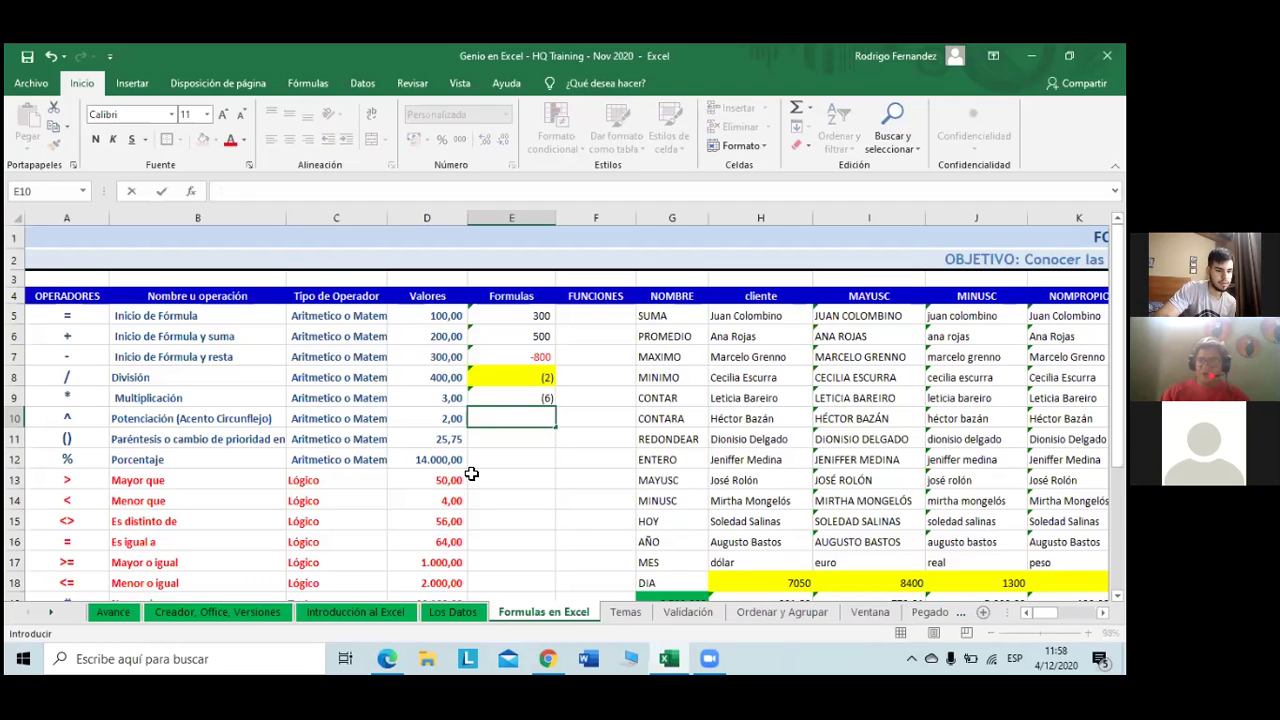
text(^n)
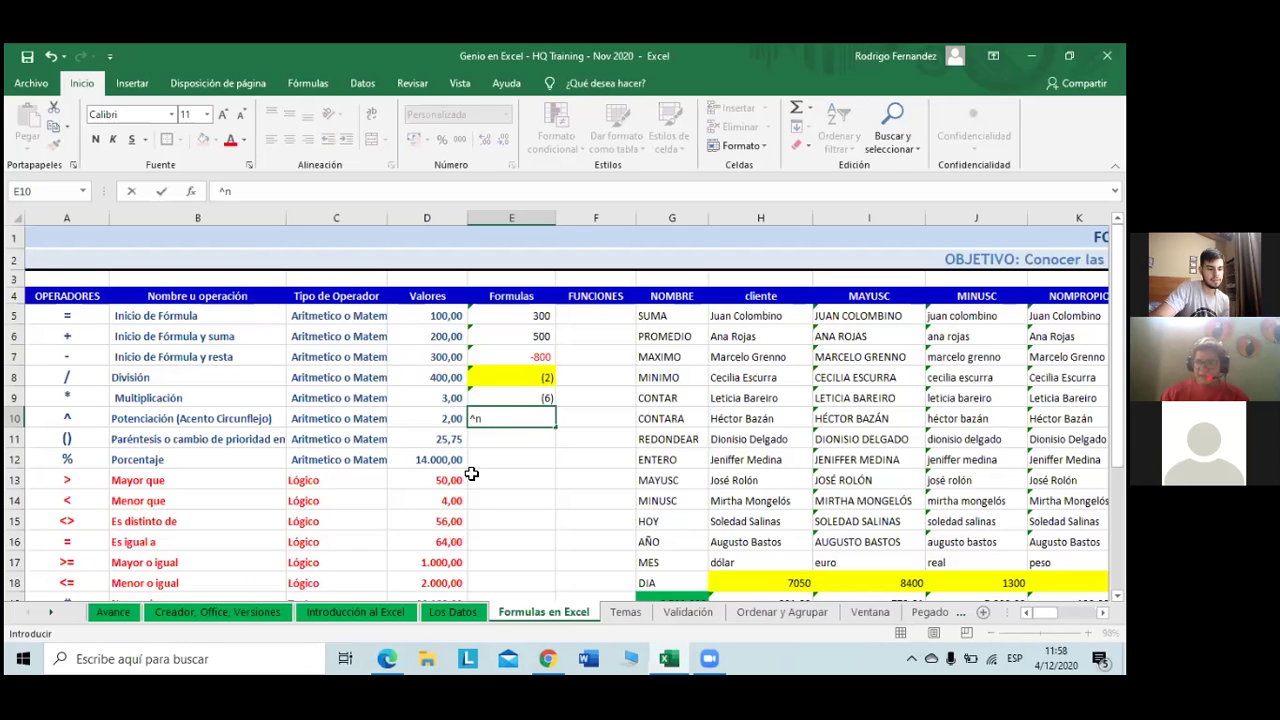
key(BackSpace)
key(BackSpace)
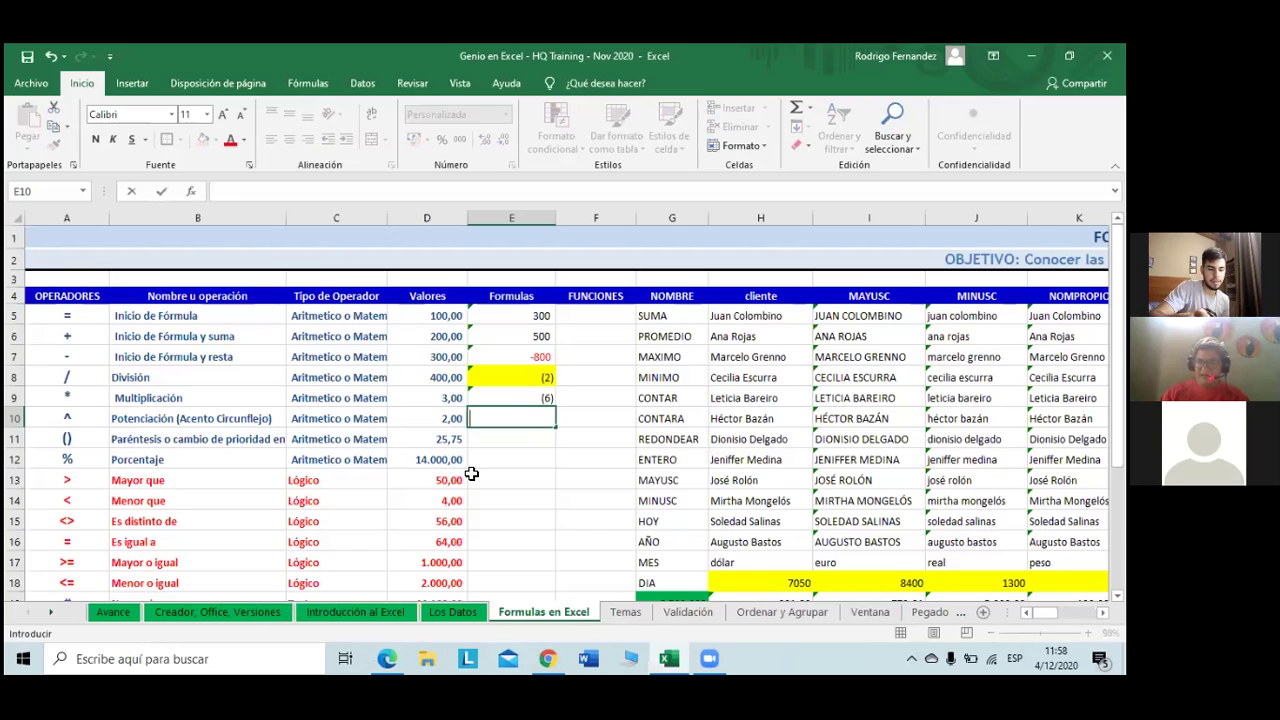